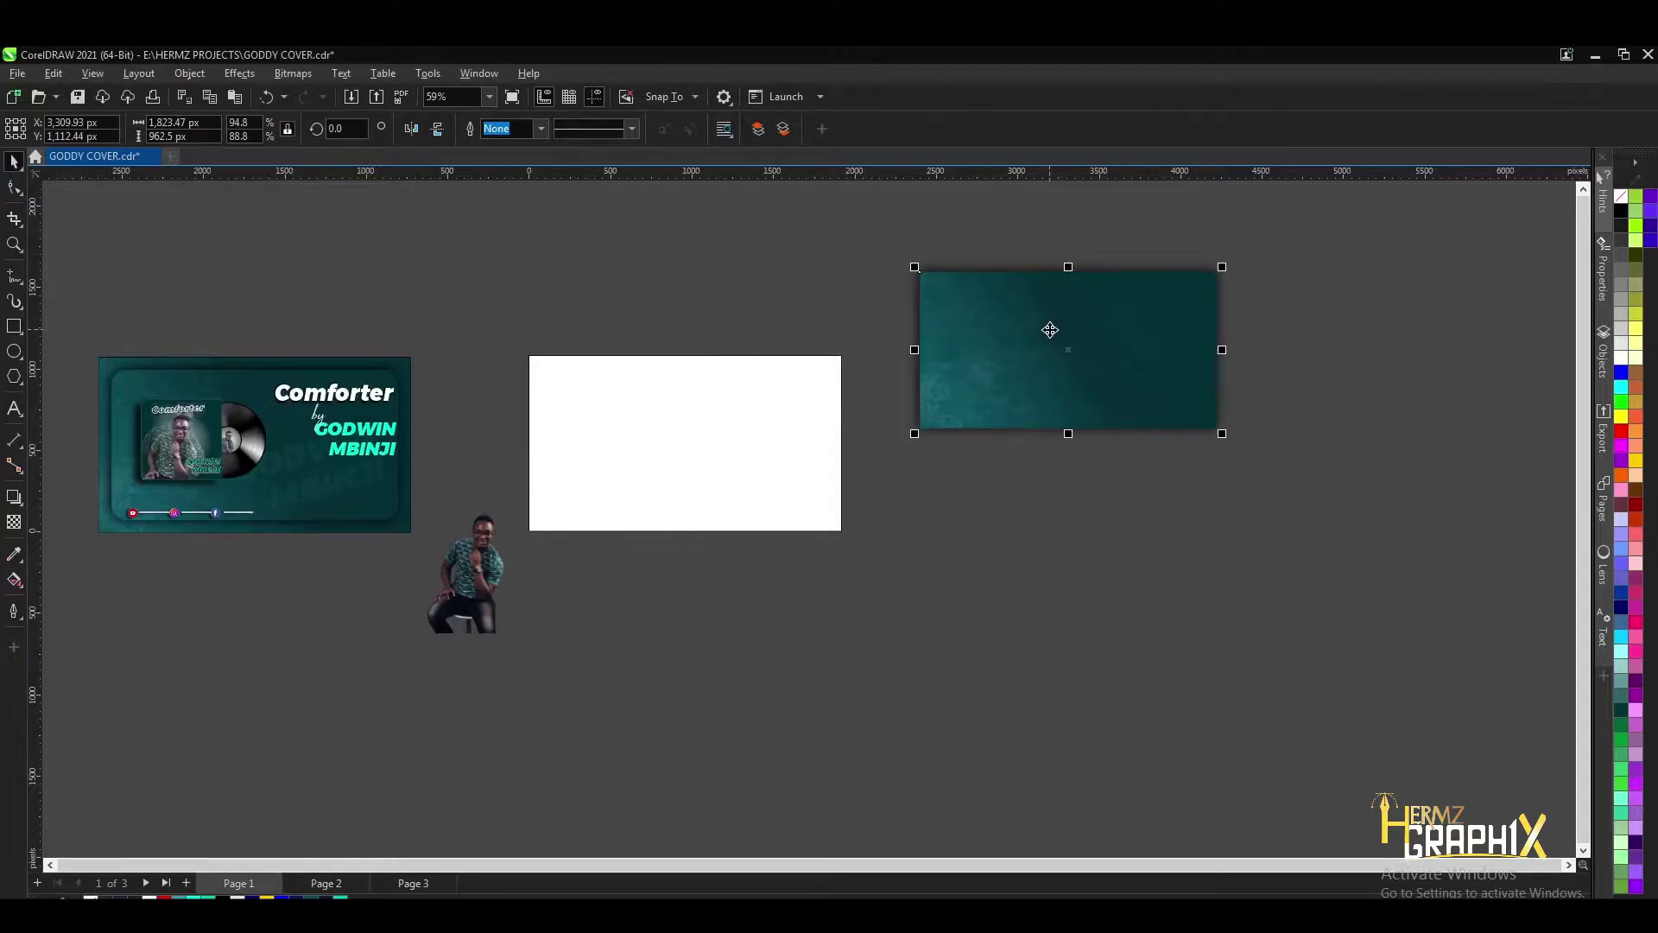
- PowerClip the teal texture image inside the white rectangle frame
right_click(1050, 330)
click(1114, 538)
click(639, 459)
scroll(641, 459, up, 1)
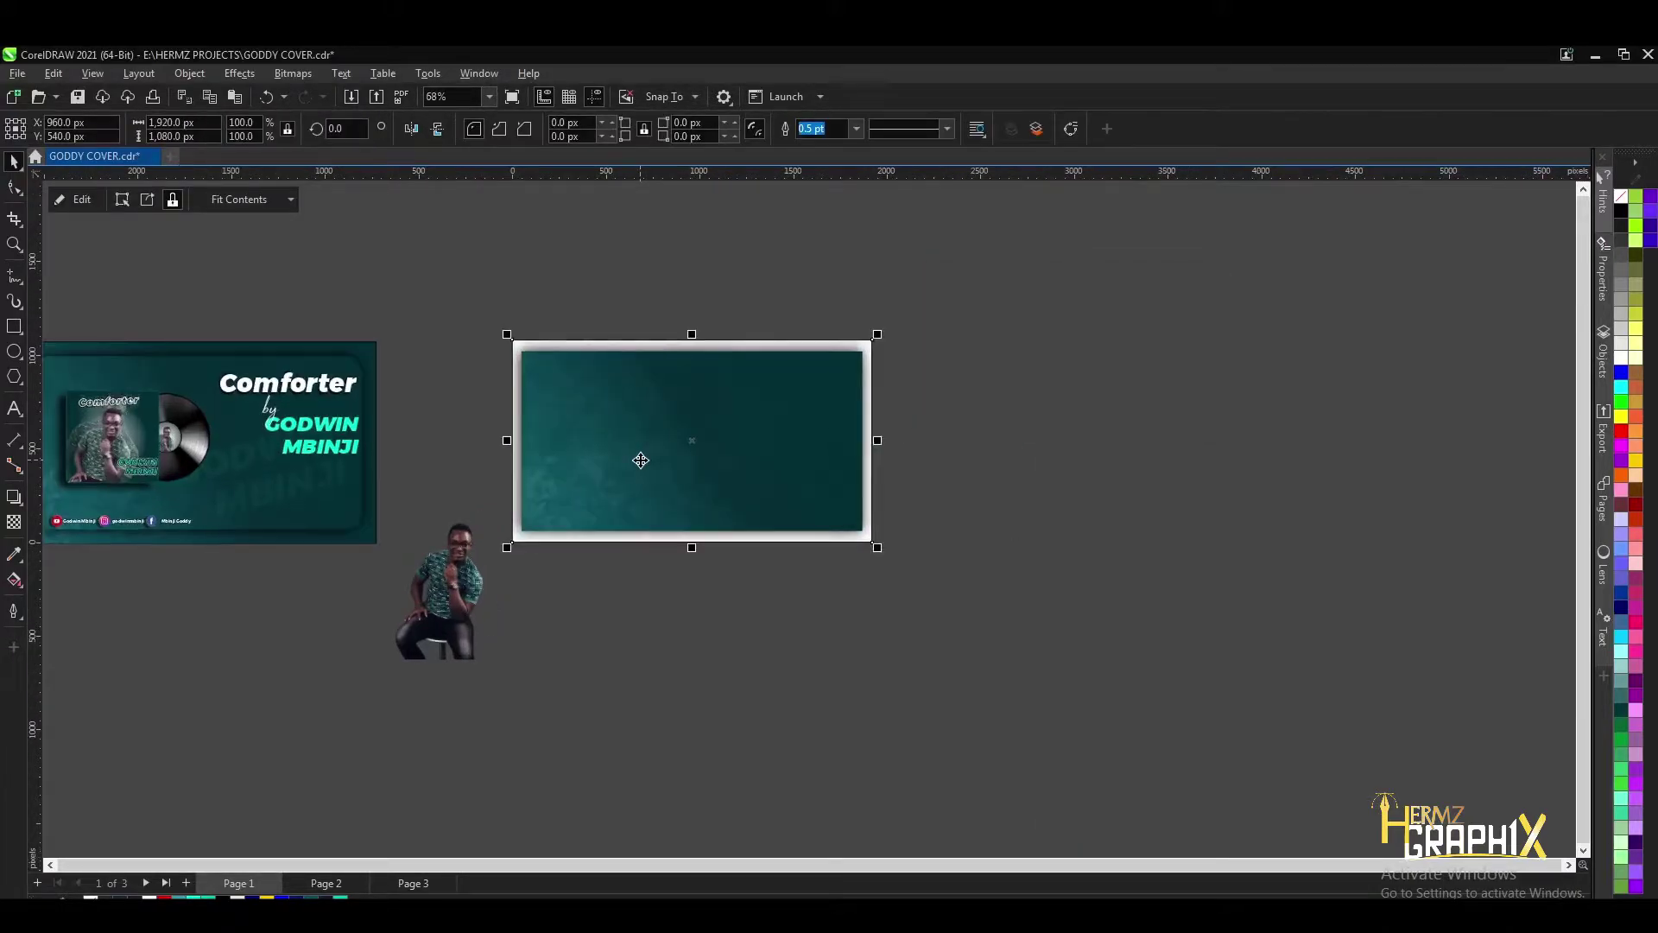
right_click(640, 460)
click(558, 386)
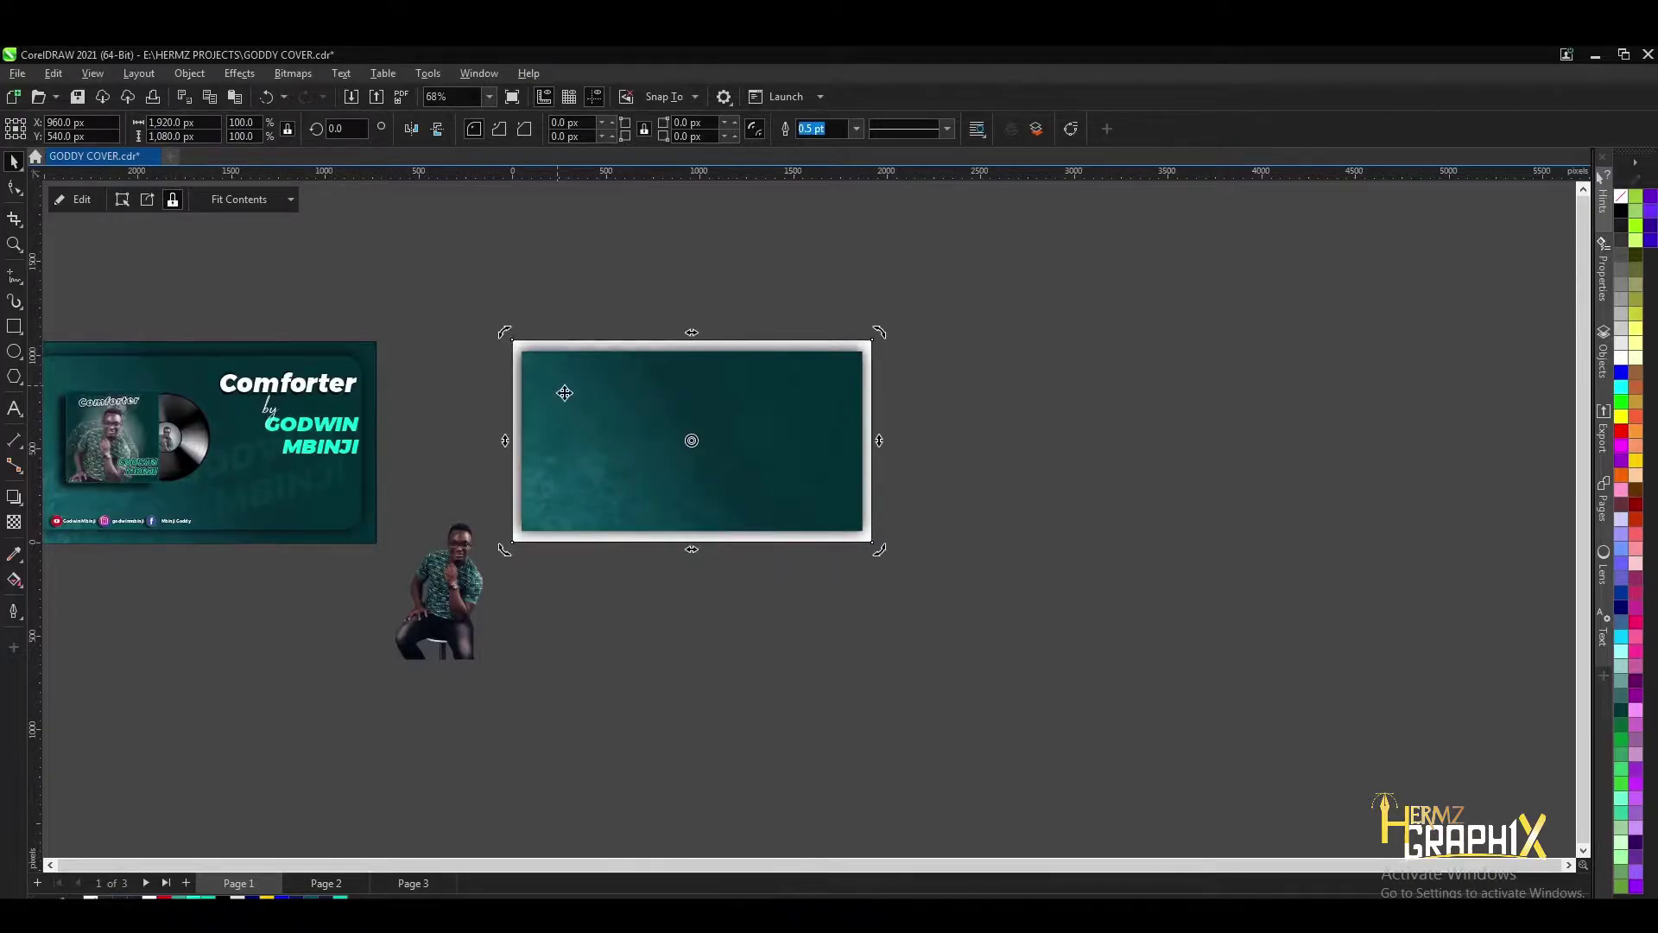
- Stretch the clipped teal image until it completely fills the white frame
click(81, 199)
scroll(605, 389, up, 2)
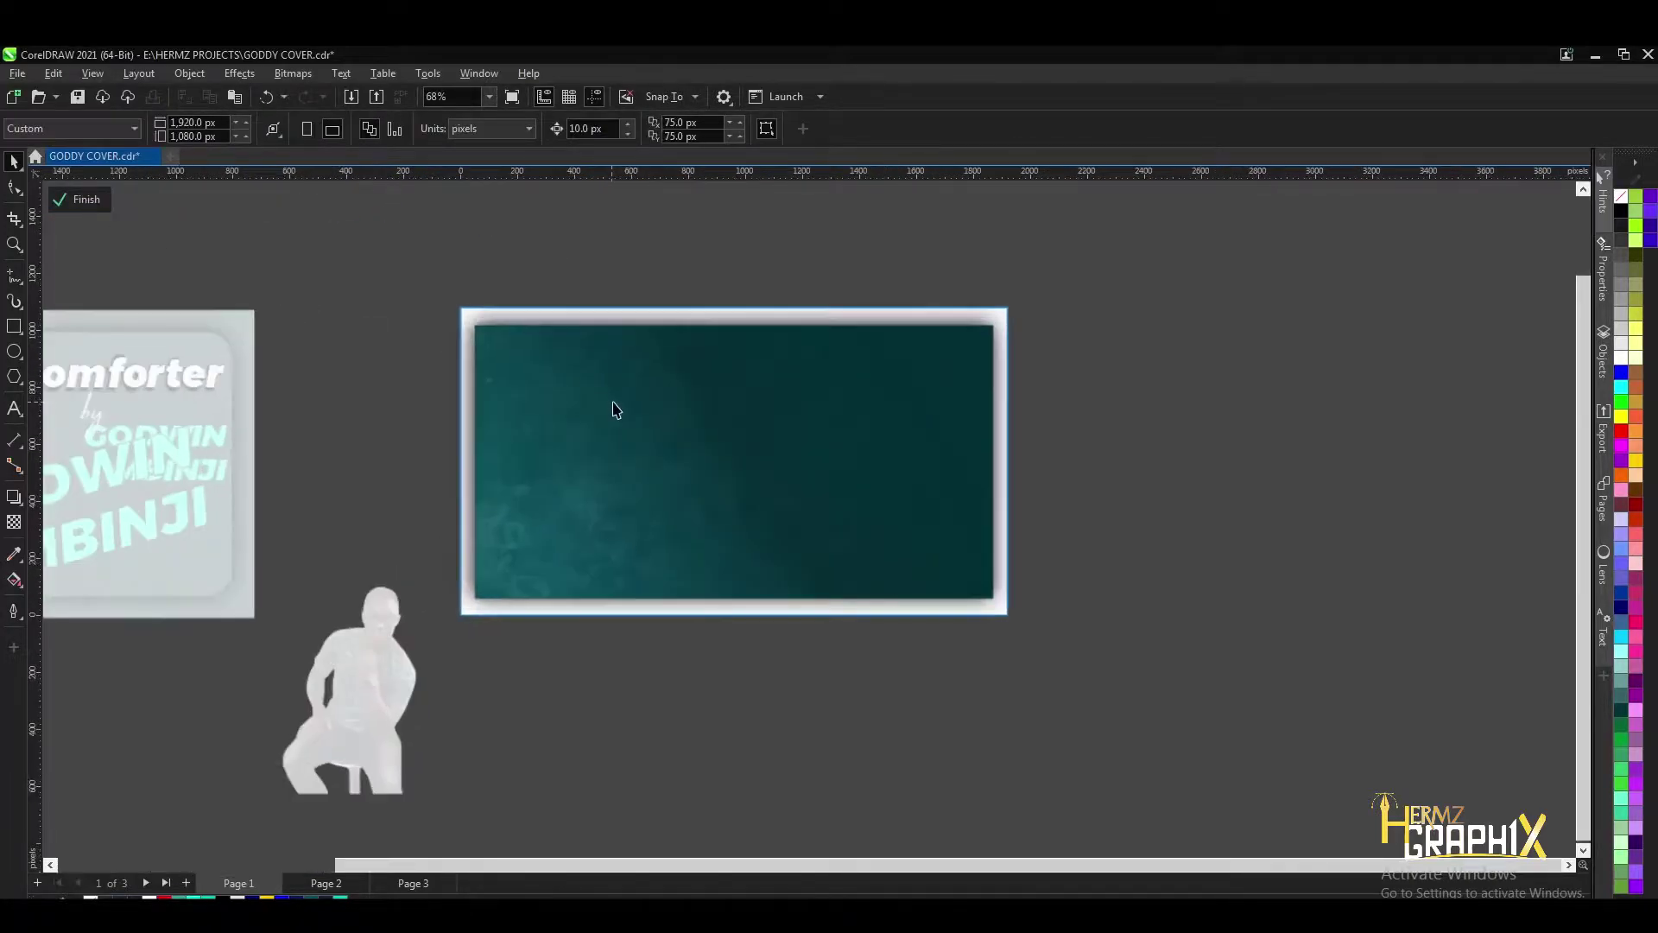
drag(999, 325, 1031, 305)
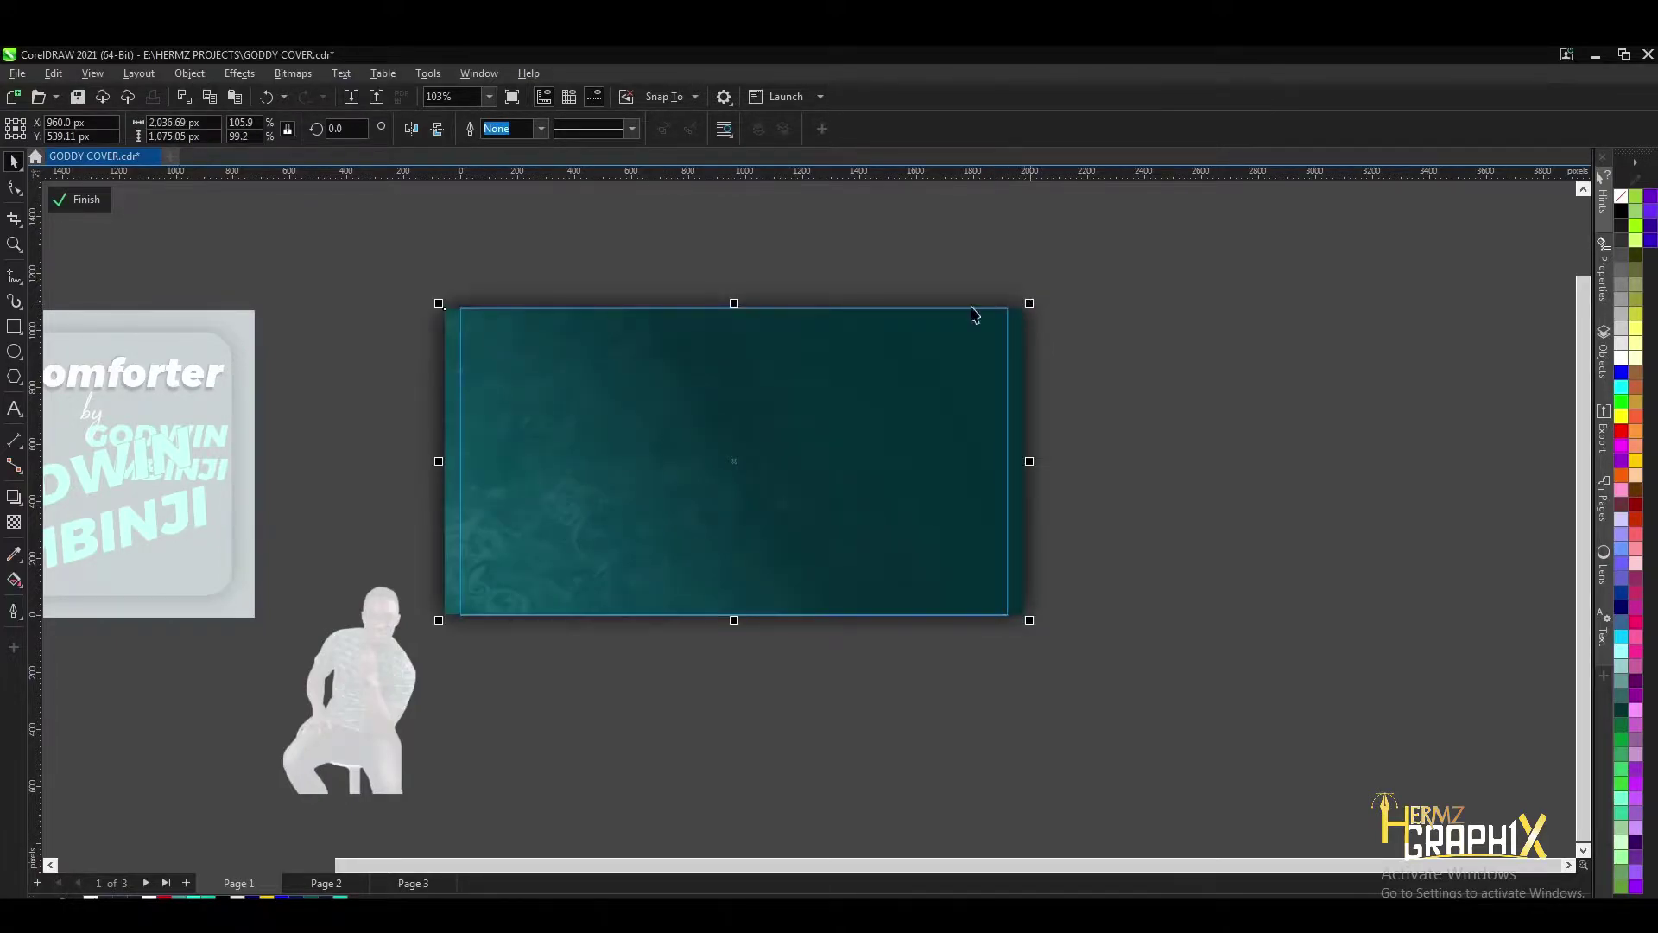
click(762, 270)
click(80, 200)
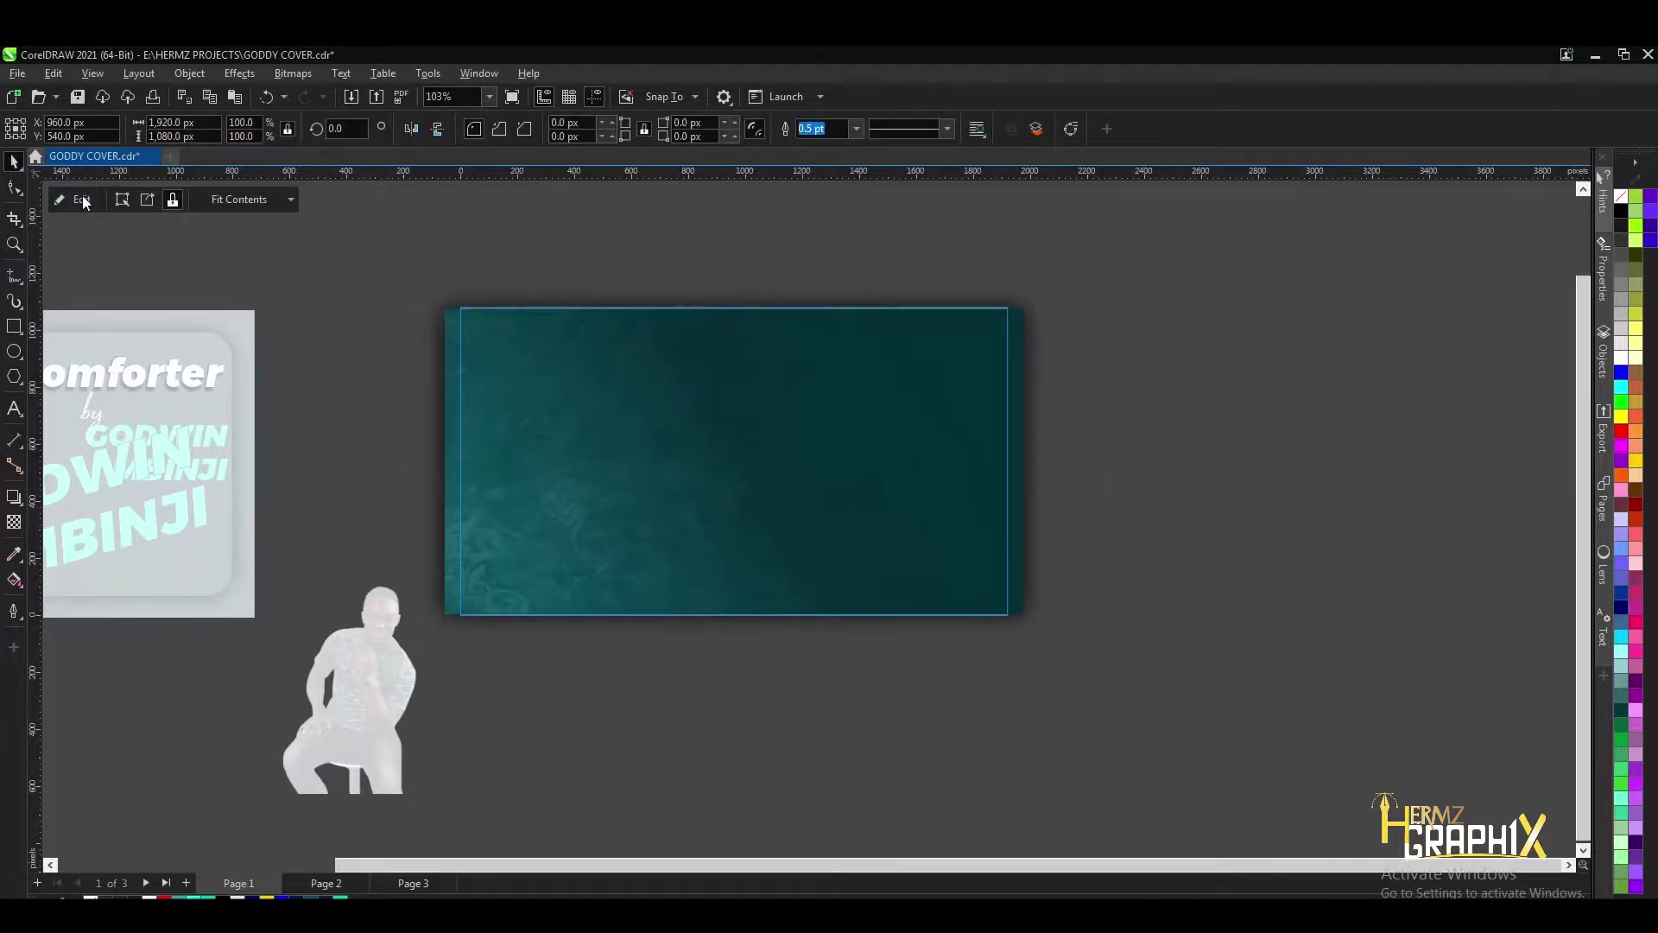
- Make a centred copy of the banner rectangle scaled down to 85.9%
scroll(761, 448, down, 5)
scroll(375, 462, up, 2)
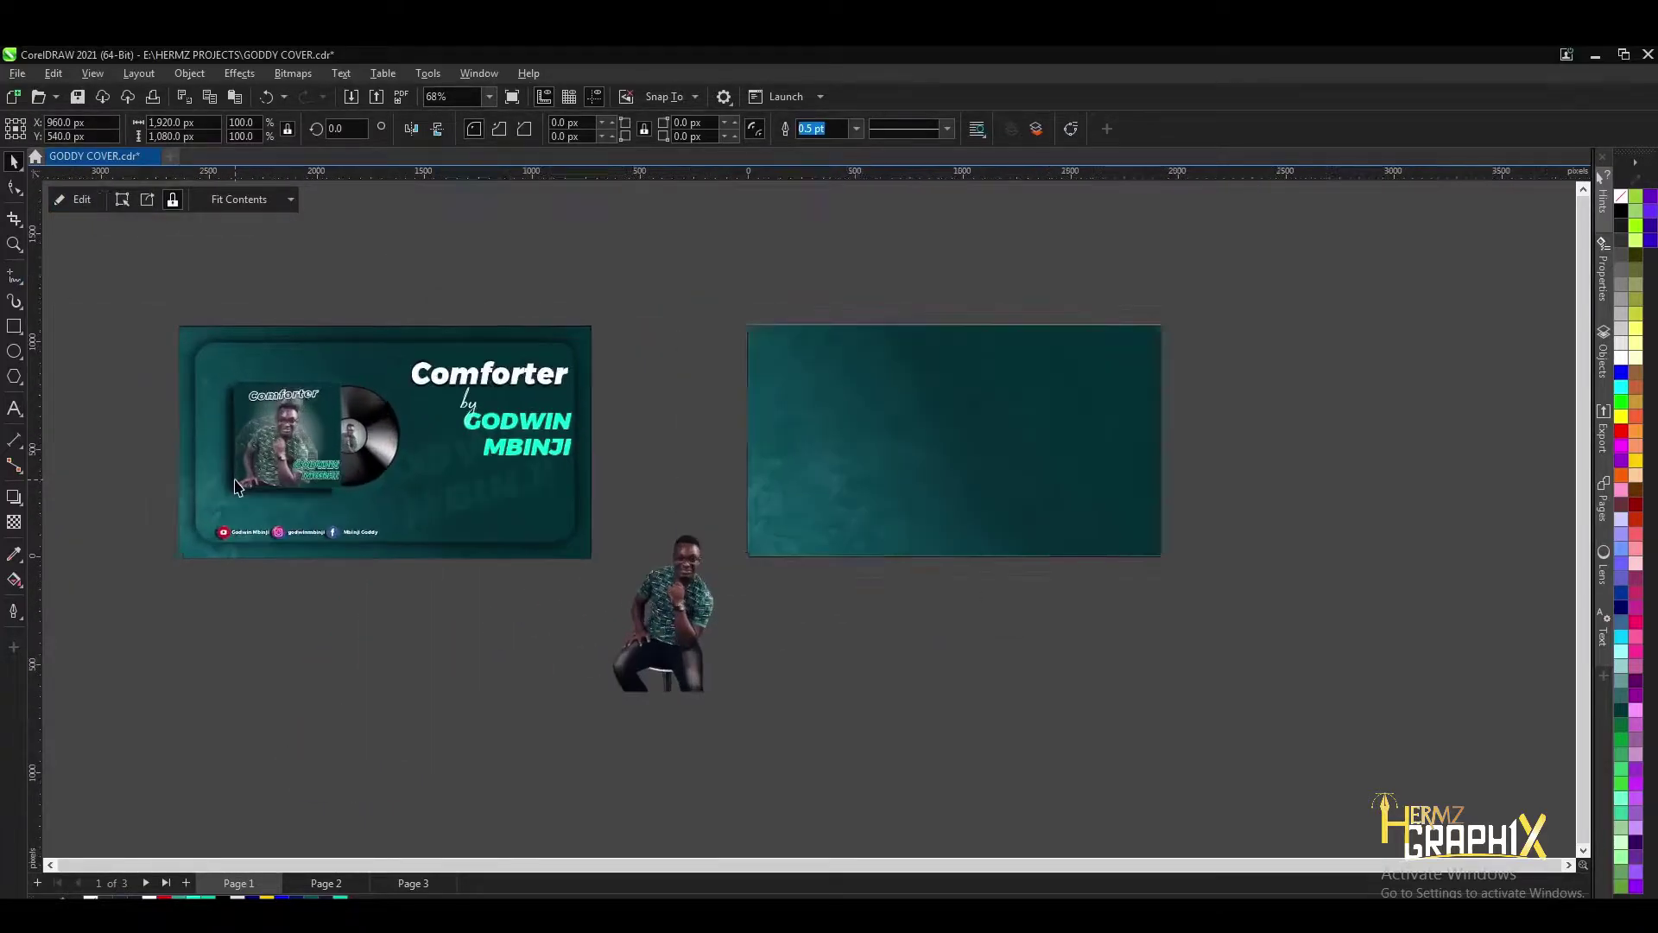
scroll(235, 486, up, 5)
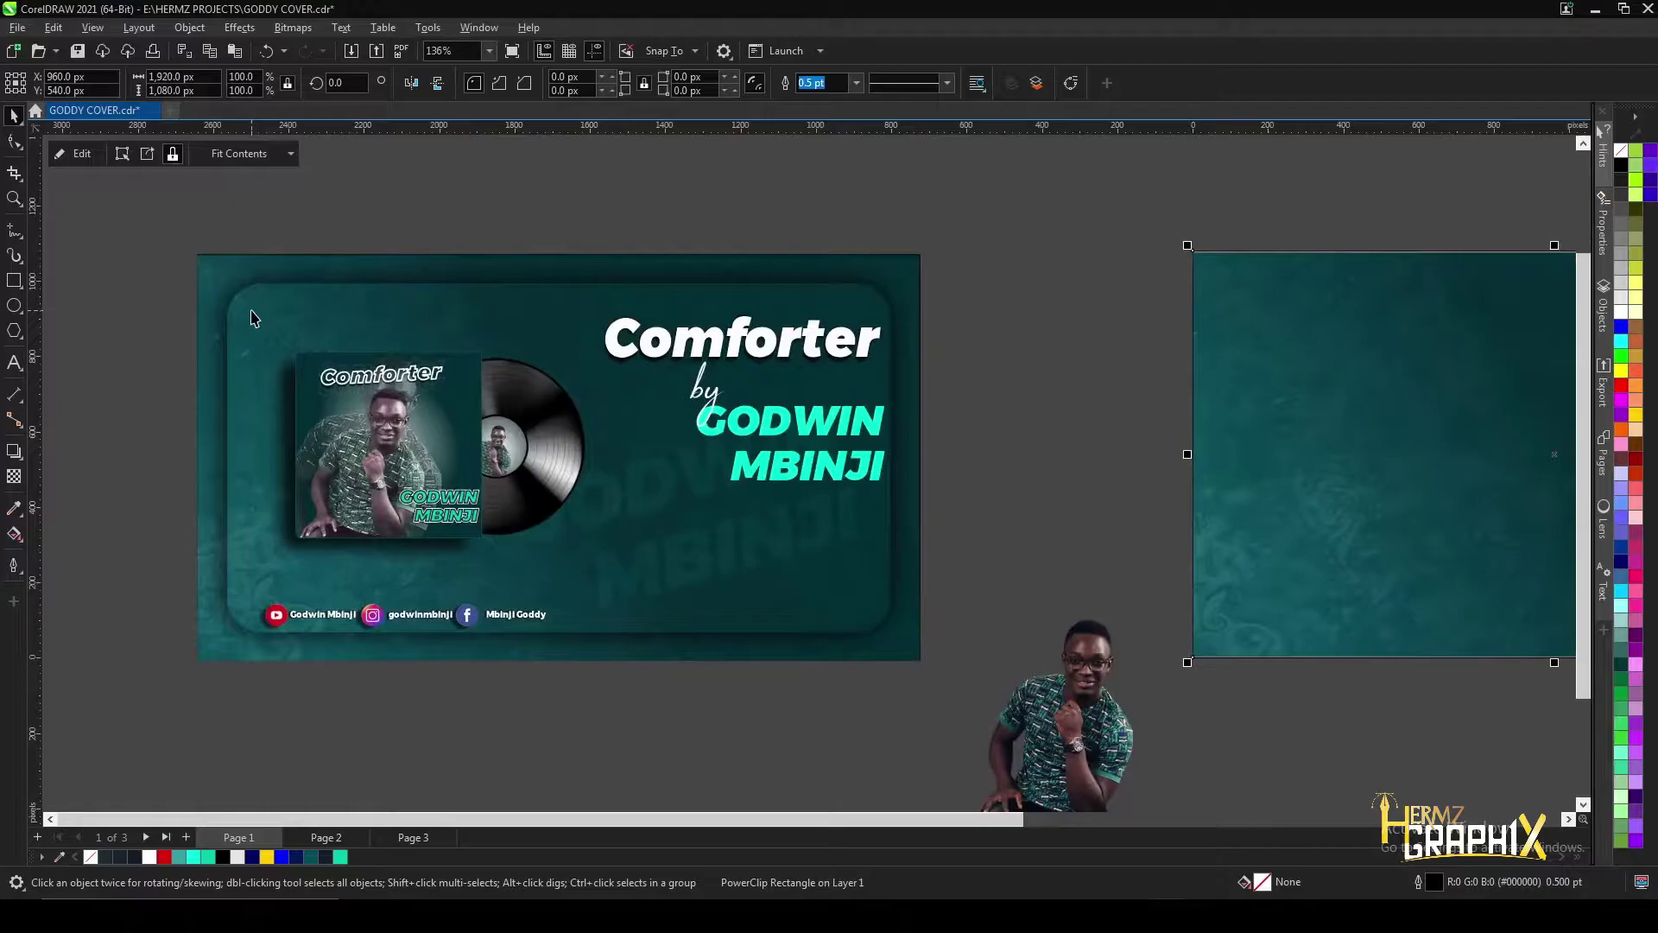
scroll(252, 317, down, 4)
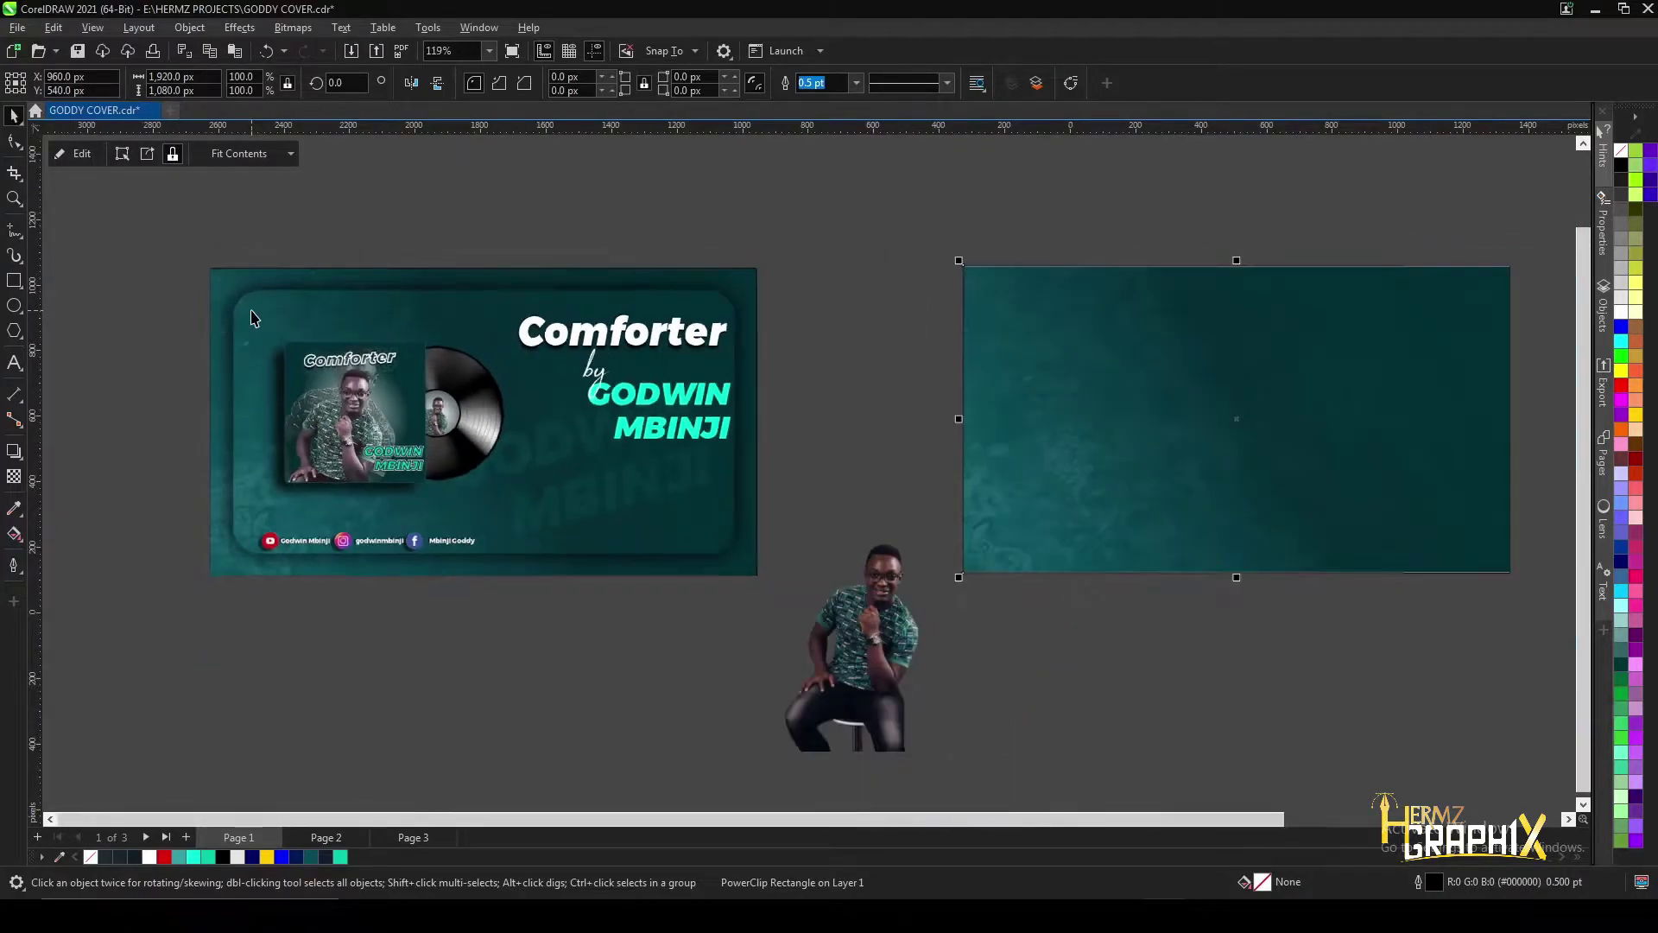
scroll(1214, 289, up, 2)
drag(1217, 278, 1188, 291)
key(shift)
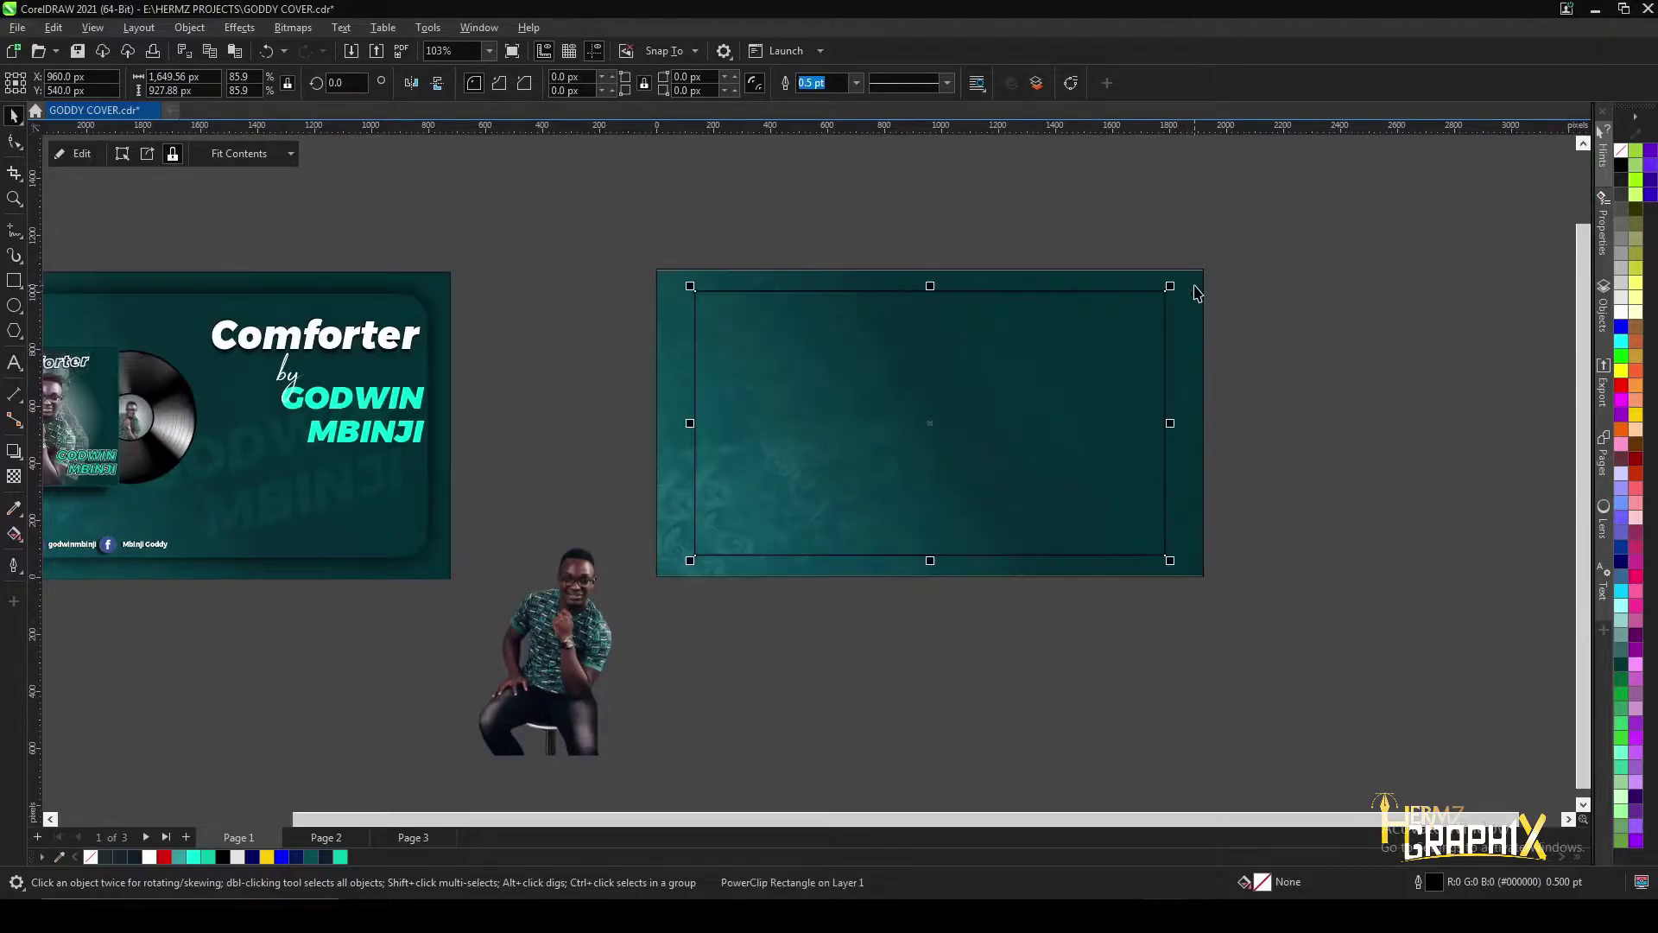
- Round the inner rectangle's corners to about 98 px with the Shape tool
scroll(1179, 292, up, 1)
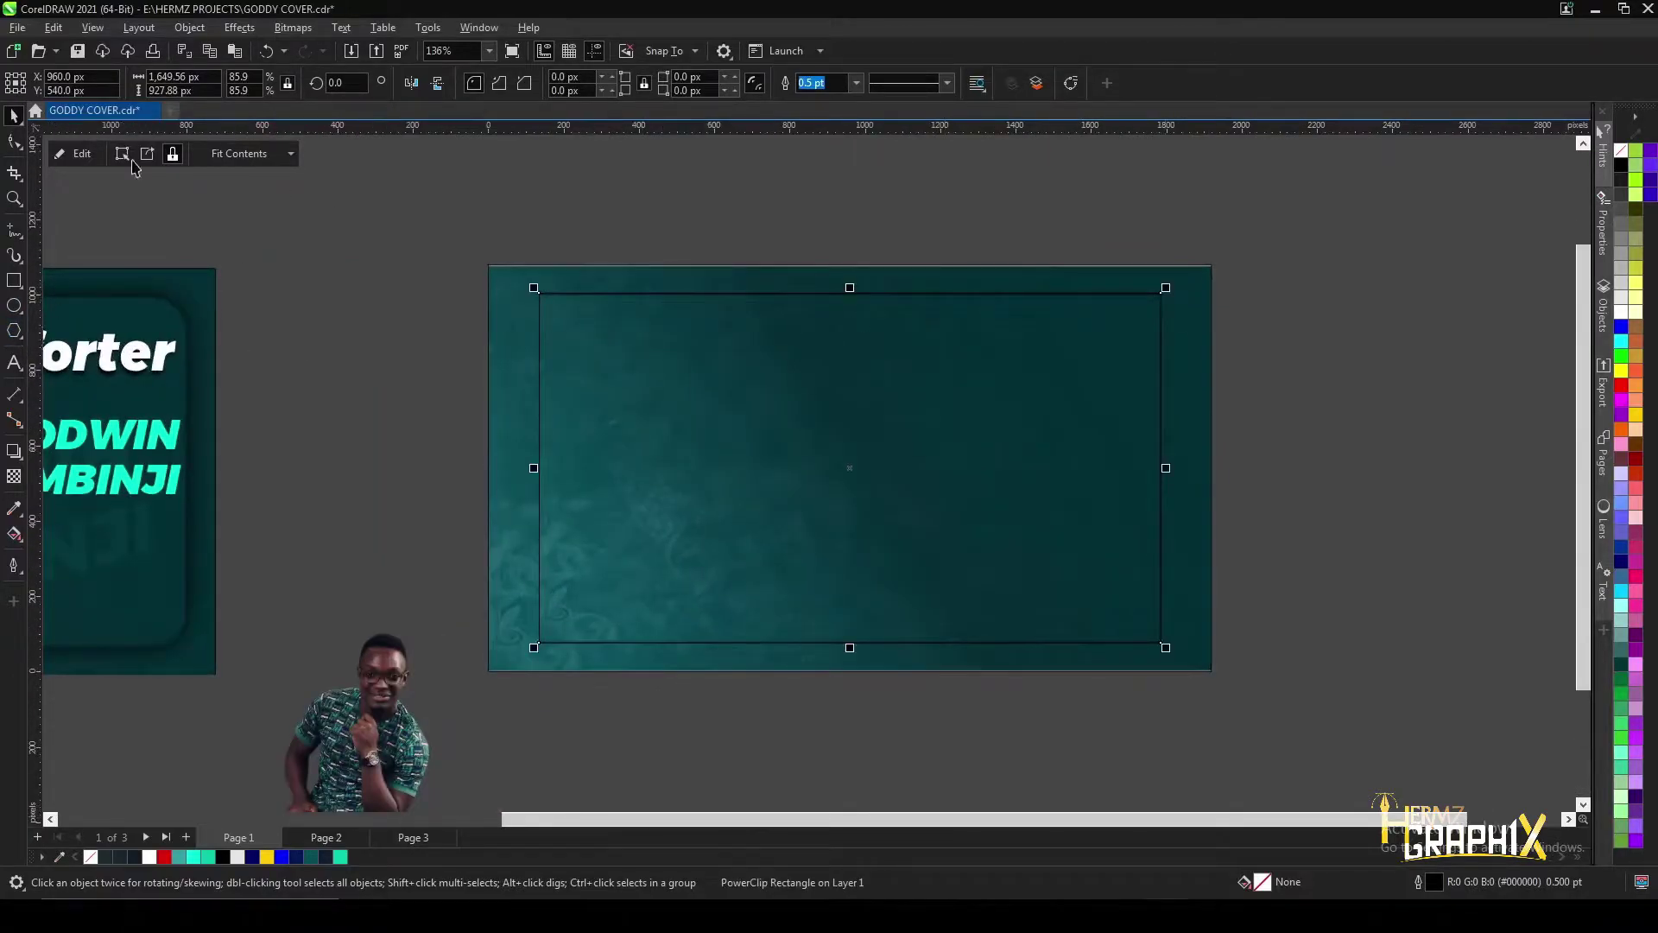
click(13, 145)
click(52, 136)
scroll(544, 306, up, 1)
scroll(544, 306, up, 1)
drag(551, 294, 612, 278)
scroll(615, 278, down, 4)
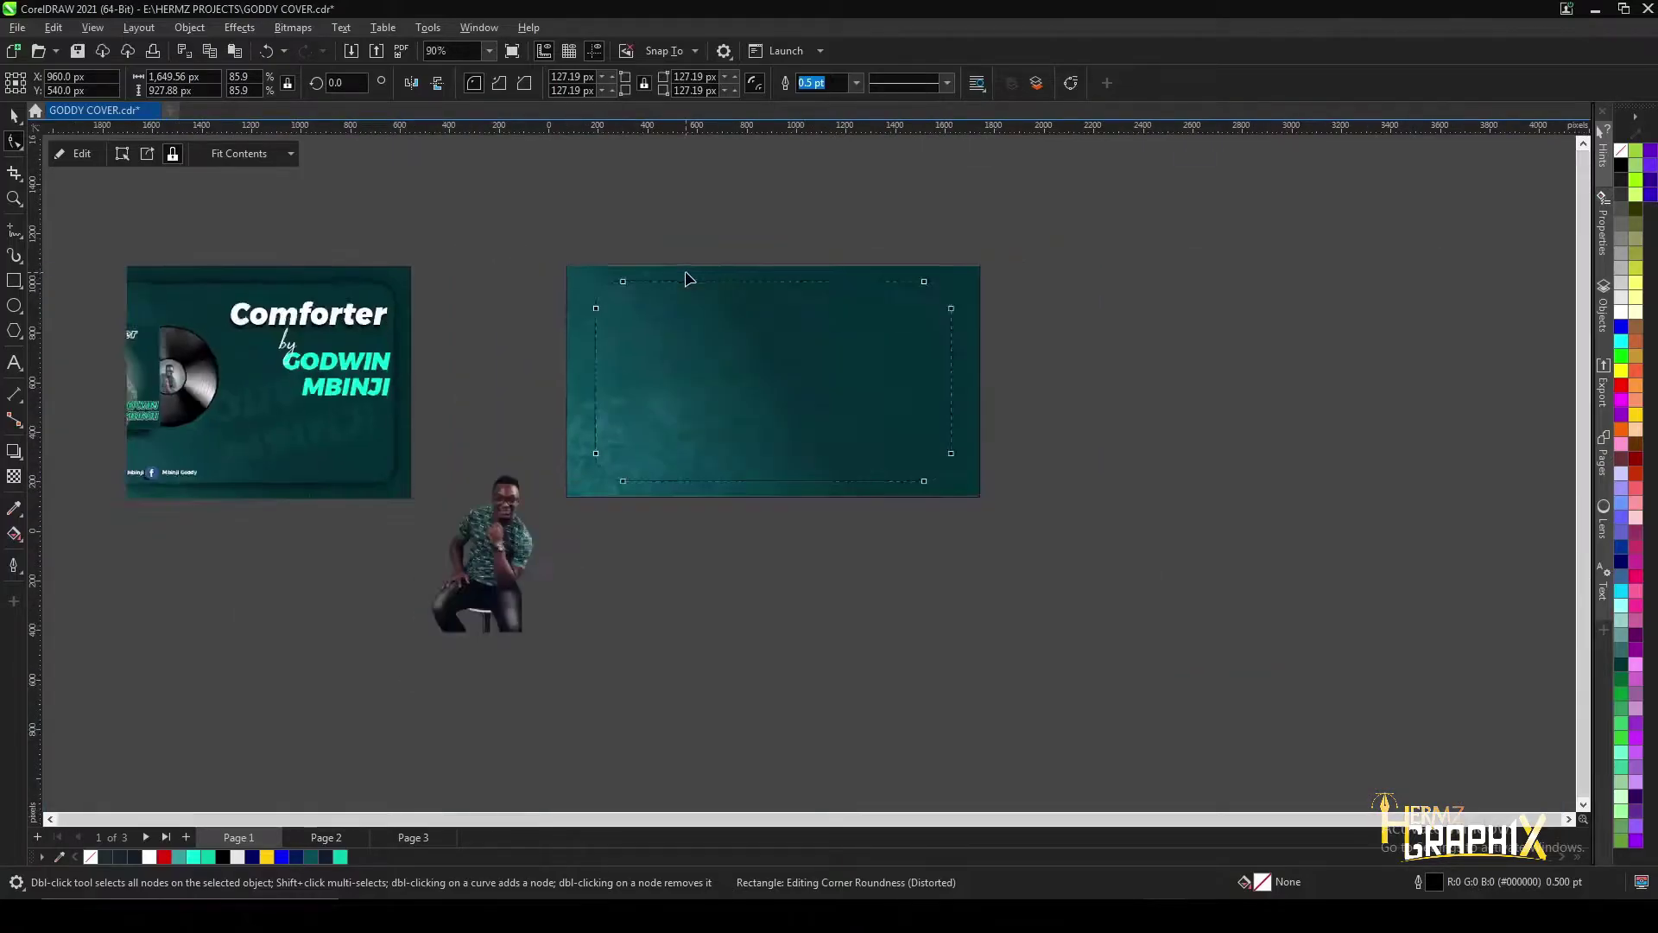
scroll(628, 293, up, 3)
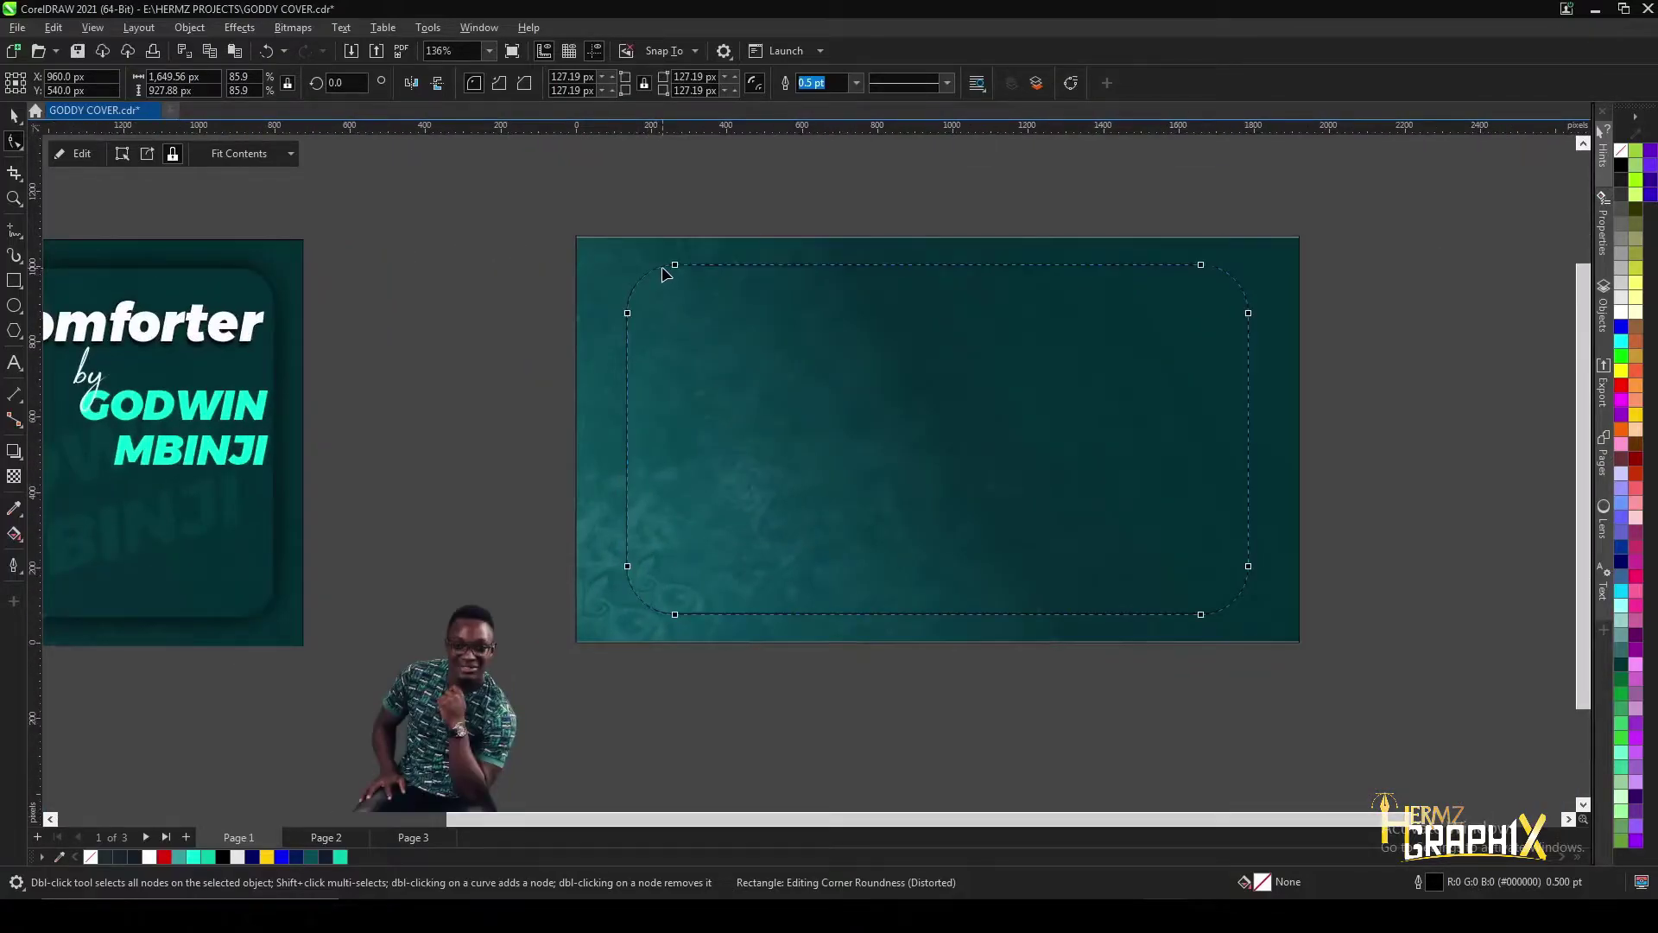
scroll(666, 275, up, 1)
drag(667, 267, 664, 264)
scroll(665, 266, down, 2)
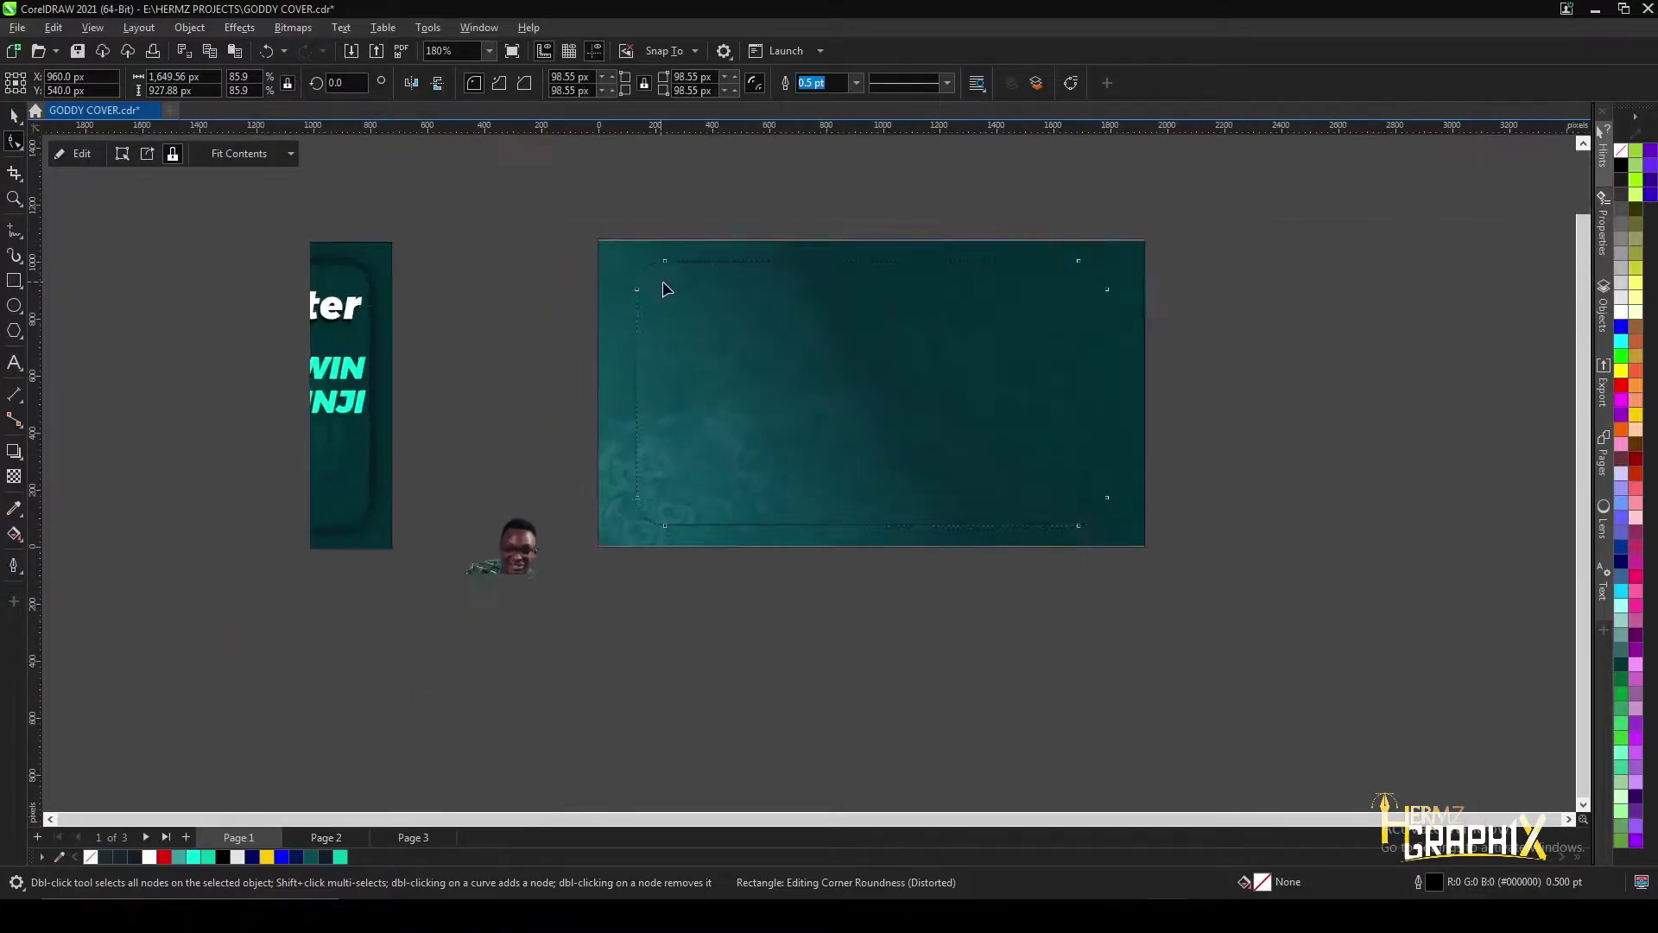
- Give the inner panel a dark downward drop shadow with opacity 84 and feather 15
click(14, 450)
drag(852, 402, 838, 570)
drag(872, 489, 851, 537)
scroll(851, 537, down, 2)
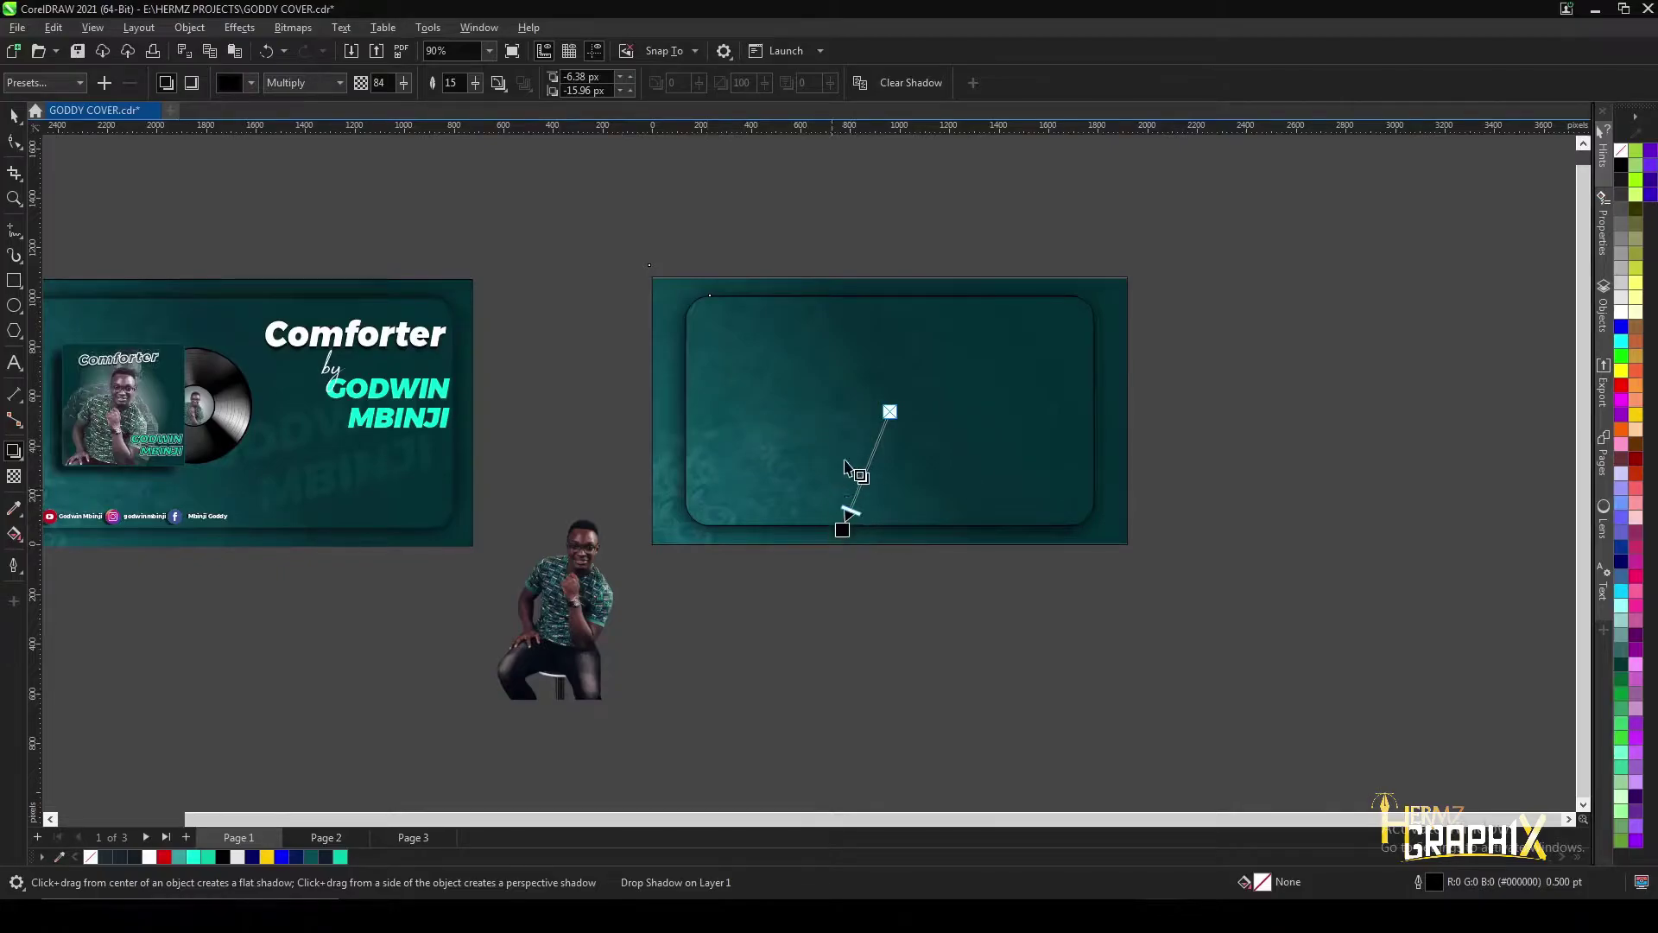
scroll(788, 463, up, 3)
click(12, 115)
scroll(647, 345, up, 4)
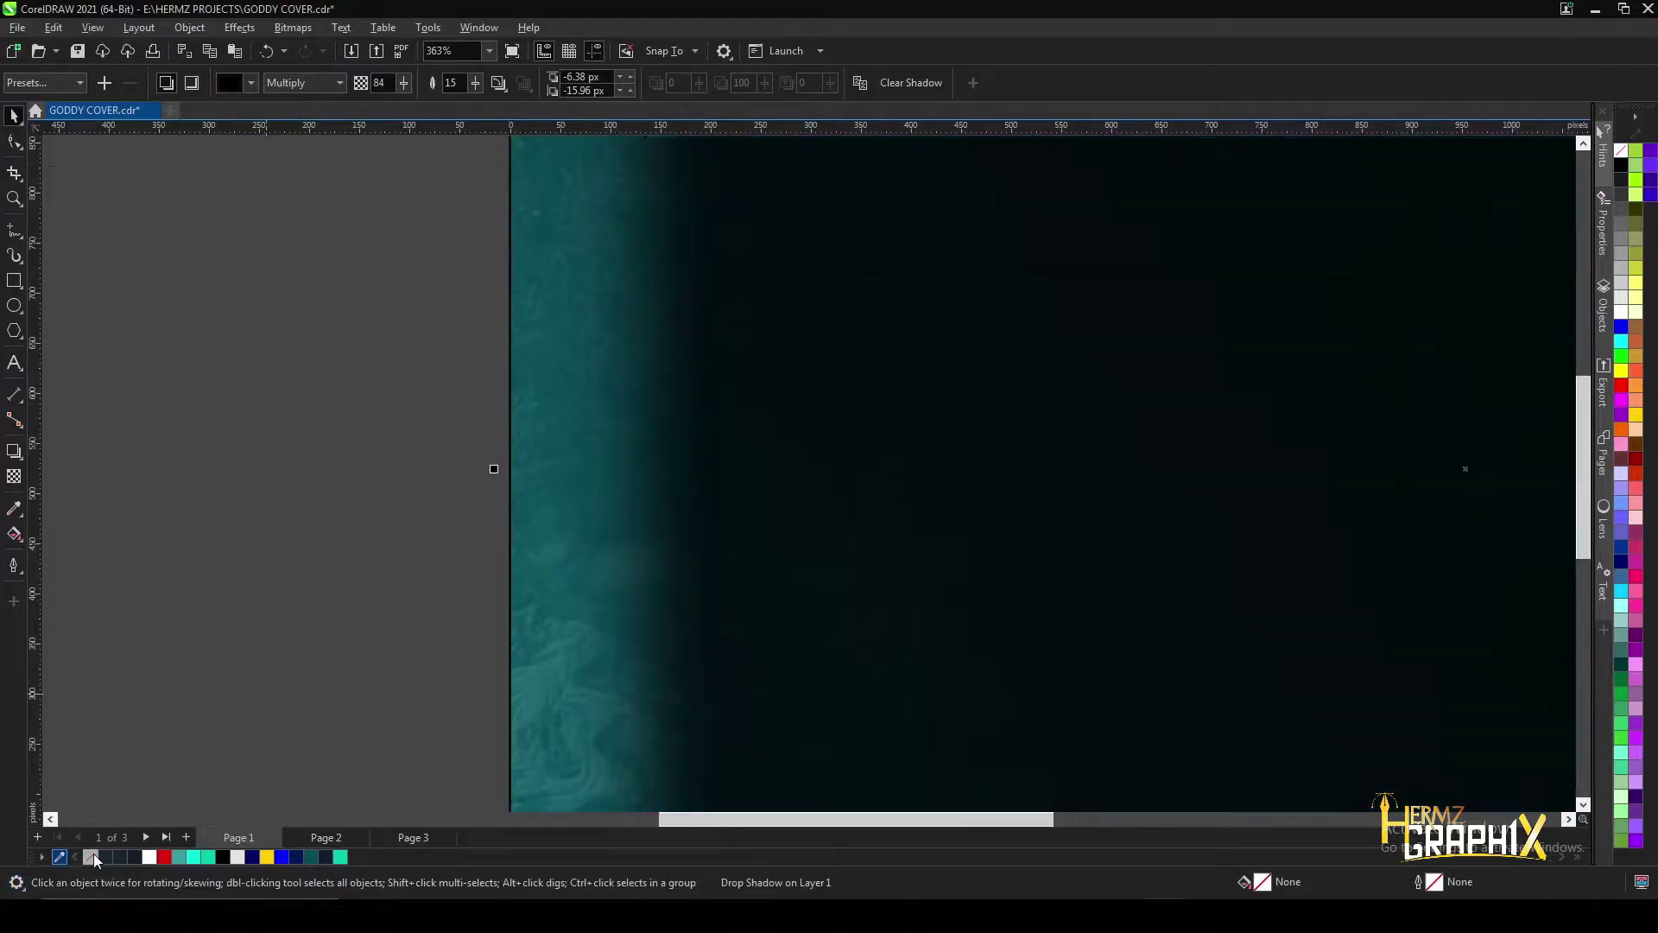
scroll(755, 417, down, 8)
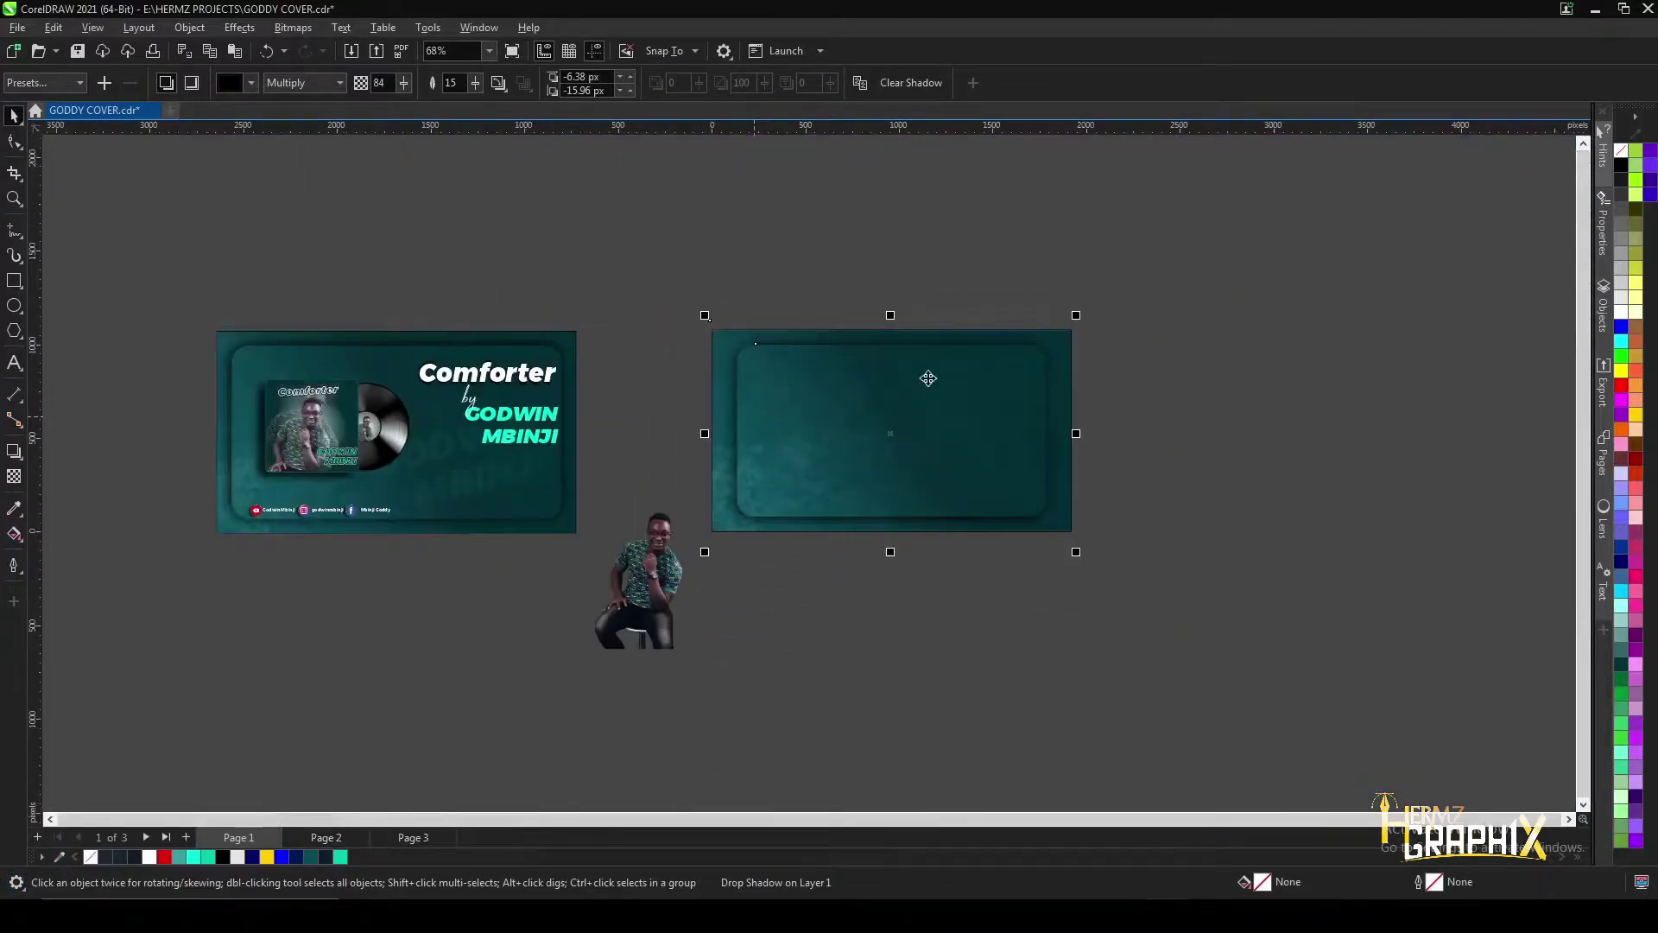
scroll(1062, 407, up, 1)
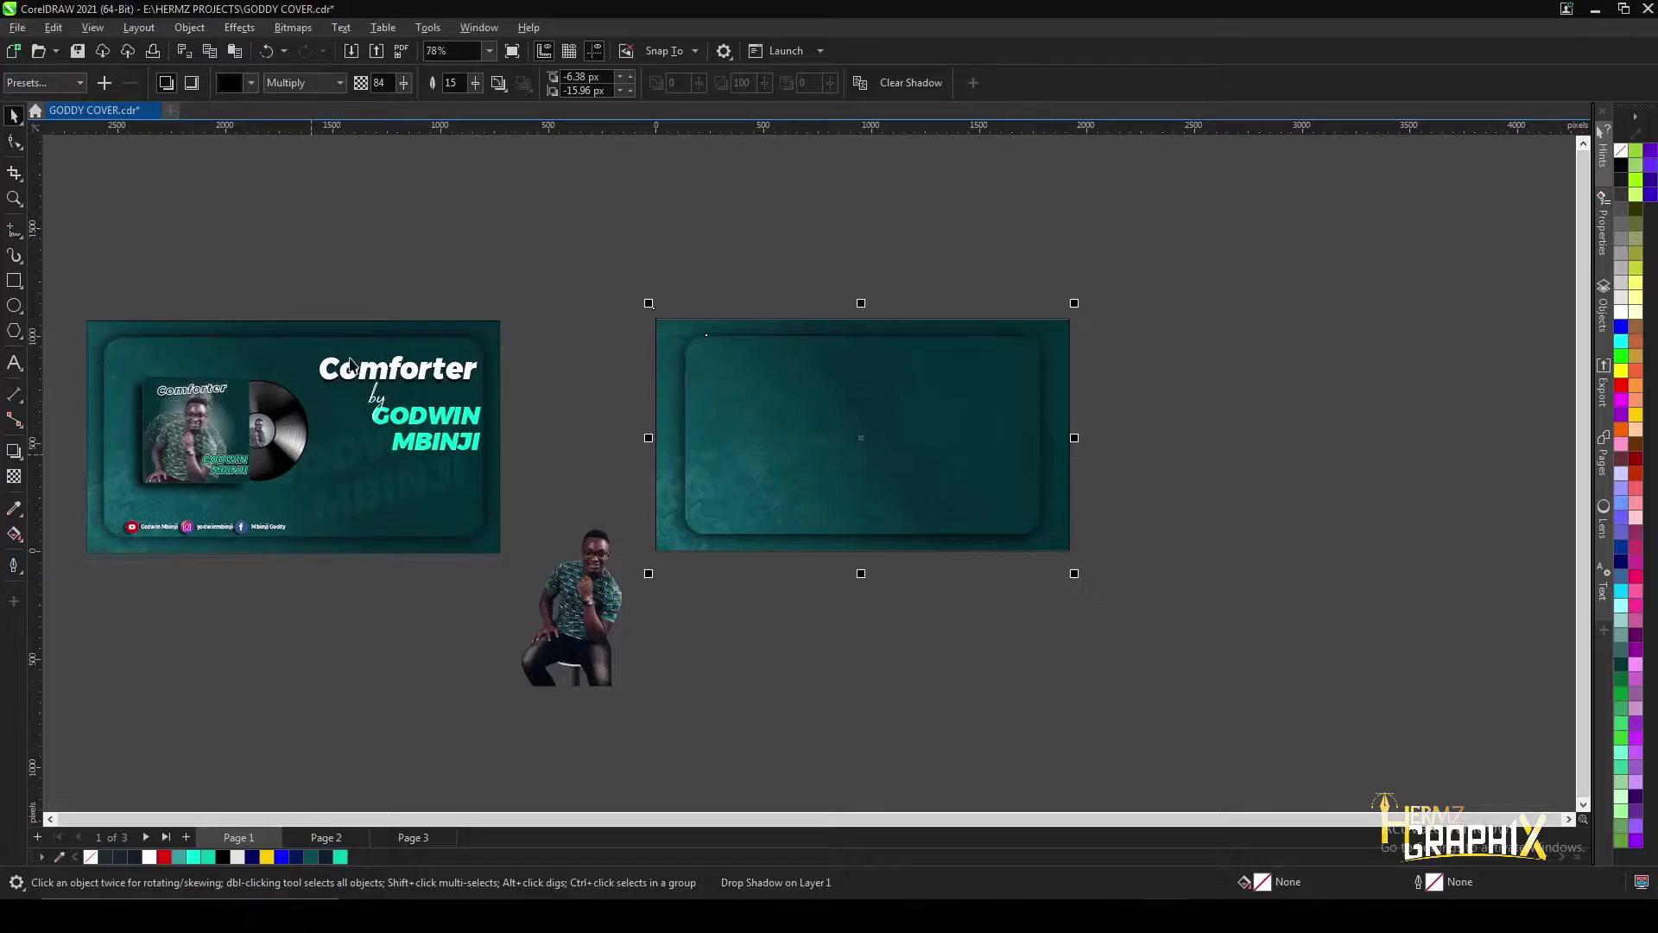
- Type 'Comforter' on the panel, set it in Montserrat ExtraBold Italic, and enlarge it slightly
click(9, 368)
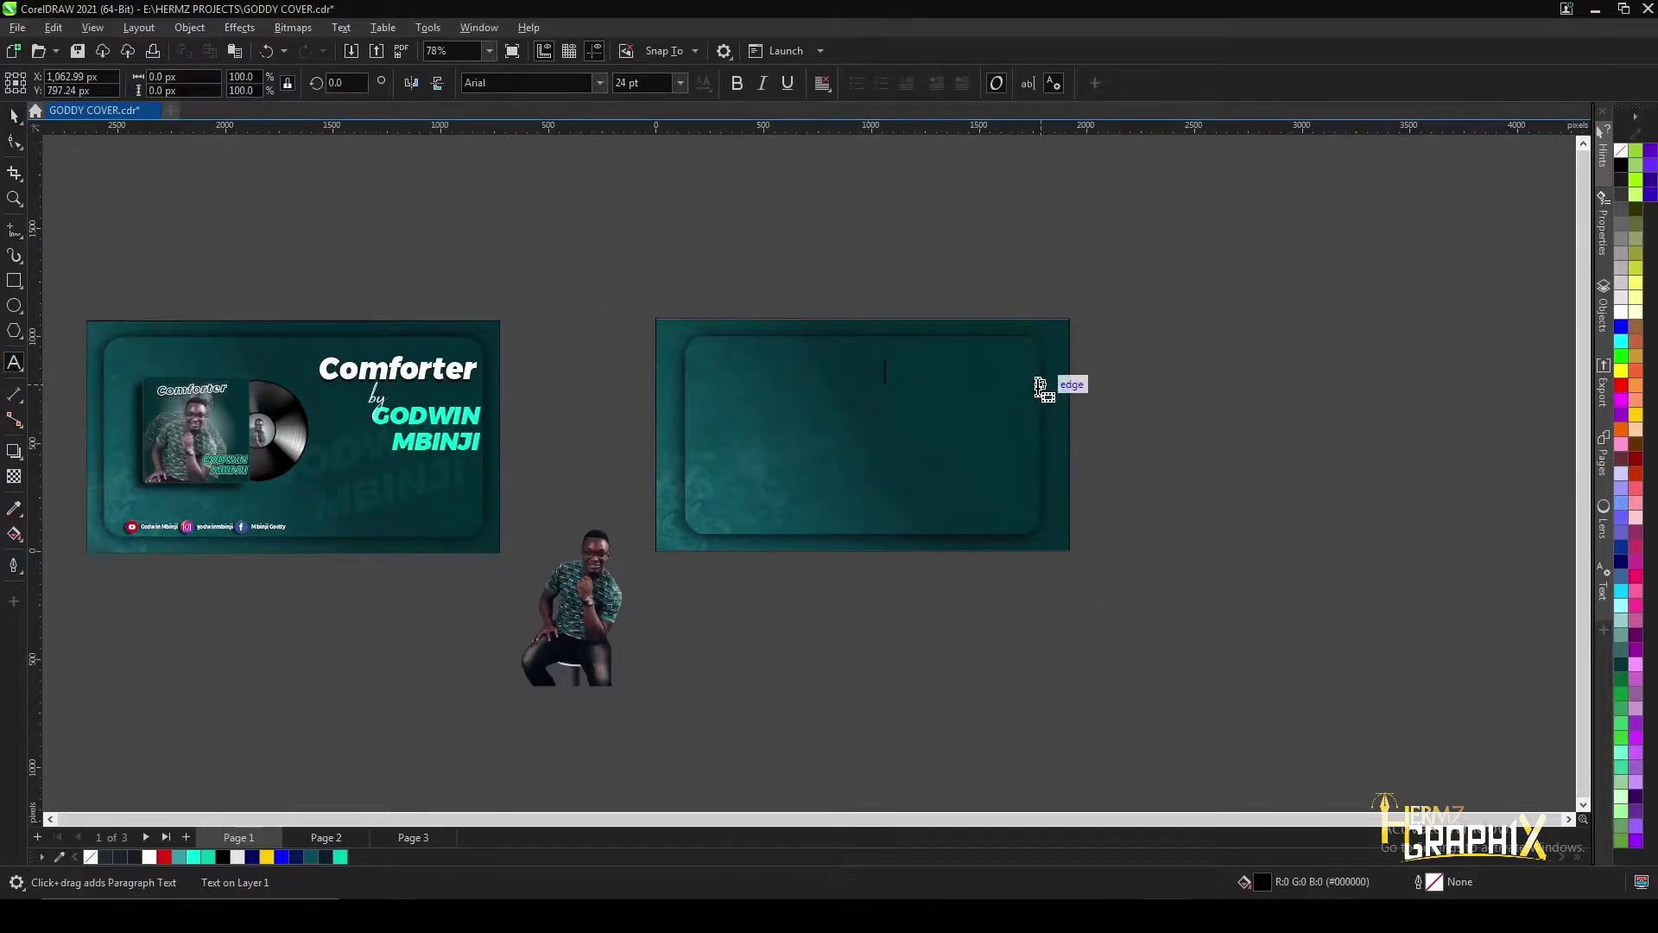
text(Comforter)
key(Escape)
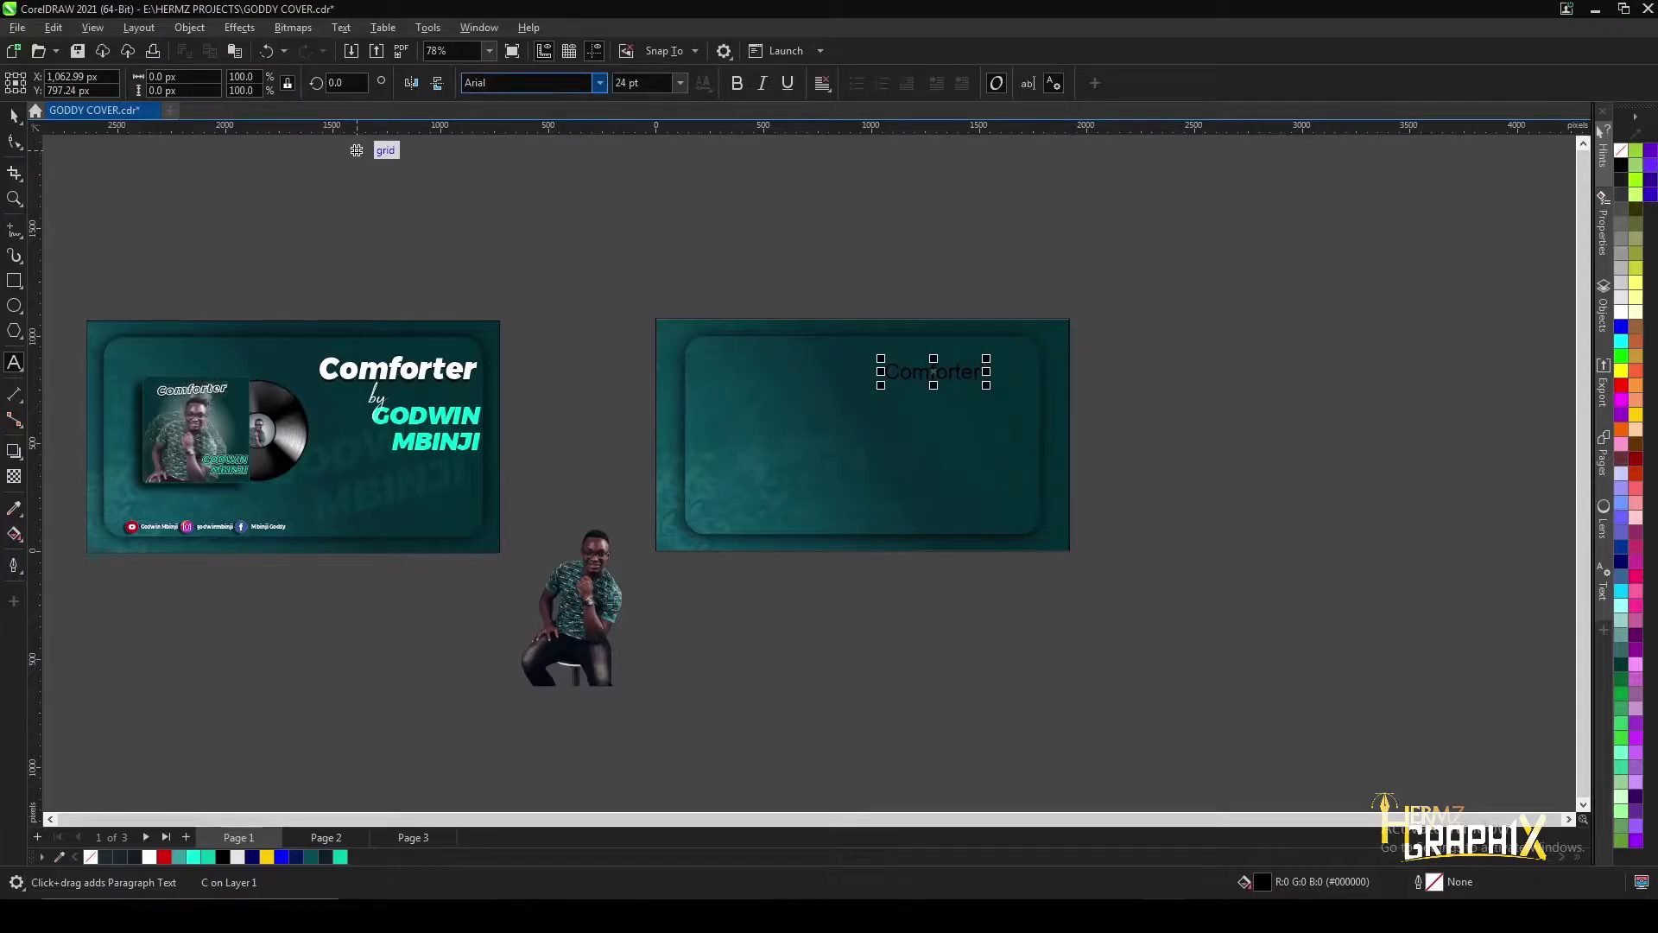
click(599, 83)
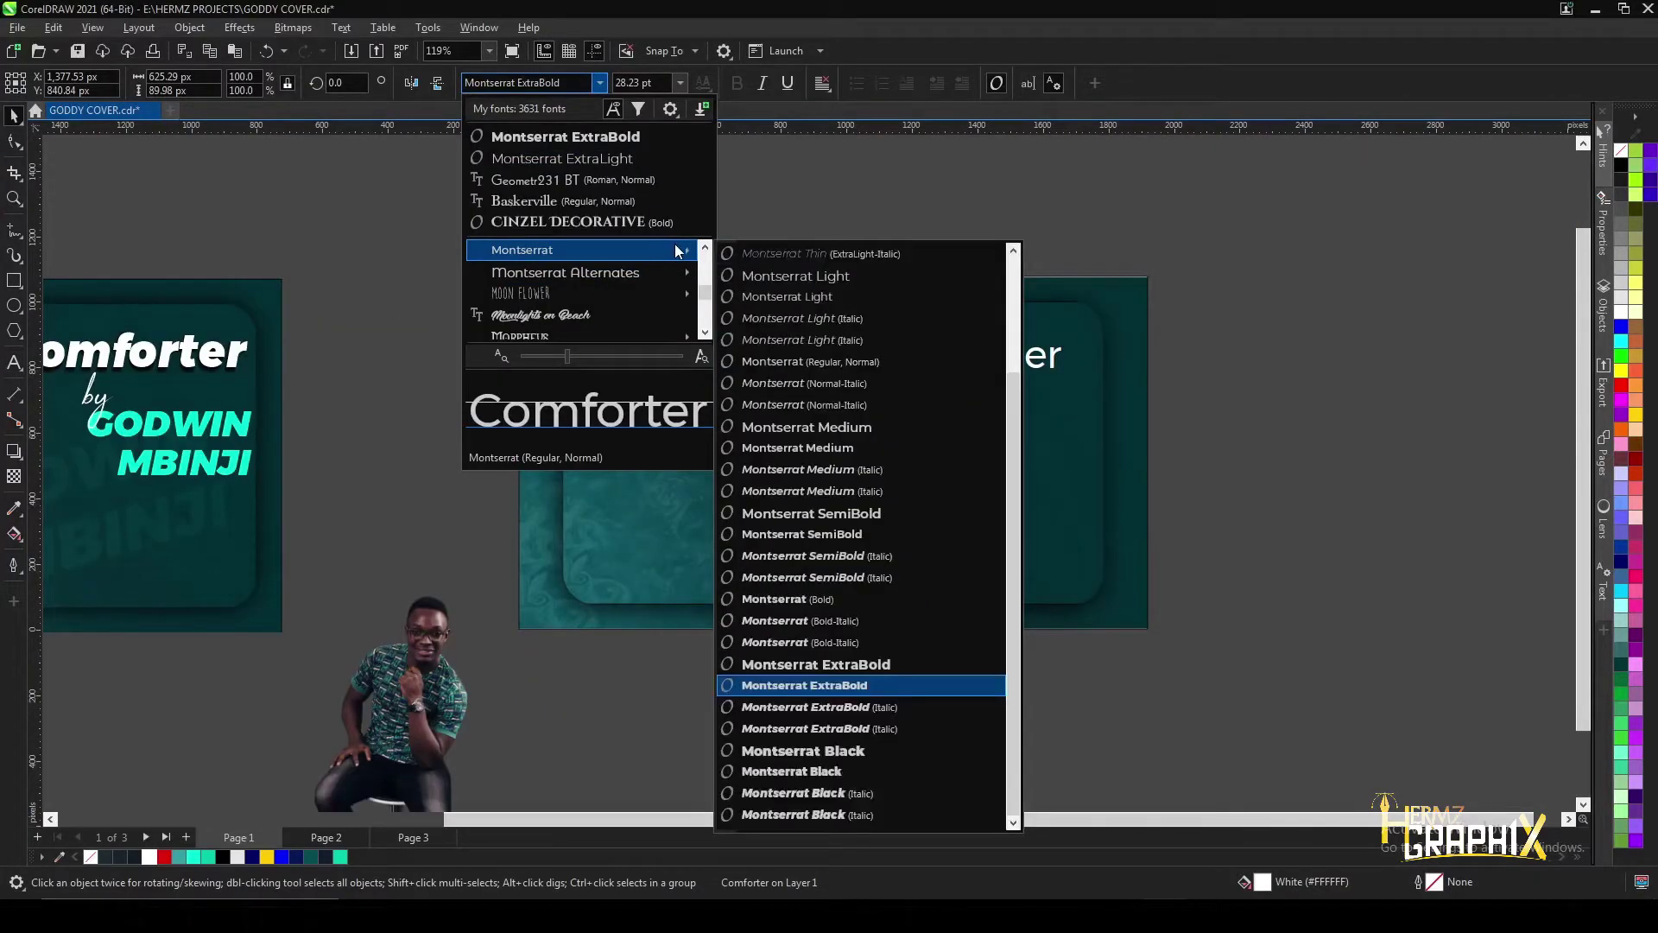
click(835, 706)
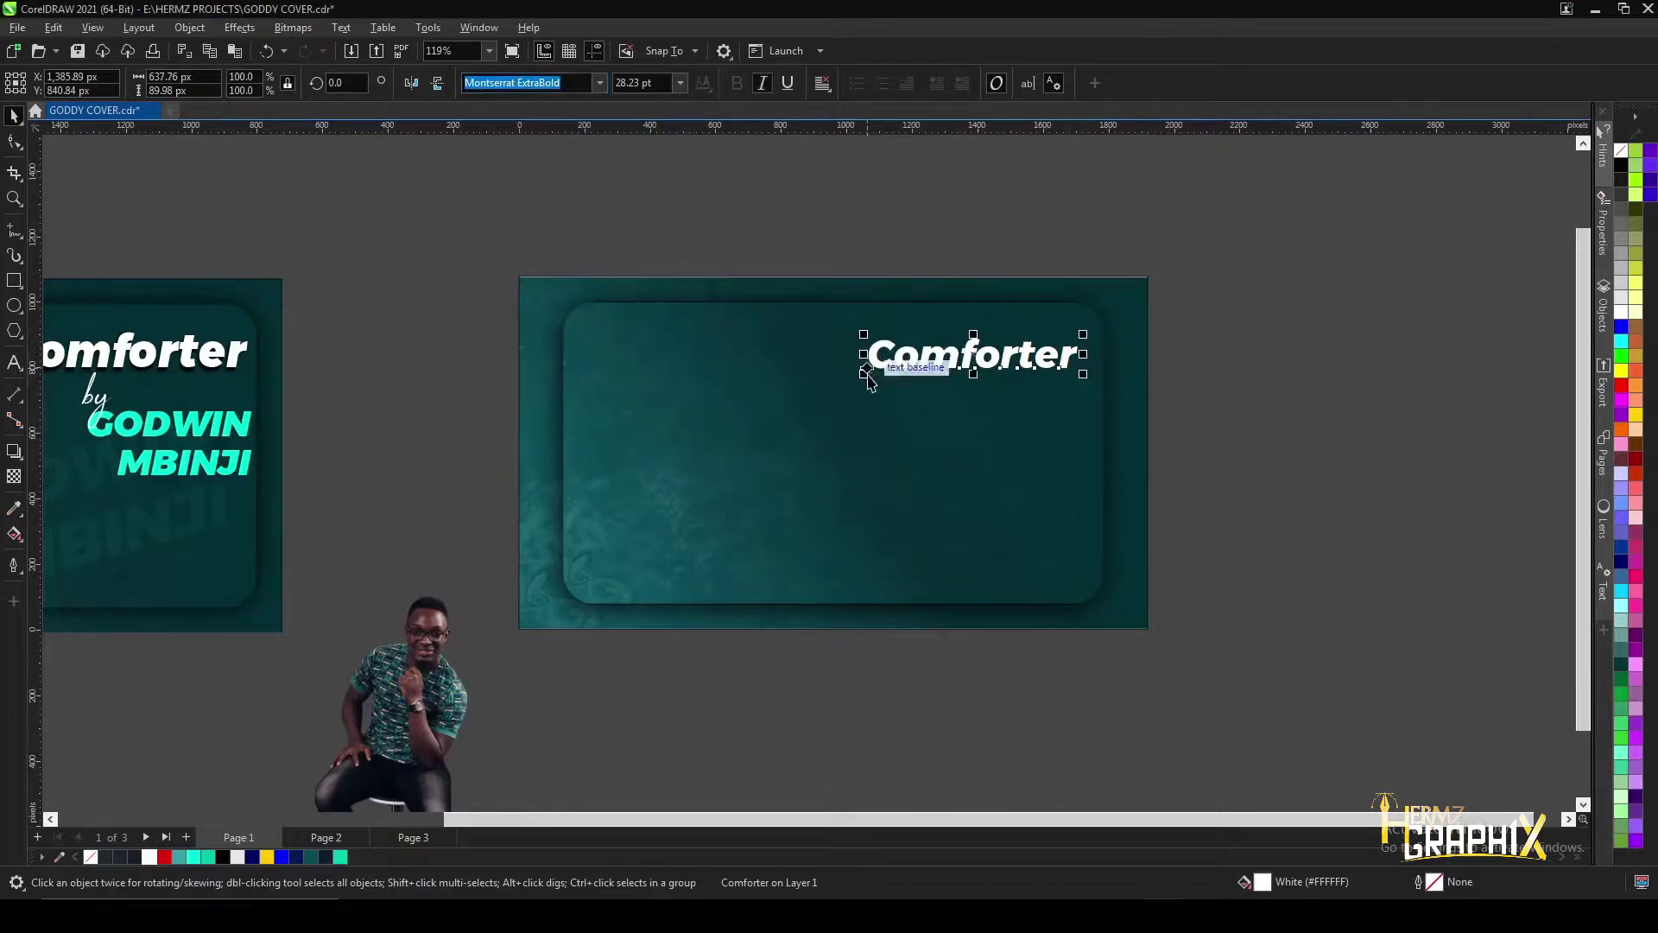
drag(862, 377, 836, 373)
scroll(836, 372, up, 2)
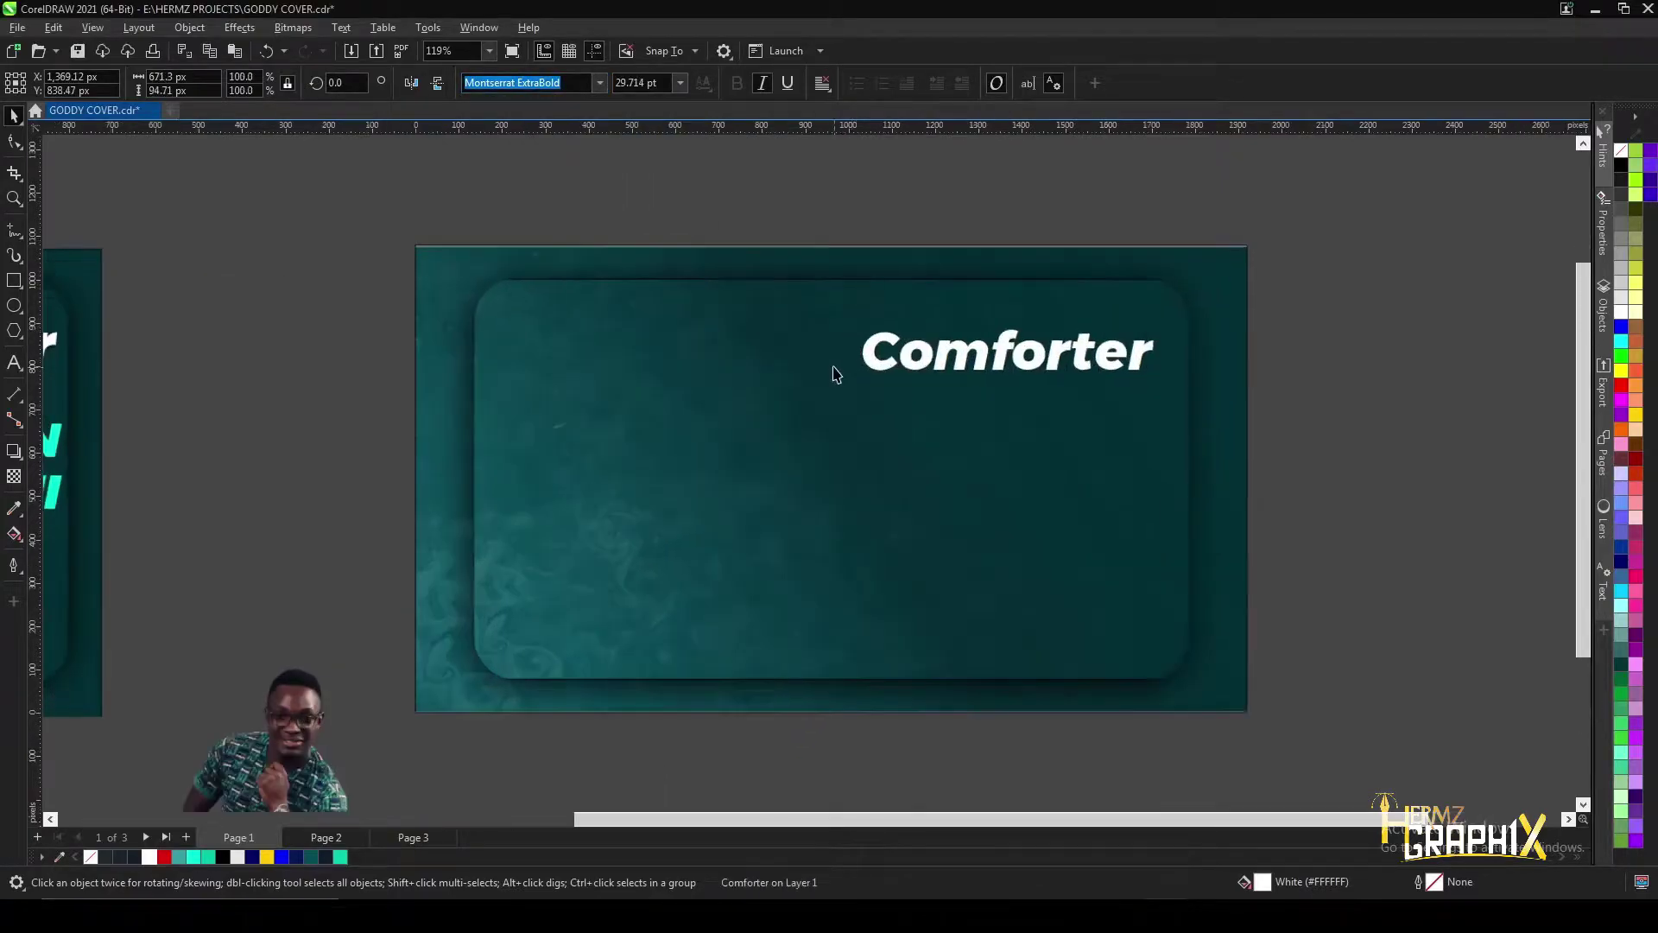
scroll(836, 373, down, 3)
scroll(757, 371, up, 1)
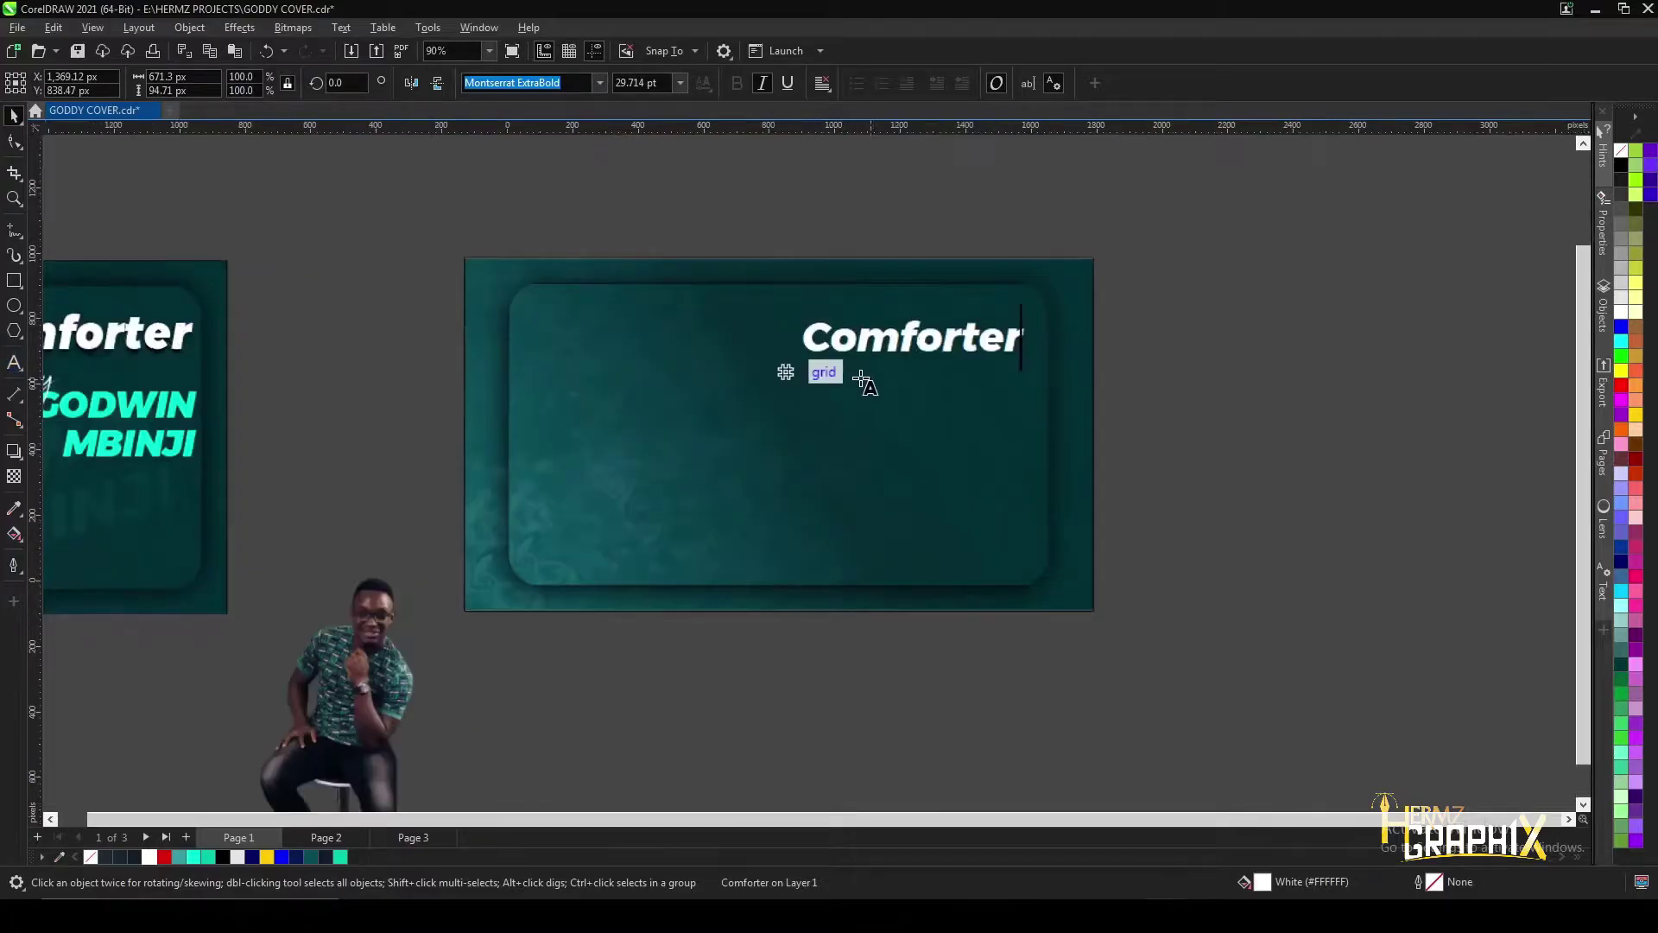
- Set the word 'by' under the title in Apalu, then drop a Comforter copy beneath it
click(834, 380)
scroll(893, 394, up, 2)
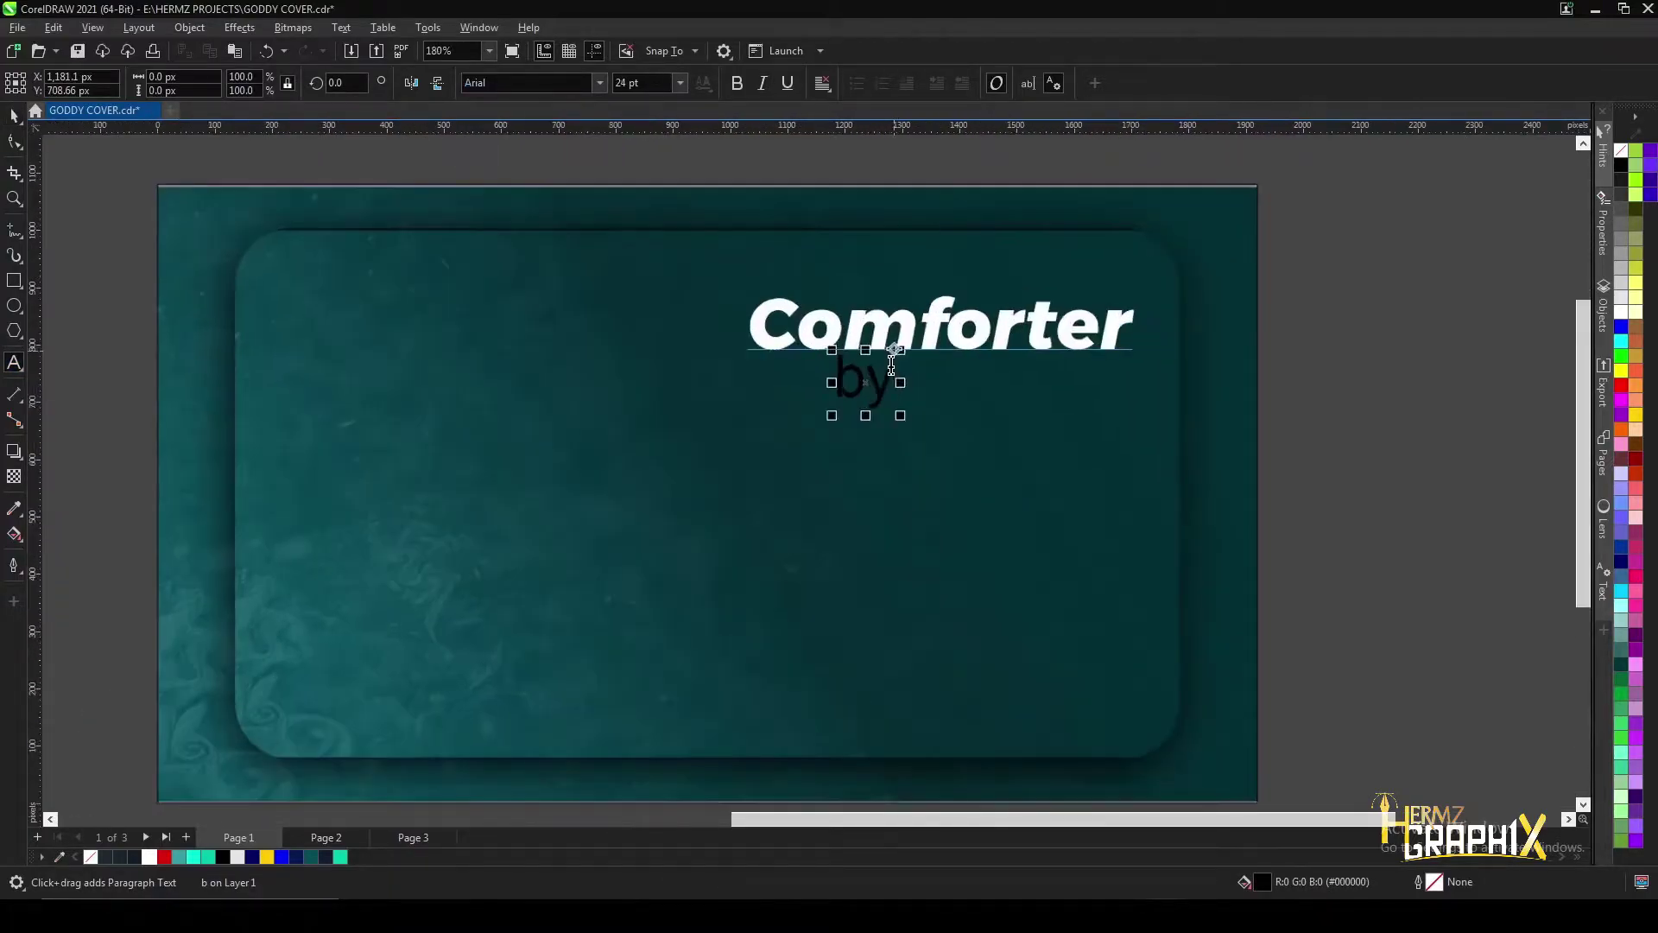
key(ctrl+a)
click(600, 84)
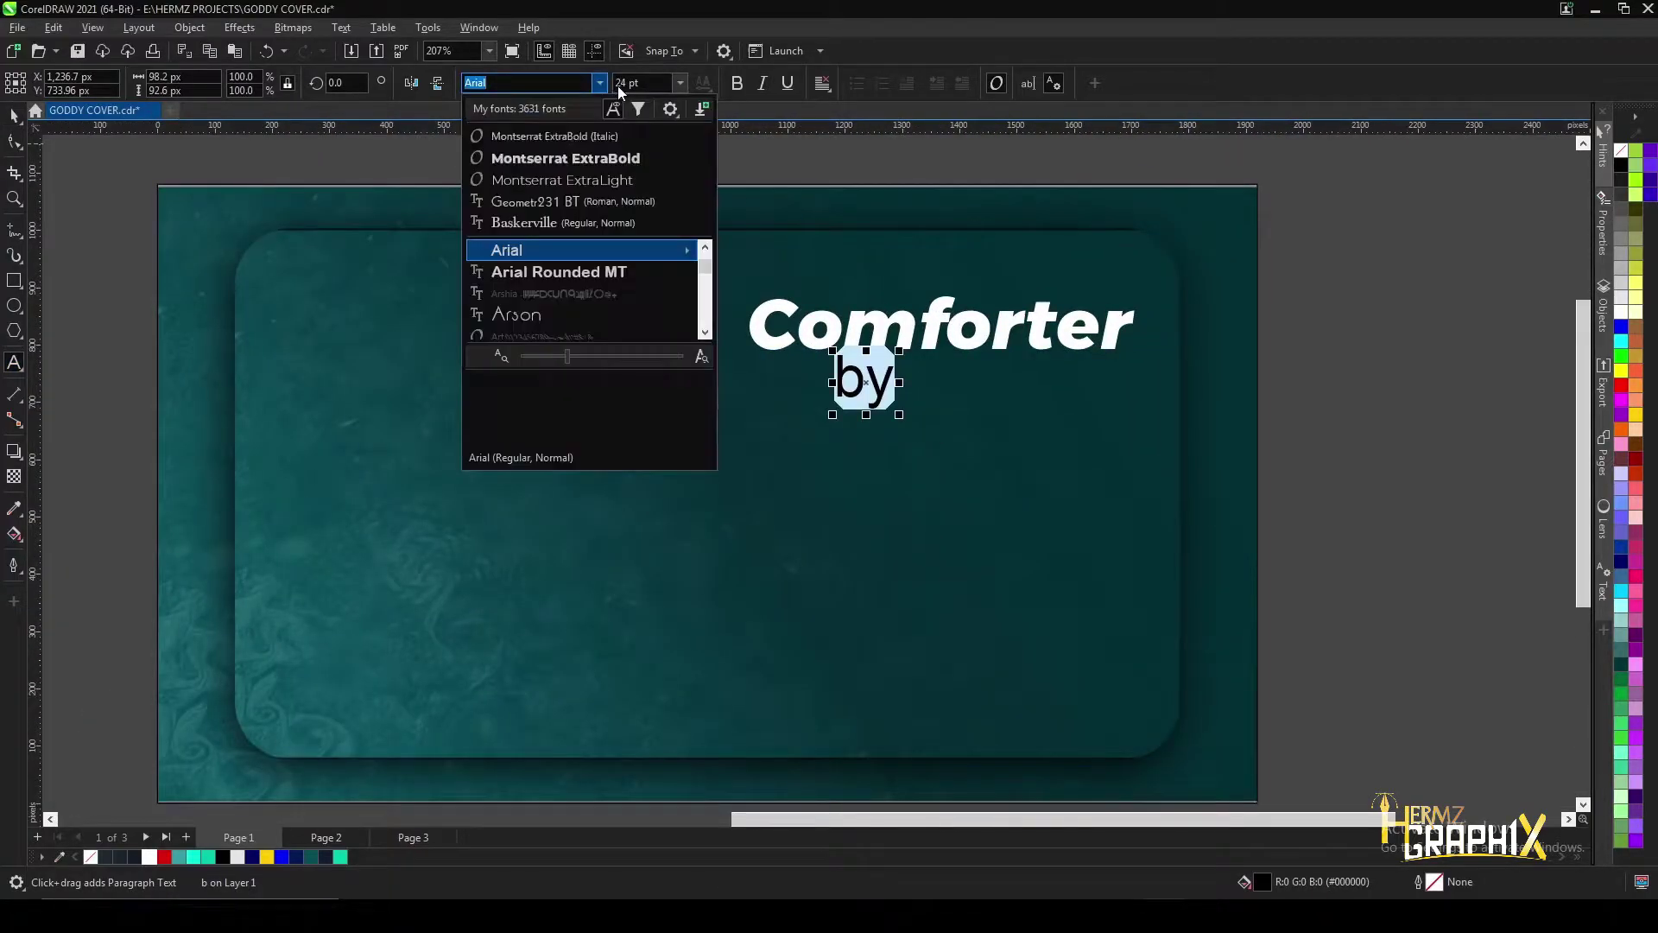
text(apa)
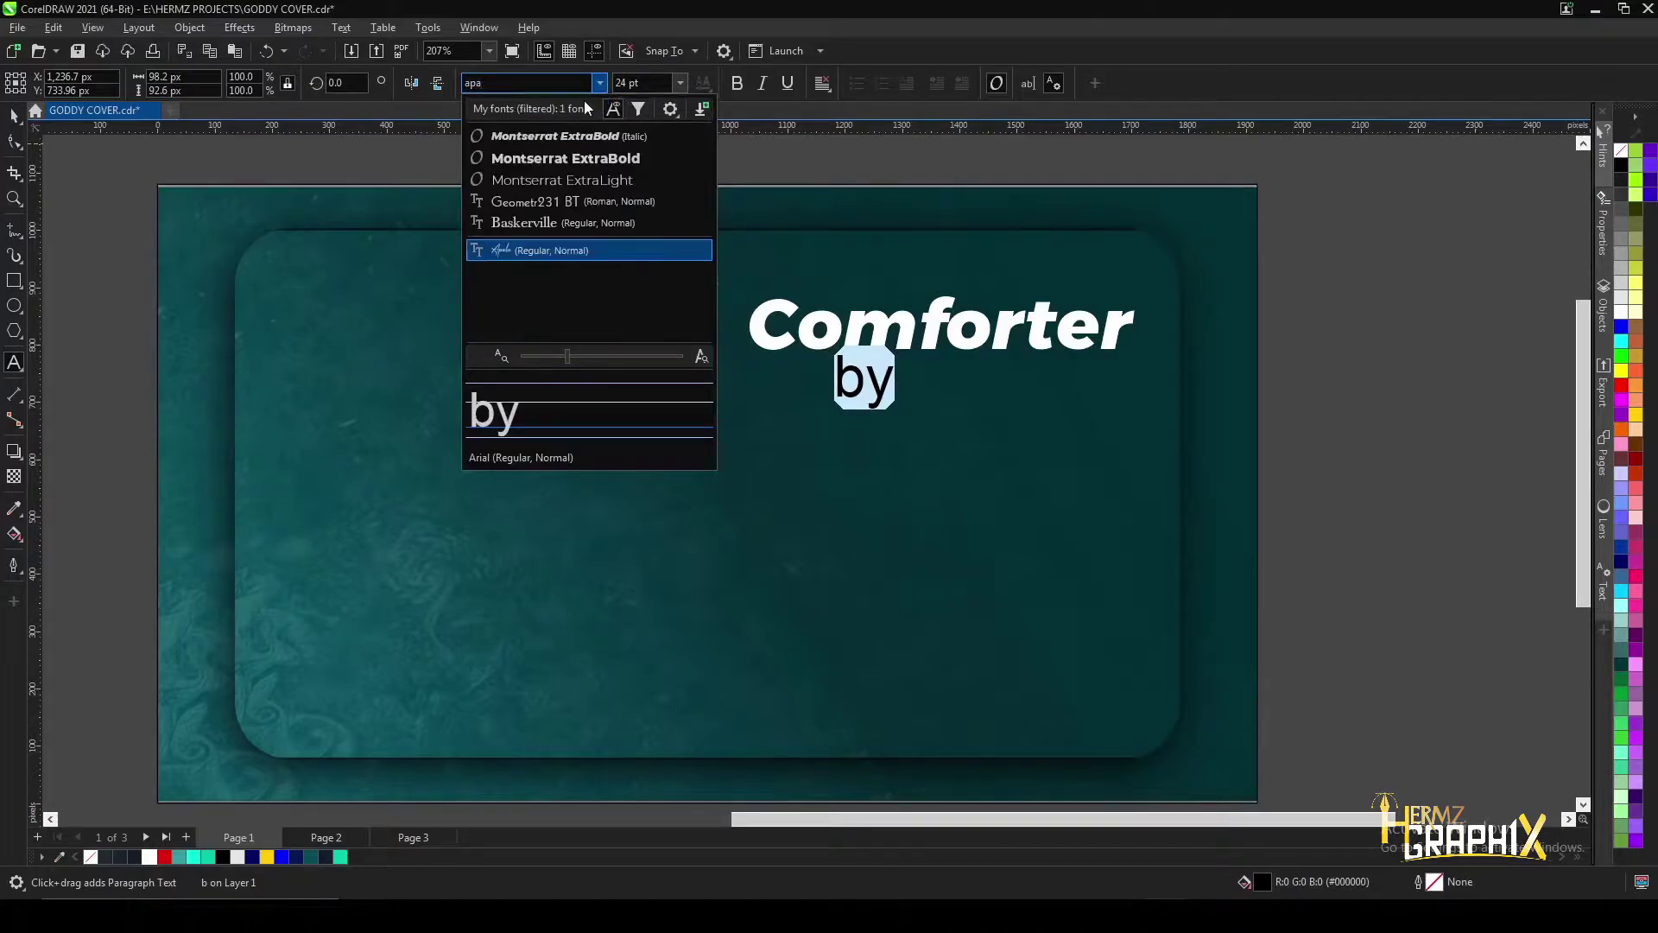
text(lu)
click(544, 249)
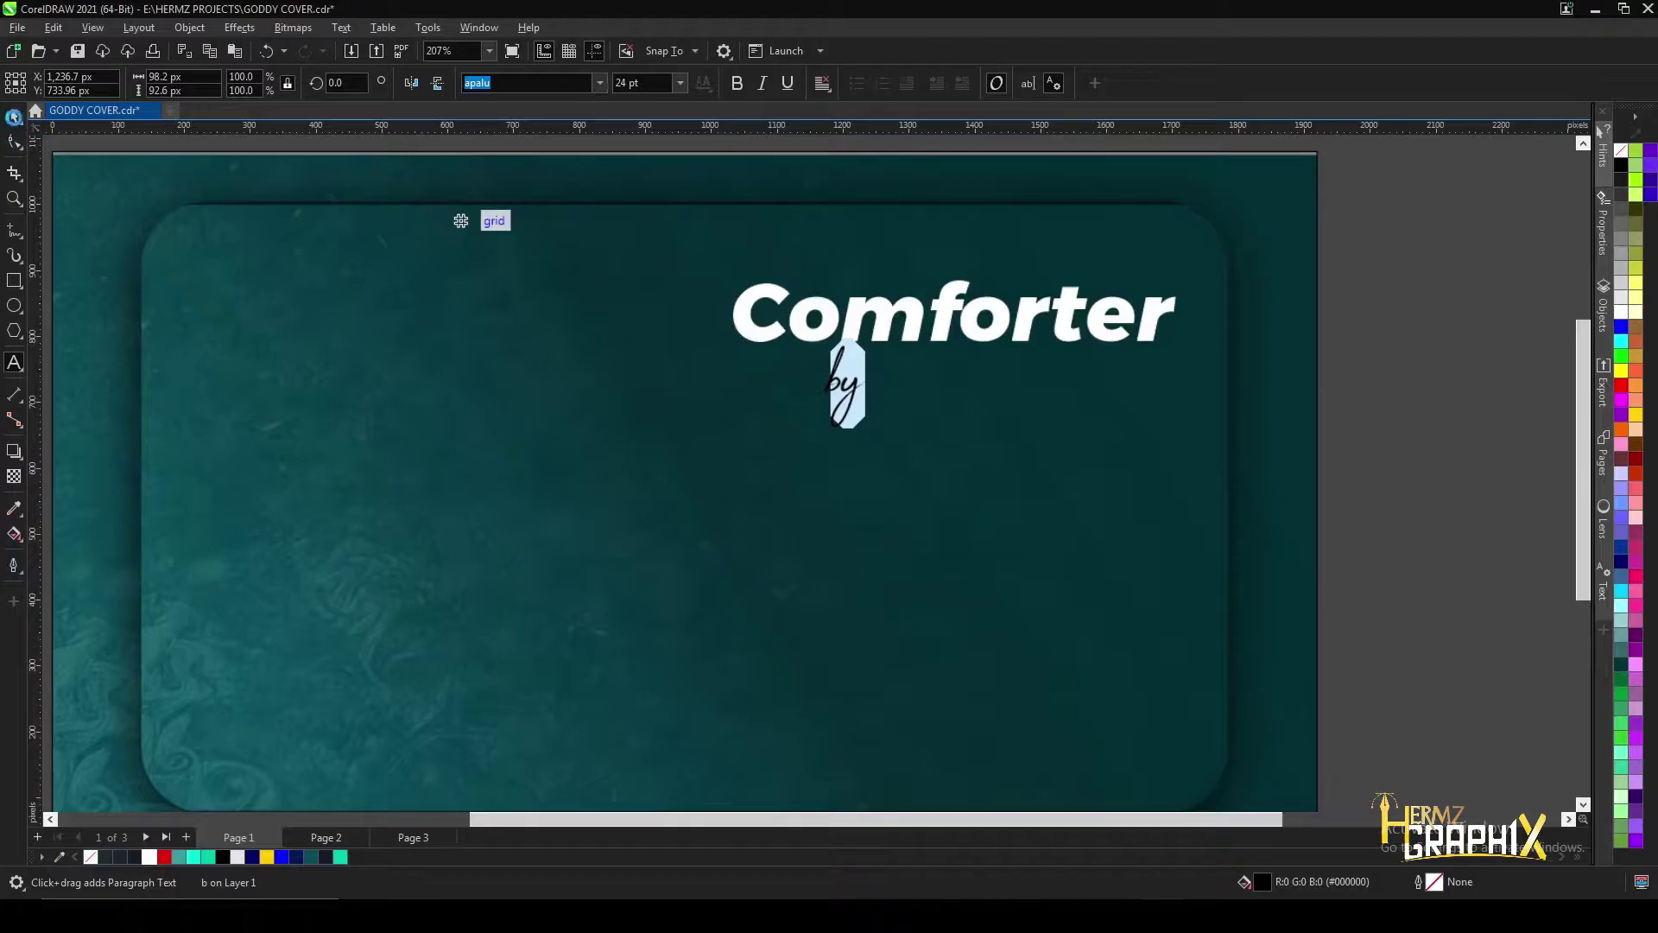
key(ctrl+space)
drag(944, 328, 950, 485)
scroll(950, 485, up, 1)
- Overwrite the duplicated Comforter text with the artist's first name, and the surname on a second line
double_click(945, 482)
key(ctrl+a)
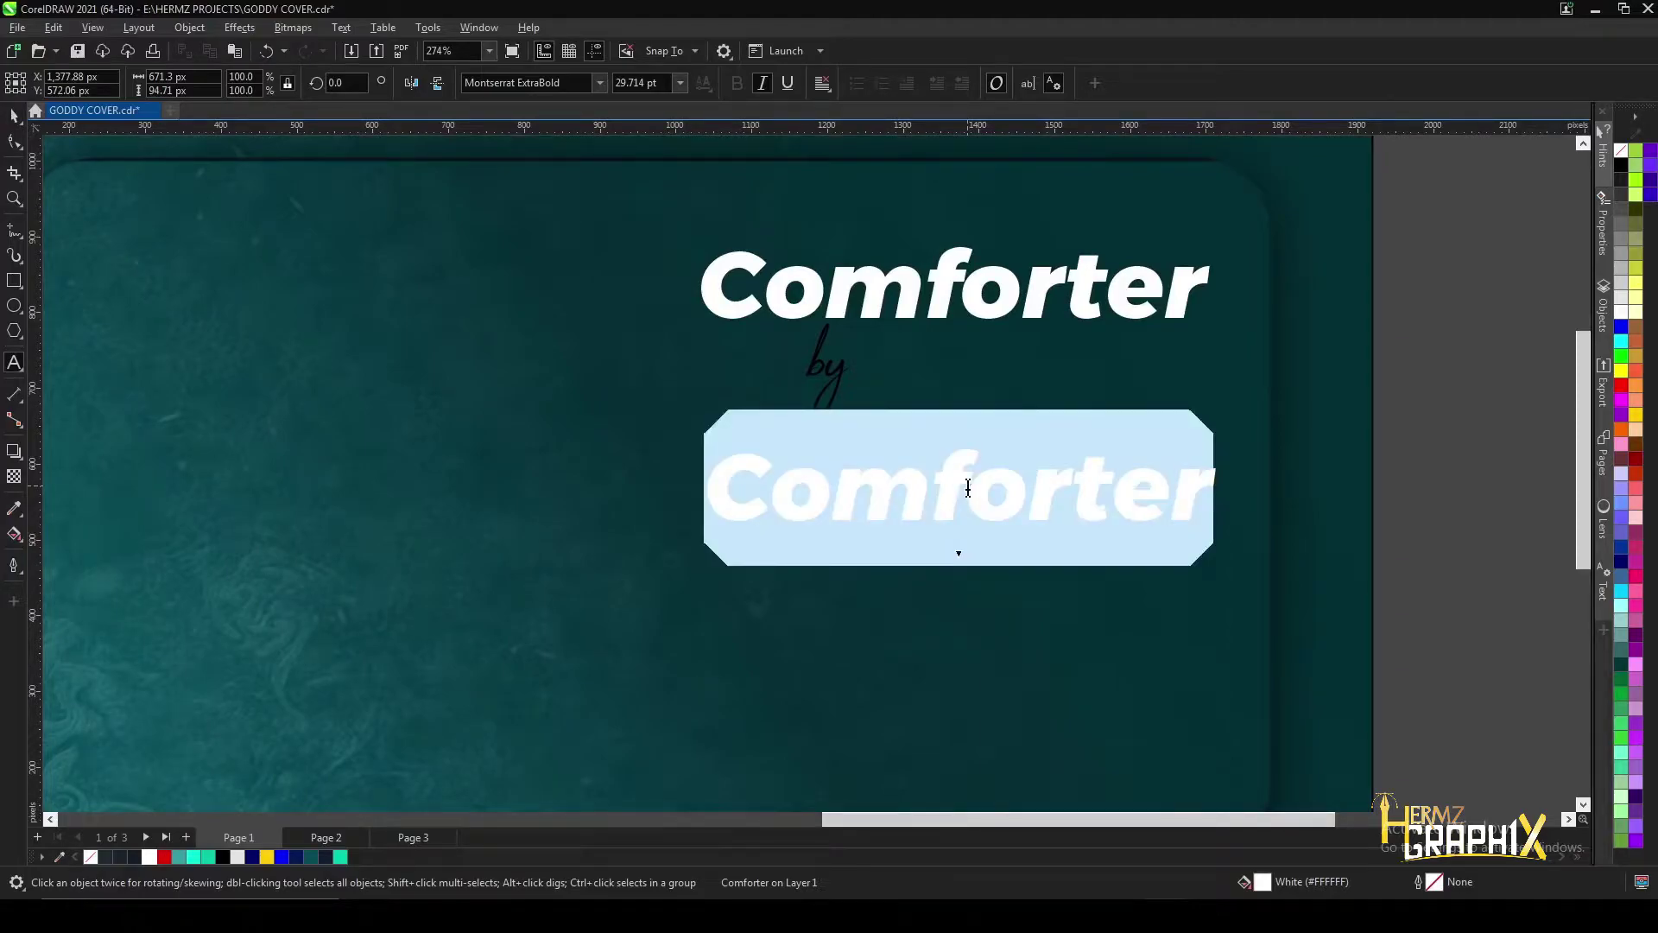
text(g)
key(BackSpace)
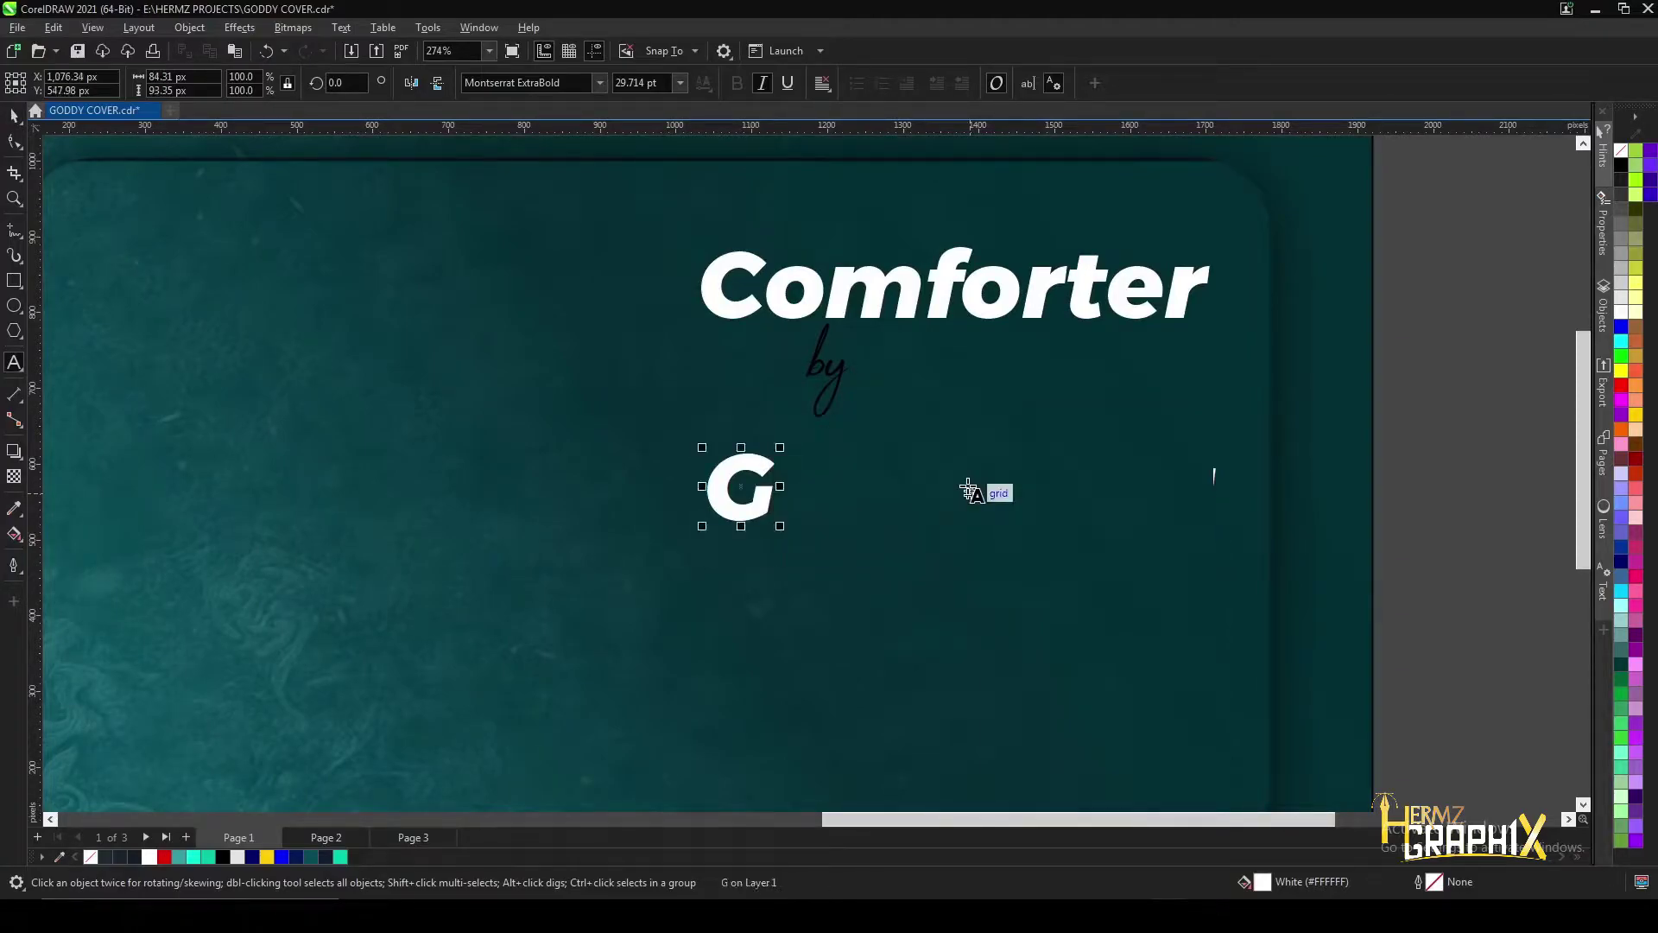
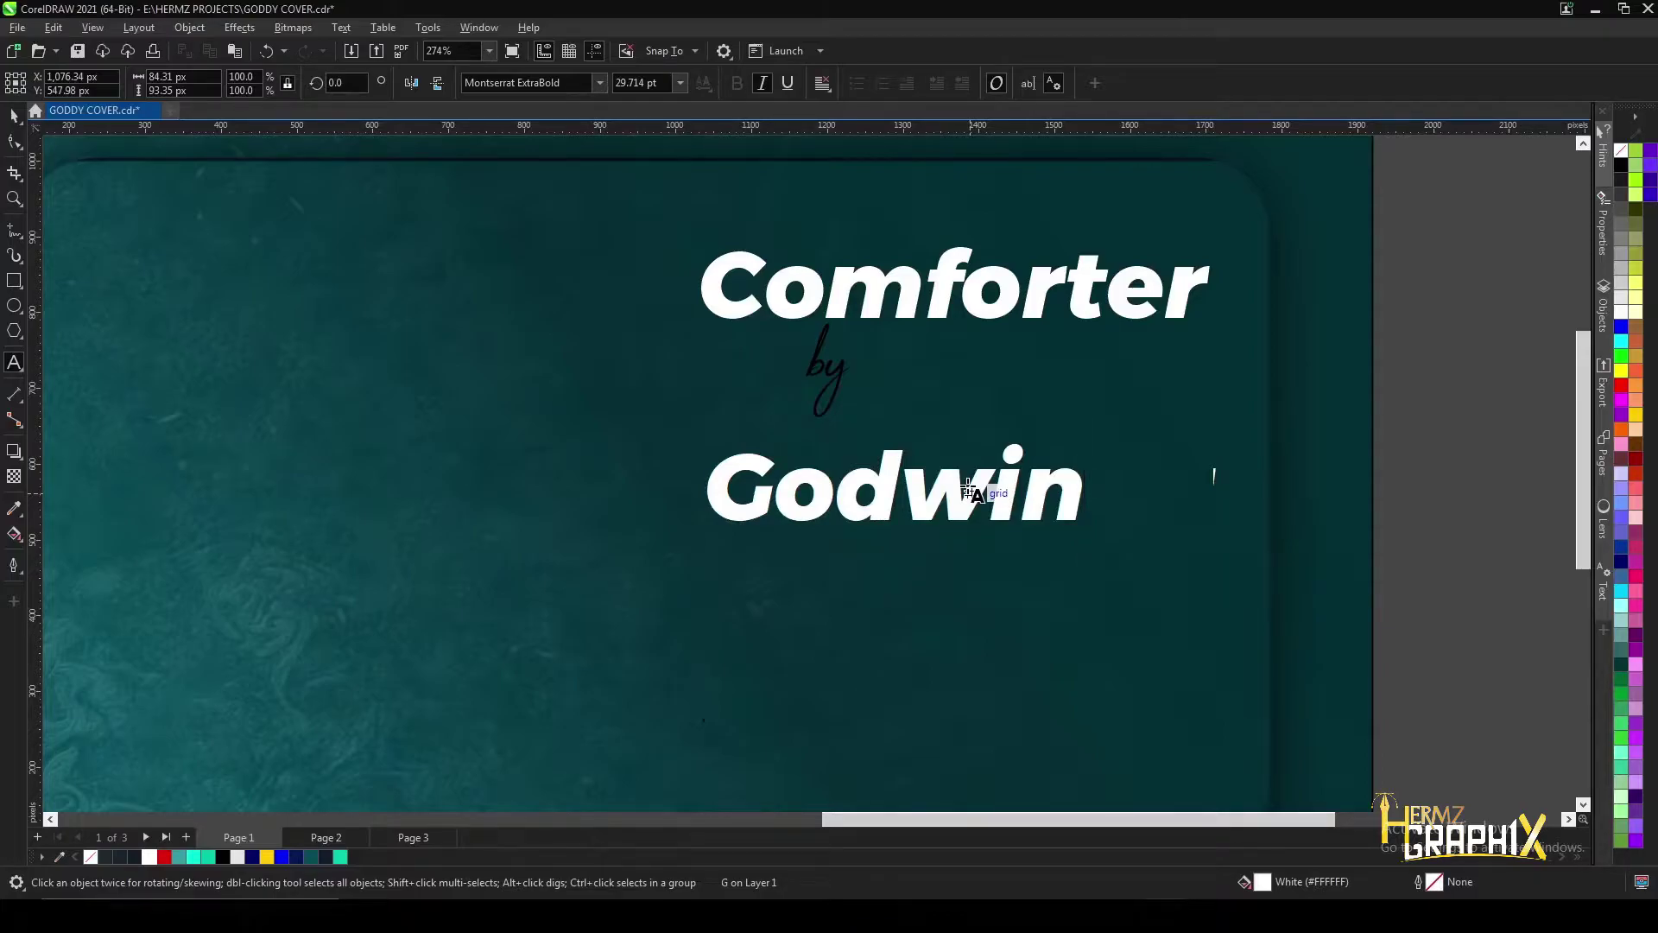
key(Return)
scroll(968, 489, down, 5)
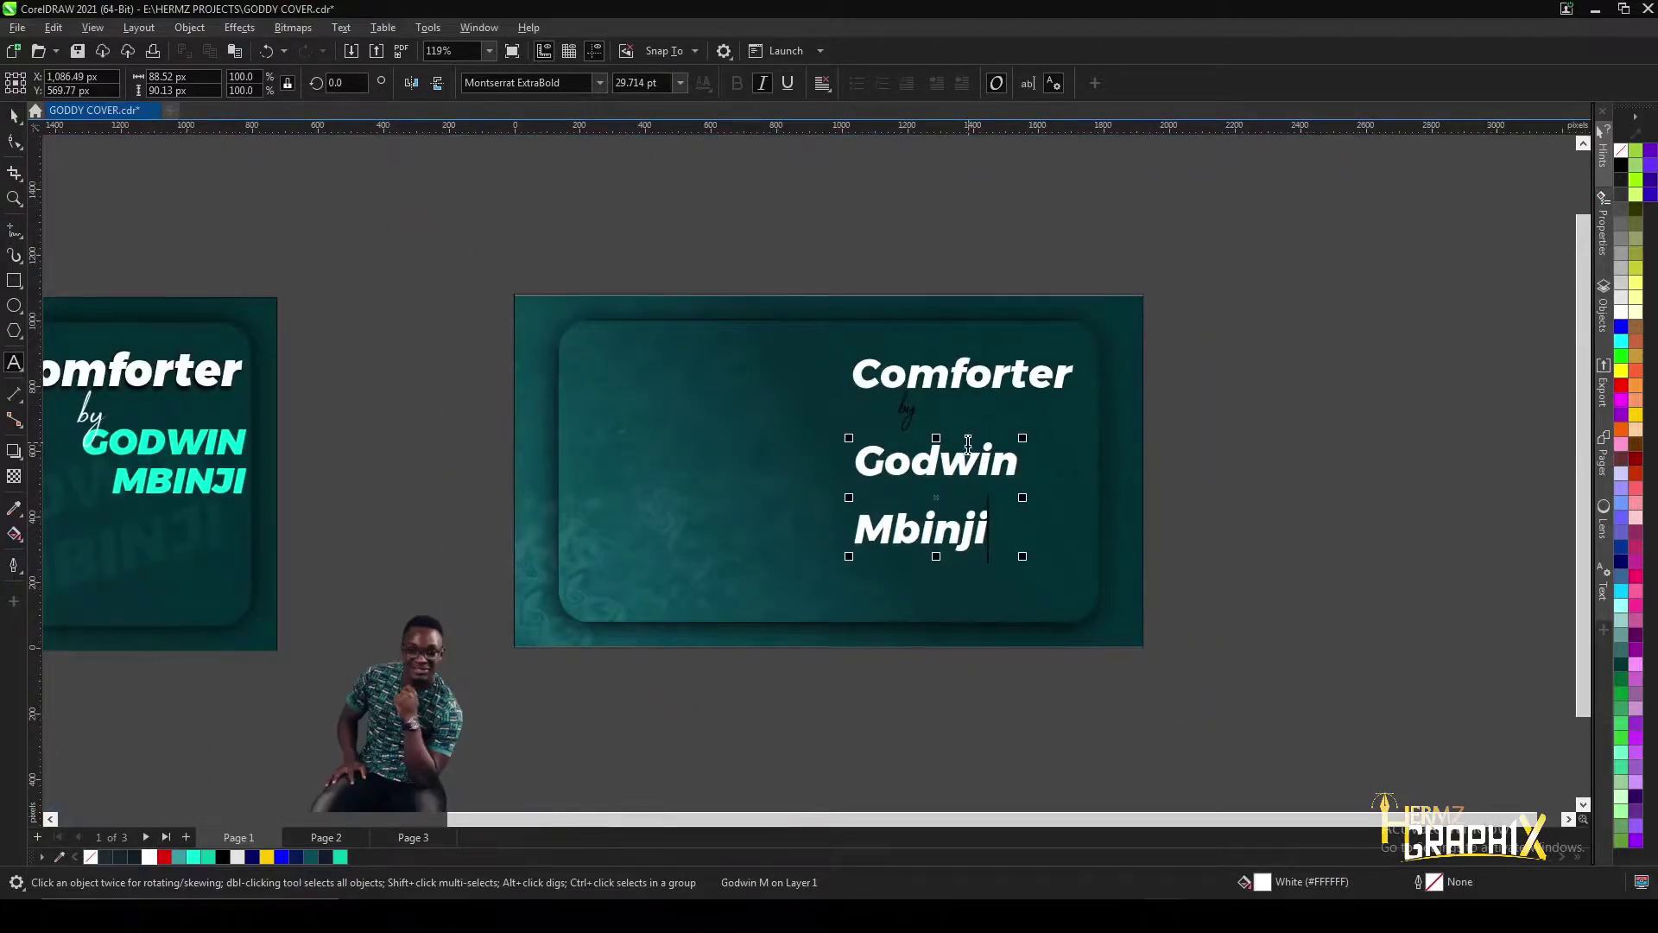
click(341, 27)
mouse_move(399, 373)
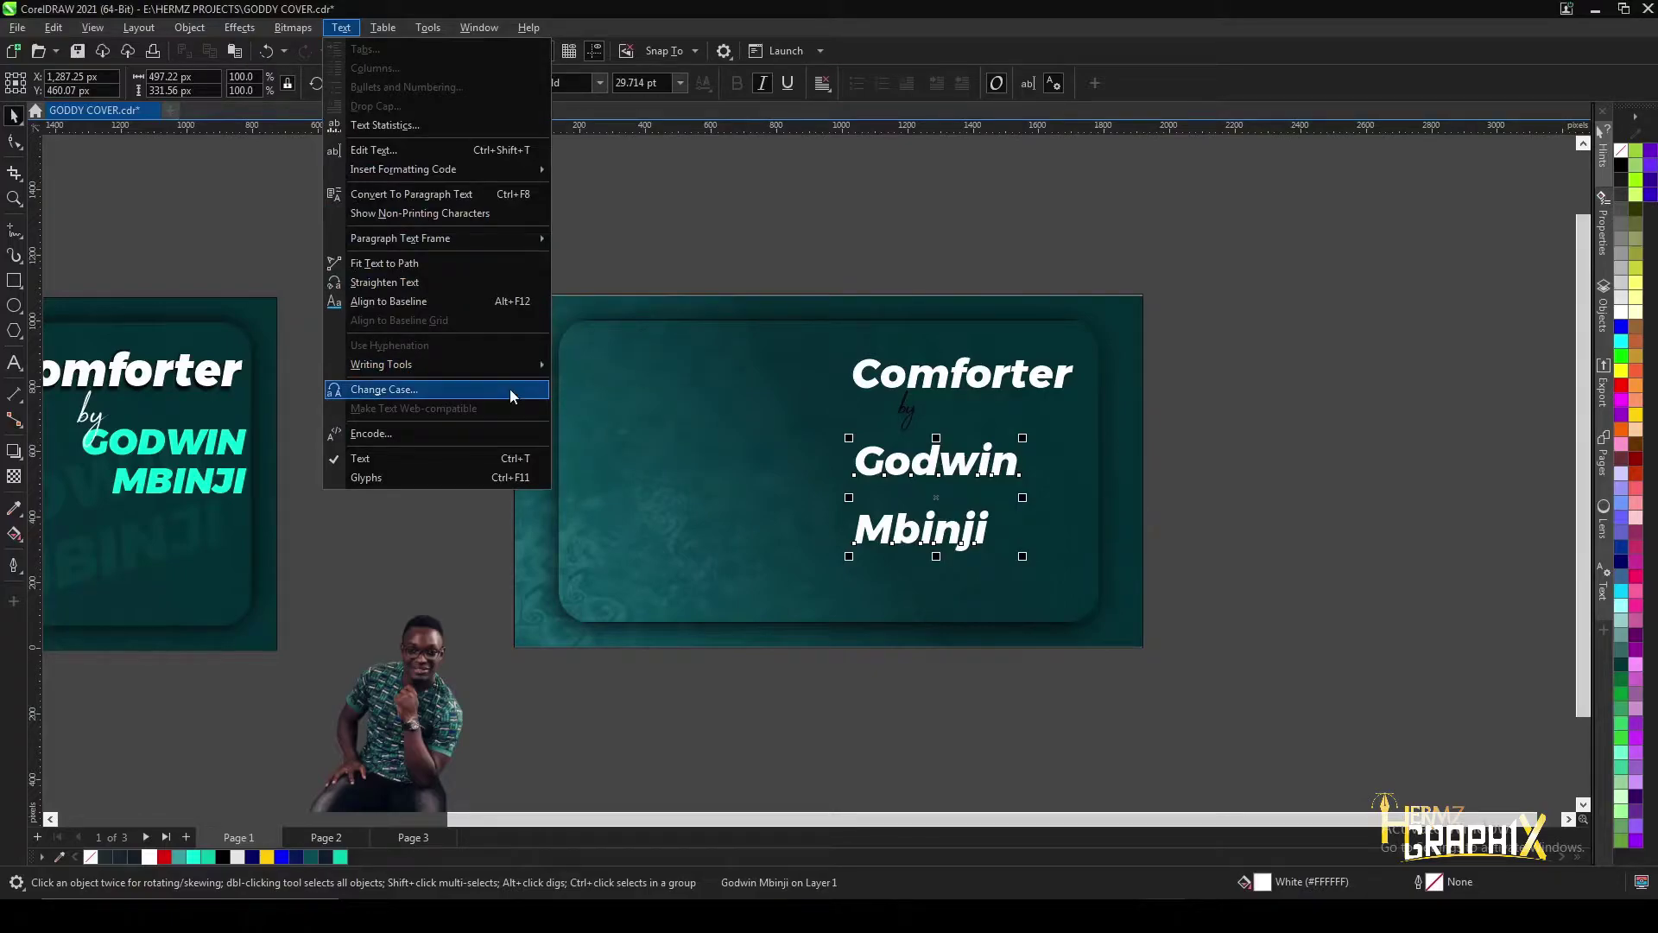
- Change the artist's name to UPPERCASE
click(511, 389)
click(788, 441)
click(803, 512)
scroll(901, 482, up, 2)
scroll(767, 518, down, 2)
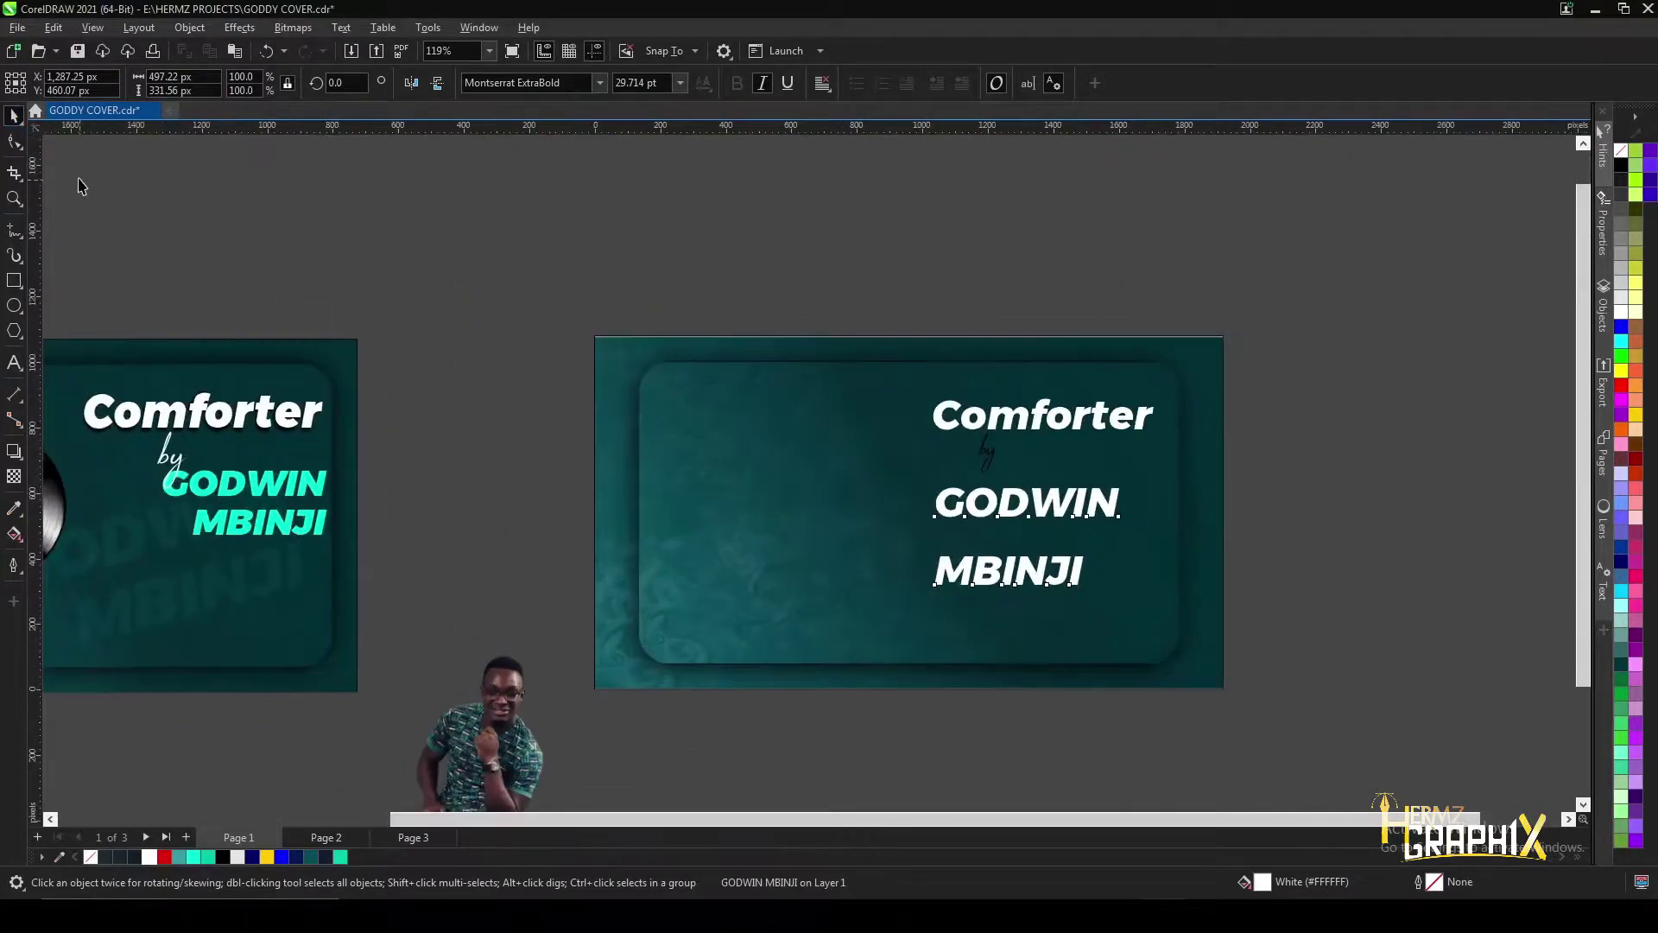
- Pull the surname line up under the first name and right-align both lines
key(F10)
drag(931, 592, 935, 555)
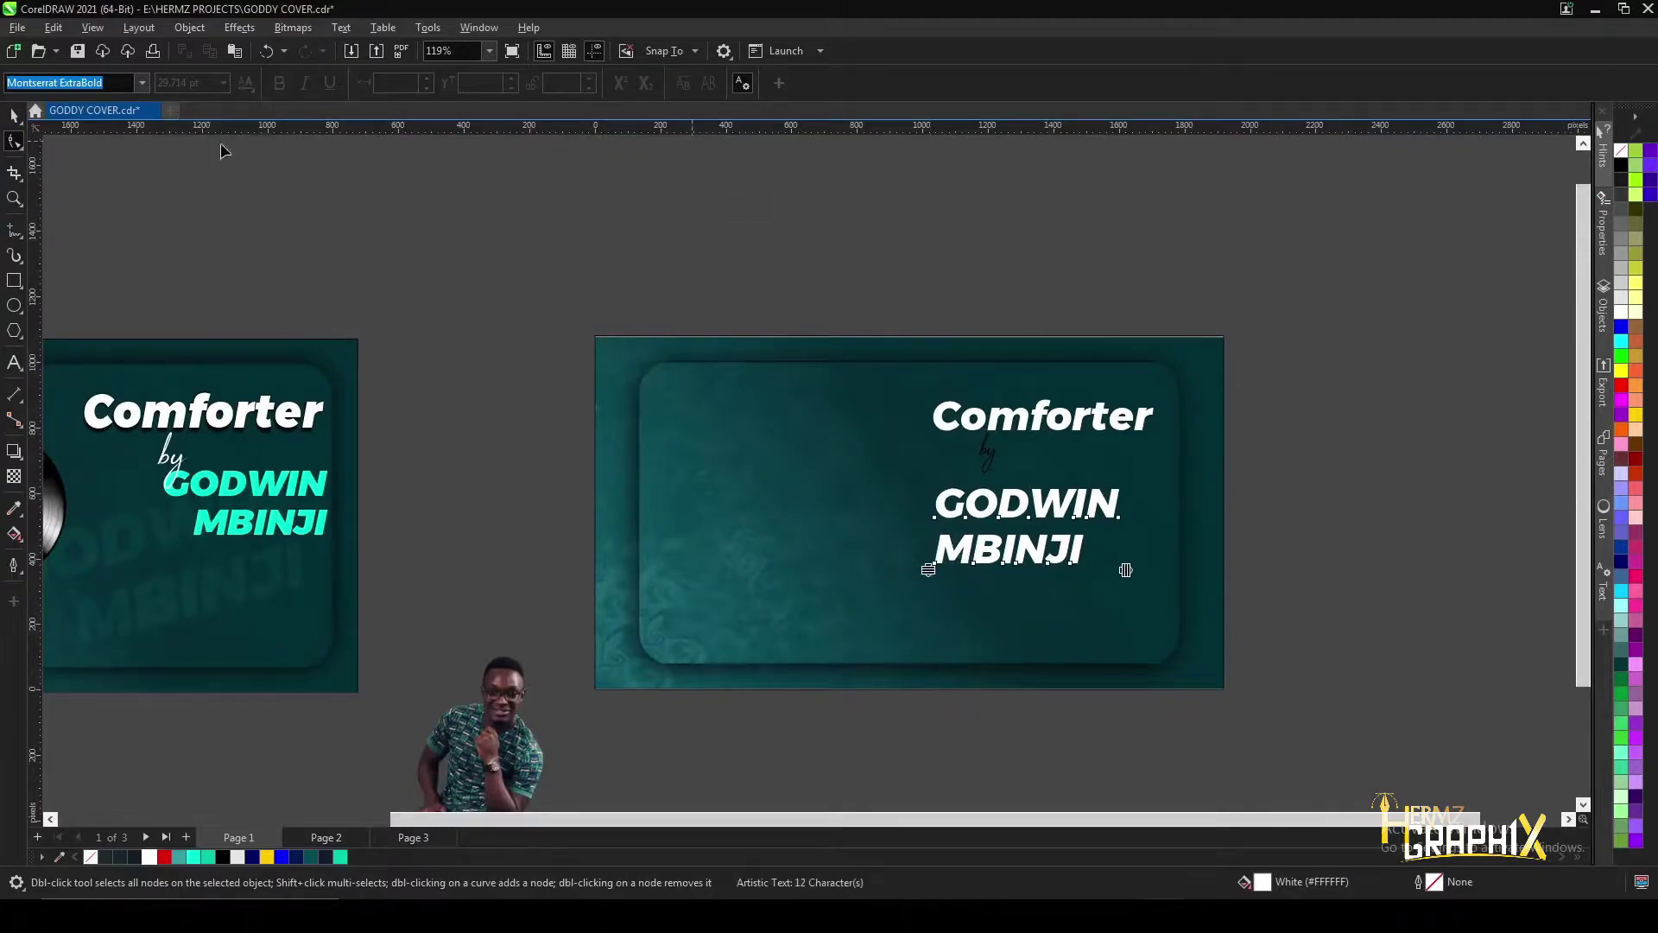
click(15, 116)
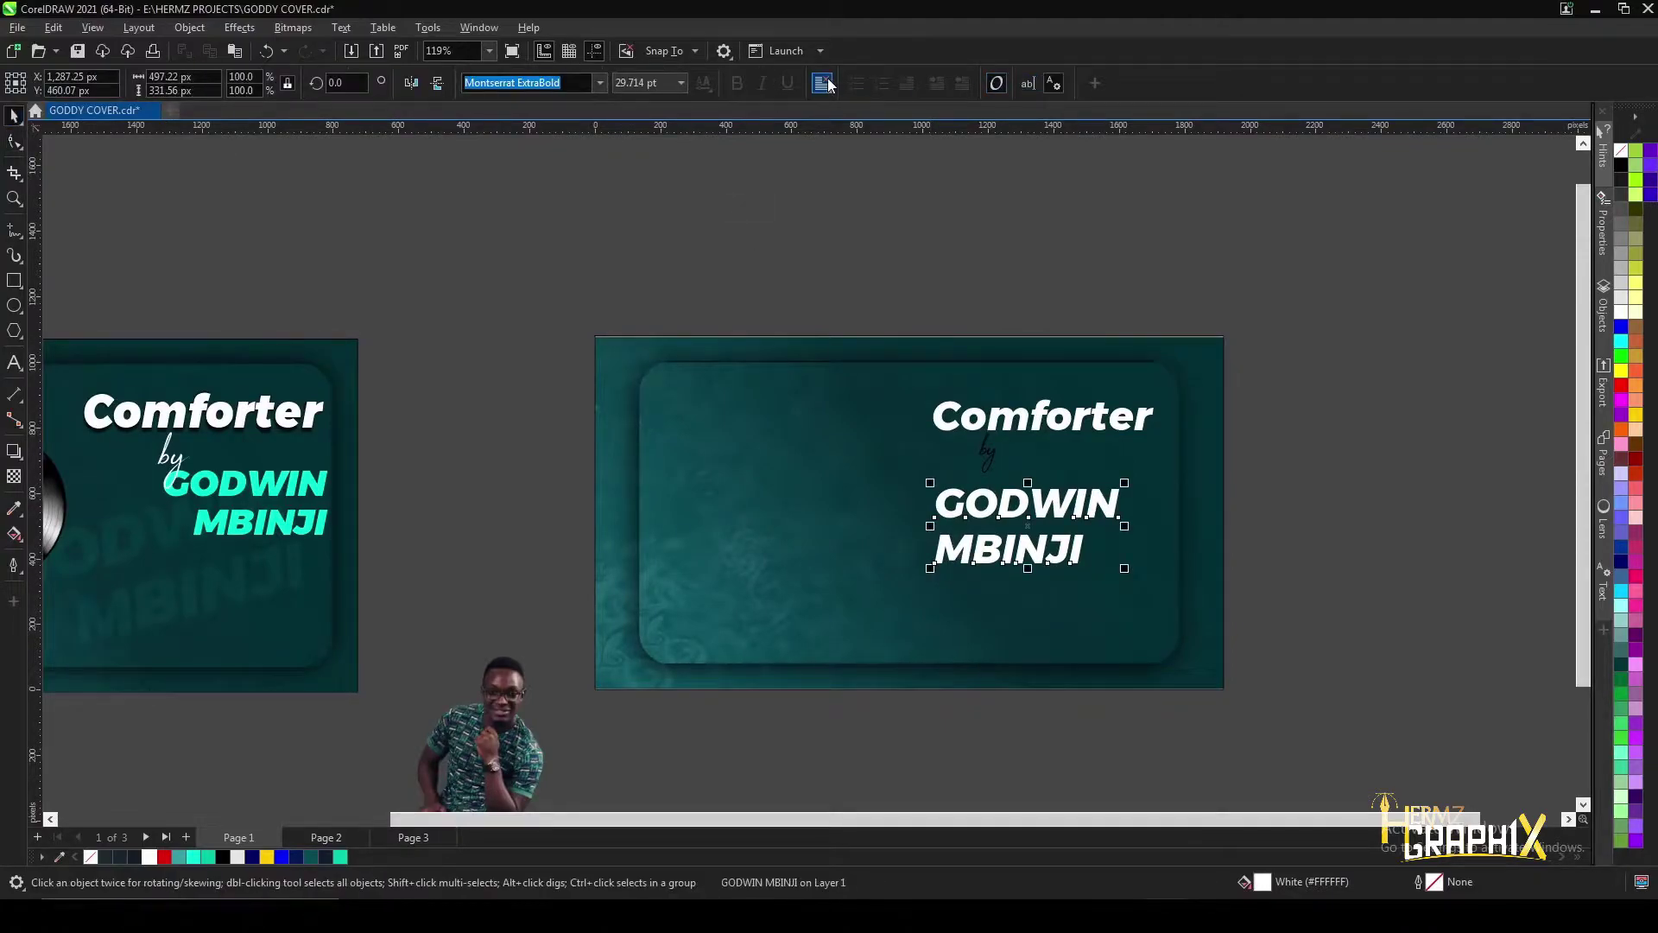
click(826, 83)
click(851, 162)
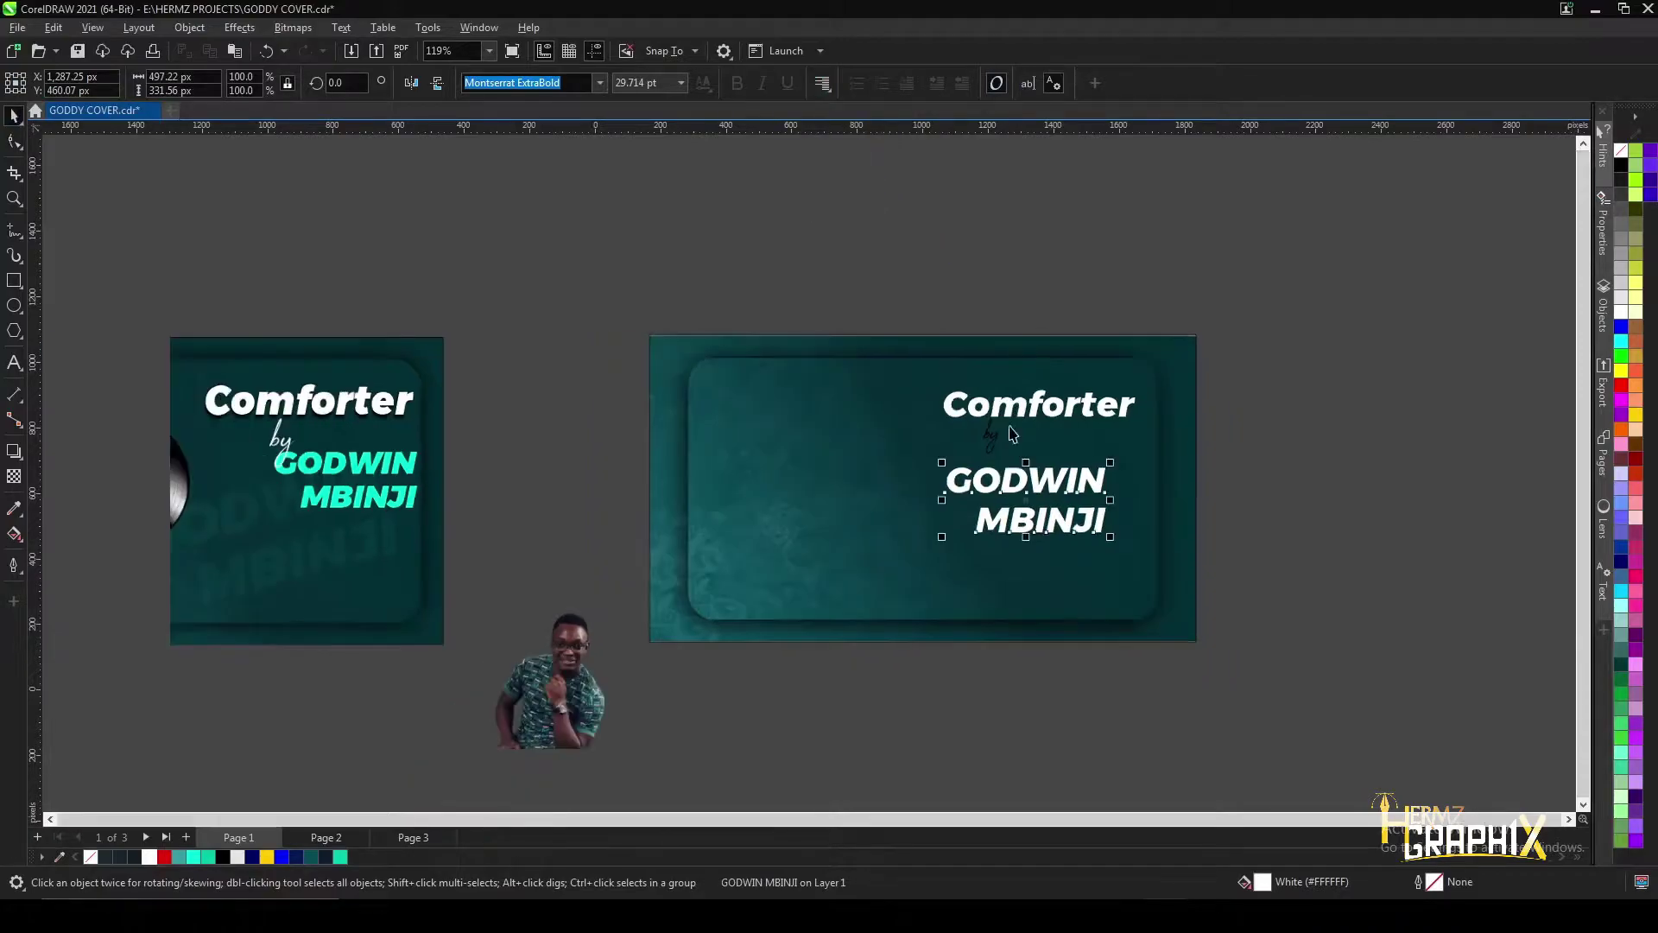
scroll(1006, 447, down, 1)
- Colour the name cyan, shrink it to about 86%, and tighten its line gap further
click(193, 857)
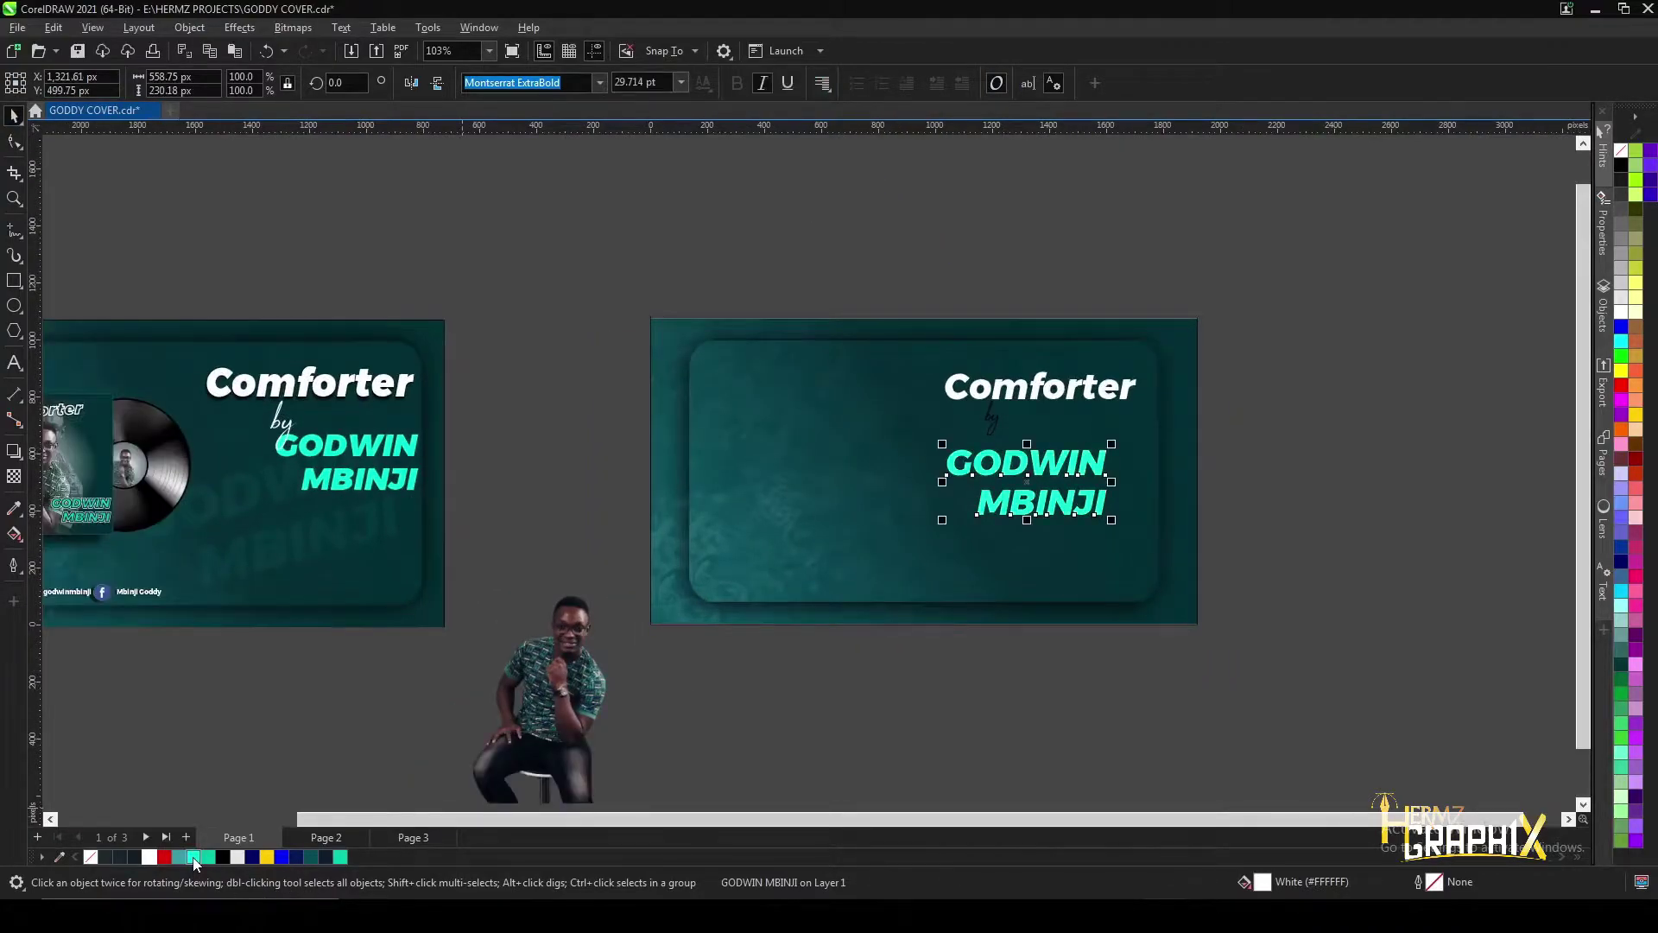
scroll(993, 563, up, 1)
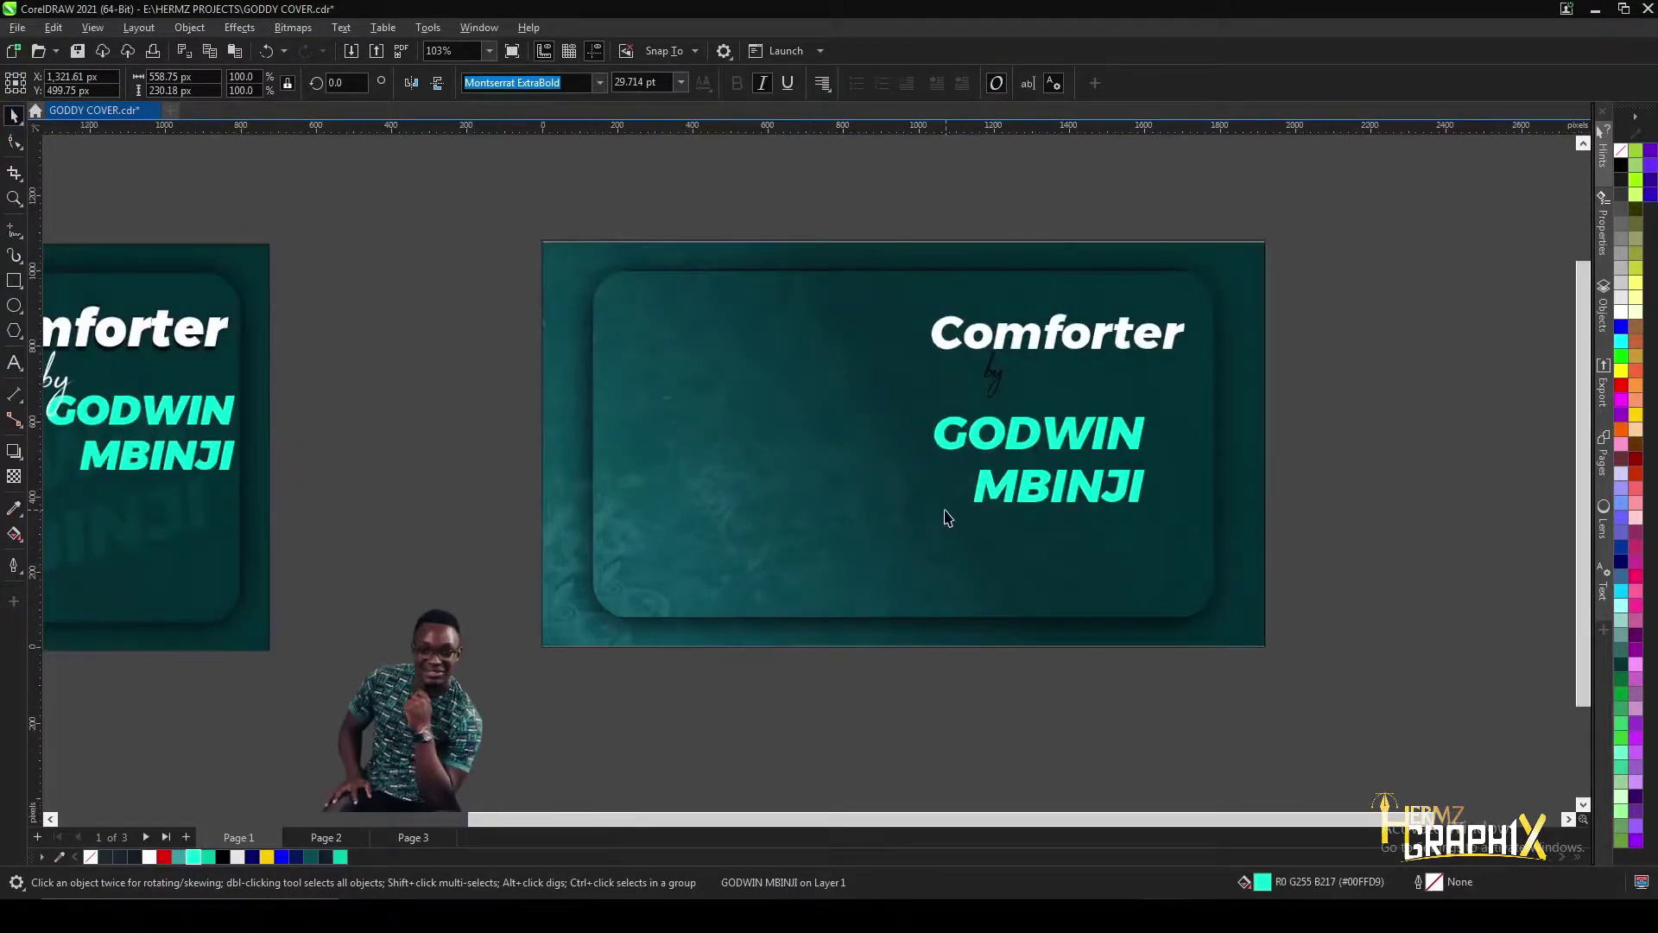
drag(934, 508, 979, 486)
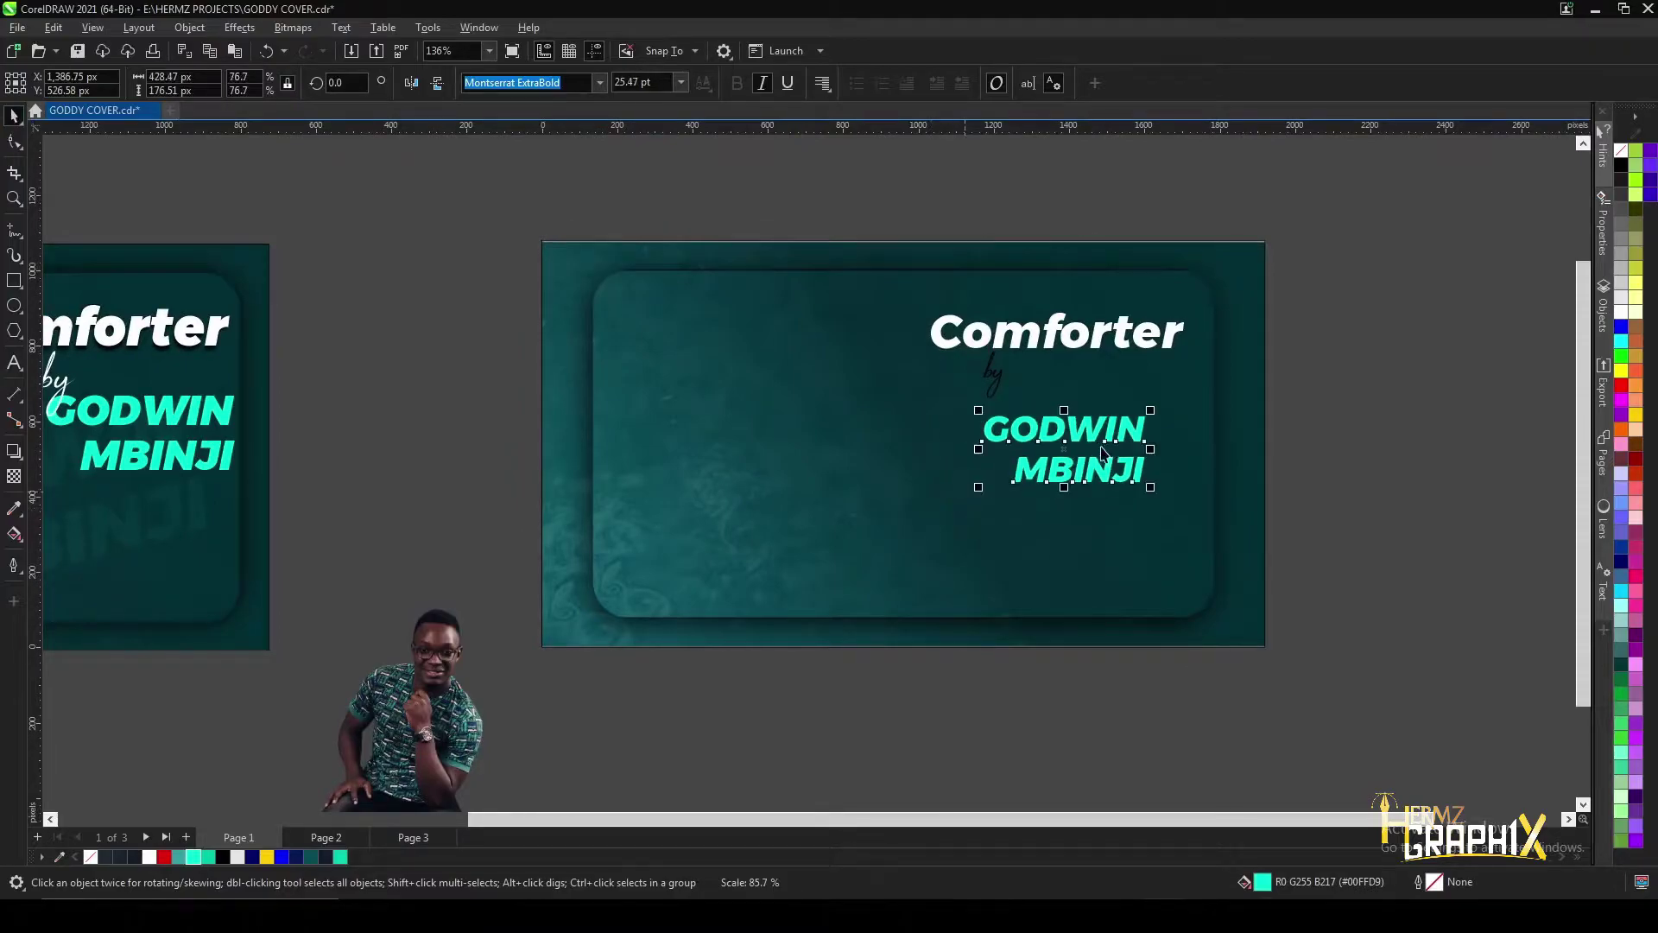
click(1066, 448)
scroll(1066, 448, up, 2)
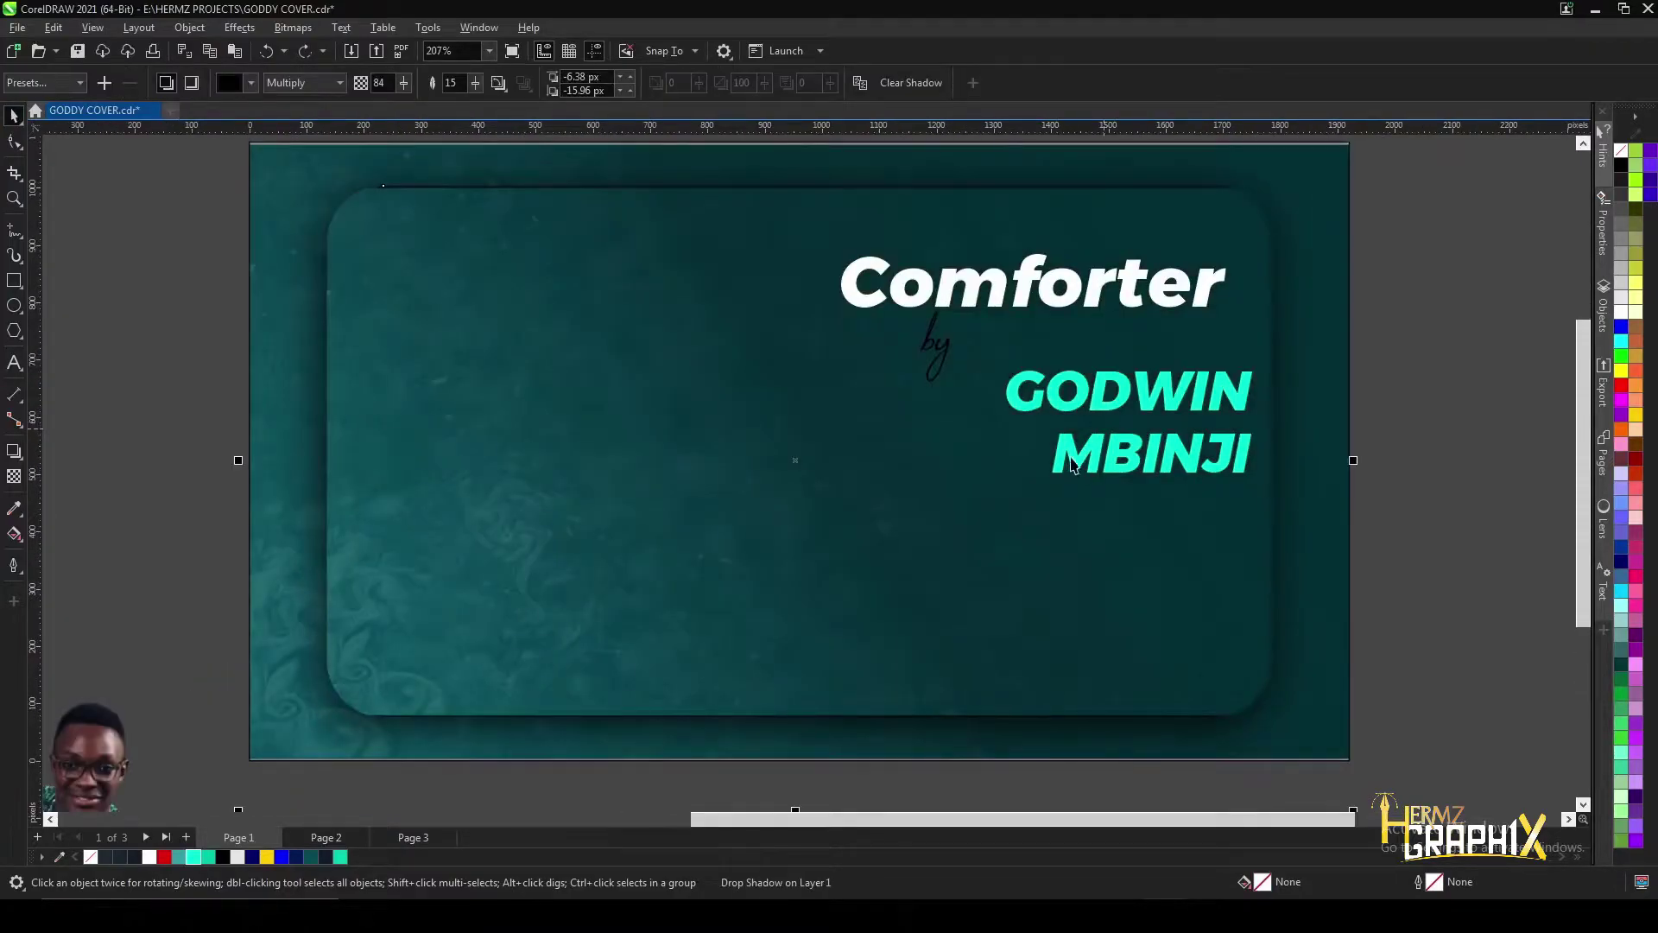
click(1076, 463)
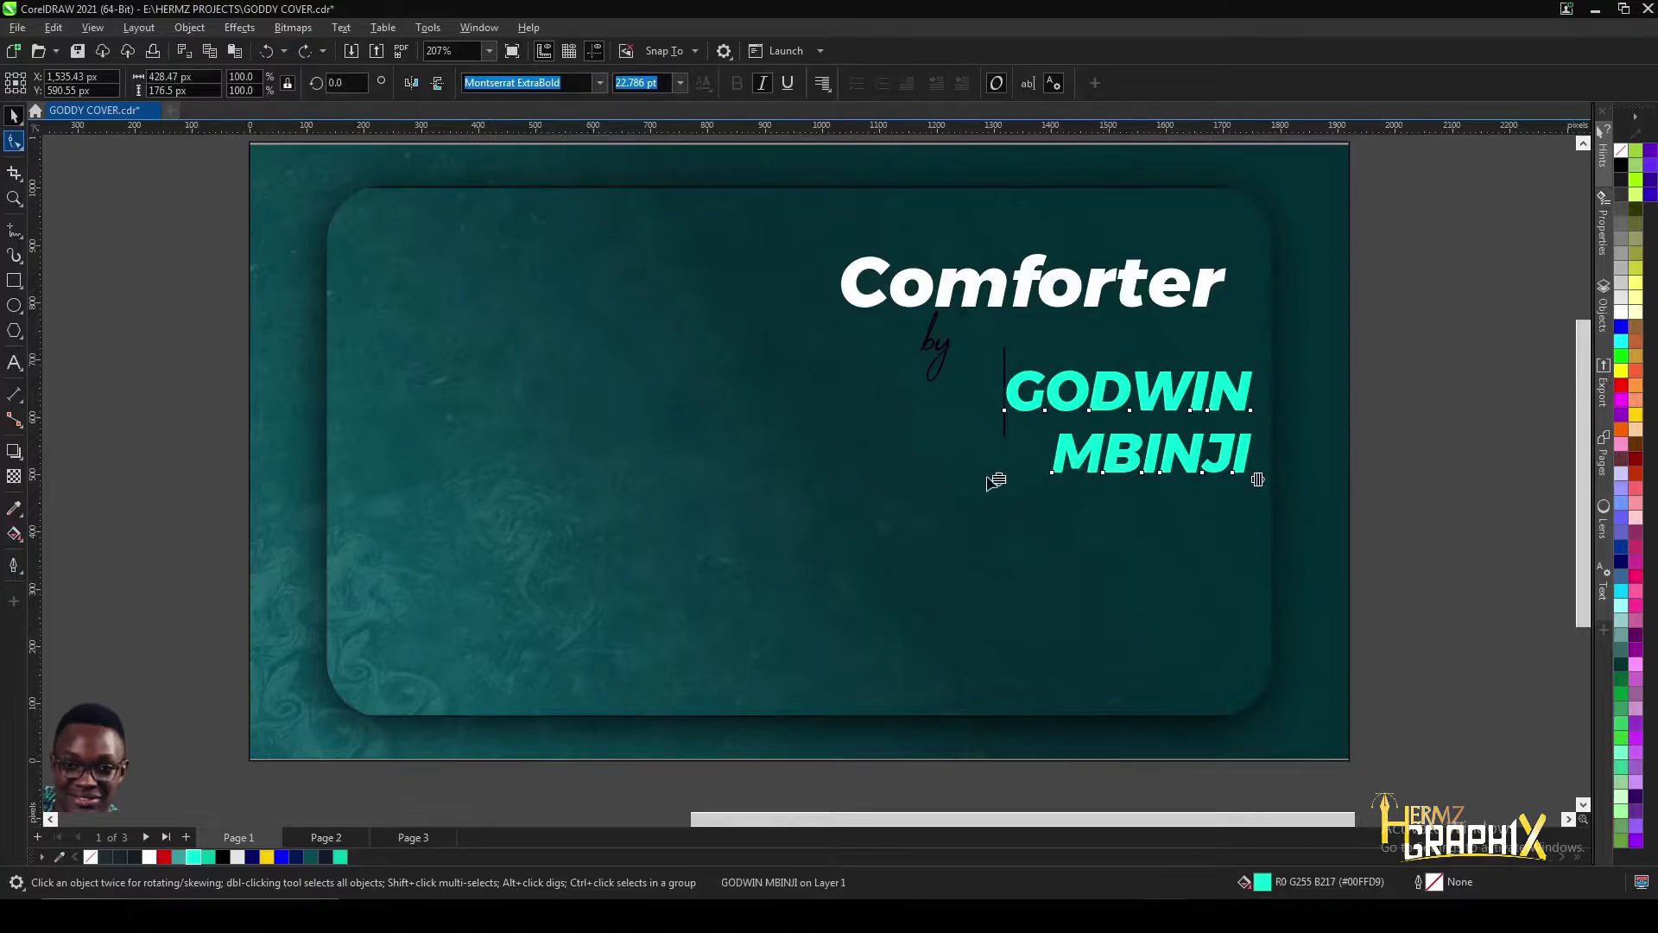
key(F10)
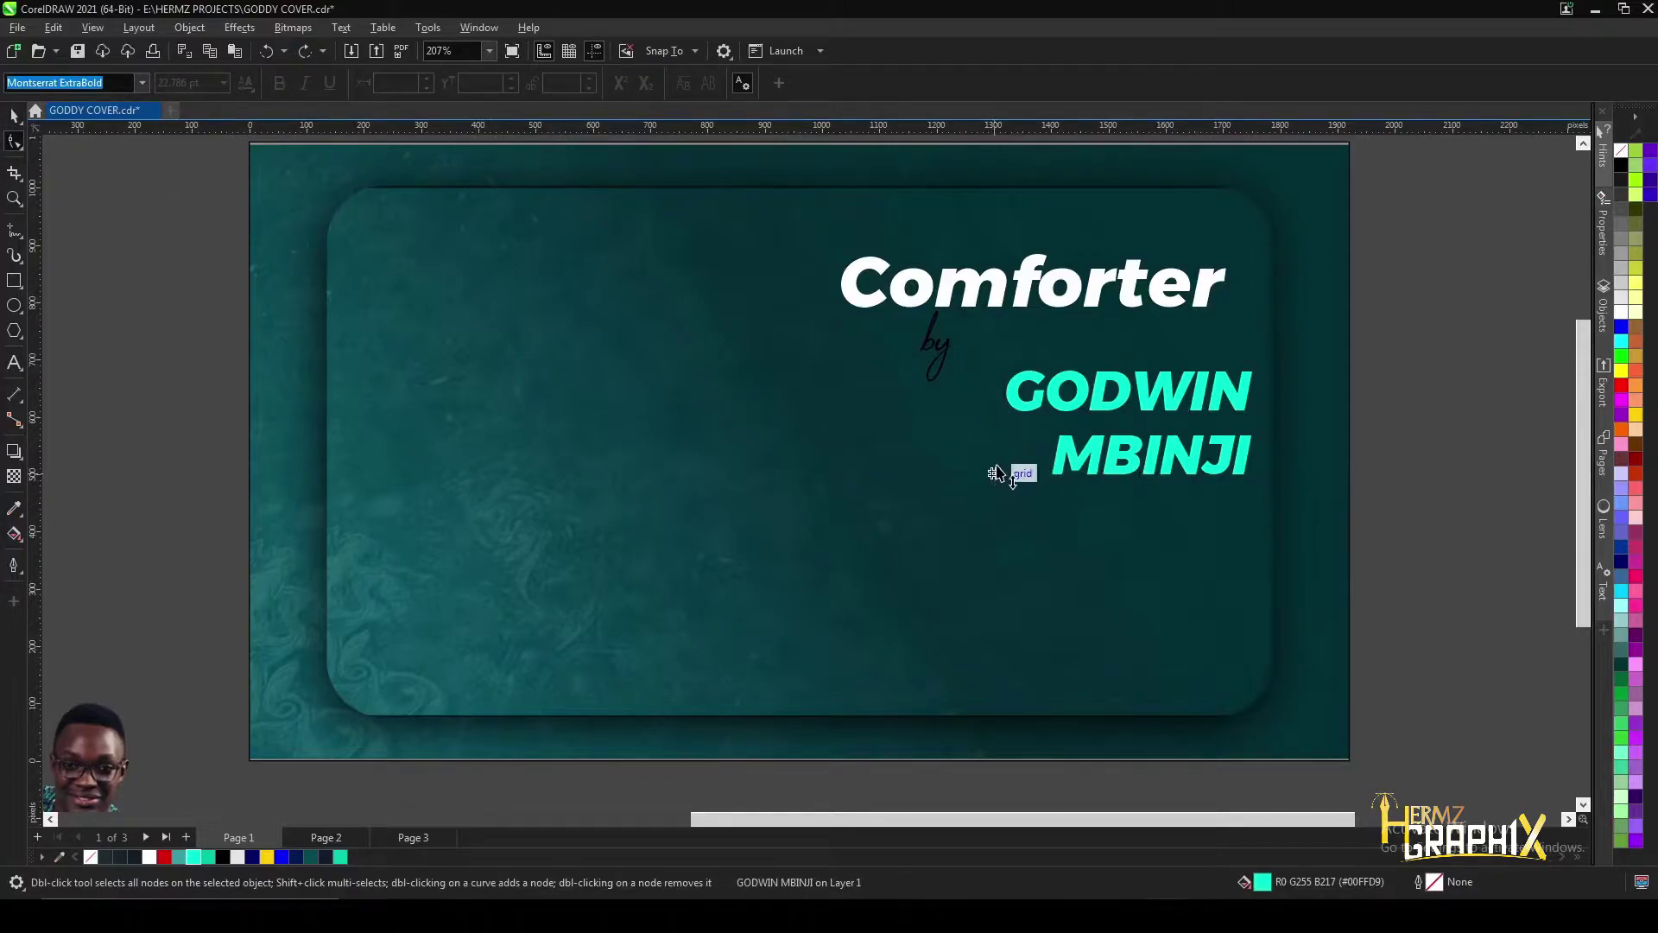
drag(996, 474, 999, 464)
- Enlarge the word 'by' slightly
click(929, 341)
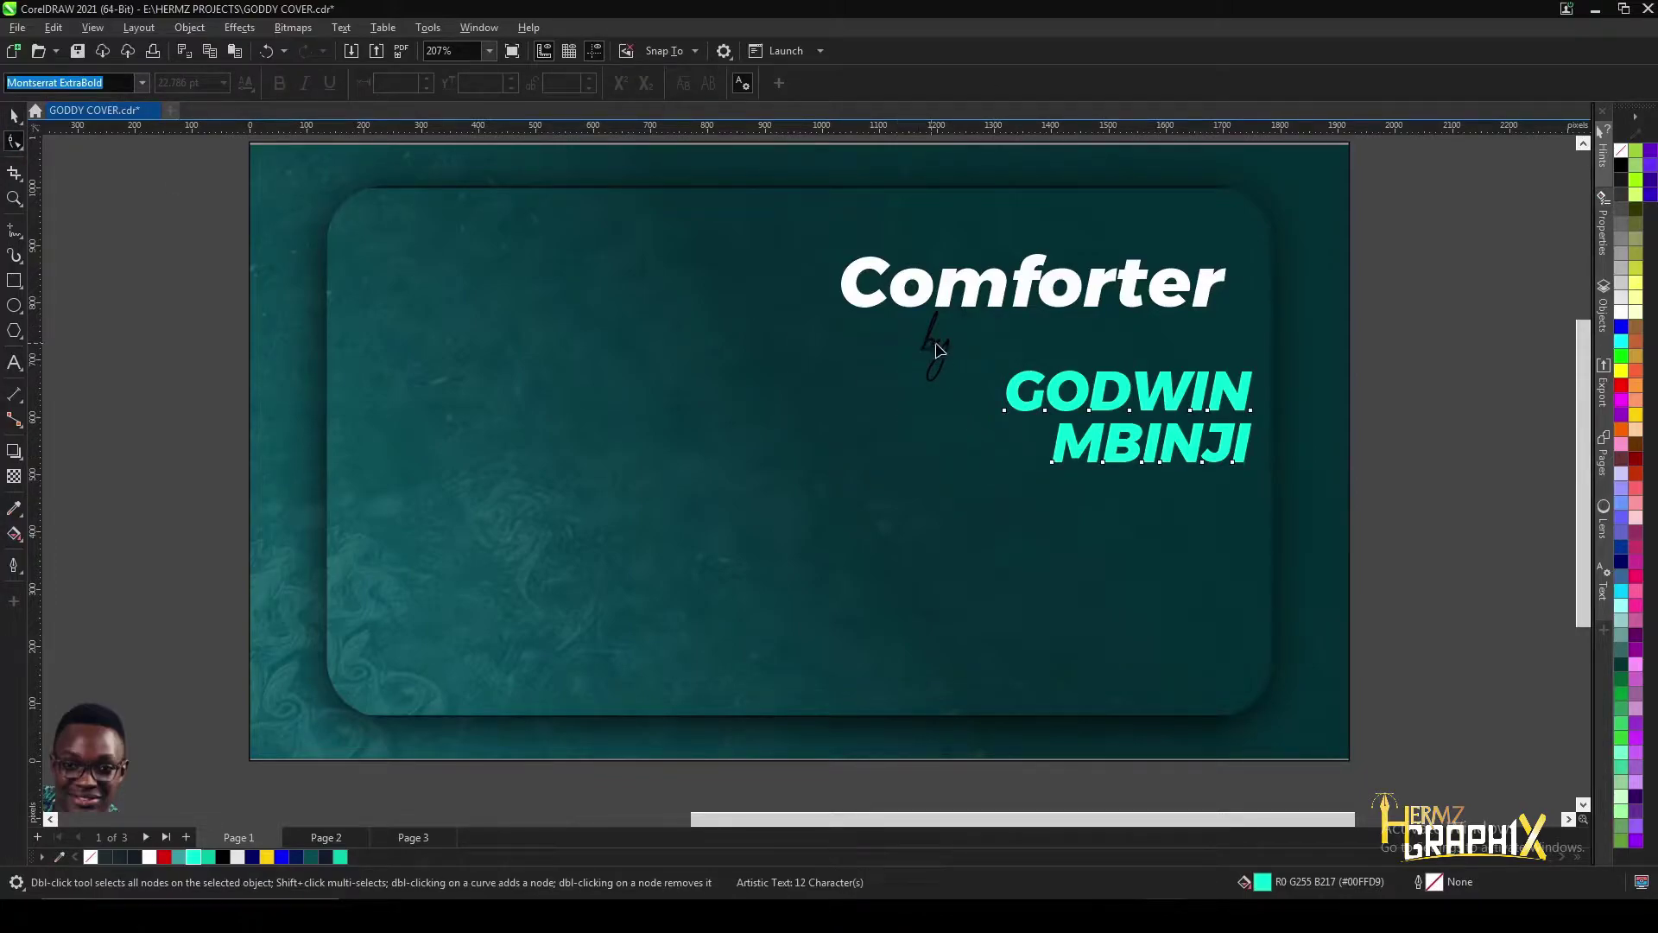
key(space)
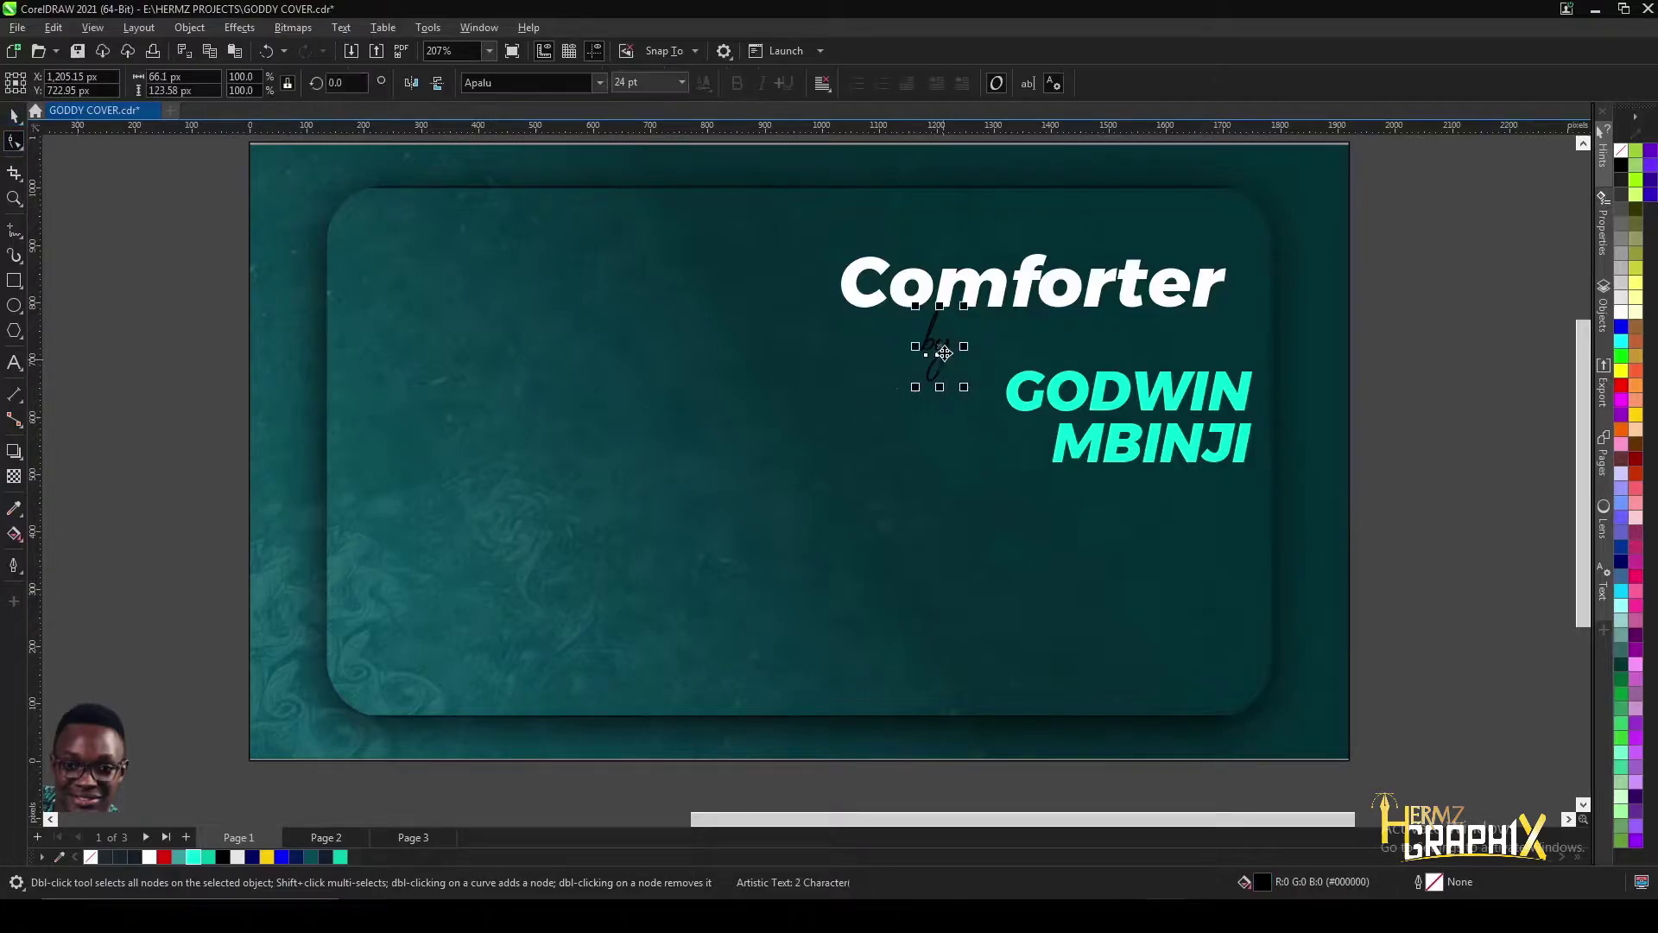
scroll(694, 481, down, 1)
scroll(694, 481, down, 3)
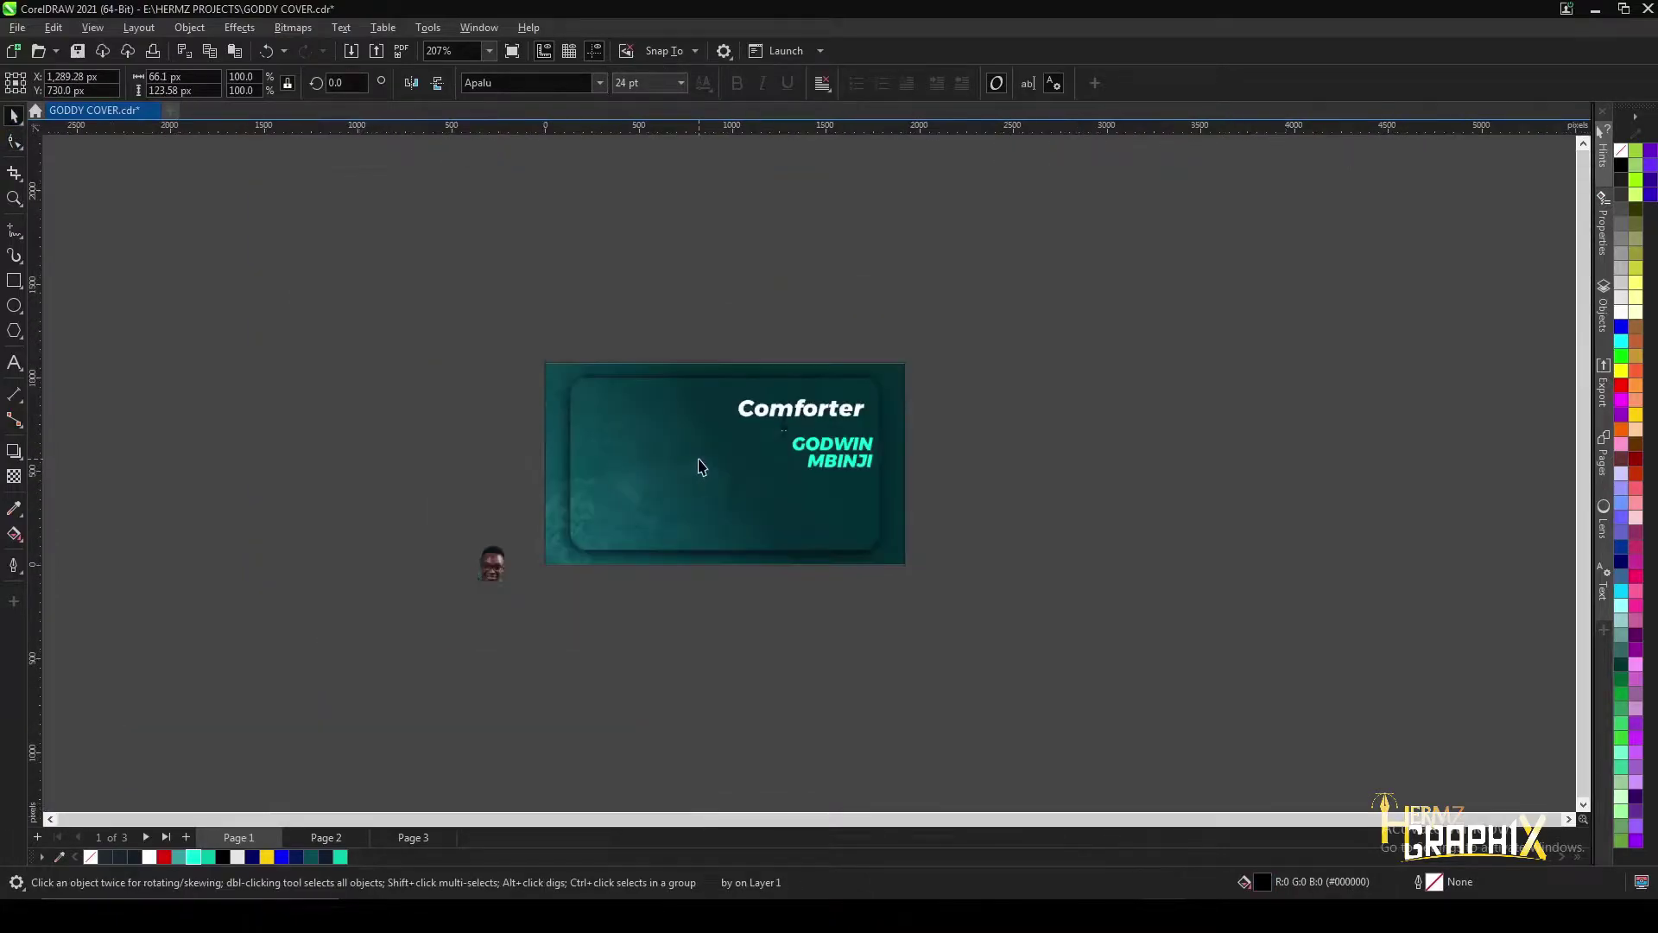
scroll(807, 459, down, 1)
scroll(481, 466, up, 1)
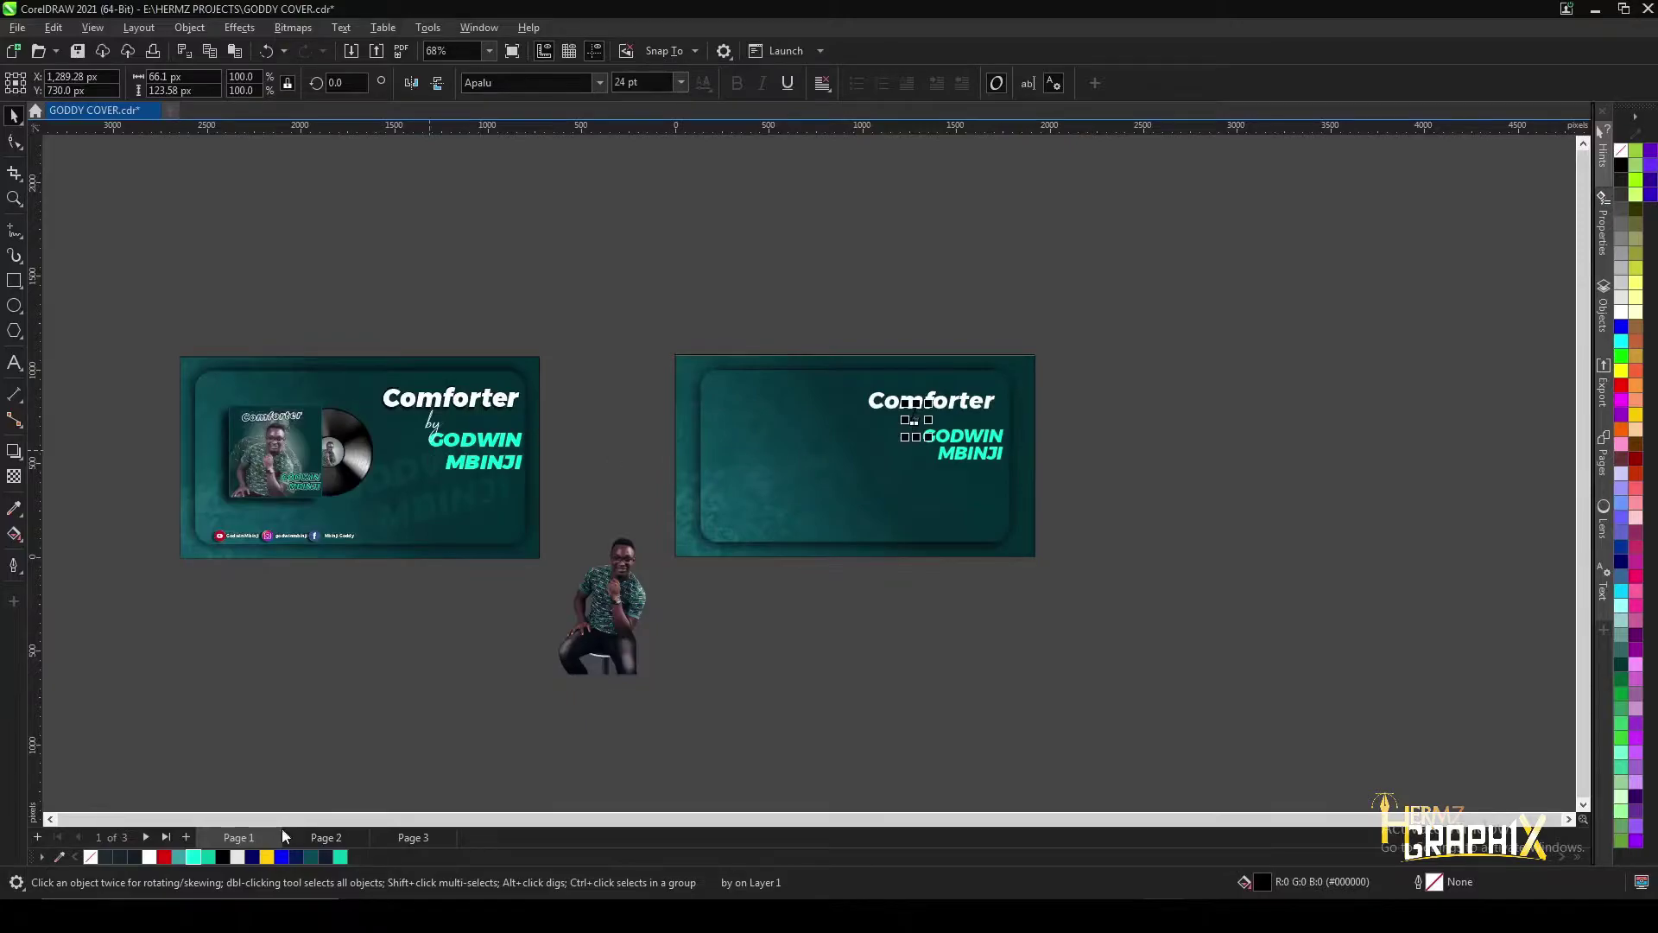
scroll(945, 444, up, 1)
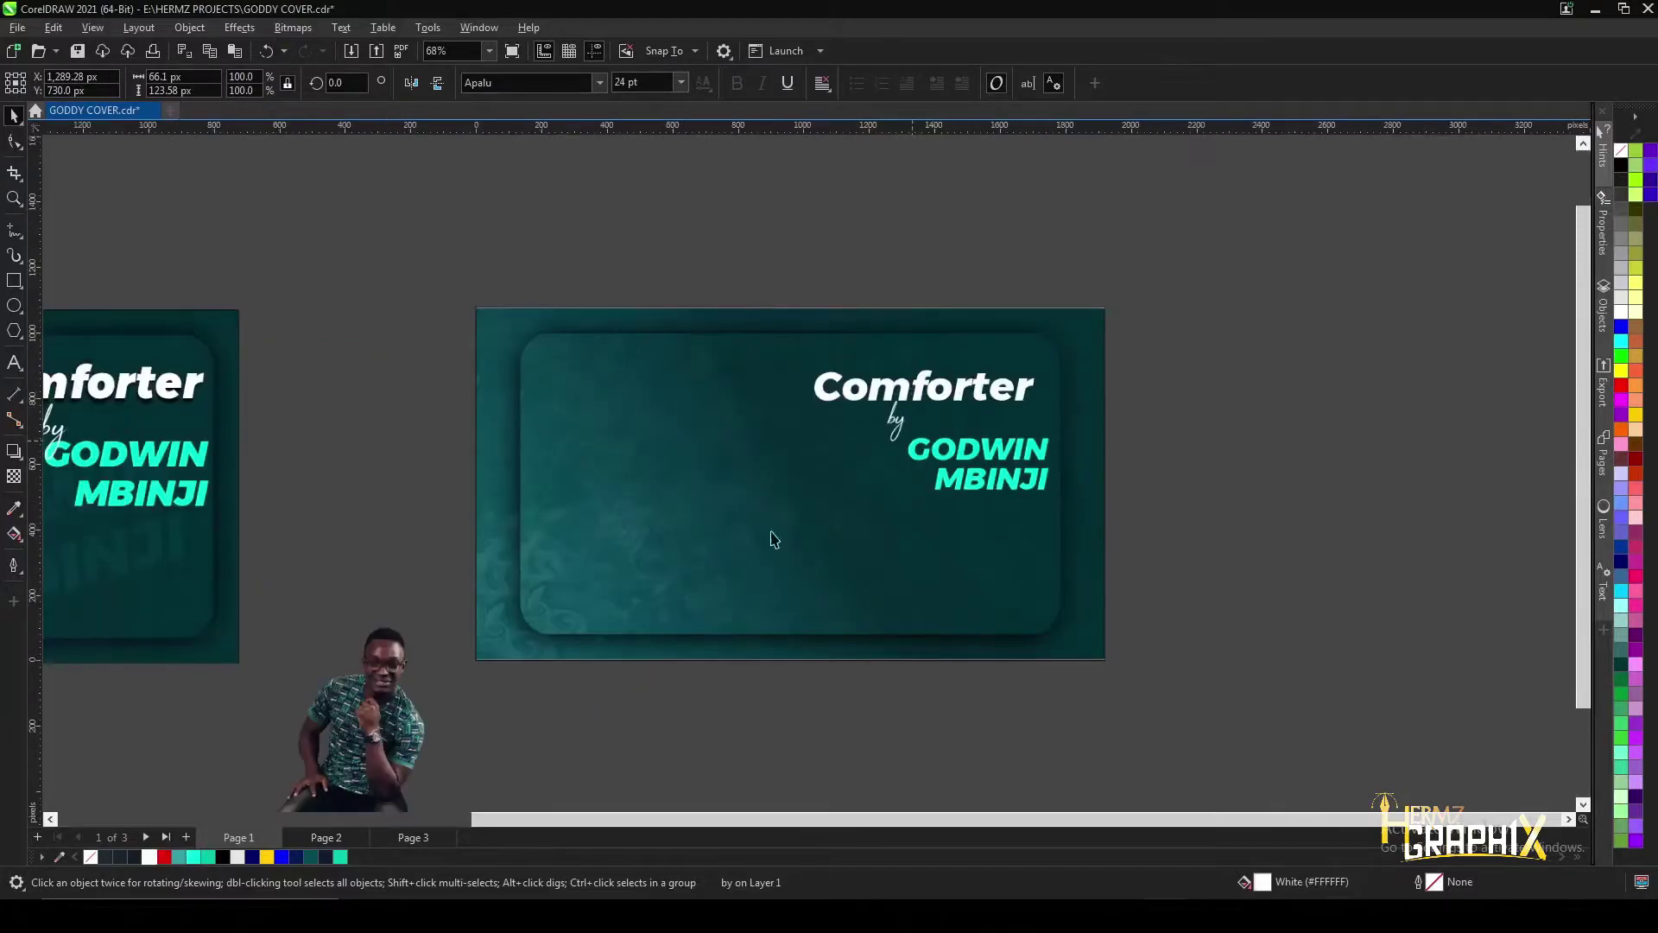
scroll(894, 419, up, 1)
mouse_move(909, 492)
mouse_down()
mouse_move(943, 516)
mouse_move(918, 492)
mouse_up()
scroll(918, 444, down, 4)
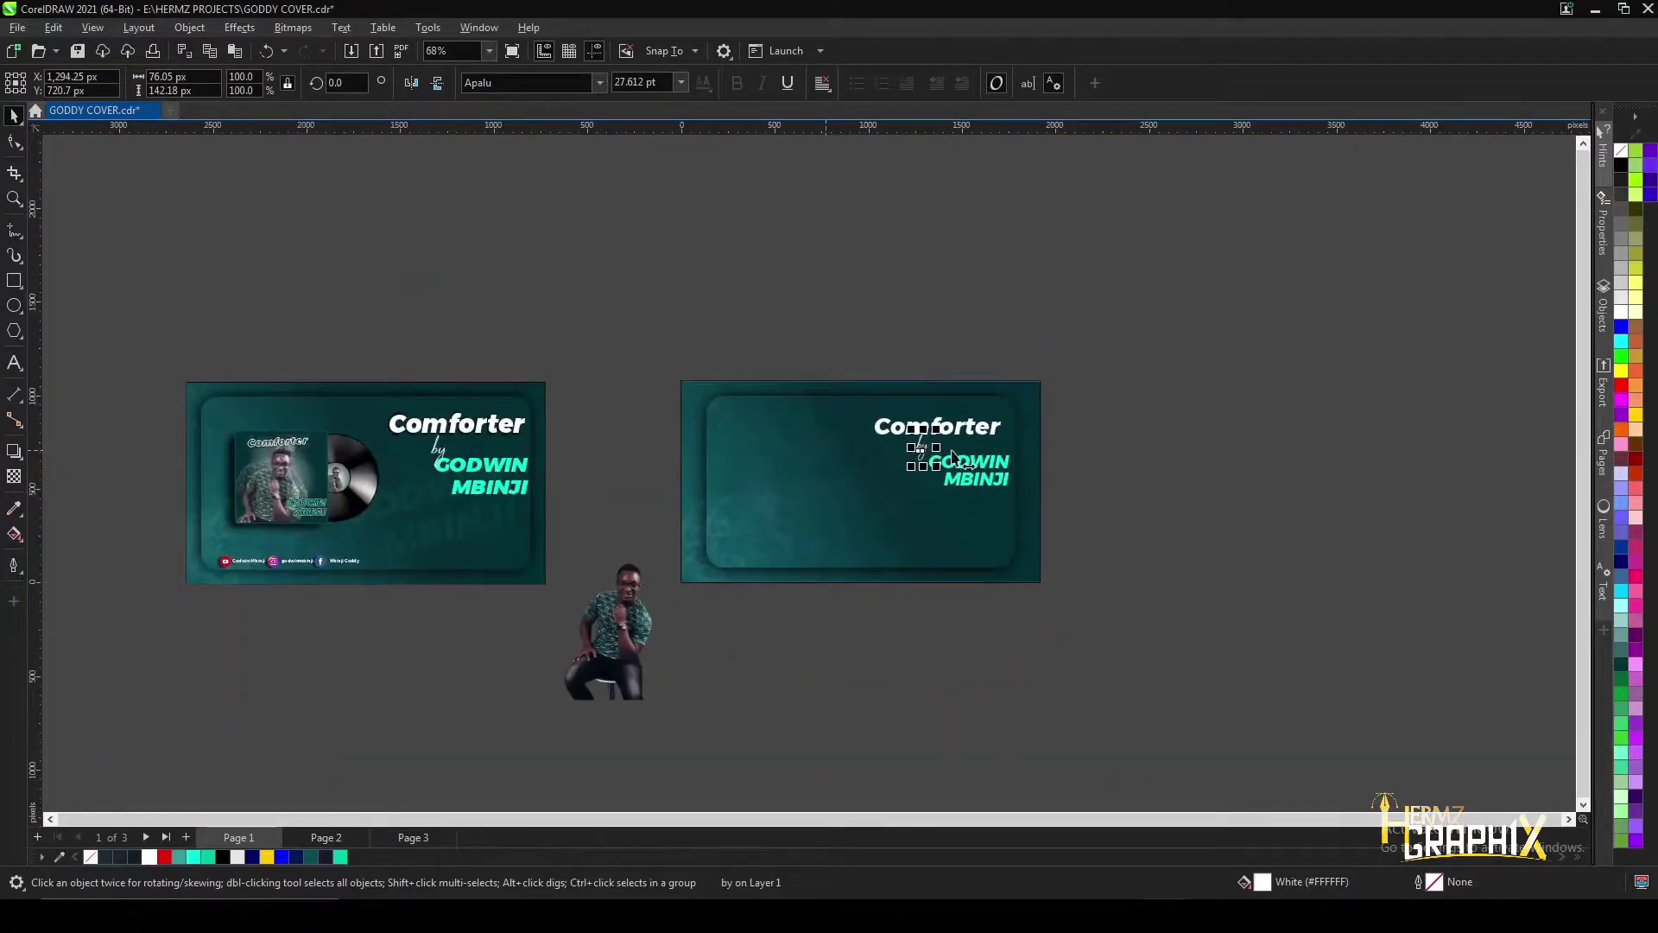
scroll(915, 458, up, 2)
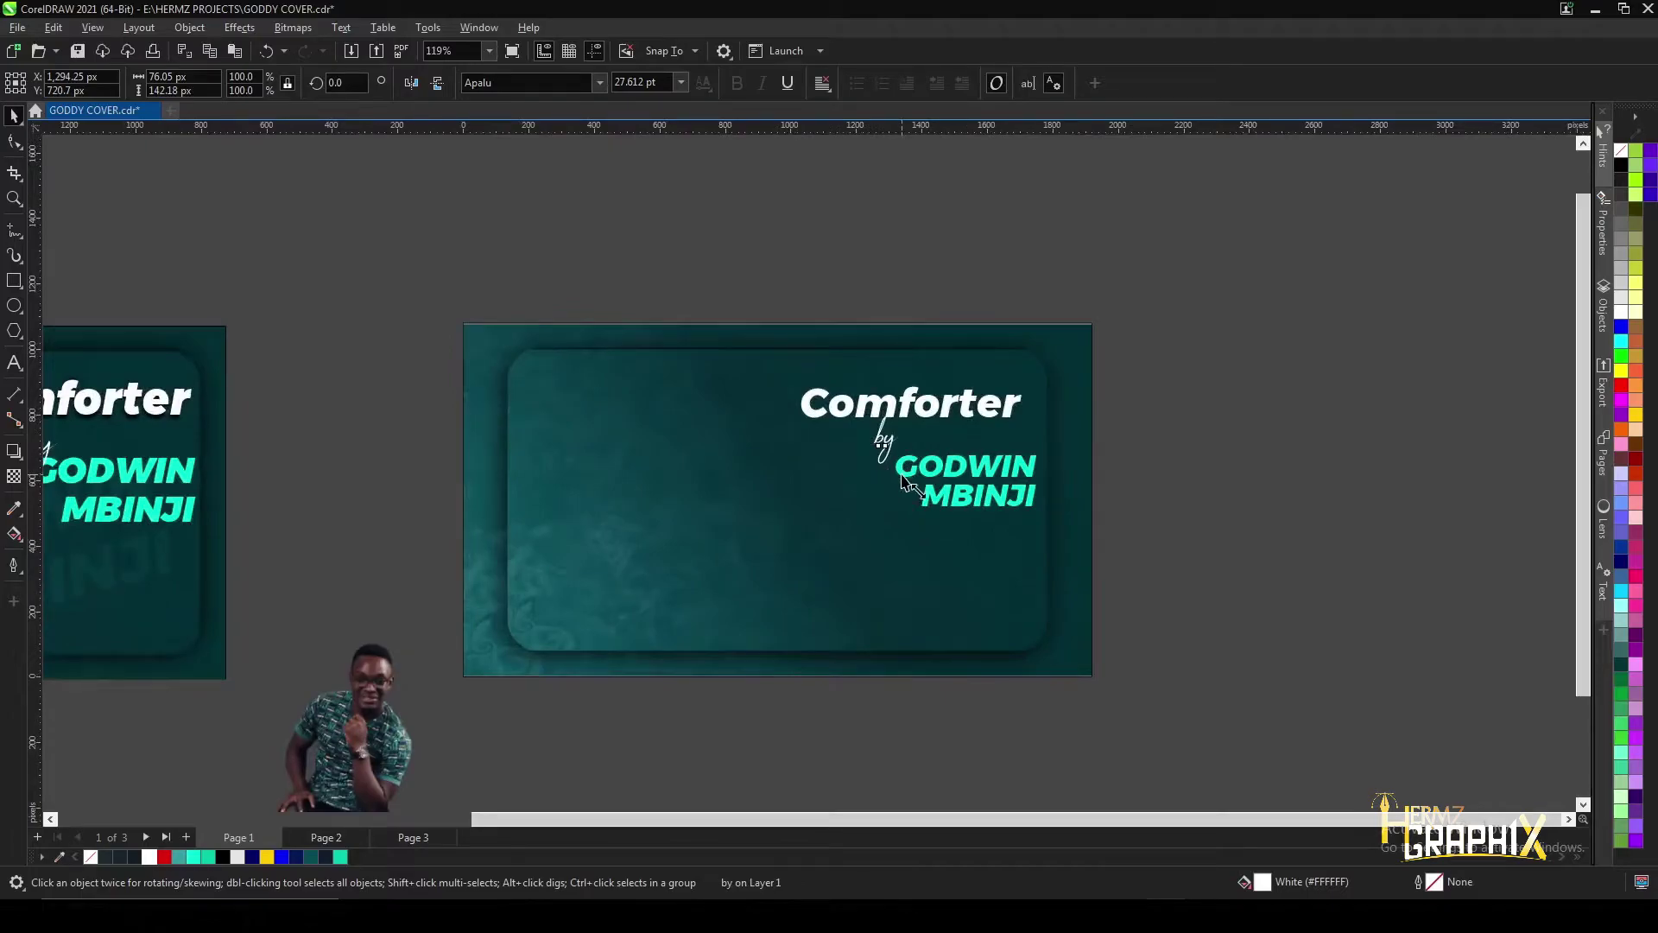
- Scale the name up to about 110% to match the first cover
click(930, 497)
scroll(873, 544, up, 2)
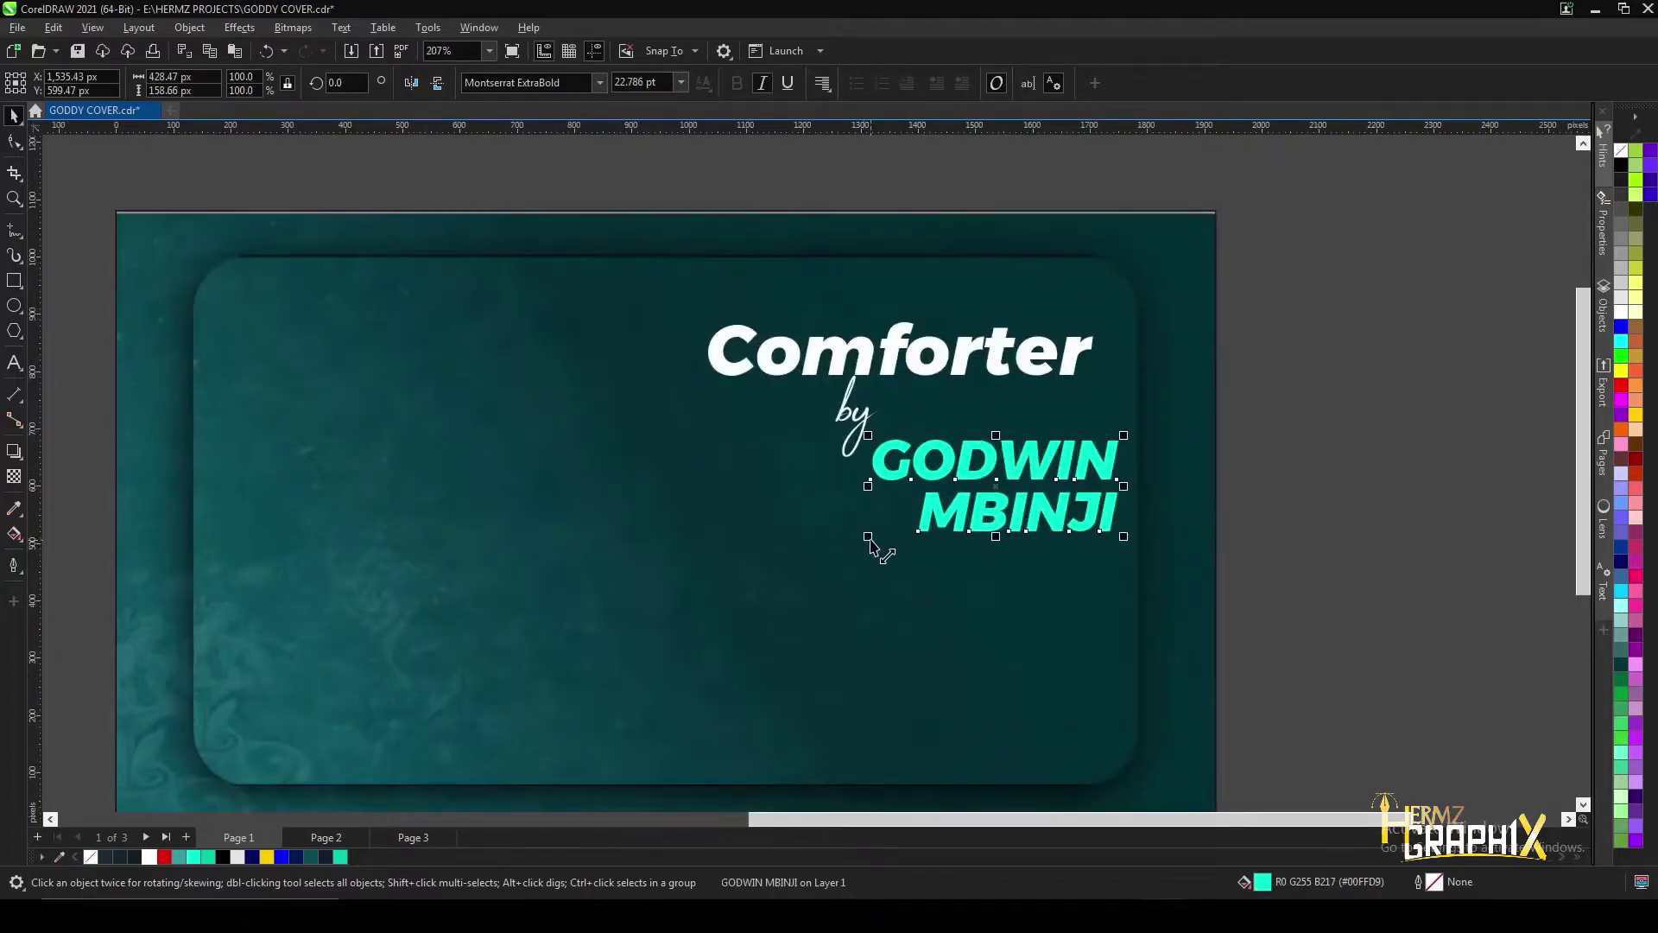
drag(856, 545, 846, 550)
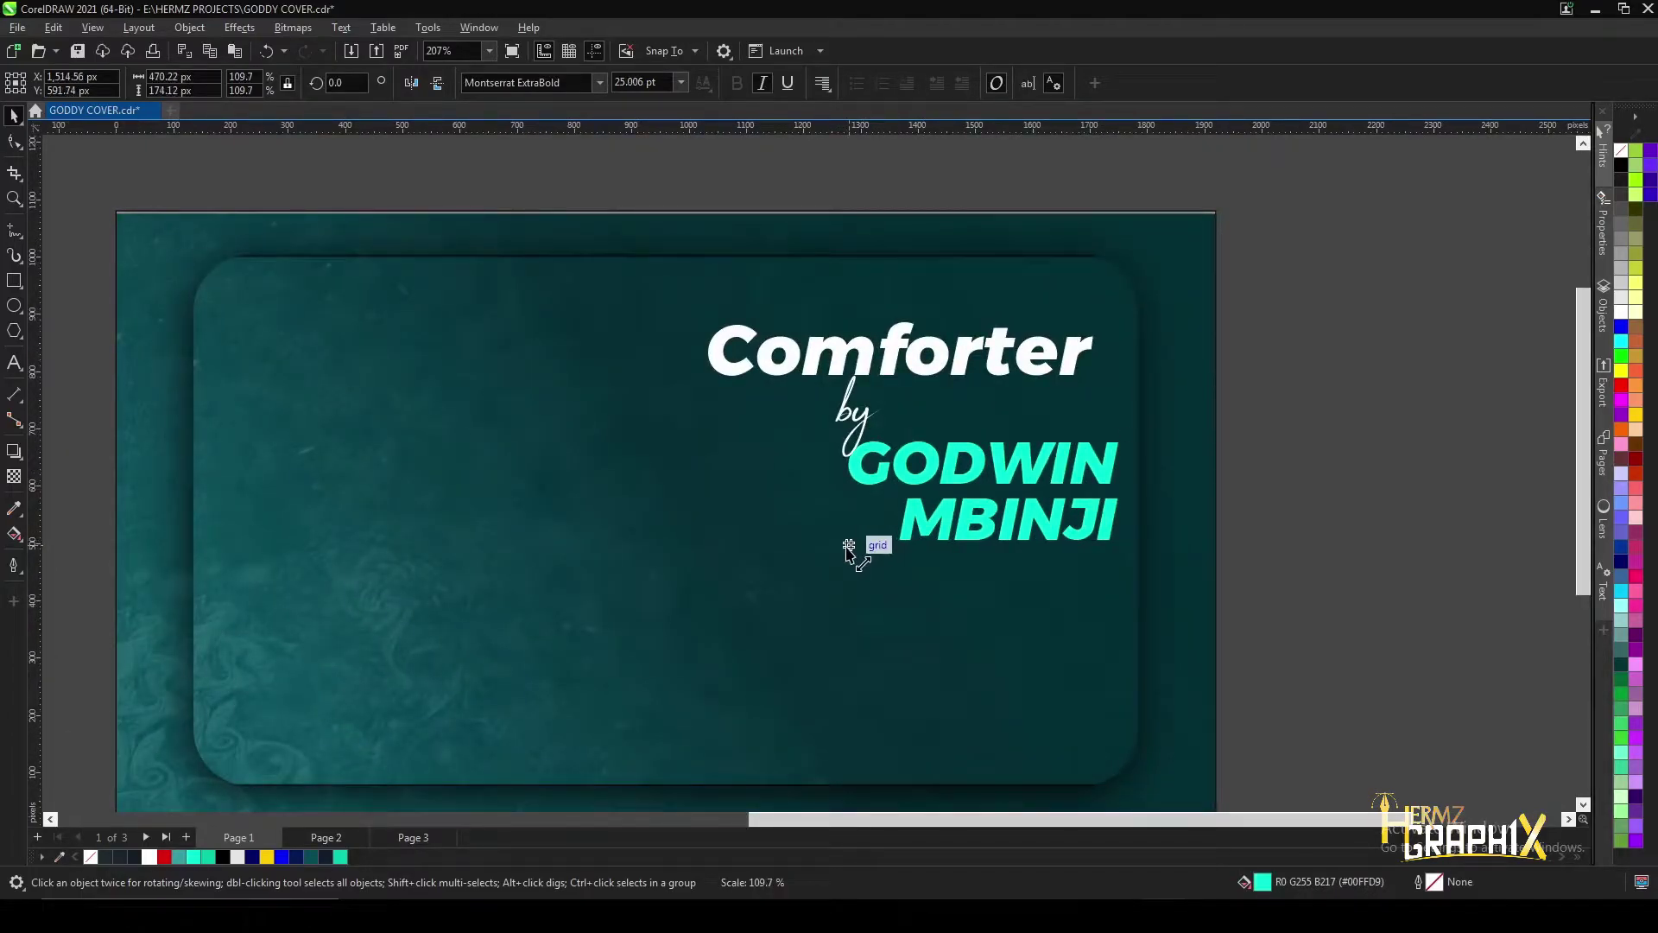
click(872, 575)
scroll(846, 417, down, 5)
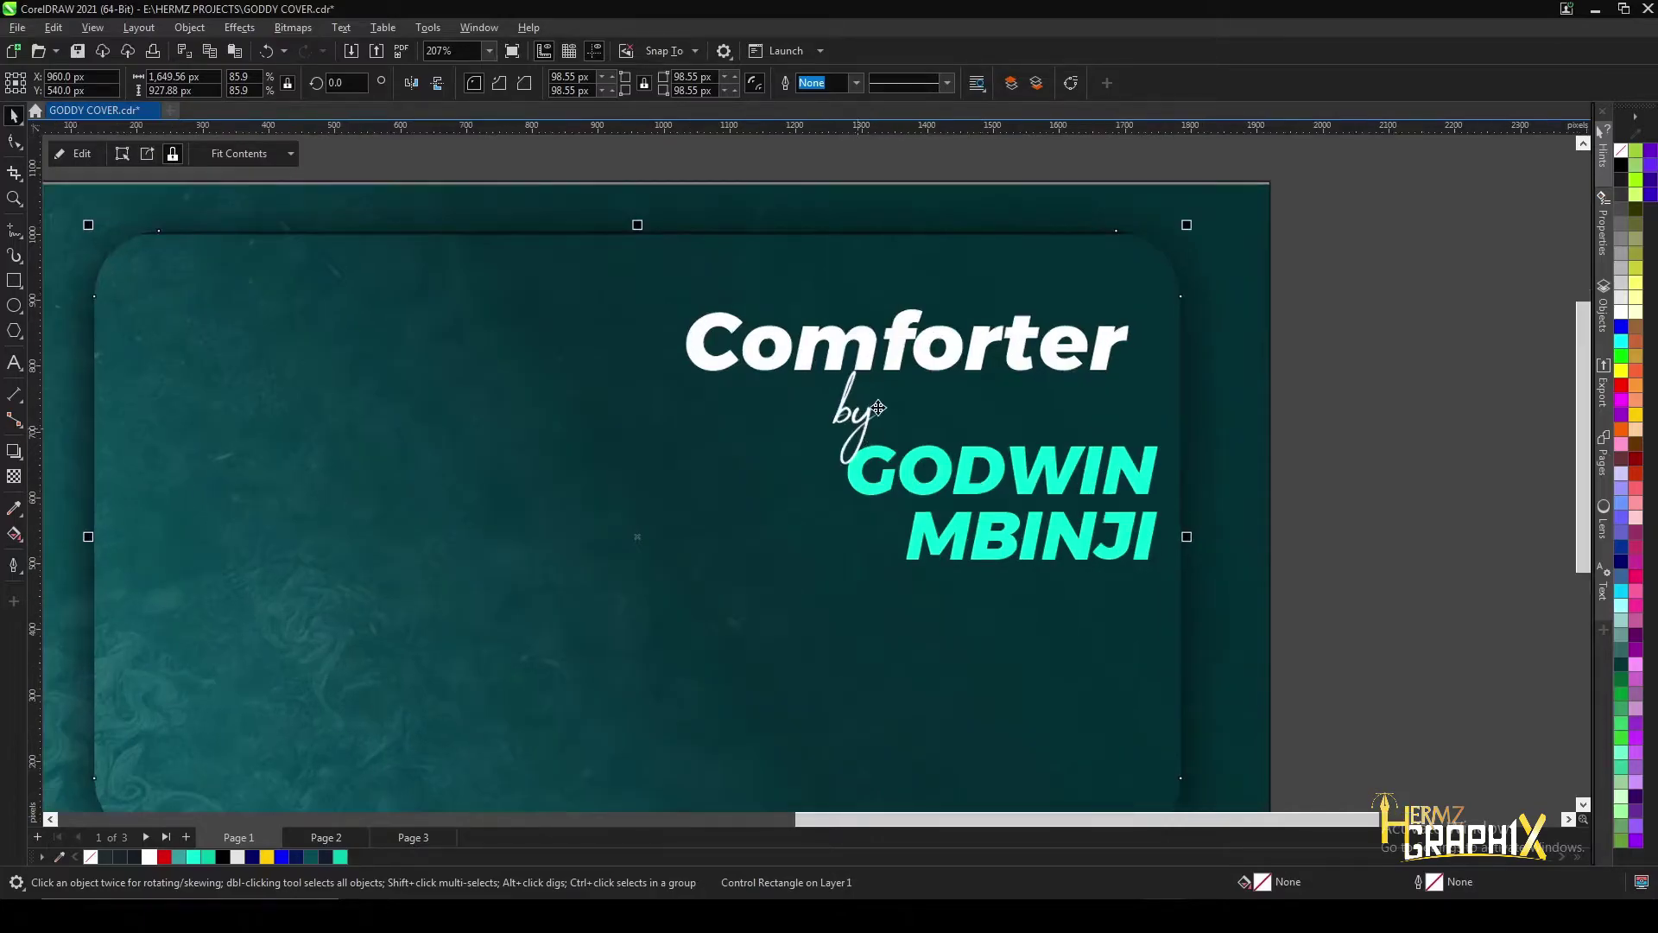
scroll(370, 465, up, 4)
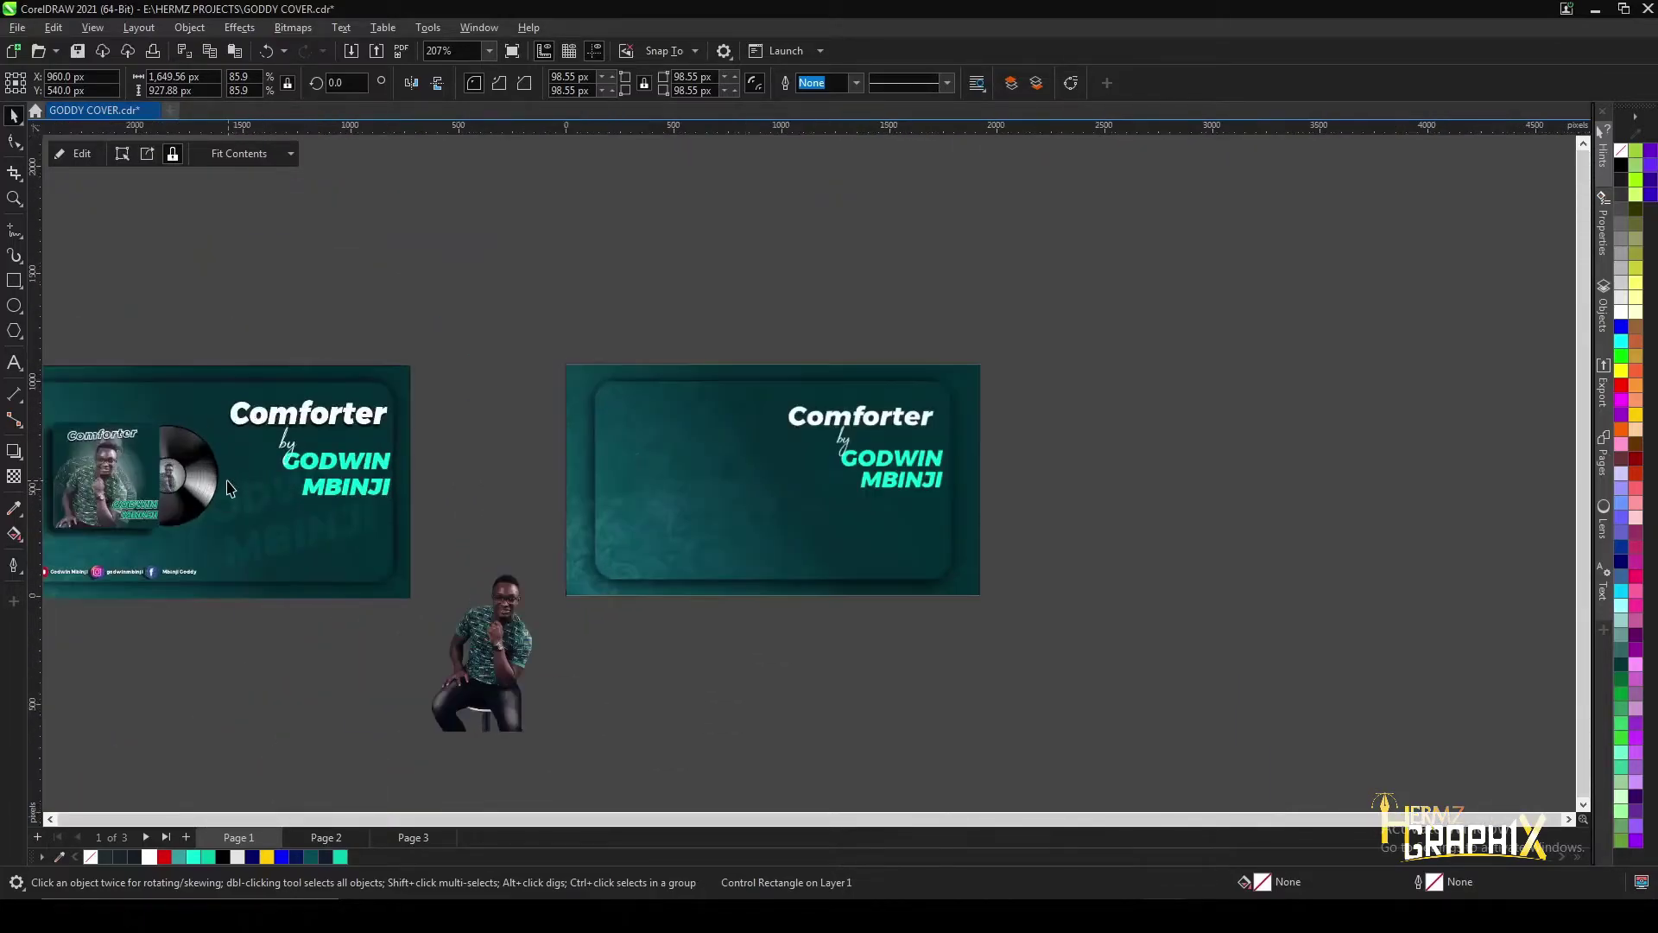
scroll(256, 466, up, 3)
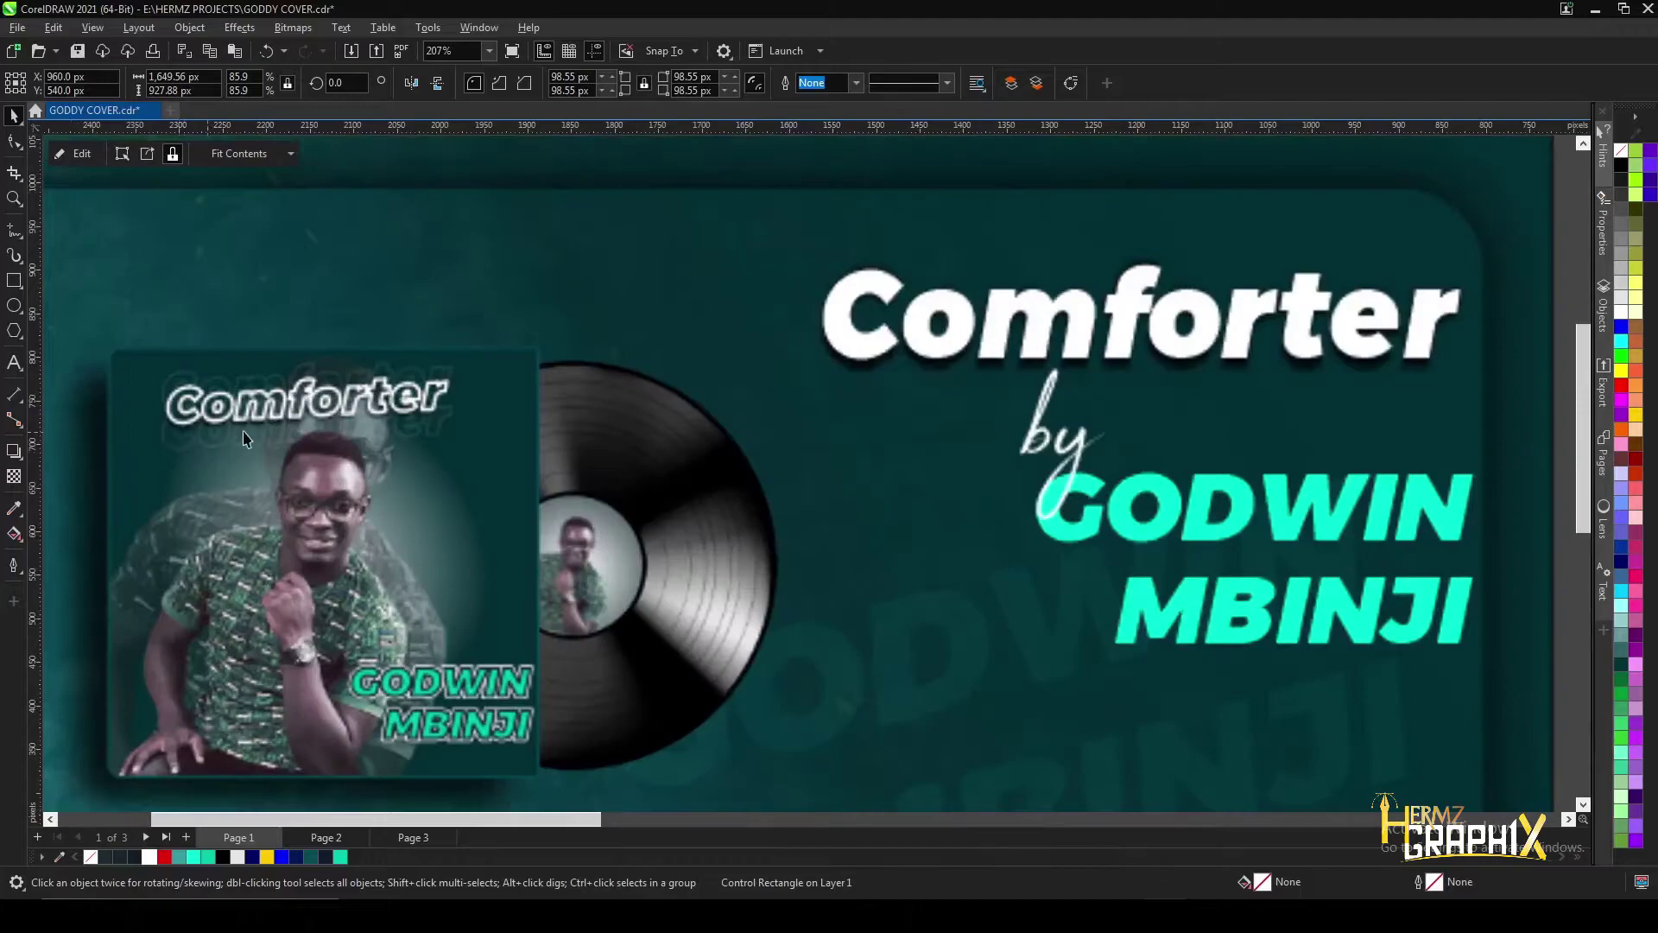
scroll(1335, 478, down, 4)
scroll(1336, 477, up, 2)
click(14, 280)
drag(977, 393, 1188, 595)
key(space)
scroll(1054, 479, down, 1)
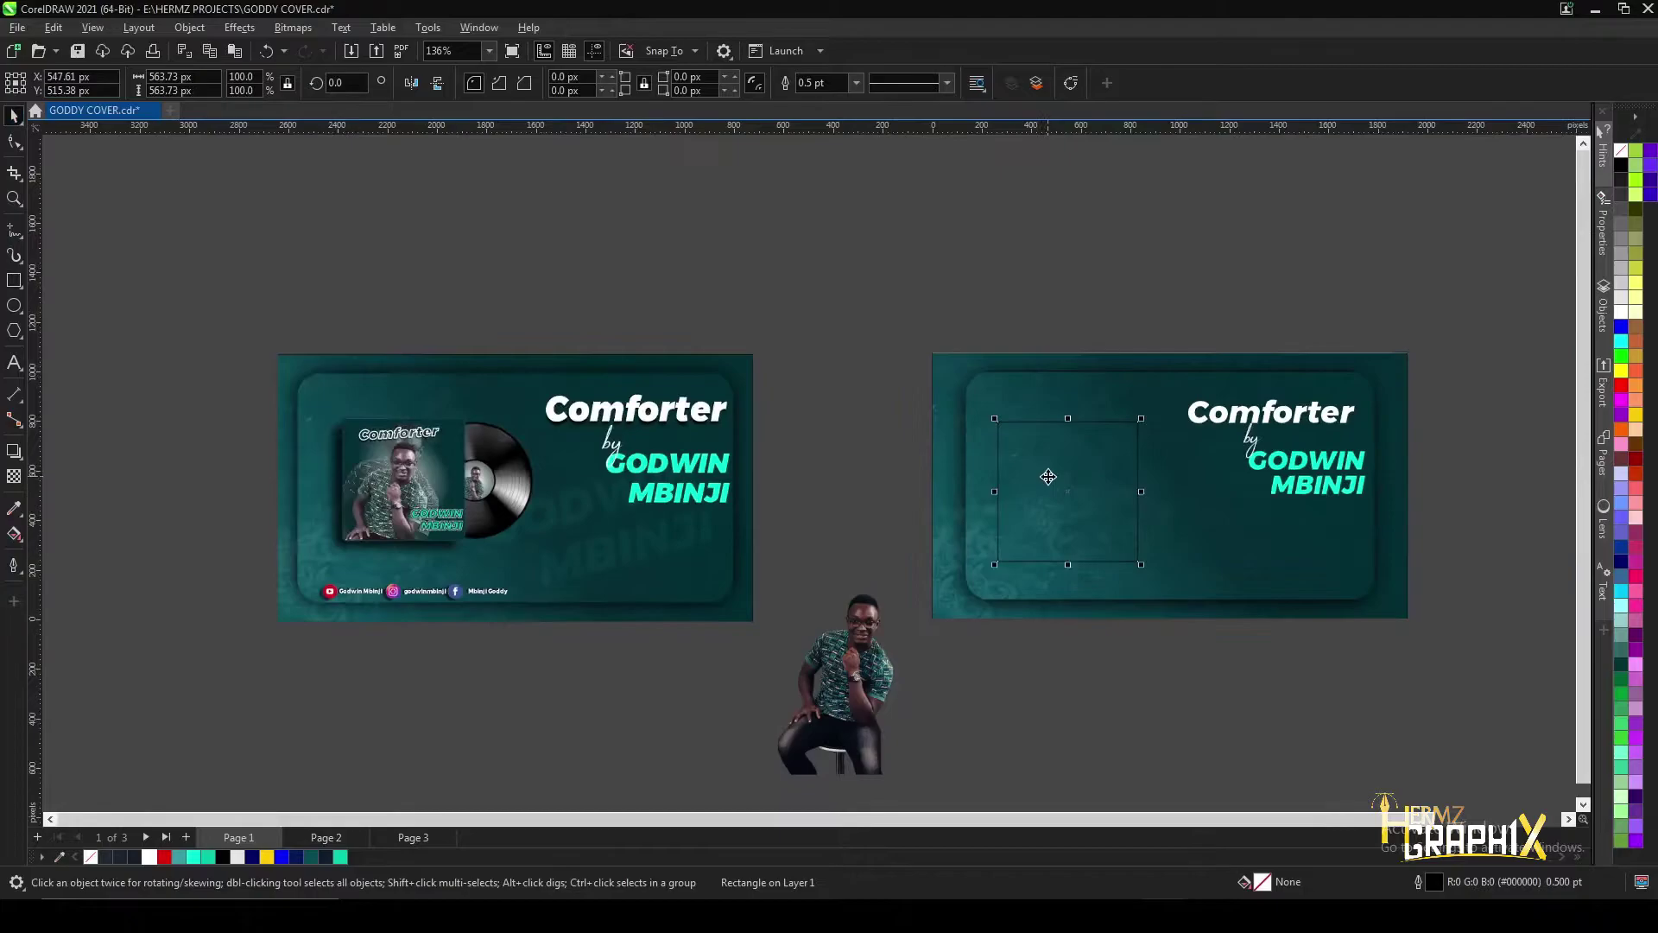
click(120, 859)
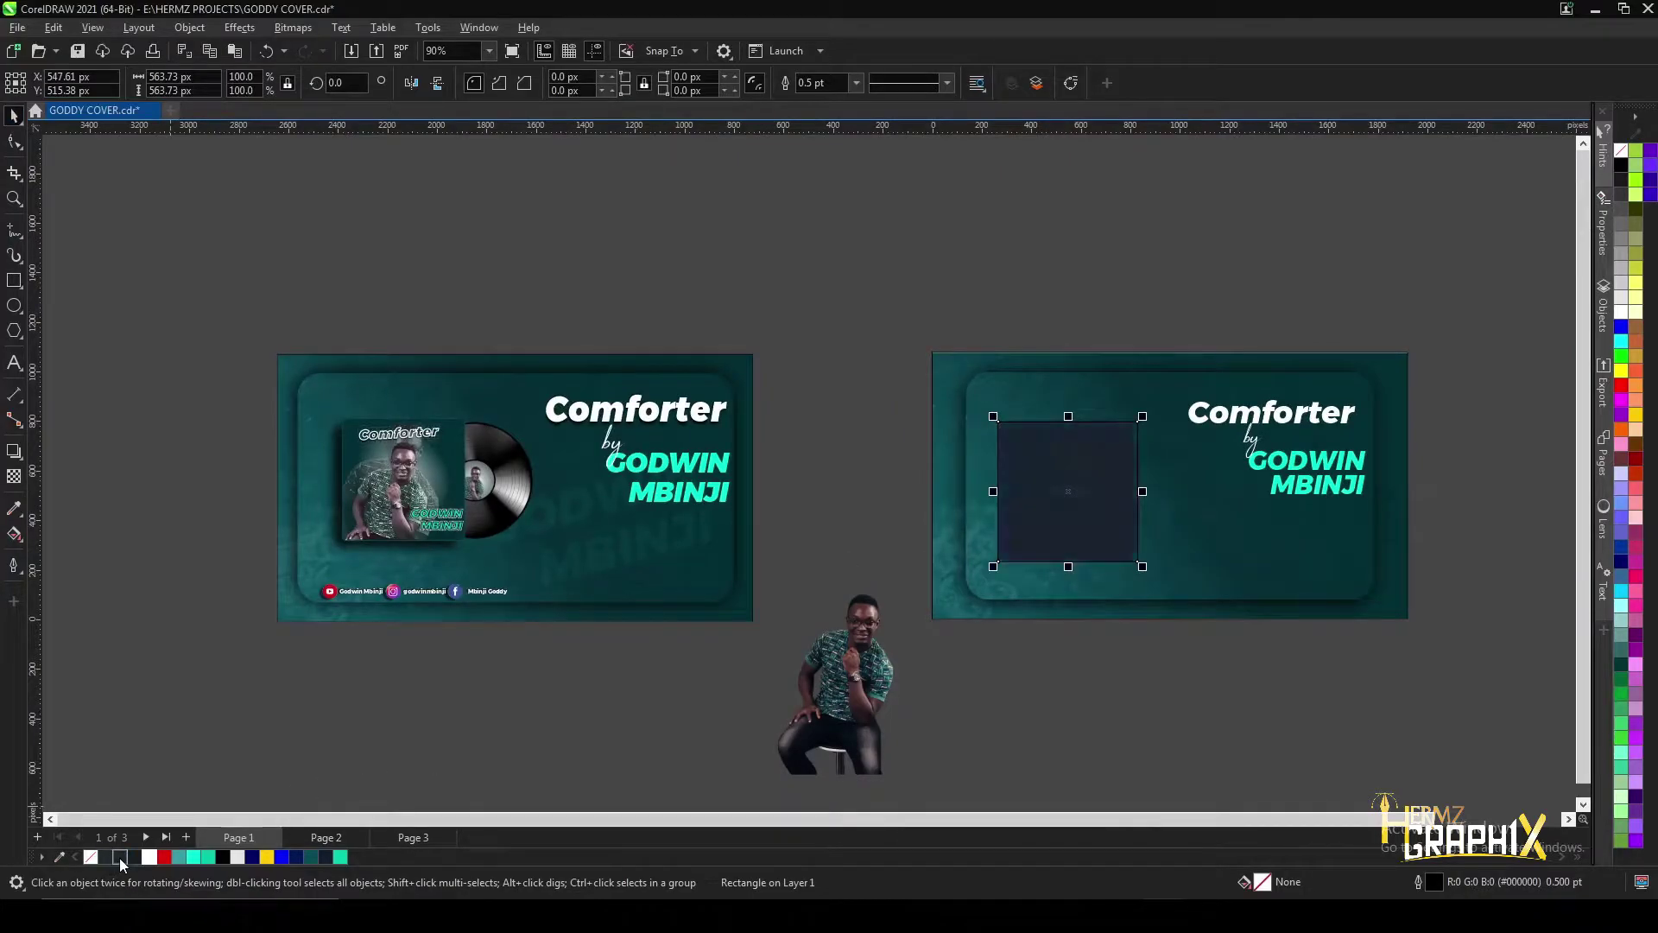
click(312, 857)
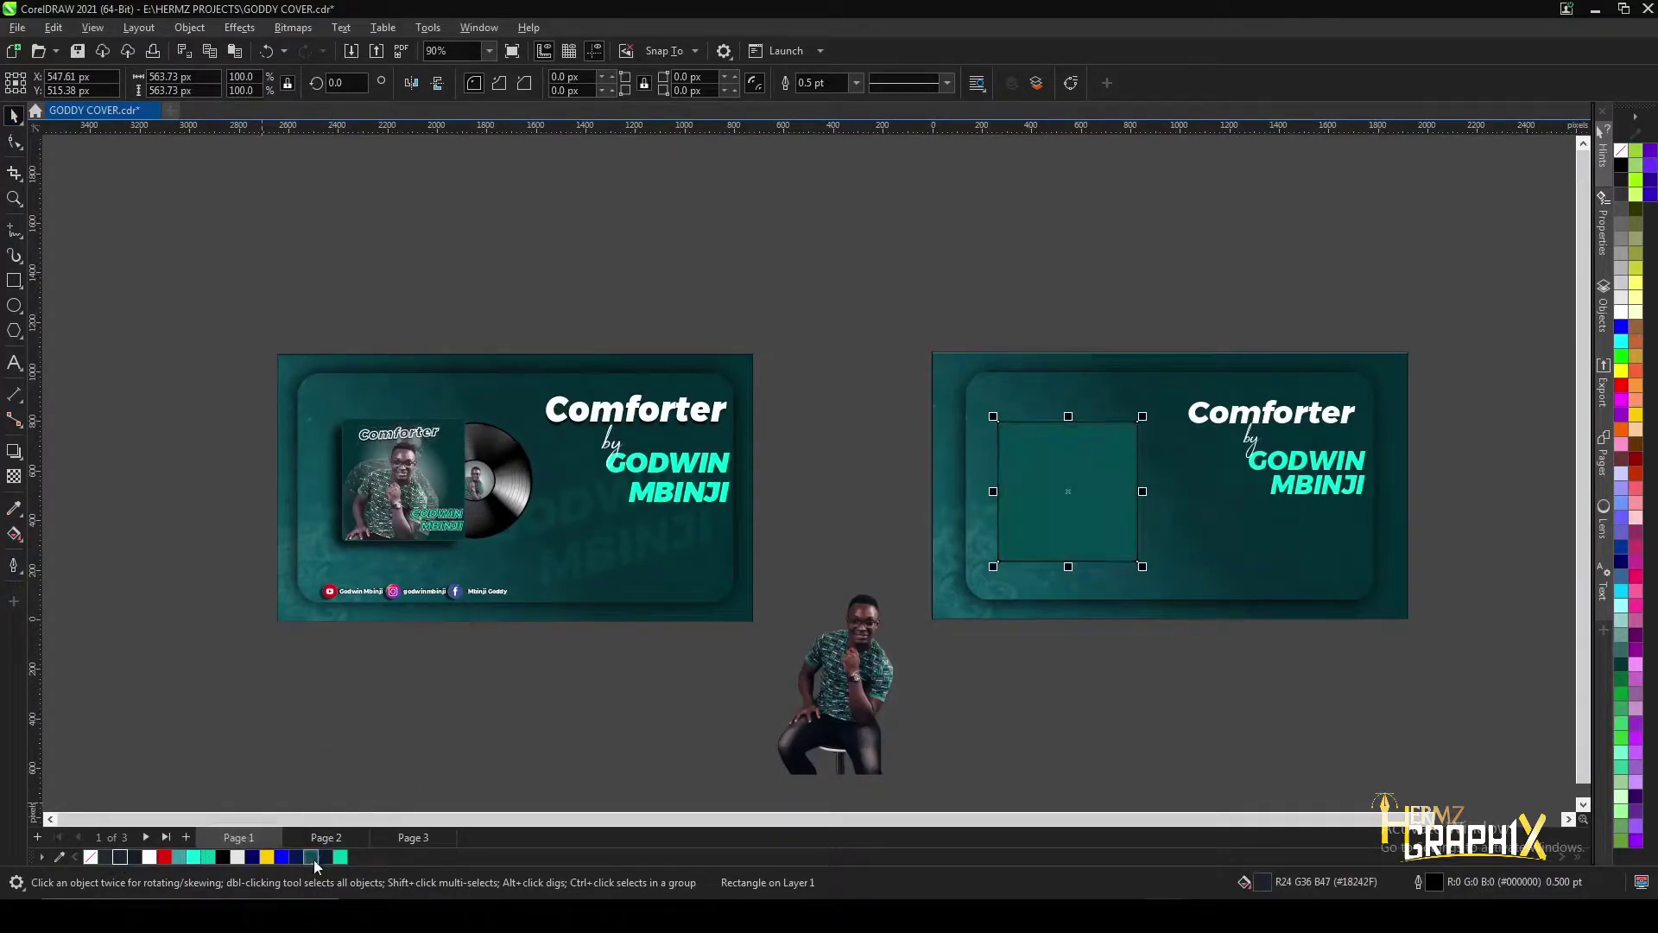
scroll(1096, 500, up, 1)
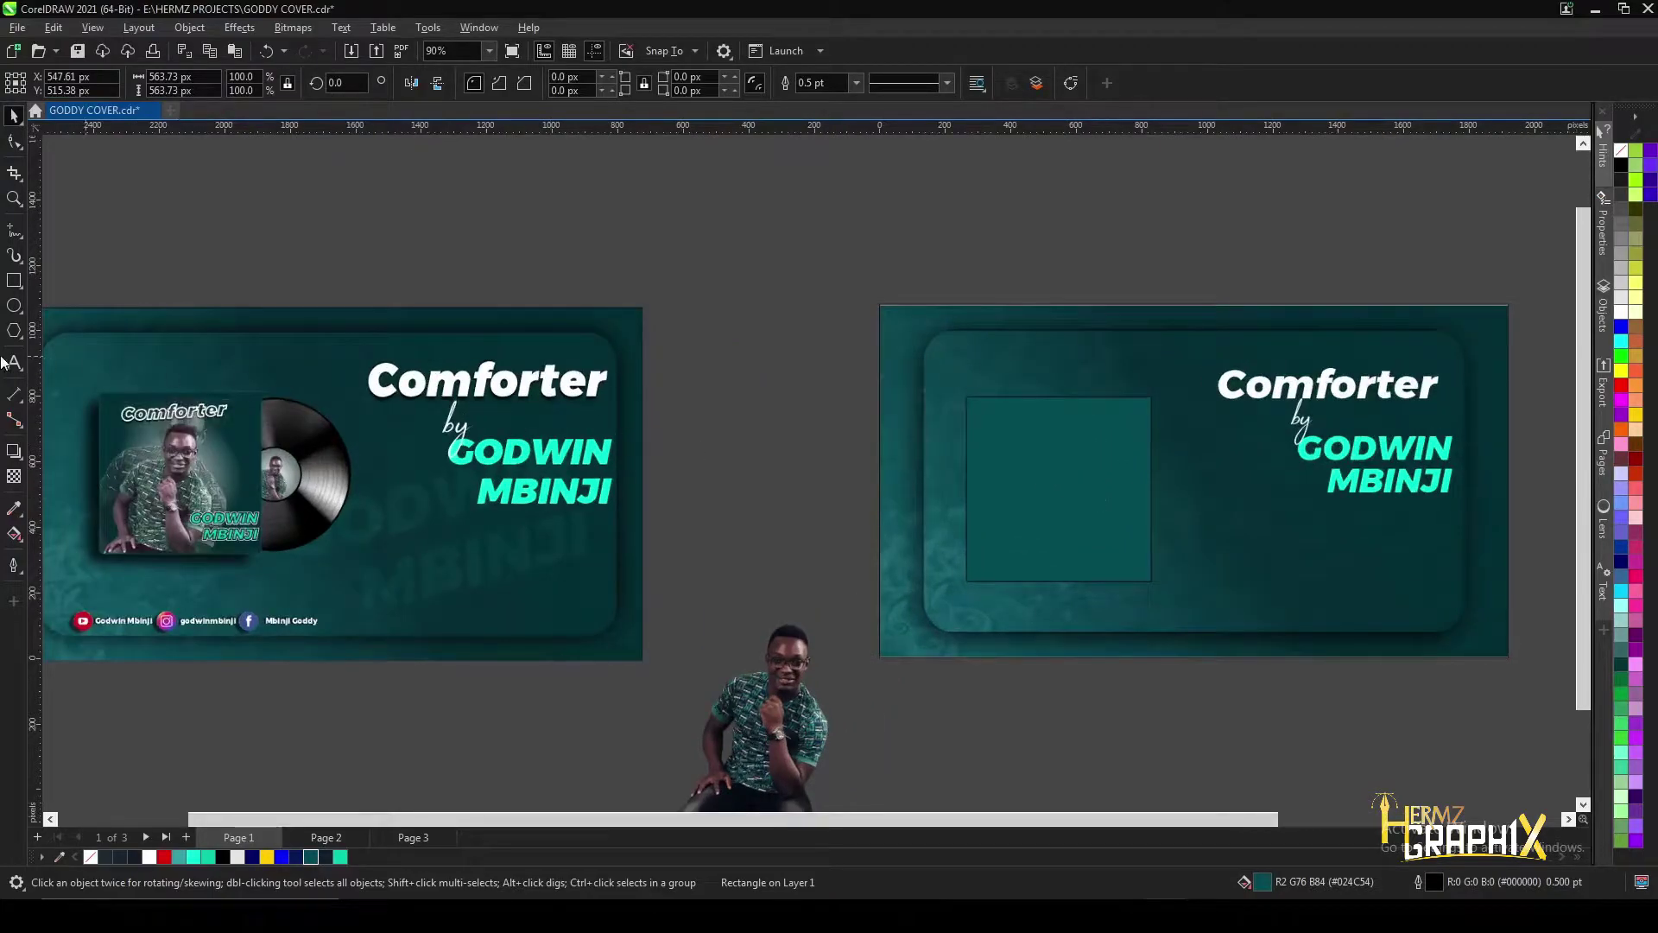
click(13, 477)
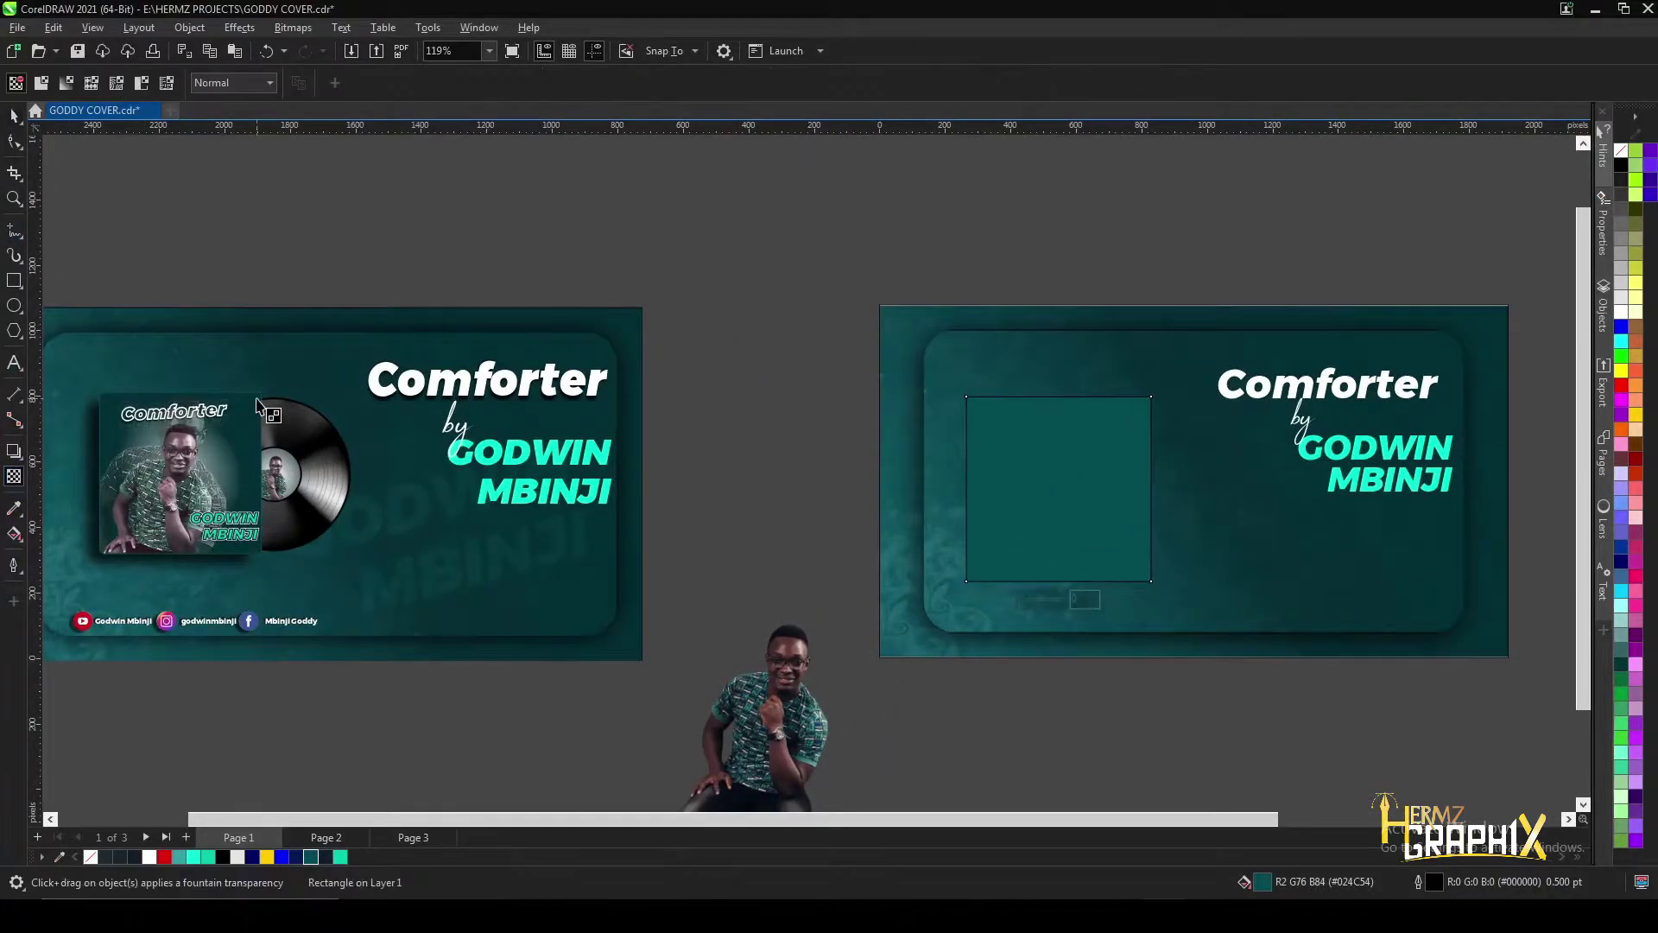
- Drag a fountain fill across the square and sample the banner's teal for its start node
click(15, 535)
key(g)
drag(1041, 495, 1111, 435)
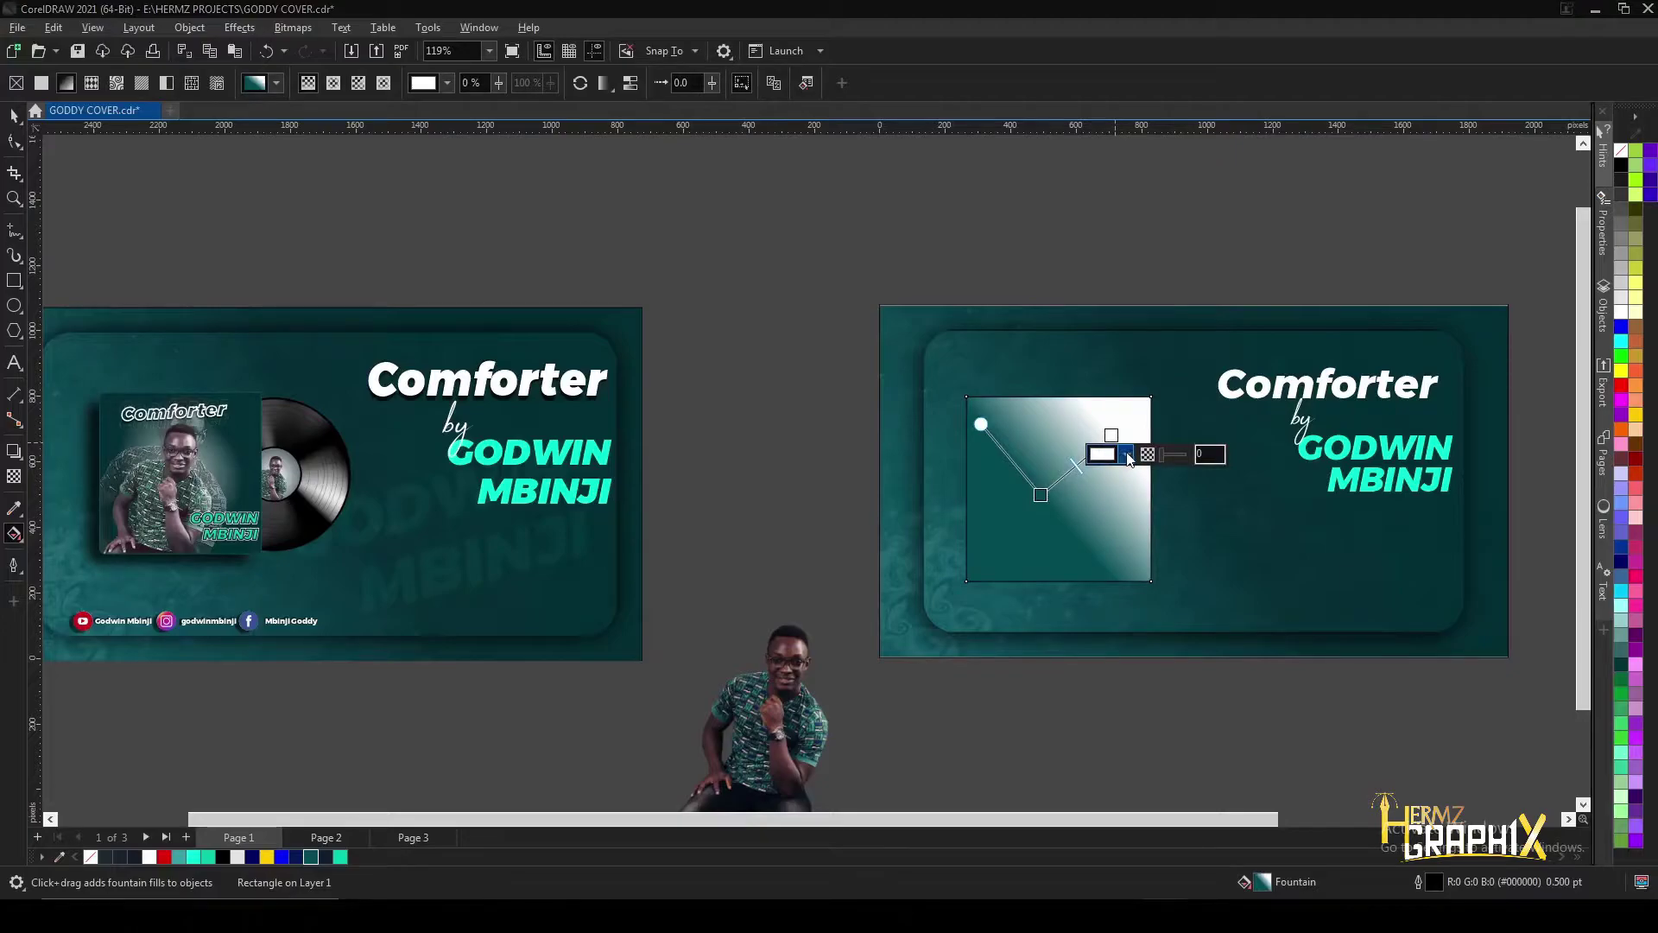
click(1126, 456)
click(1254, 708)
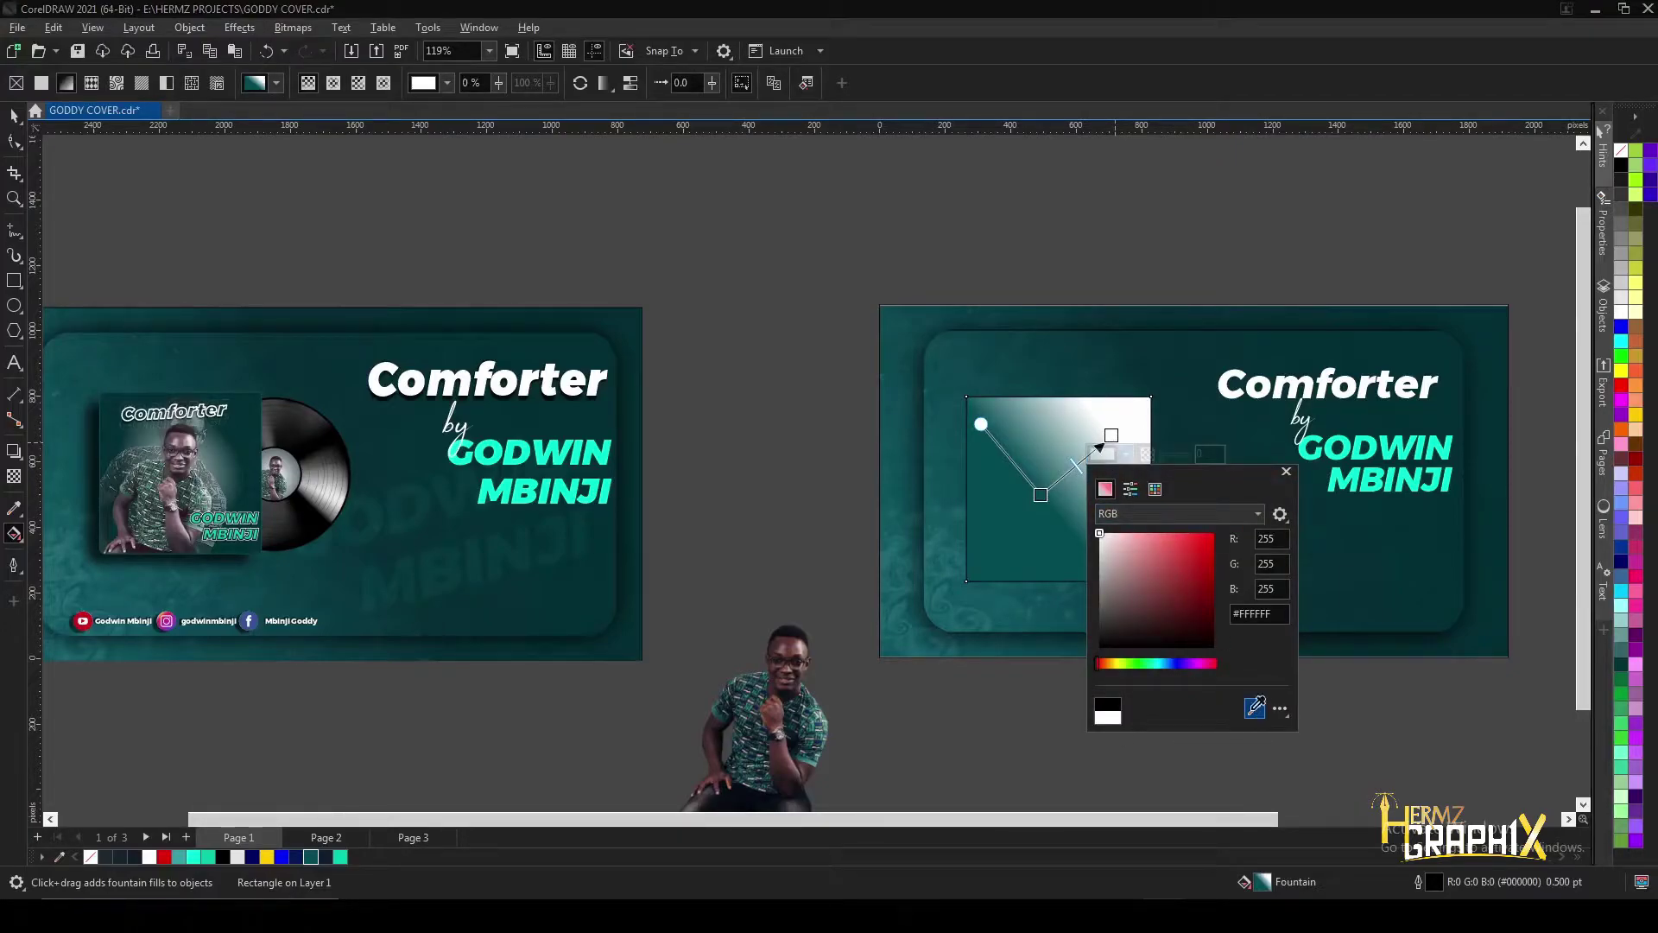
click(988, 562)
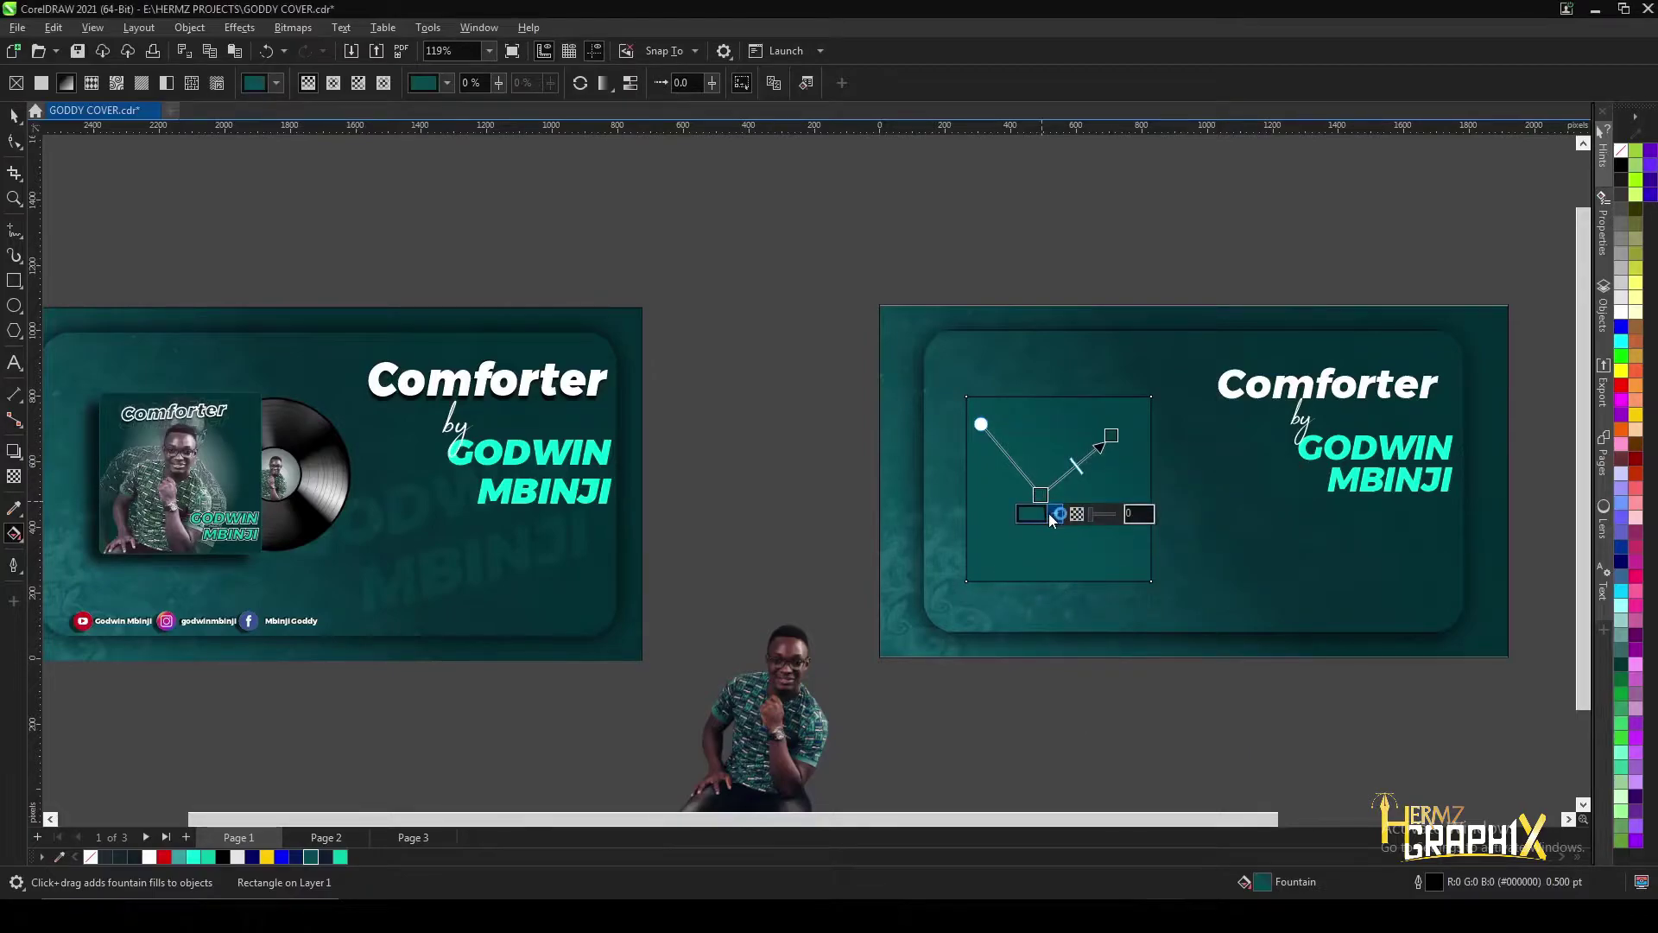
- Set the other gradient node to white and switch the fill to elliptical
click(1049, 513)
click(1034, 548)
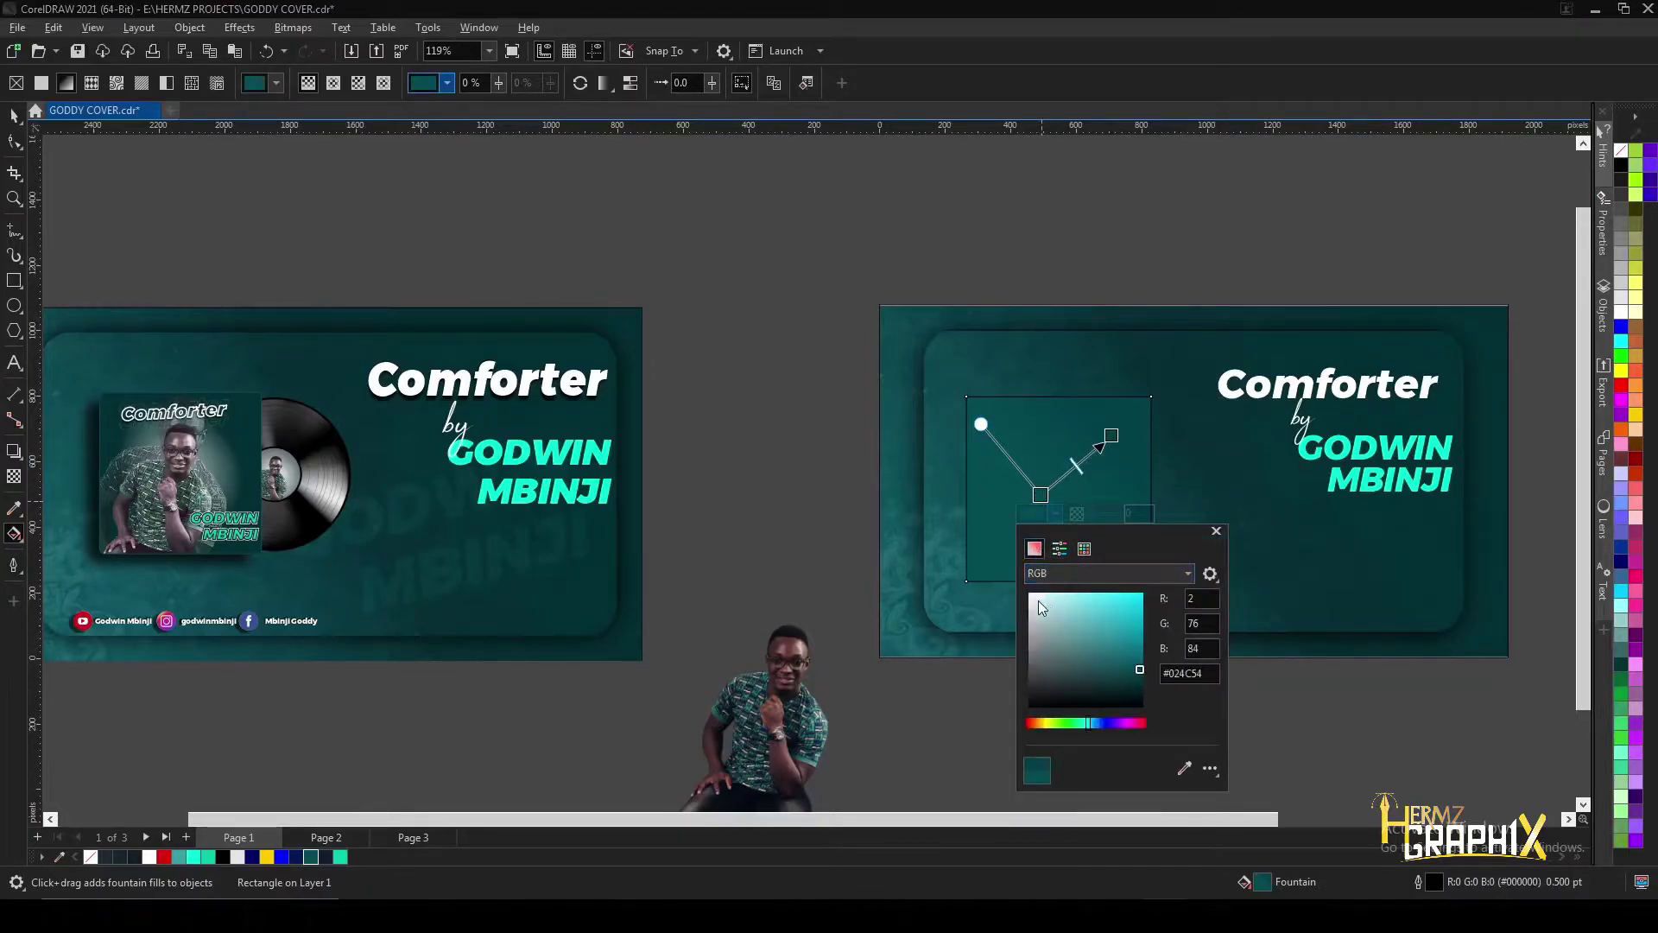
drag(1041, 600, 951, 531)
click(891, 335)
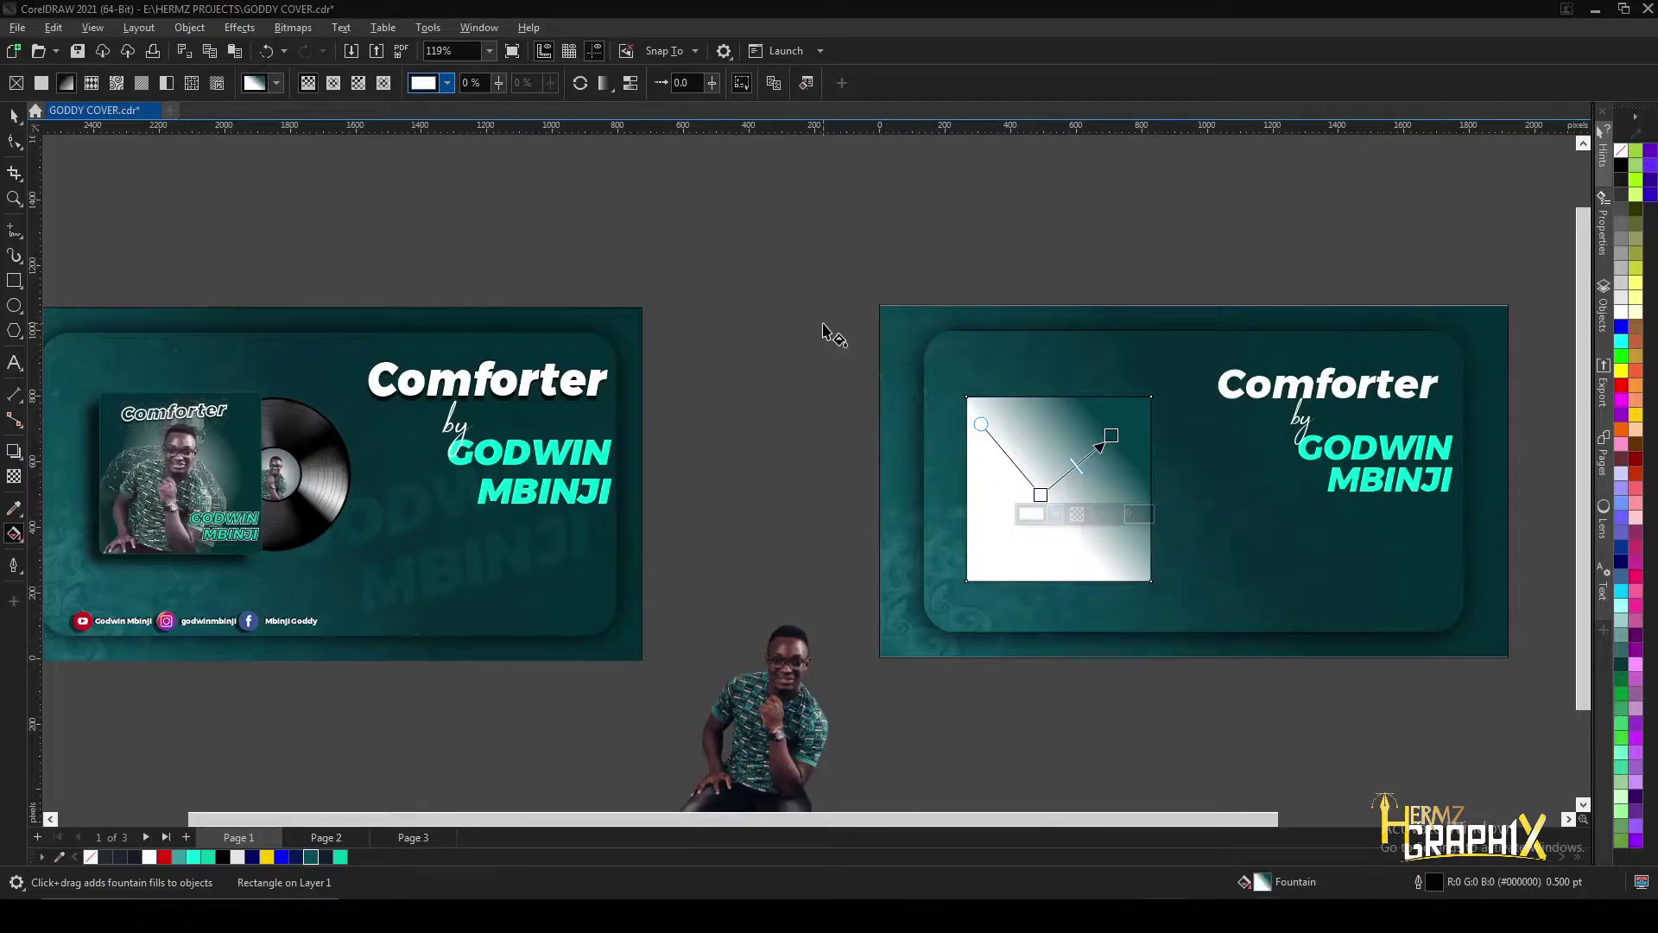
click(332, 85)
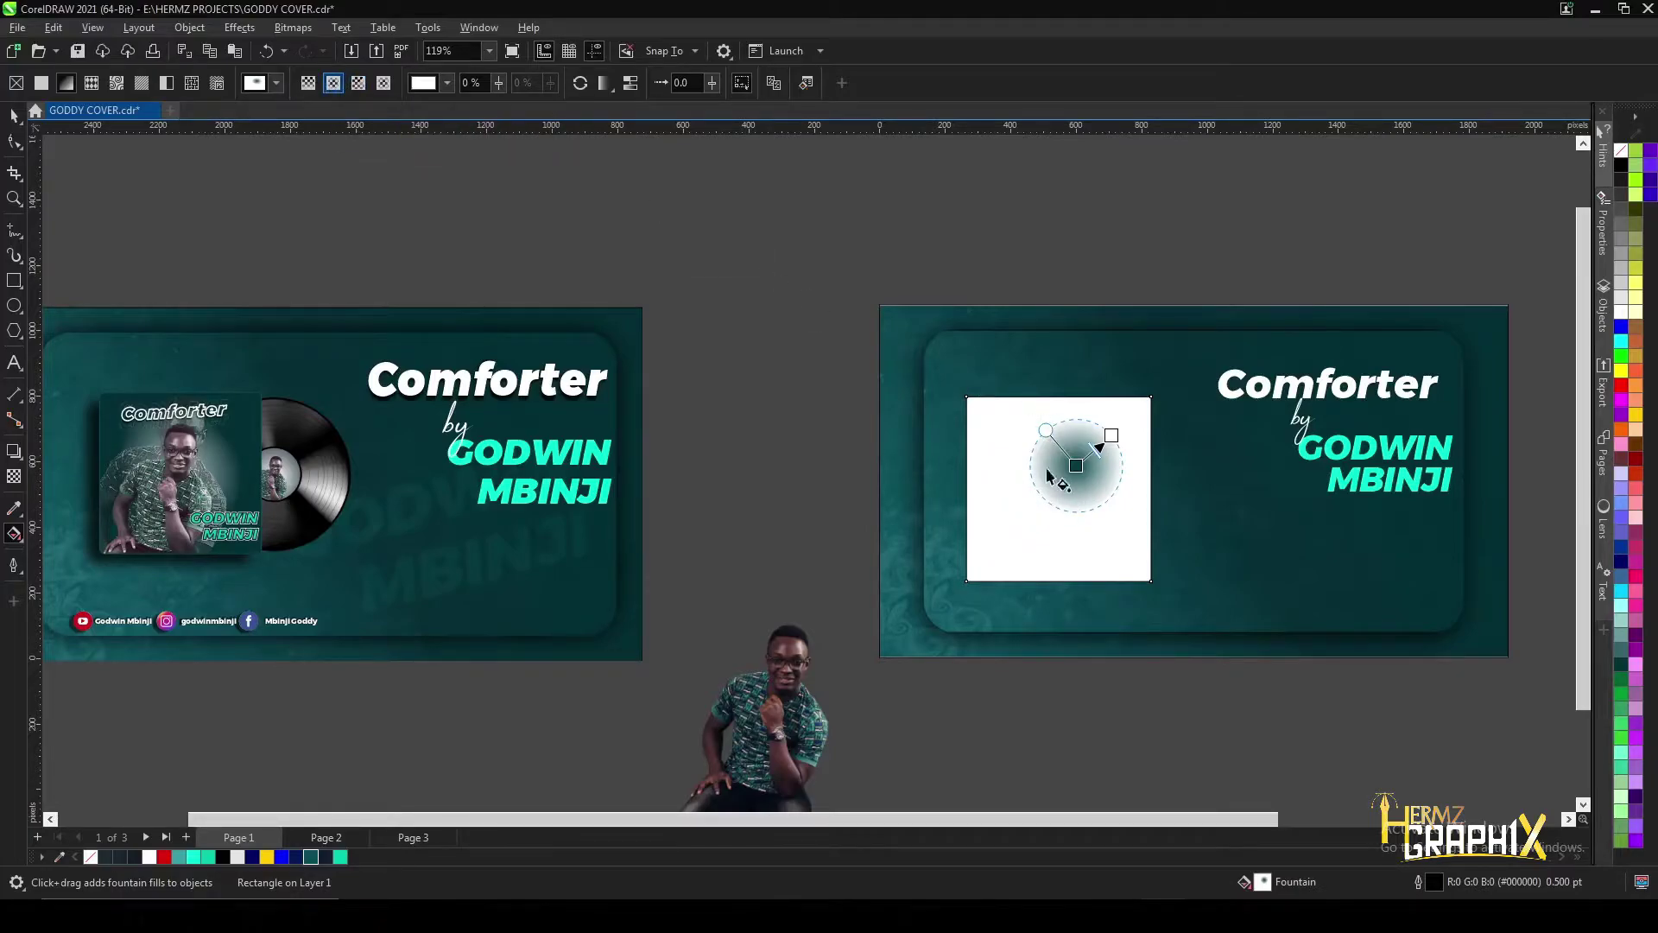
- Move the radial fill lower in the square and set its centre node to white #FFFFFF
mouse_move(1046, 430)
mouse_down()
mouse_move(1007, 413)
mouse_move(1033, 402)
mouse_move(1032, 438)
mouse_up()
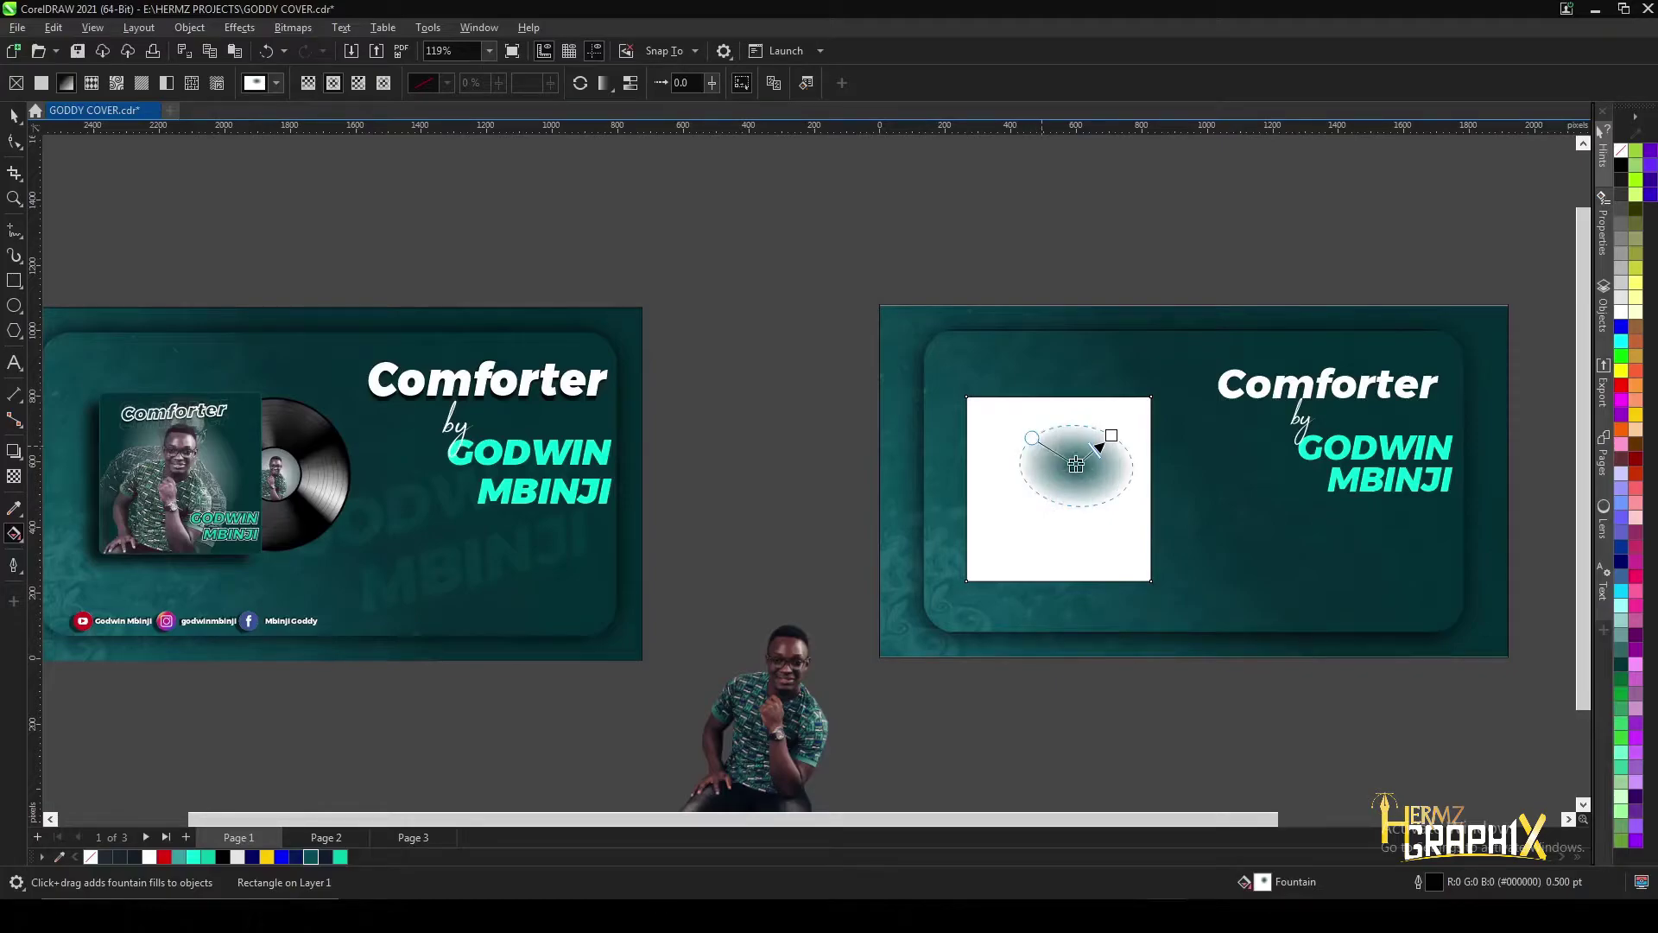
drag(1076, 466, 1064, 503)
scroll(1063, 503, up, 2)
click(1064, 499)
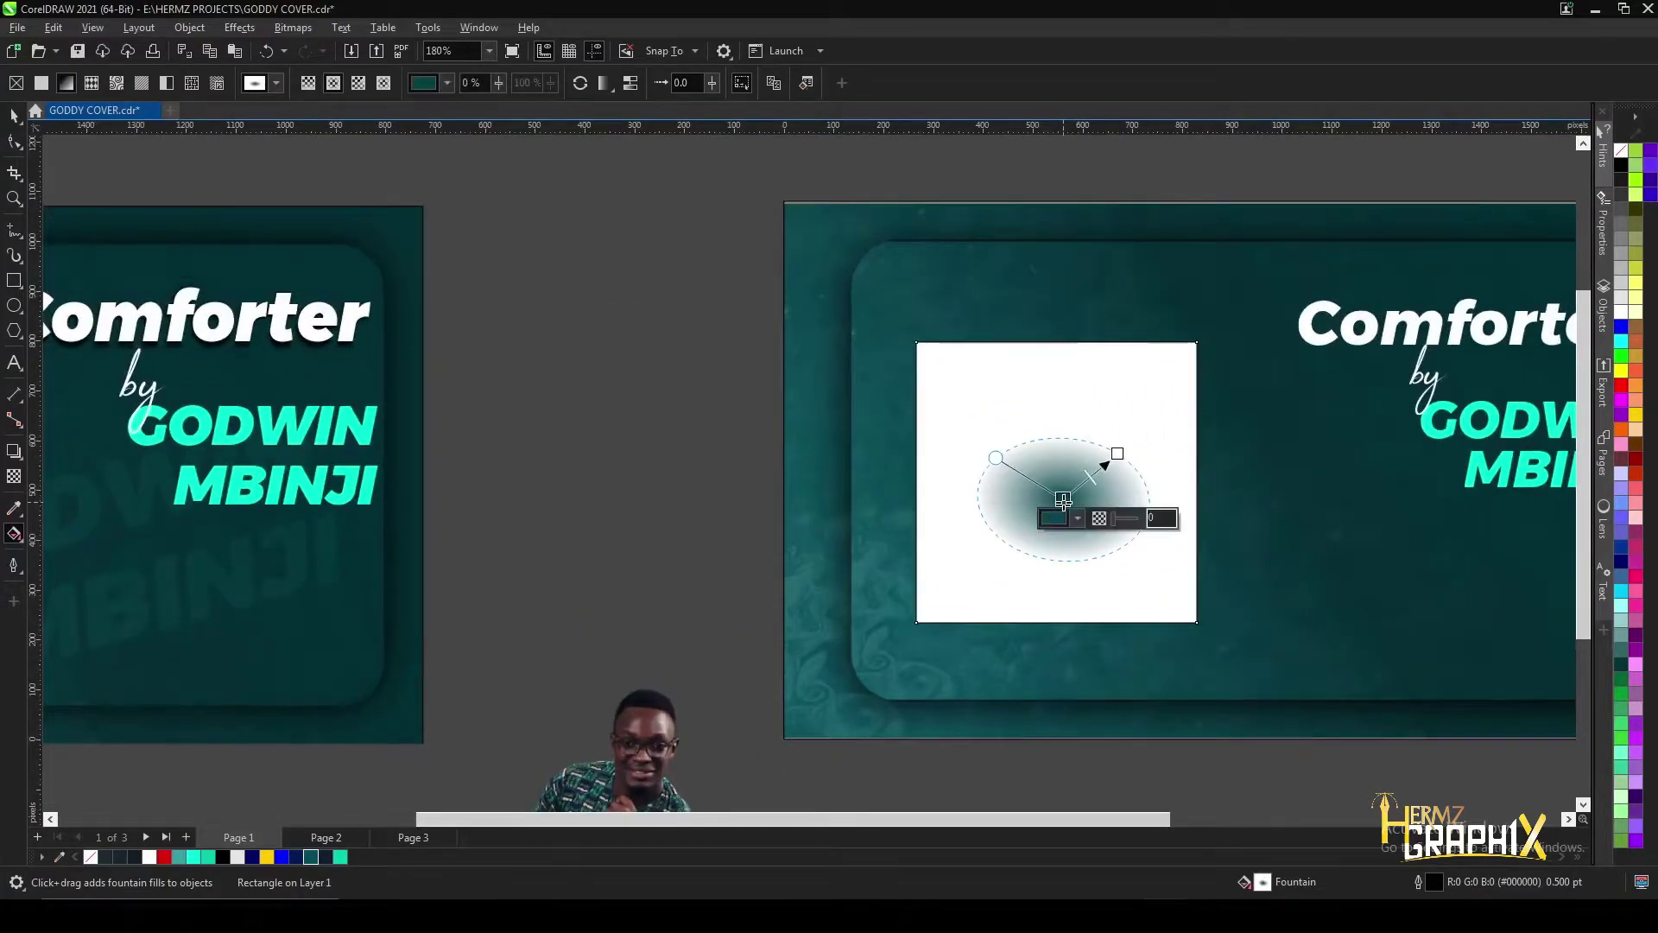
click(1077, 518)
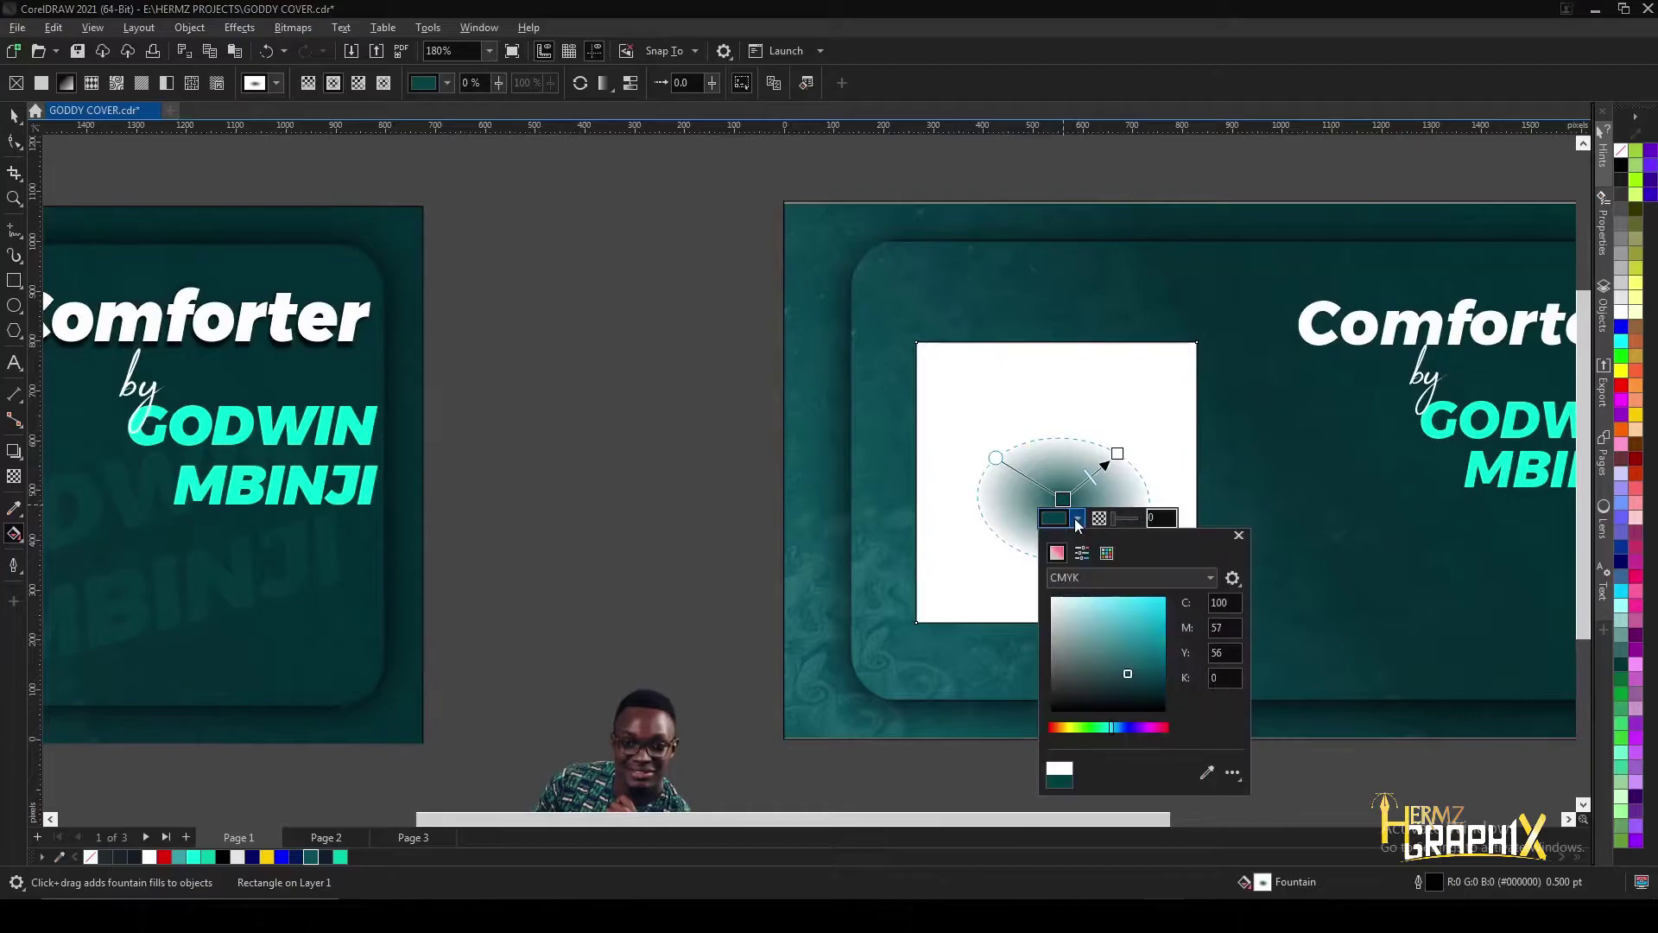
click(1095, 577)
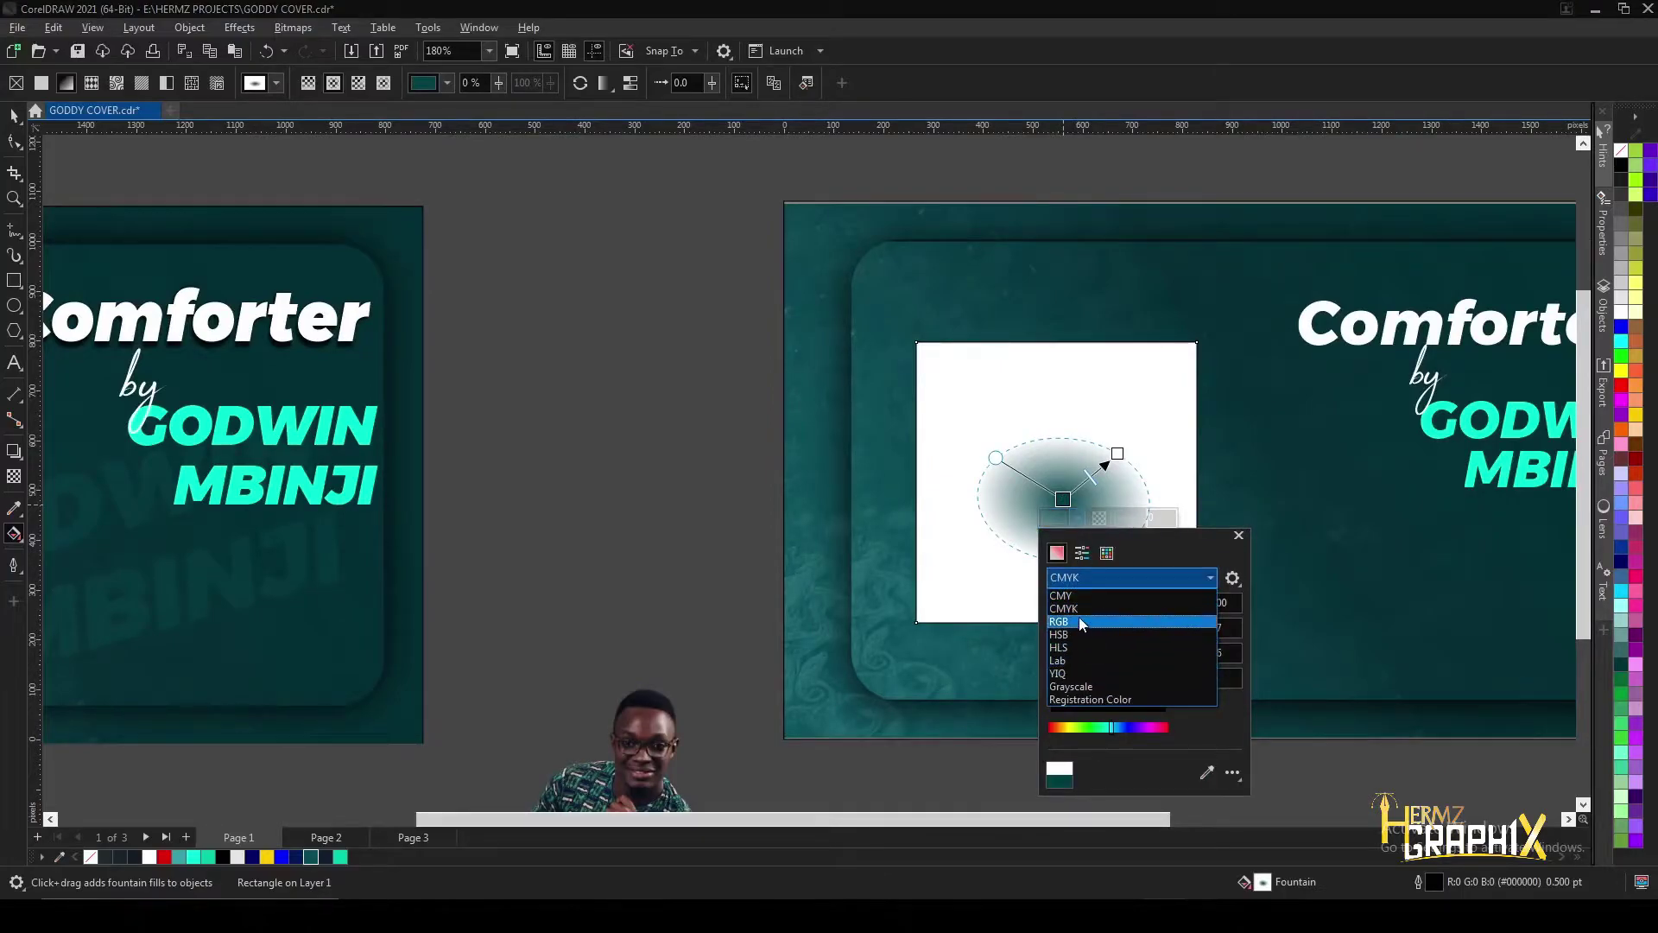
click(1079, 621)
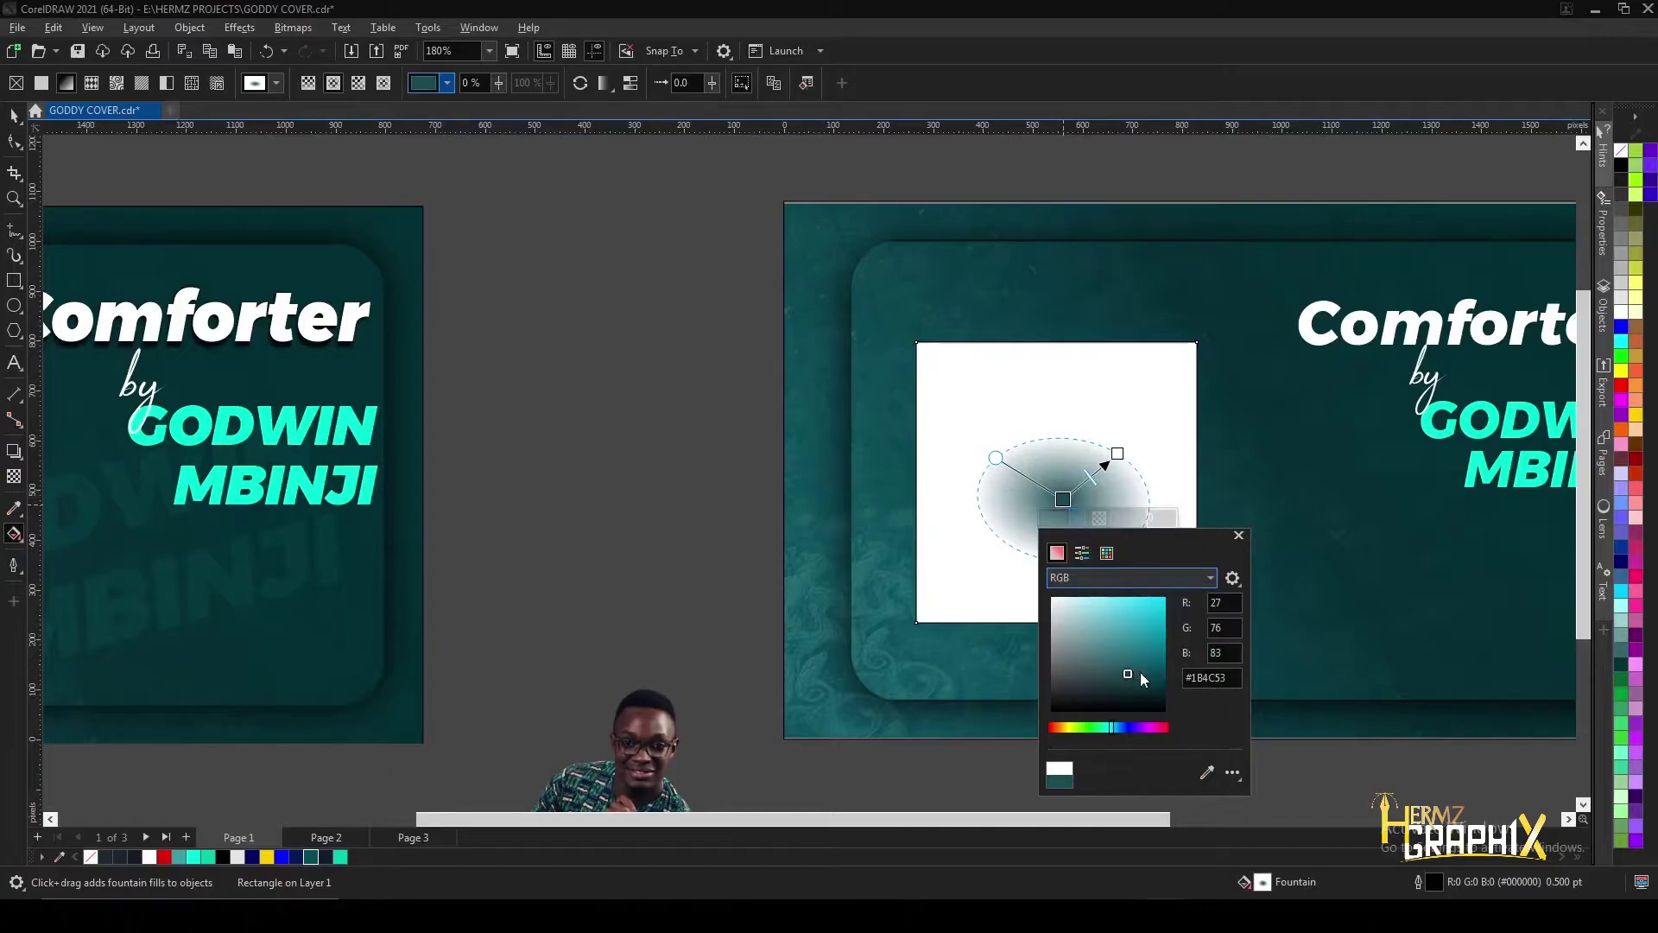
drag(1127, 675, 1051, 597)
- Sample dark teal #0A343A for the outer node and resize the glow into a circle
click(1118, 454)
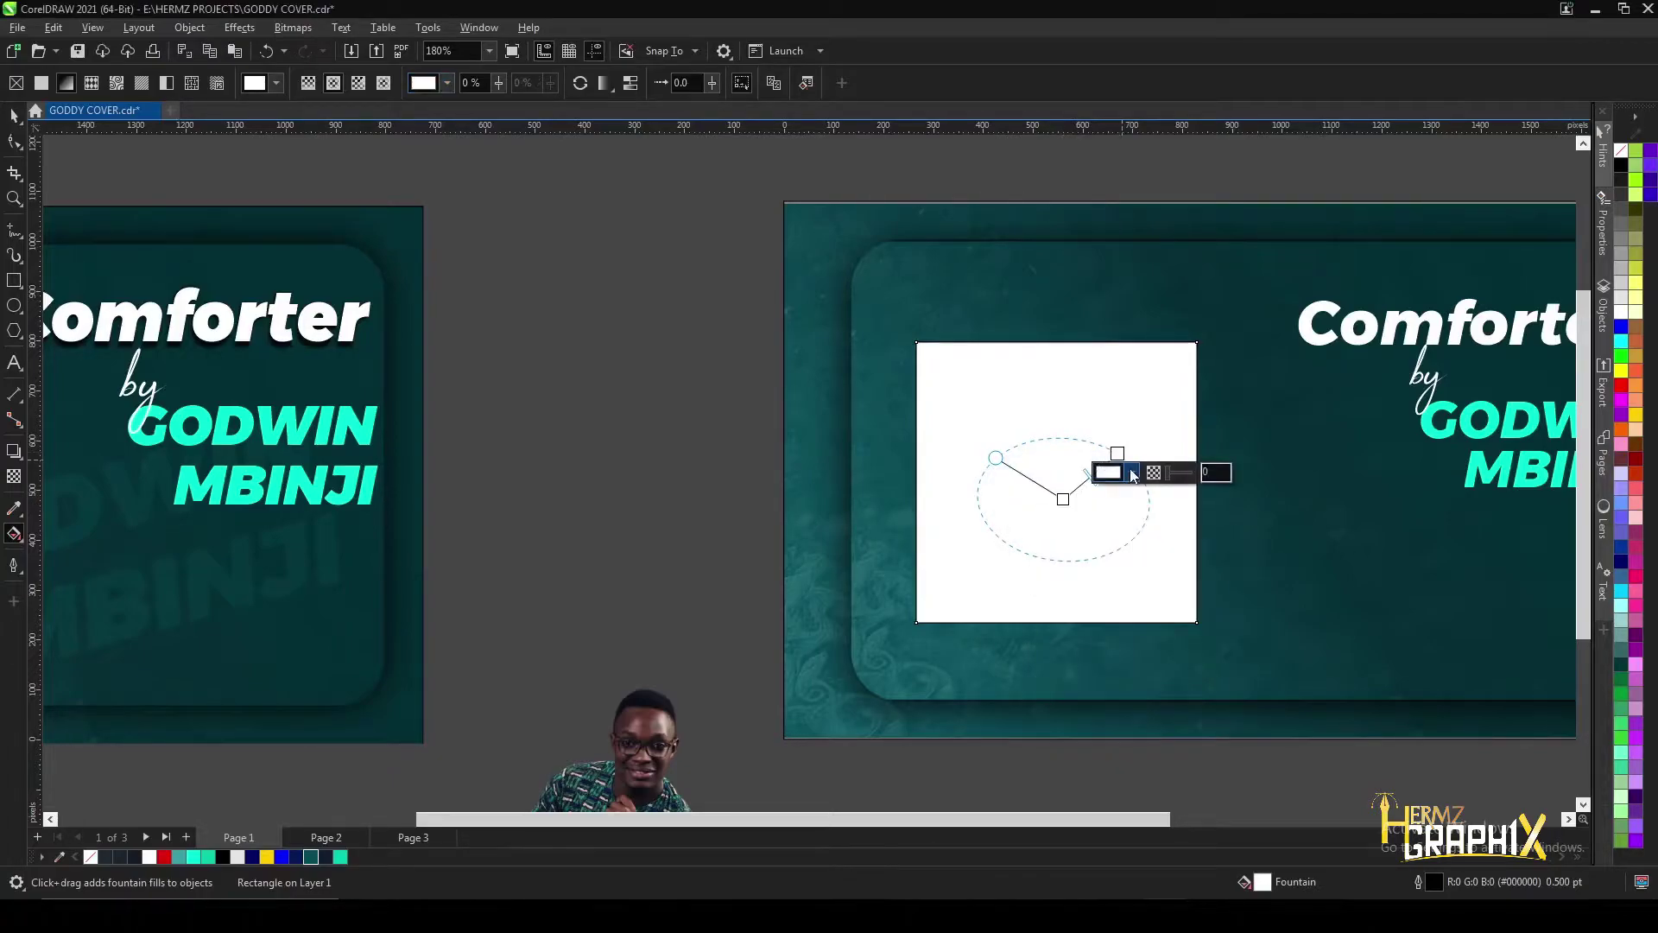
click(1109, 470)
click(1260, 727)
click(1340, 572)
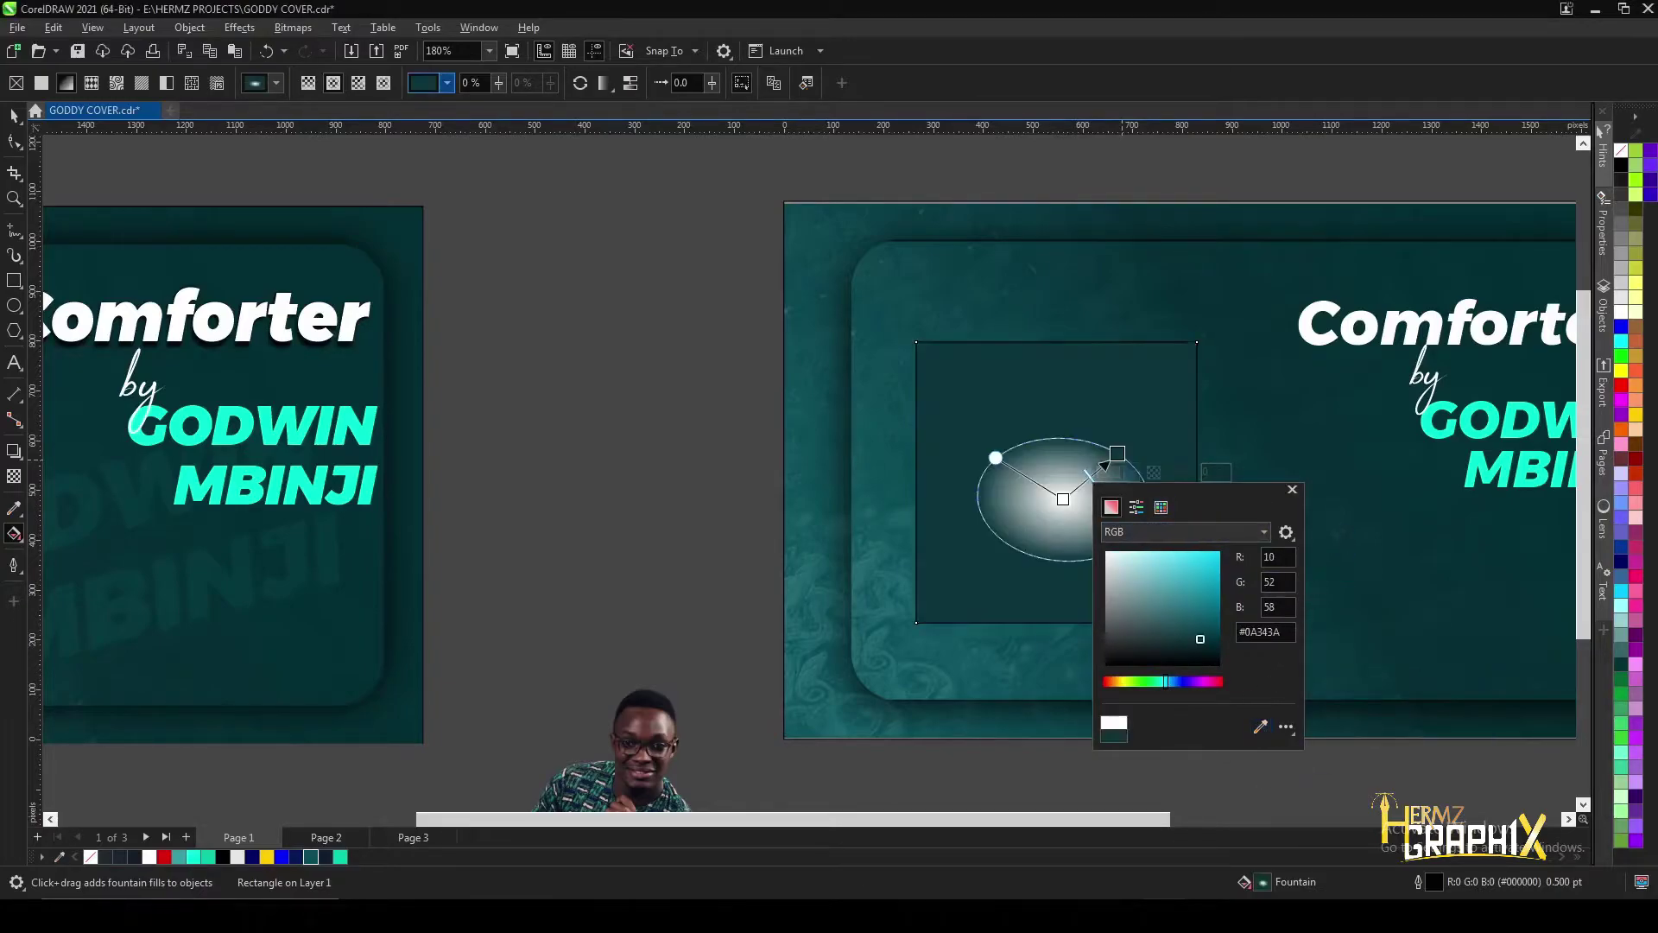
click(943, 377)
drag(1118, 453, 1166, 346)
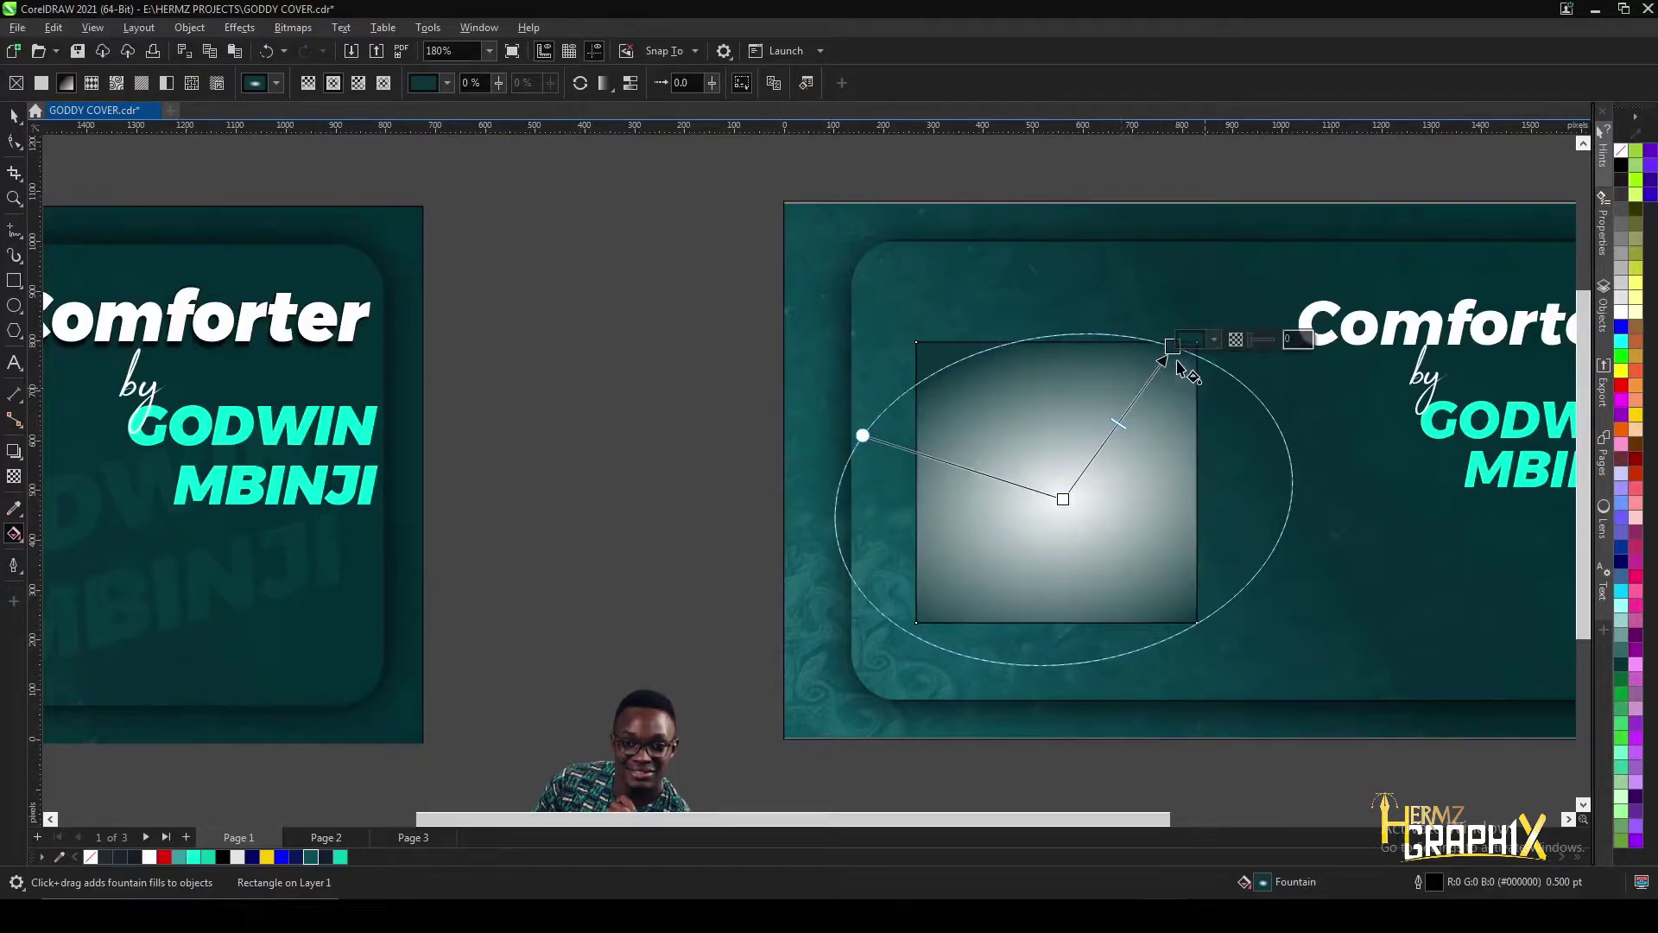
drag(861, 434, 915, 395)
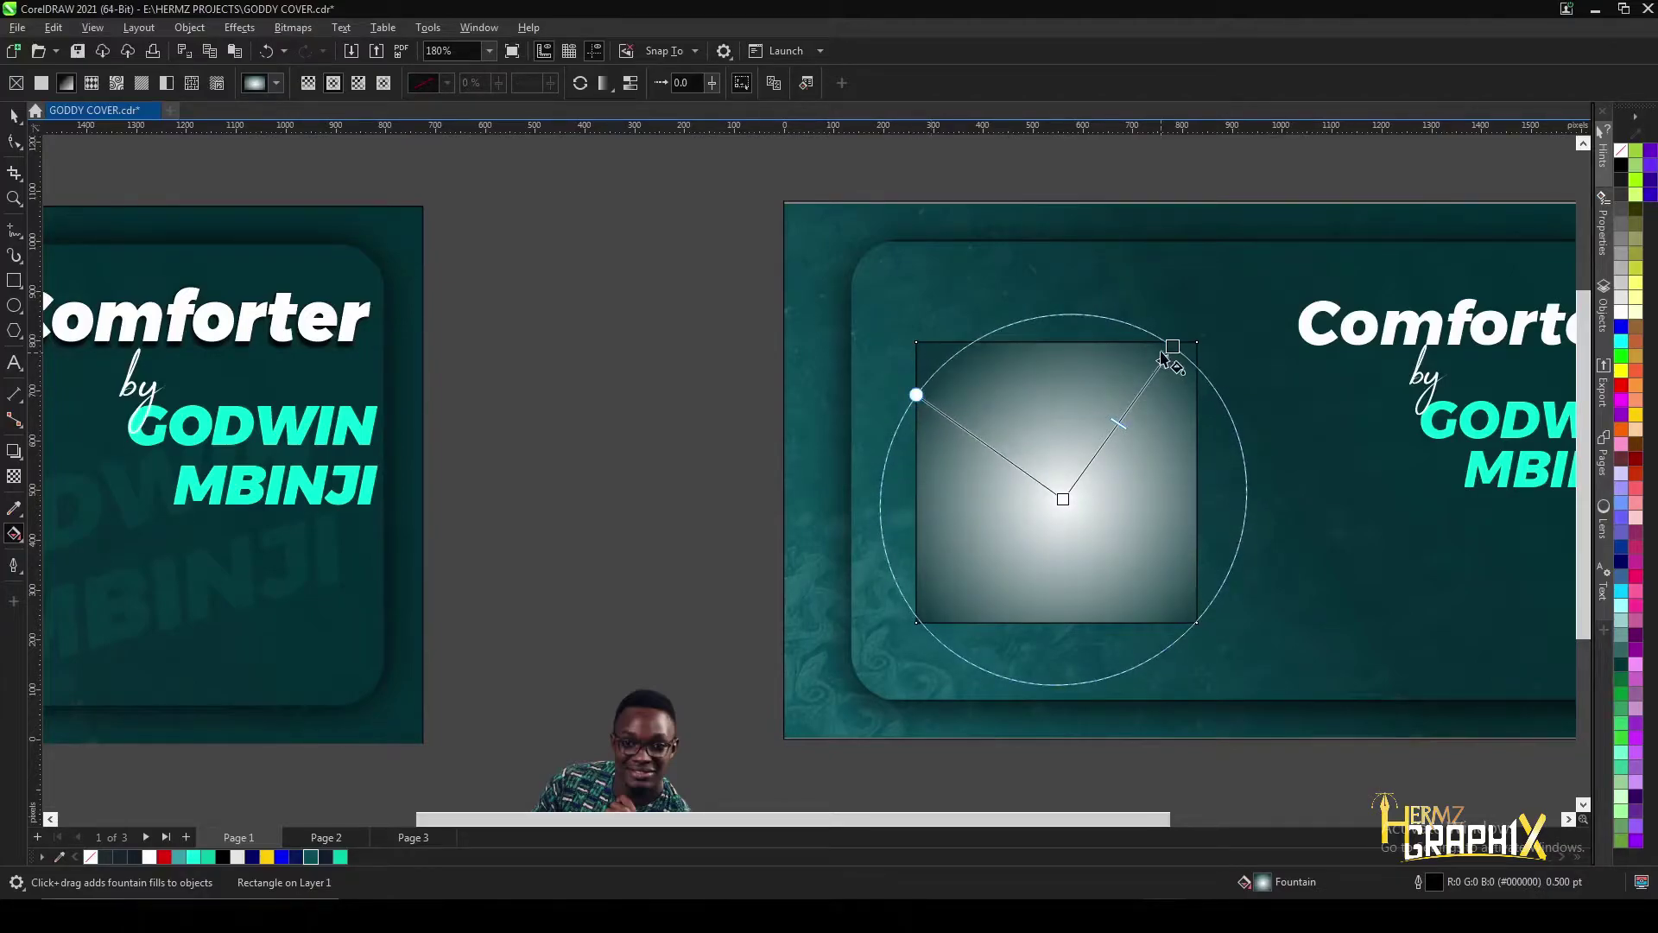
drag(1164, 367, 1139, 389)
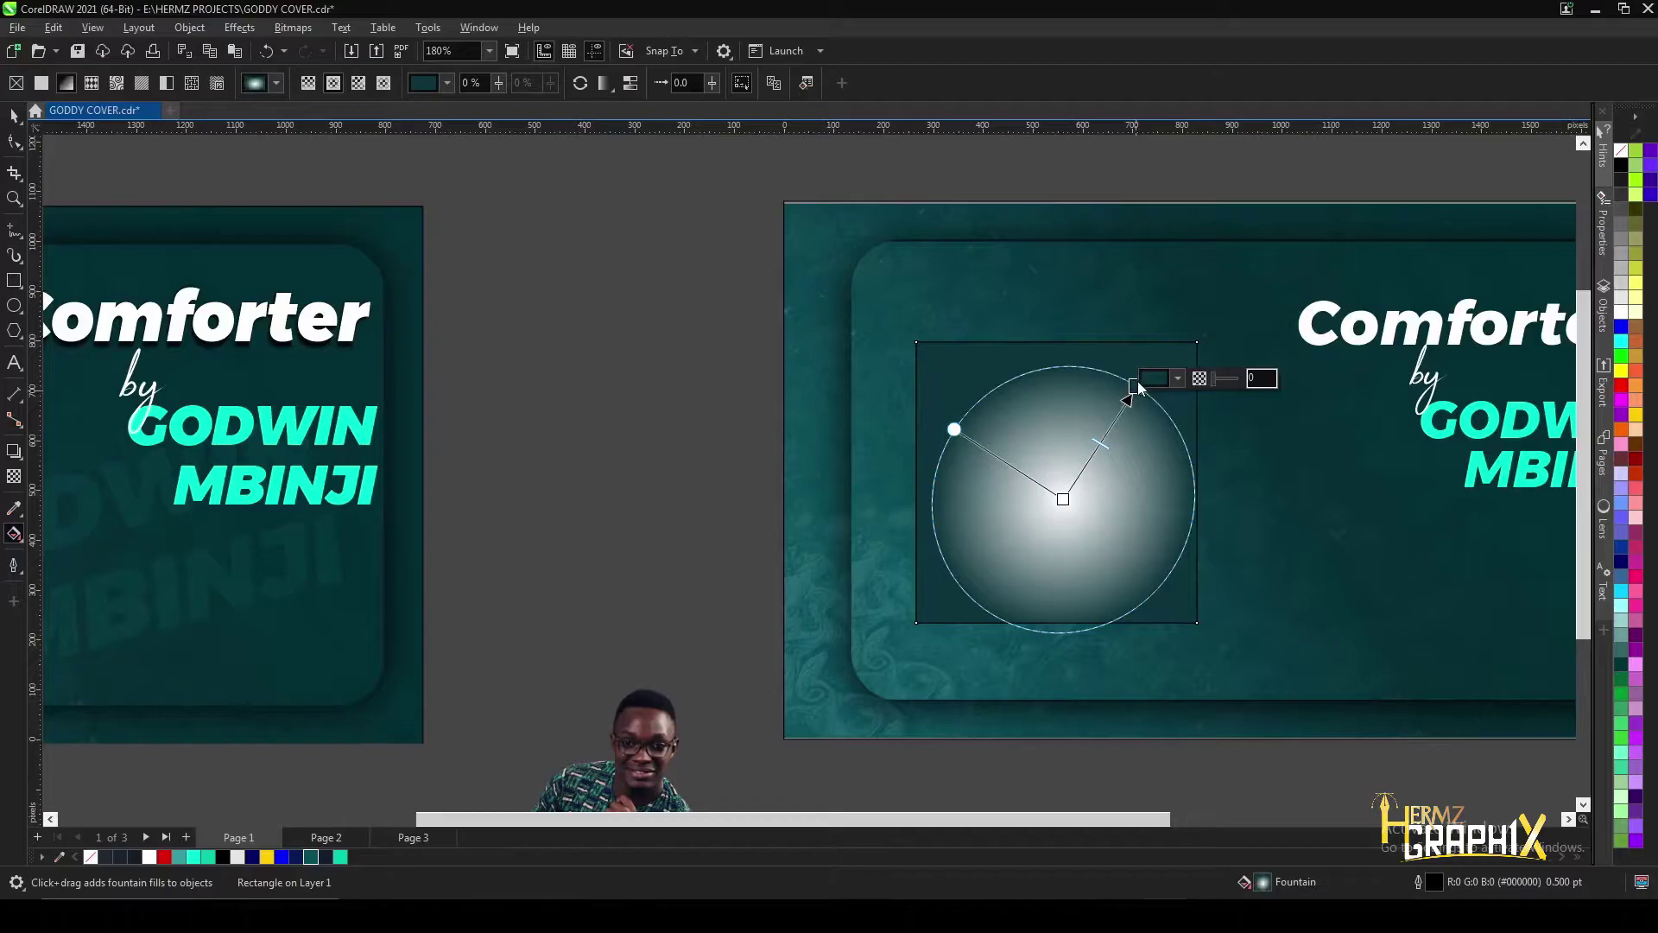
- Resize the white radial glow into a soft round circle and recentre it in the square
scroll(1052, 432, down, 4)
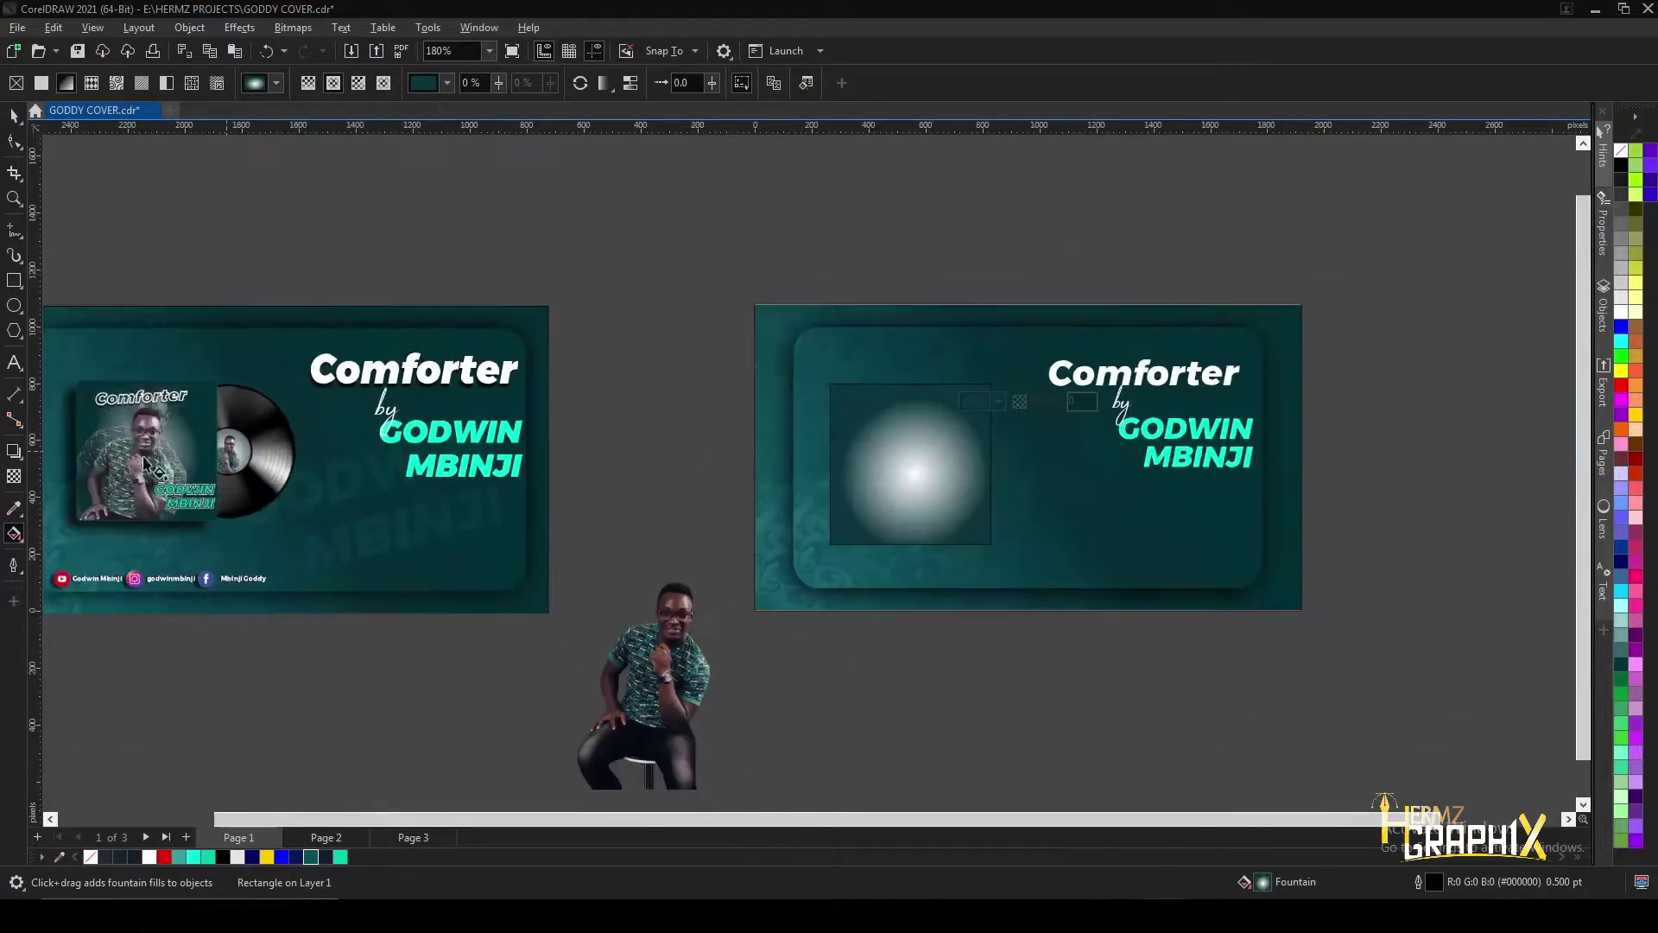
scroll(91, 446, up, 2)
scroll(97, 450, up, 2)
scroll(1123, 466, down, 3)
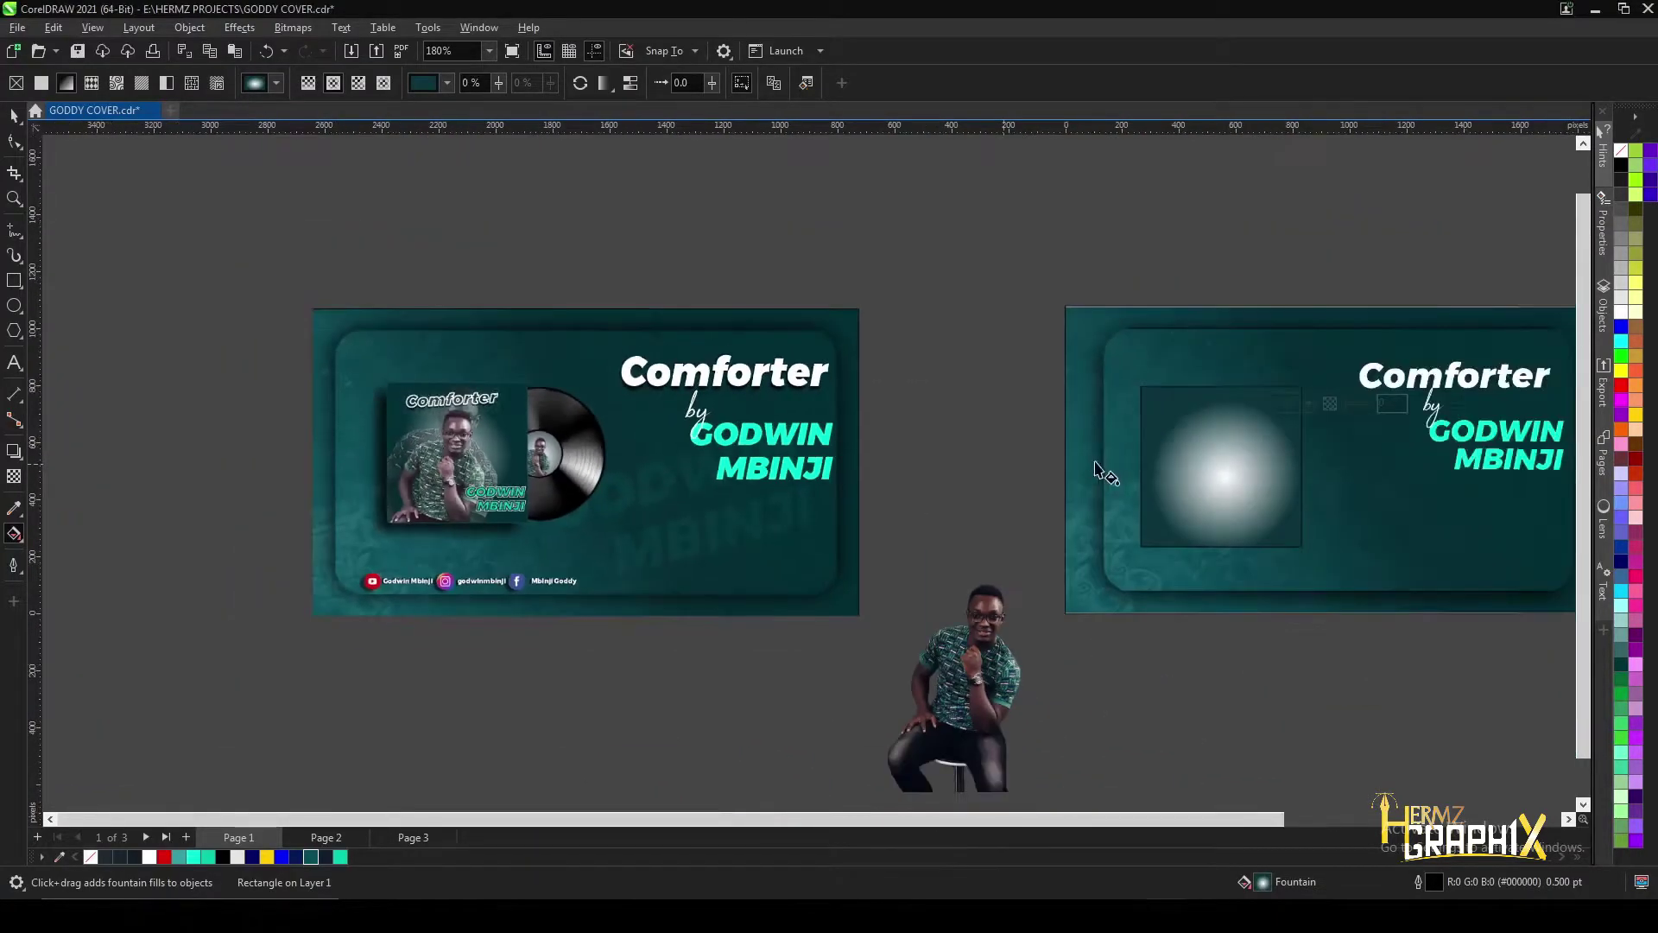
scroll(1095, 470, up, 2)
scroll(1231, 433, up, 3)
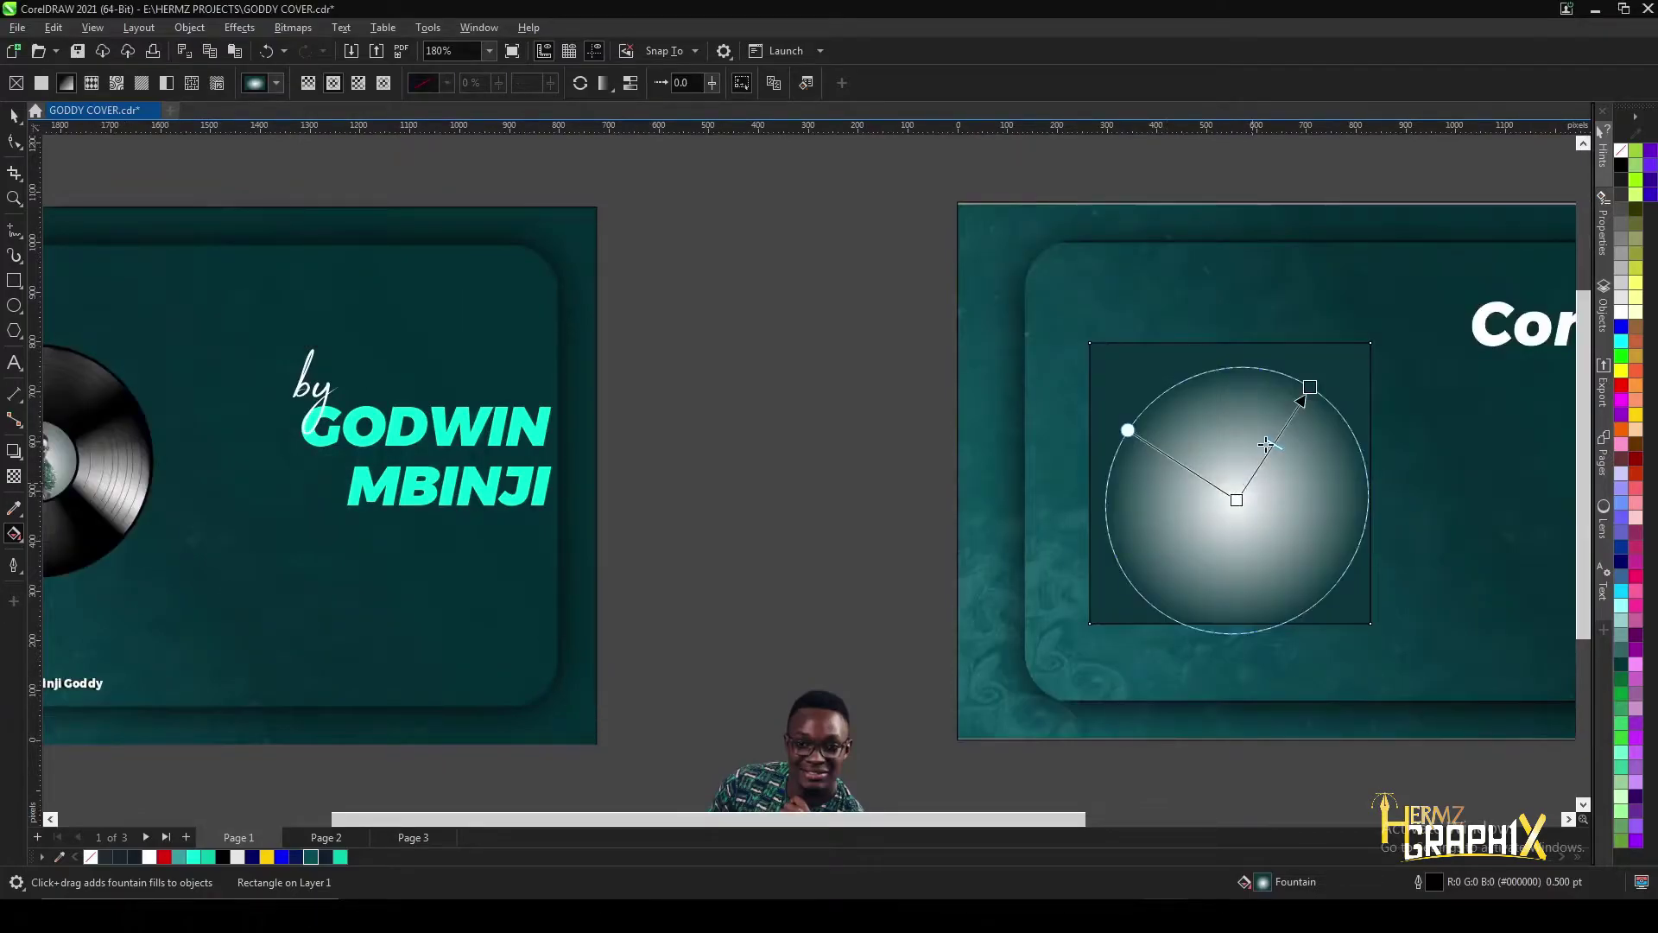
scroll(1255, 471, down, 2)
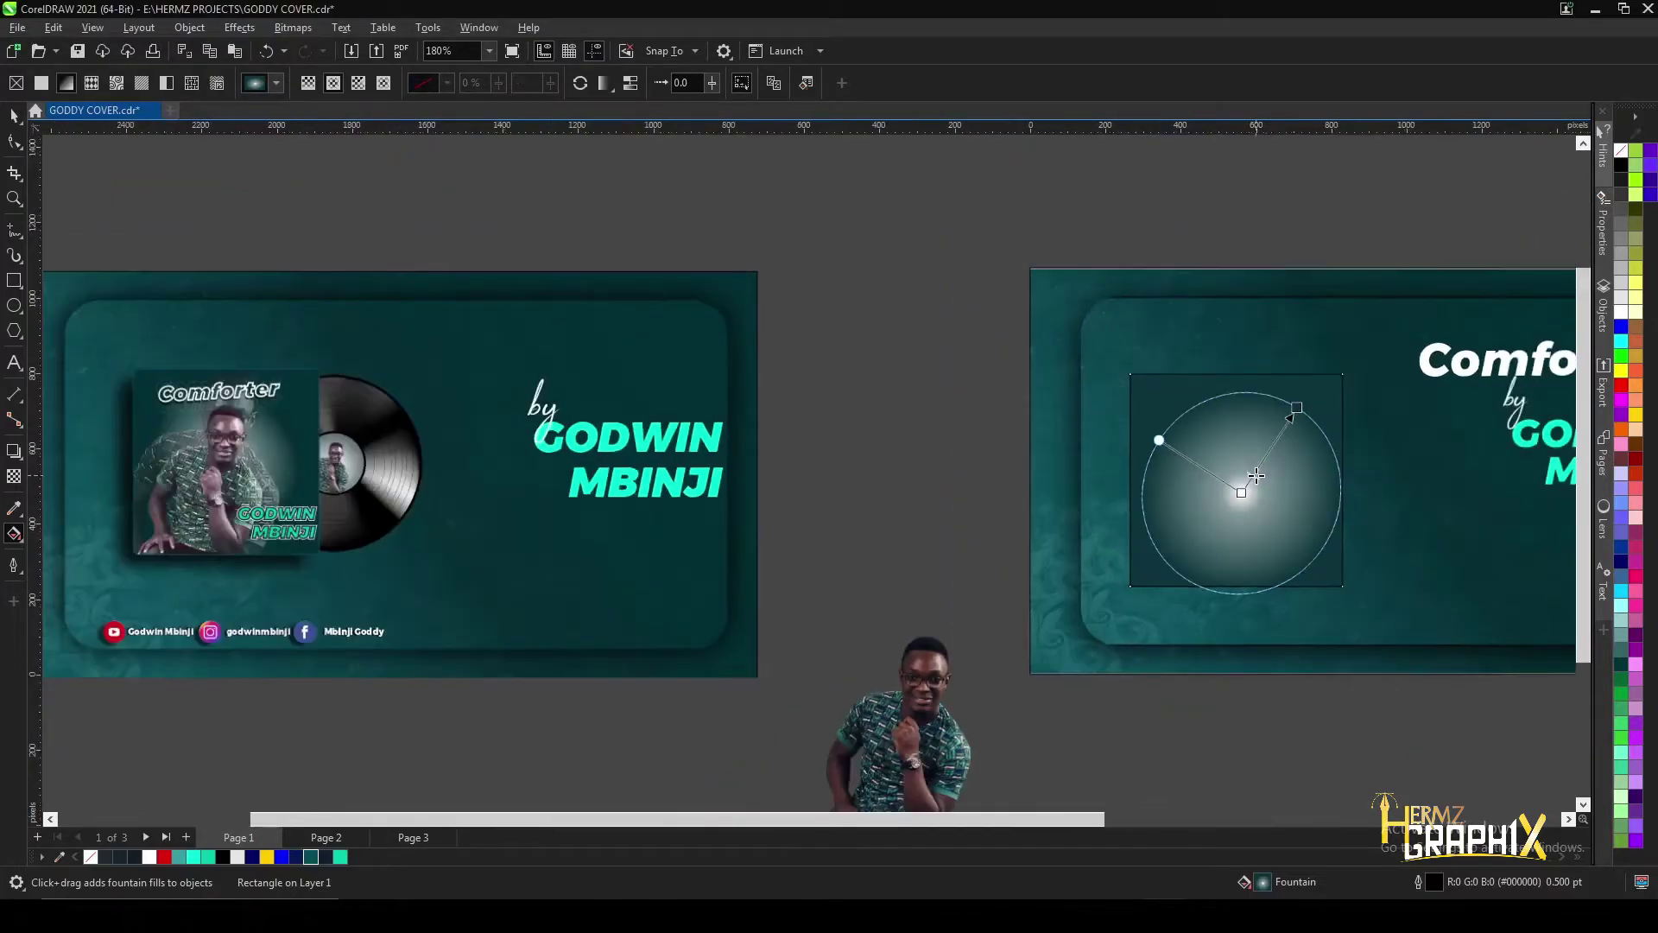
scroll(1253, 473, up, 3)
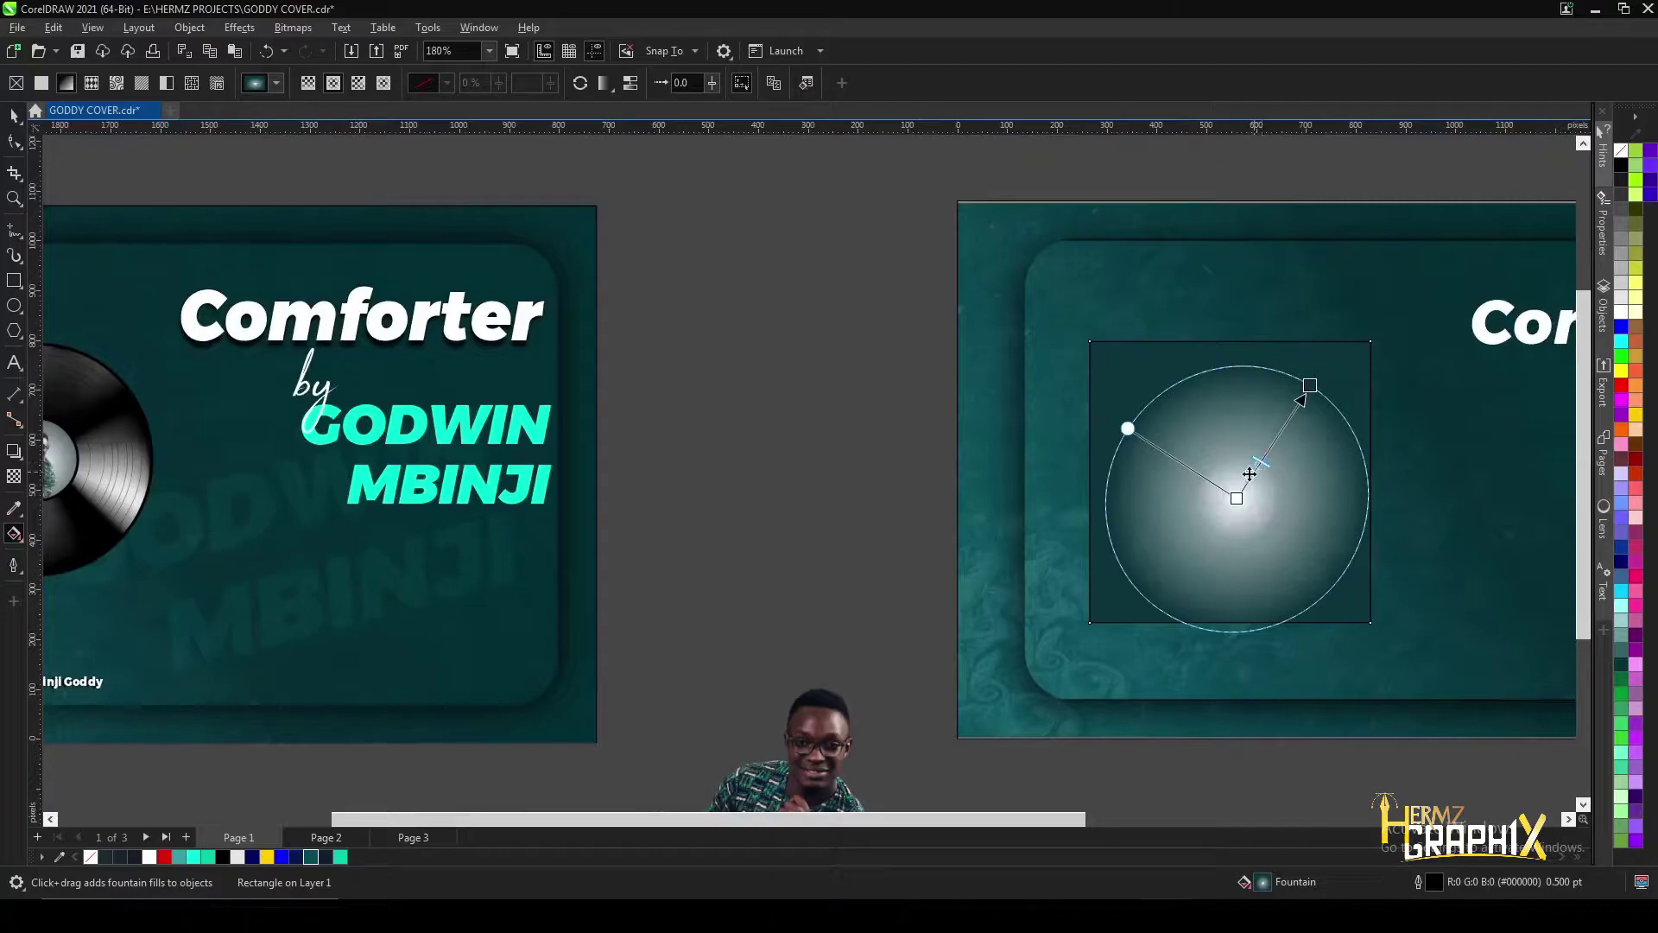
drag(1308, 386, 1296, 386)
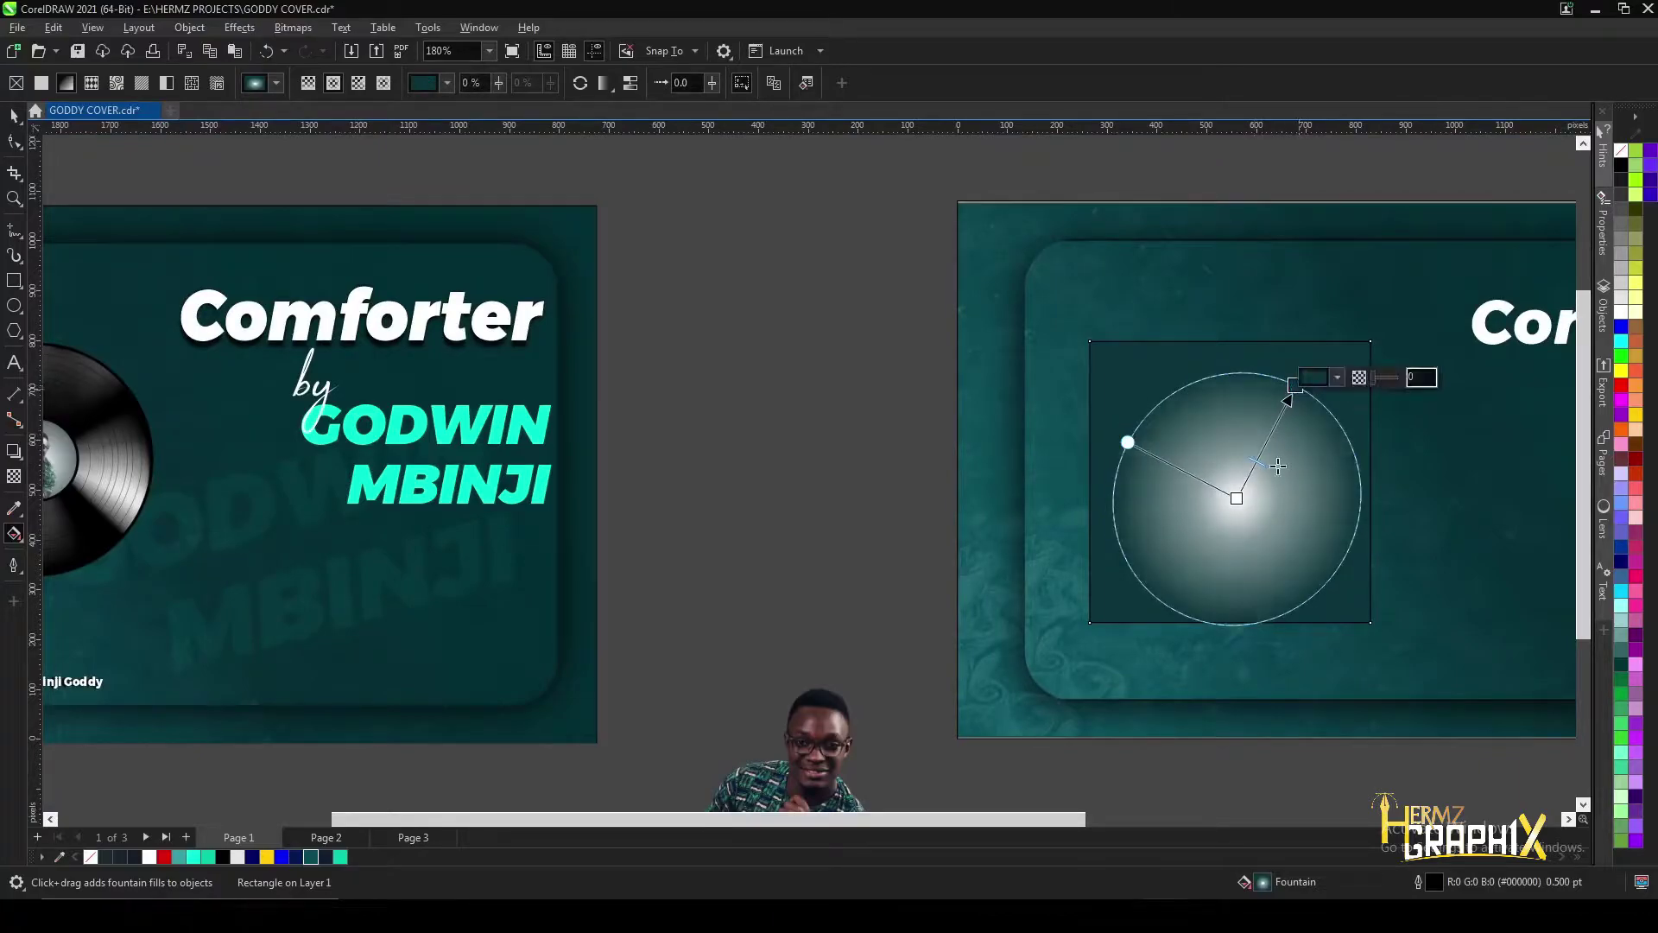
drag(1121, 433, 1112, 433)
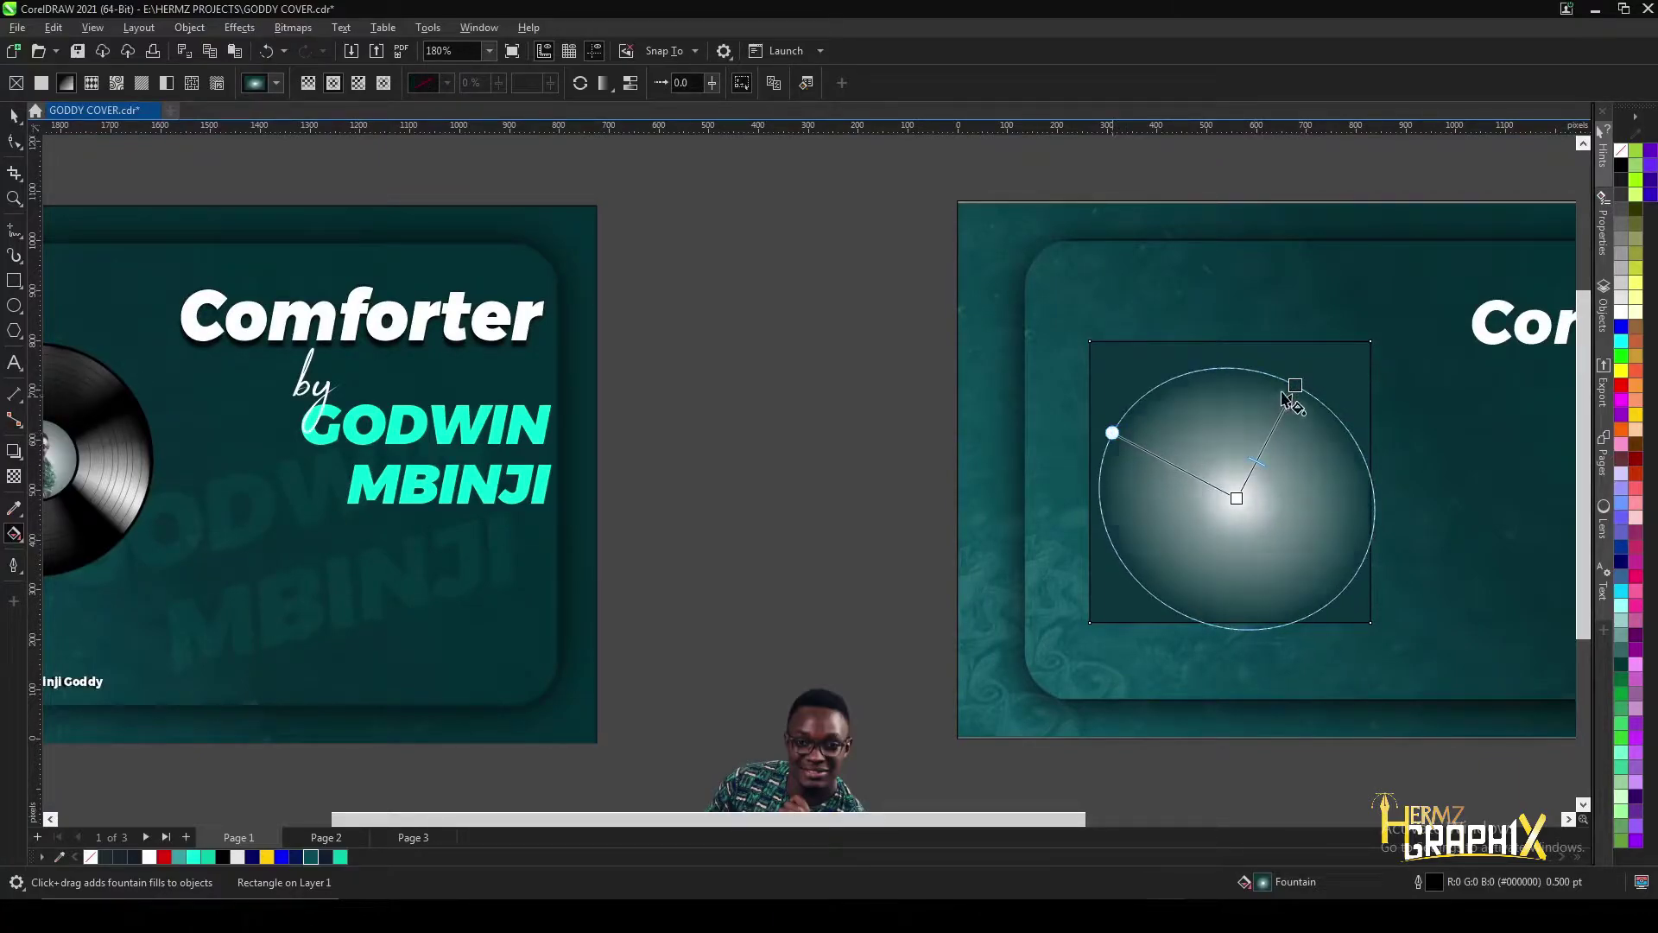
drag(1296, 376, 1296, 369)
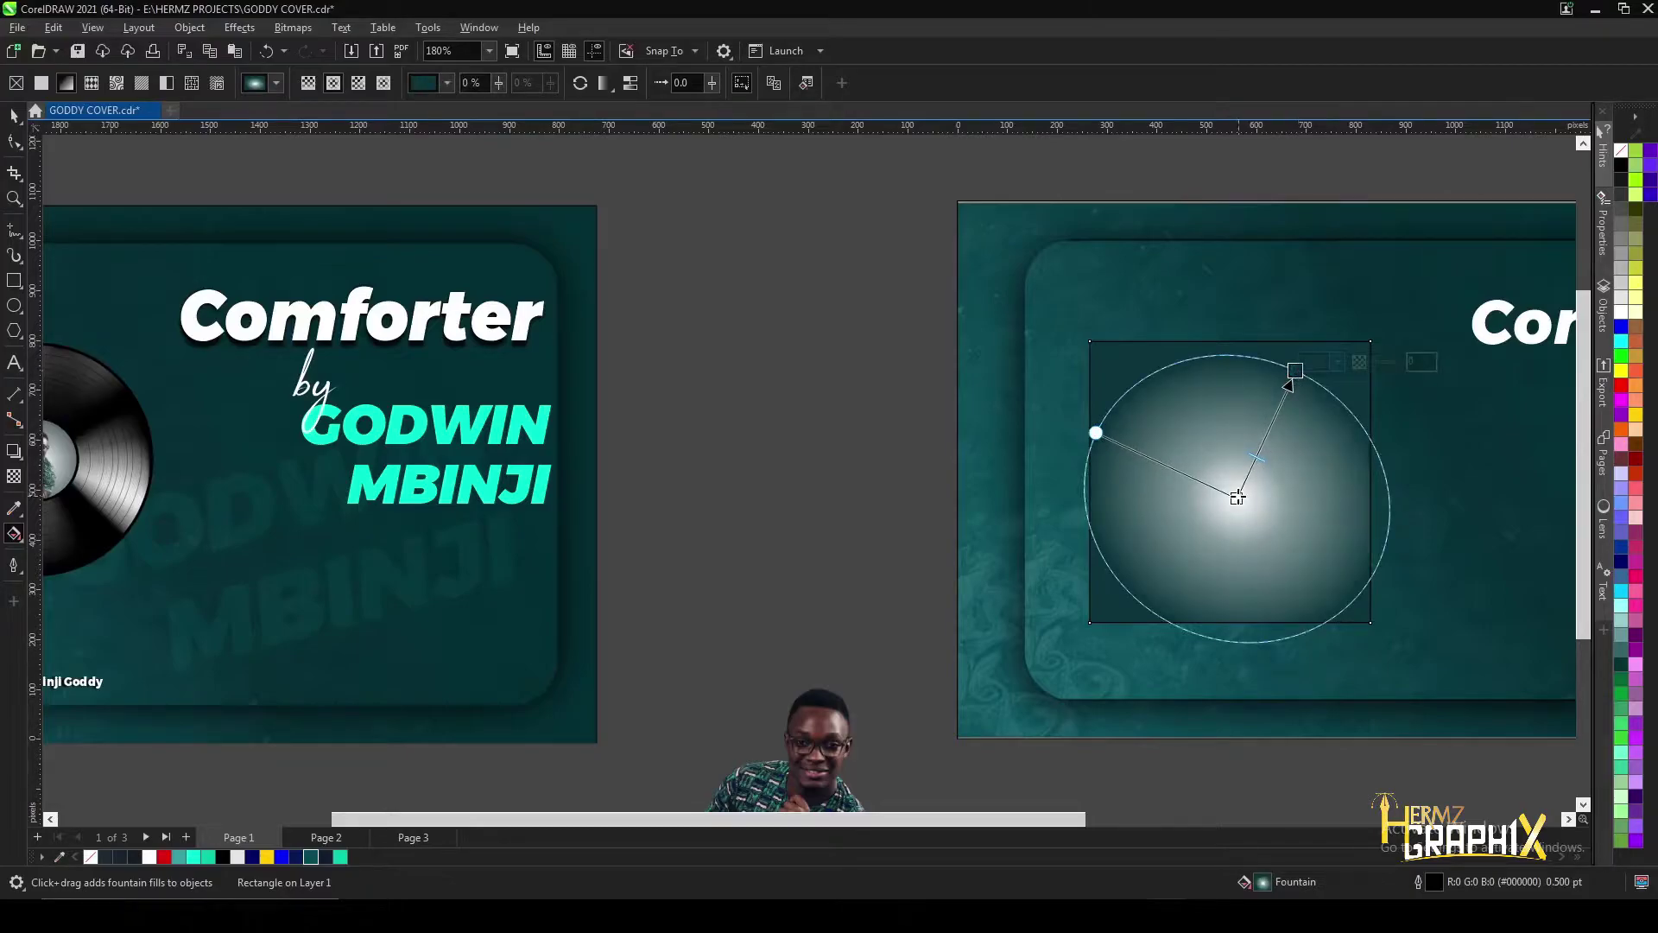
drag(1237, 497, 1242, 492)
drag(1294, 371, 1290, 375)
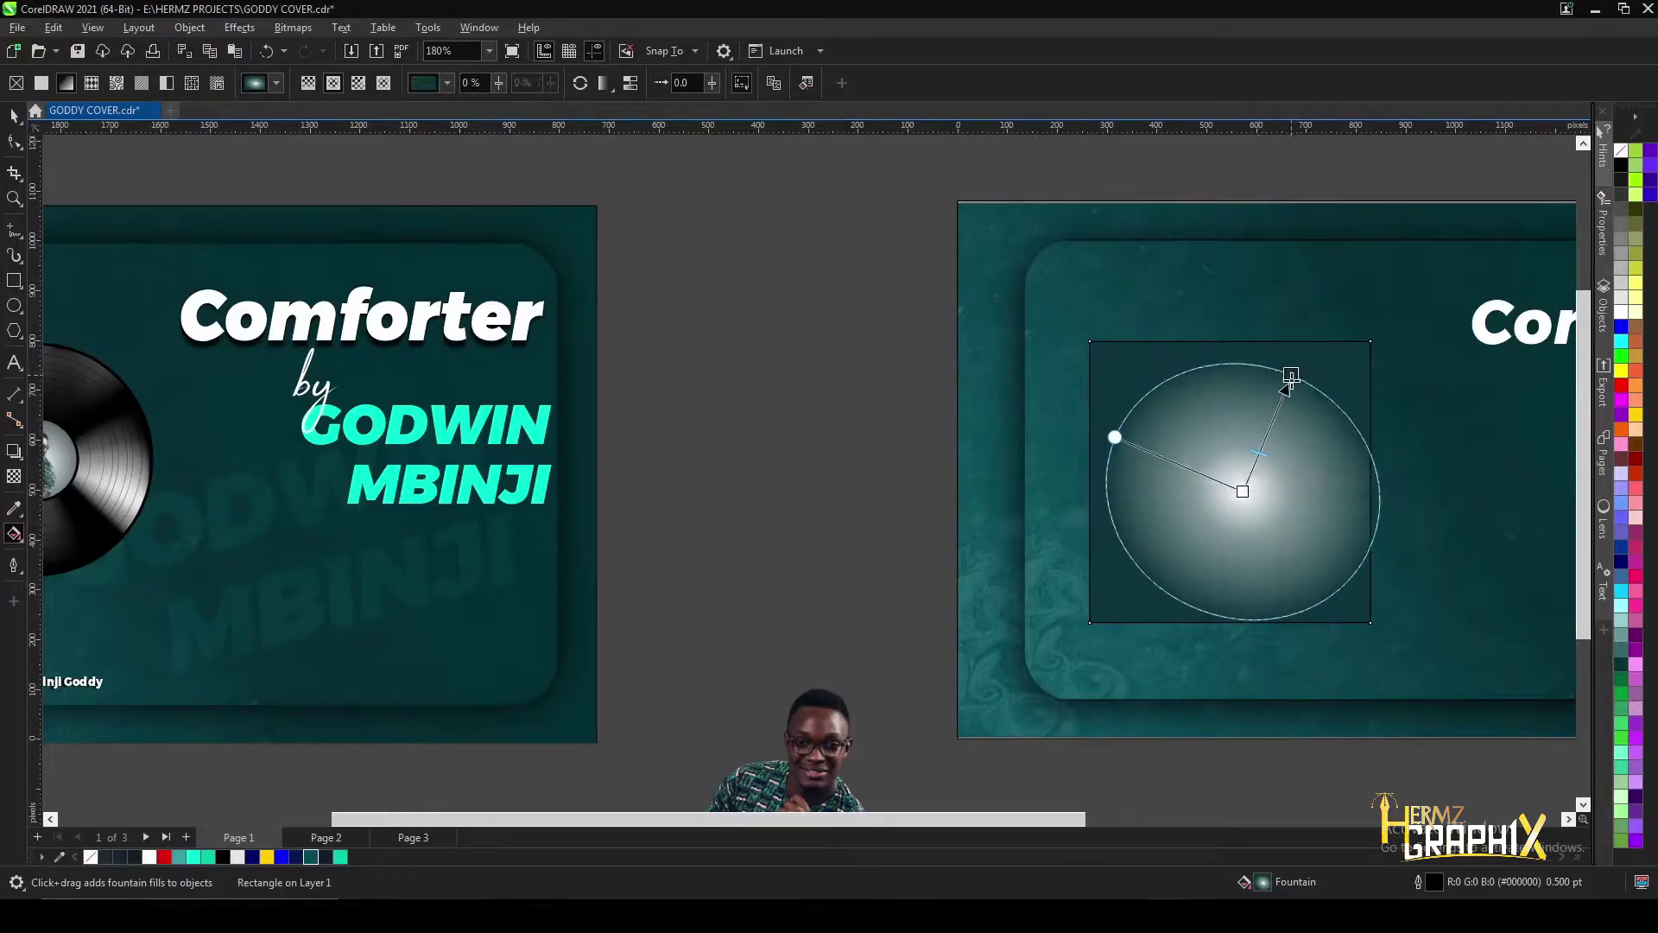
drag(1243, 492, 1237, 481)
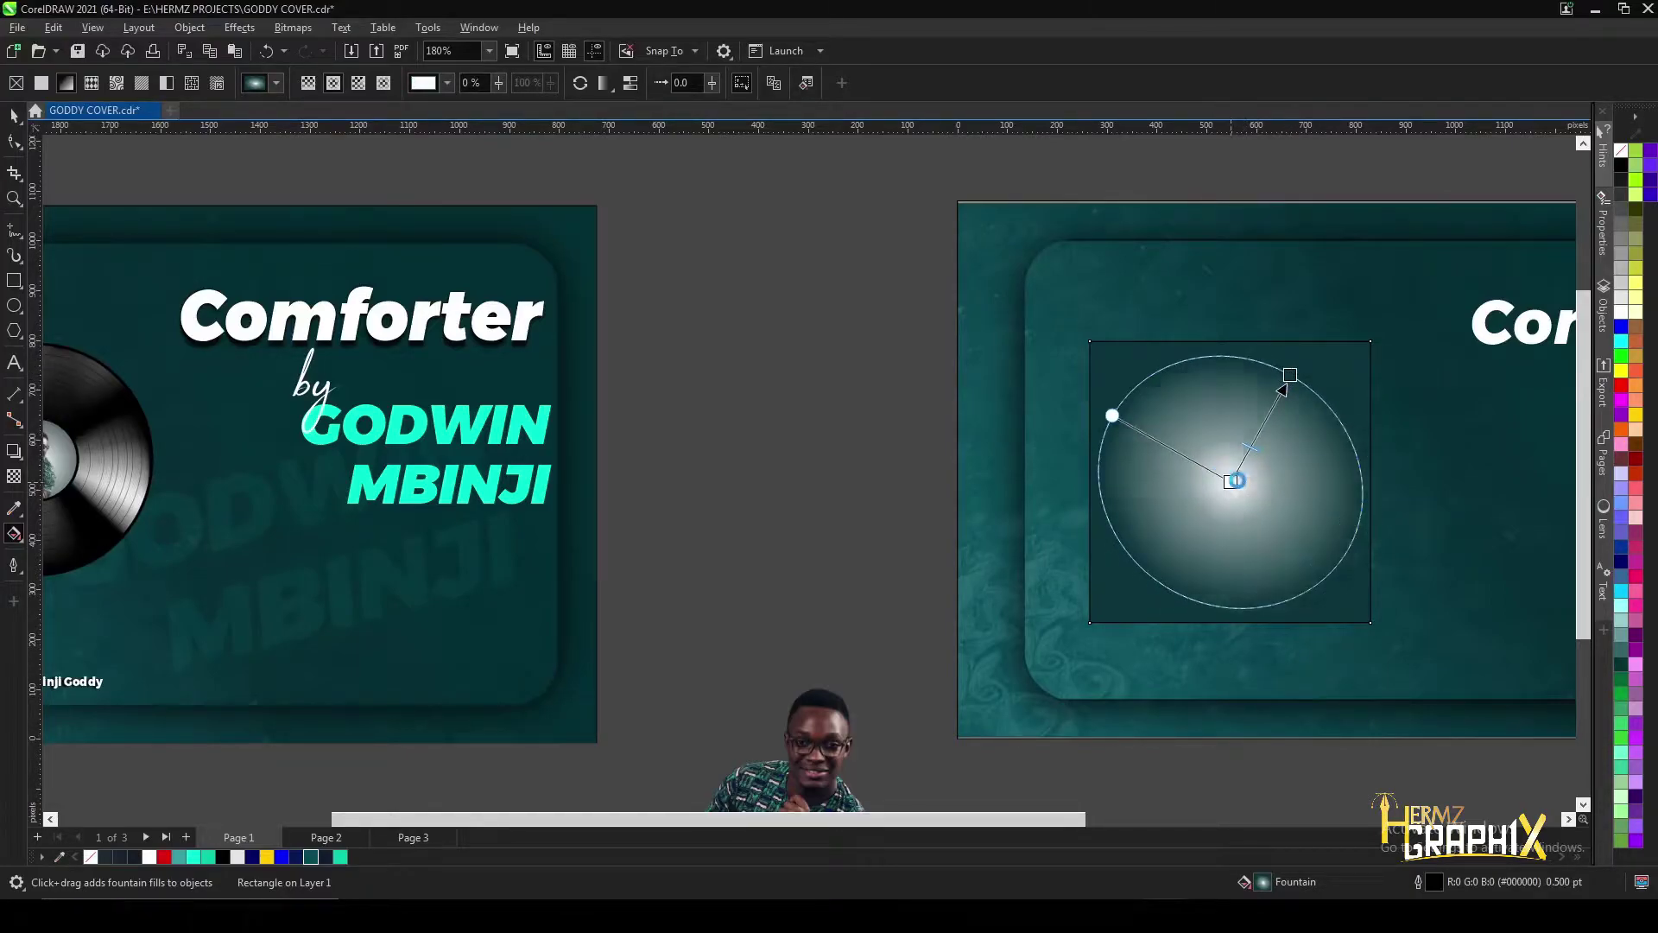
scroll(1240, 461, down, 2)
scroll(1242, 461, up, 2)
scroll(1011, 698, down, 1)
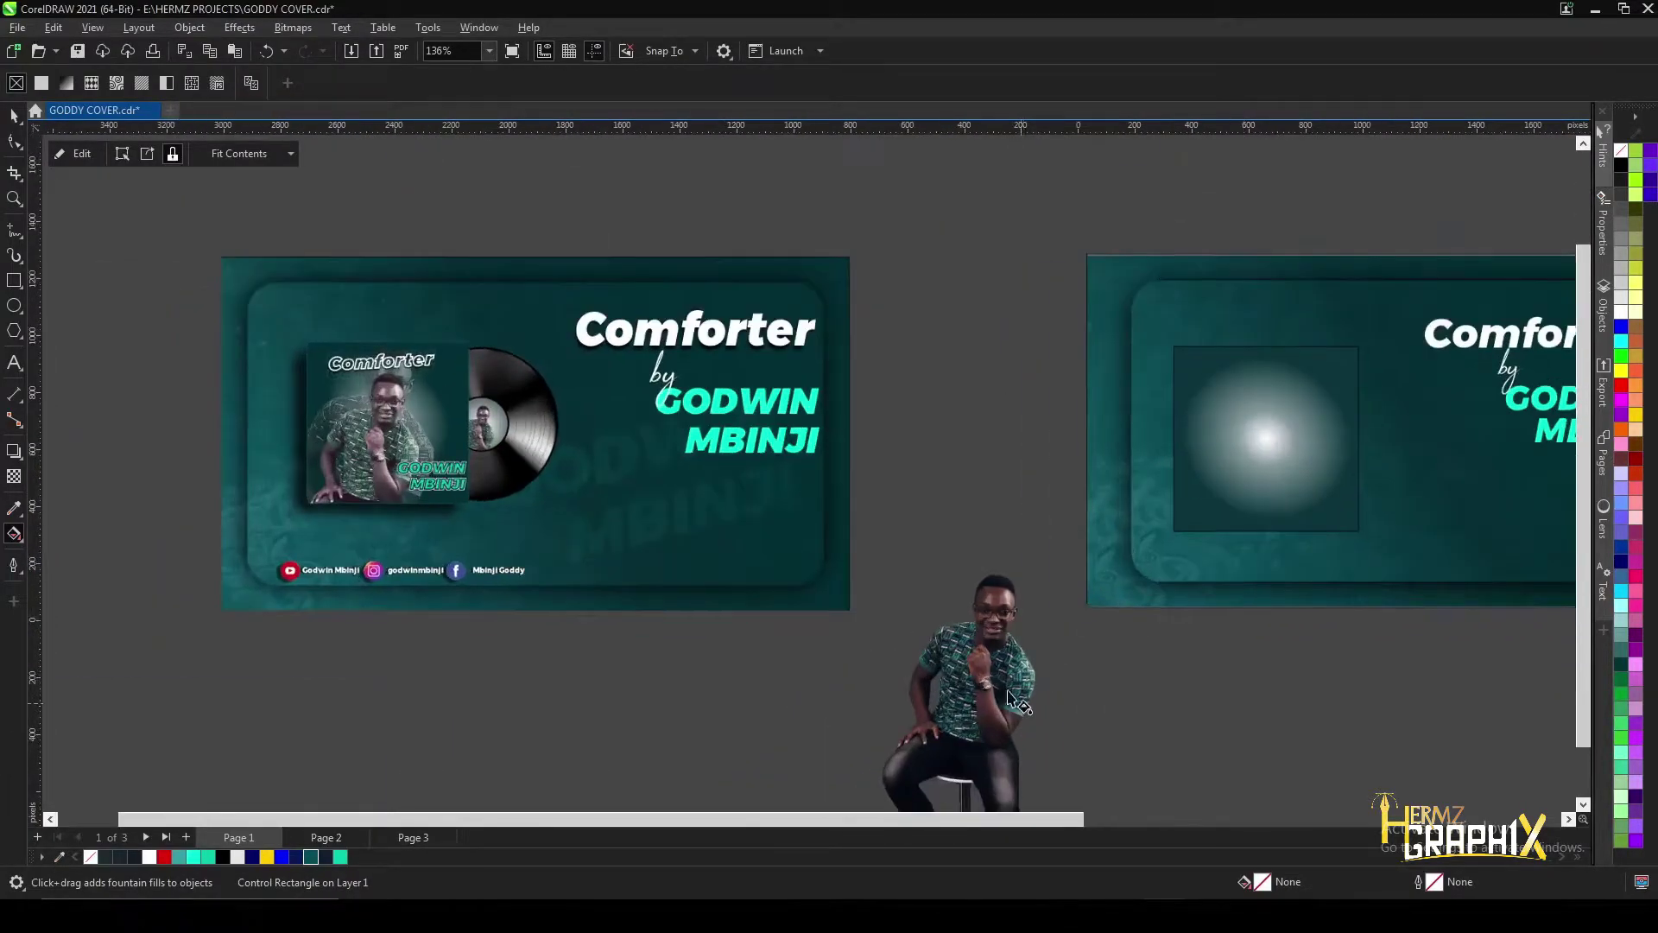
- Select the man's photo and open the Image Adjustment Lab from Effects > Adjust
scroll(1011, 698, up, 1)
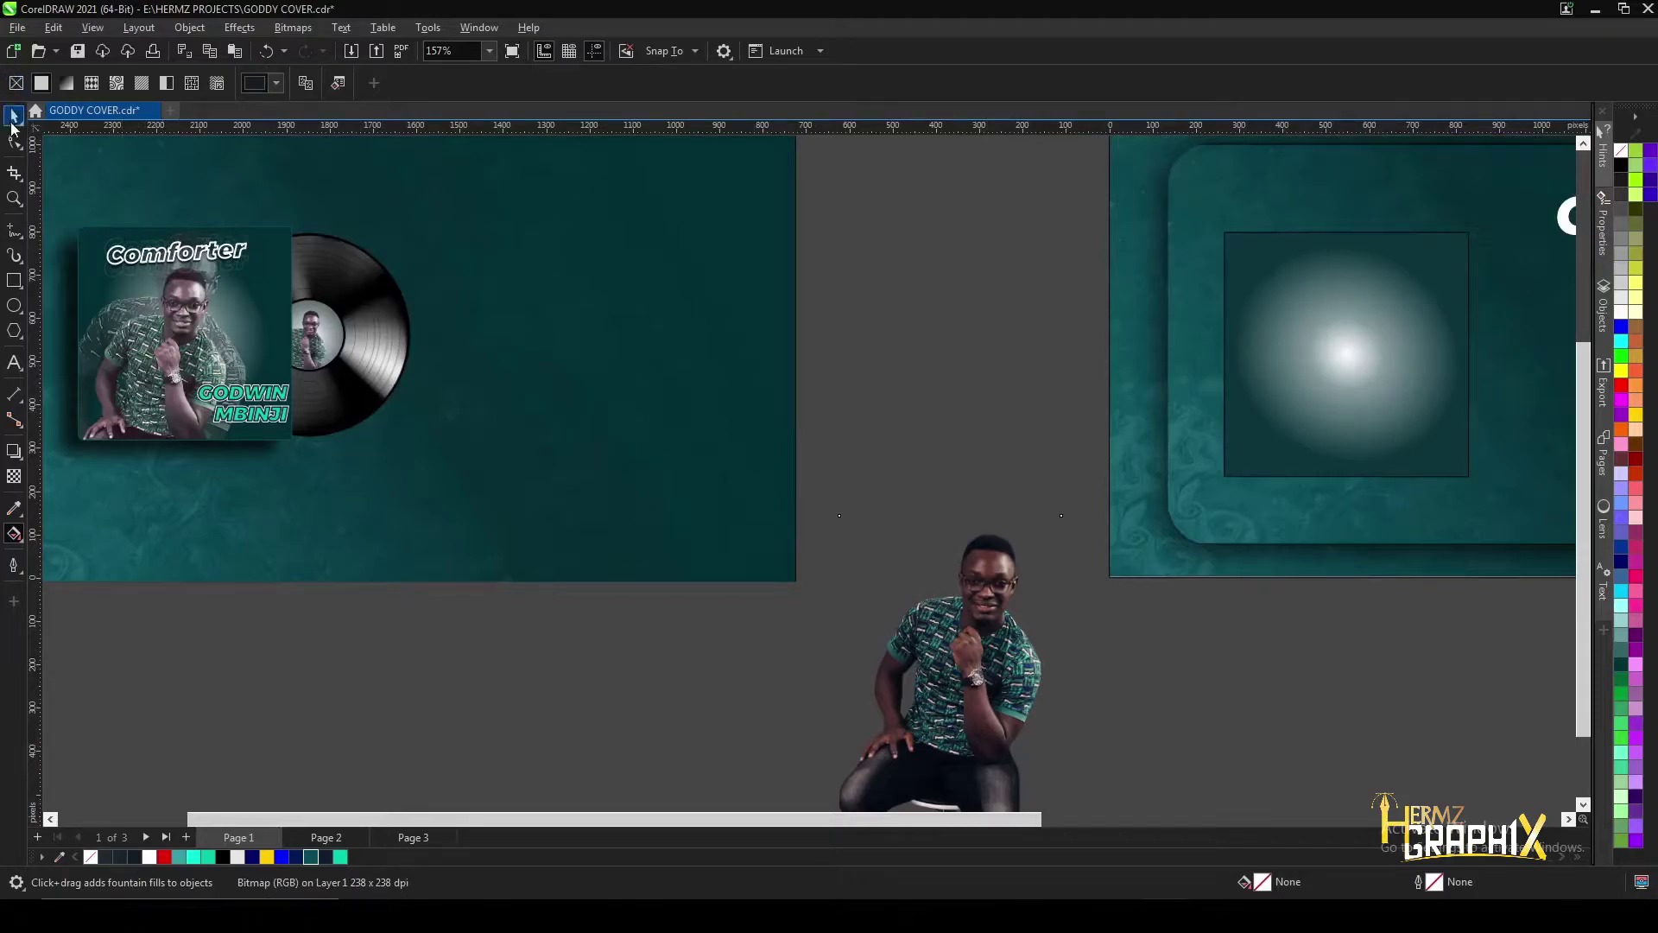
click(13, 115)
scroll(902, 622, down, 3)
scroll(909, 562, up, 5)
click(909, 562)
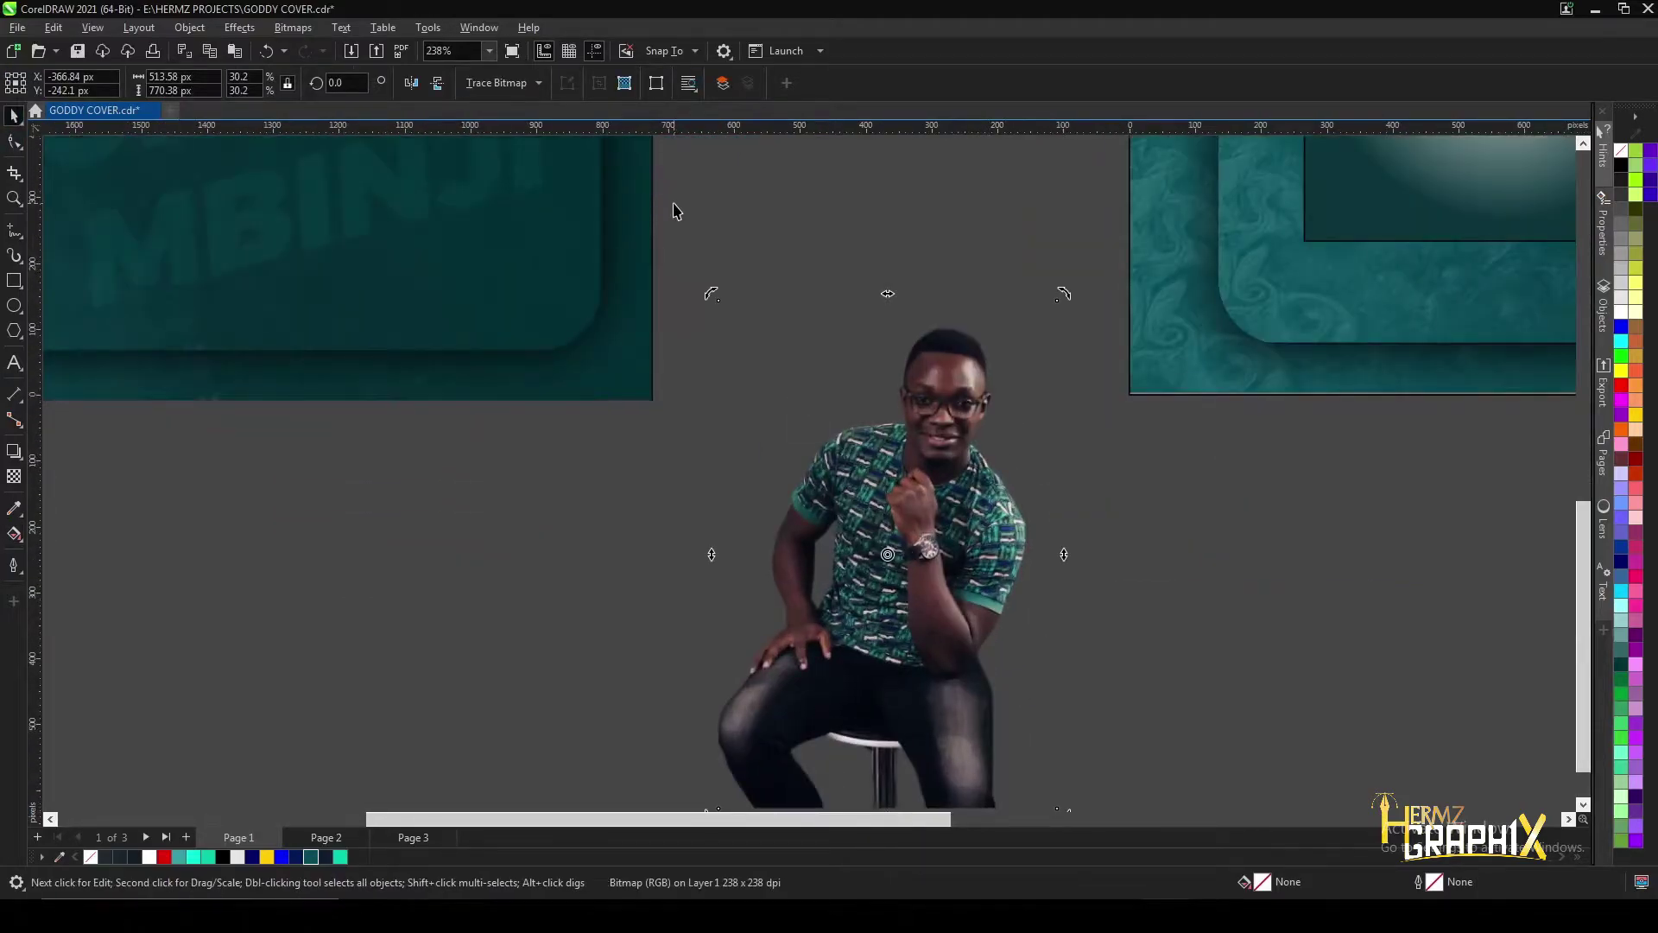
scroll(910, 392, up, 1)
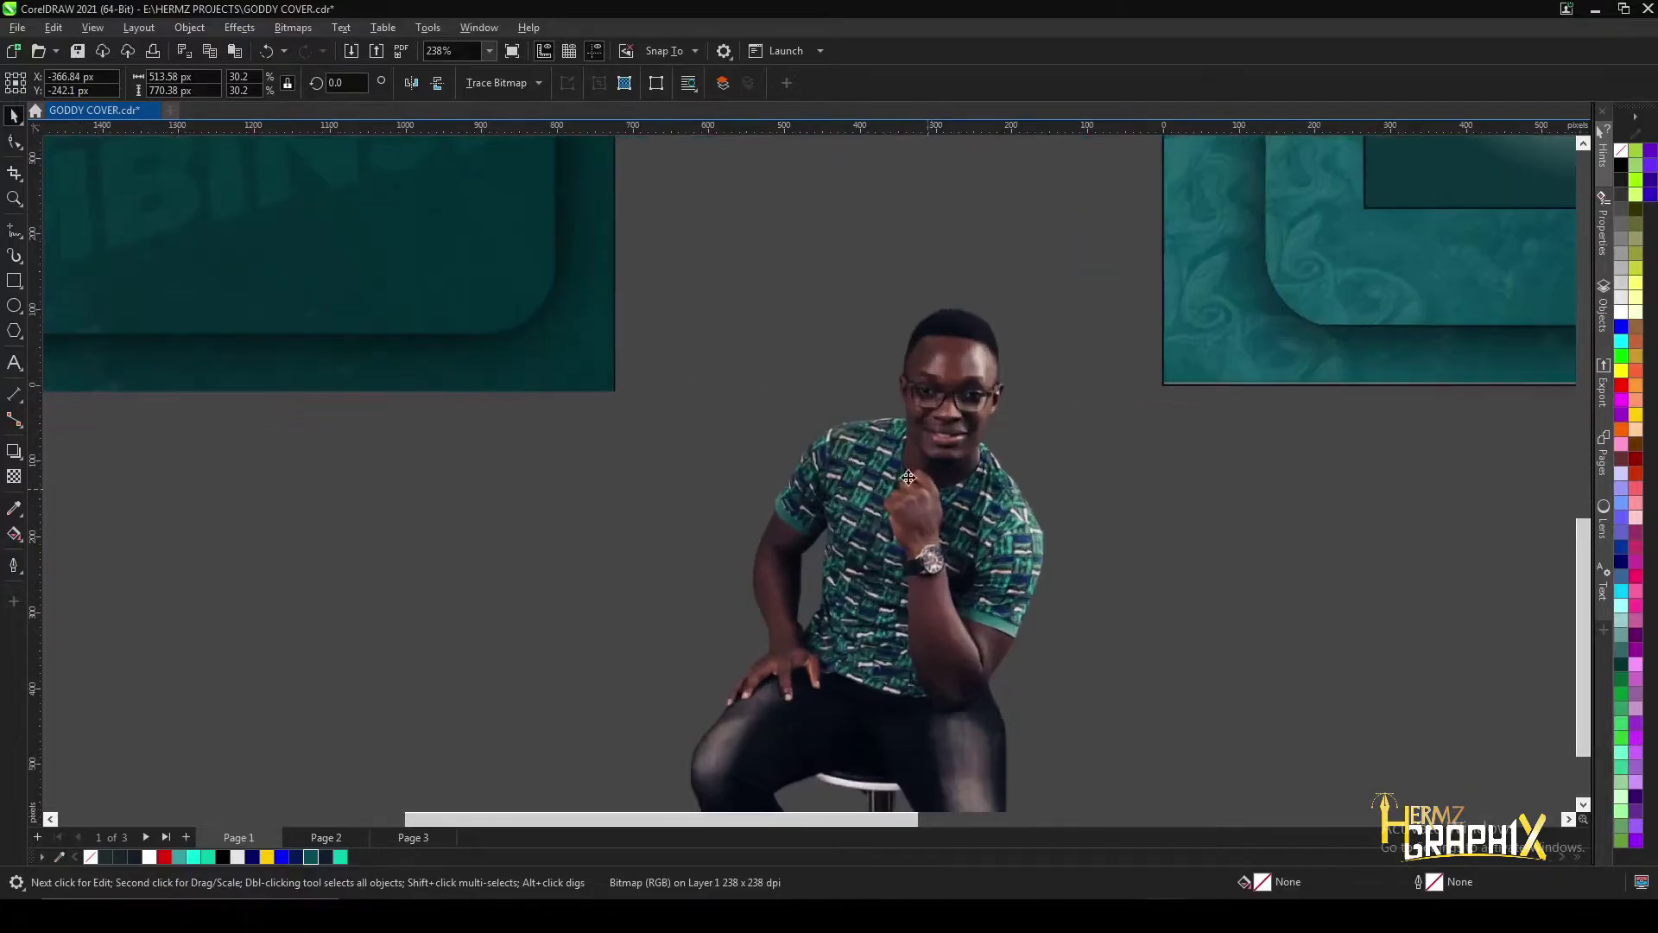
click(239, 29)
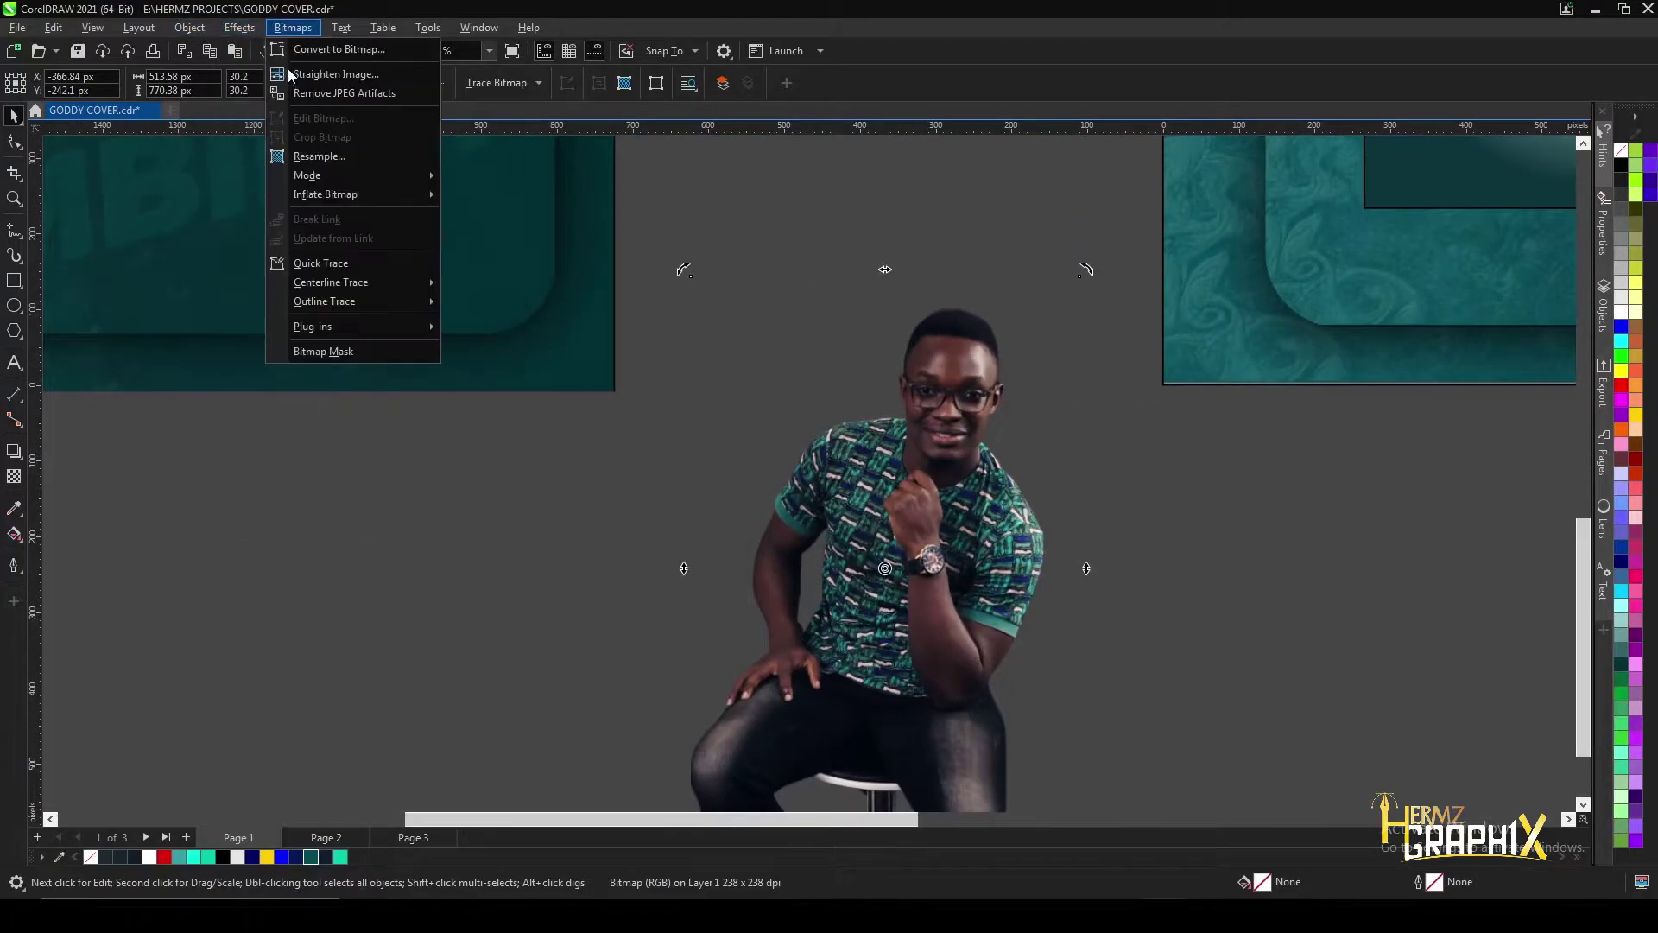
mouse_move(259, 93)
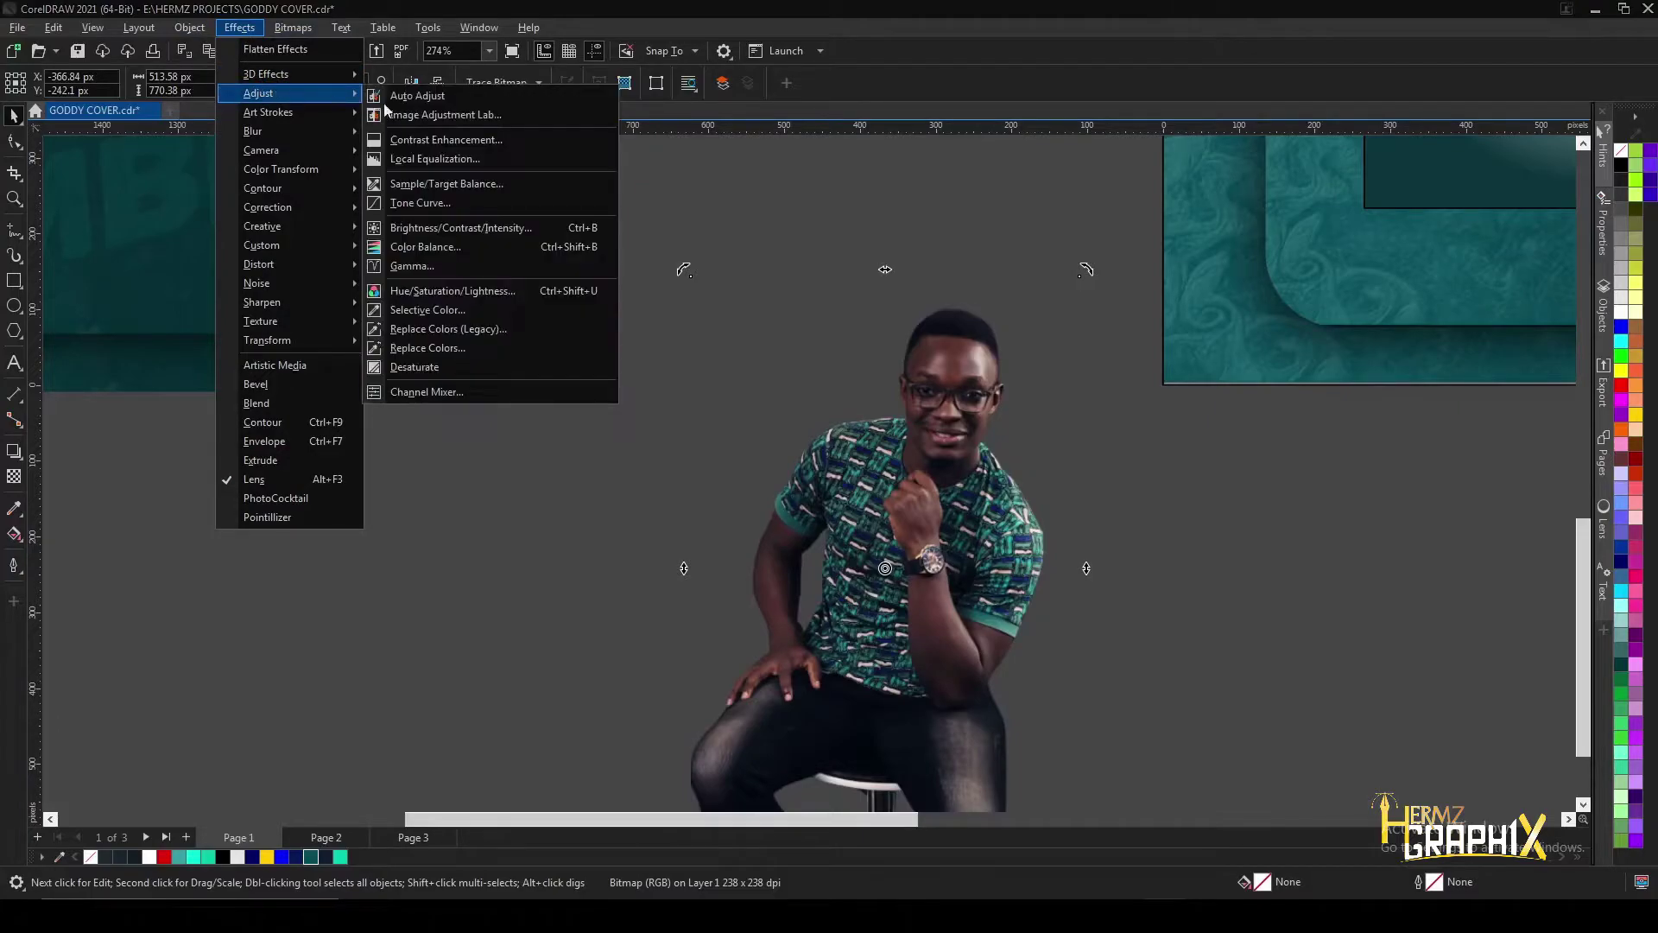
click(421, 113)
scroll(873, 334, down, 5)
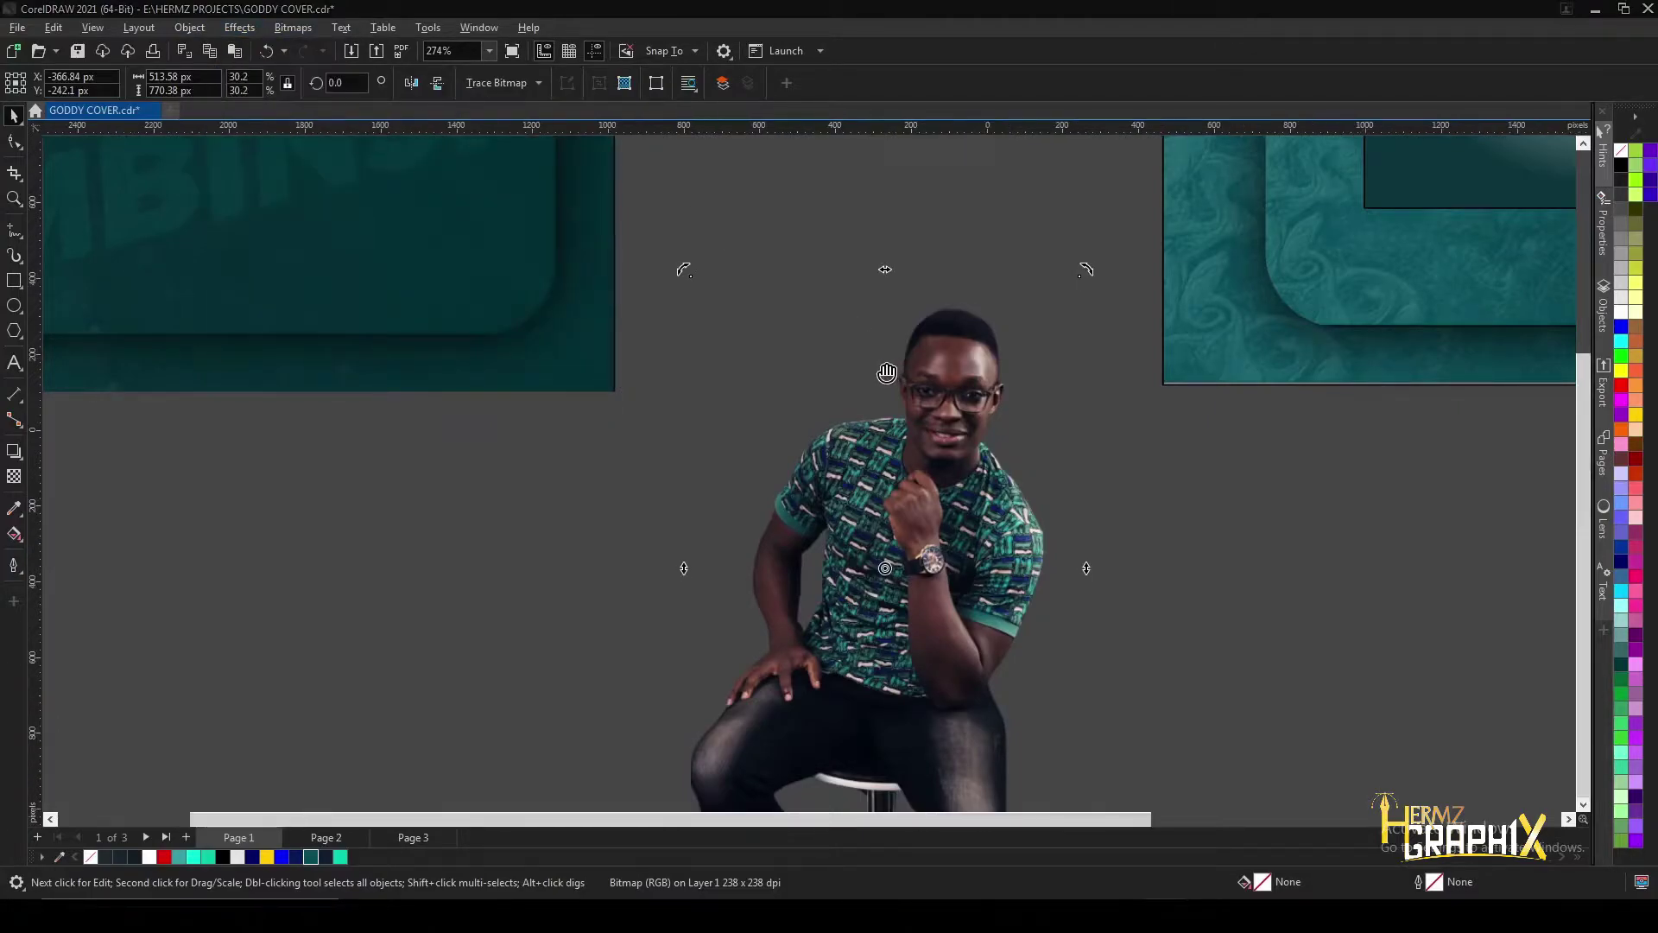
- Set midtones 13, saturation -22, contrast -6 and highlights -4, and apply
click(523, 210)
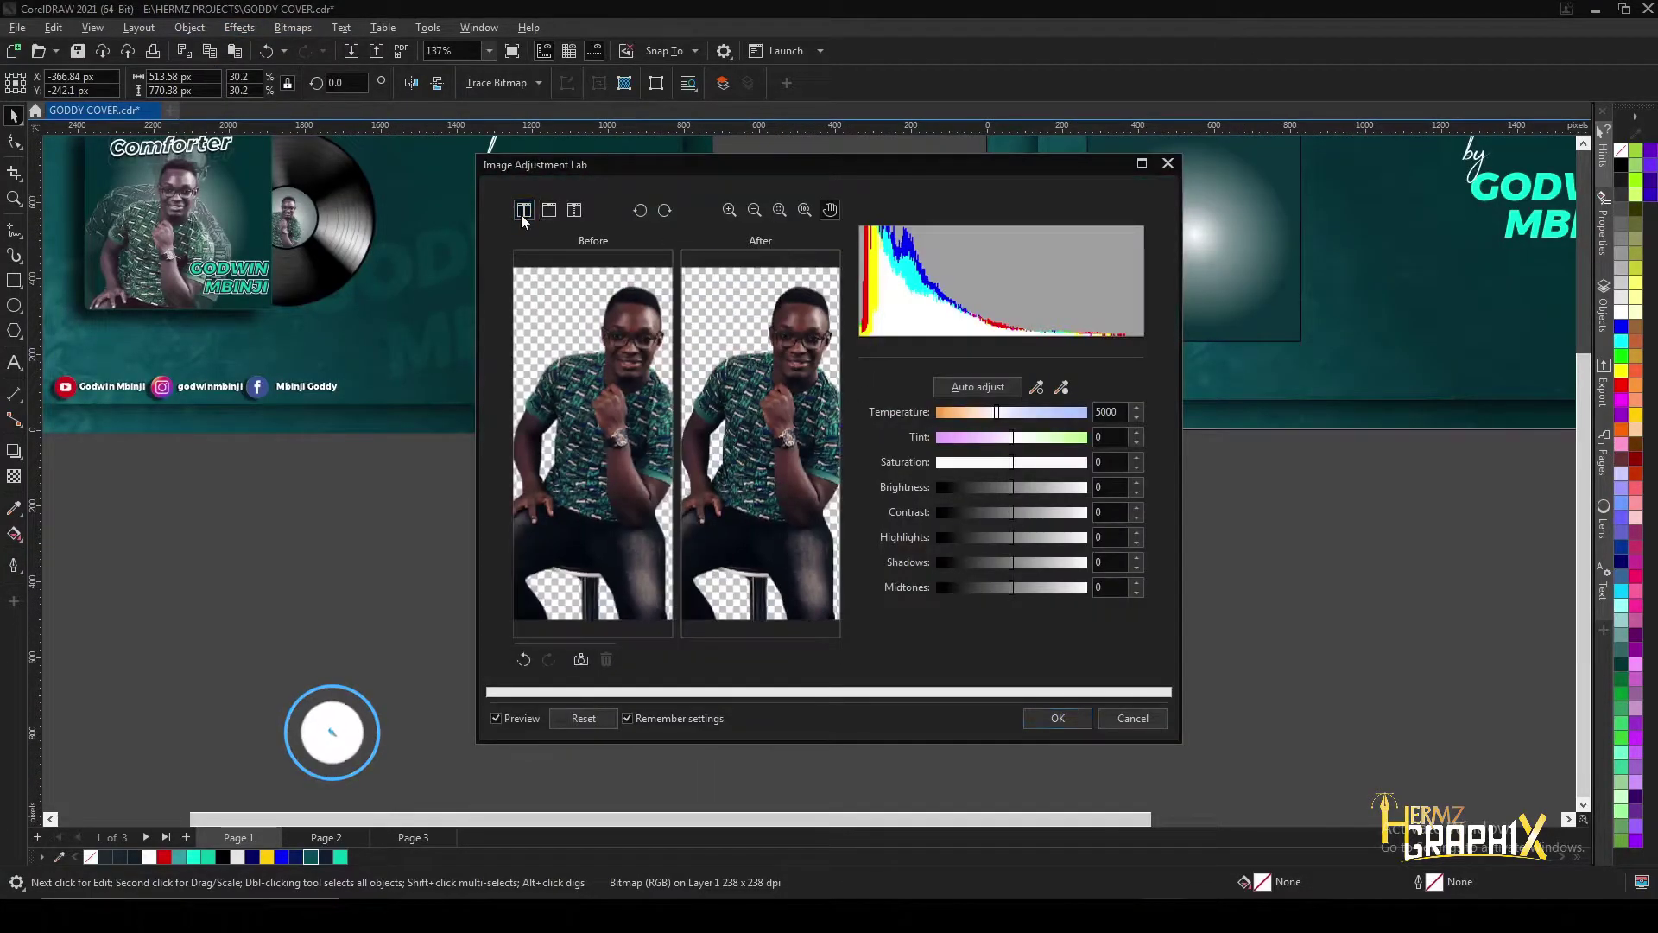
drag(820, 381, 837, 396)
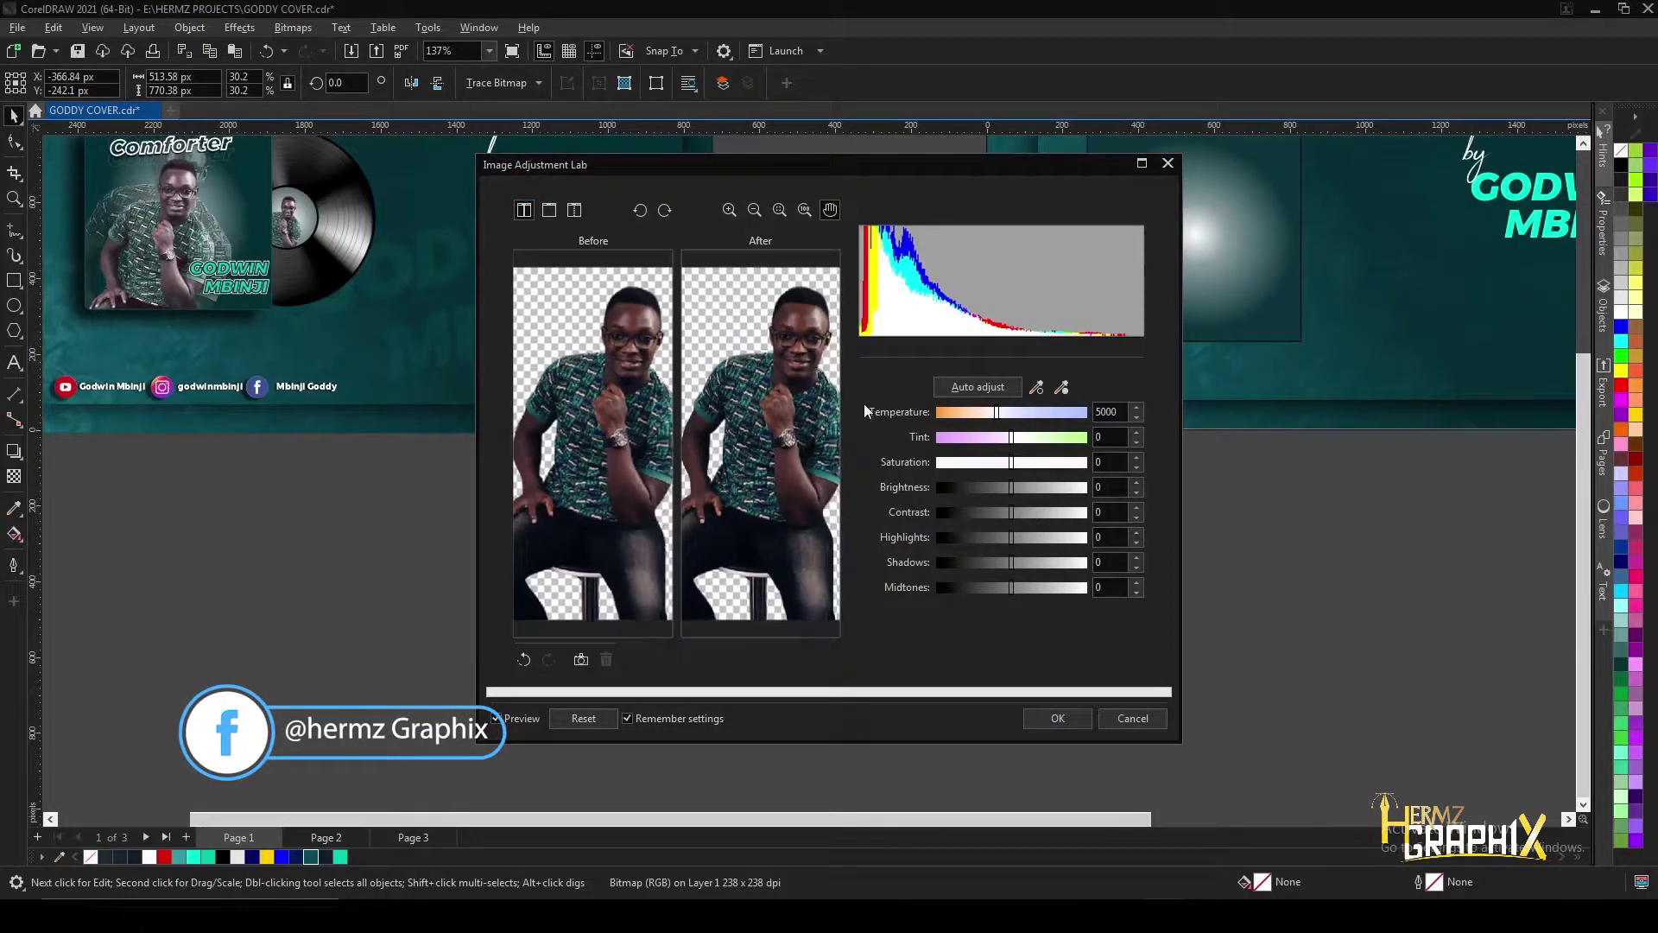
drag(1013, 588, 1022, 586)
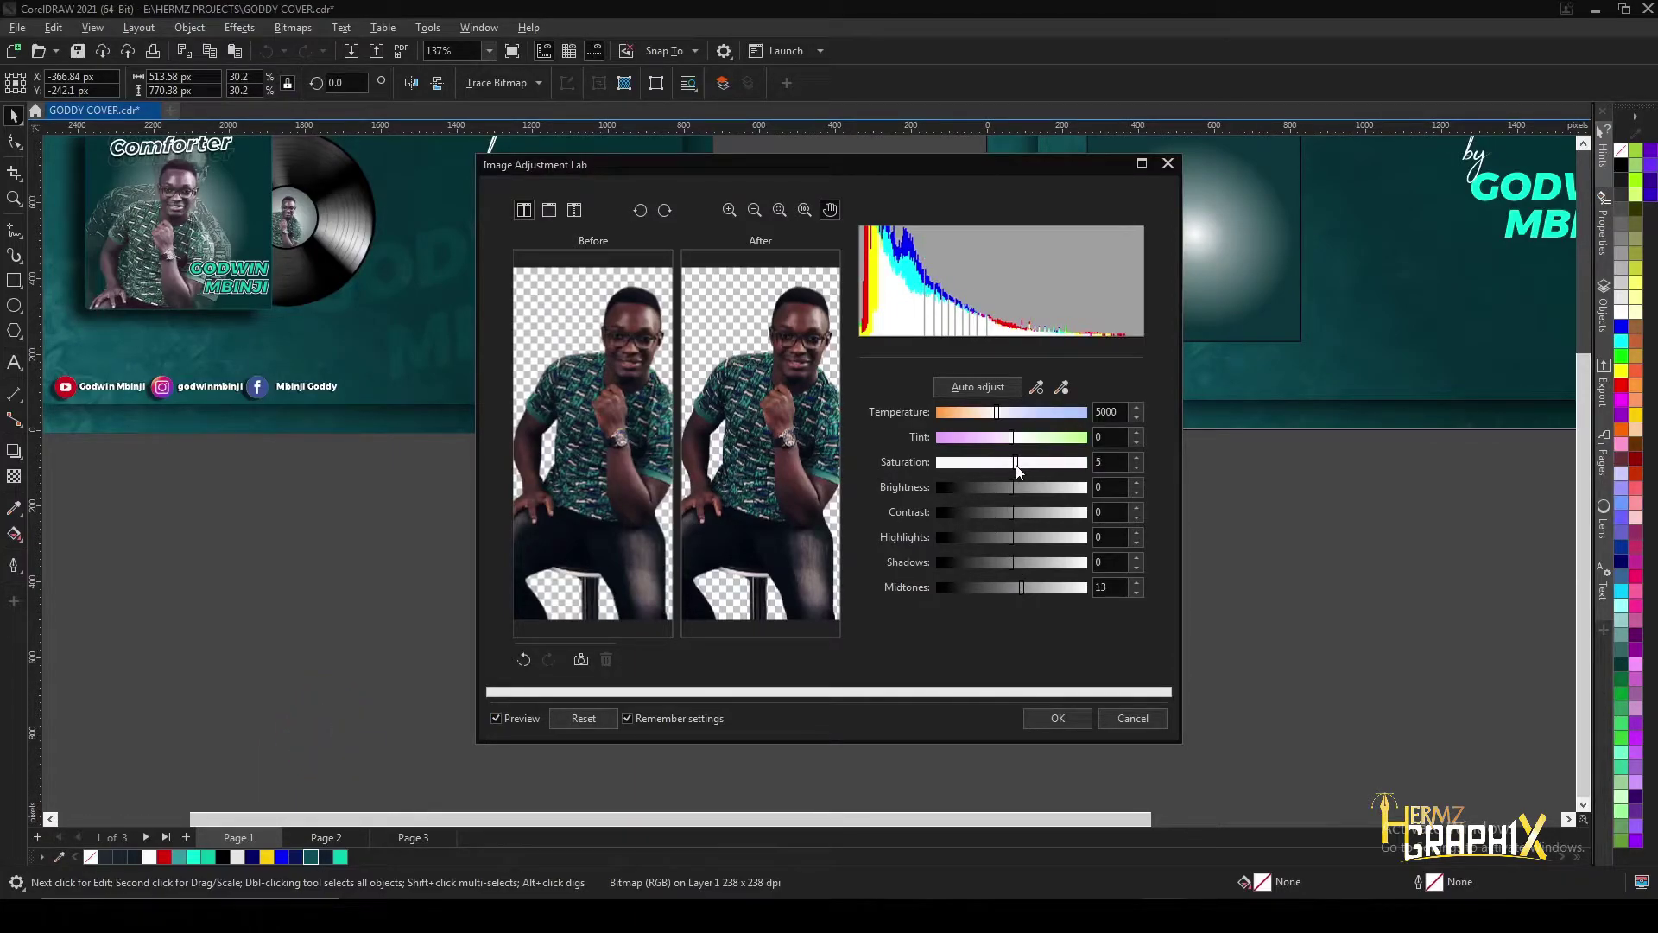
drag(1005, 469, 1001, 470)
drag(1010, 513, 1007, 511)
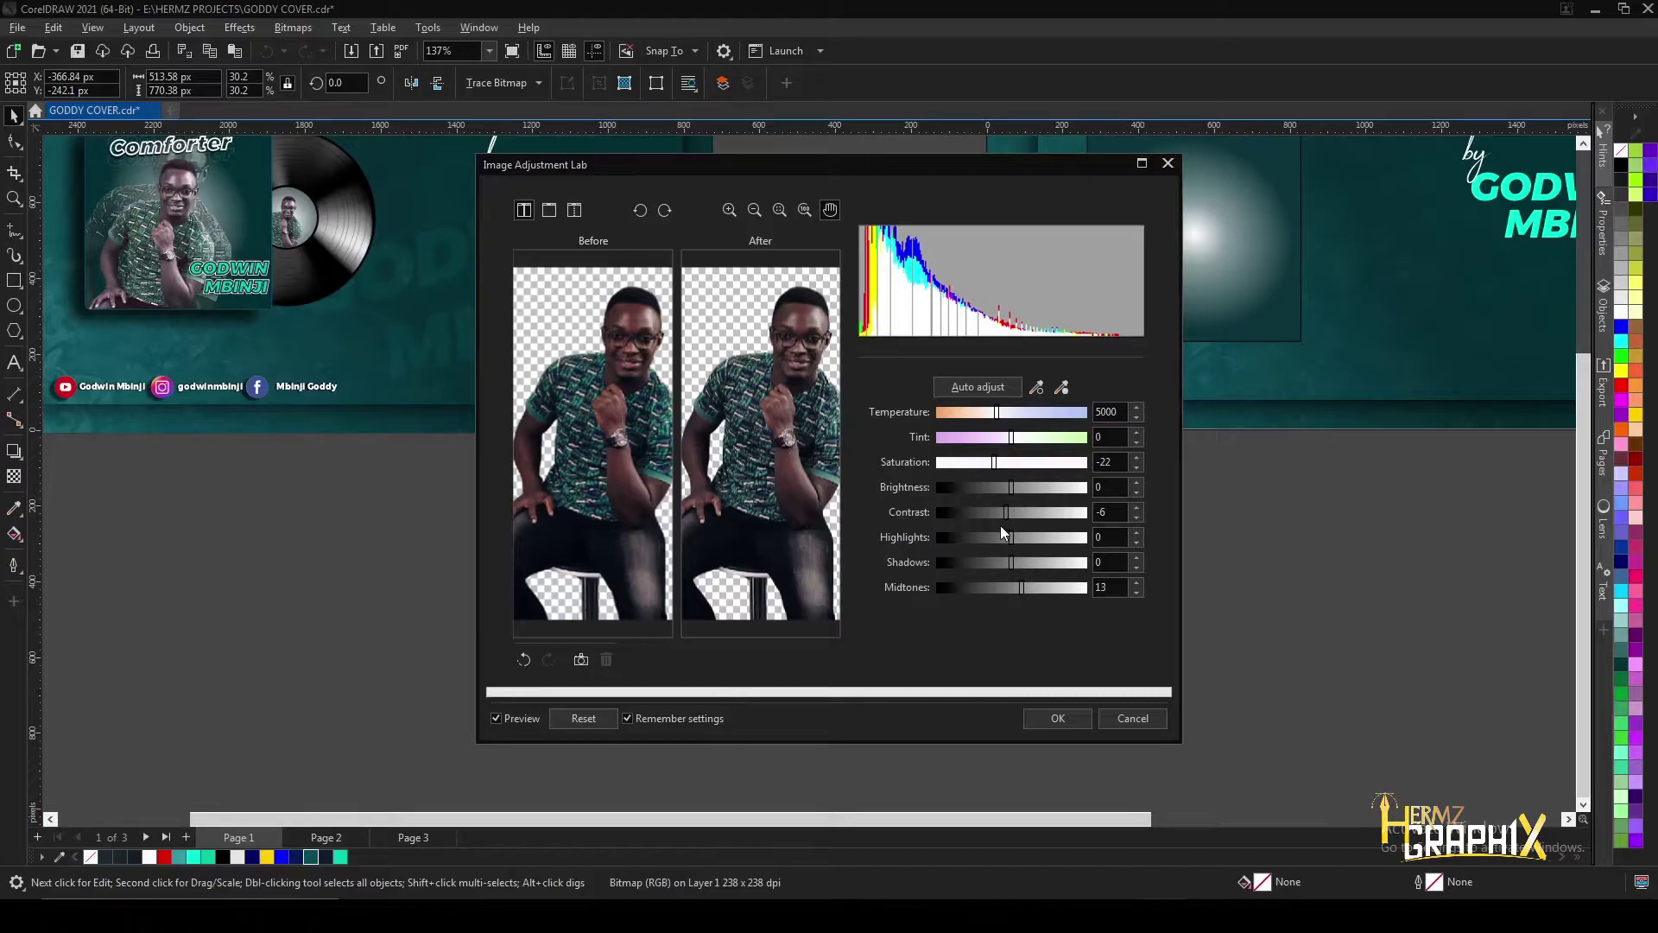
drag(1012, 536, 1008, 536)
click(1024, 717)
- Open Replace Colors, reset its settings and sample the shirt's grey-green colour
scroll(859, 475, up, 1)
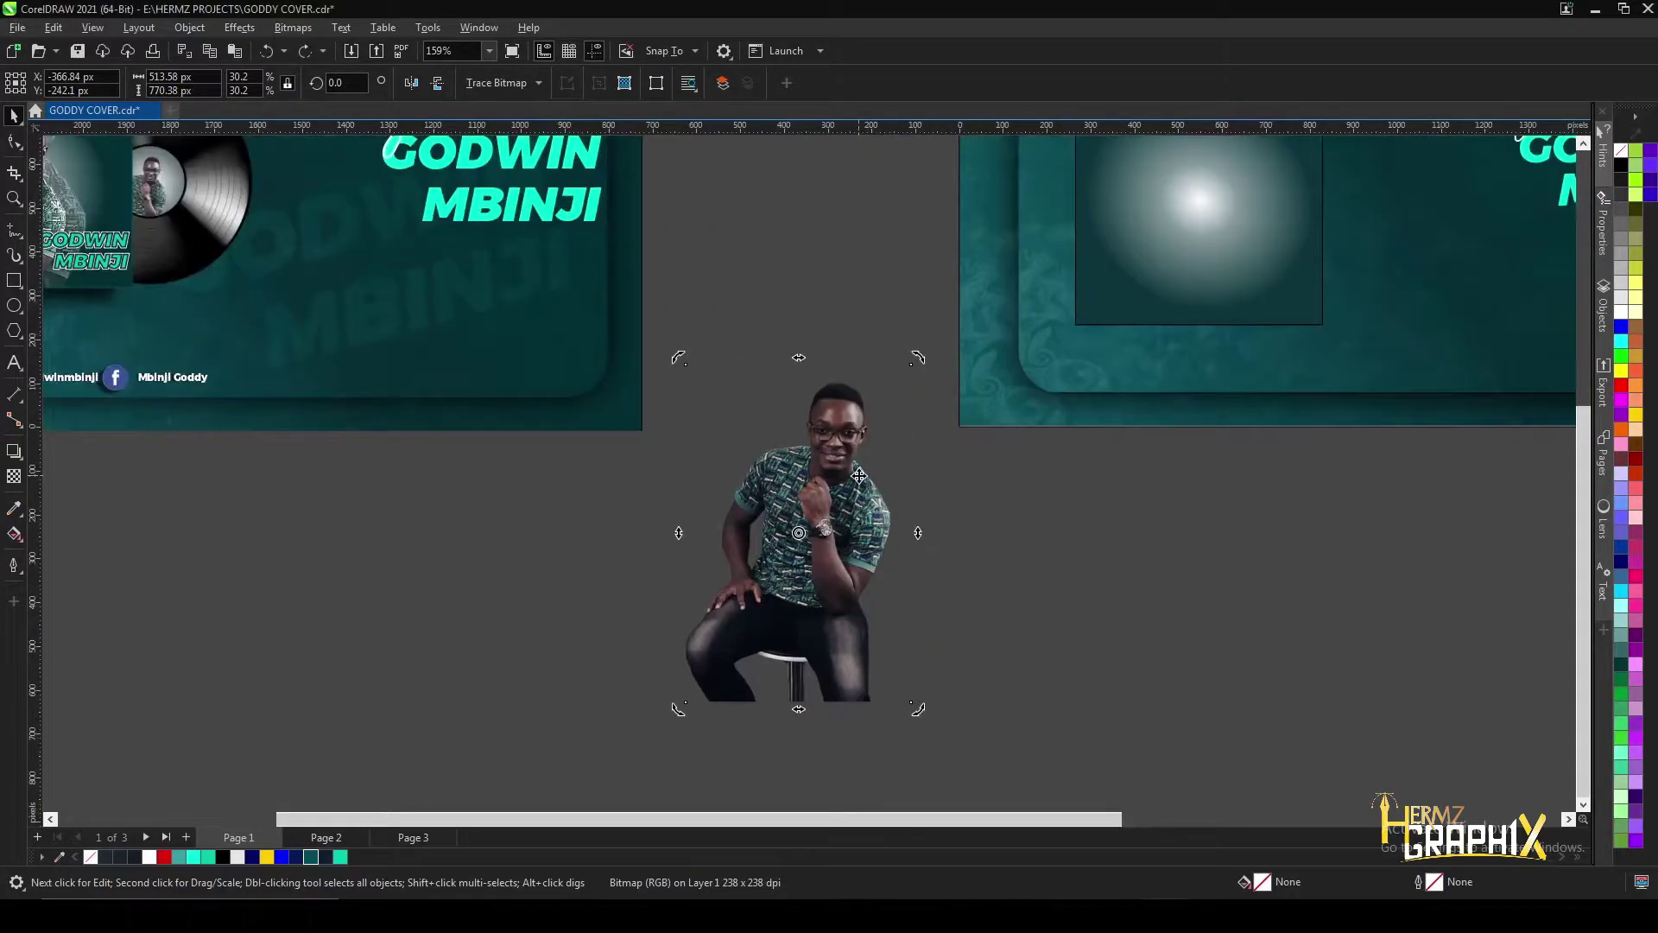
click(239, 28)
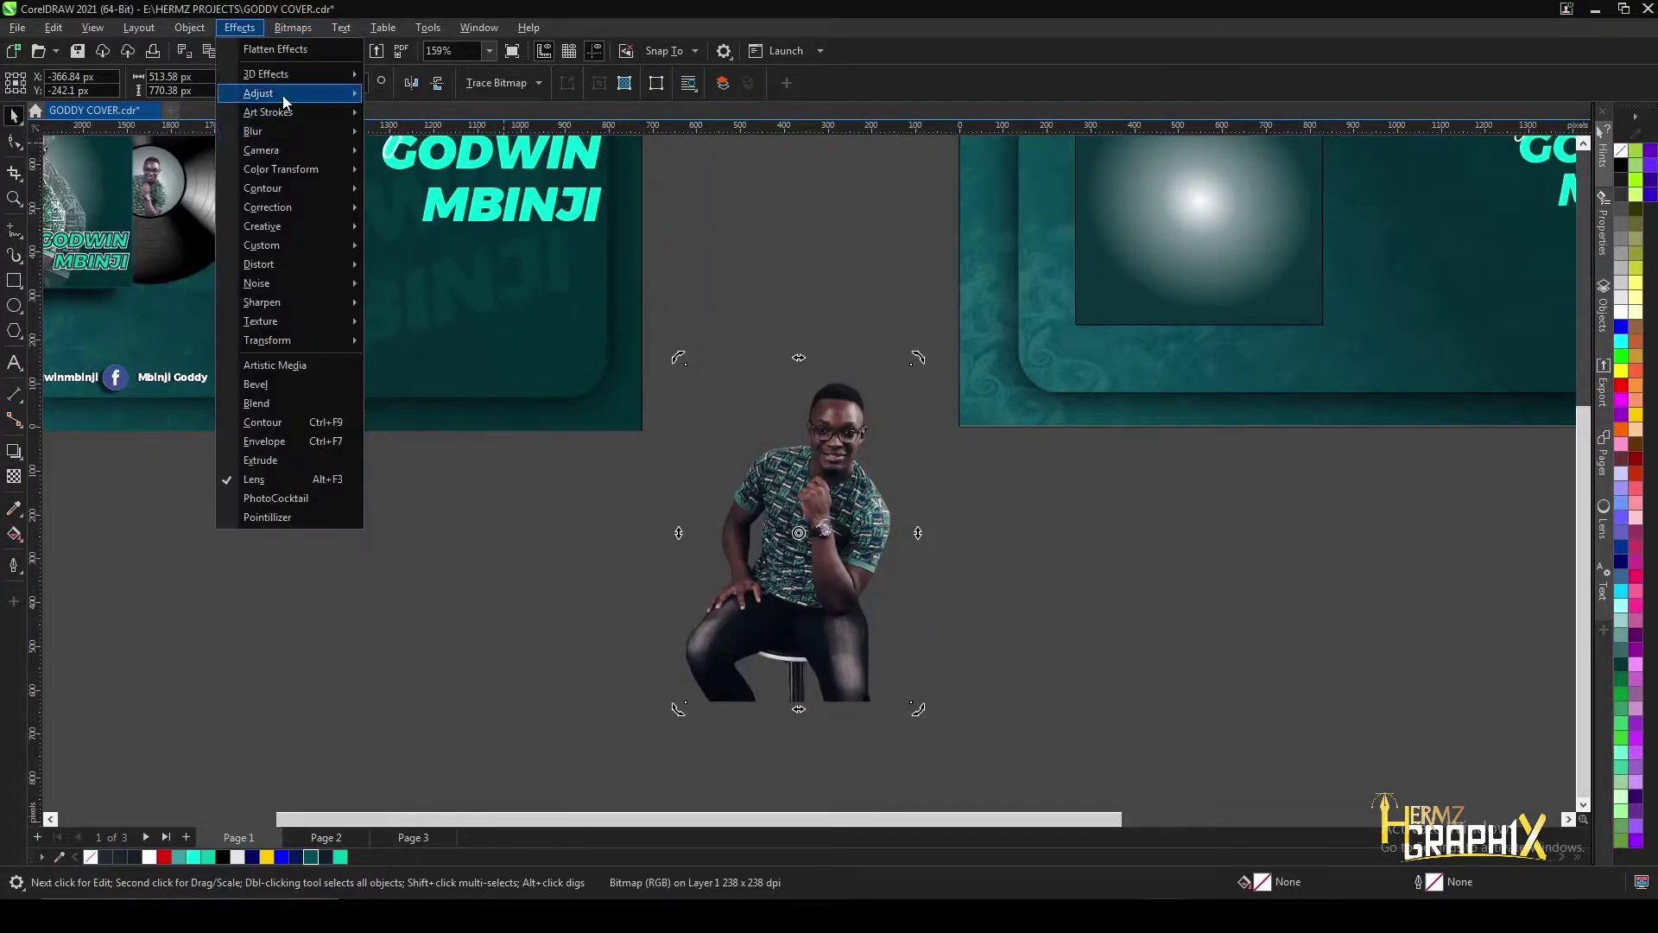
mouse_move(296, 94)
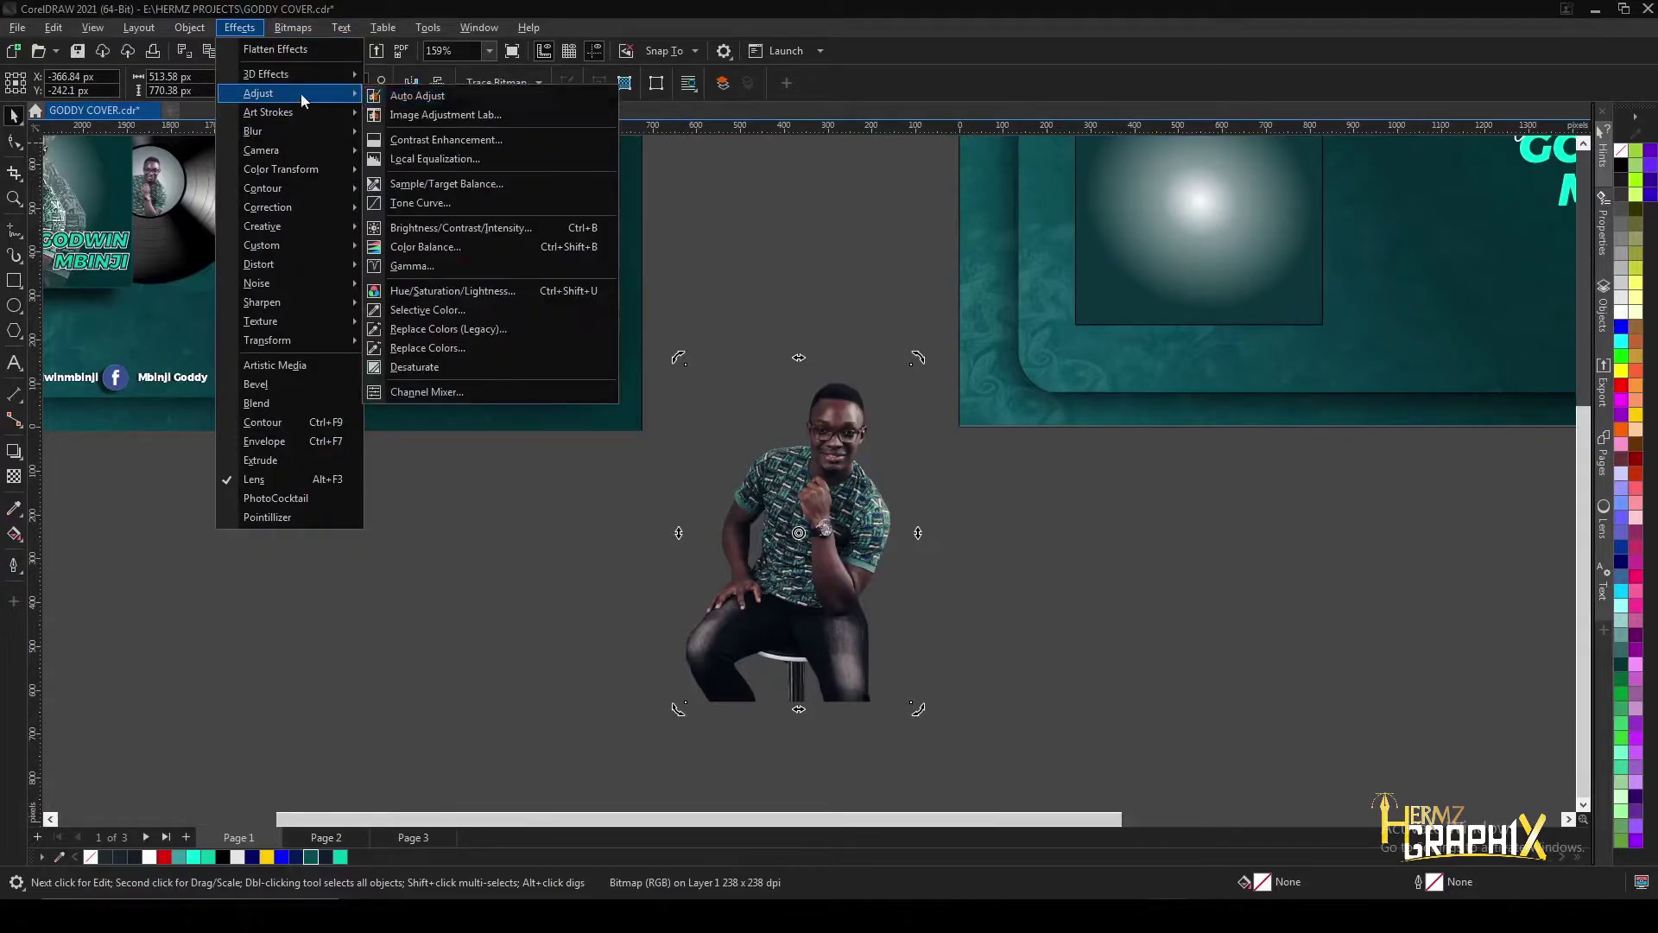
click(446, 349)
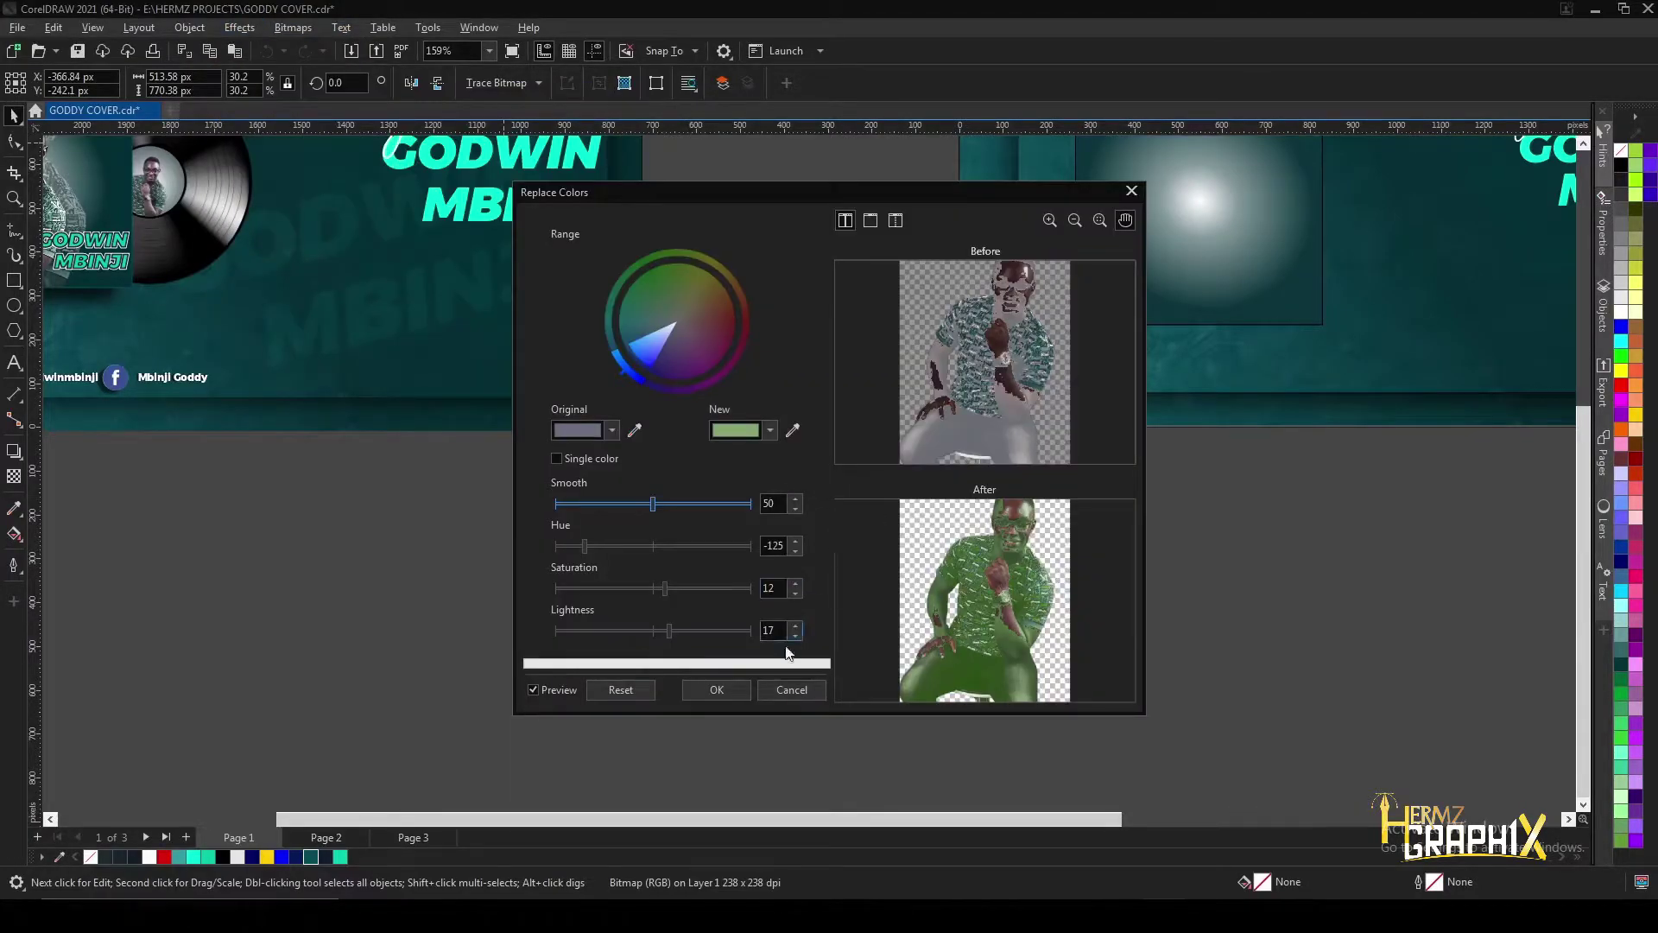
click(628, 691)
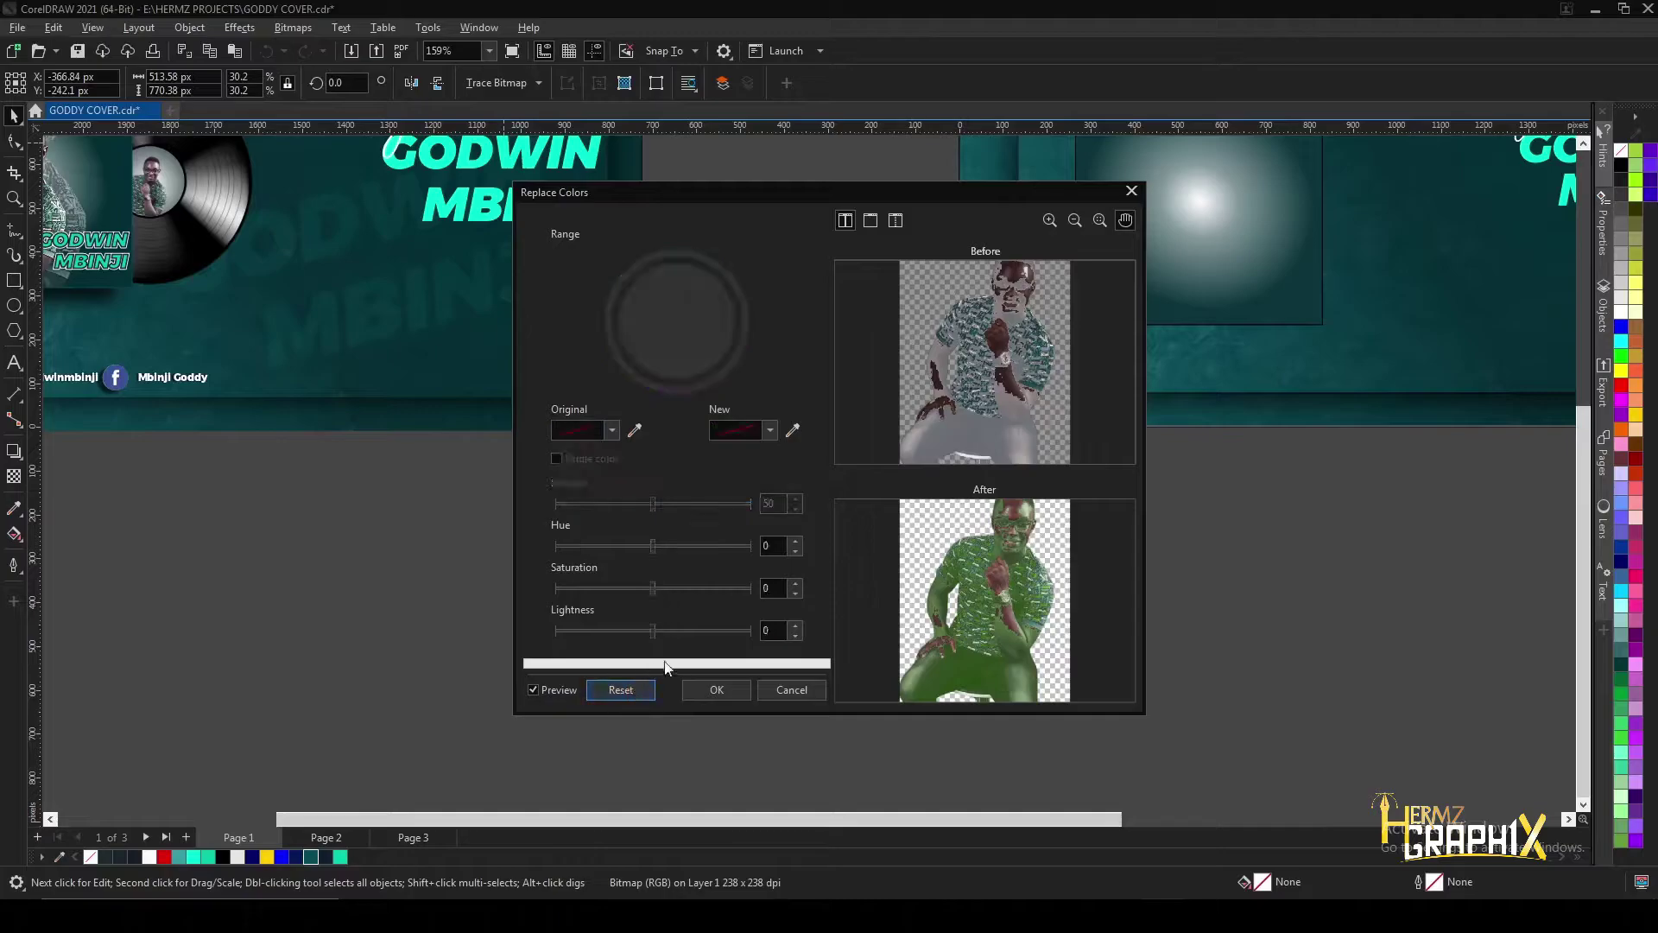
scroll(1019, 527, up, 3)
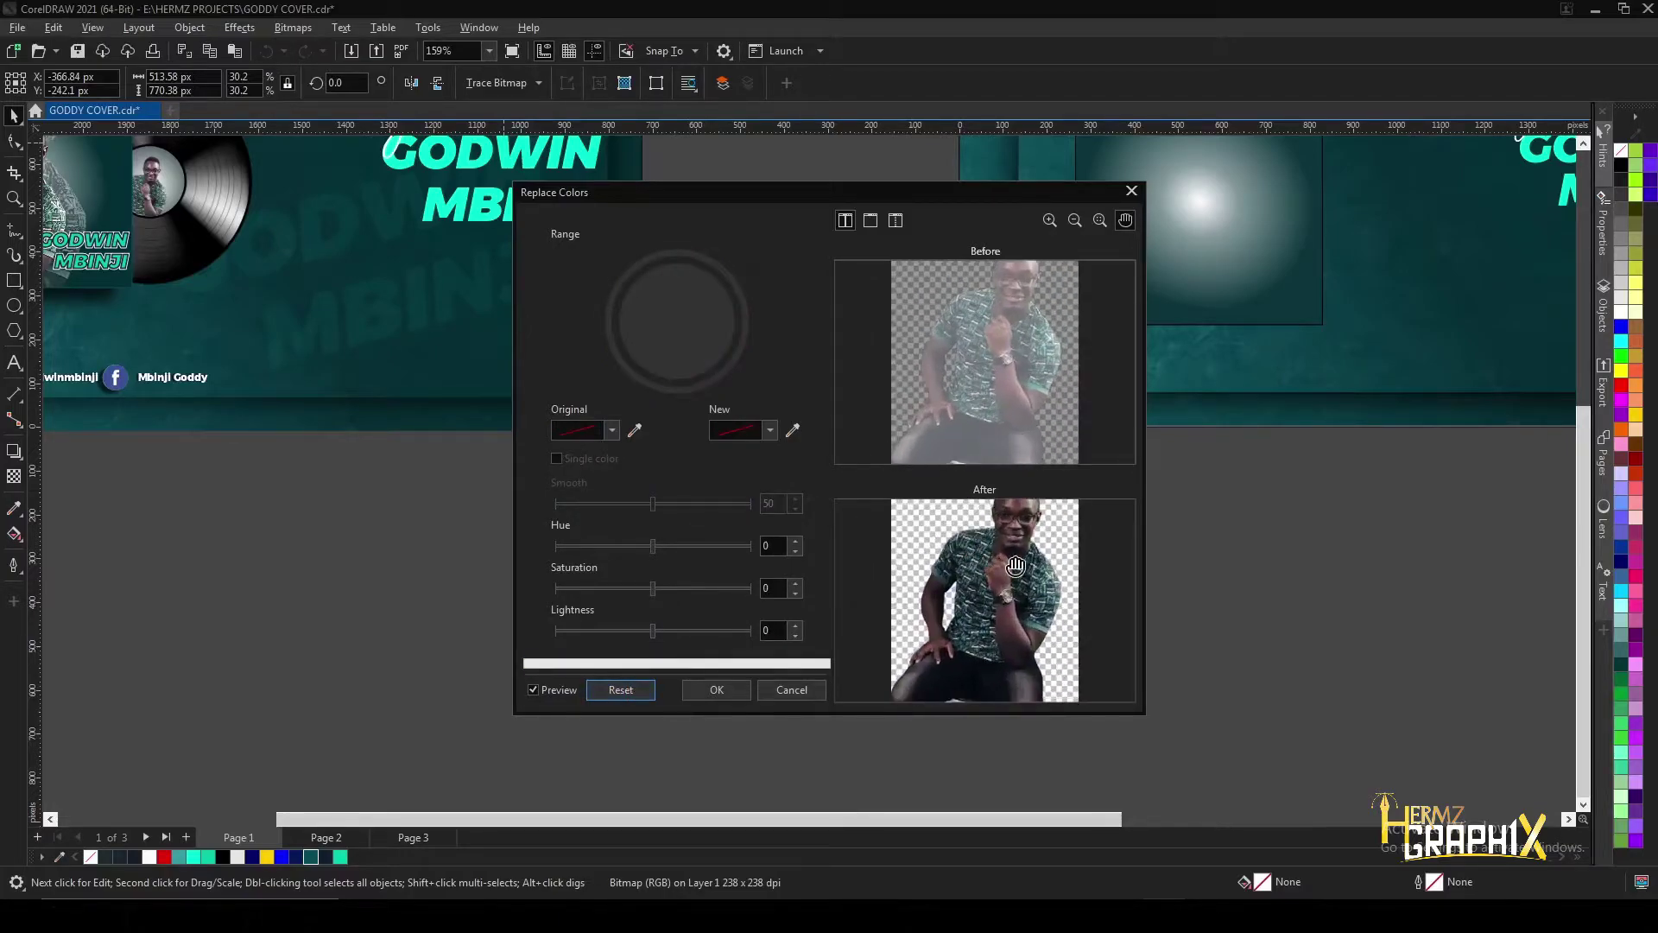
scroll(1033, 530, up, 1)
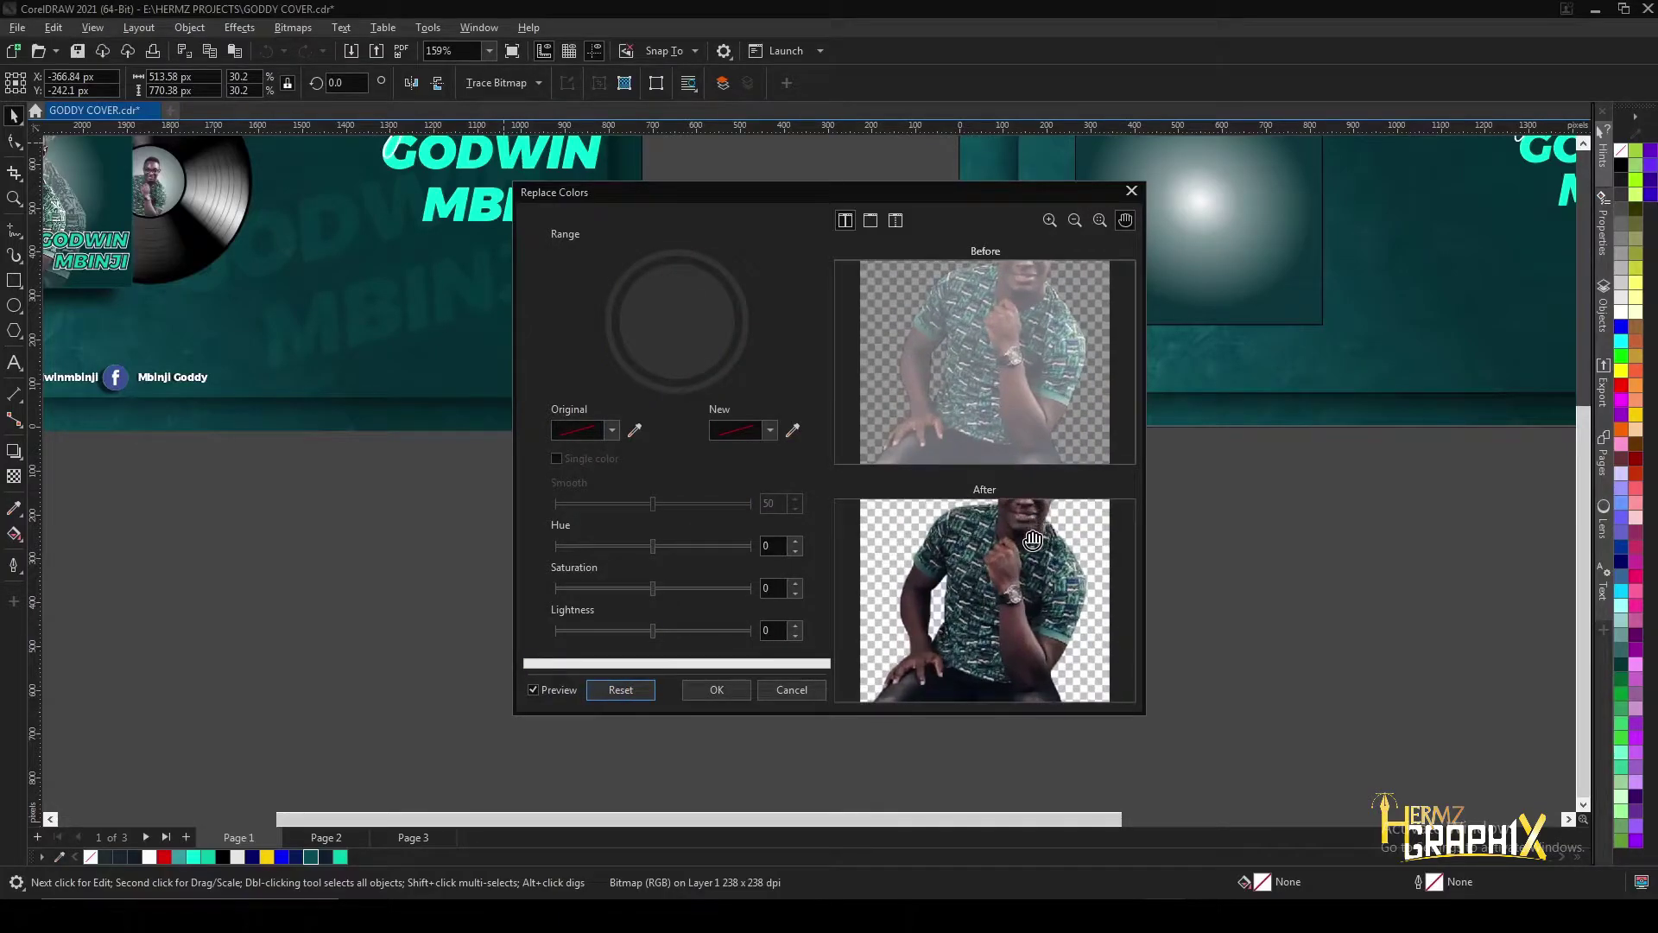
scroll(1034, 541, down, 1)
click(634, 432)
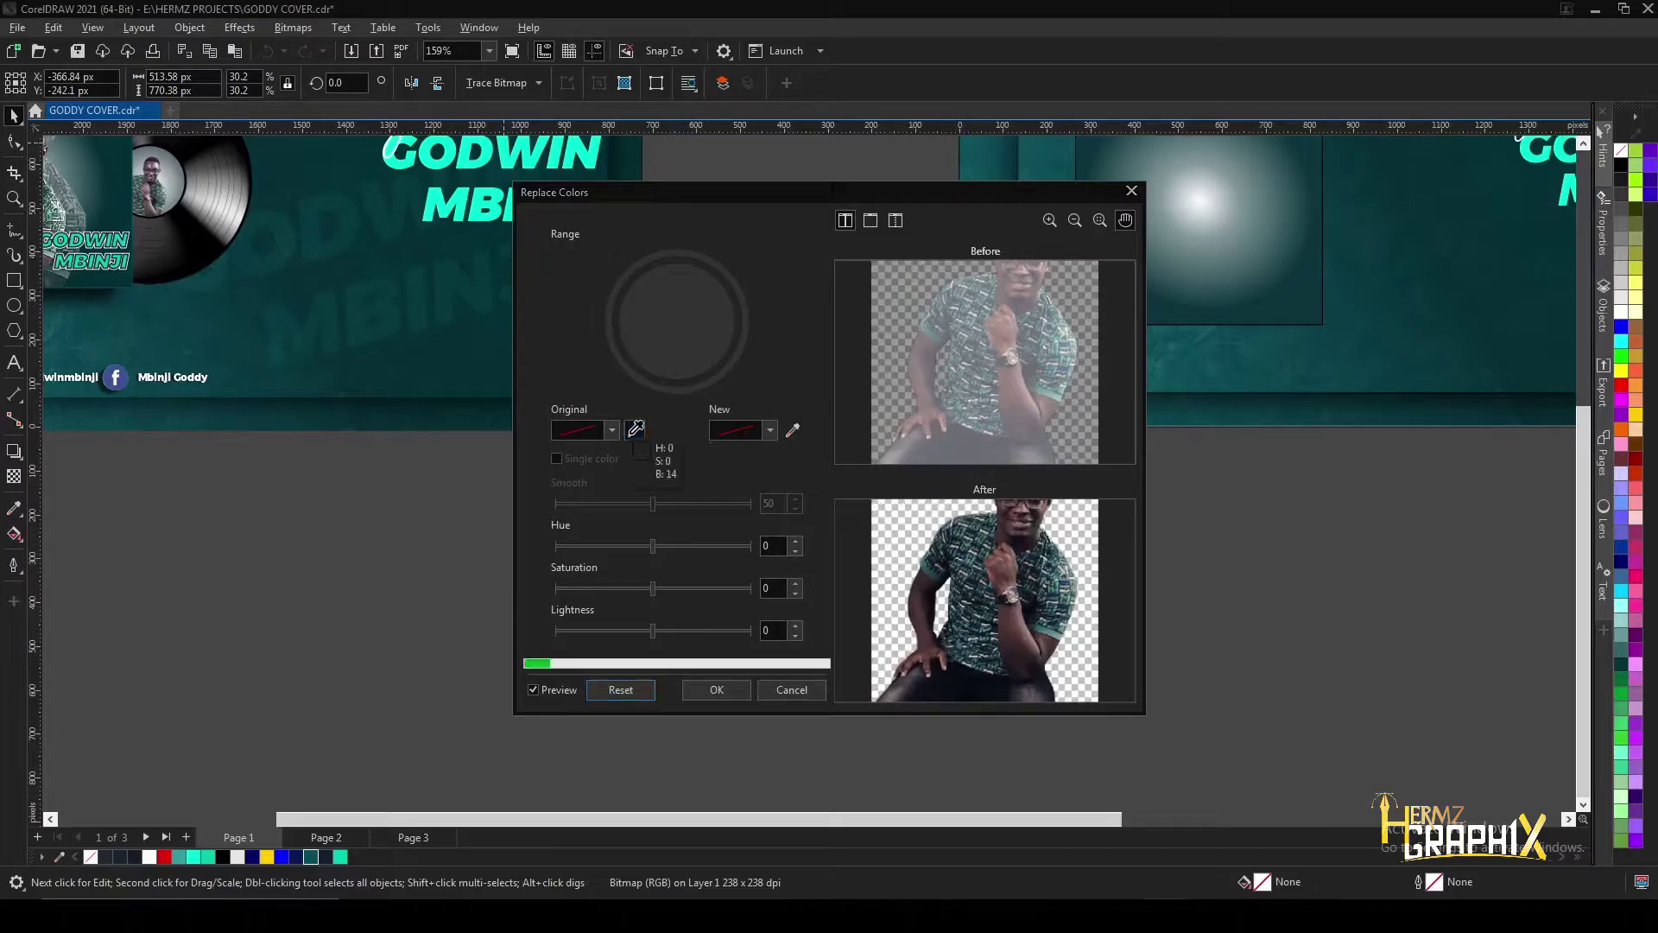
click(976, 340)
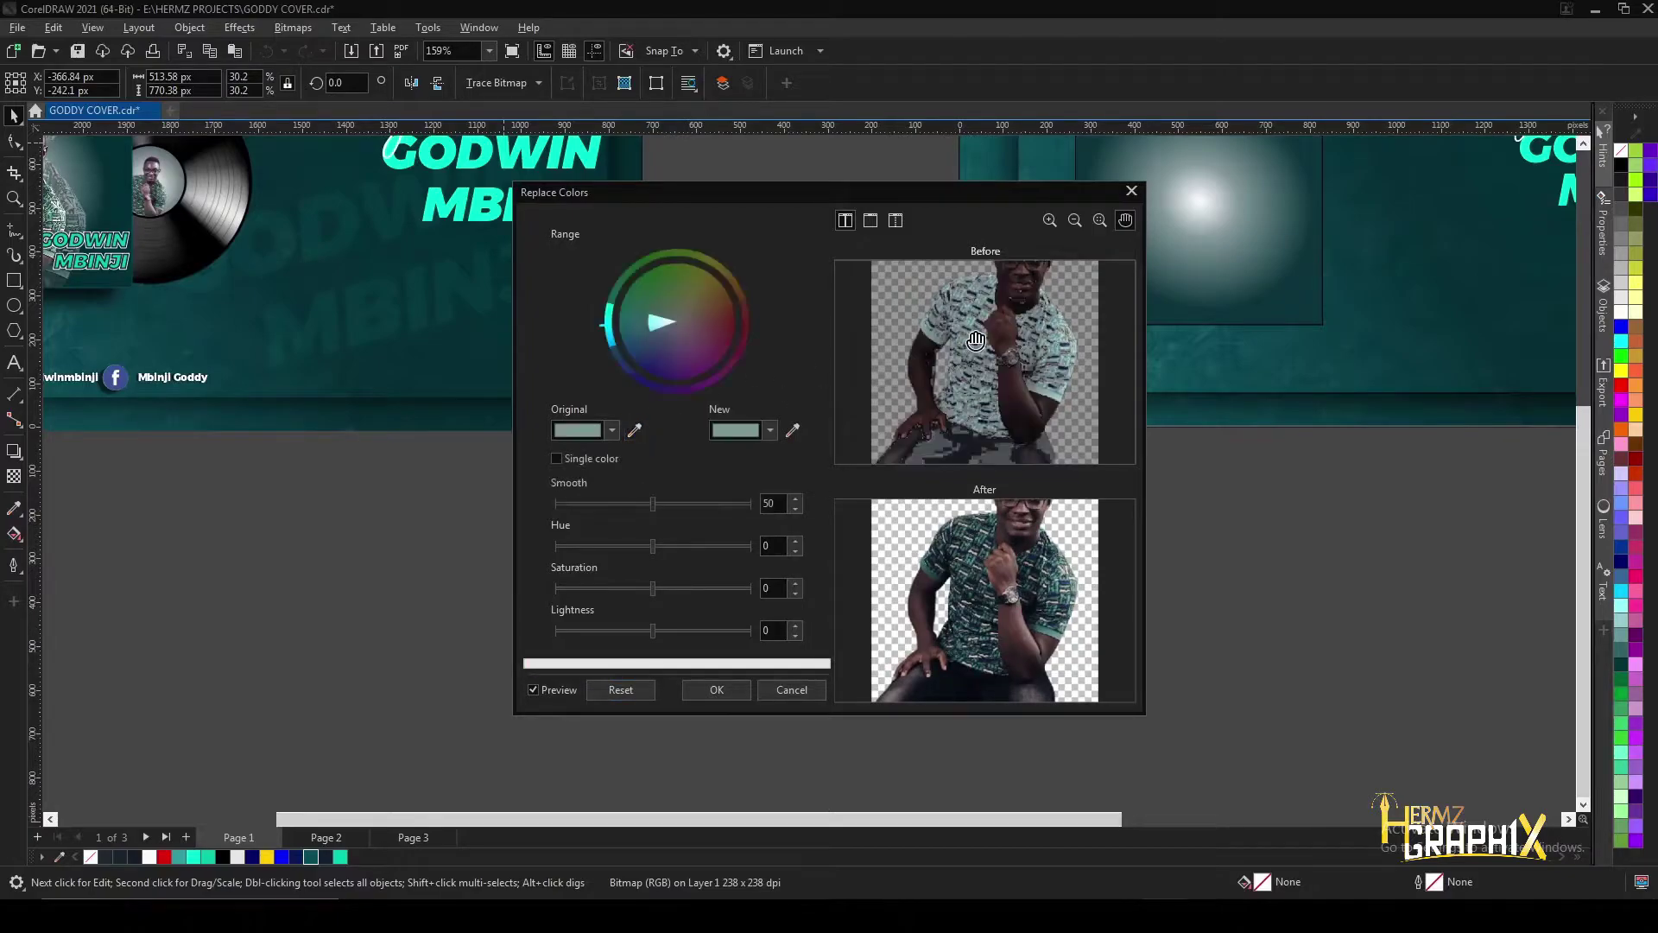
- Choose a bright teal as the new colour and apply the replacement to the shirt
click(772, 431)
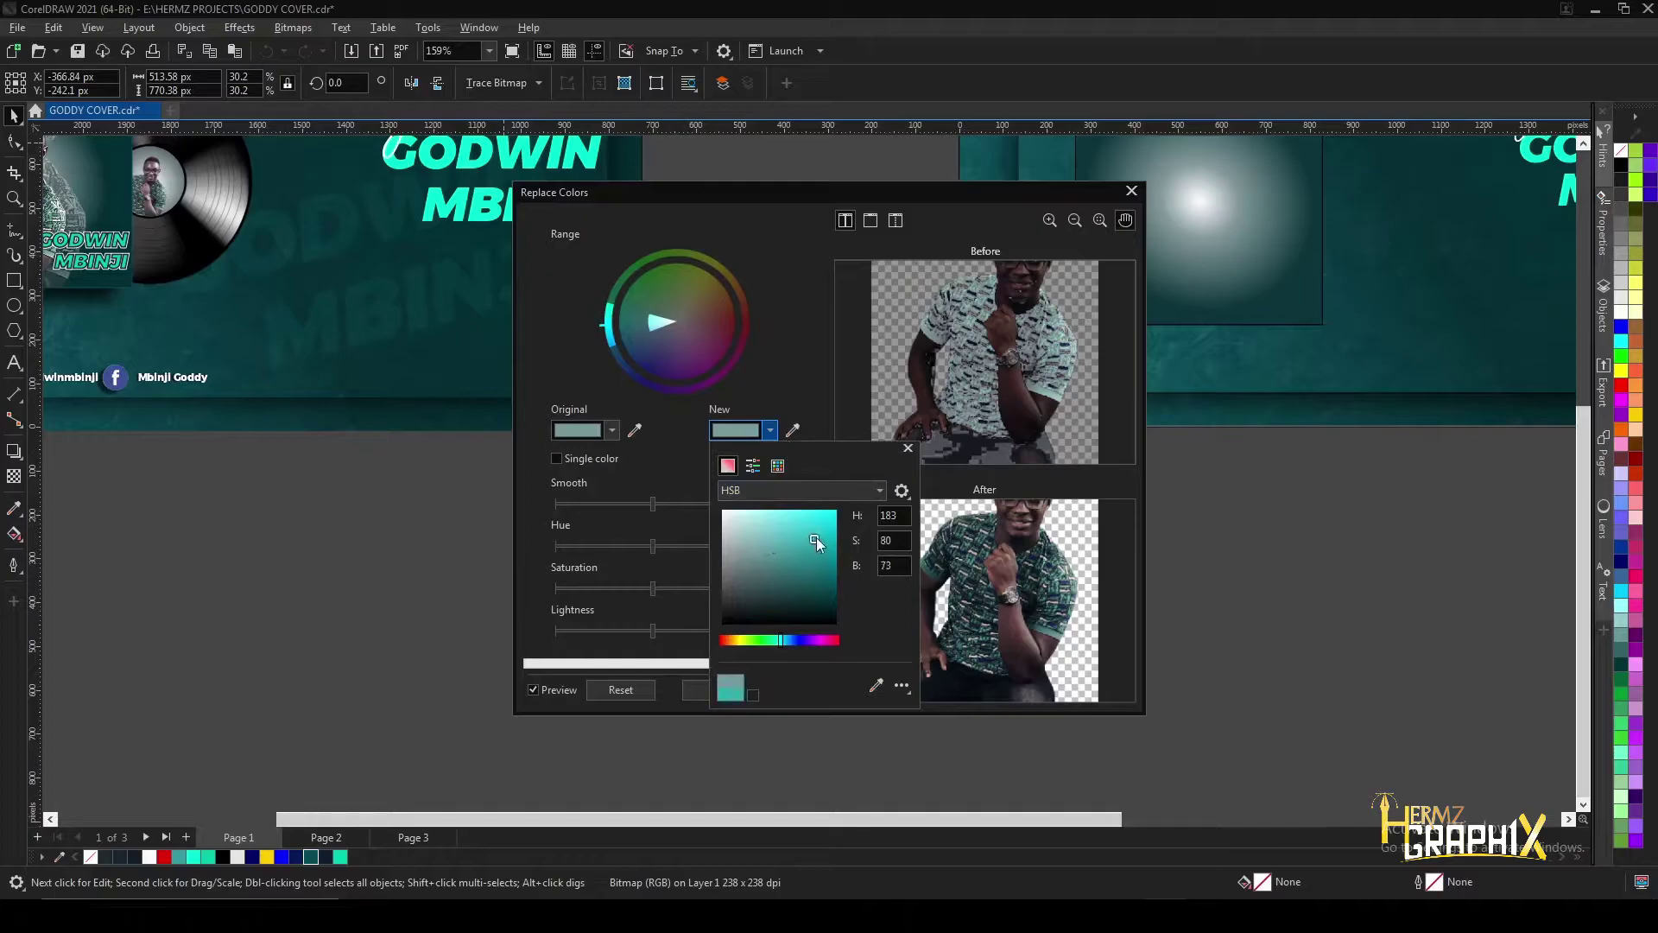
drag(823, 536, 834, 529)
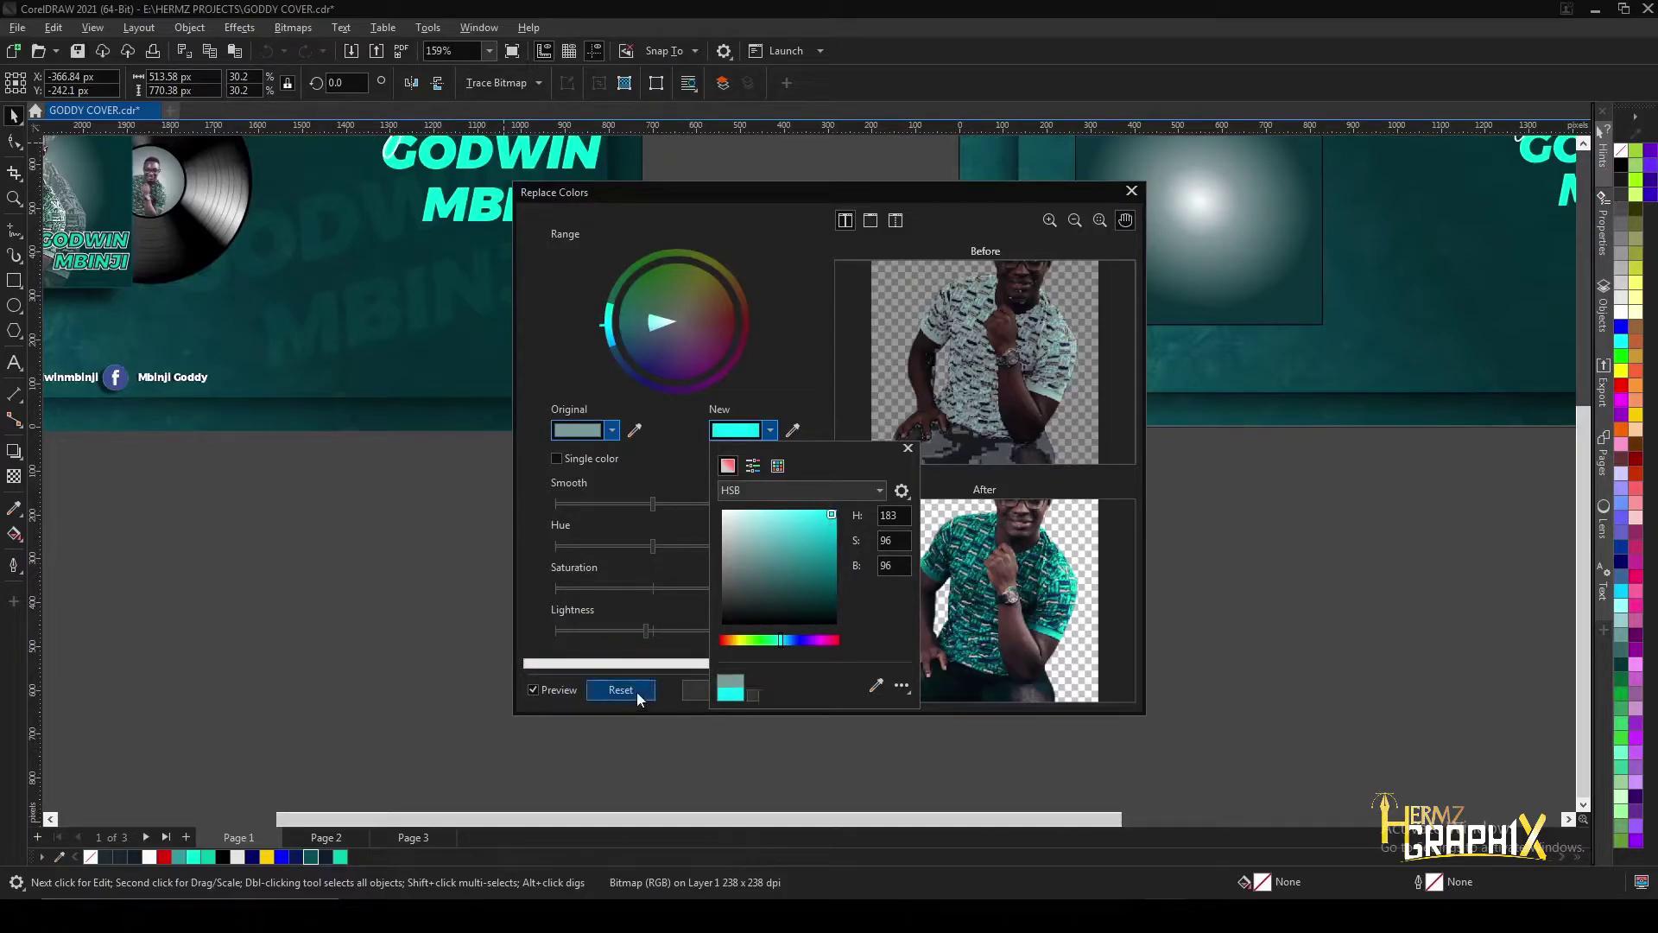
click(907, 449)
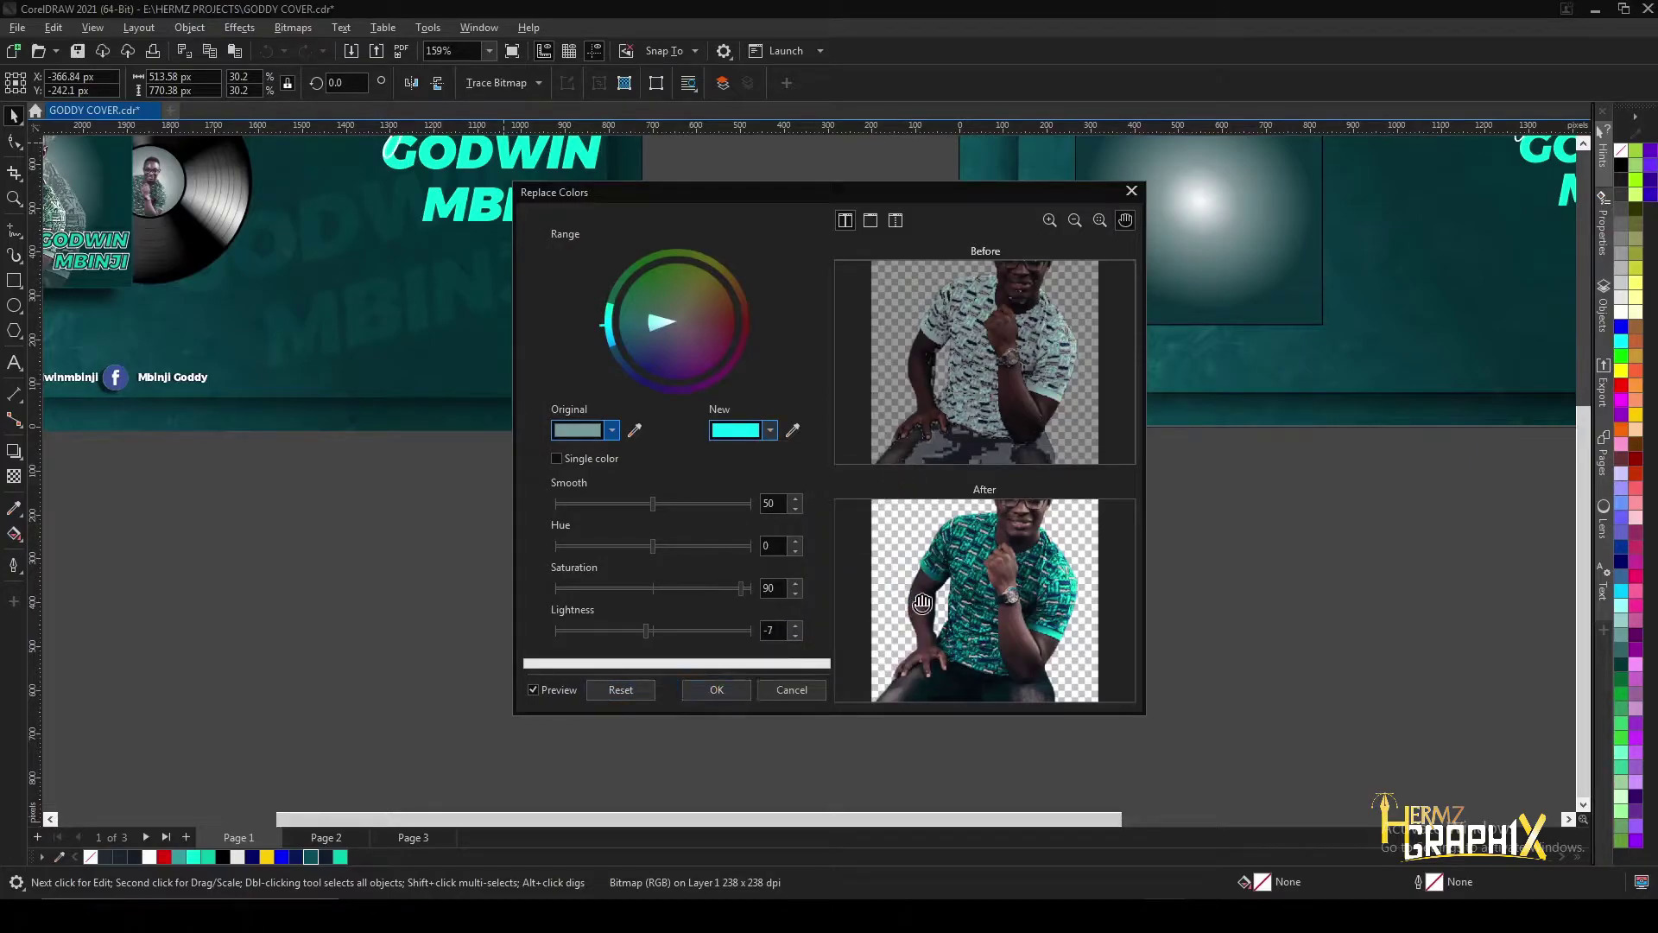
scroll(917, 606, down, 3)
drag(827, 197, 1223, 267)
click(931, 761)
click(931, 761)
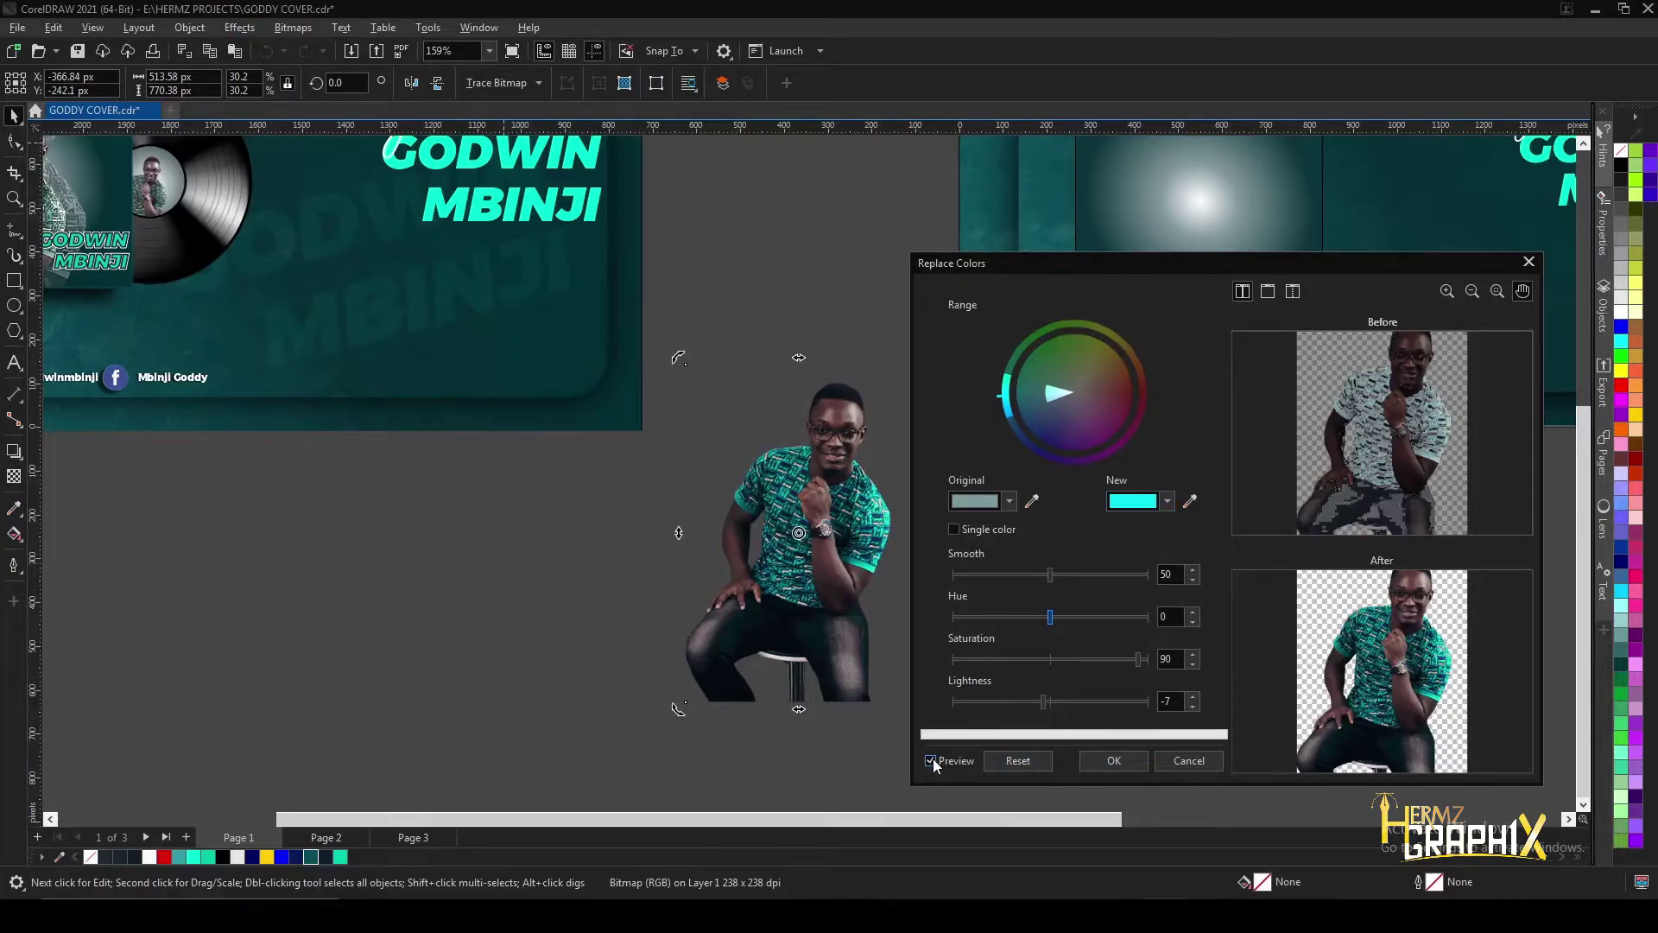
click(1111, 768)
- Place a copy of the recoloured photo to the right of the original
scroll(896, 463, down, 2)
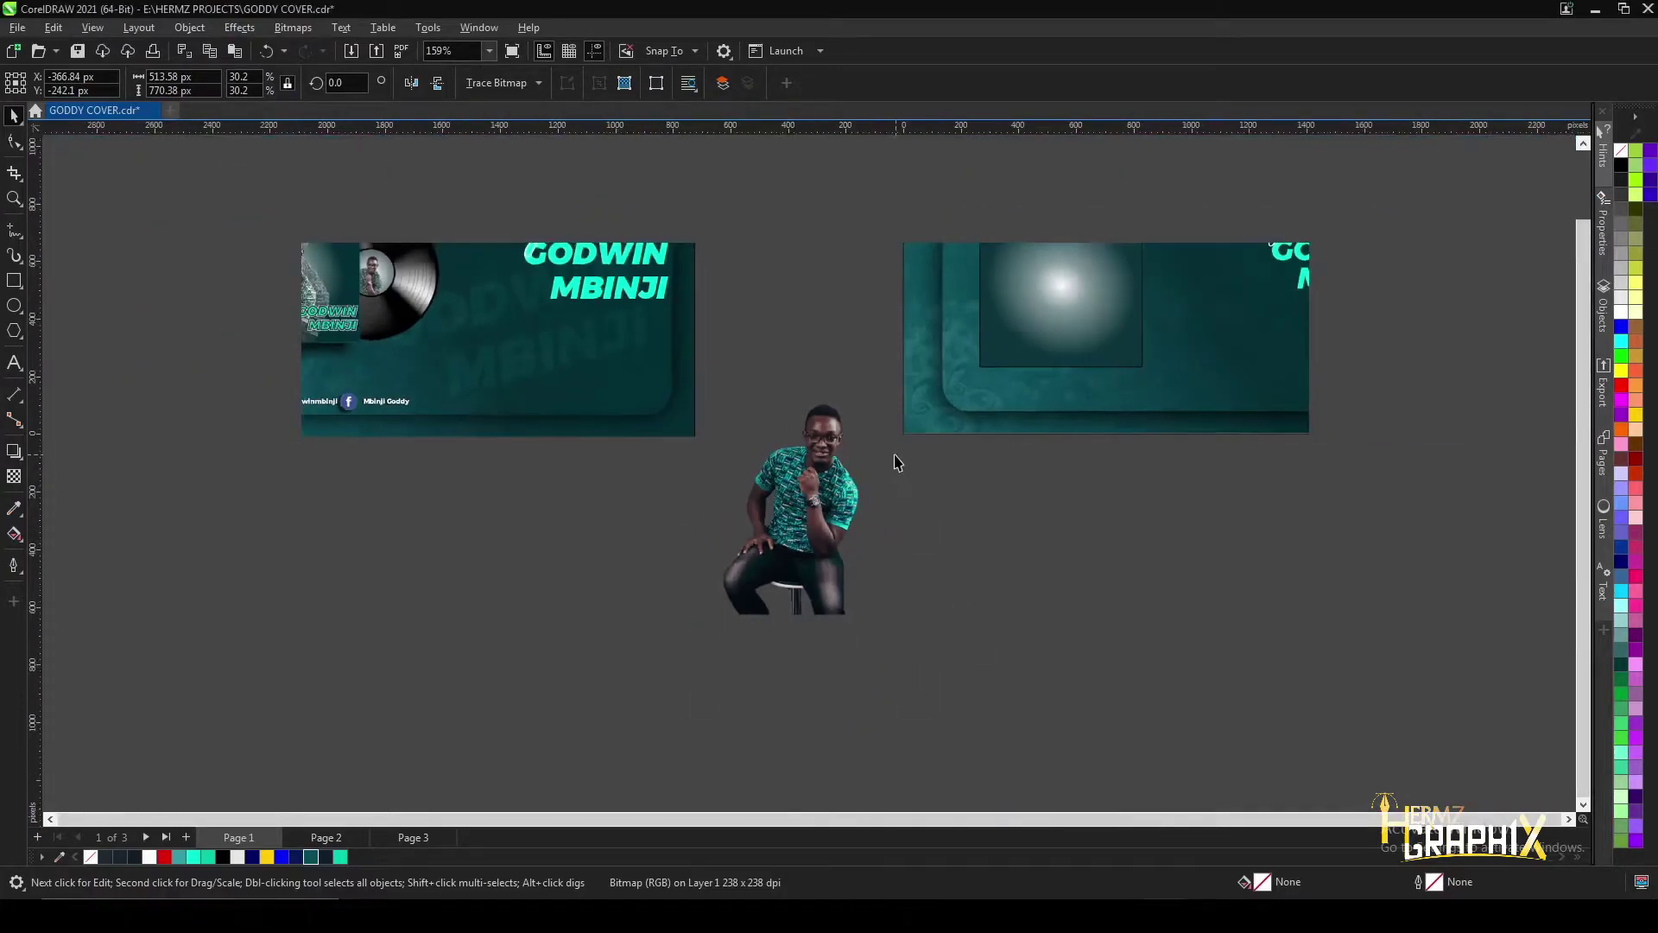
scroll(784, 418, up, 4)
scroll(784, 418, down, 3)
scroll(782, 449, up, 2)
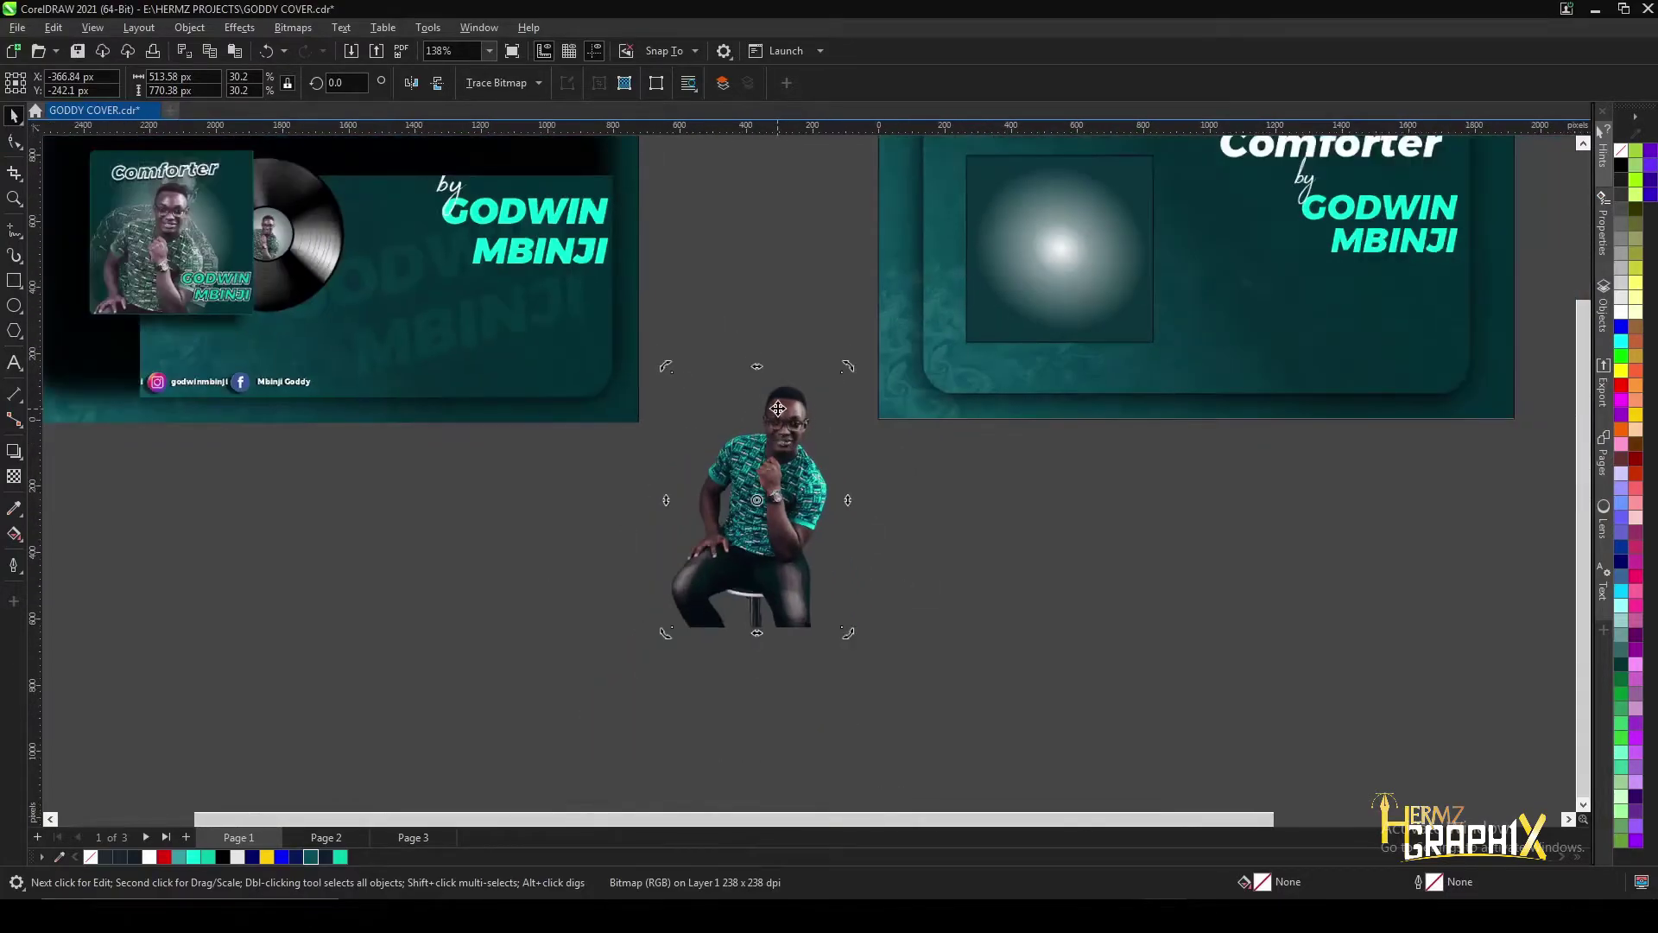
drag(780, 468, 913, 494)
scroll(913, 494, up, 2)
scroll(913, 467, down, 2)
scroll(913, 432, up, 3)
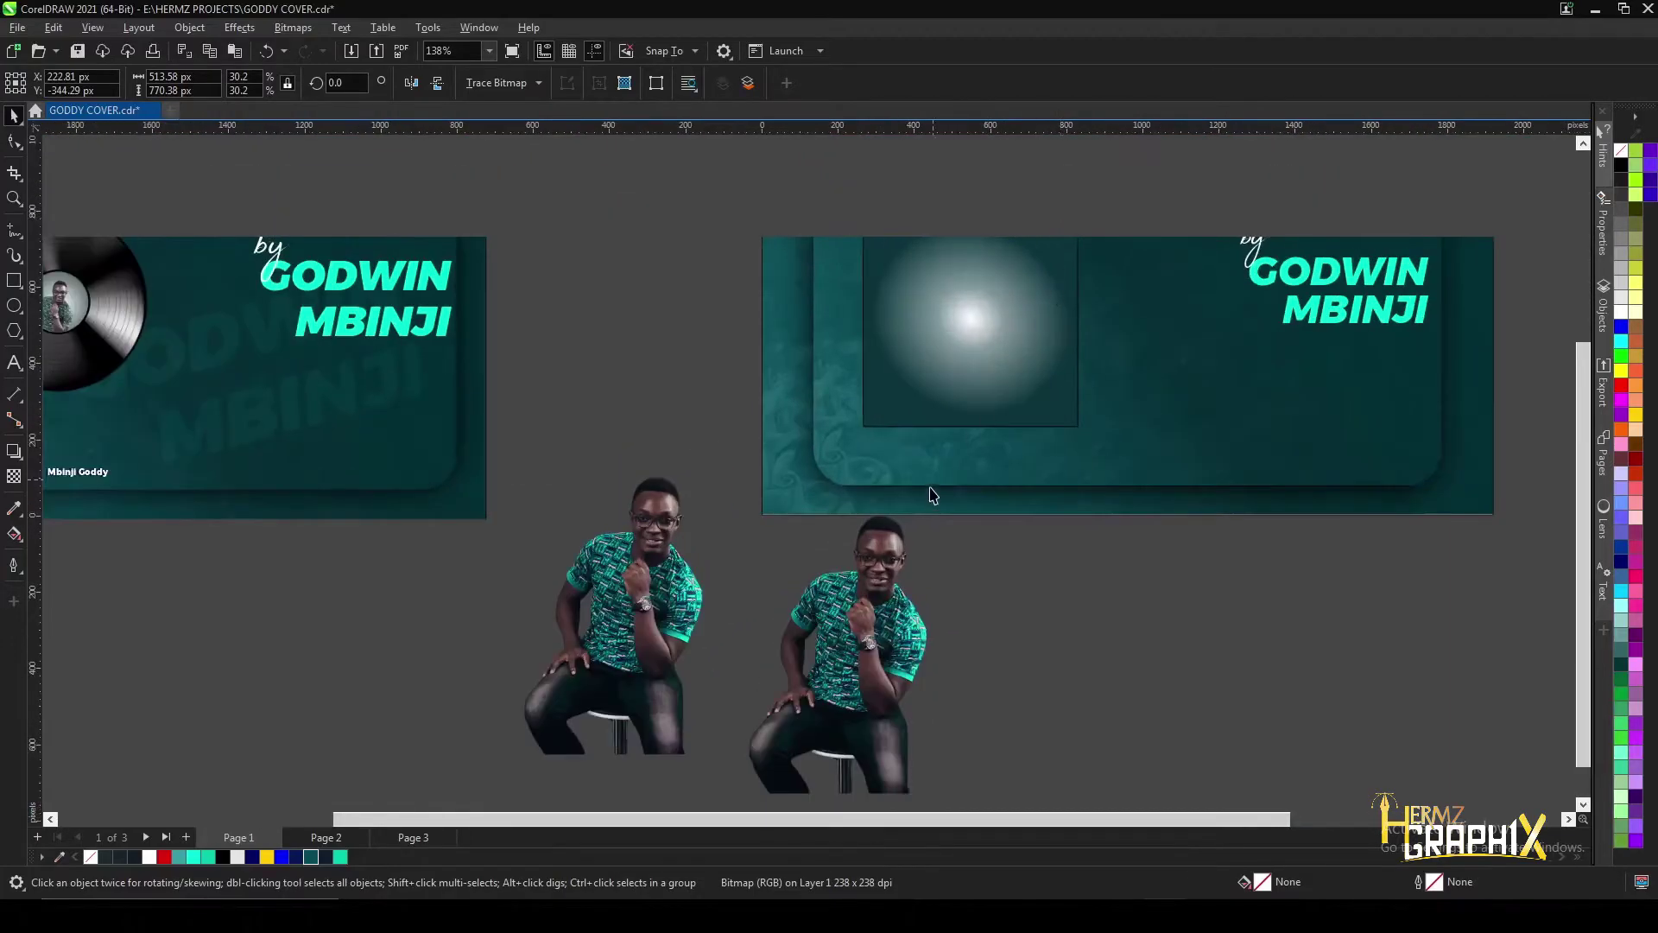
scroll(970, 259, up, 1)
key(ctrl+z)
key(ctrl+shift+z)
scroll(970, 349, down, 2)
- Select the glowing square and switch to the Shape tool to edit its corners
key(g)
key(space)
click(639, 665)
click(640, 351)
scroll(631, 332, up, 2)
scroll(632, 333, up, 2)
key(F10)
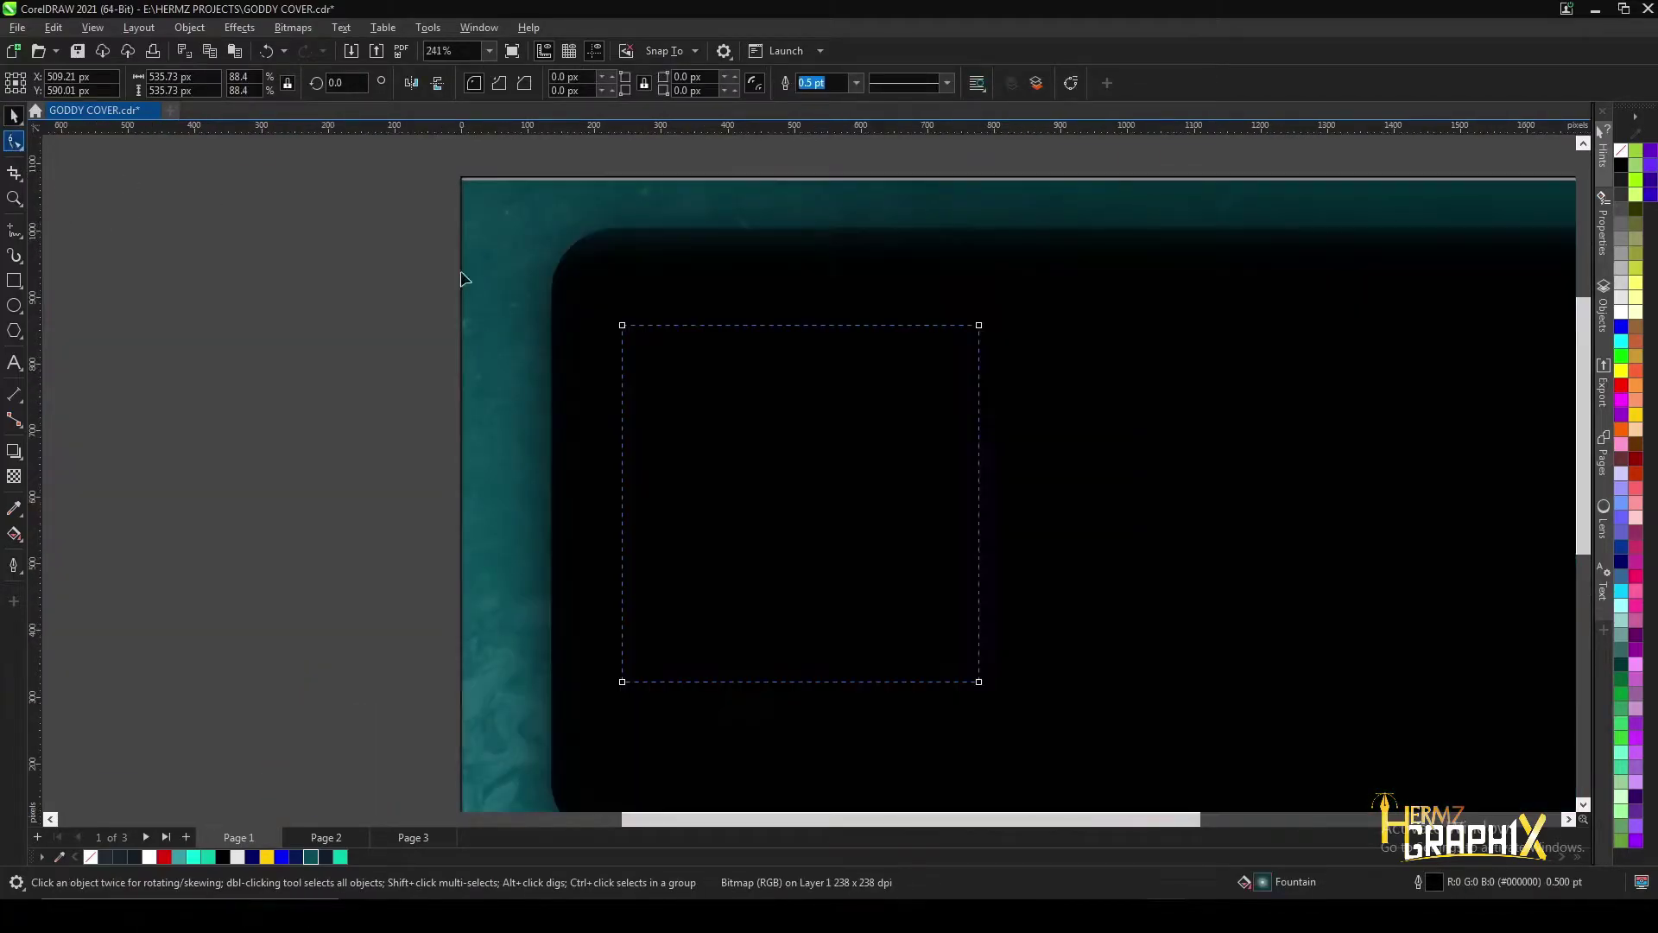
- Reduce the square's corner radius from about 59 px to roughly 31 px
mouse_move(622, 326)
mouse_down()
mouse_move(646, 326)
mouse_move(619, 321)
mouse_up()
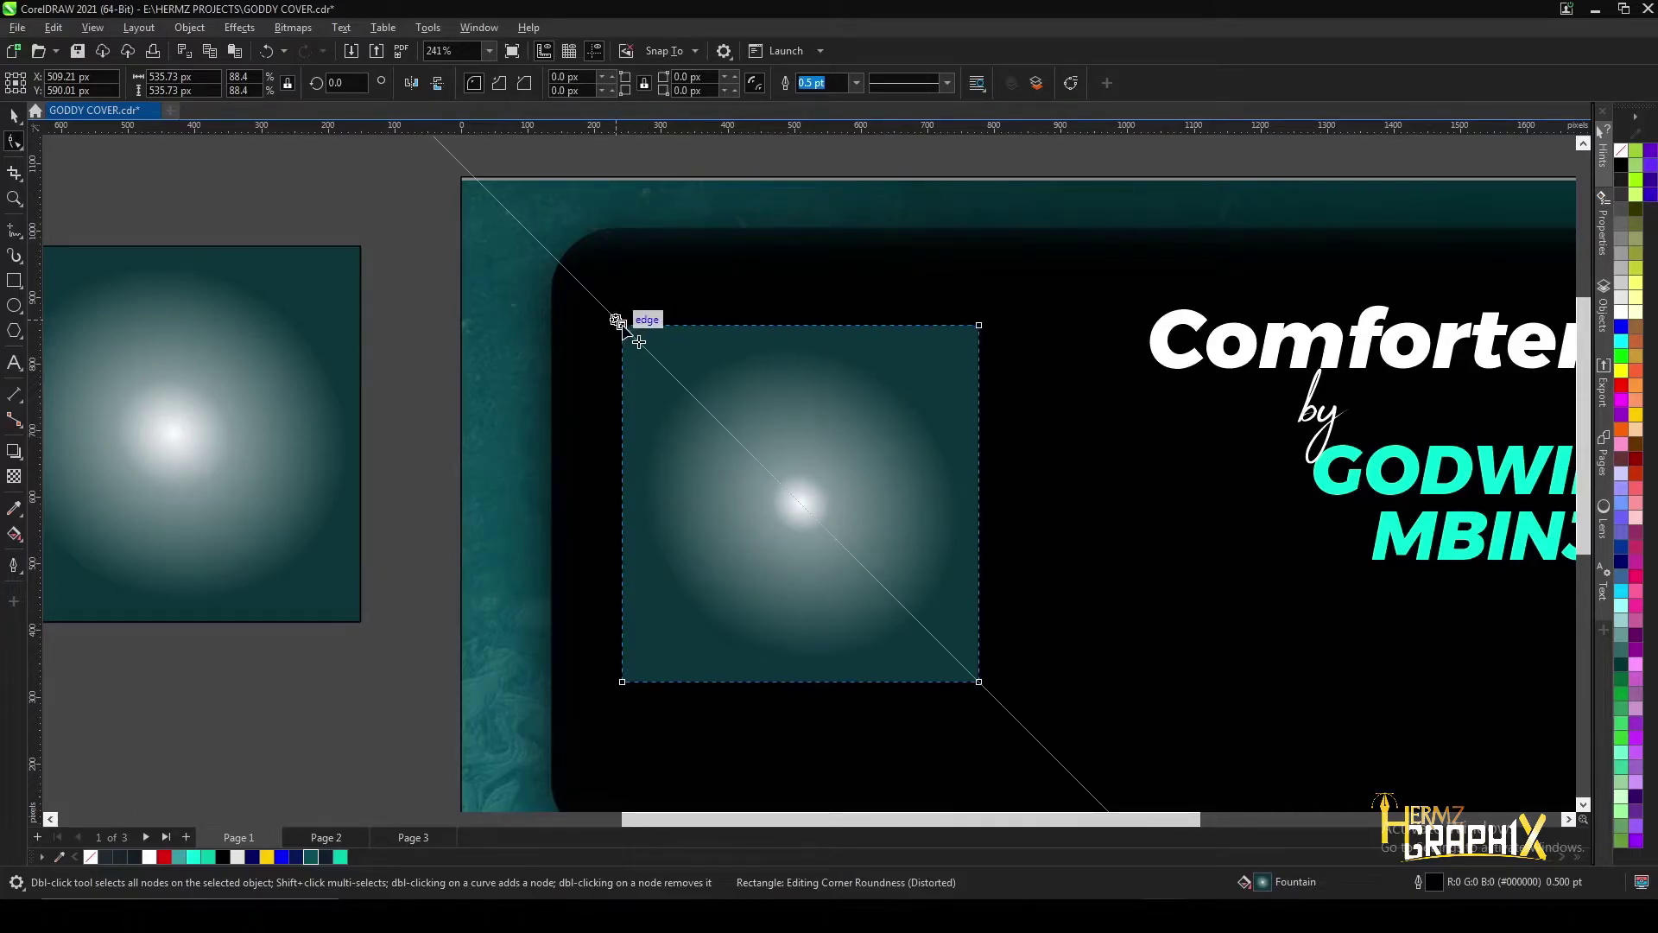
scroll(640, 335, down, 3)
scroll(635, 329, up, 3)
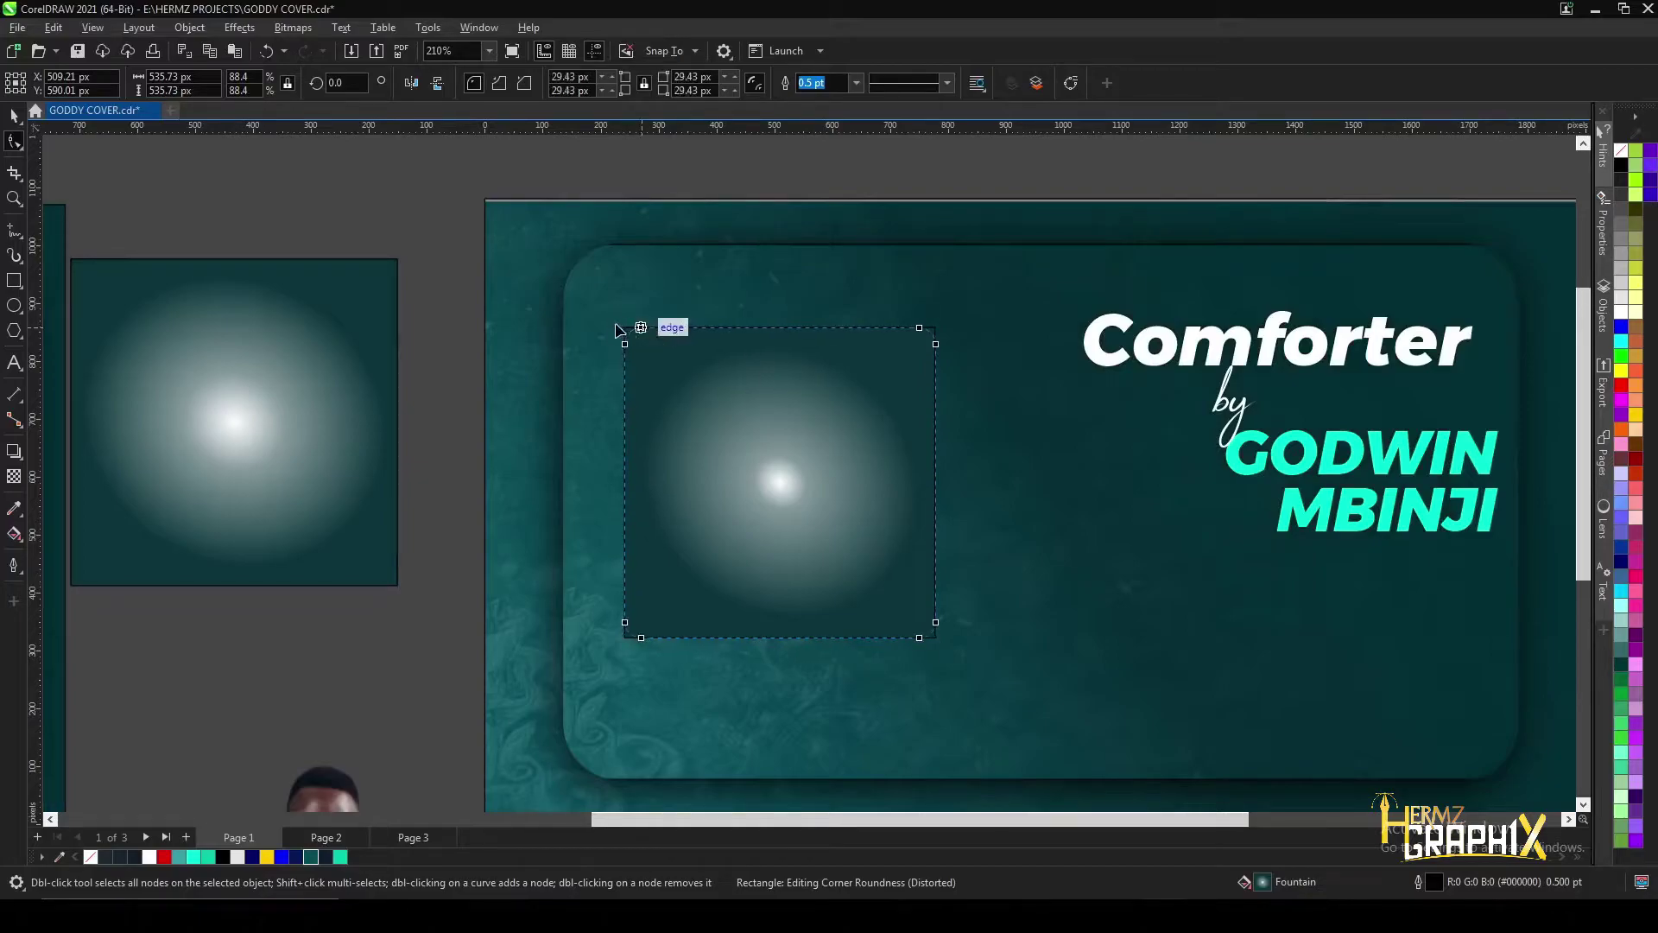
drag(624, 328, 659, 328)
drag(624, 637, 643, 637)
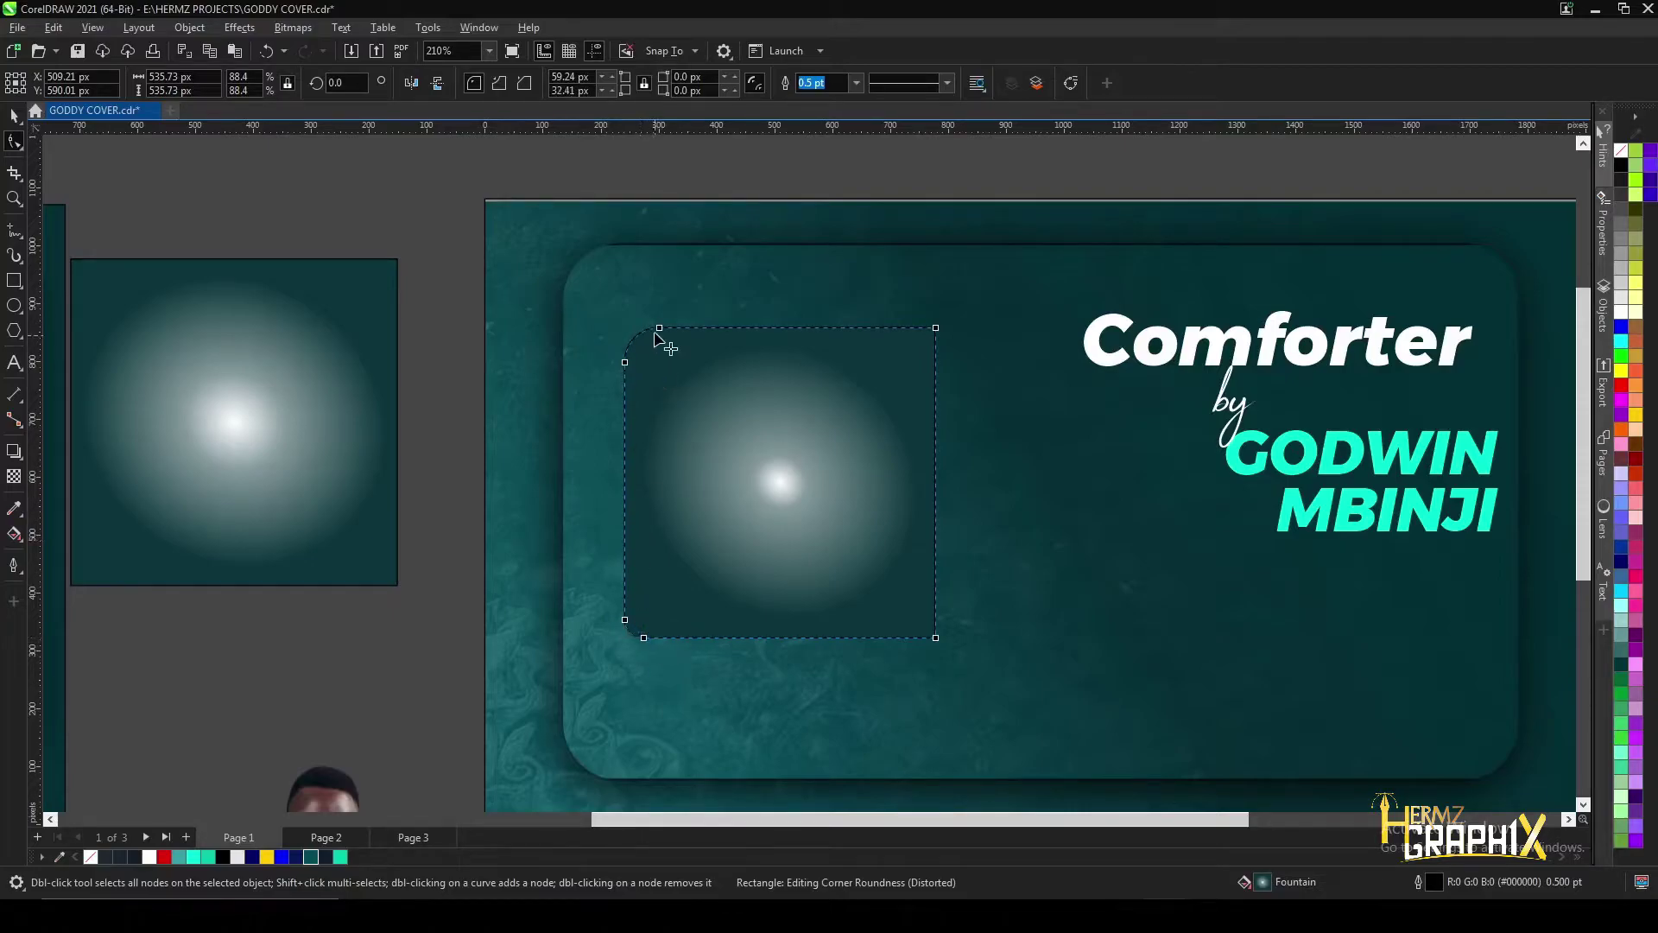
drag(659, 328, 643, 328)
scroll(700, 384, down, 2)
- Deselect, then reselect the glowing square as a whole object
click(481, 308)
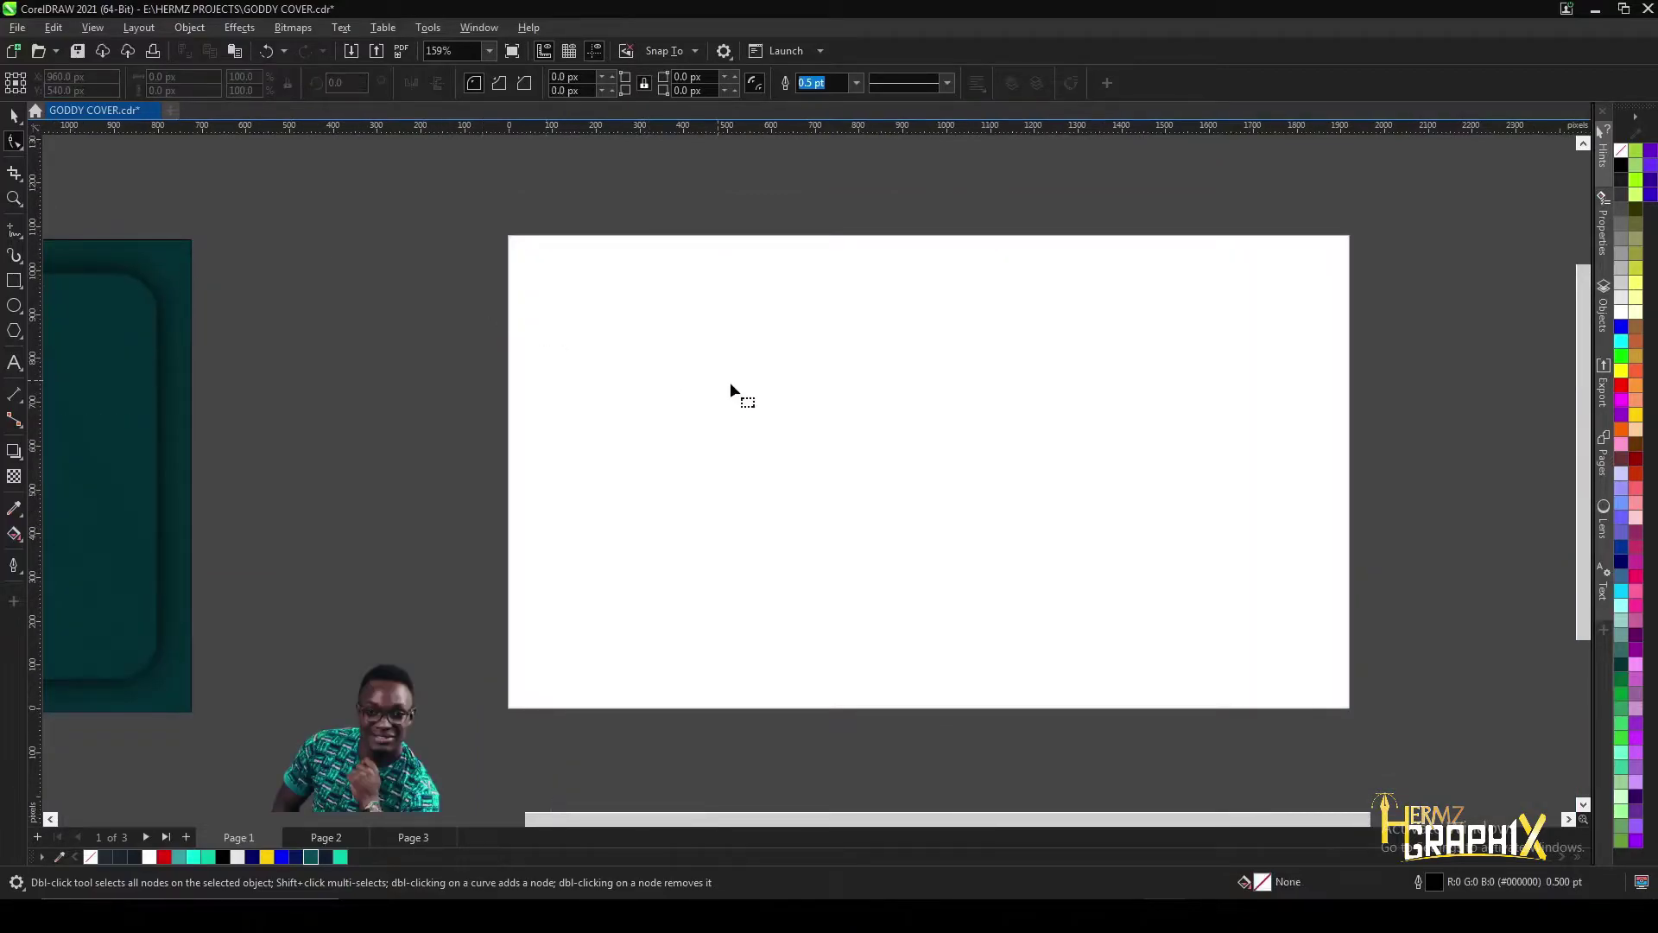
scroll(732, 370, up, 3)
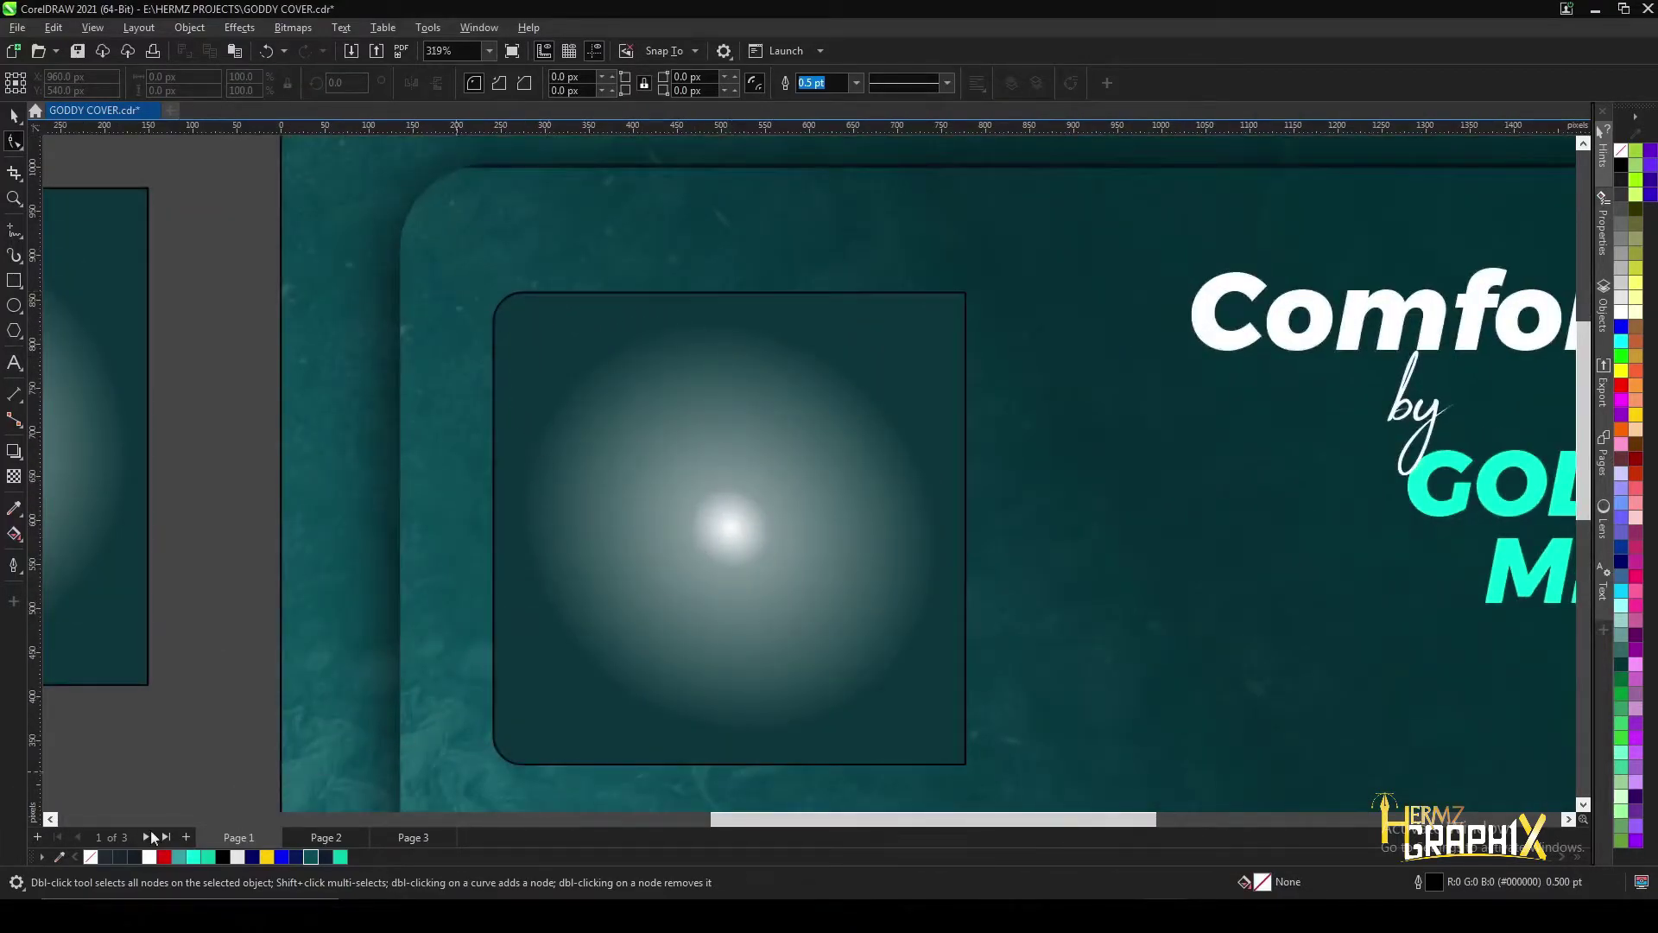
click(592, 556)
click(15, 117)
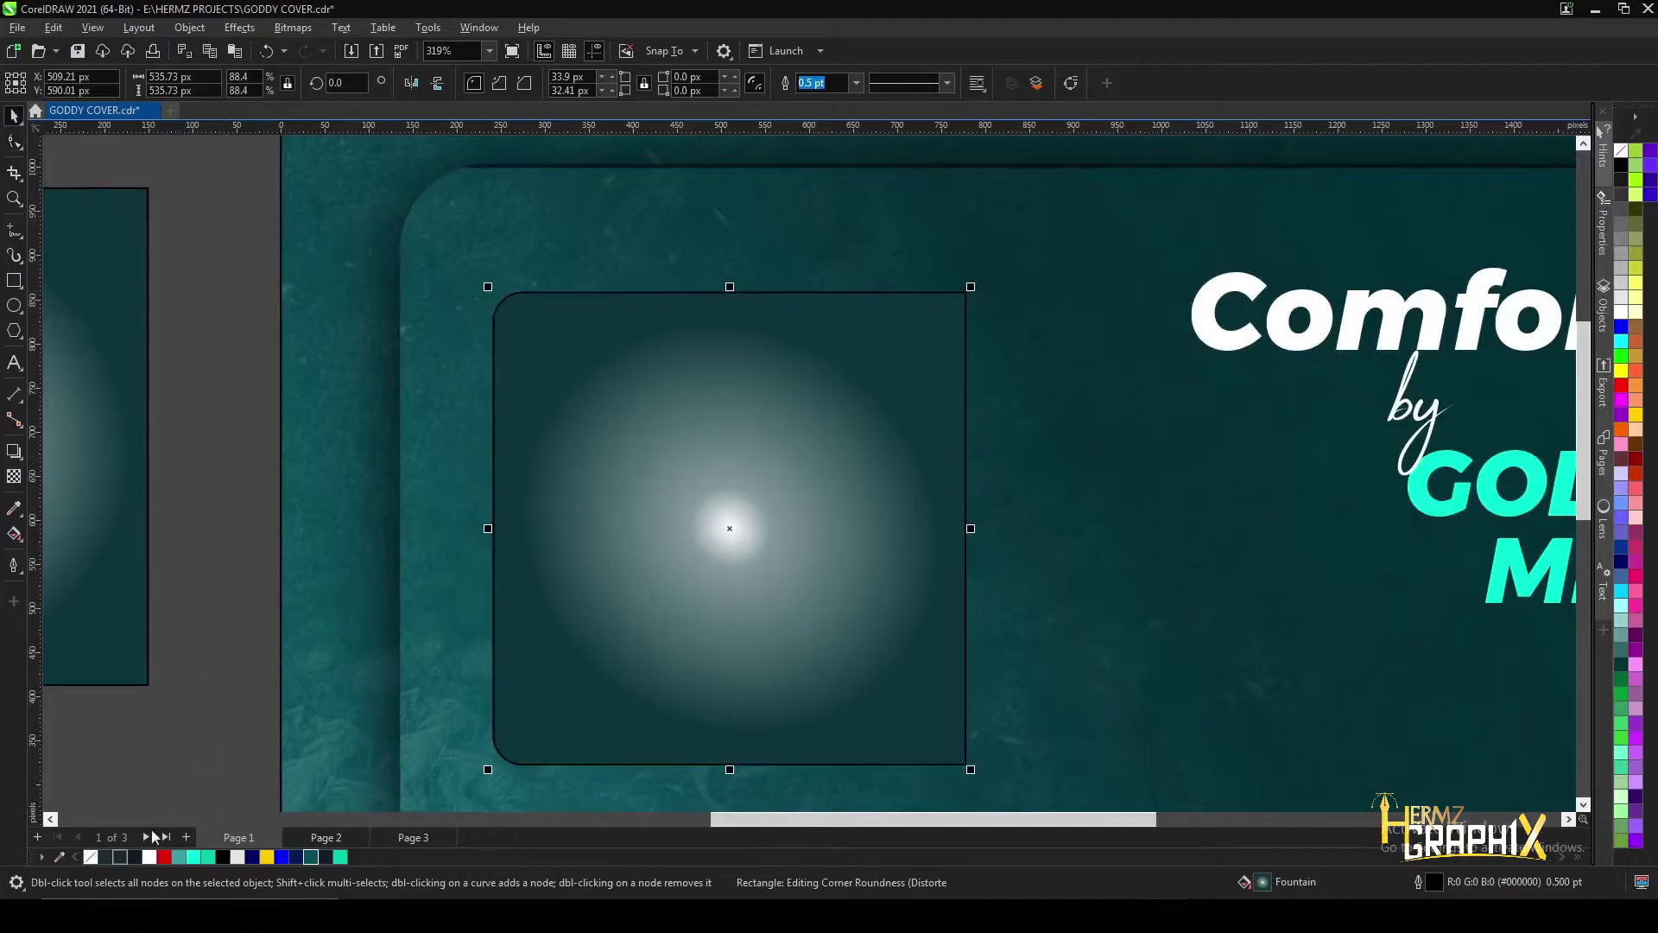
click(90, 856)
scroll(596, 545, down, 1)
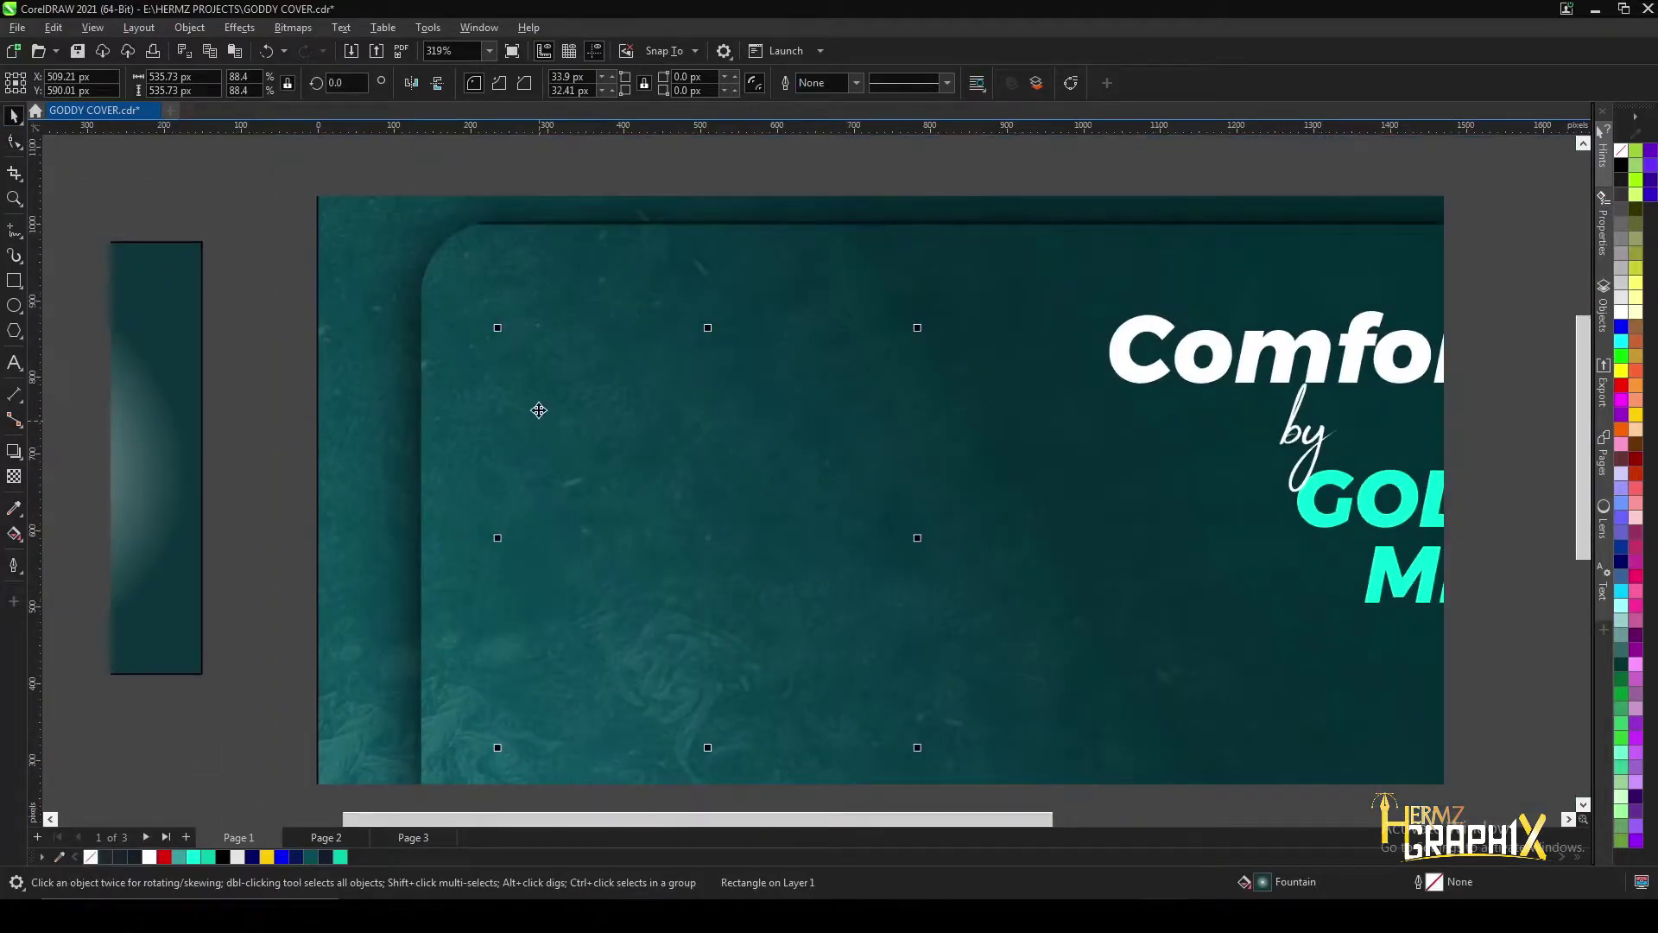
scroll(537, 407, up, 2)
scroll(539, 407, down, 3)
scroll(543, 407, down, 1)
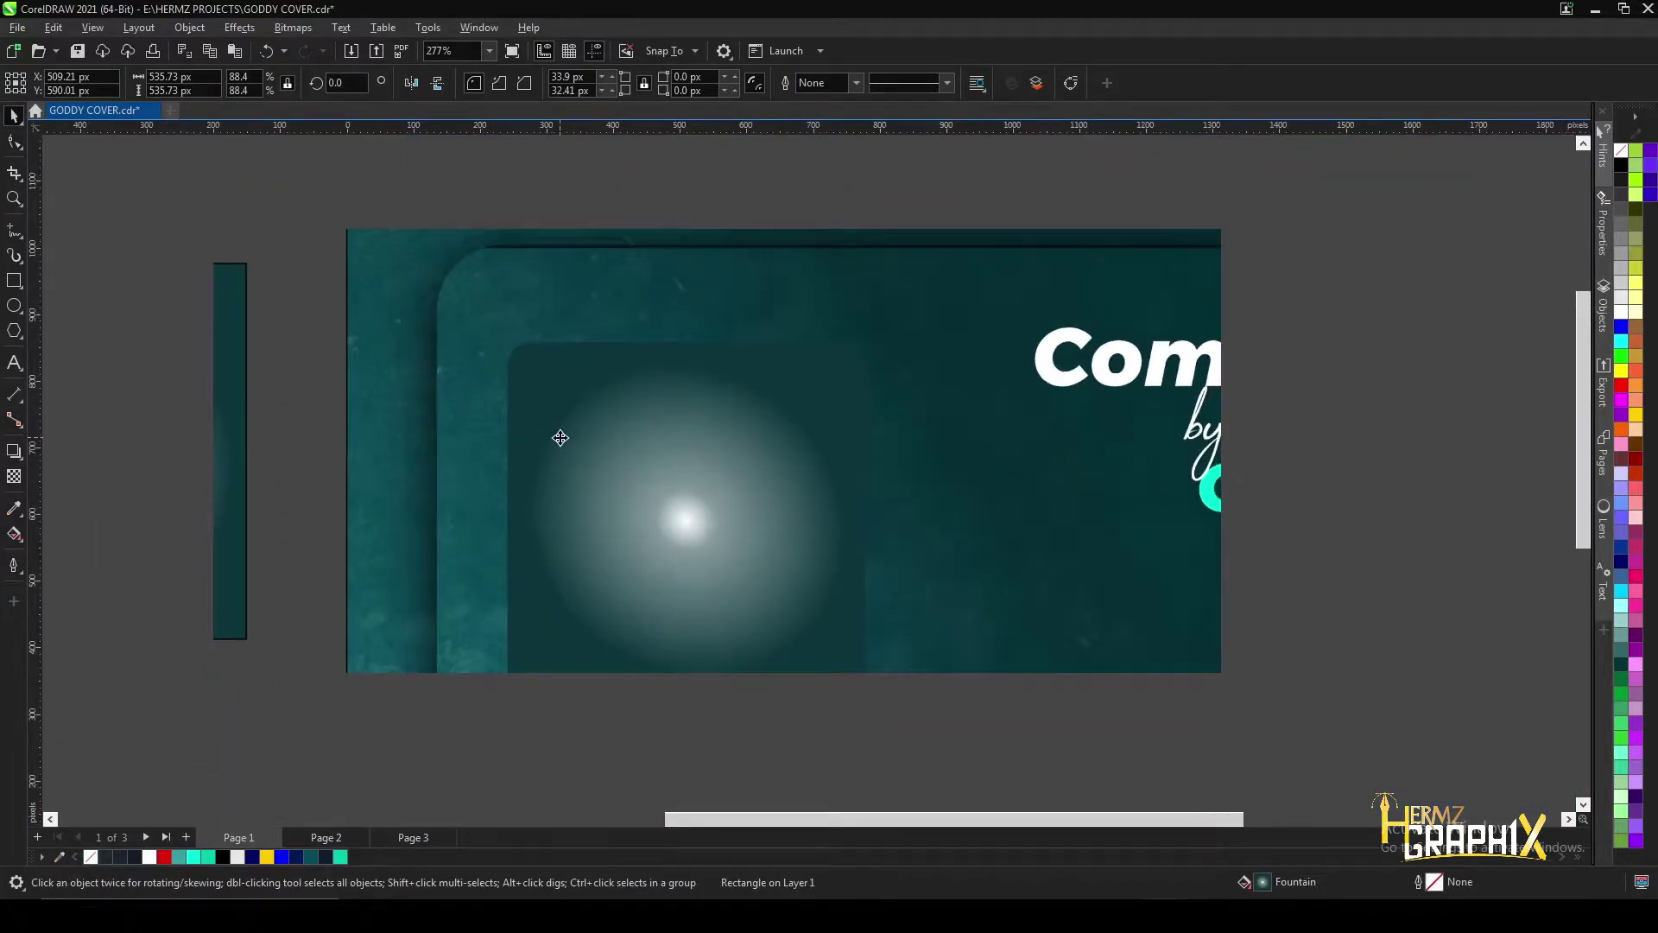
- Pull a first drop shadow from the square toward its lower left
click(14, 450)
drag(611, 555, 557, 691)
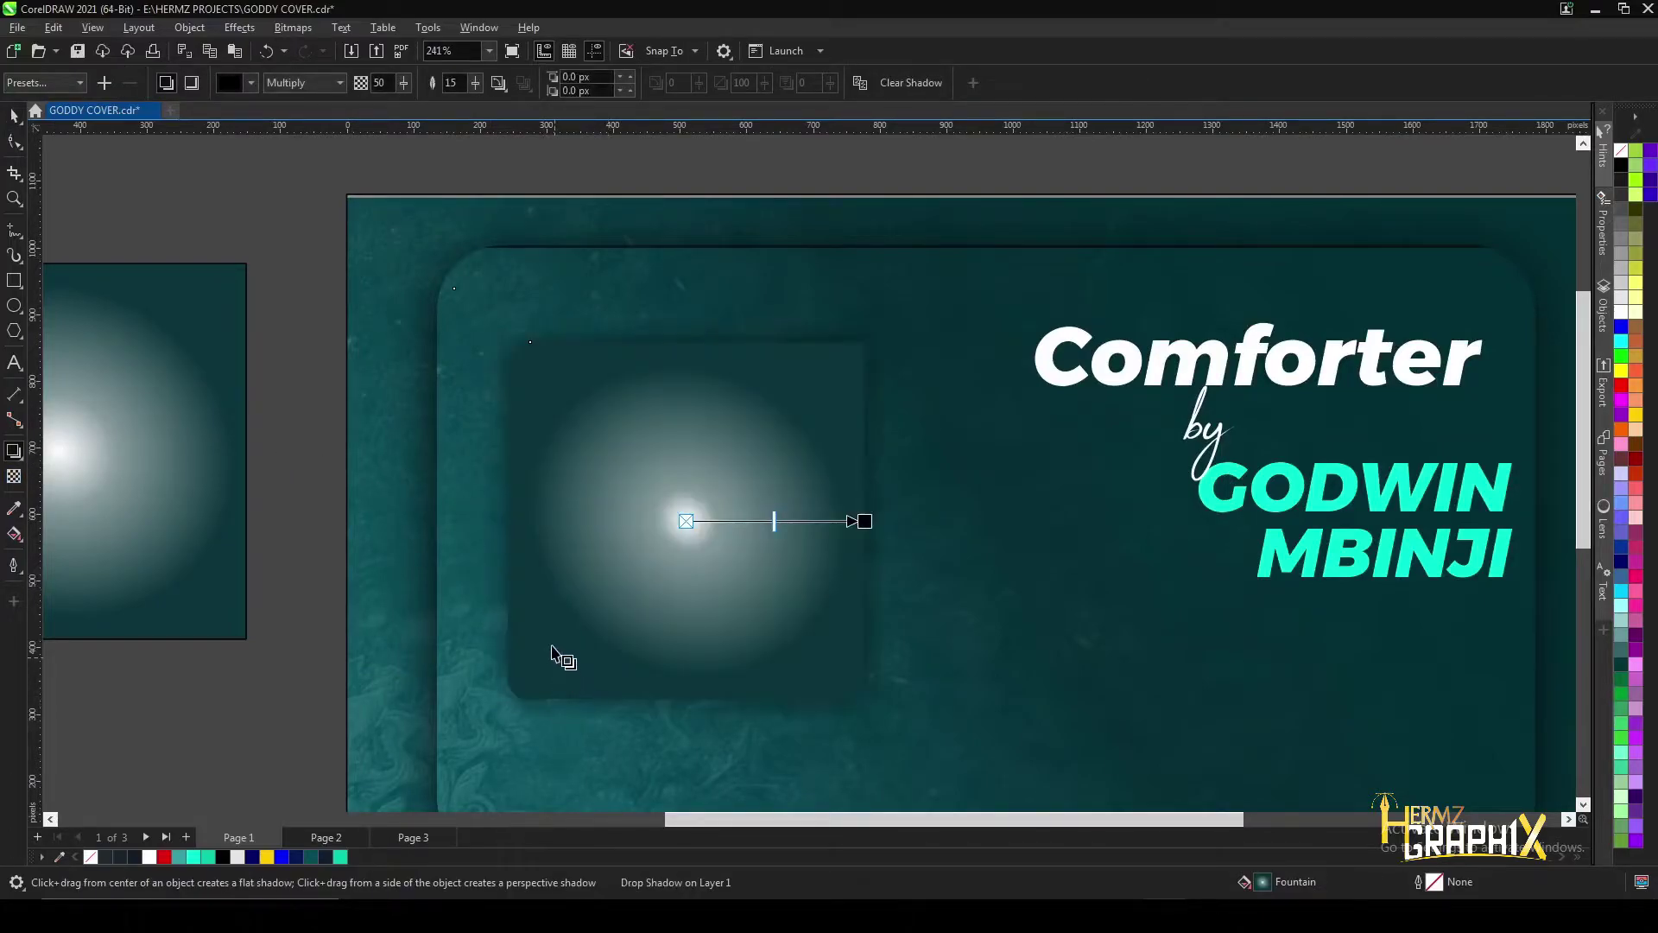
click(859, 86)
key(ctrl+z)
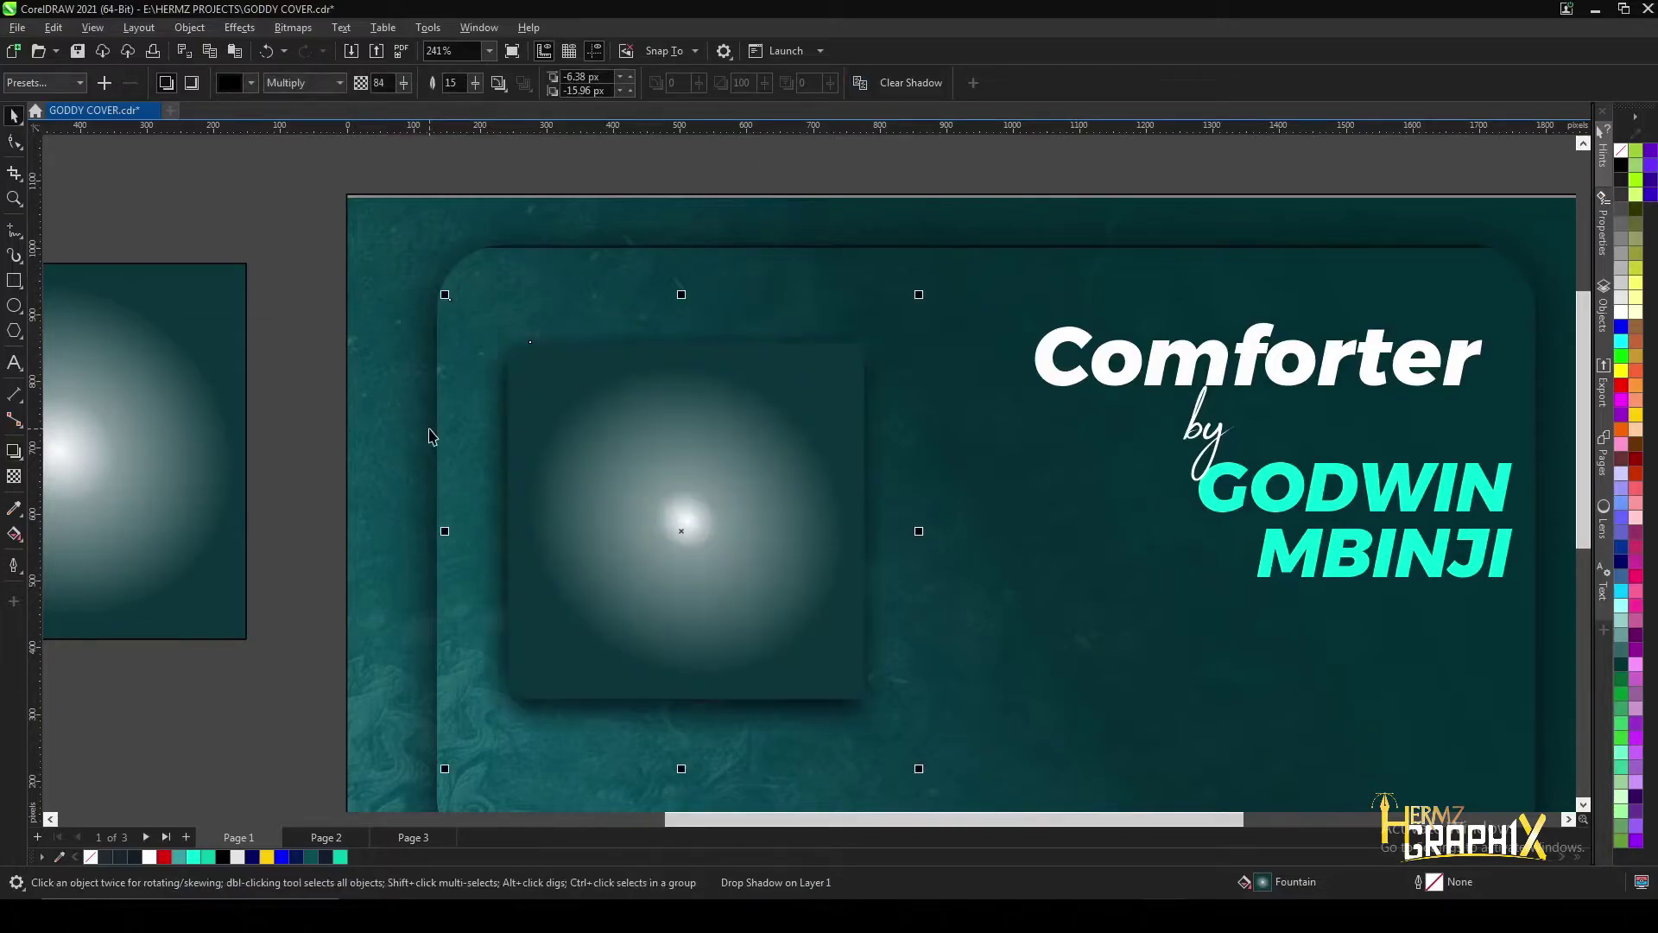
- Redraw the shadow from the square's bottom edge down-left, with opacity 82 and feather 15
click(611, 451)
click(13, 534)
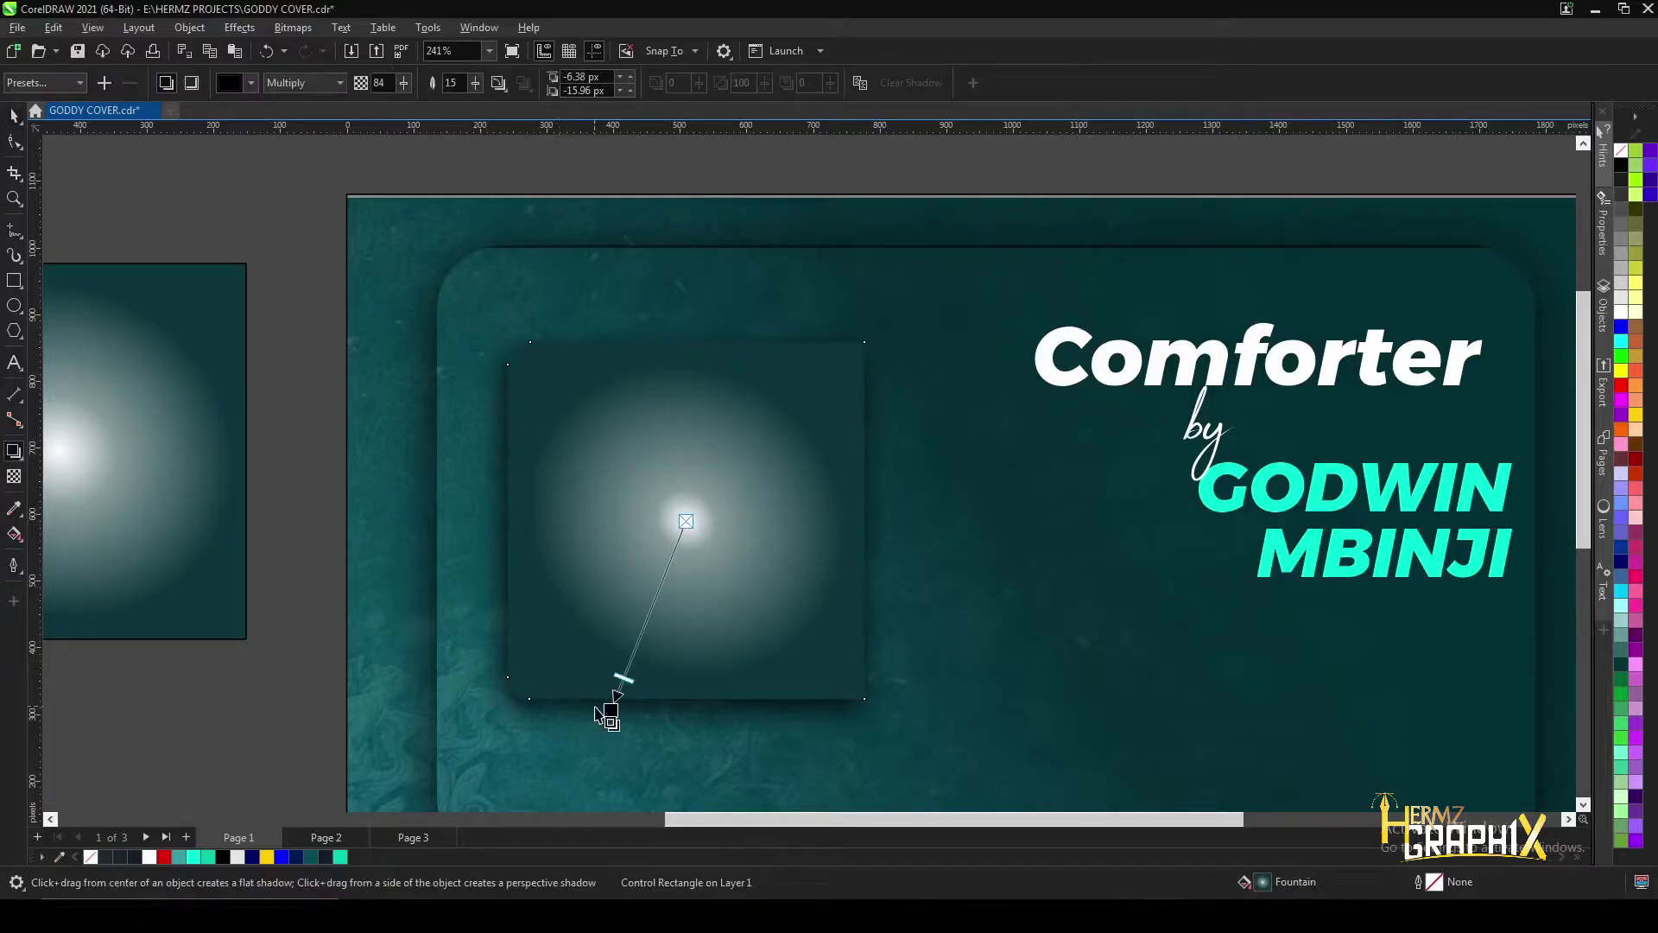
drag(596, 700, 562, 729)
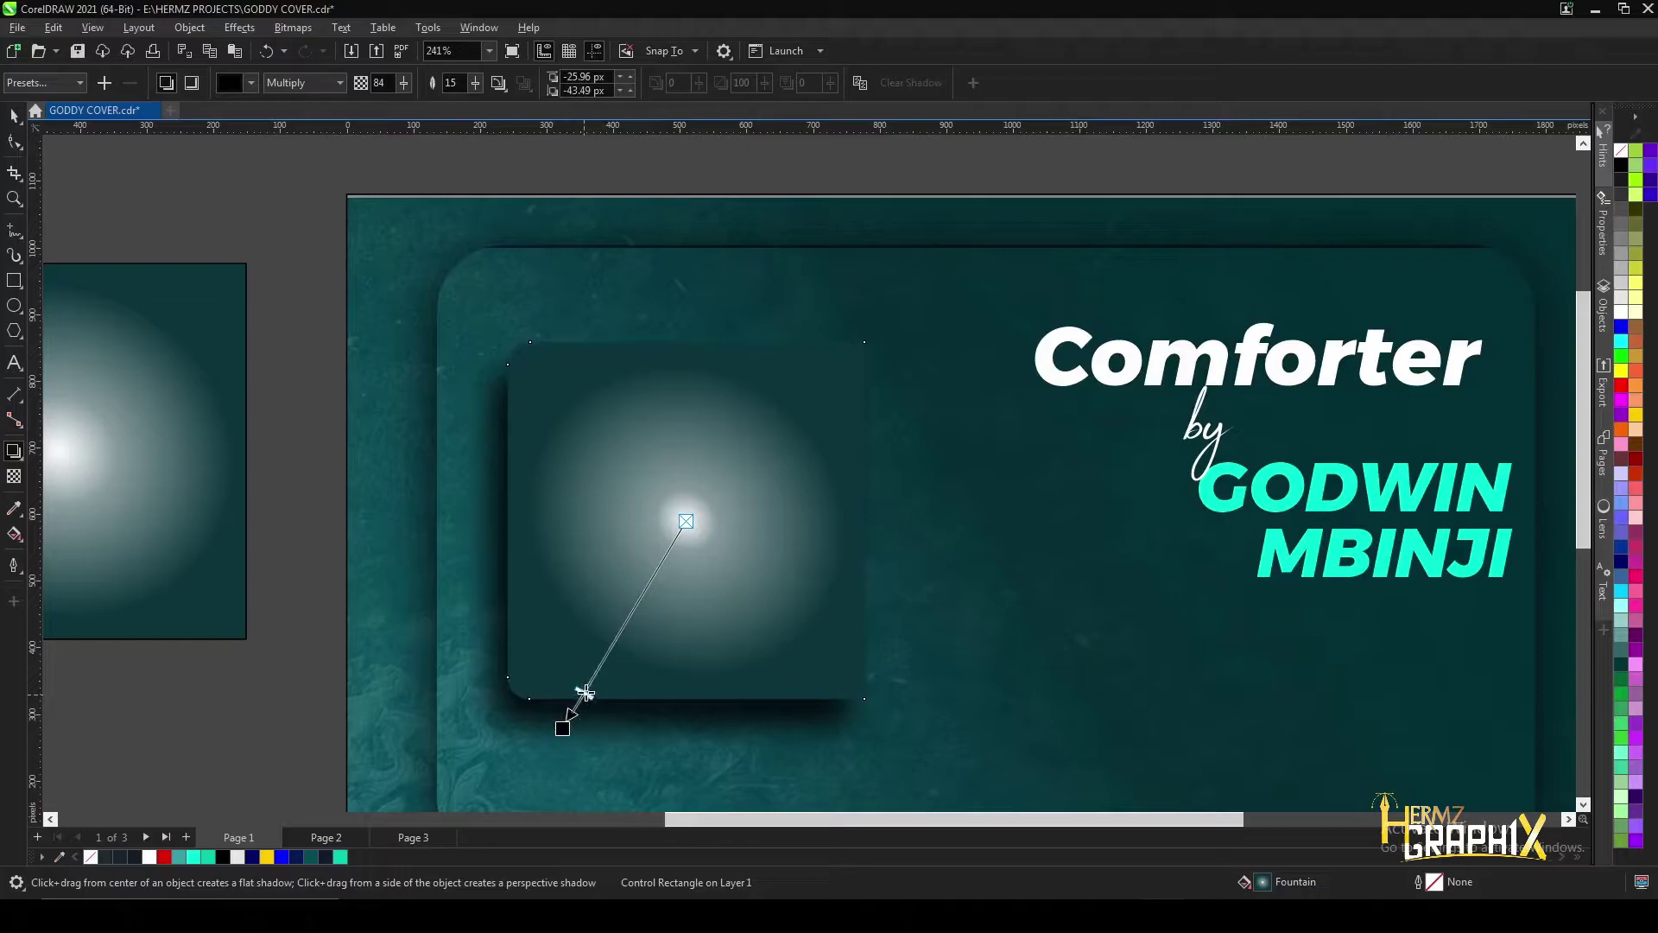
click(563, 729)
scroll(588, 596, down, 2)
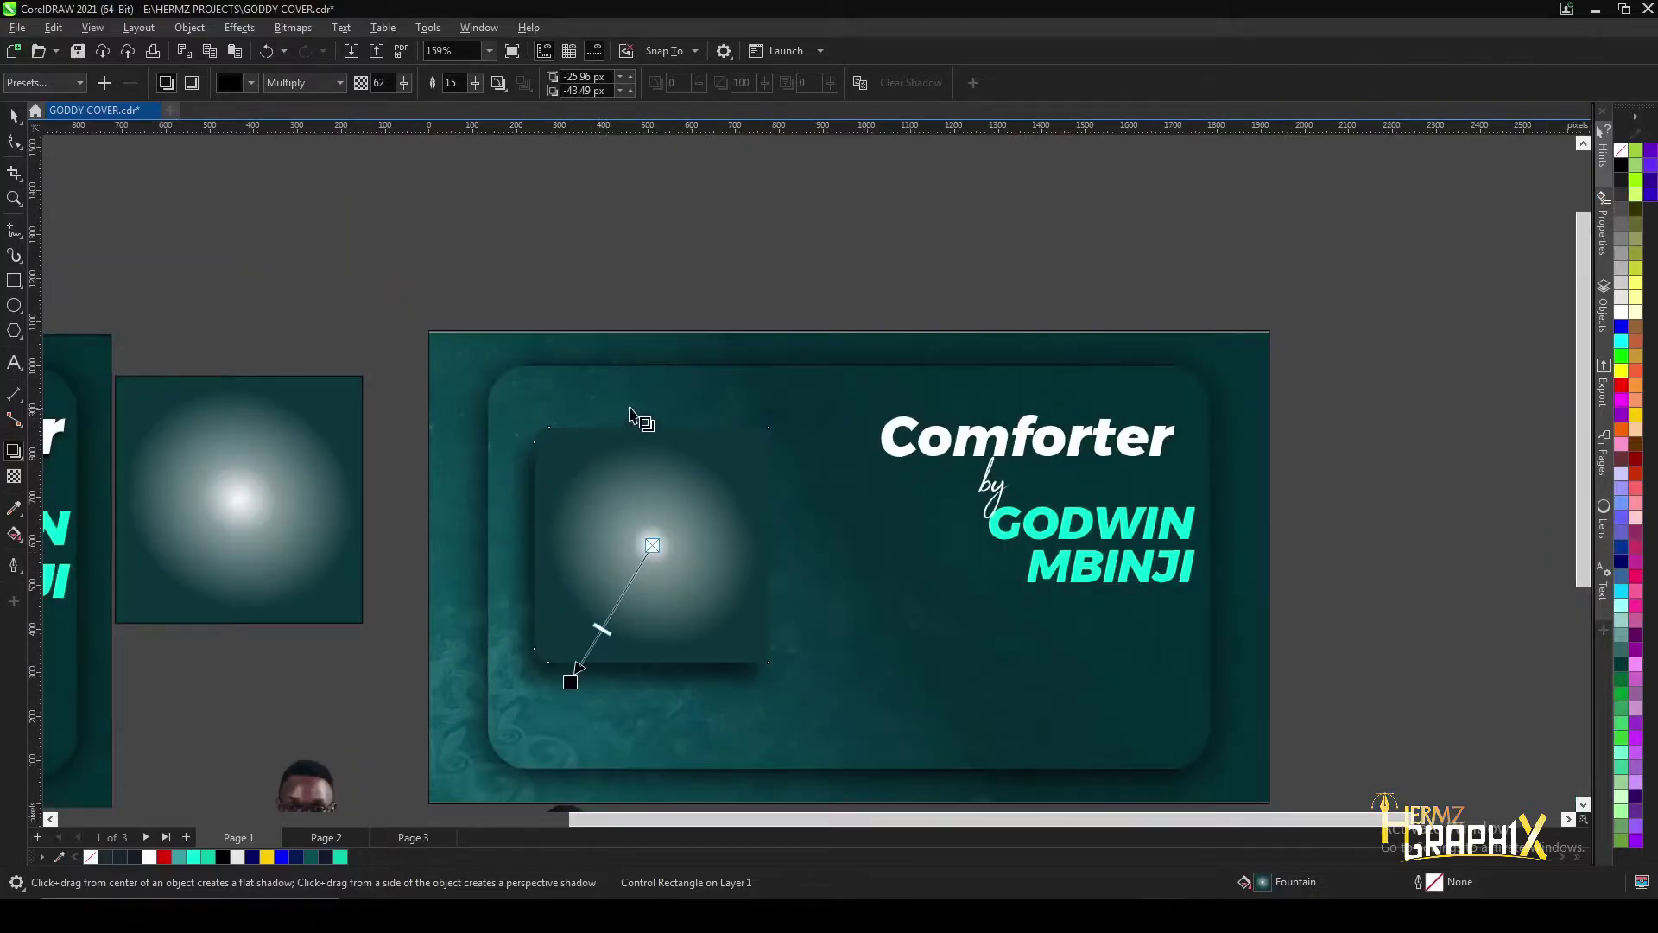
scroll(765, 448, down, 2)
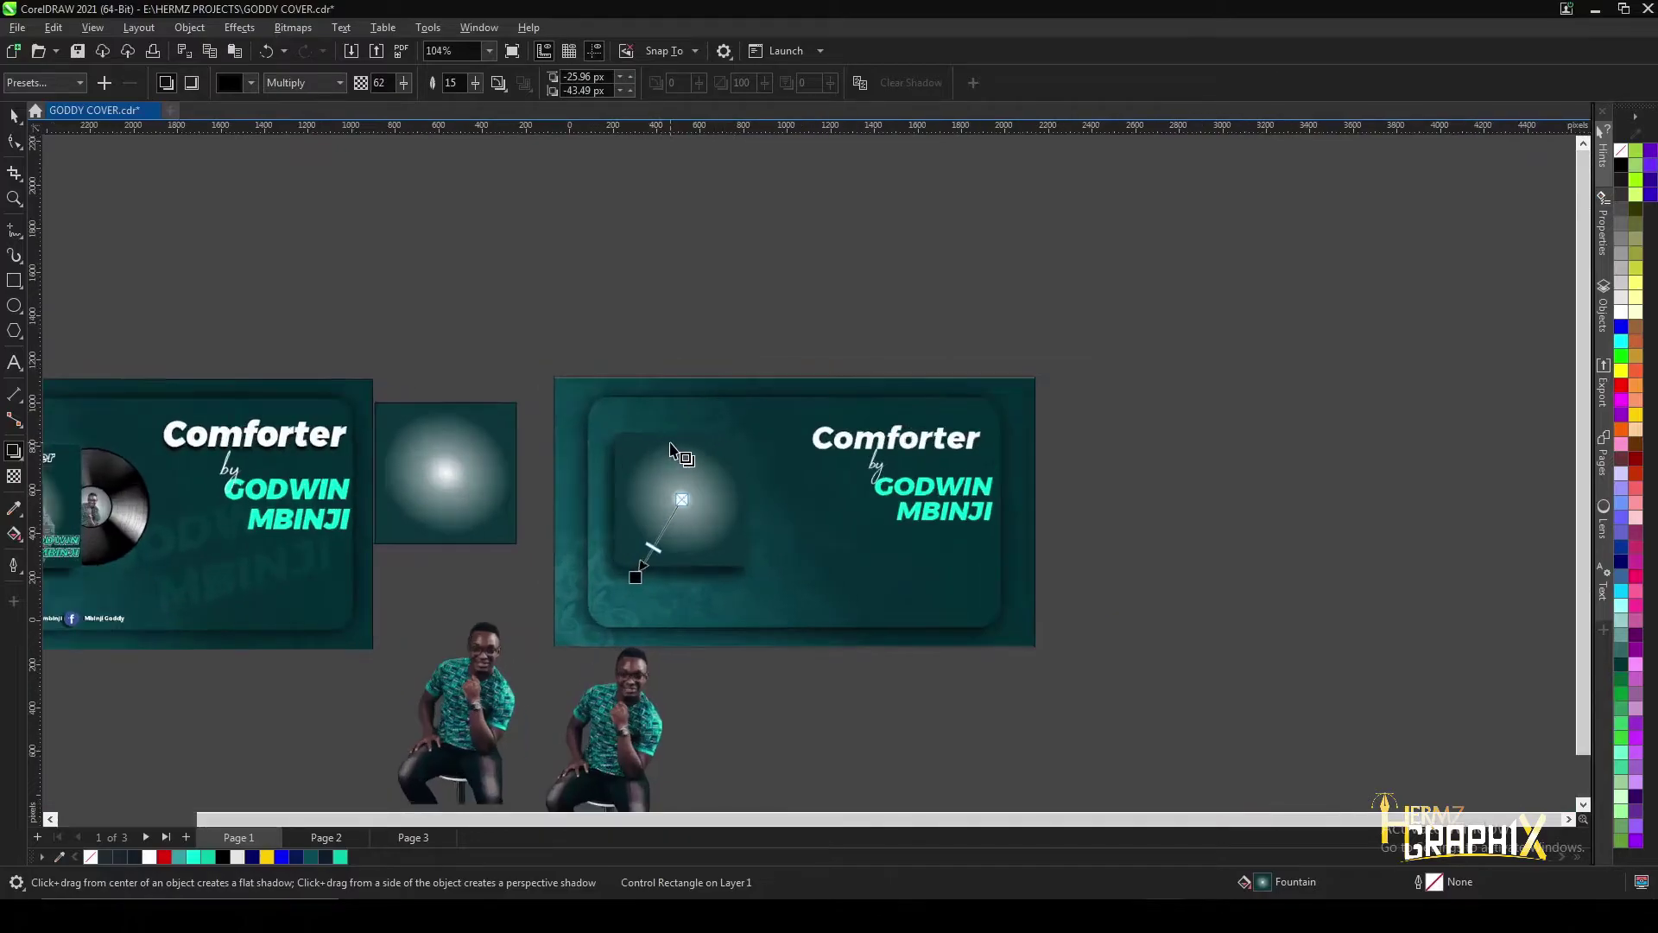
scroll(748, 471, up, 3)
scroll(759, 454, down, 3)
scroll(756, 448, down, 1)
scroll(759, 448, up, 3)
- Change the glow's outer fountain-fill colour to the dark teal #06292E
click(15, 533)
scroll(693, 496, up, 2)
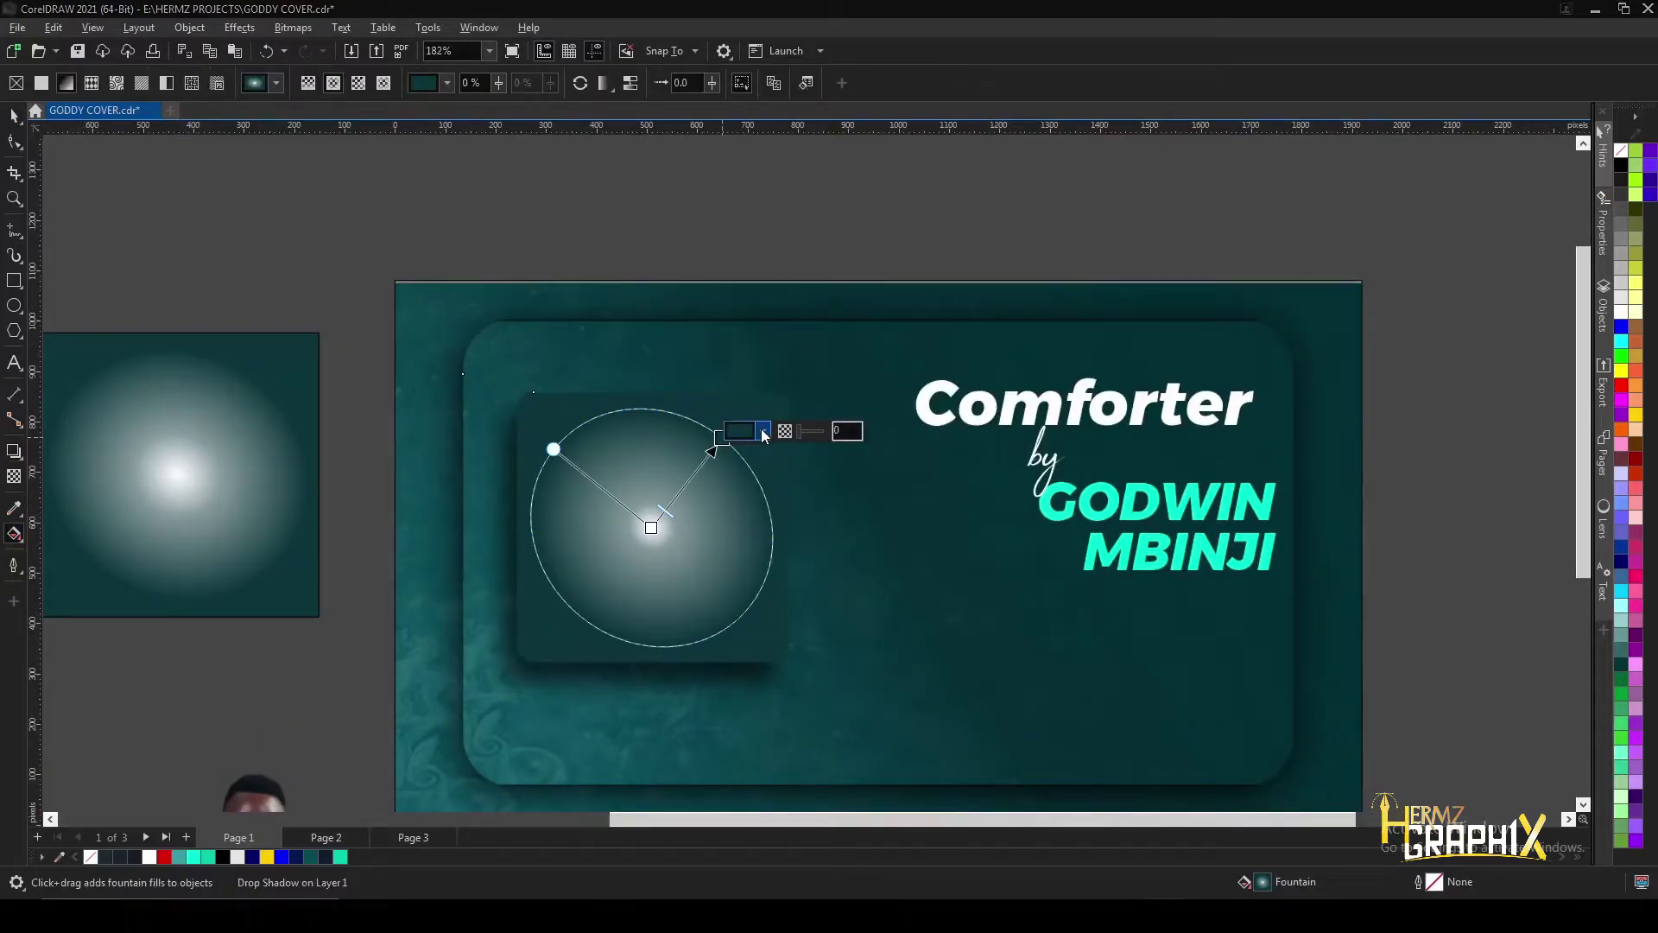
click(762, 430)
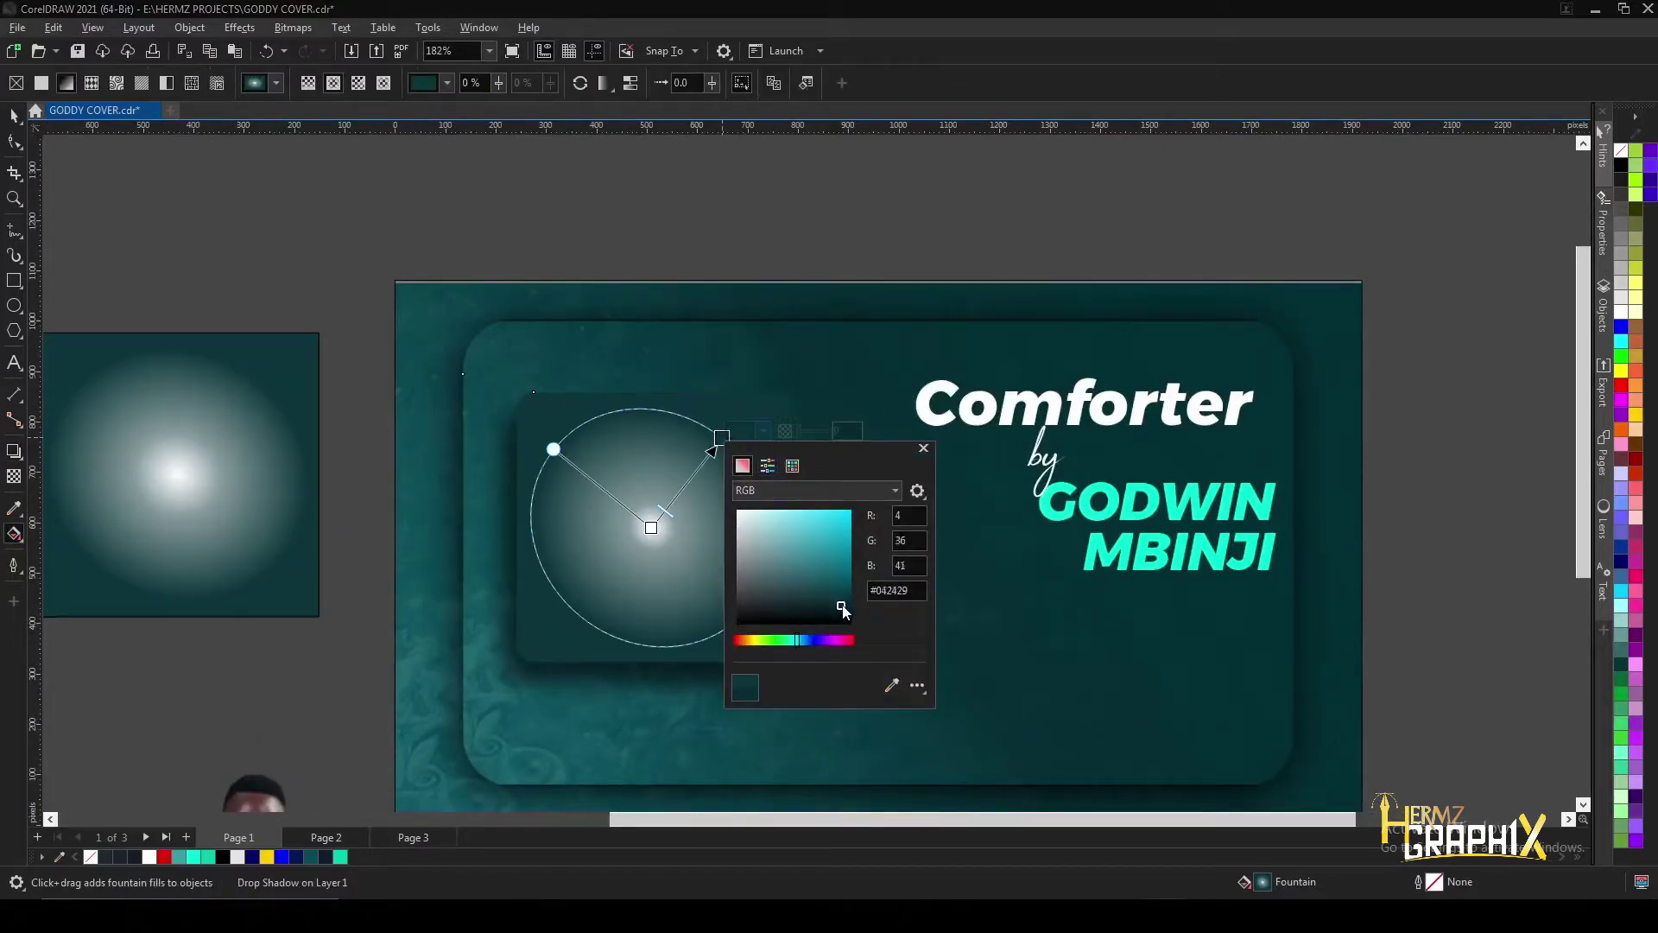
drag(844, 610, 843, 610)
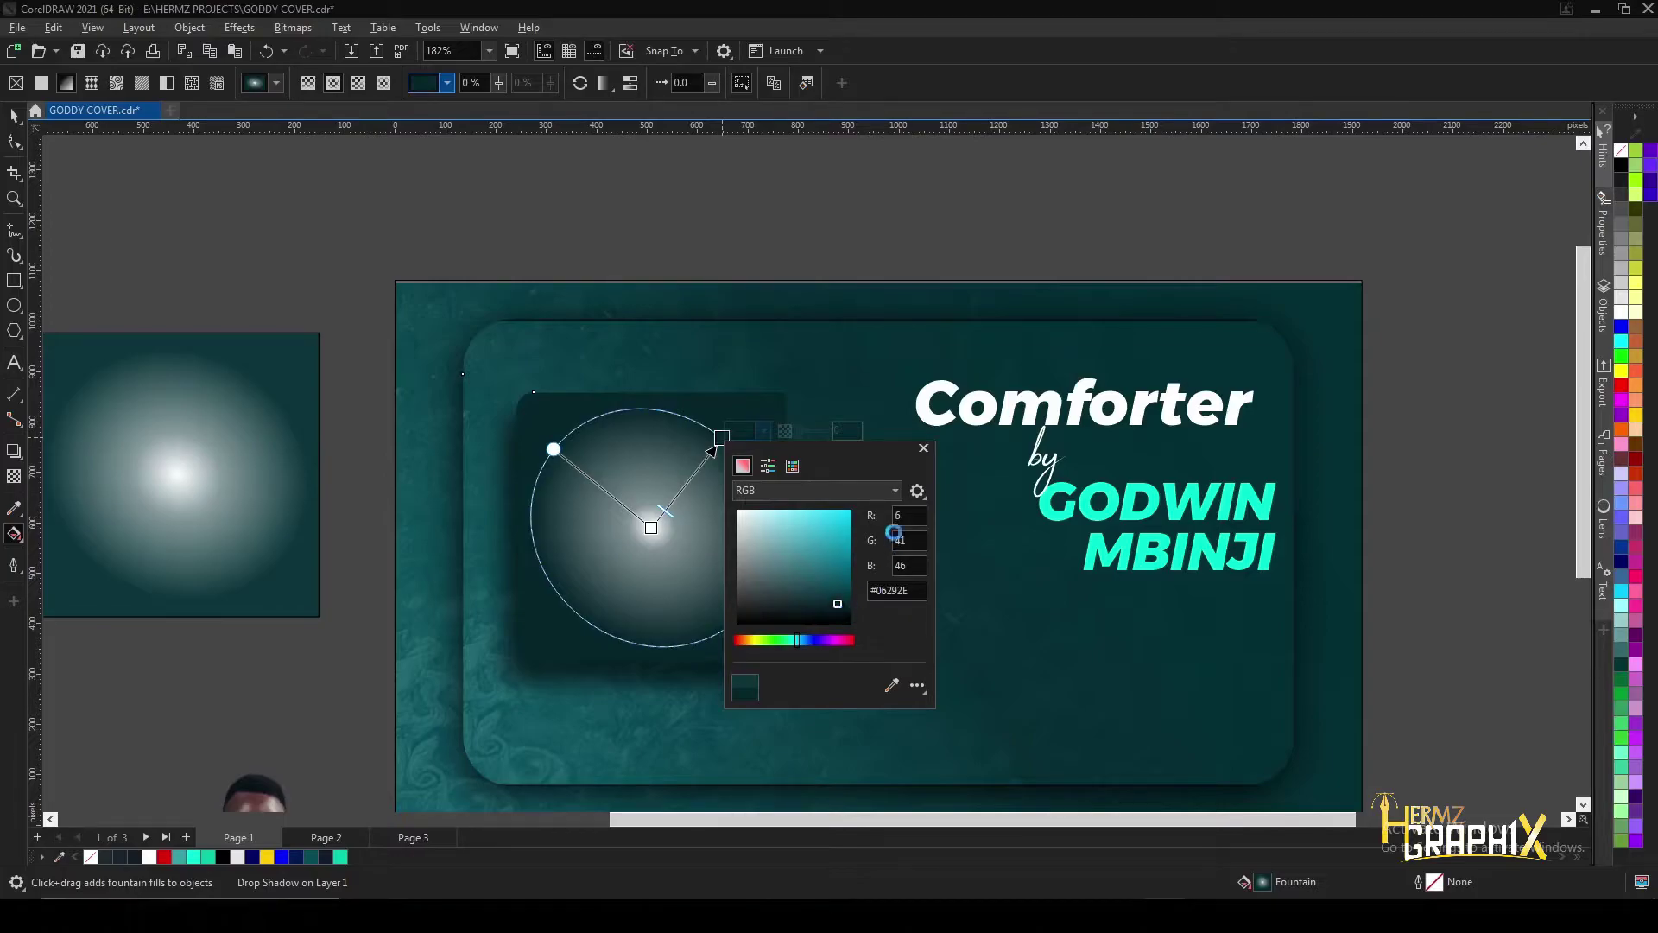
click(924, 449)
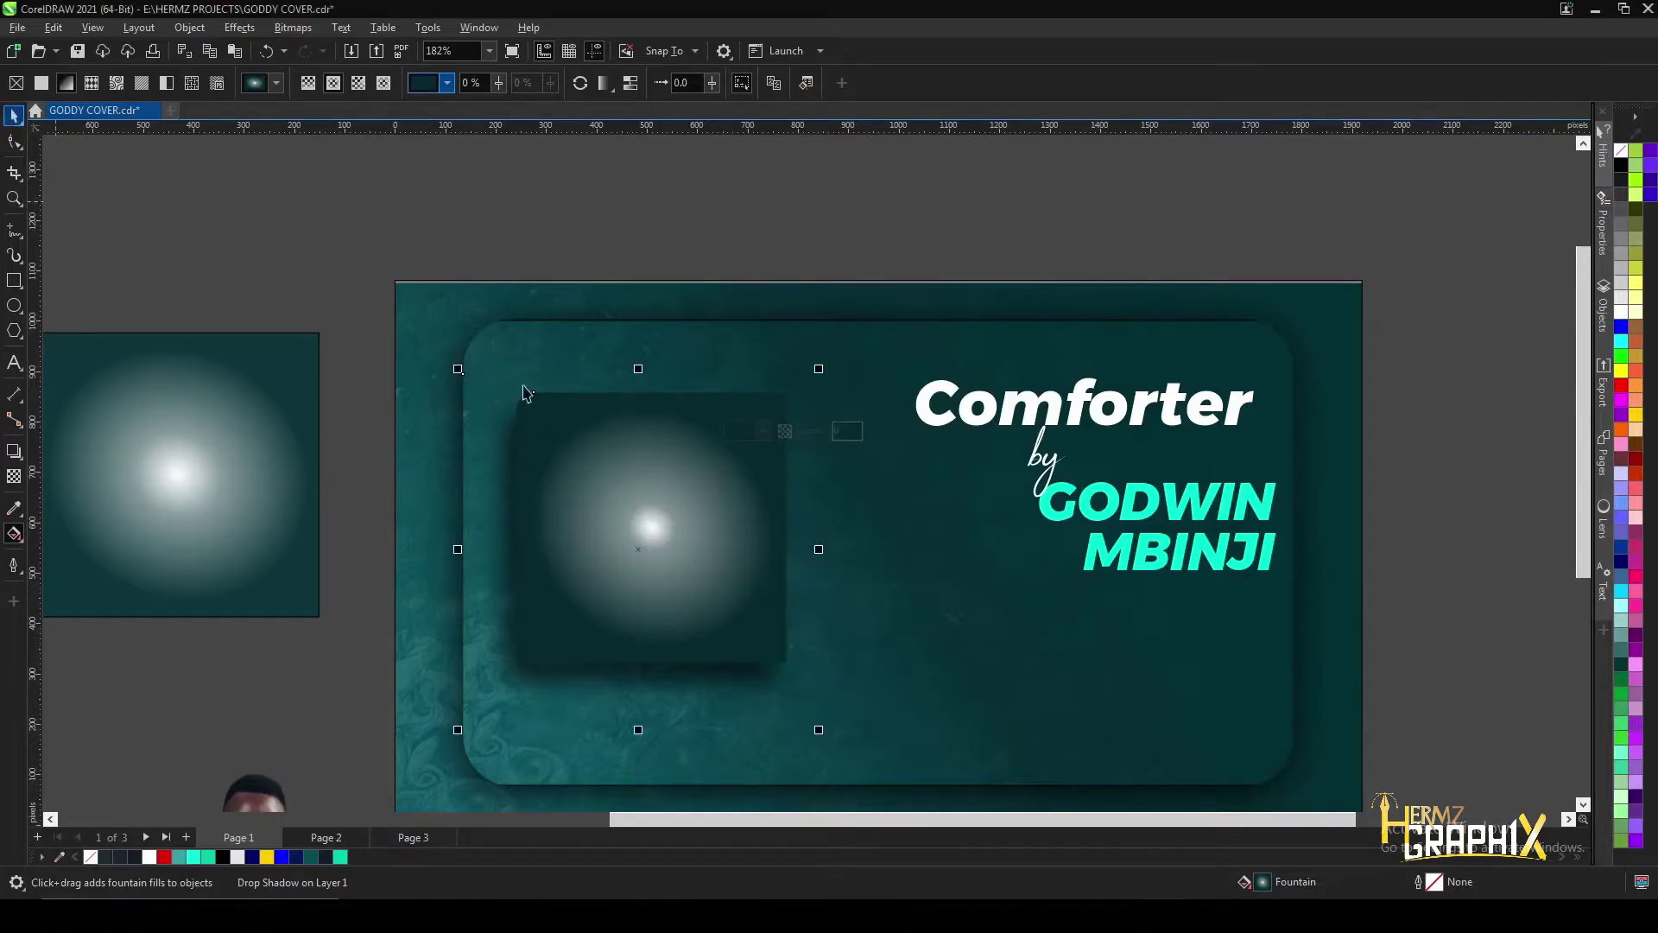
scroll(554, 620, down, 2)
key(space)
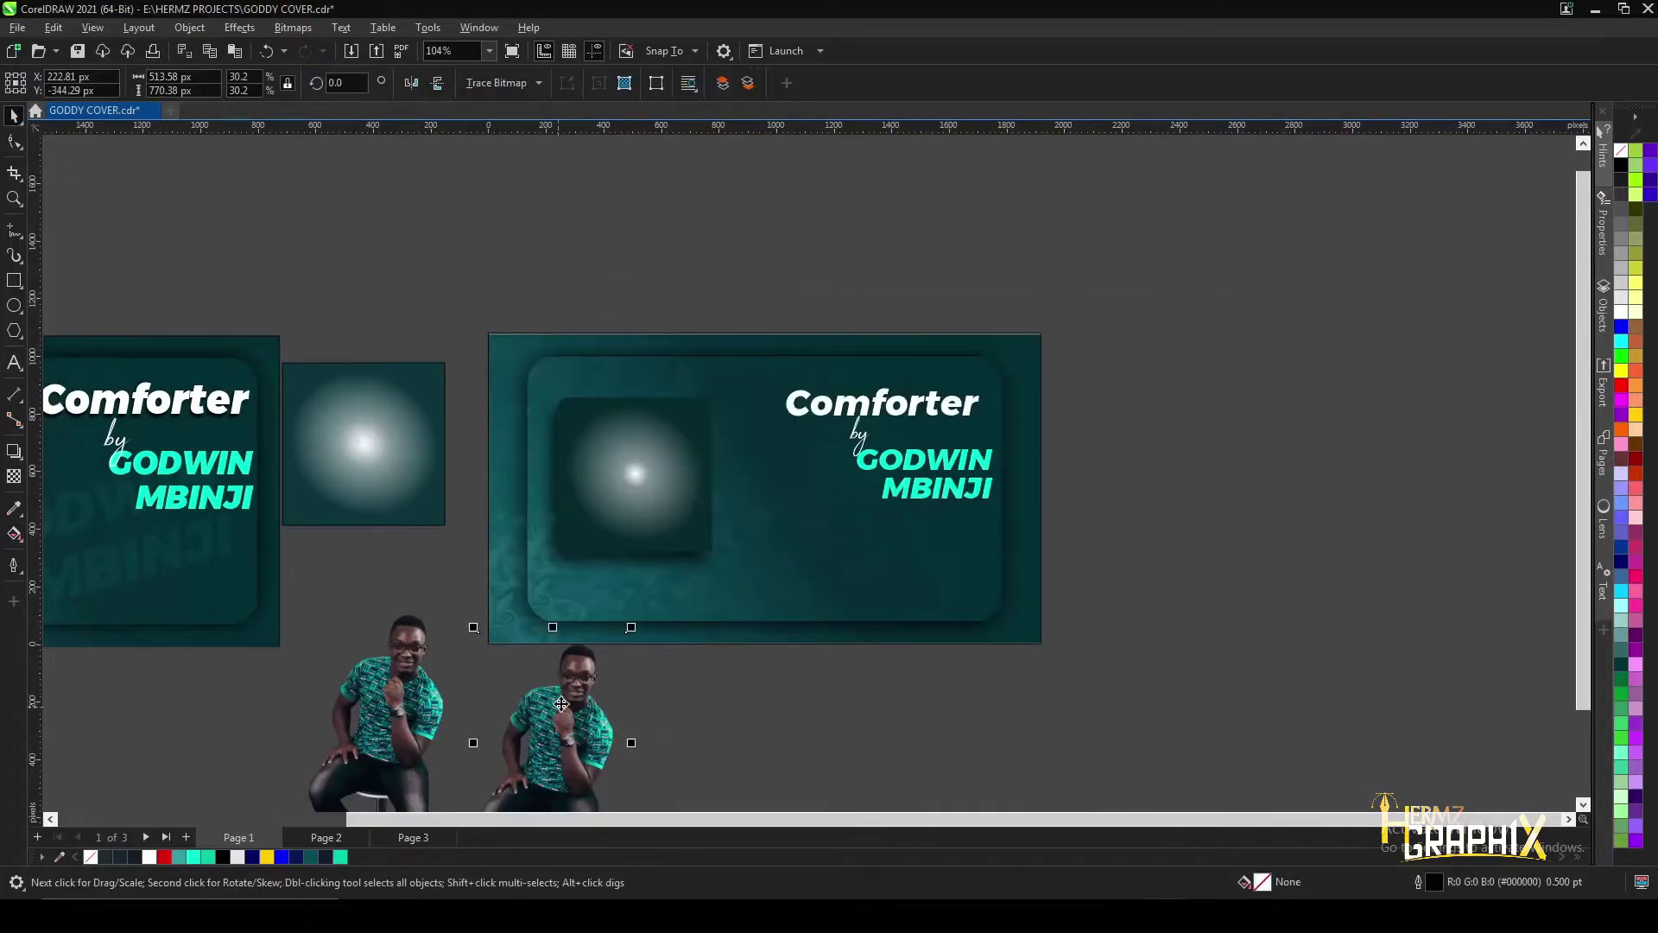
- PowerClip the person photo inside the glowing square and shift it up to show the figure
click(560, 701)
scroll(559, 701, up, 2)
drag(560, 710, 628, 453)
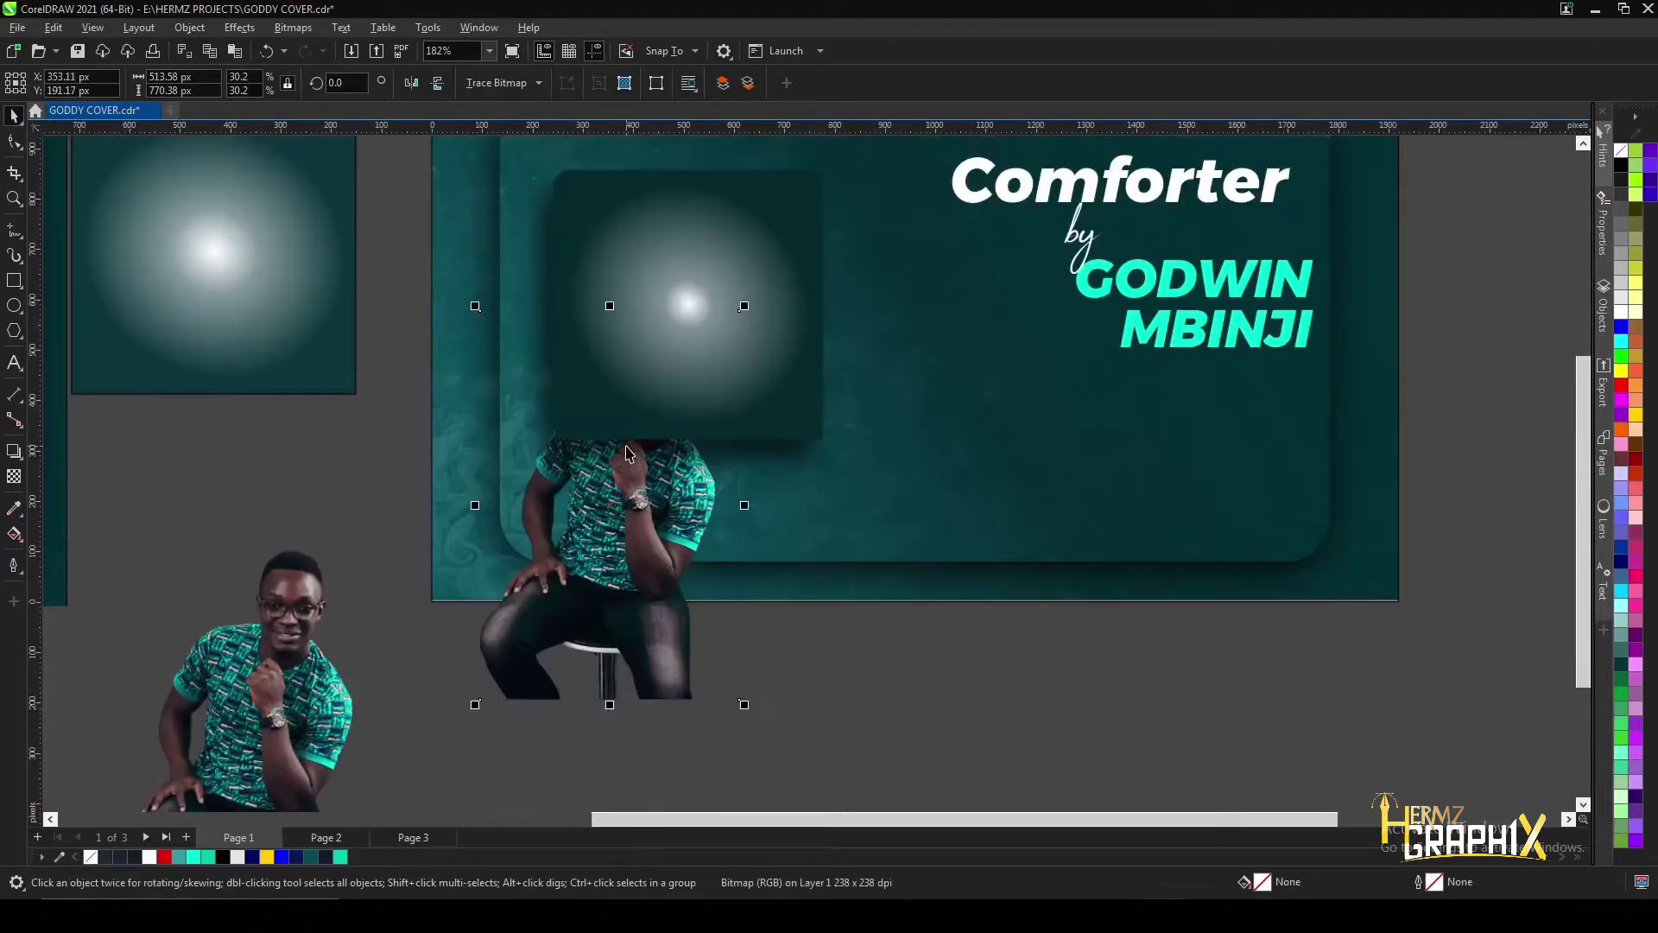
right_click(606, 549)
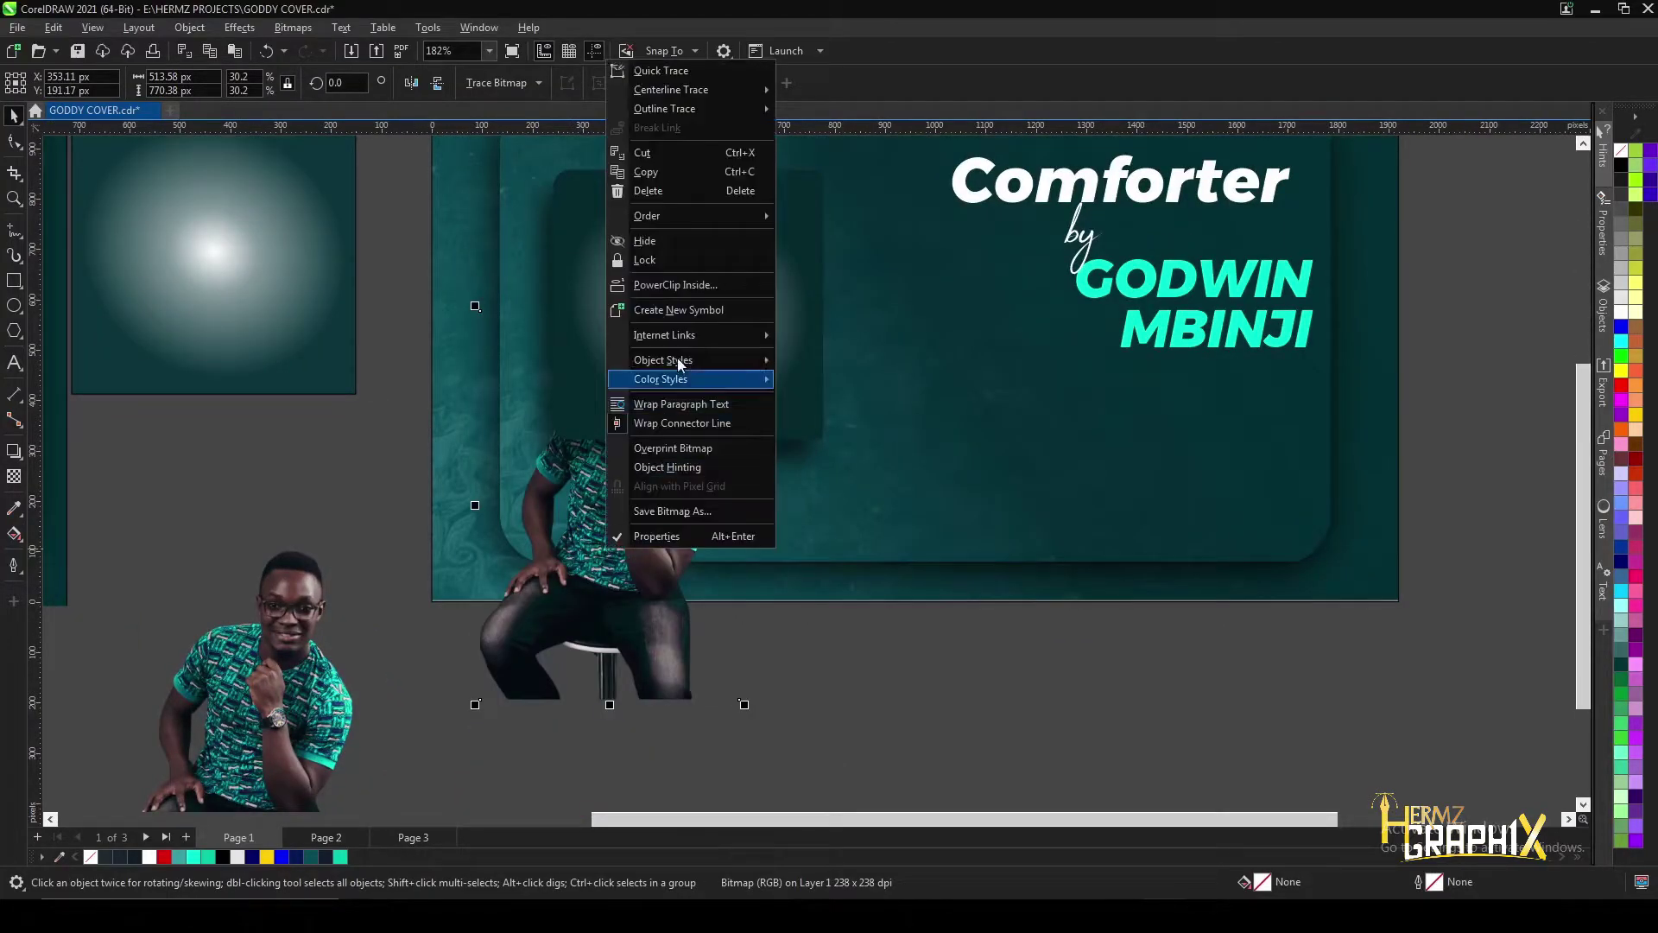
click(677, 283)
click(646, 306)
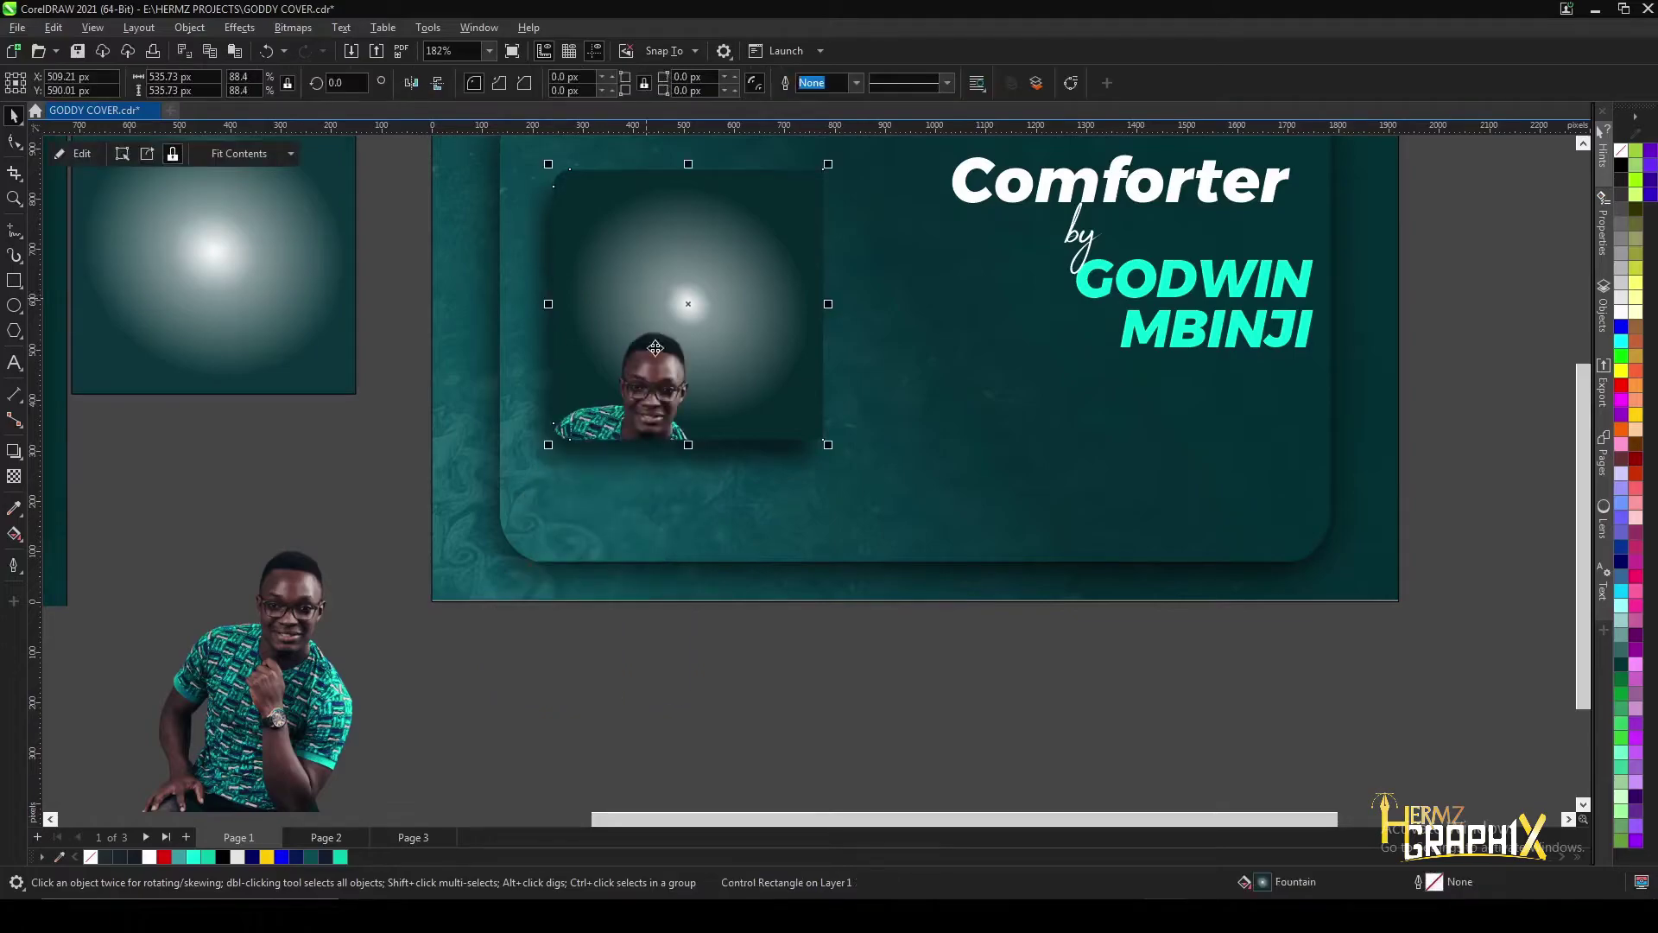
drag(646, 390, 693, 262)
- Shrink the clipped photo slightly and nudge it left and up within the square
scroll(726, 224, down, 1)
scroll(729, 218, down, 4)
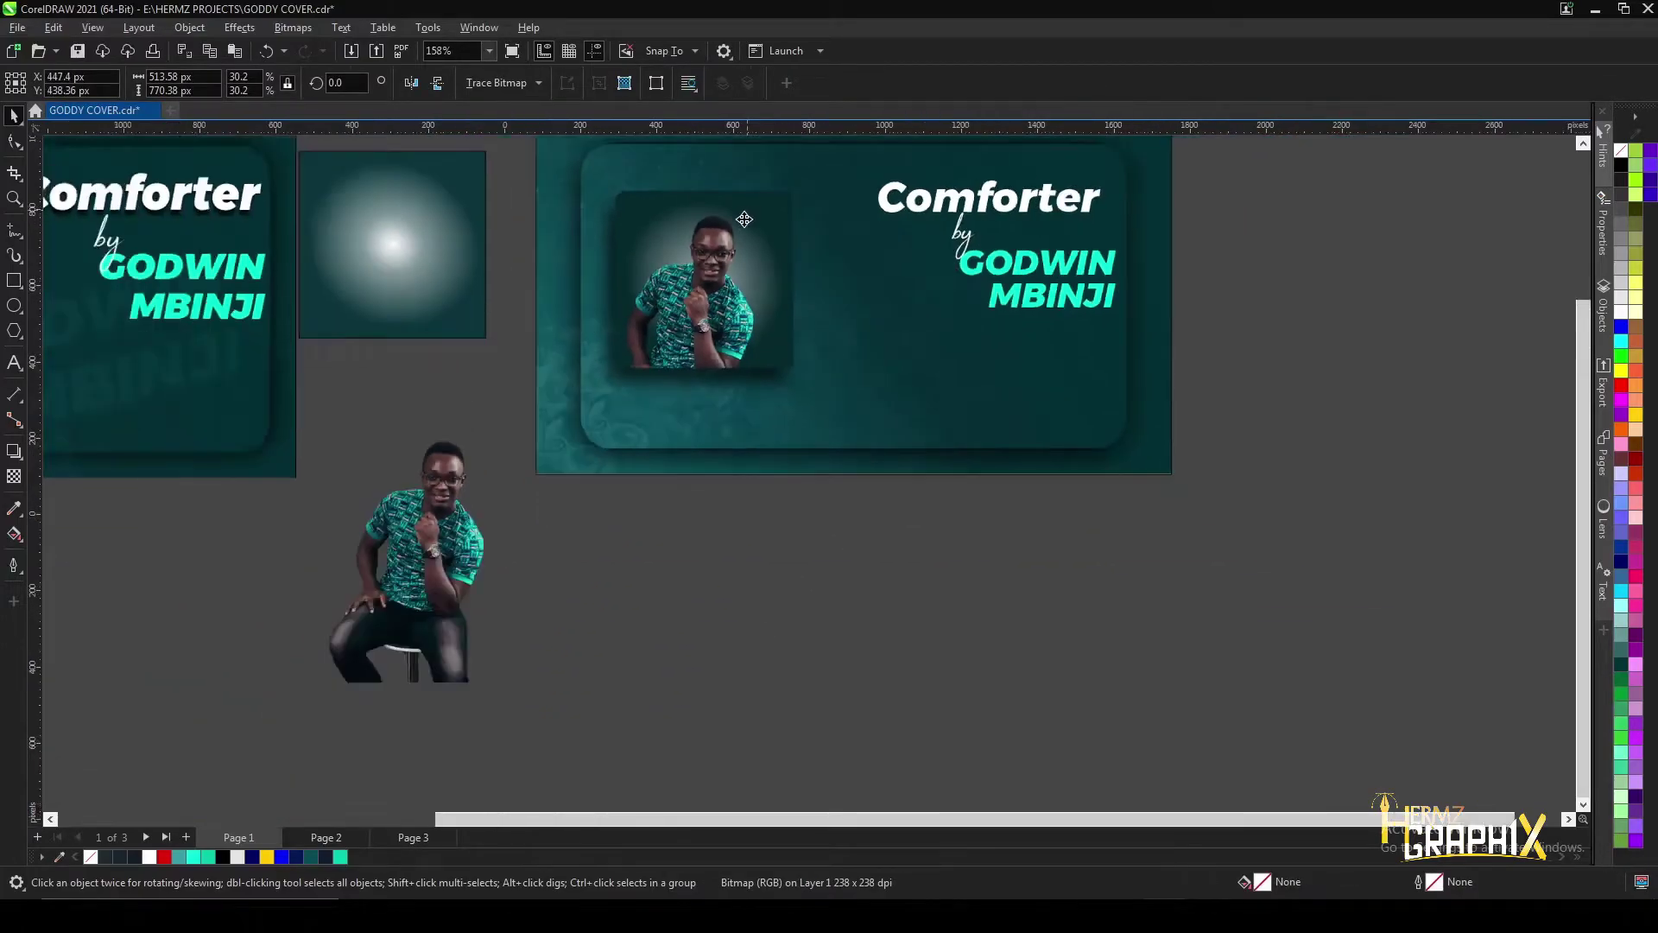
scroll(218, 268, up, 4)
scroll(233, 229, up, 1)
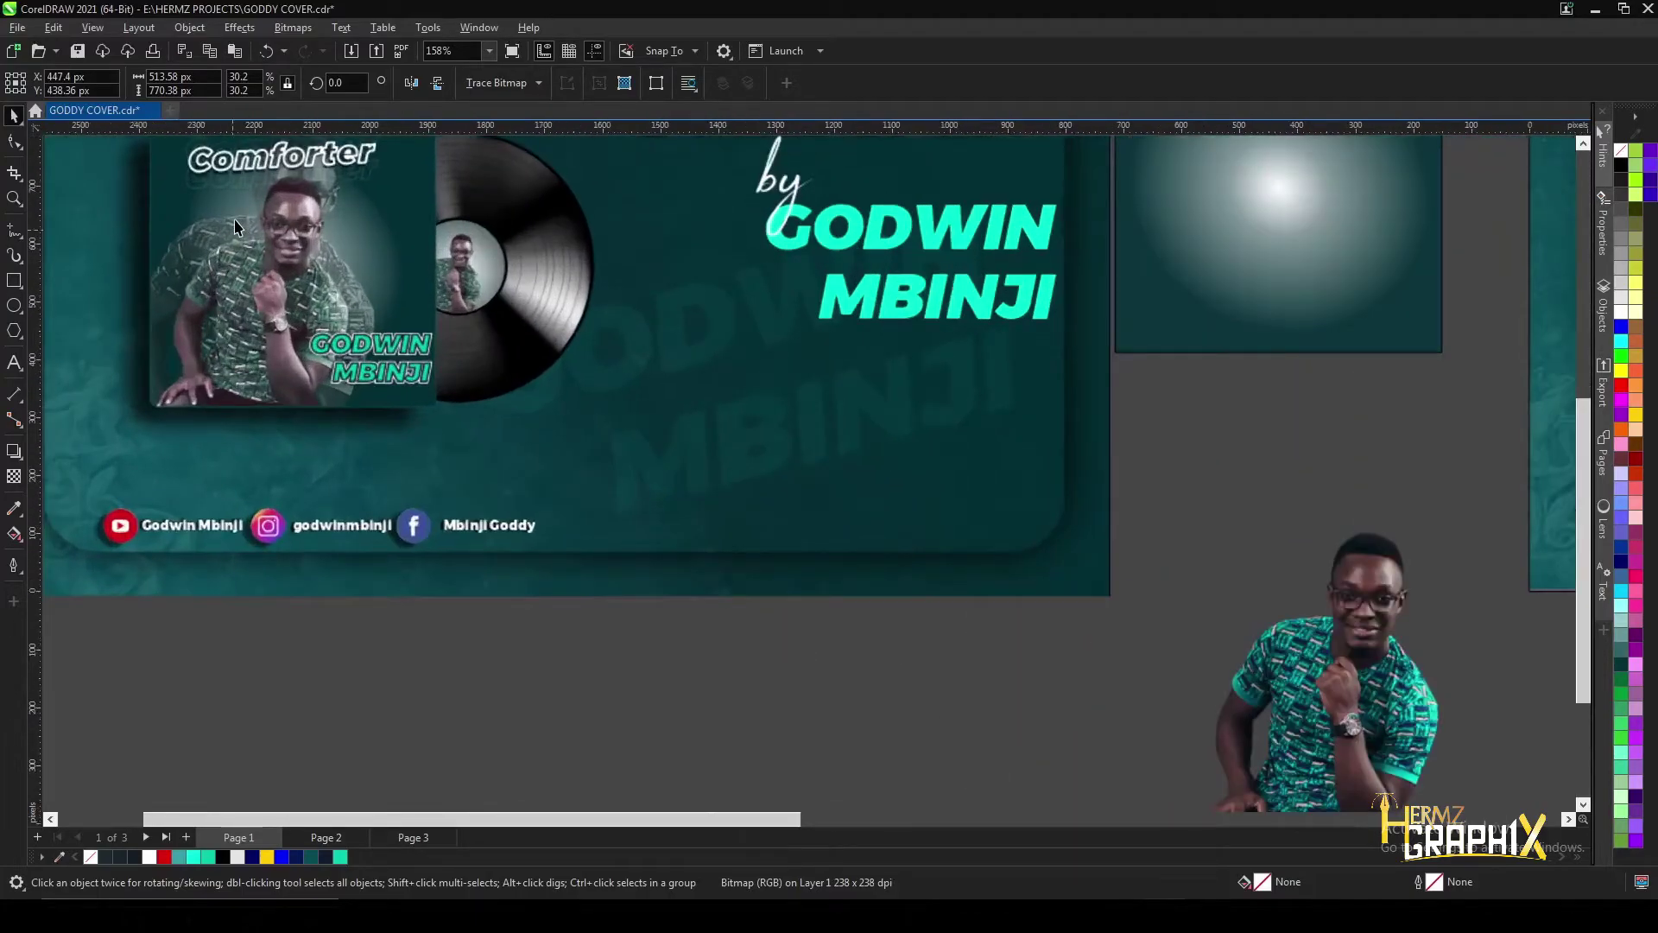
scroll(1102, 186, down, 3)
scroll(1102, 186, up, 2)
scroll(1102, 186, up, 2)
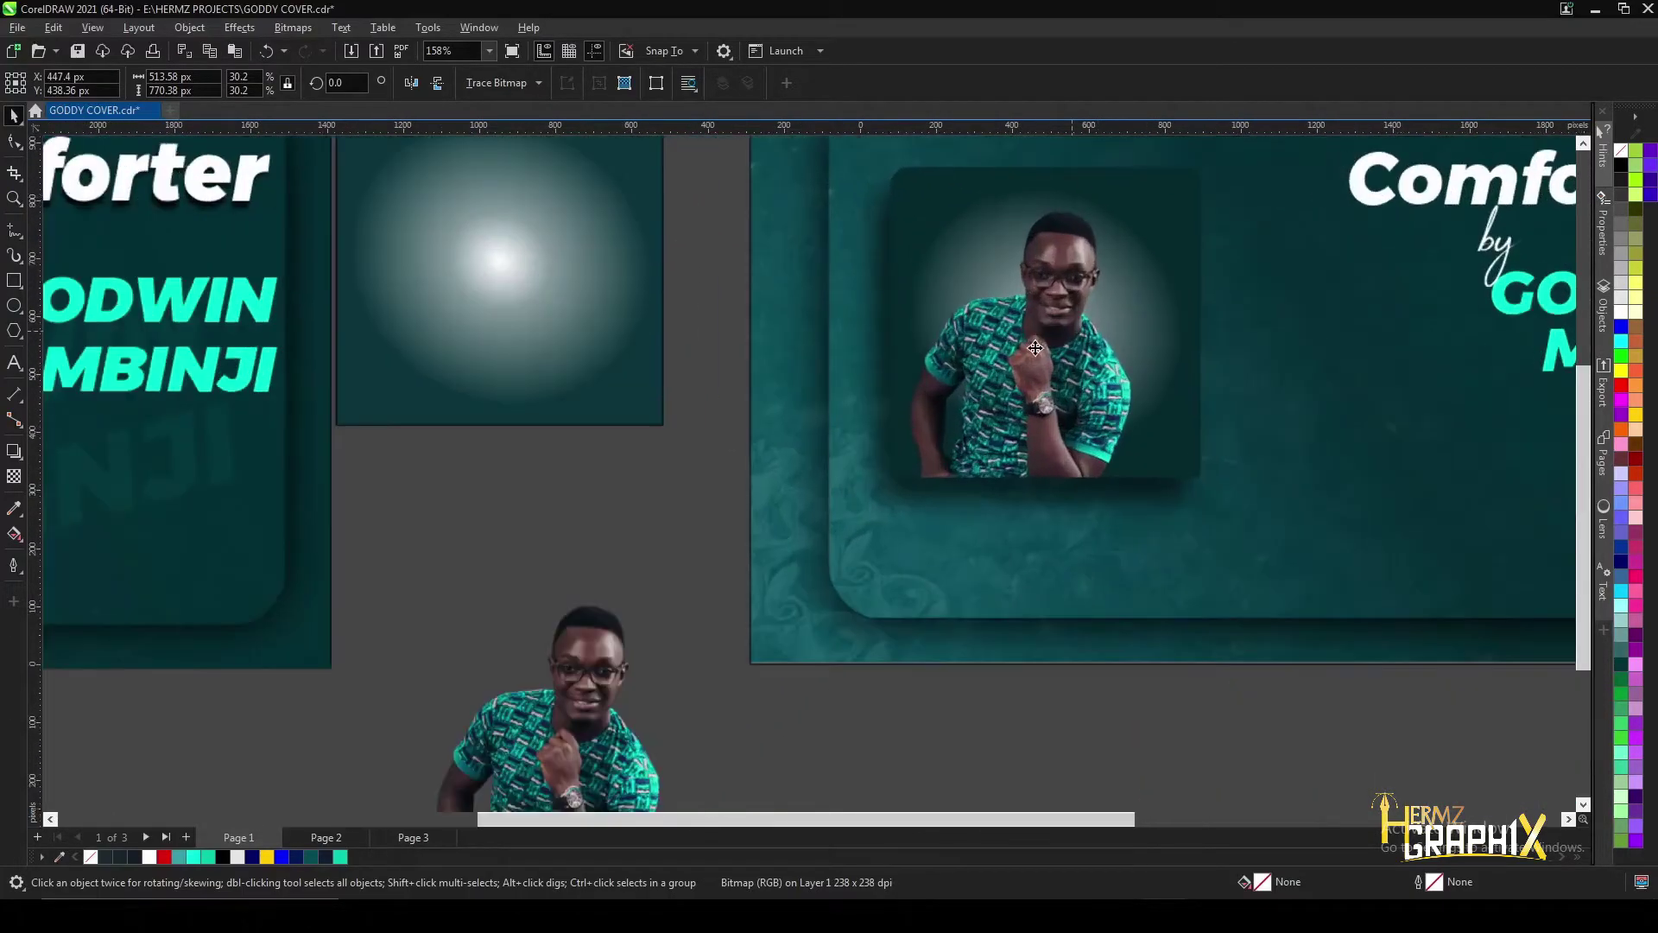
scroll(1045, 363, down, 1)
drag(915, 543, 931, 519)
drag(1028, 350, 1024, 350)
scroll(1023, 349, down, 2)
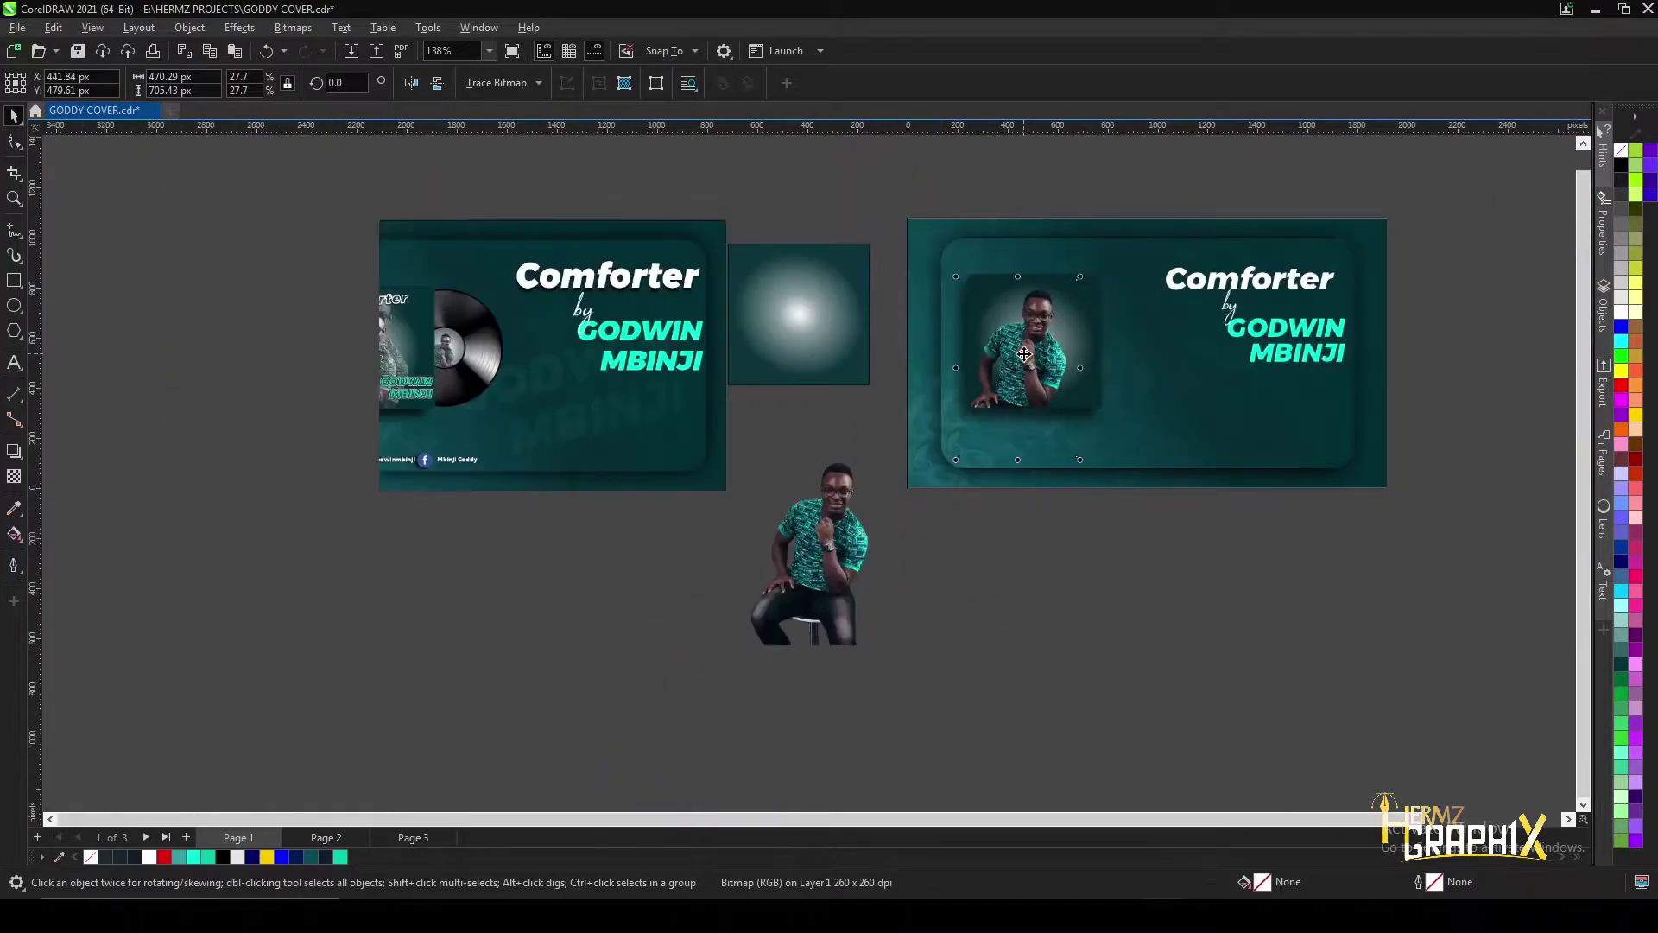
scroll(1045, 298, up, 2)
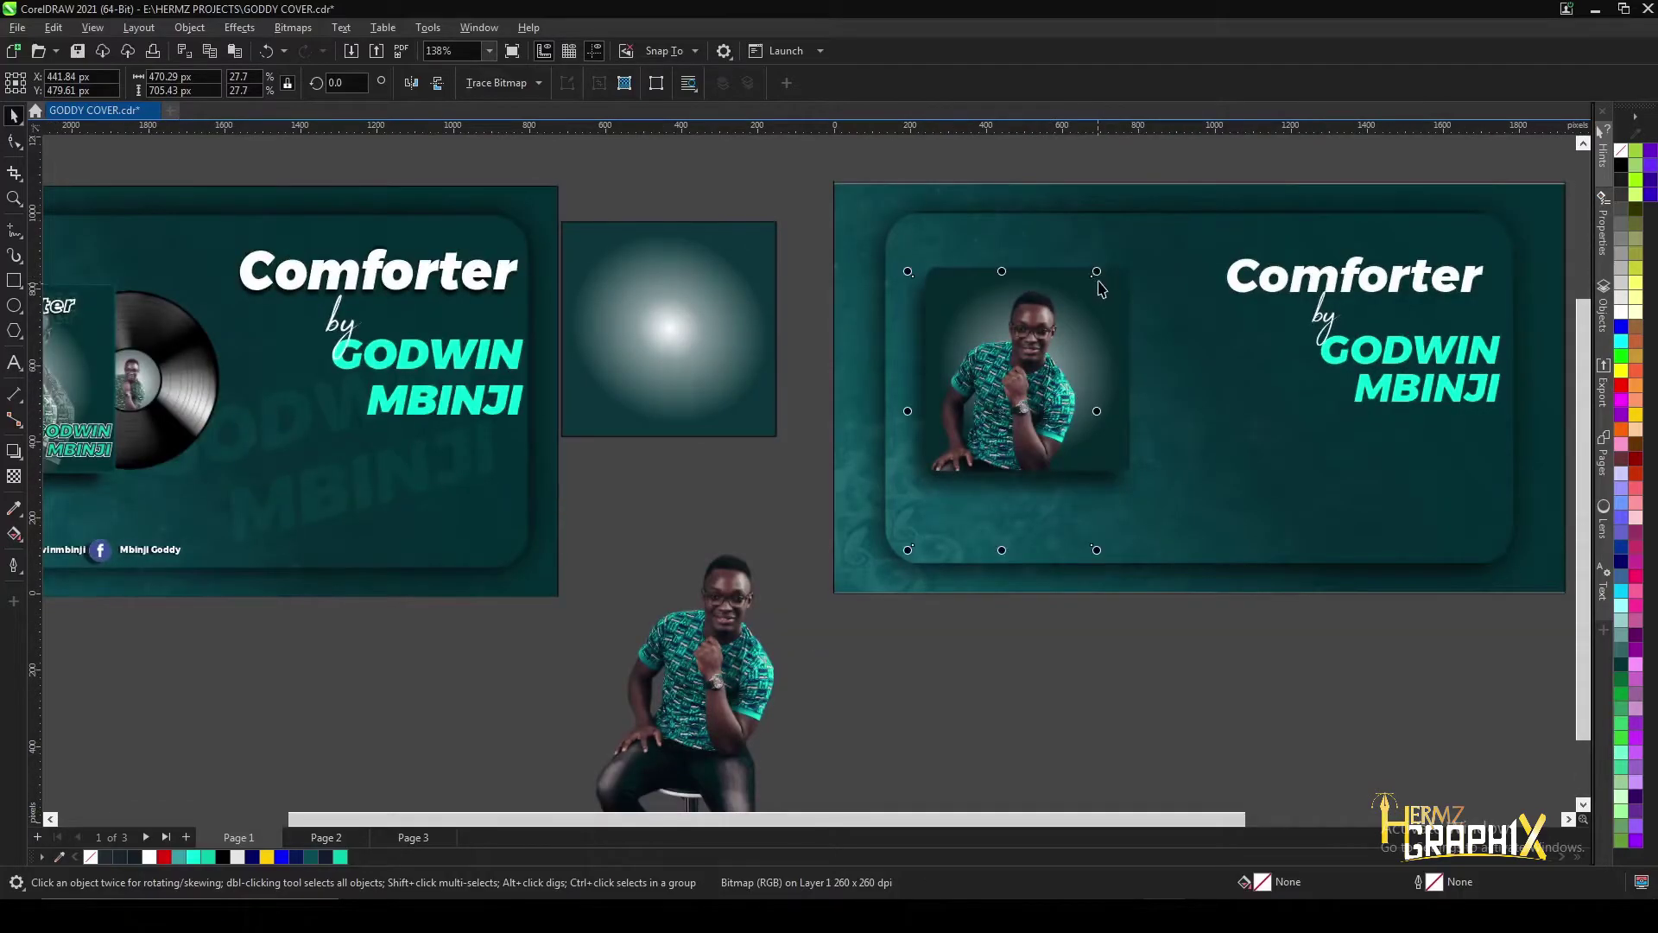
- Scale the photo down to about 21% and position the figure within the glow
drag(1097, 272, 1075, 304)
drag(1019, 416, 1033, 401)
drag(924, 293, 946, 302)
drag(1031, 383, 1016, 387)
scroll(1103, 369, up, 2)
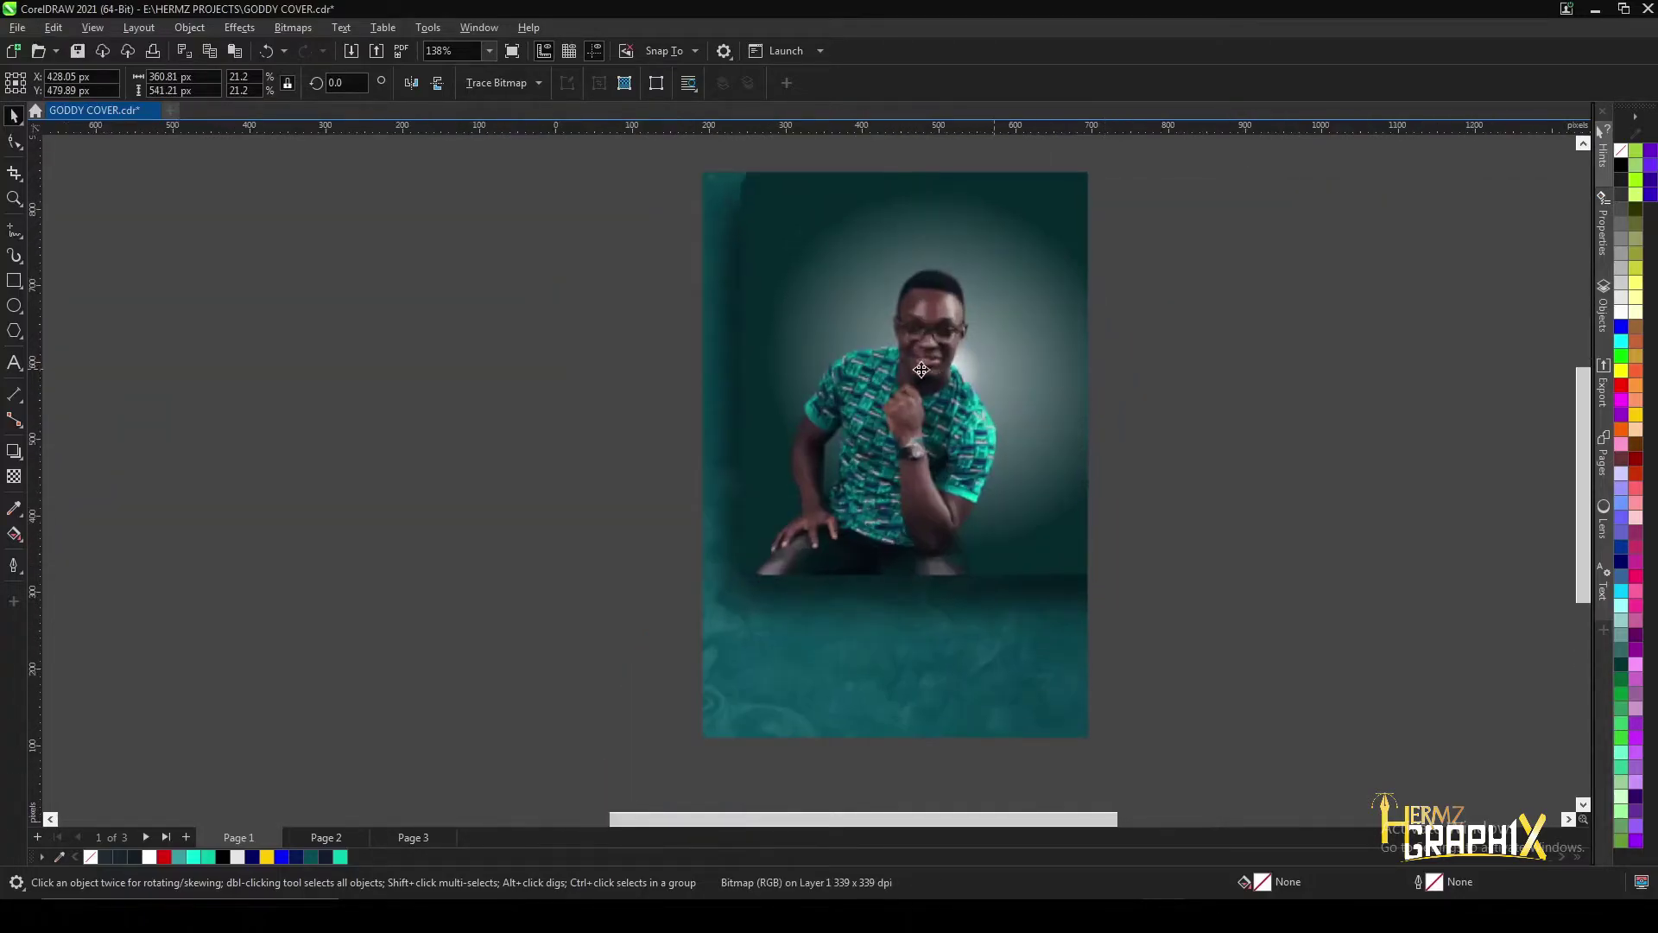
drag(903, 378, 911, 387)
scroll(896, 377, down, 2)
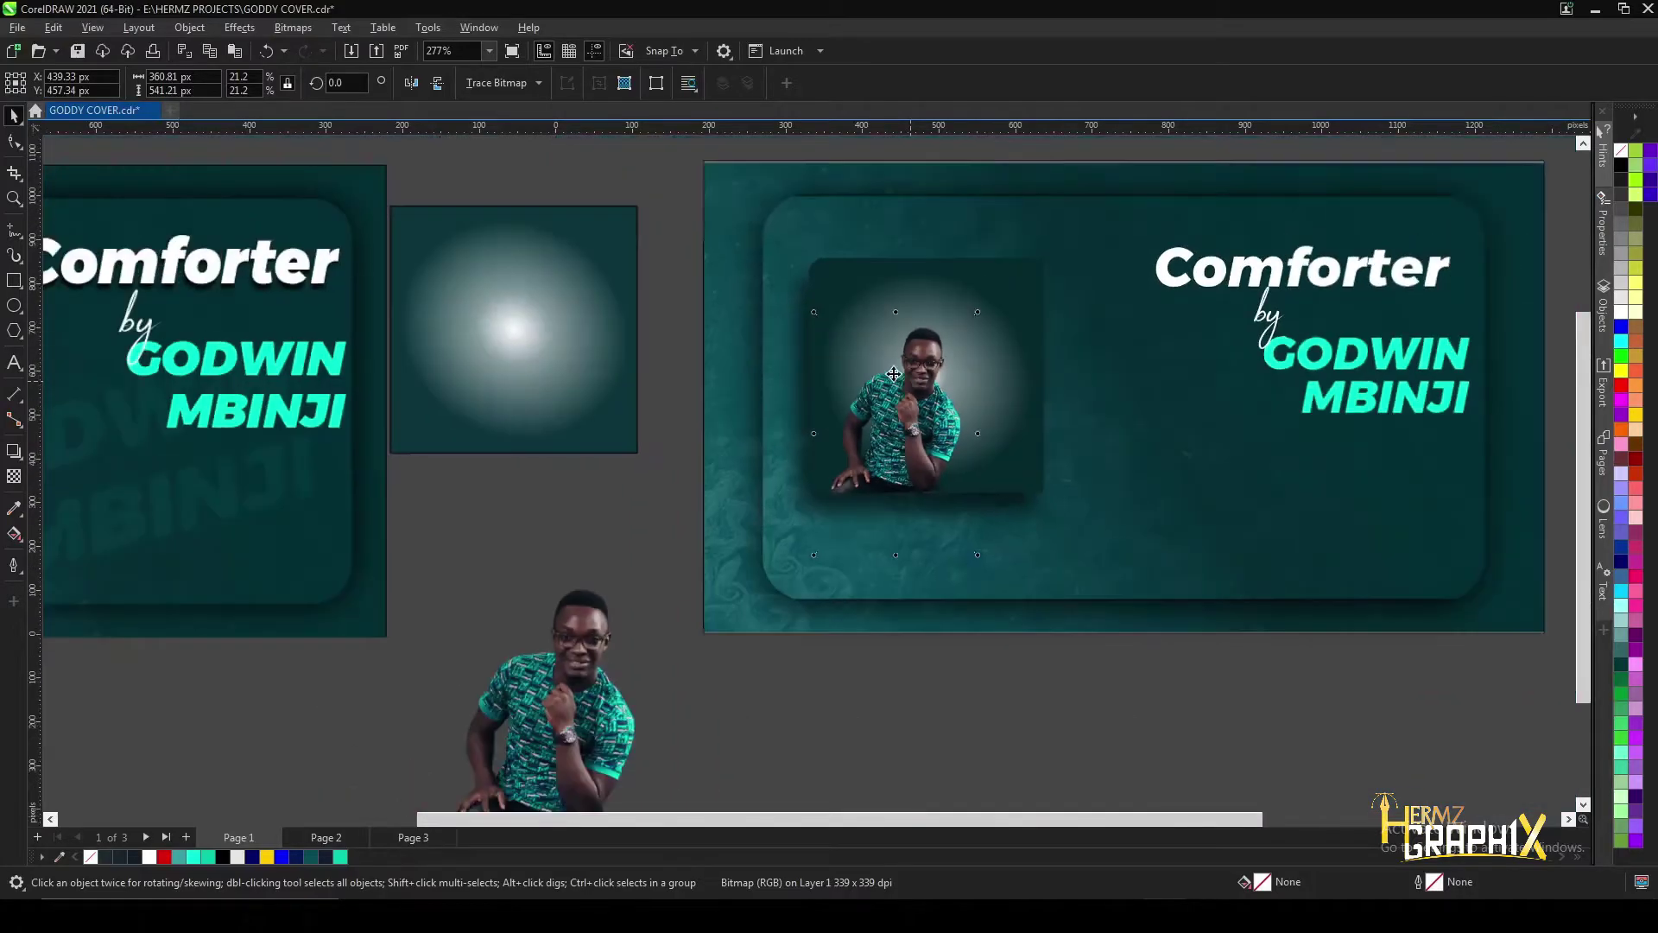
scroll(1194, 277, down, 3)
scroll(59, 315, up, 3)
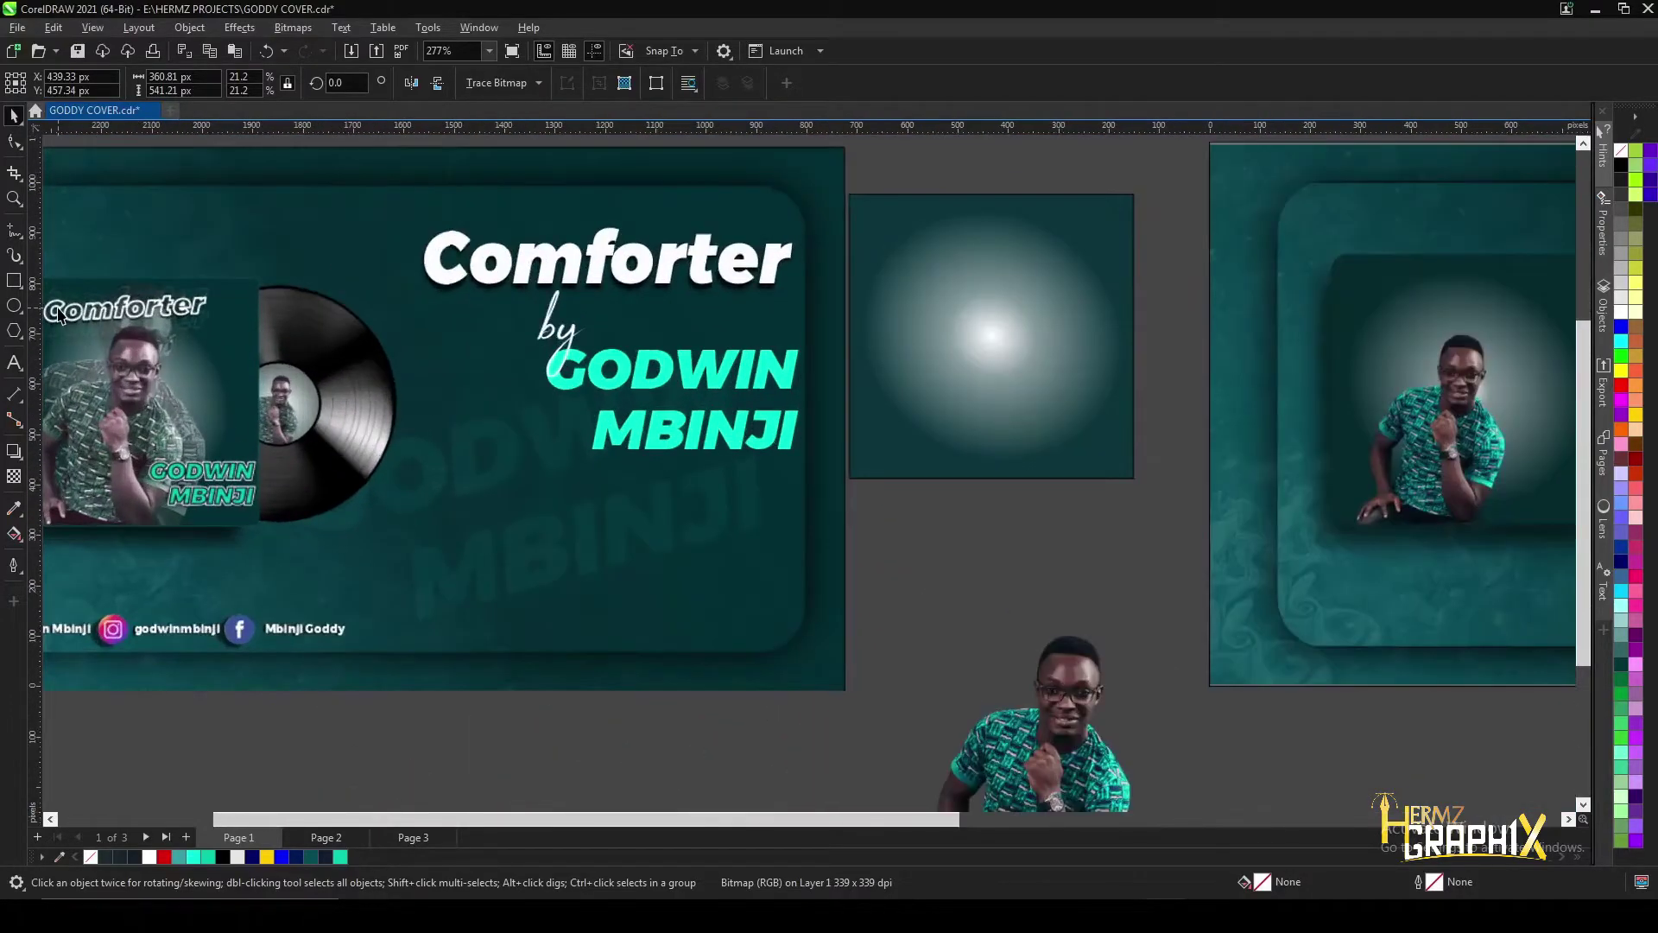
scroll(196, 319, down, 1)
scroll(195, 294, up, 4)
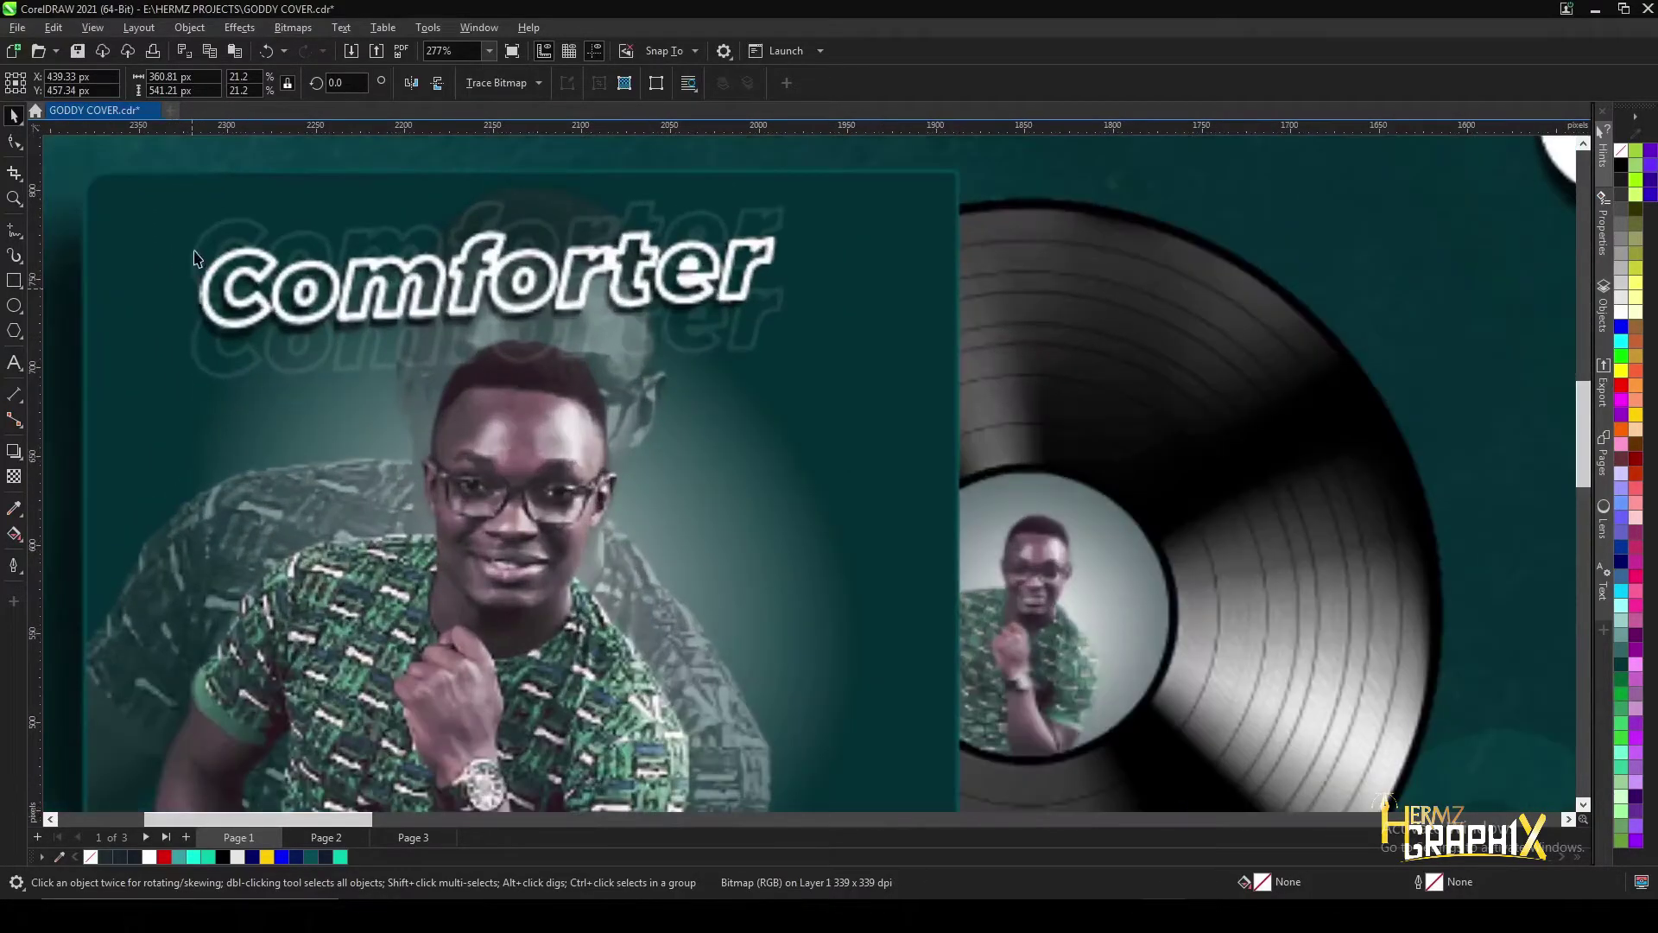
scroll(757, 309, down, 3)
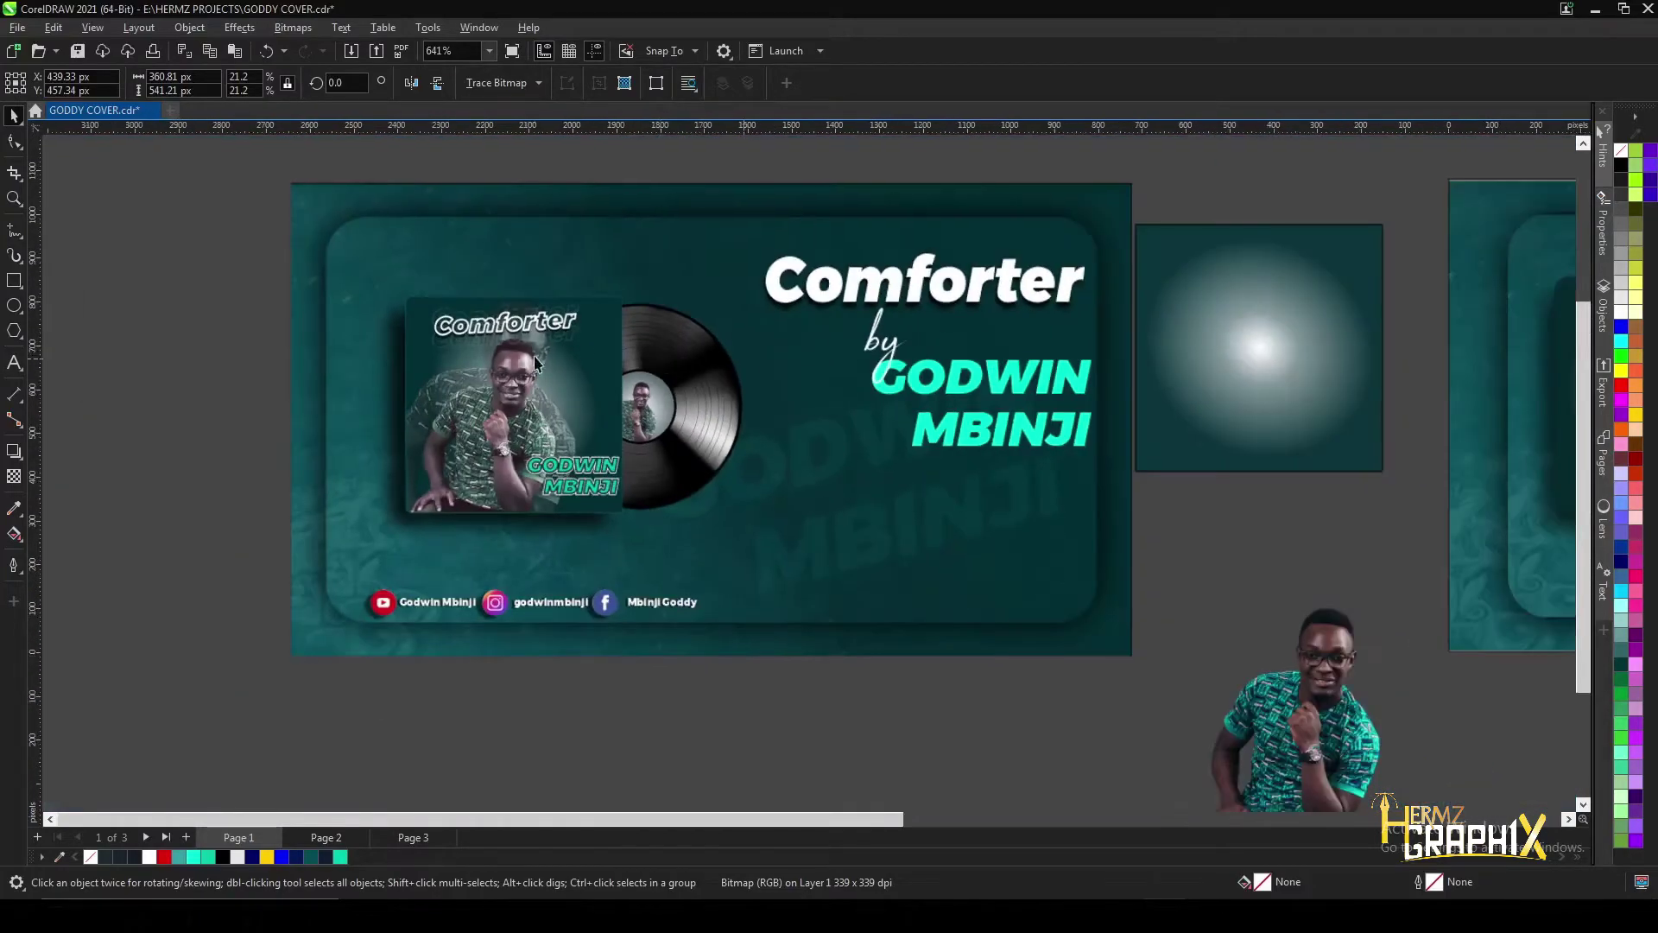
scroll(1121, 304, down, 1)
scroll(558, 236, down, 1)
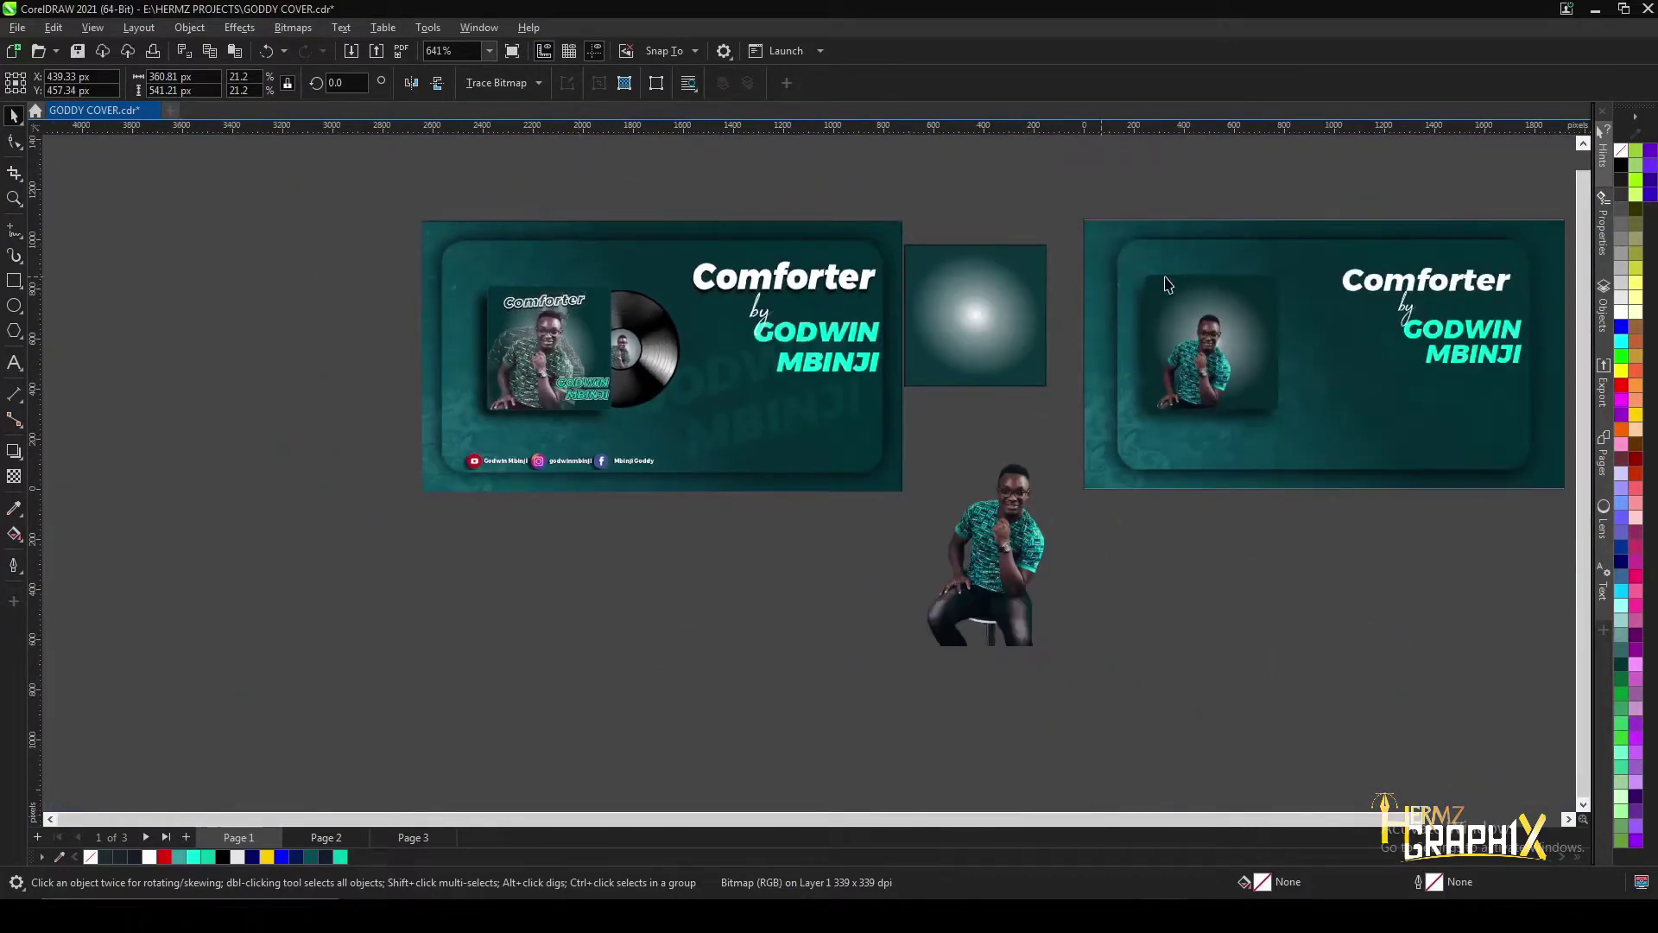
scroll(1221, 283, up, 3)
- Drop a copy of the Comforter title onto the album photo and scale it to fit
drag(1221, 285, 868, 255)
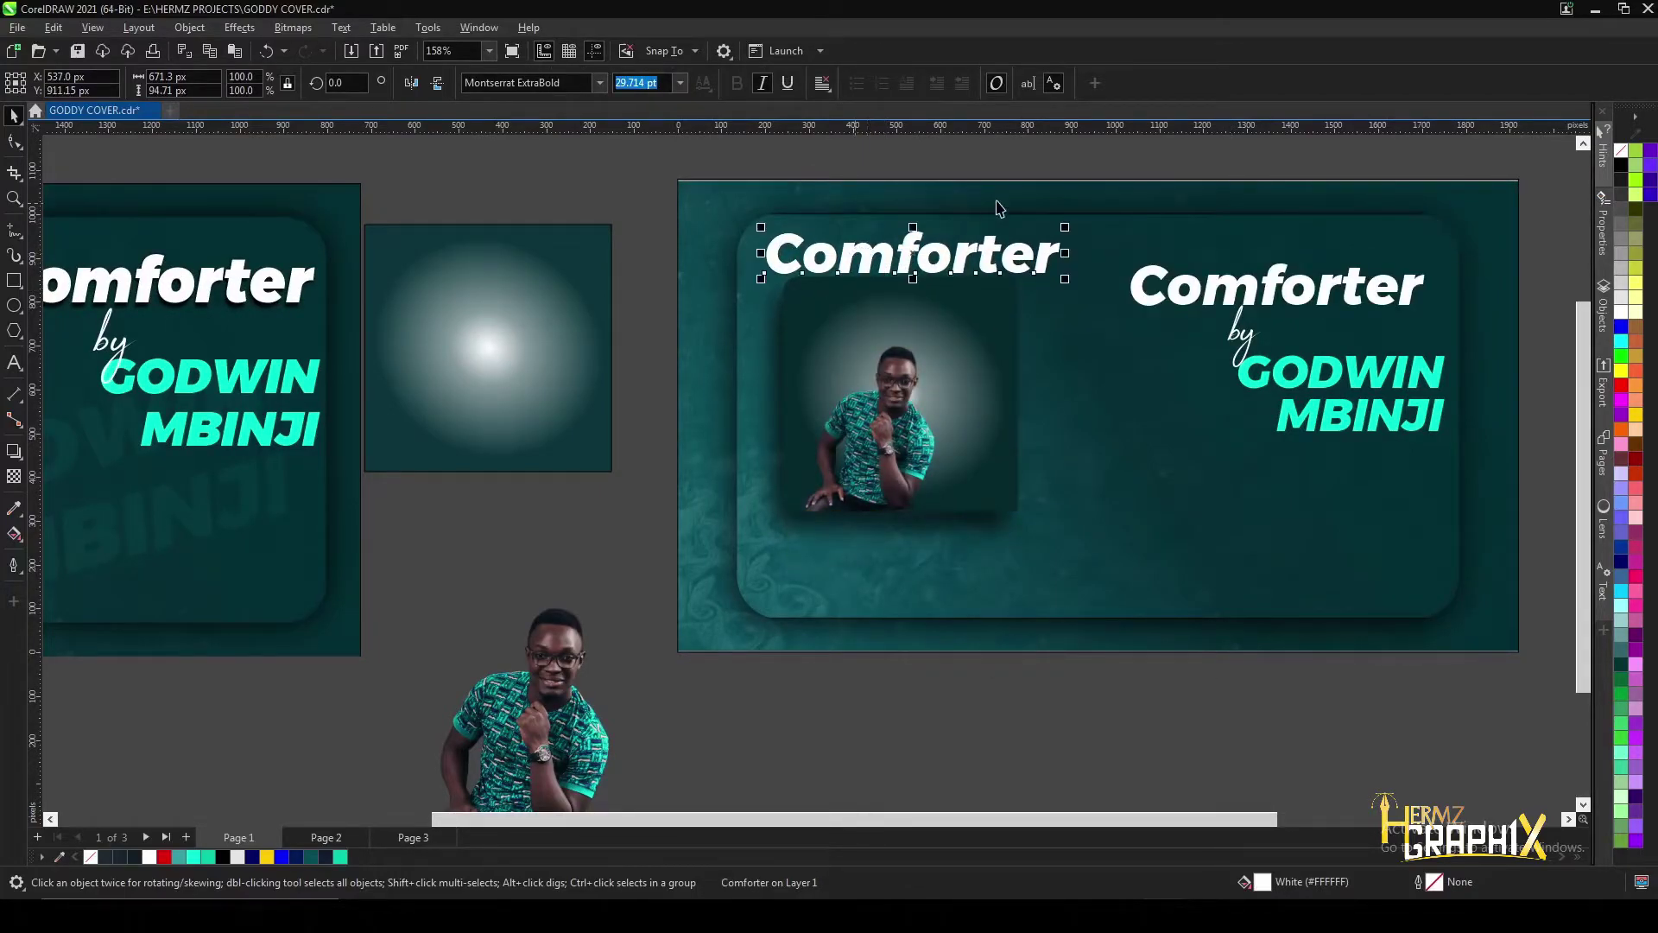
scroll(997, 207, up, 1)
drag(1072, 230, 985, 267)
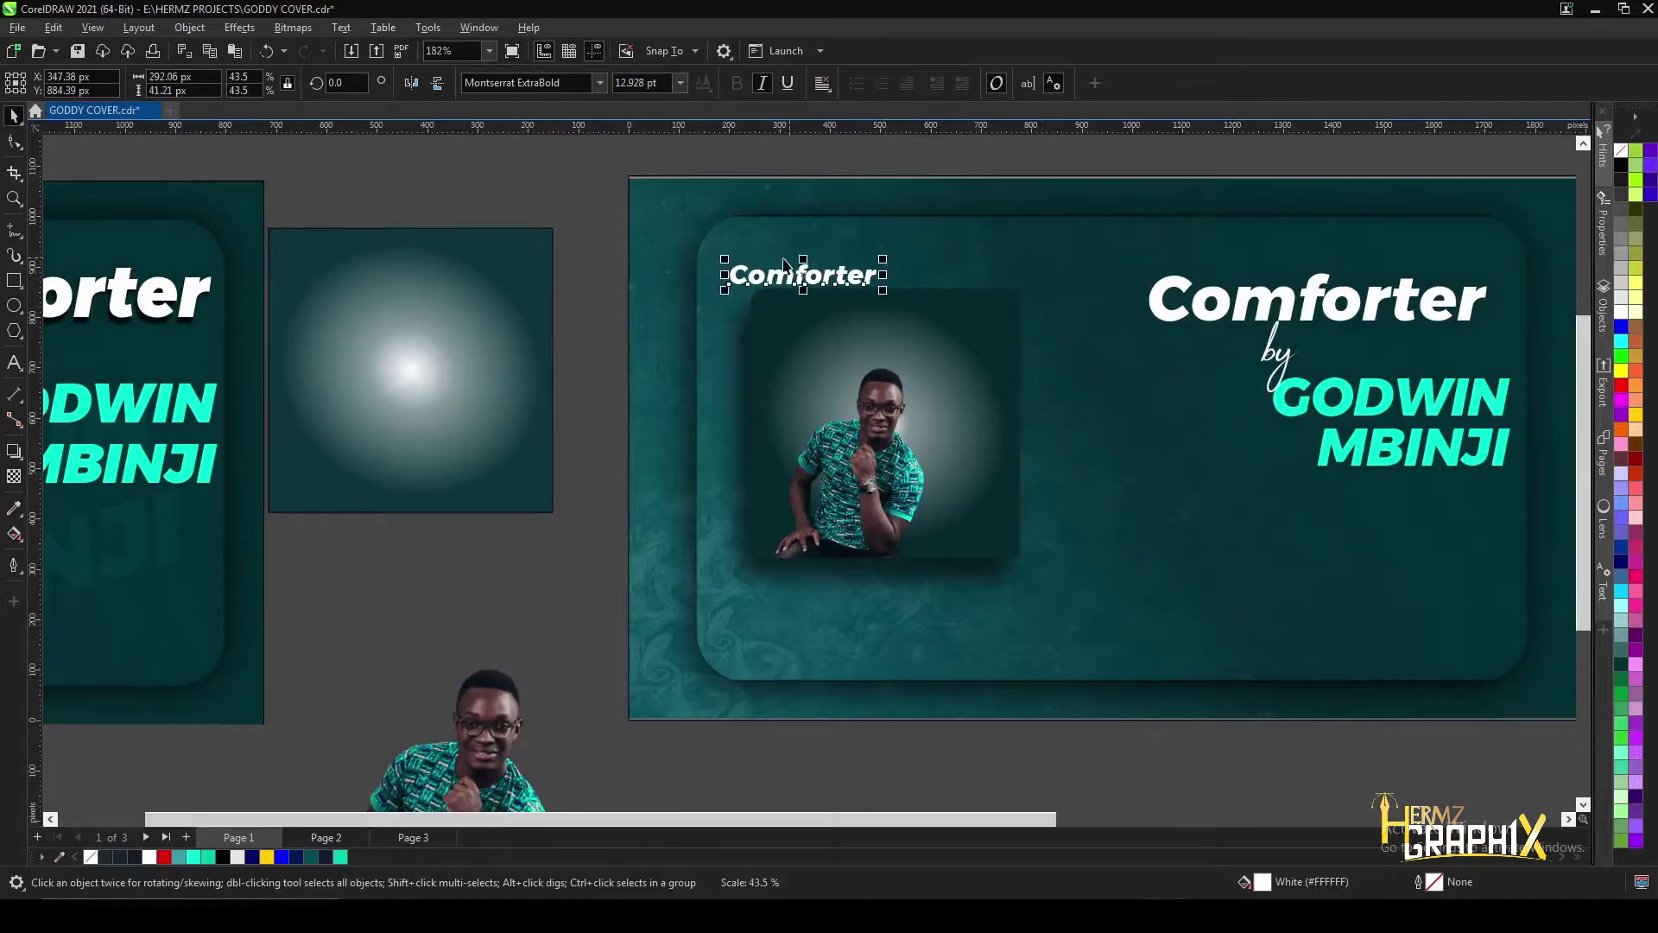
scroll(788, 268, up, 4)
drag(813, 293, 978, 390)
scroll(976, 394, up, 5)
drag(1297, 354, 1348, 333)
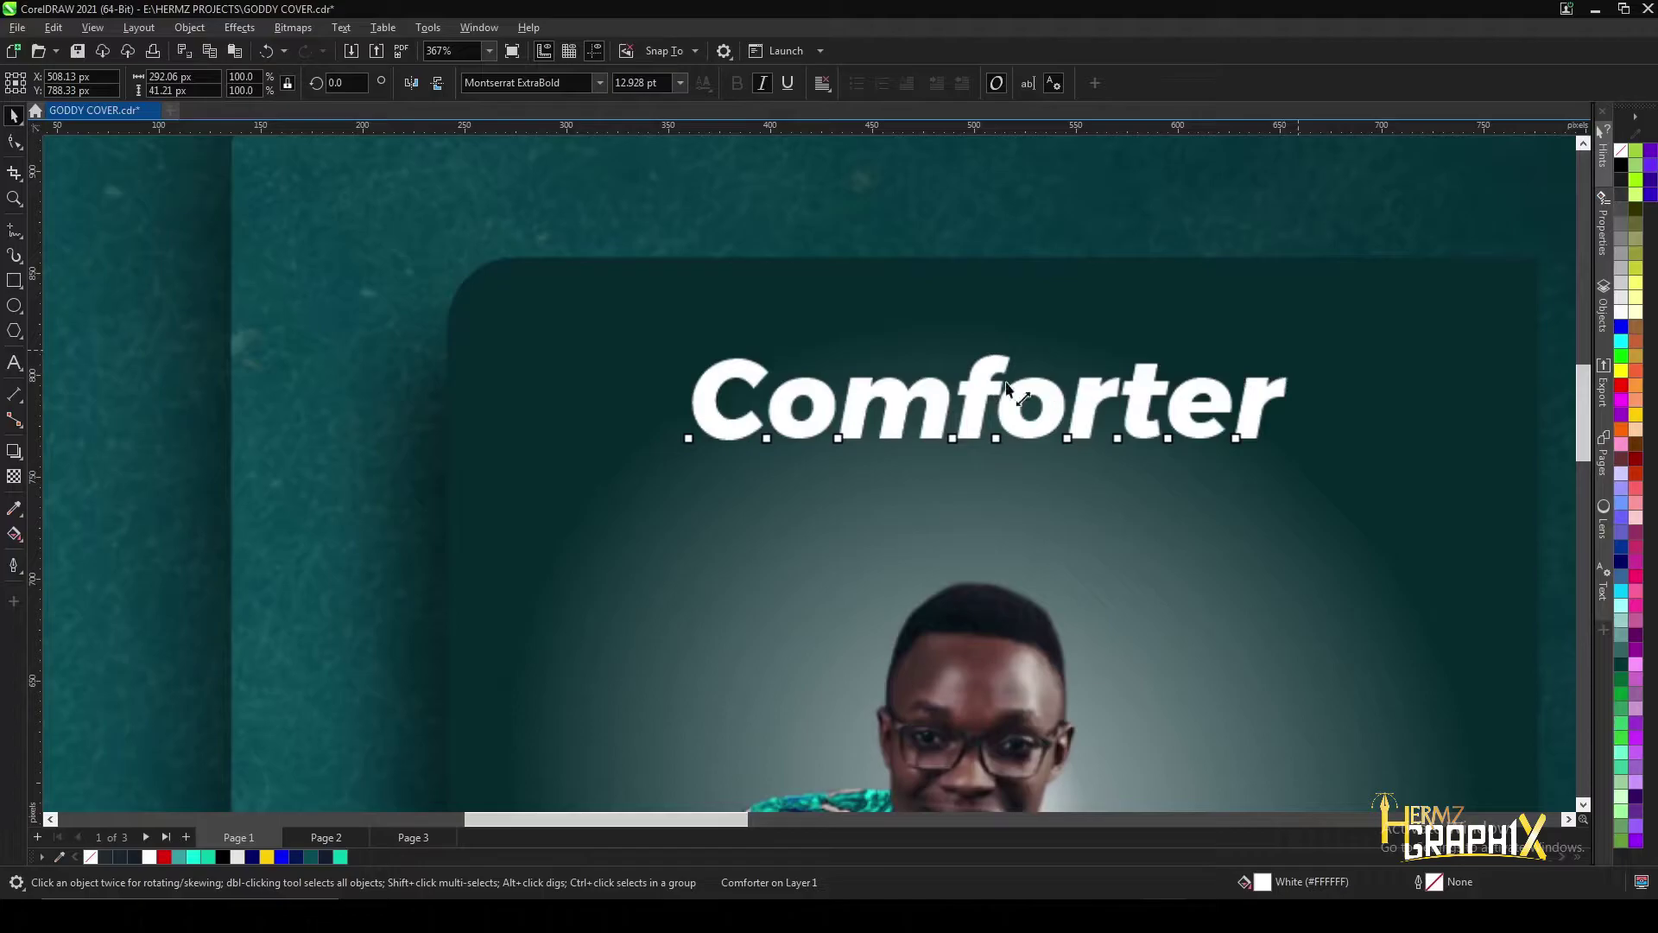
drag(1026, 389, 1345, 342)
- Tilt the small title about 6.5° counter-clockwise and nudge it above the person
click(697, 423)
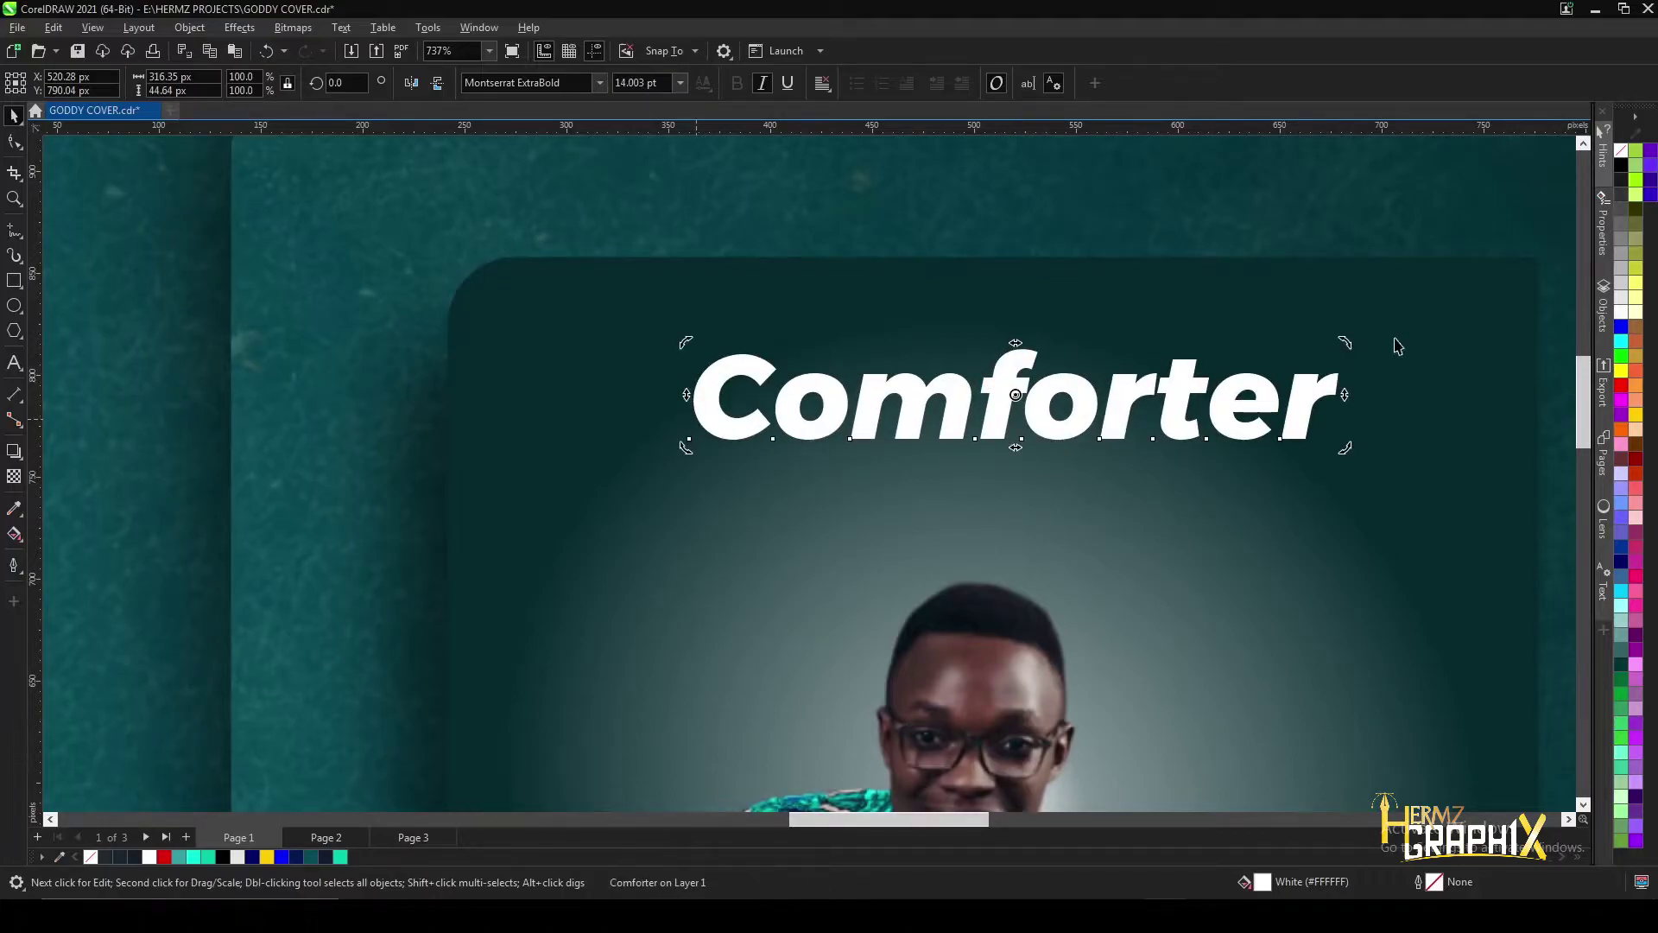
click(1346, 345)
key(ctrl+z)
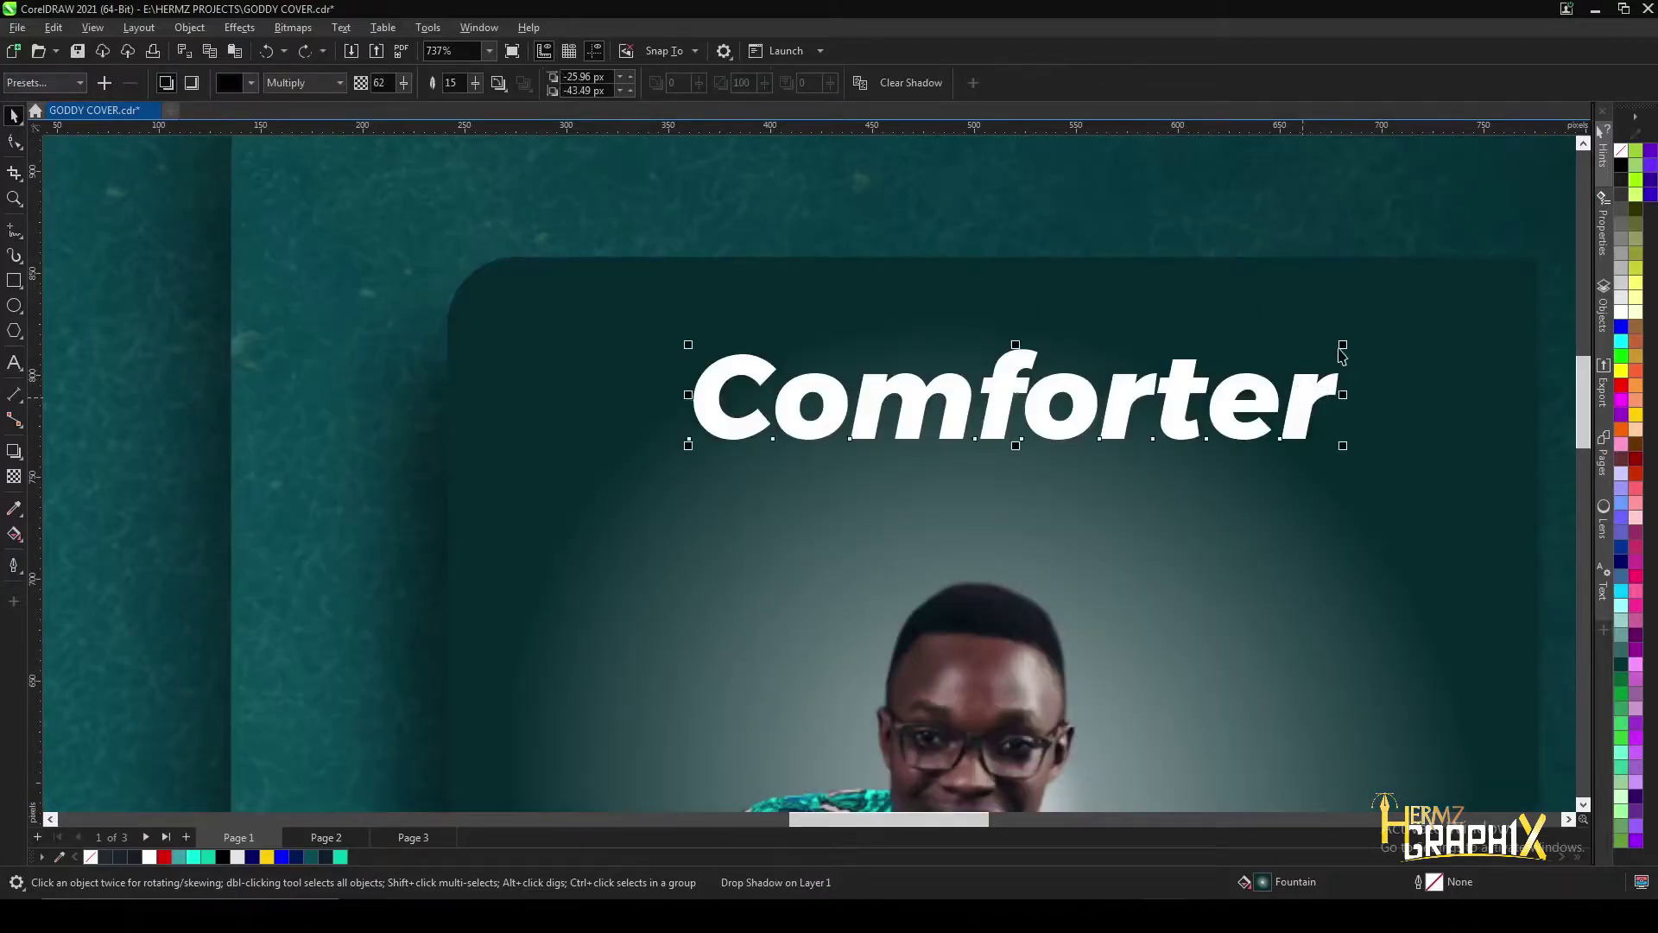
click(1342, 354)
click(1342, 353)
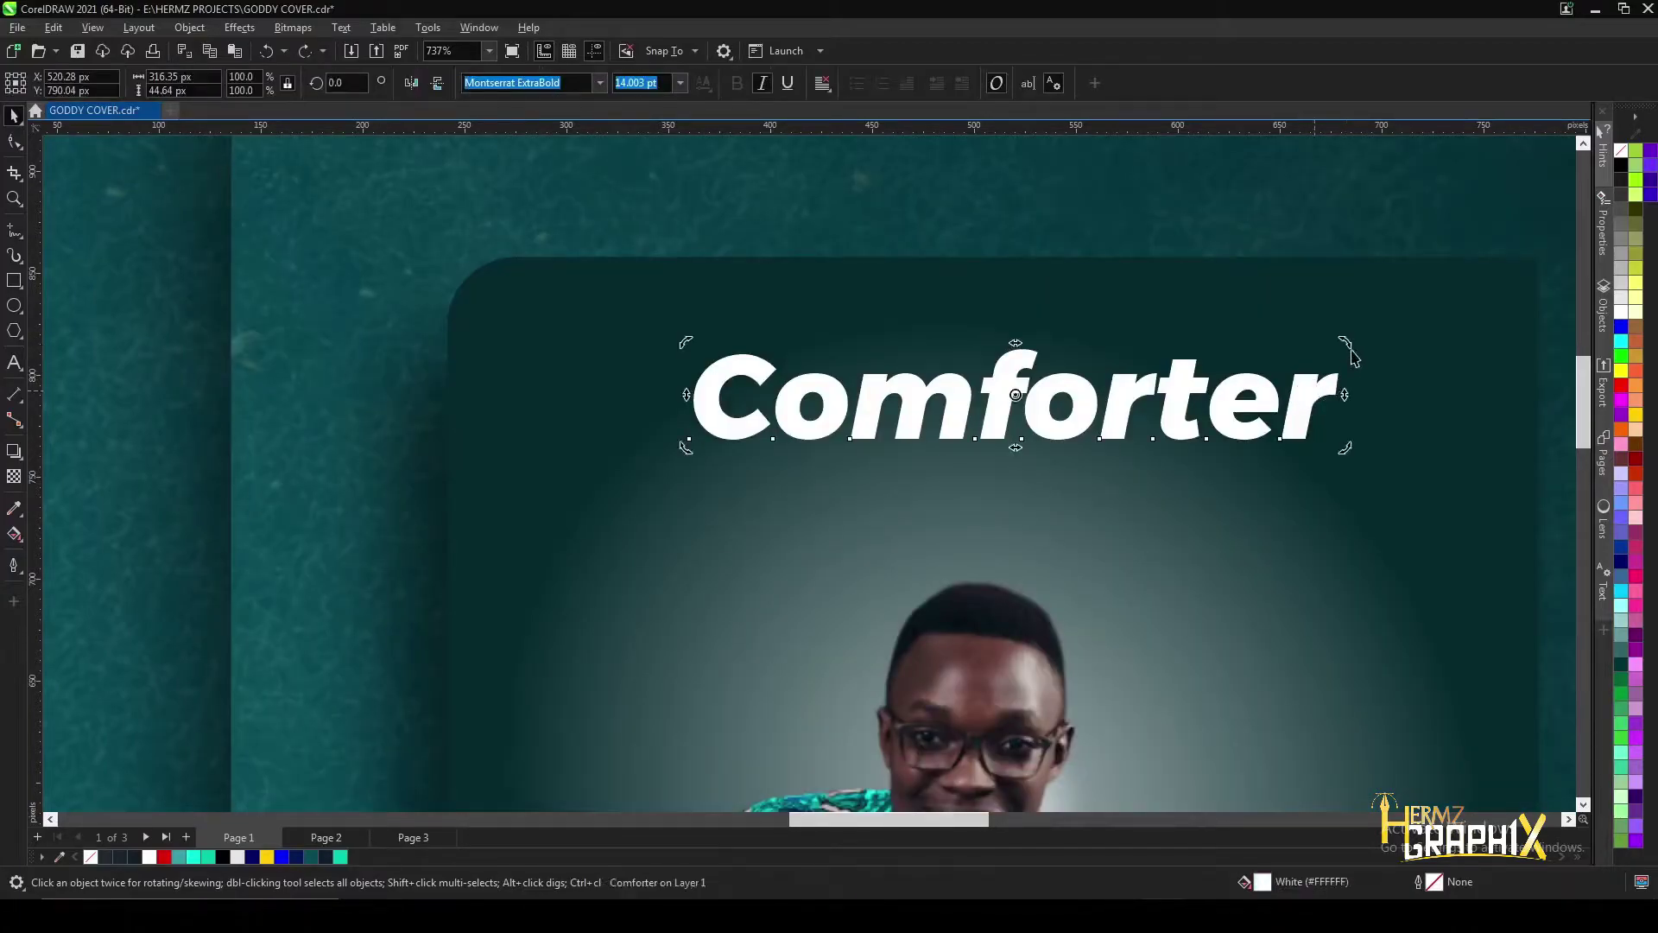
drag(1353, 353, 1324, 311)
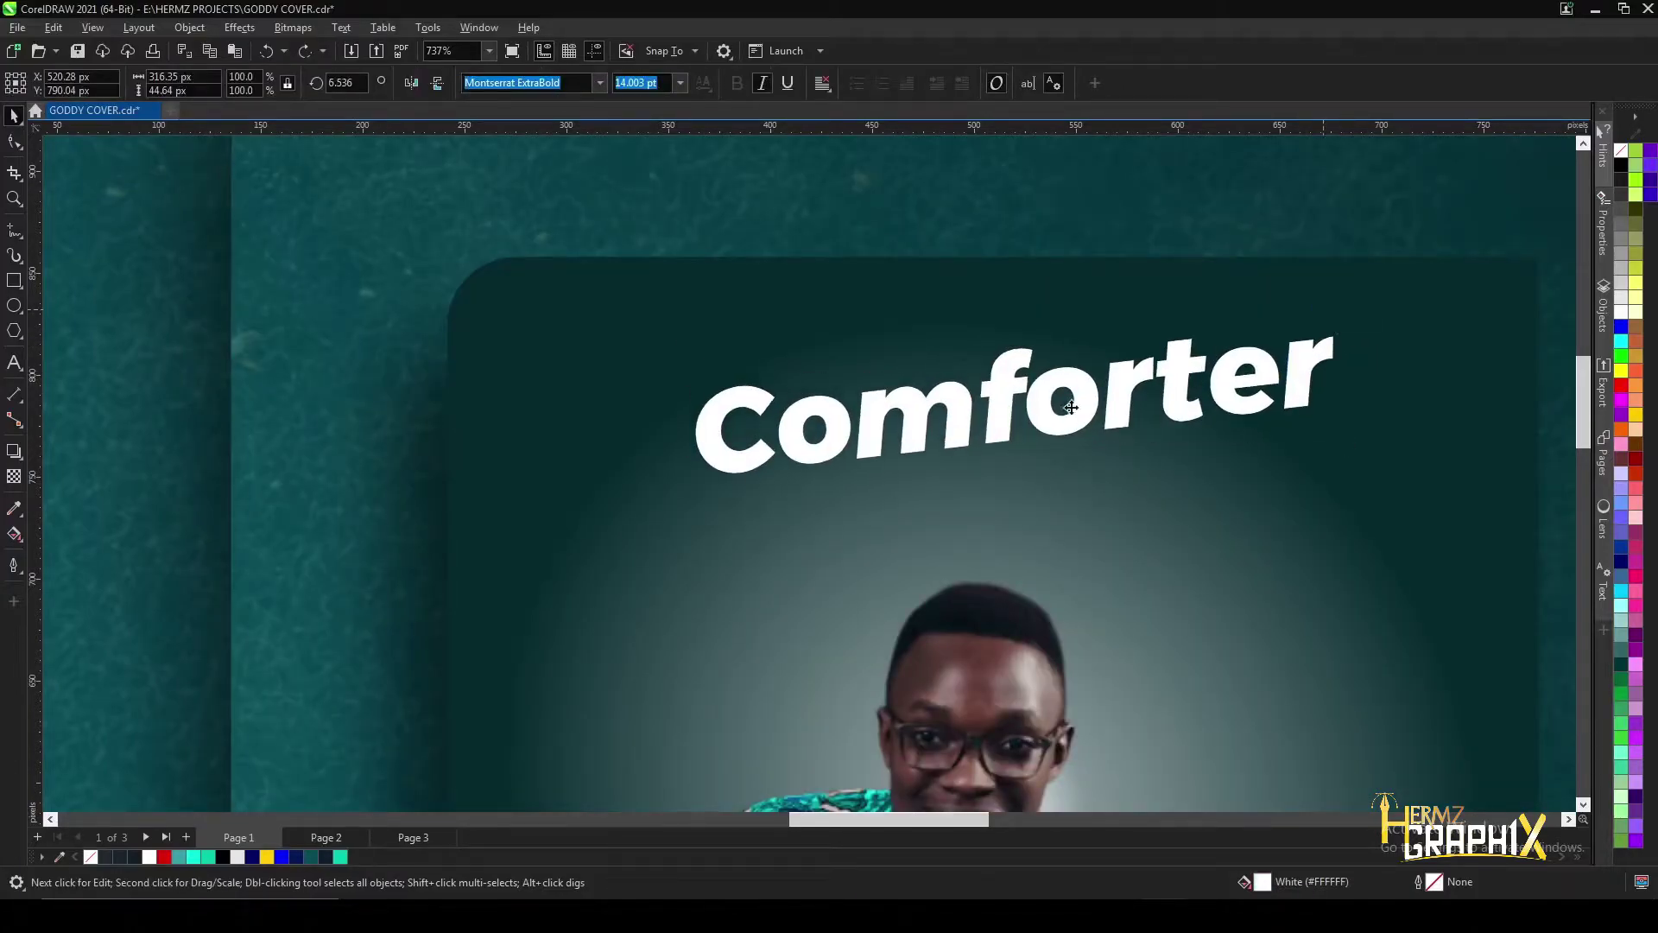
click(1048, 411)
mouse_move(993, 419)
mouse_down()
mouse_move(983, 445)
mouse_move(1000, 433)
mouse_up()
scroll(993, 436, down, 1)
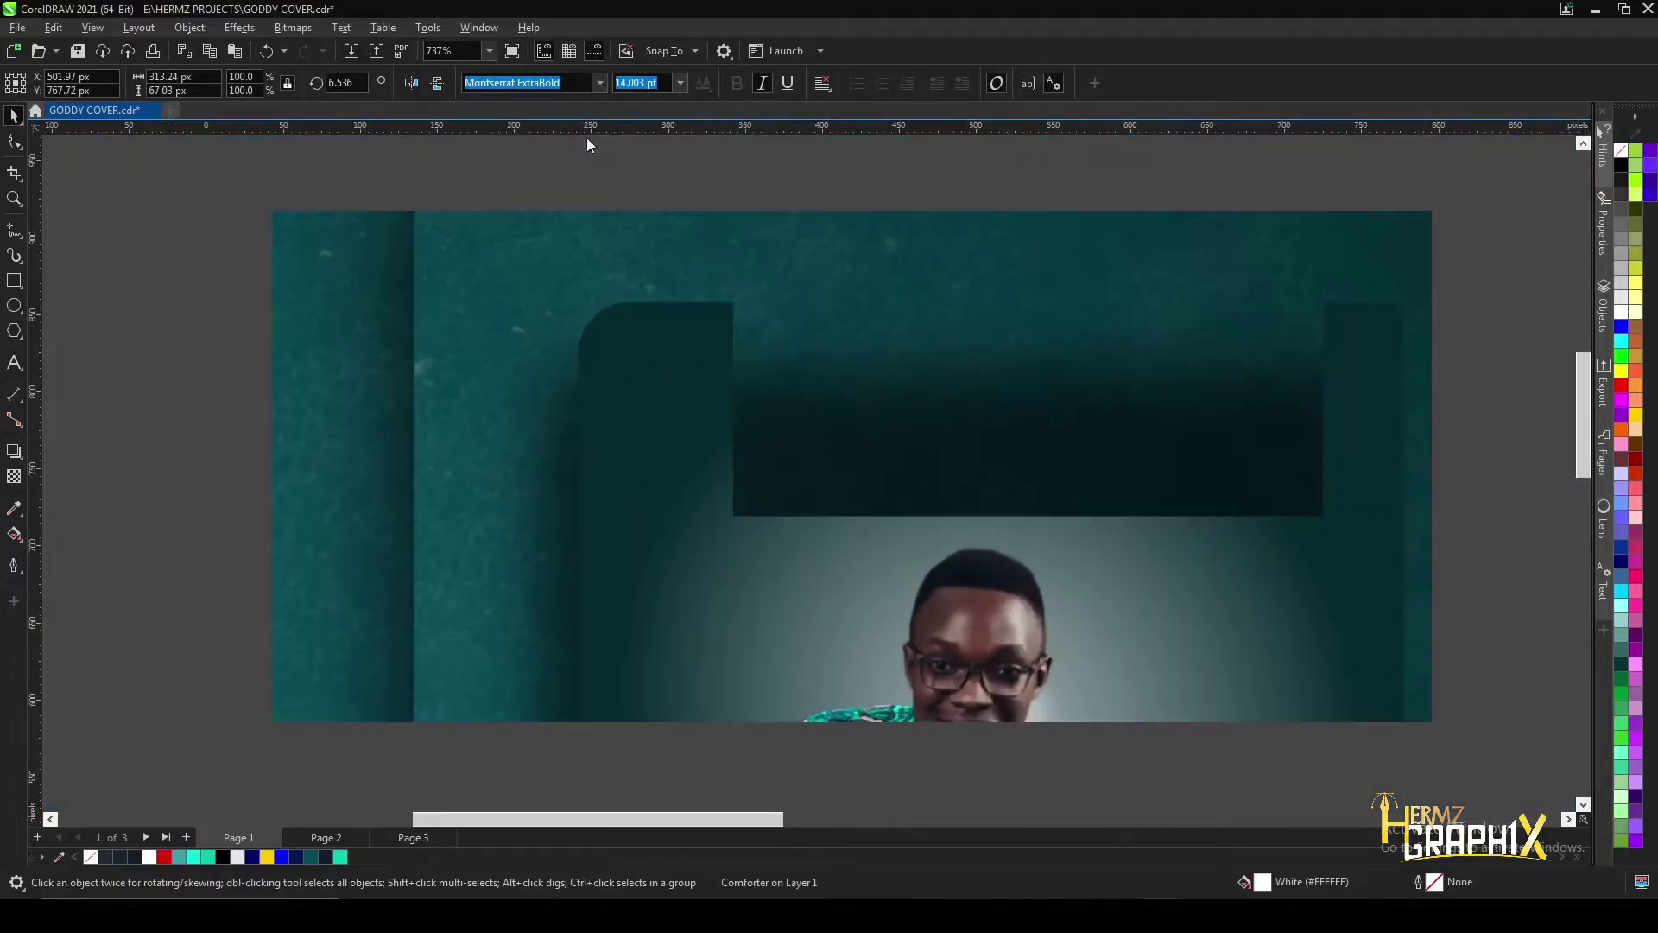
- Remove the small title's fill and give it a white 1 pt outline
click(13, 566)
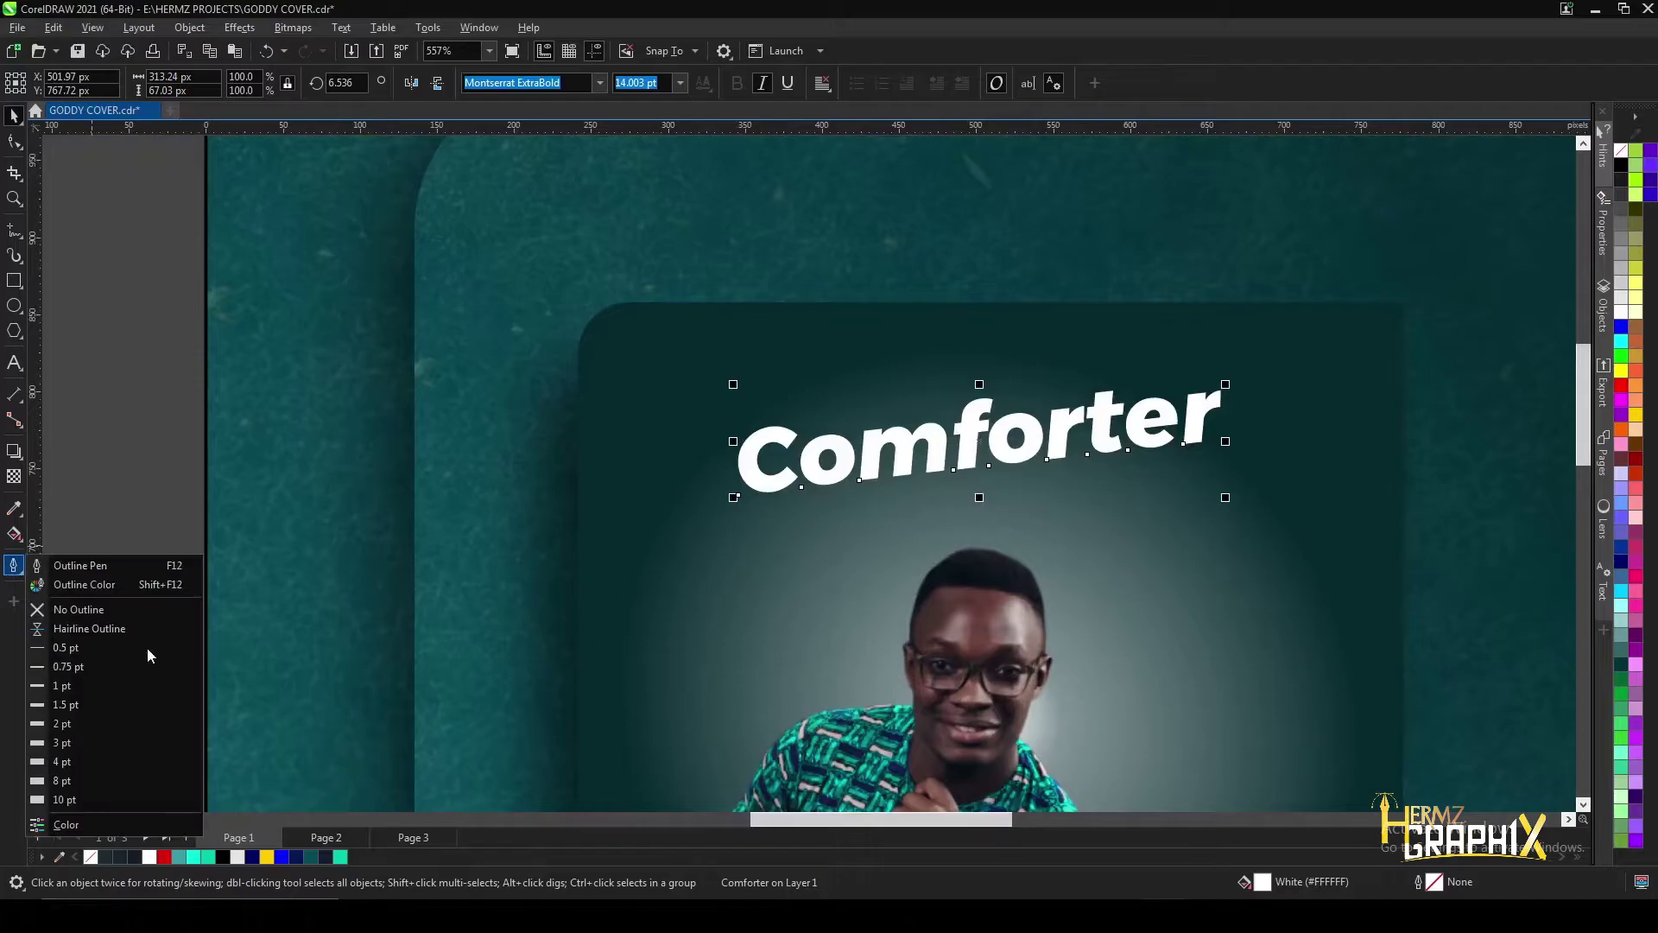
click(82, 724)
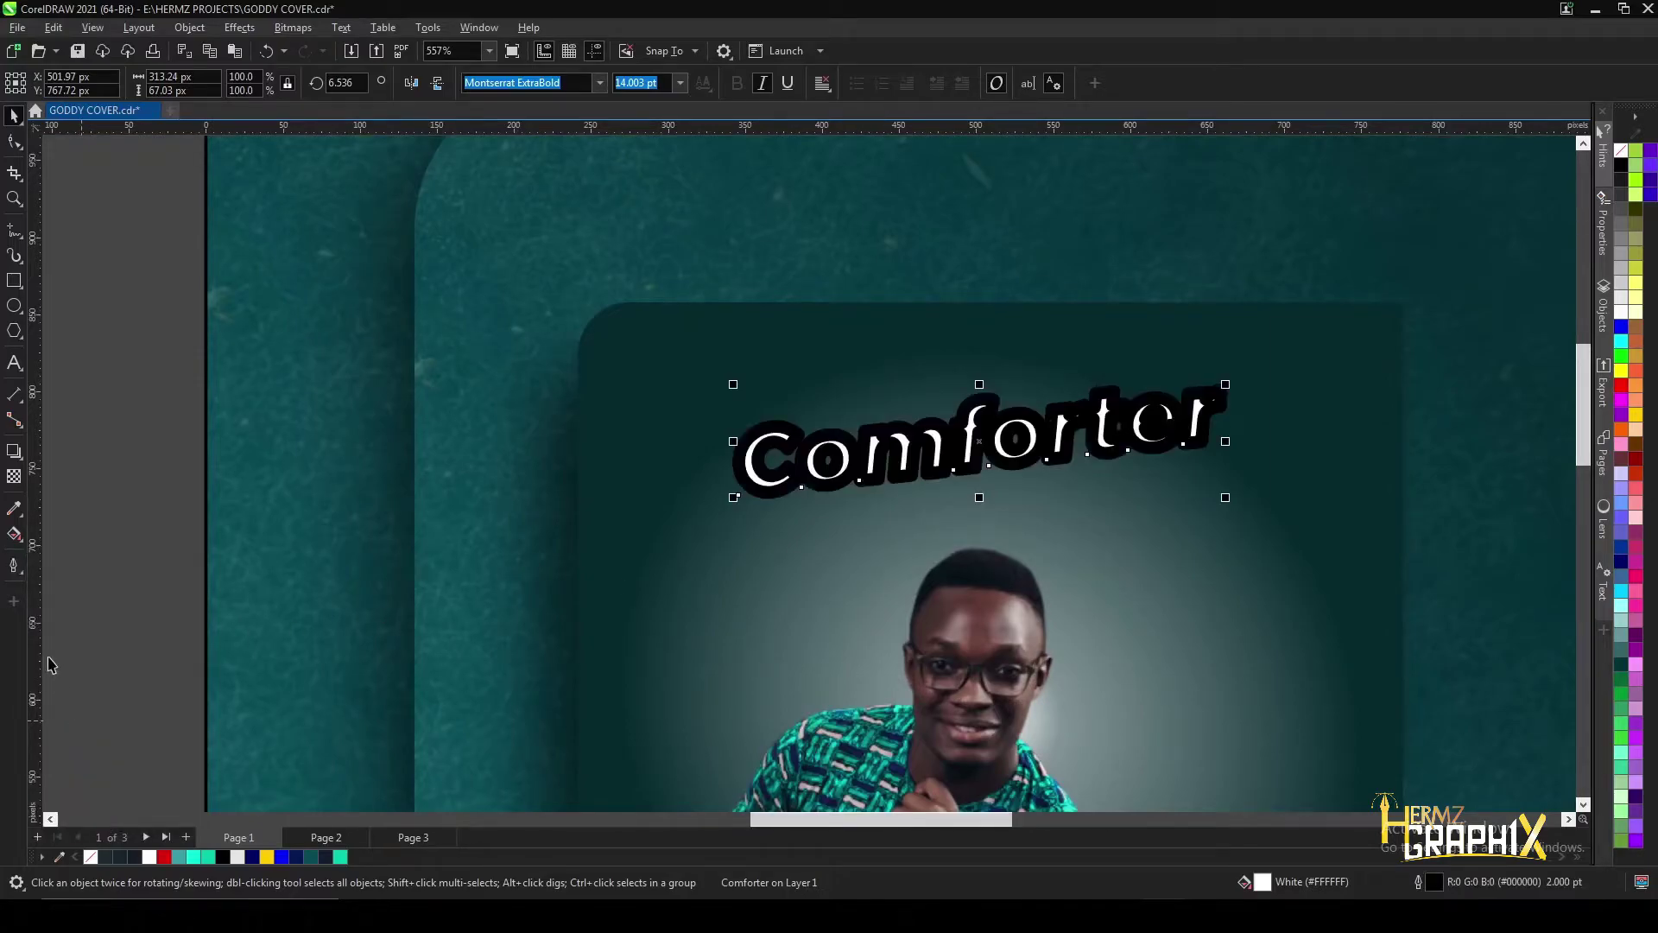
click(13, 566)
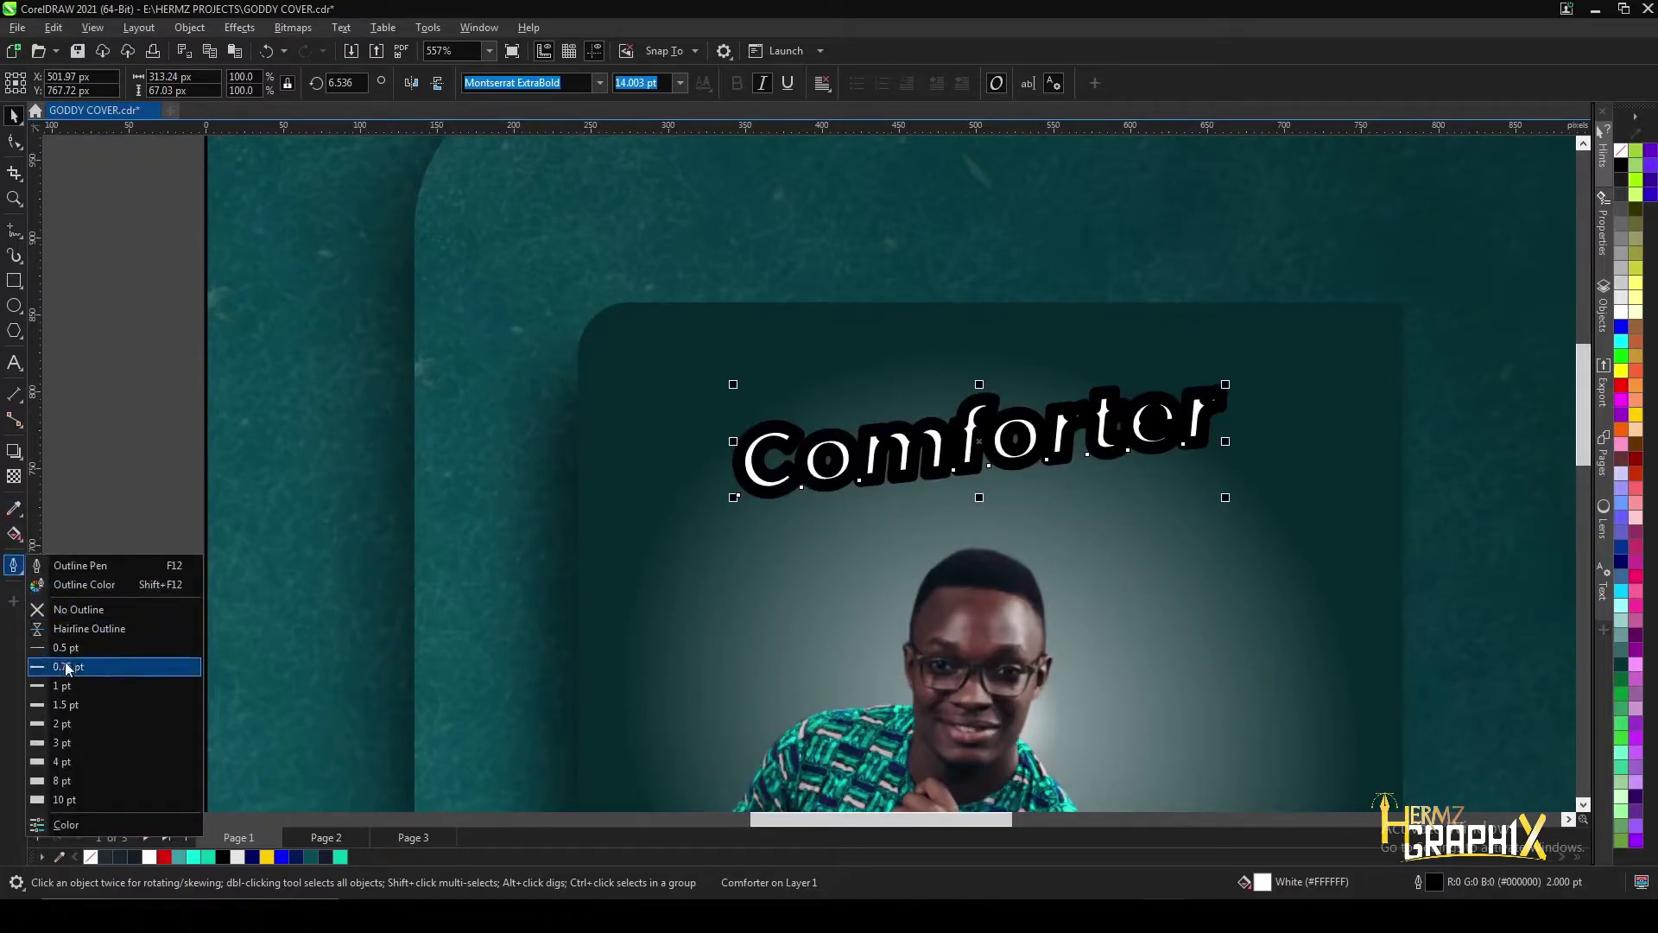
click(73, 695)
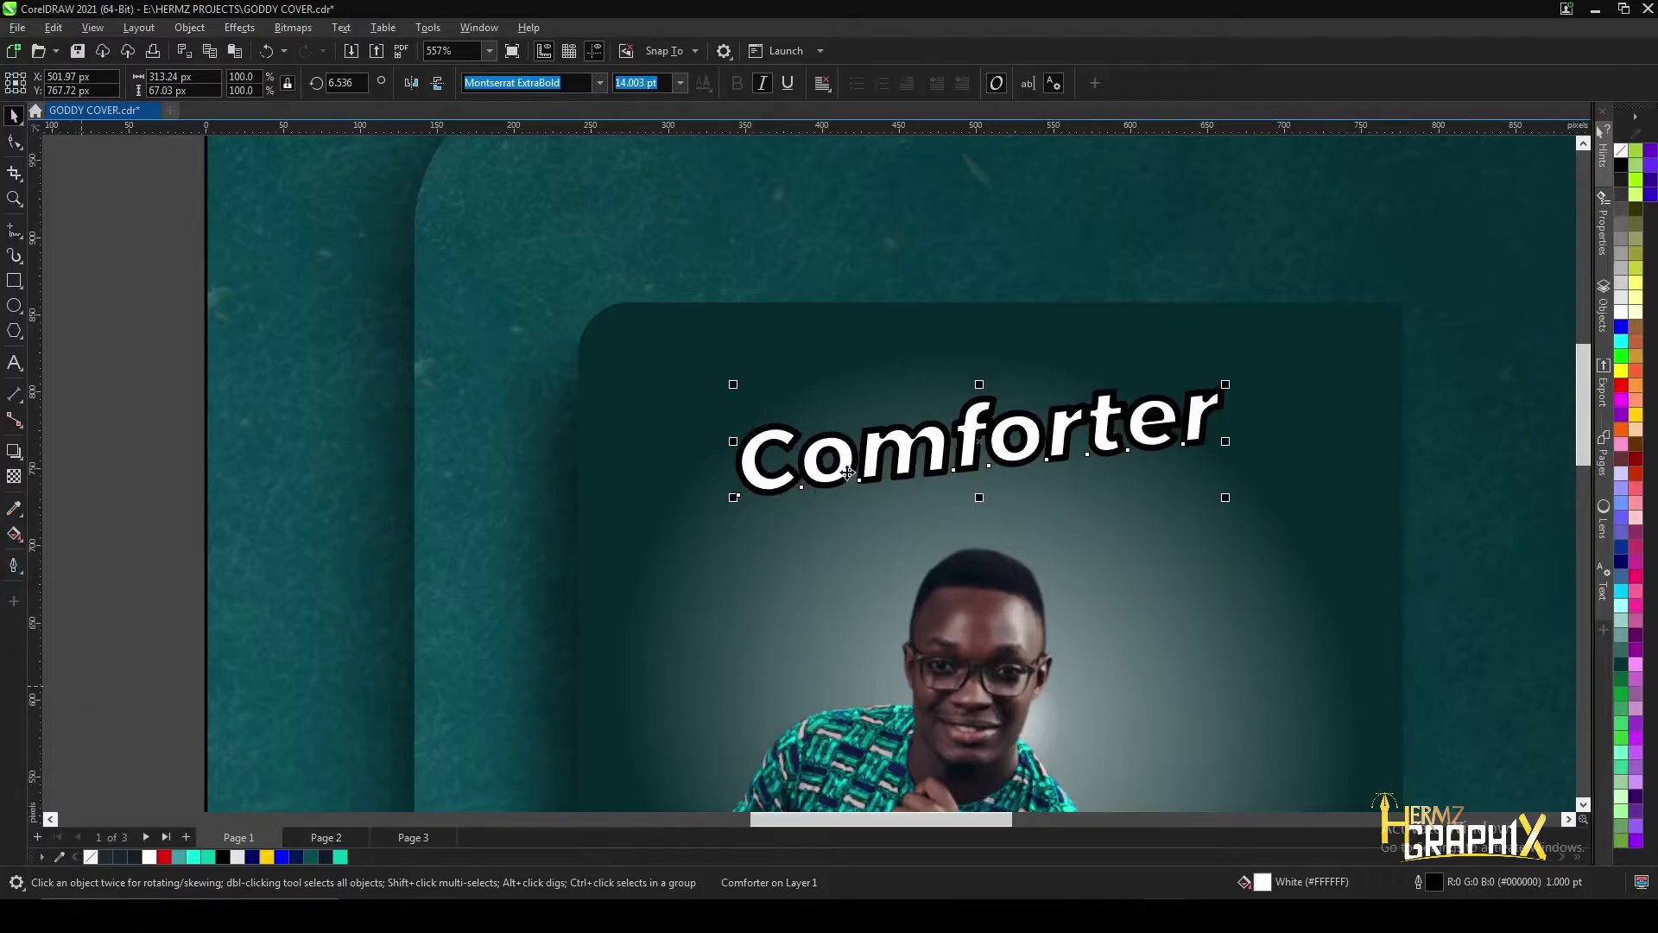
click(91, 857)
click(91, 857)
right_click(148, 855)
scroll(972, 428, down, 1)
- Thin the title's white outline through 0.75 pt down to 0.5 pt
click(13, 566)
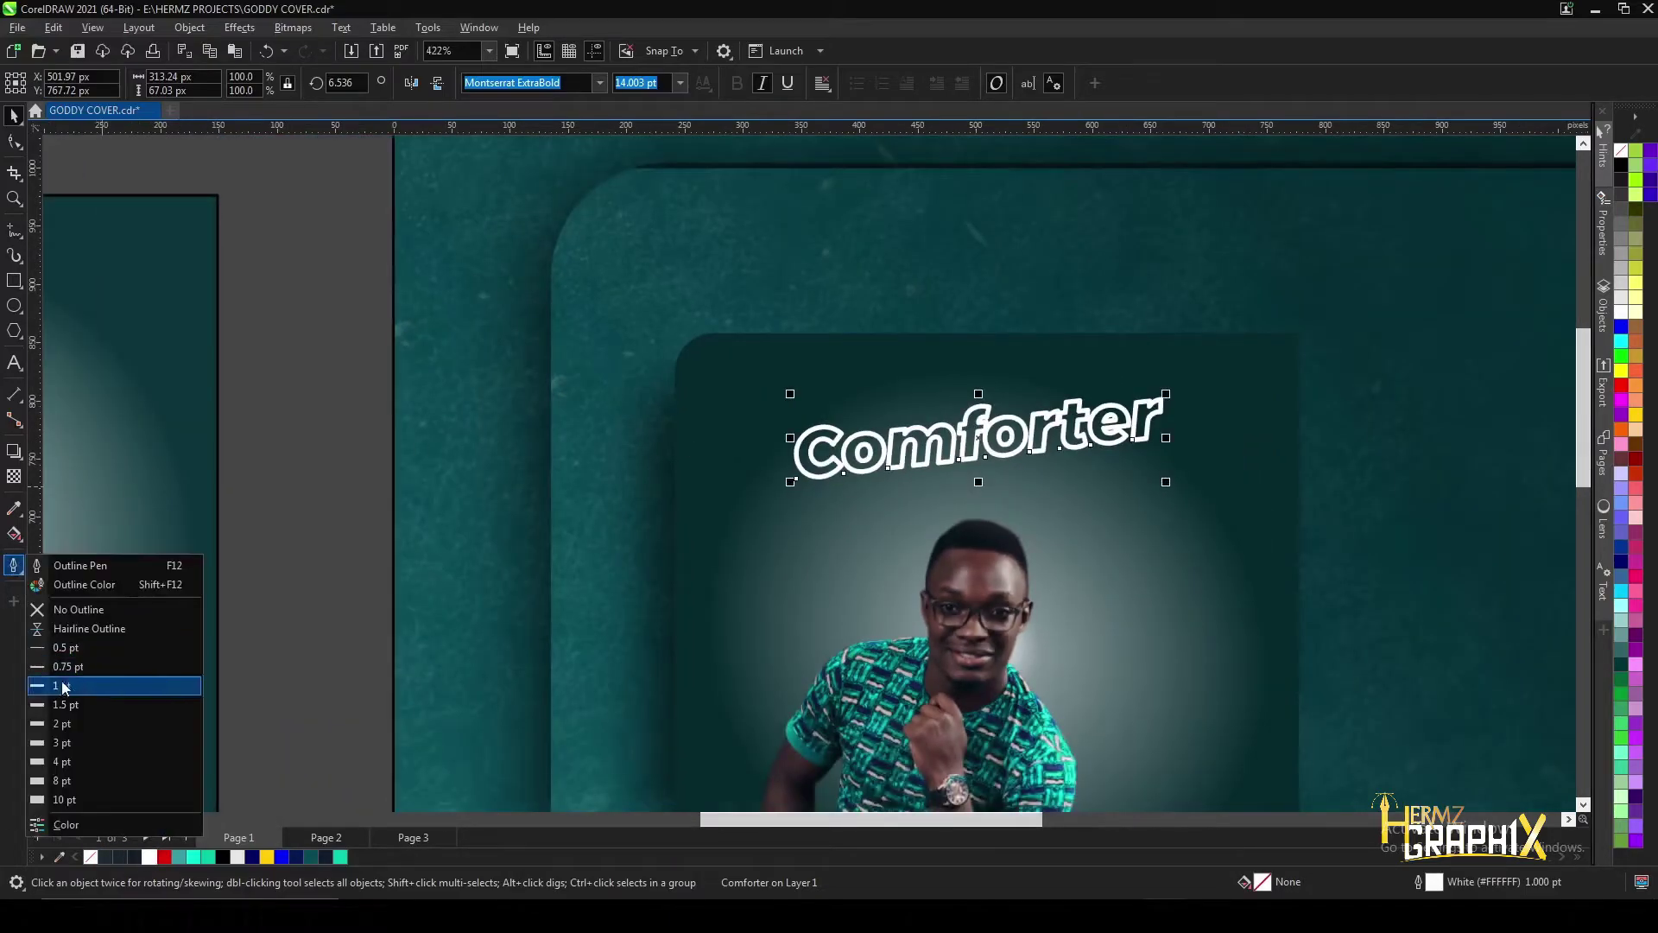
click(63, 688)
click(13, 566)
click(63, 672)
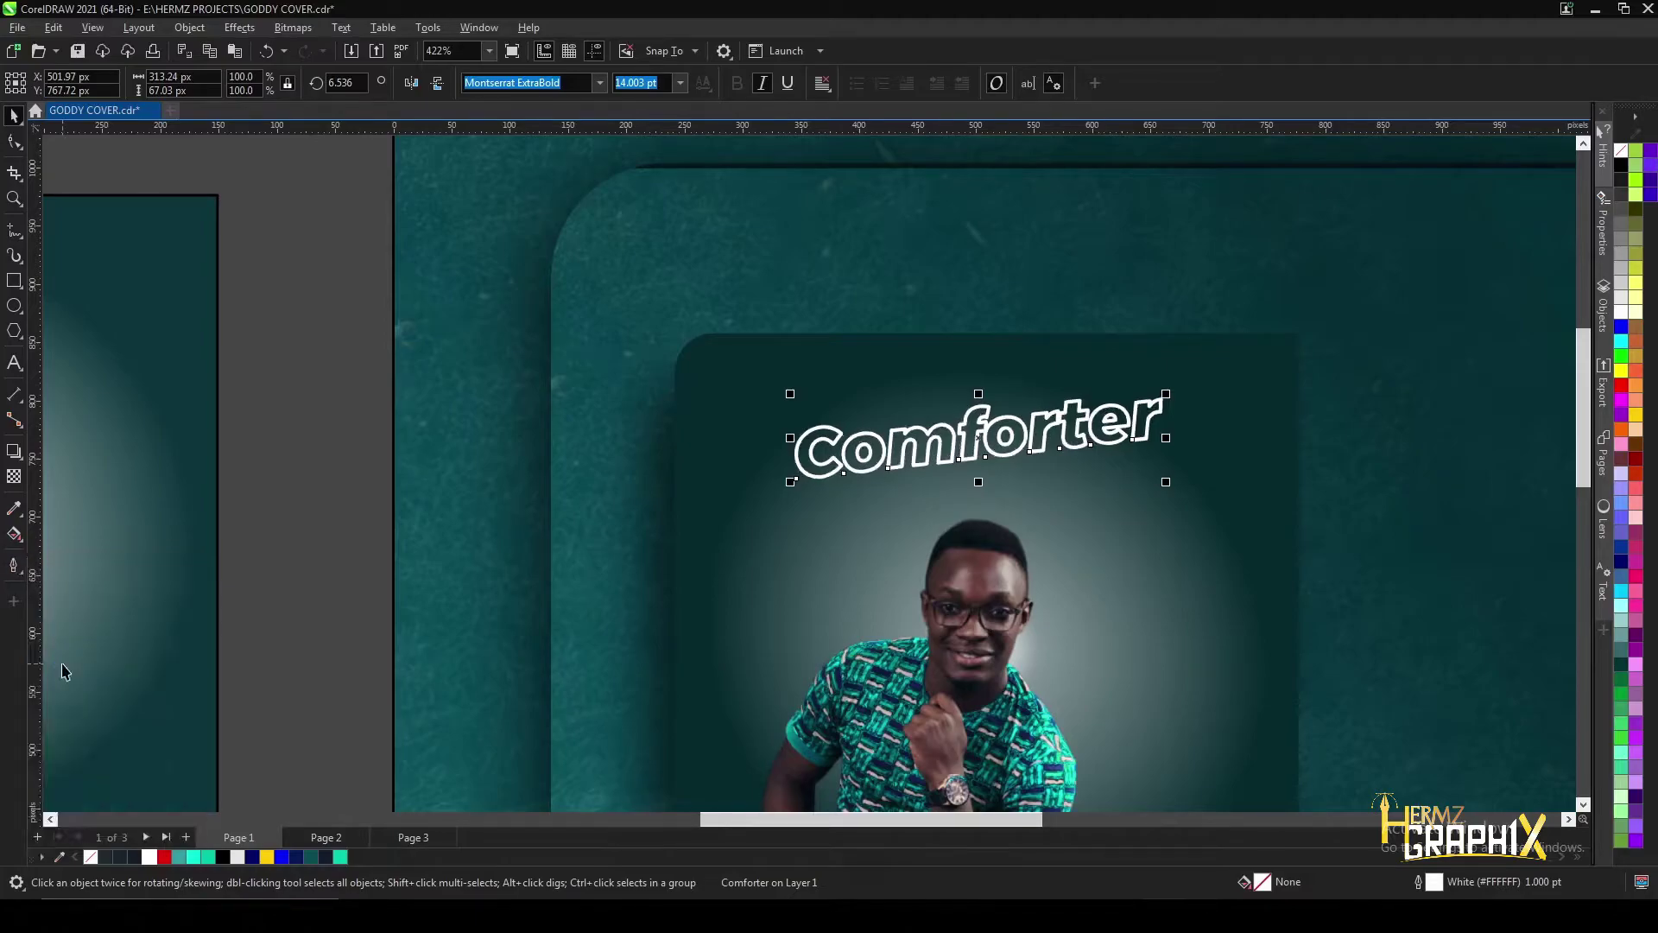
click(16, 564)
click(60, 648)
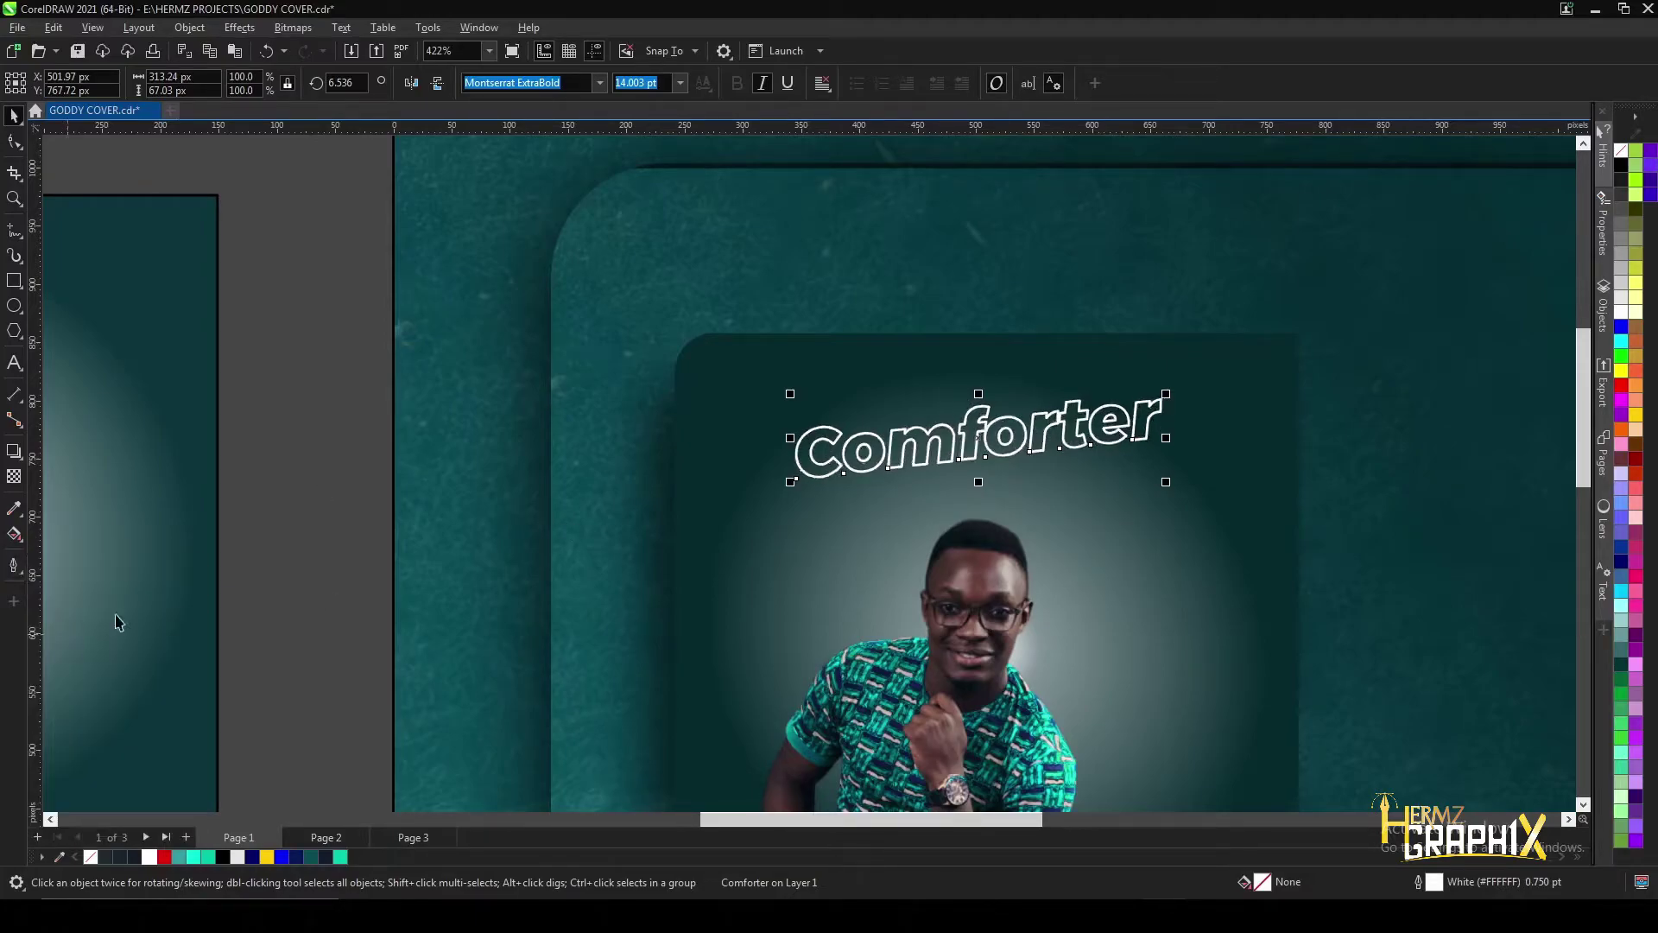
scroll(927, 369, down, 2)
scroll(927, 369, left, 3)
- Reduce the hollow title's tilt to about 5 degrees
scroll(926, 370, down, 1)
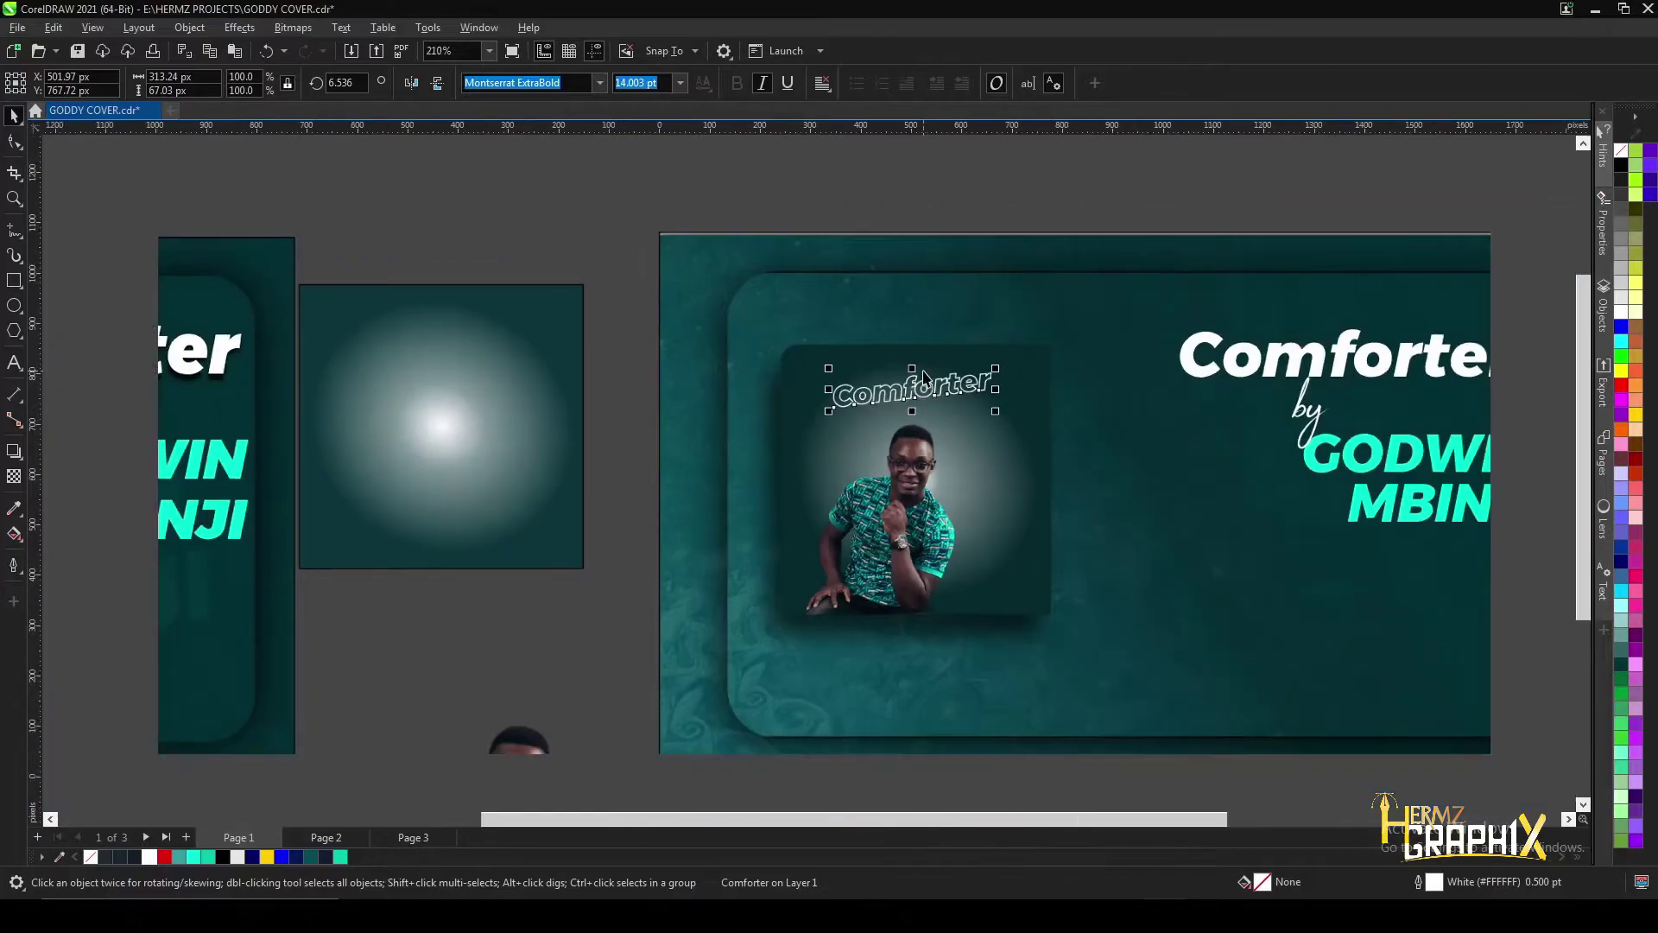
scroll(120, 376, up, 1)
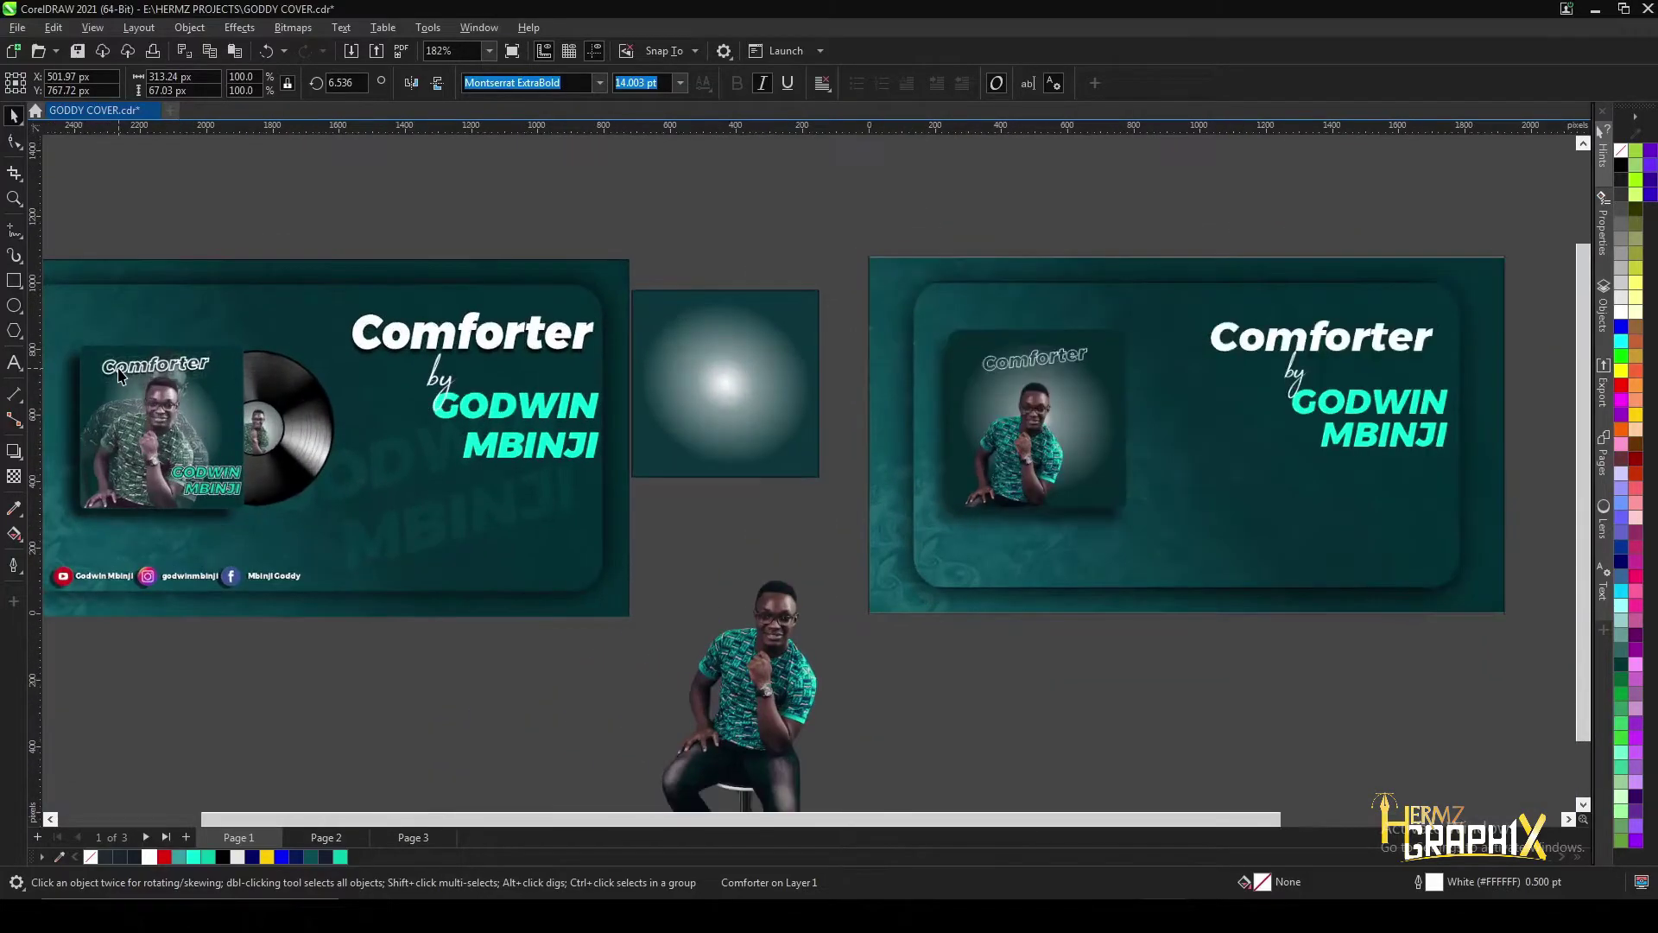
scroll(1108, 370, up, 8)
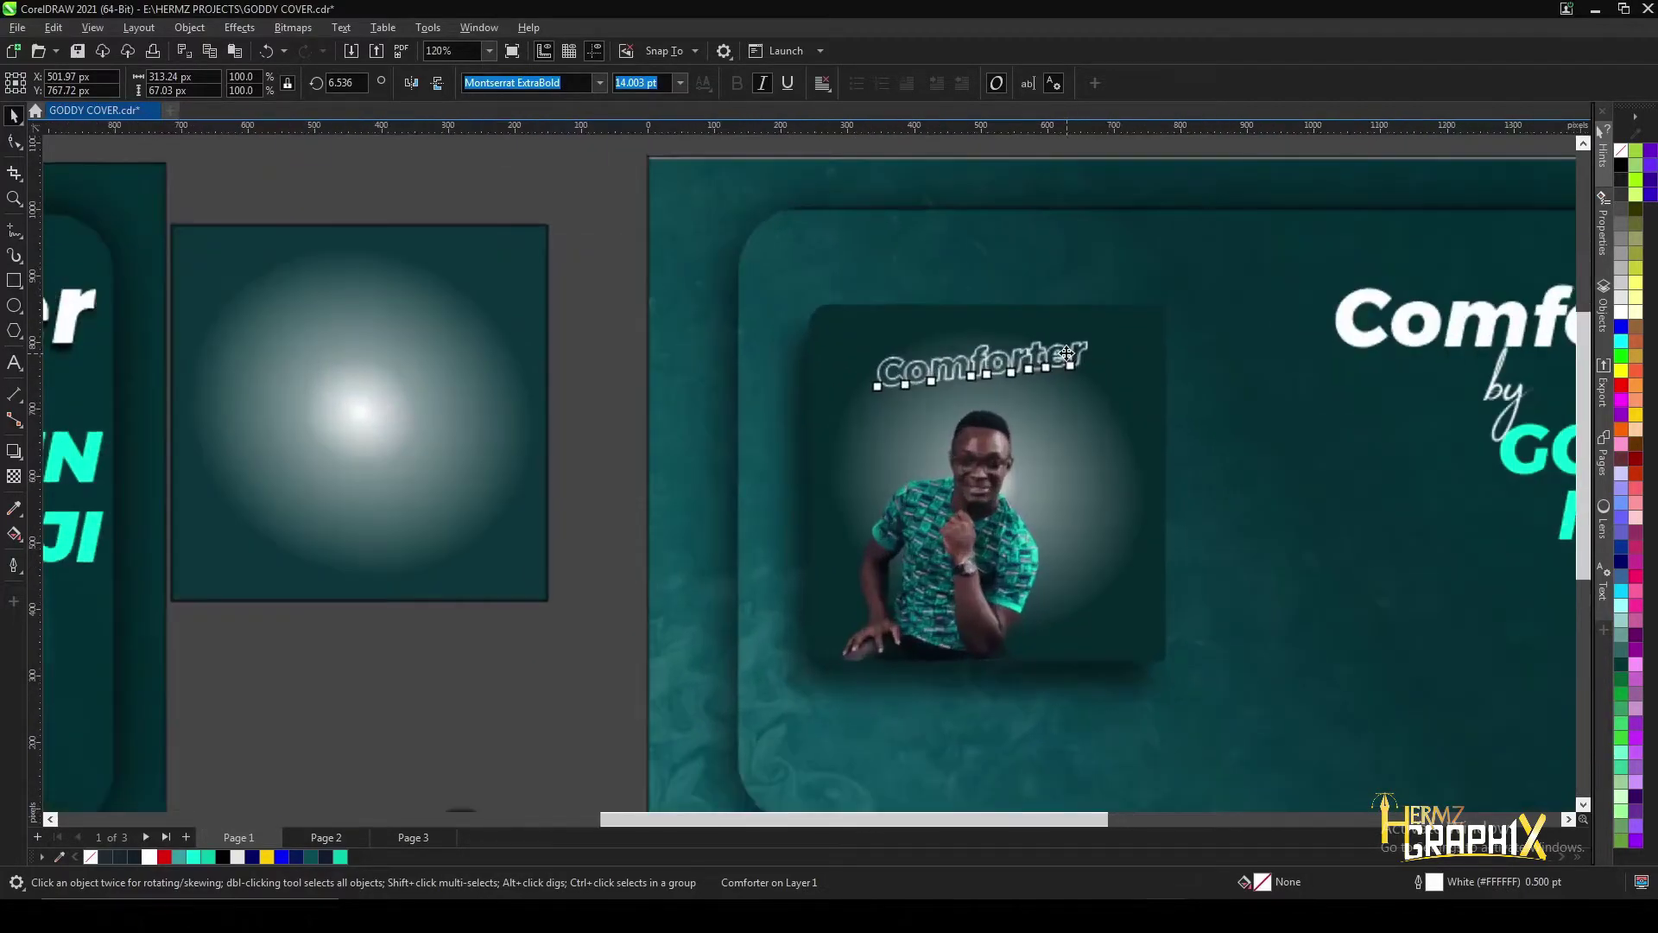
scroll(1078, 363, up, 2)
click(838, 387)
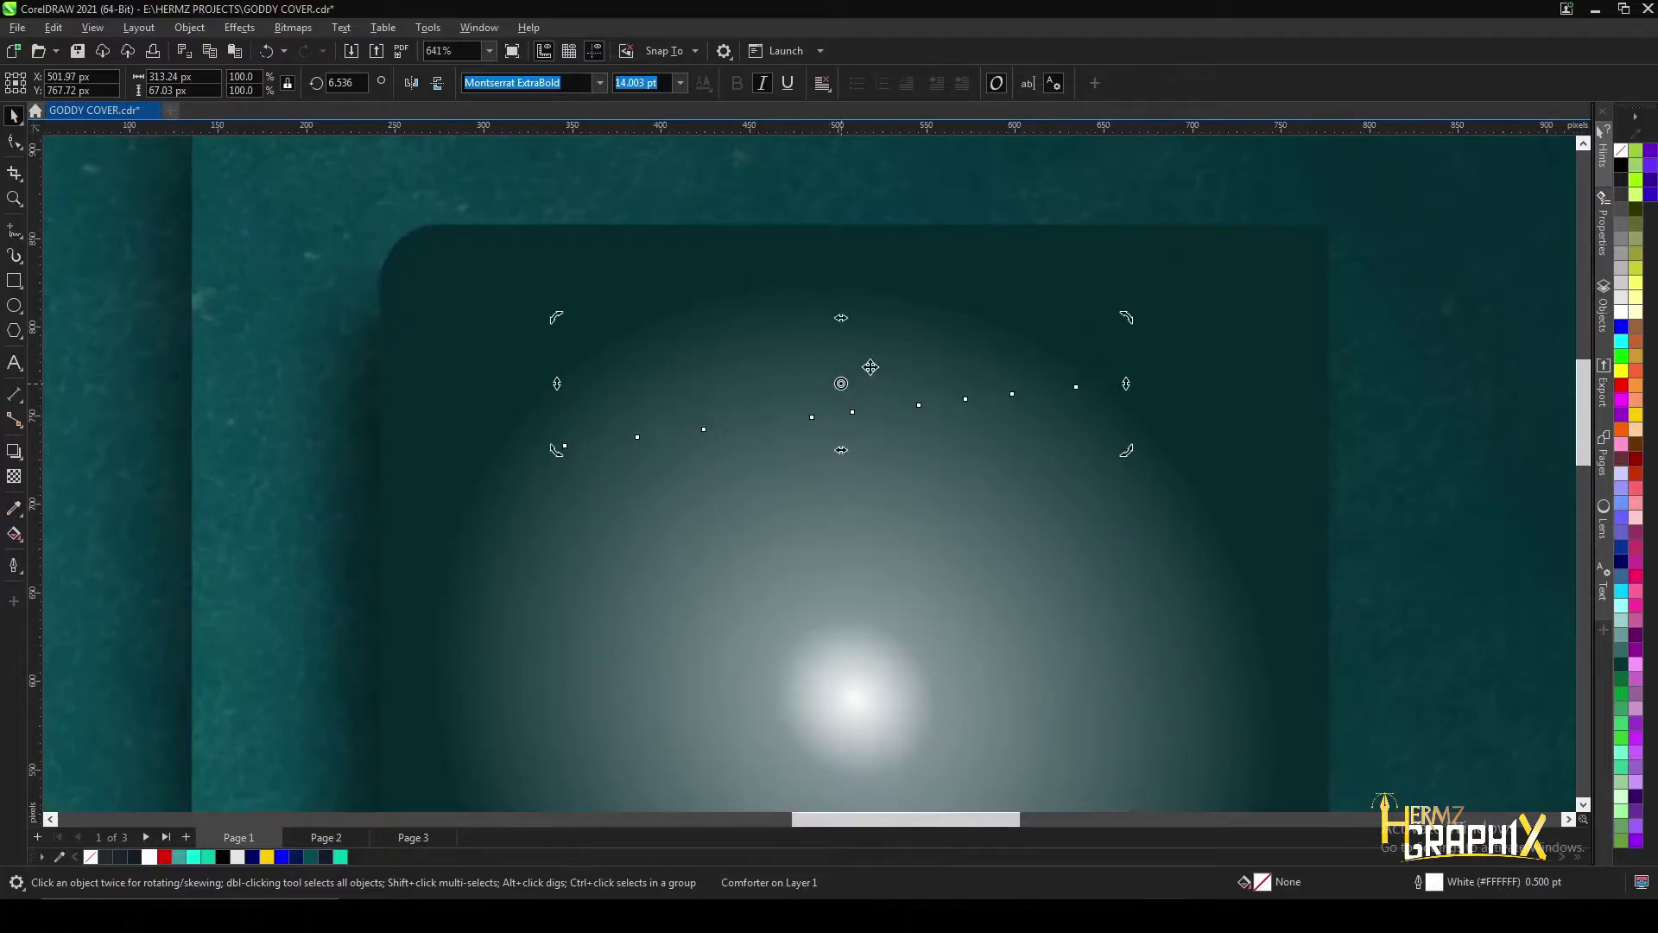
drag(1138, 323, 1139, 325)
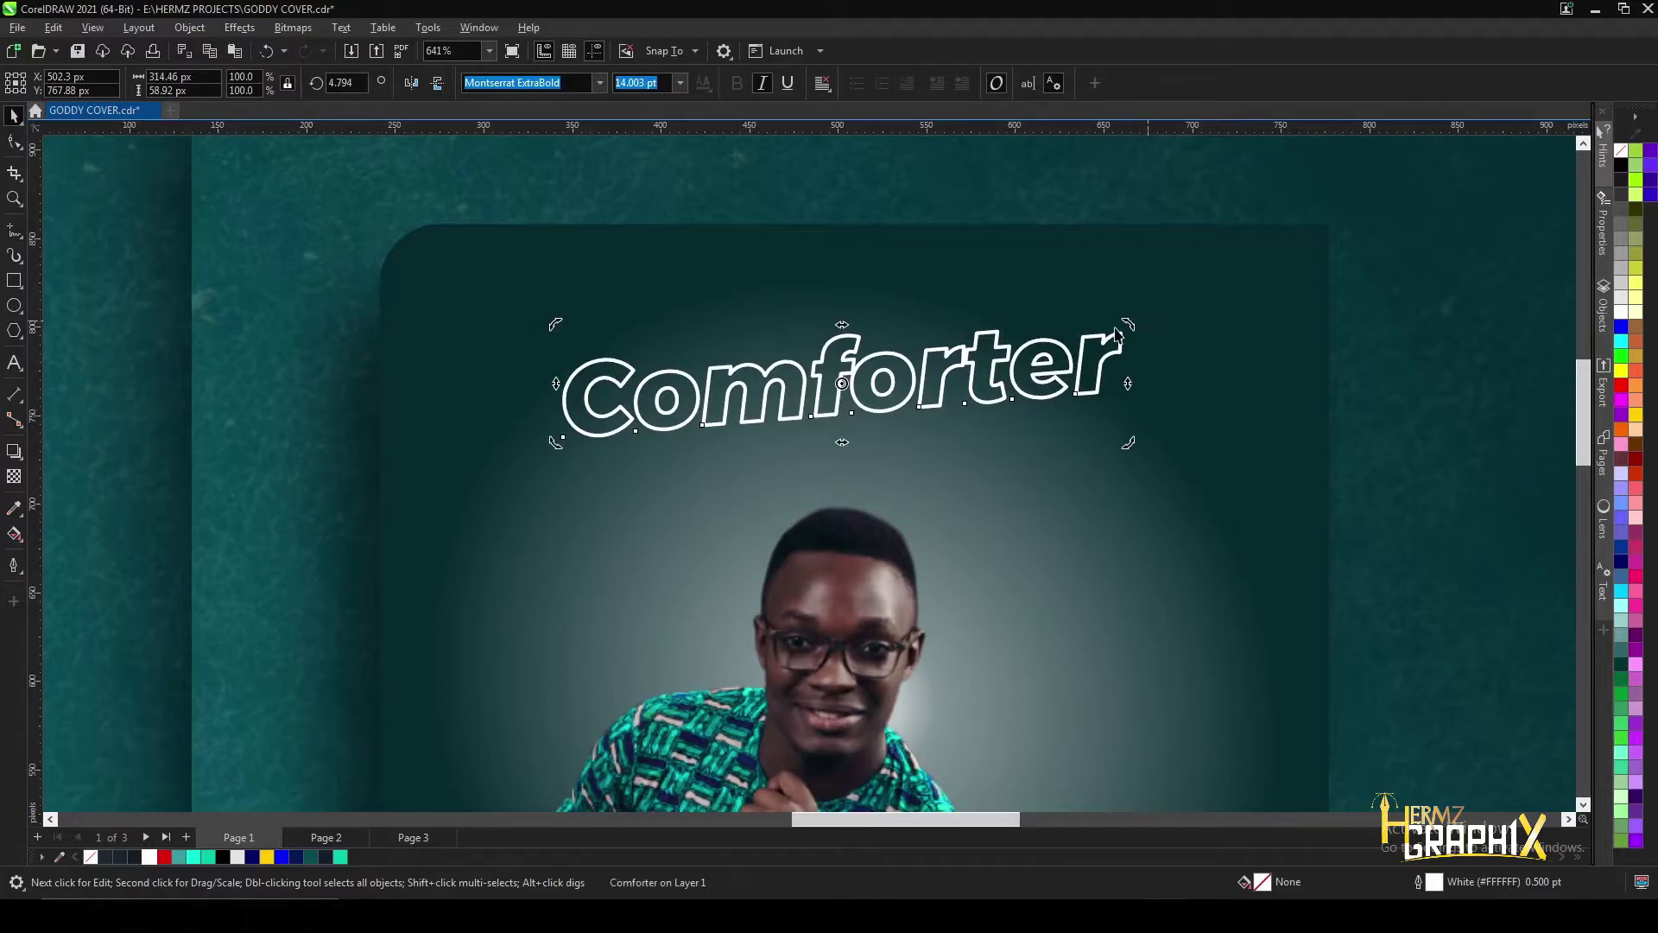
drag(1132, 323, 1132, 326)
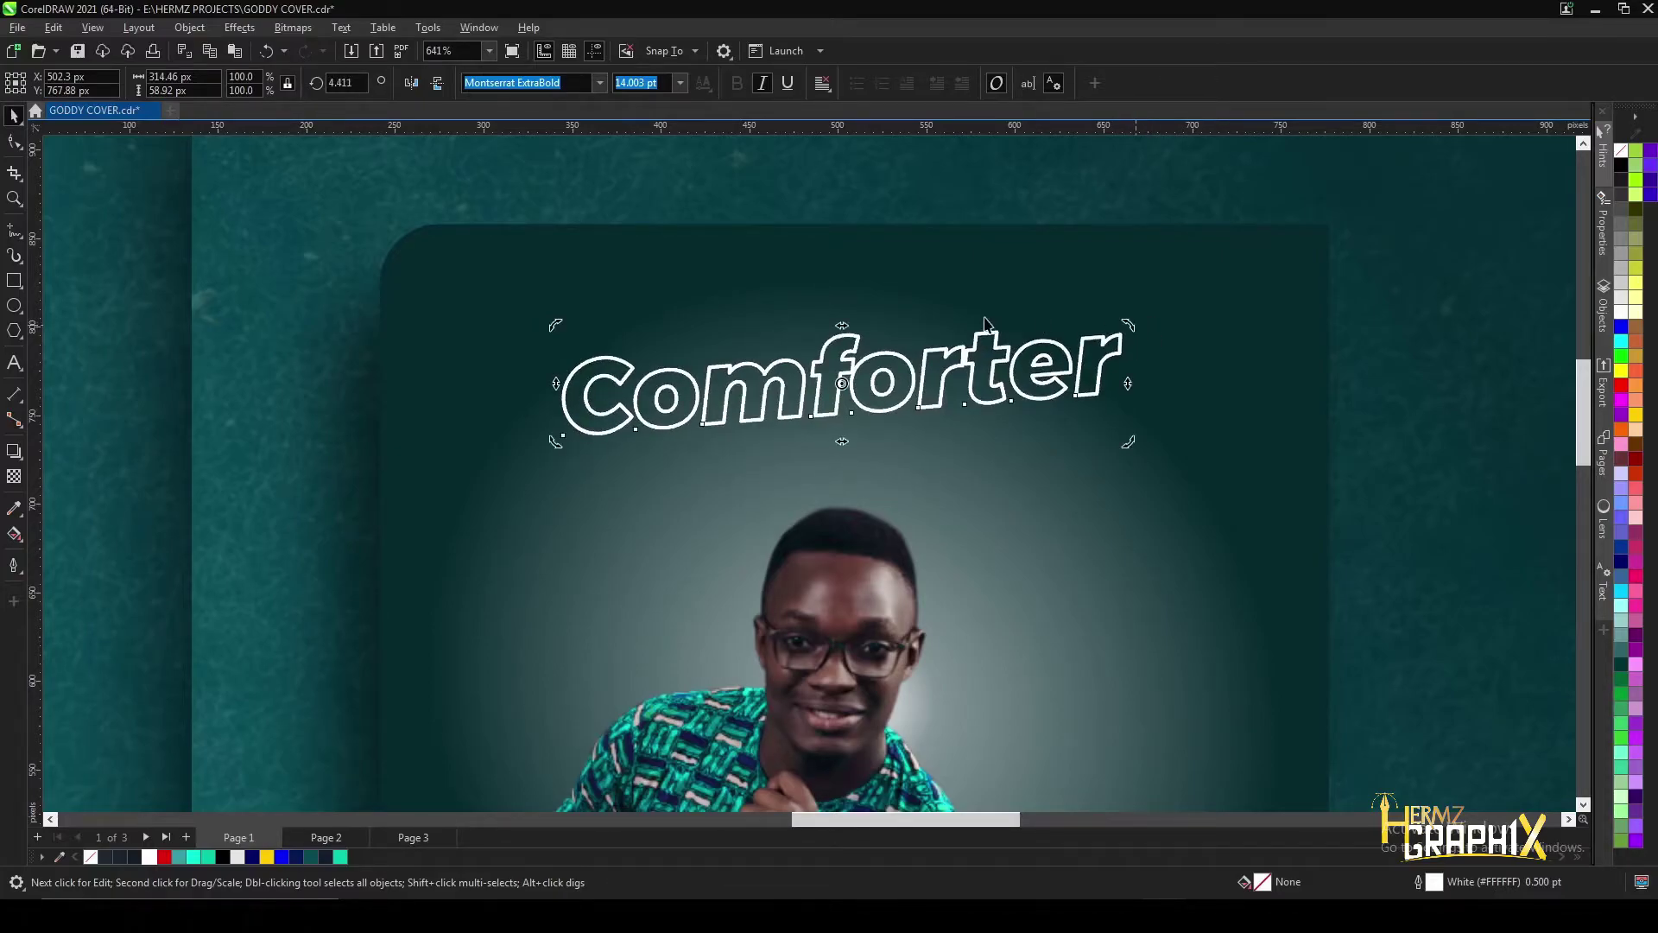
scroll(993, 320, down, 2)
scroll(876, 377, up, 2)
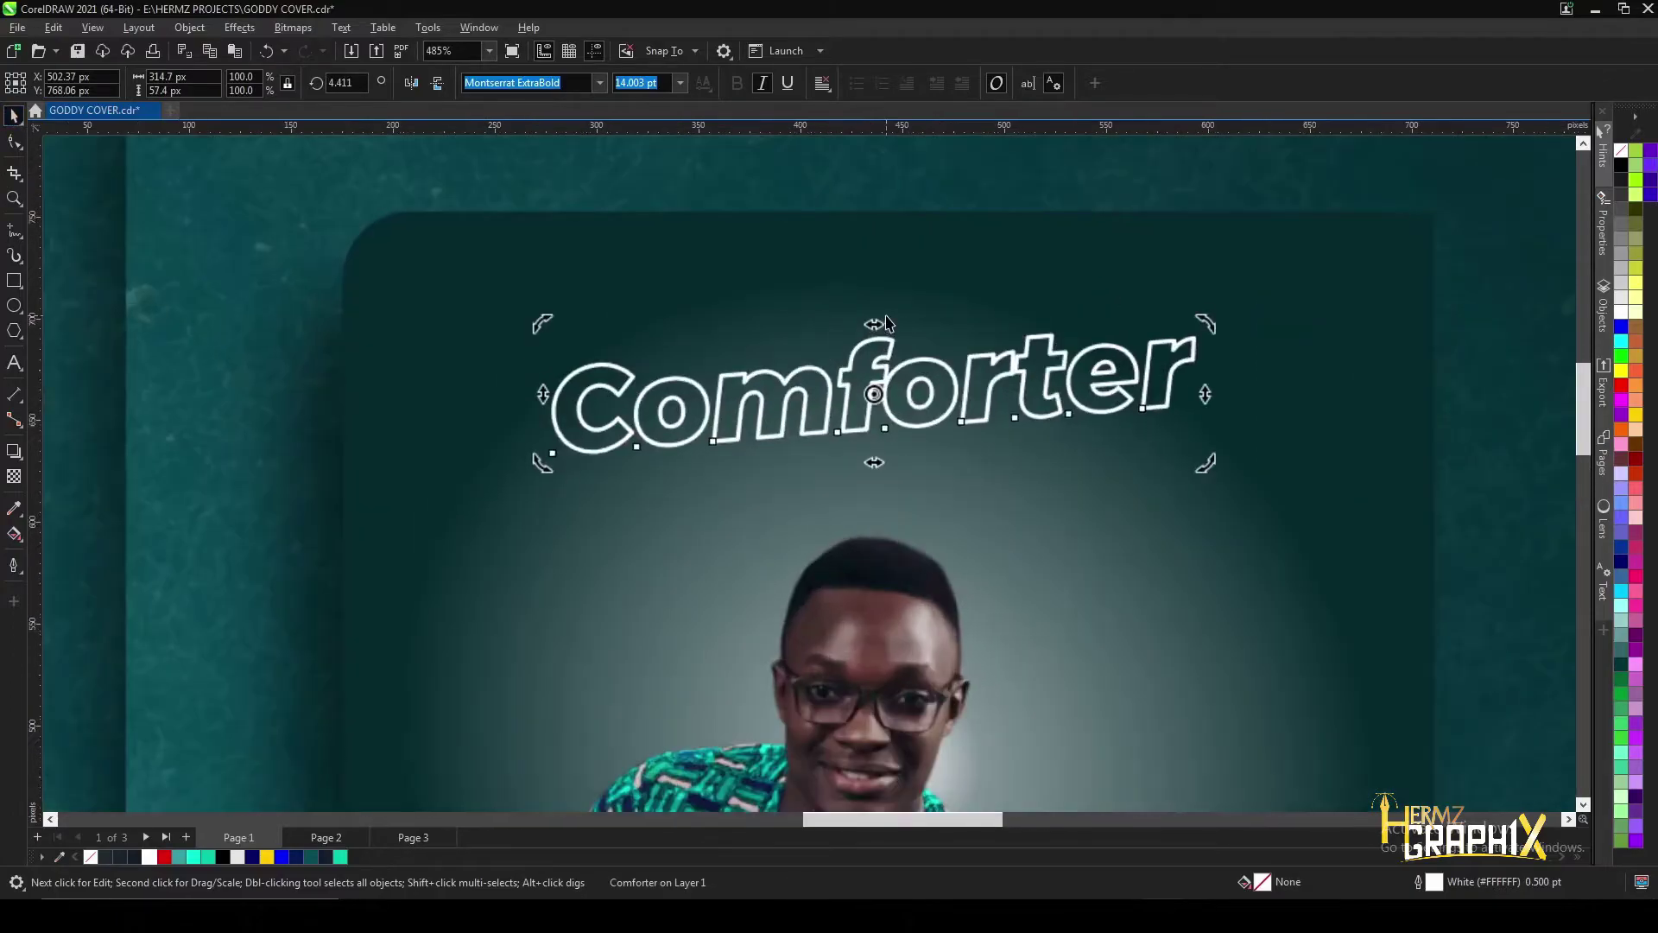
click(875, 376)
- Add a soft Multiply drop shadow falling down-left, opacity 79 and feather 15
scroll(881, 414, up, 2)
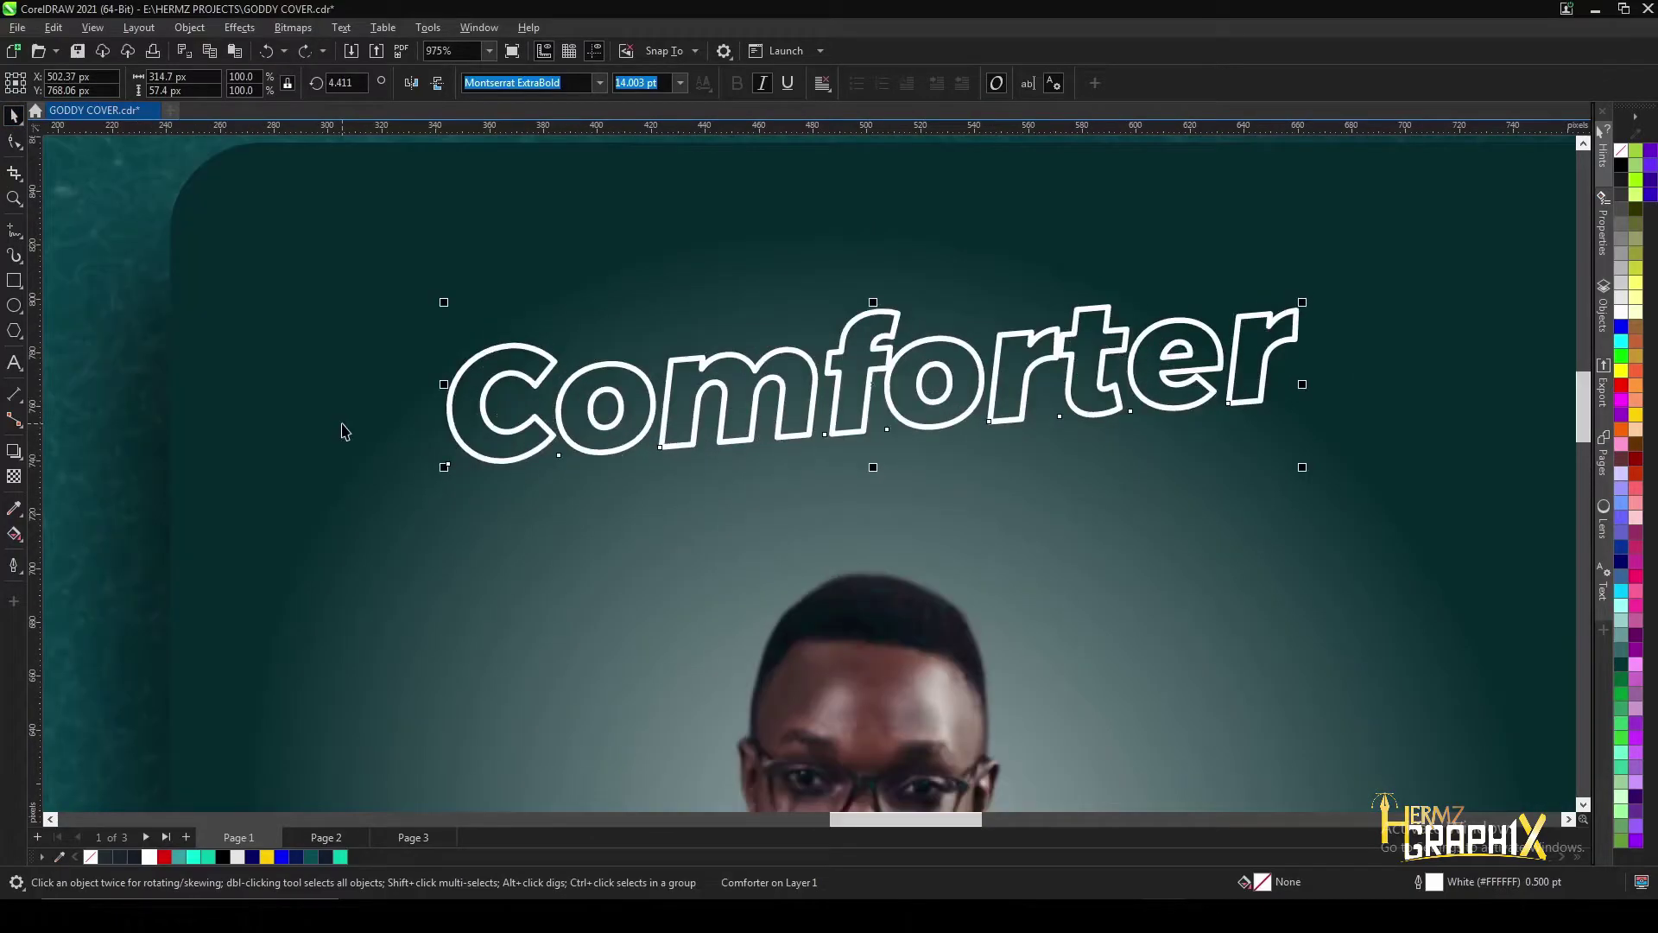
click(26, 453)
drag(874, 437, 1128, 415)
drag(992, 438, 785, 478)
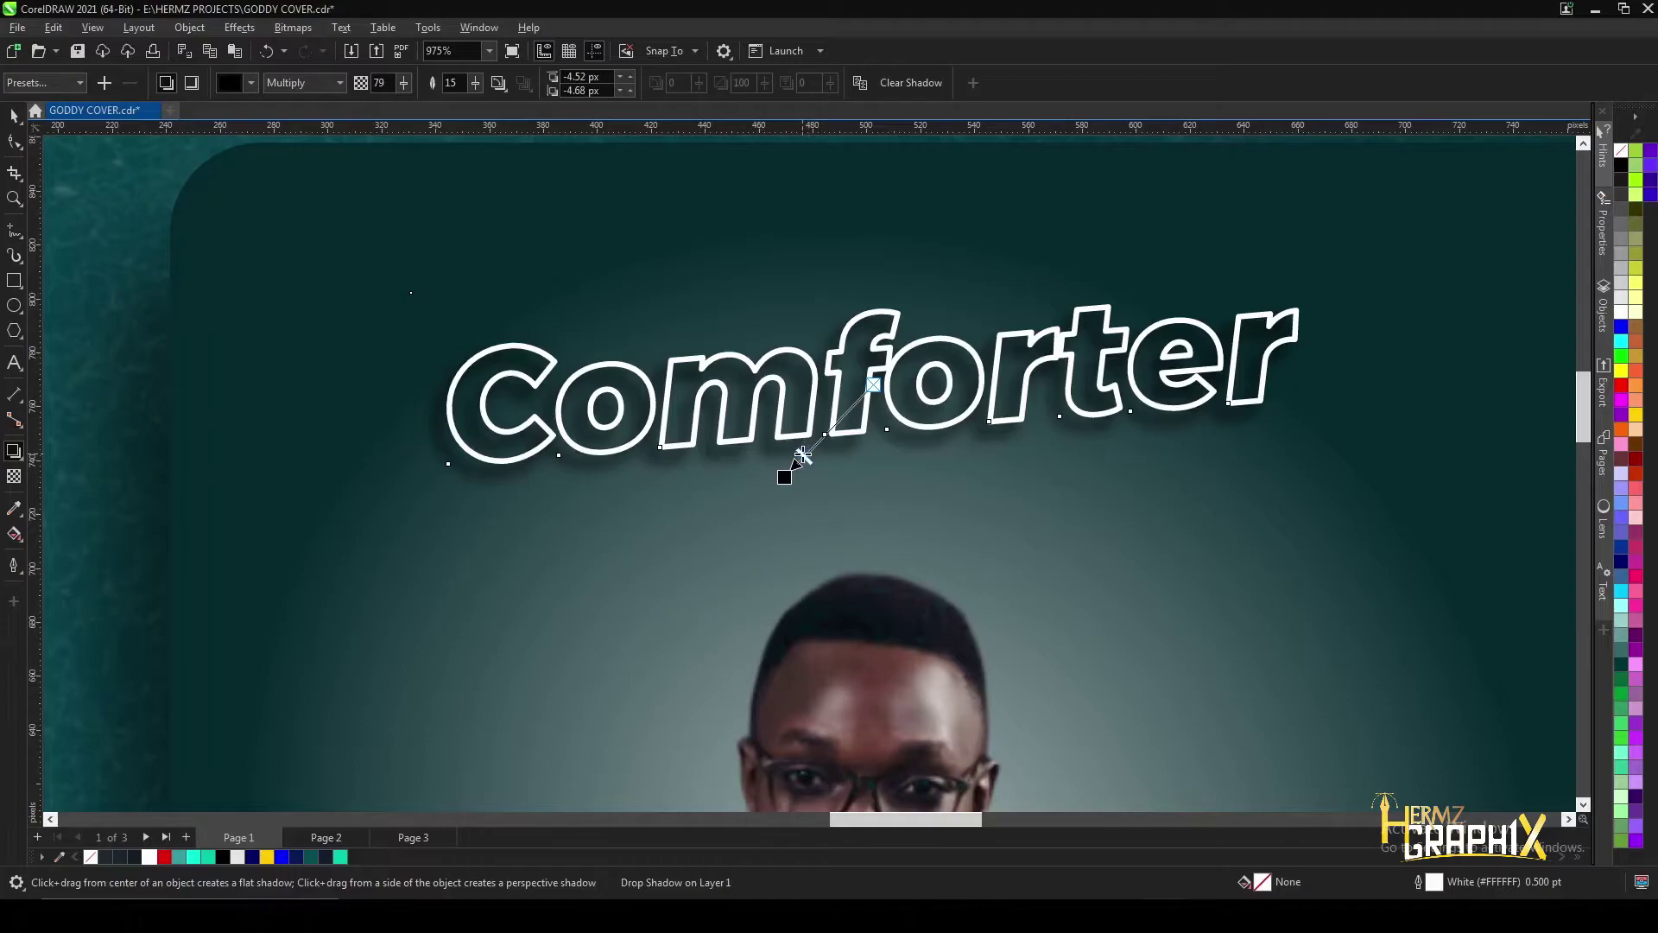
- Place an overlapping copy of the hollow shadowed Comforter title just above the original
scroll(804, 378, down, 2)
scroll(804, 378, up, 2)
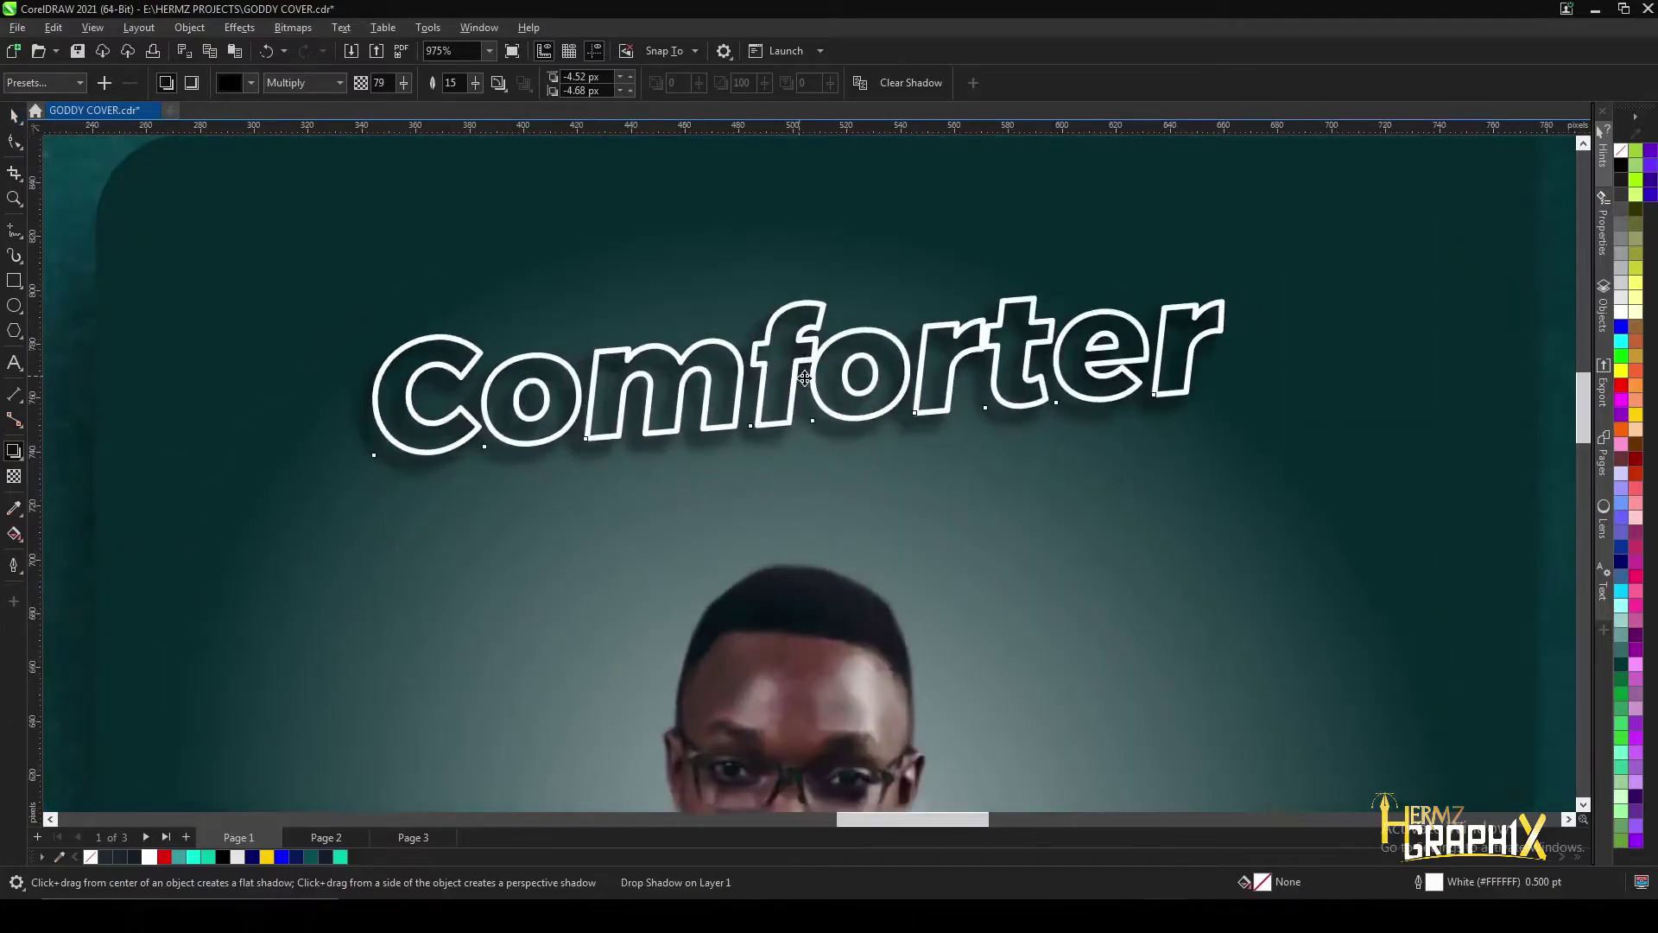
key(space)
click(788, 389)
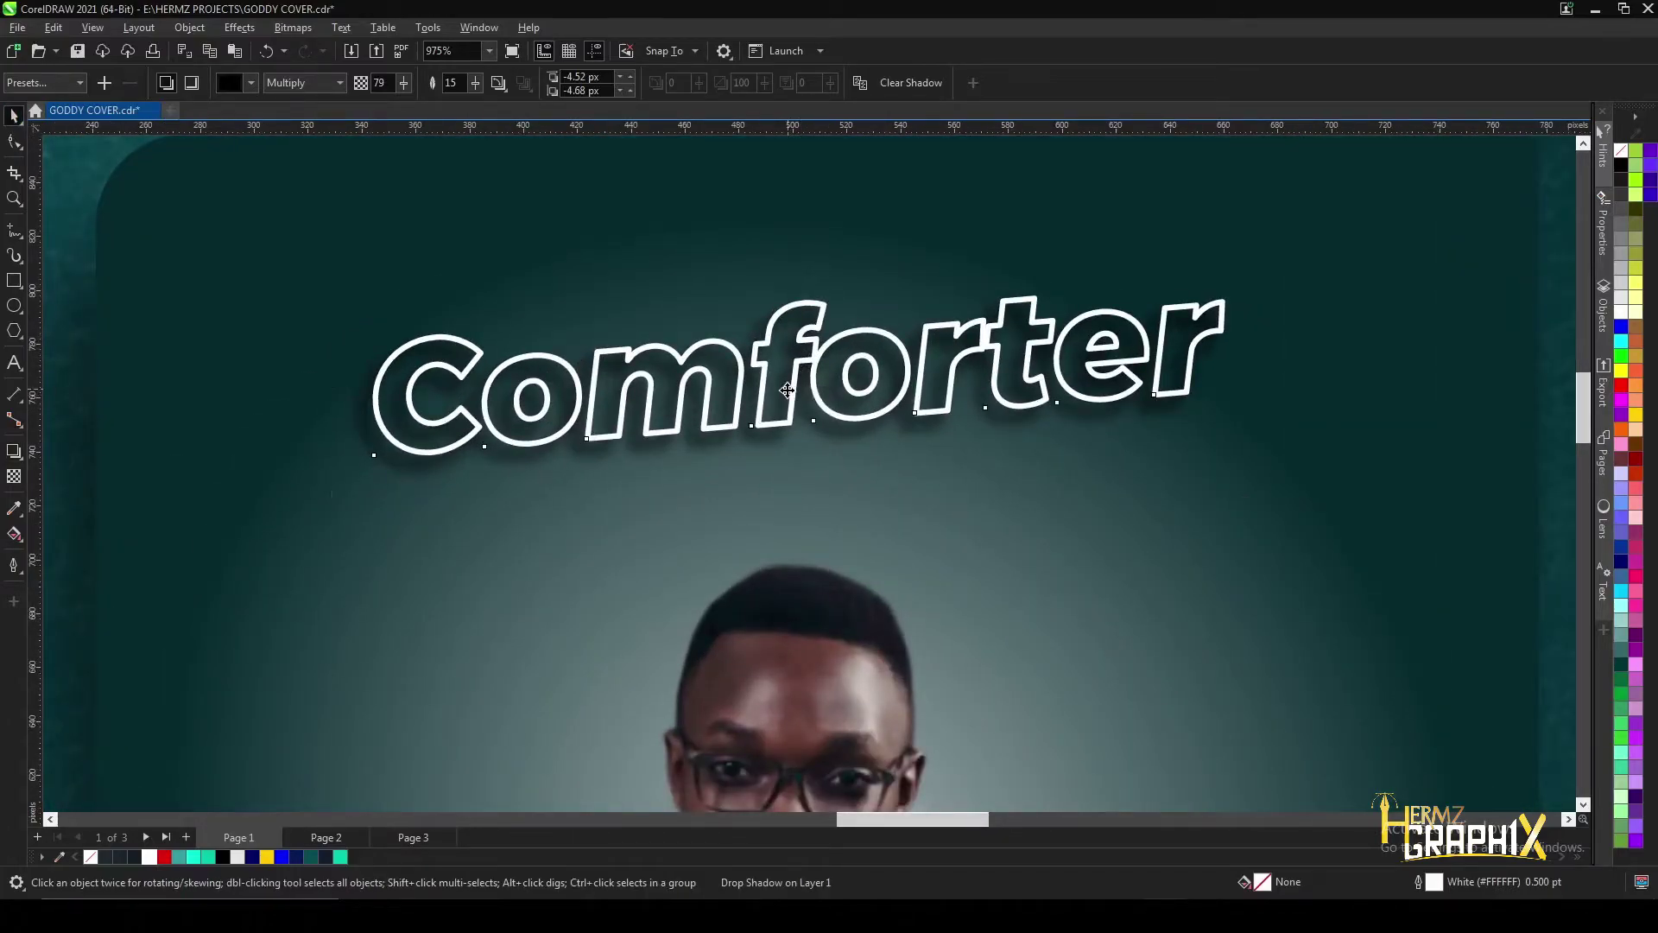
click(789, 380)
drag(790, 368, 799, 474)
right_click(786, 322)
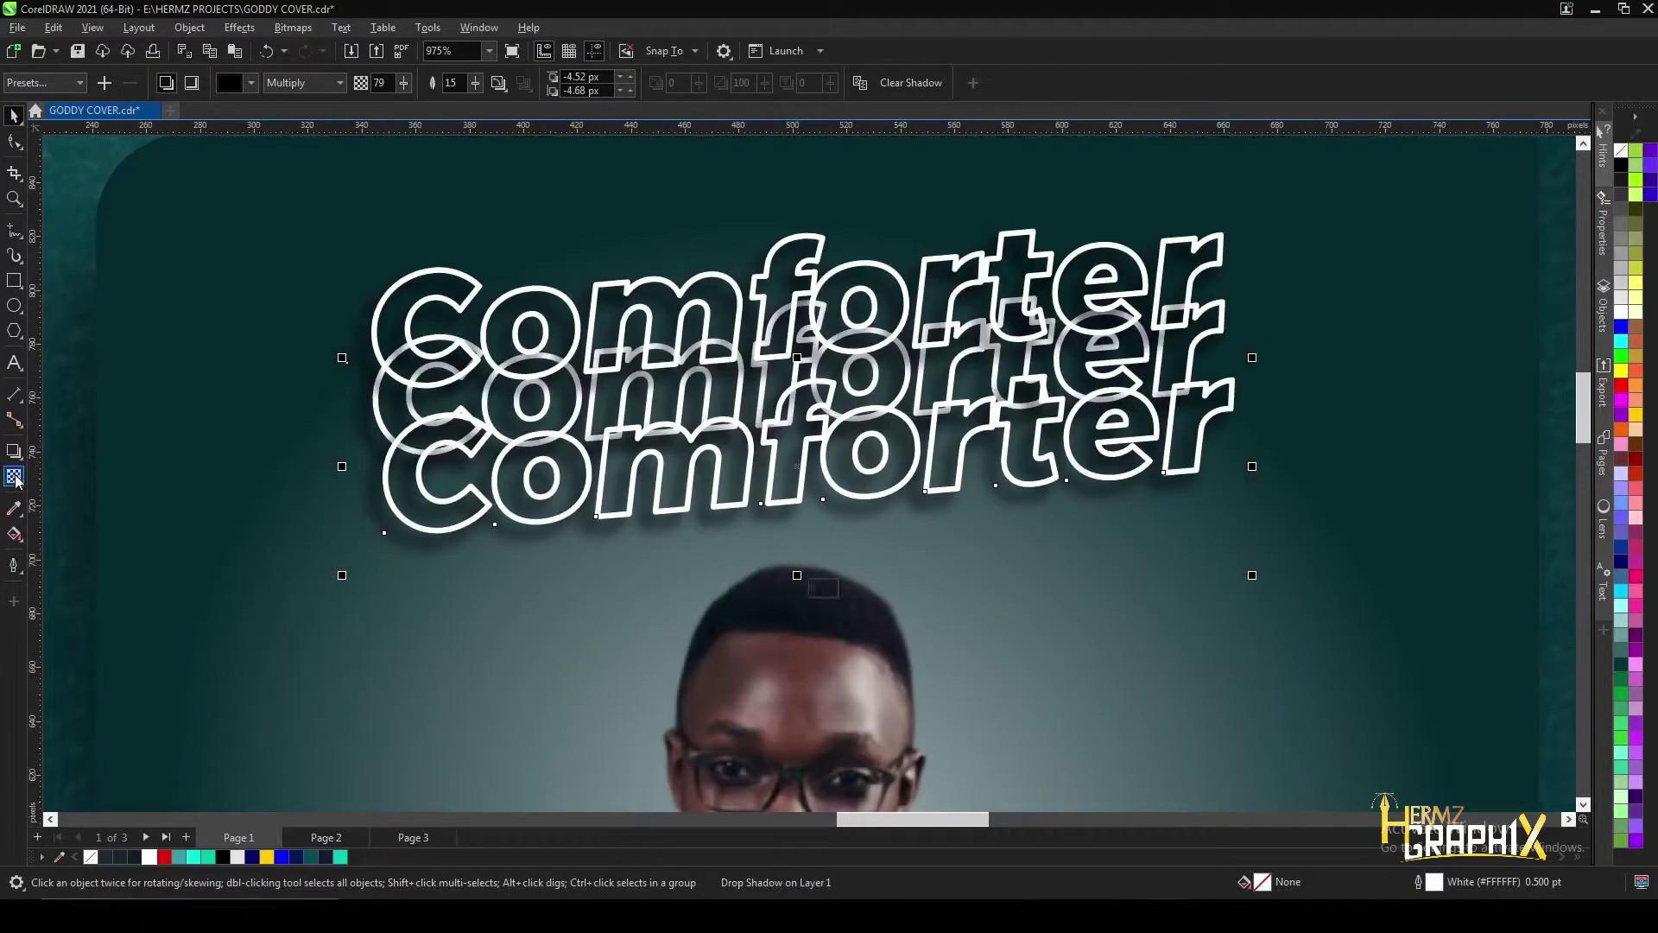
- Set the lower and upper Comforter copies to 85 transparency
click(14, 476)
click(790, 588)
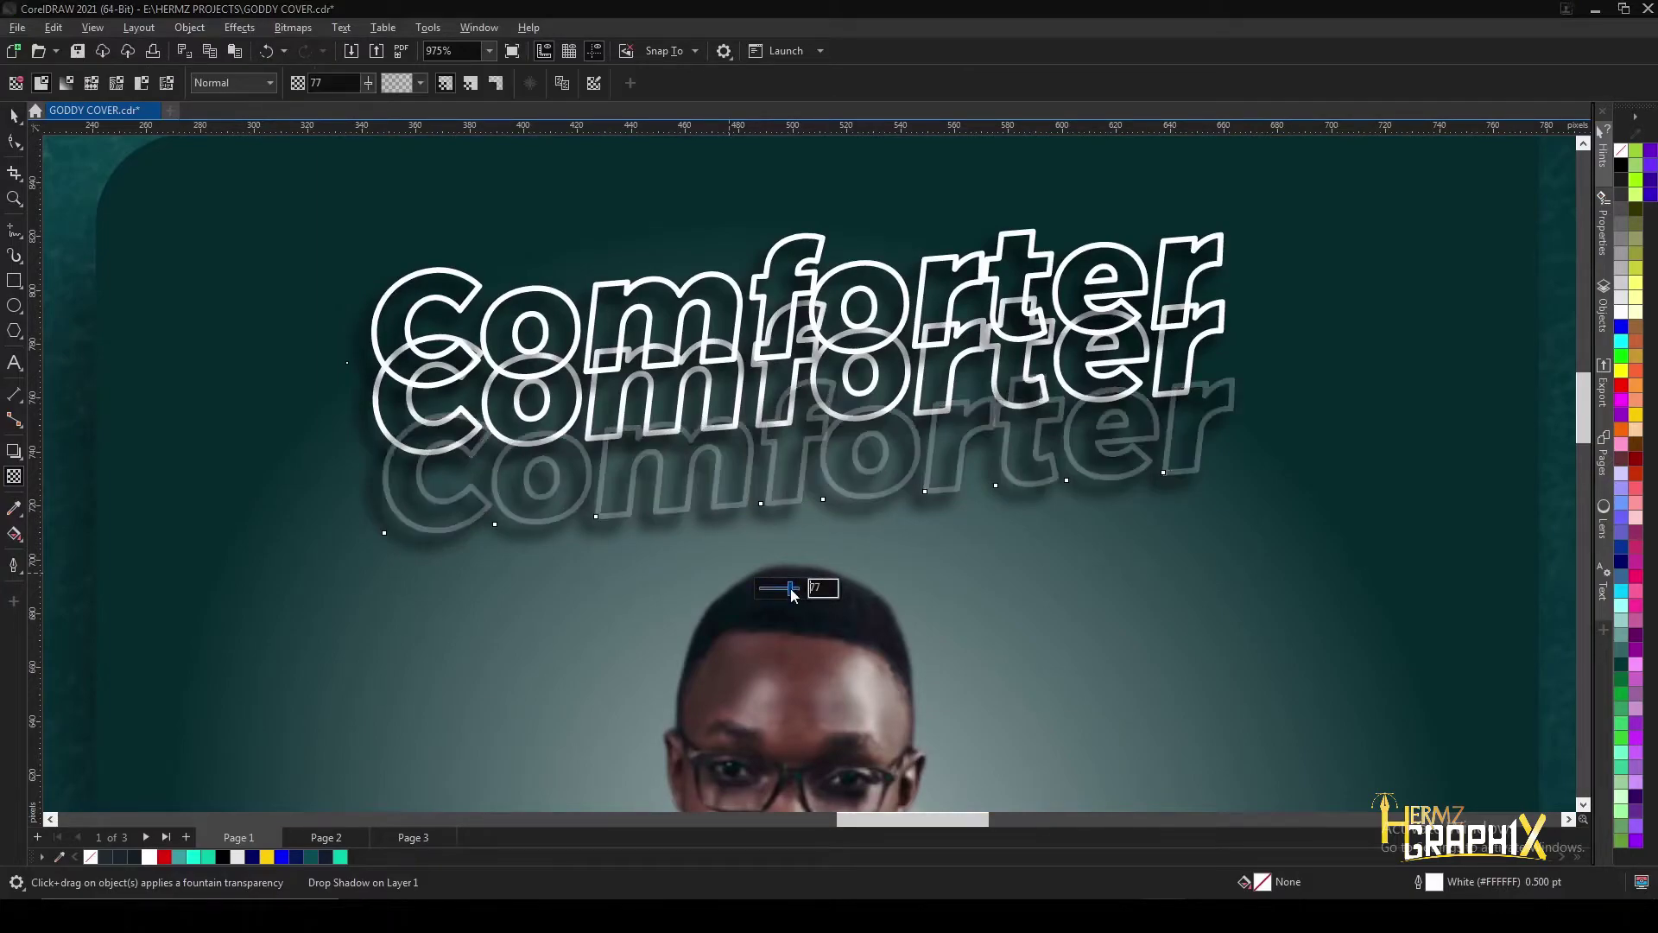
click(795, 589)
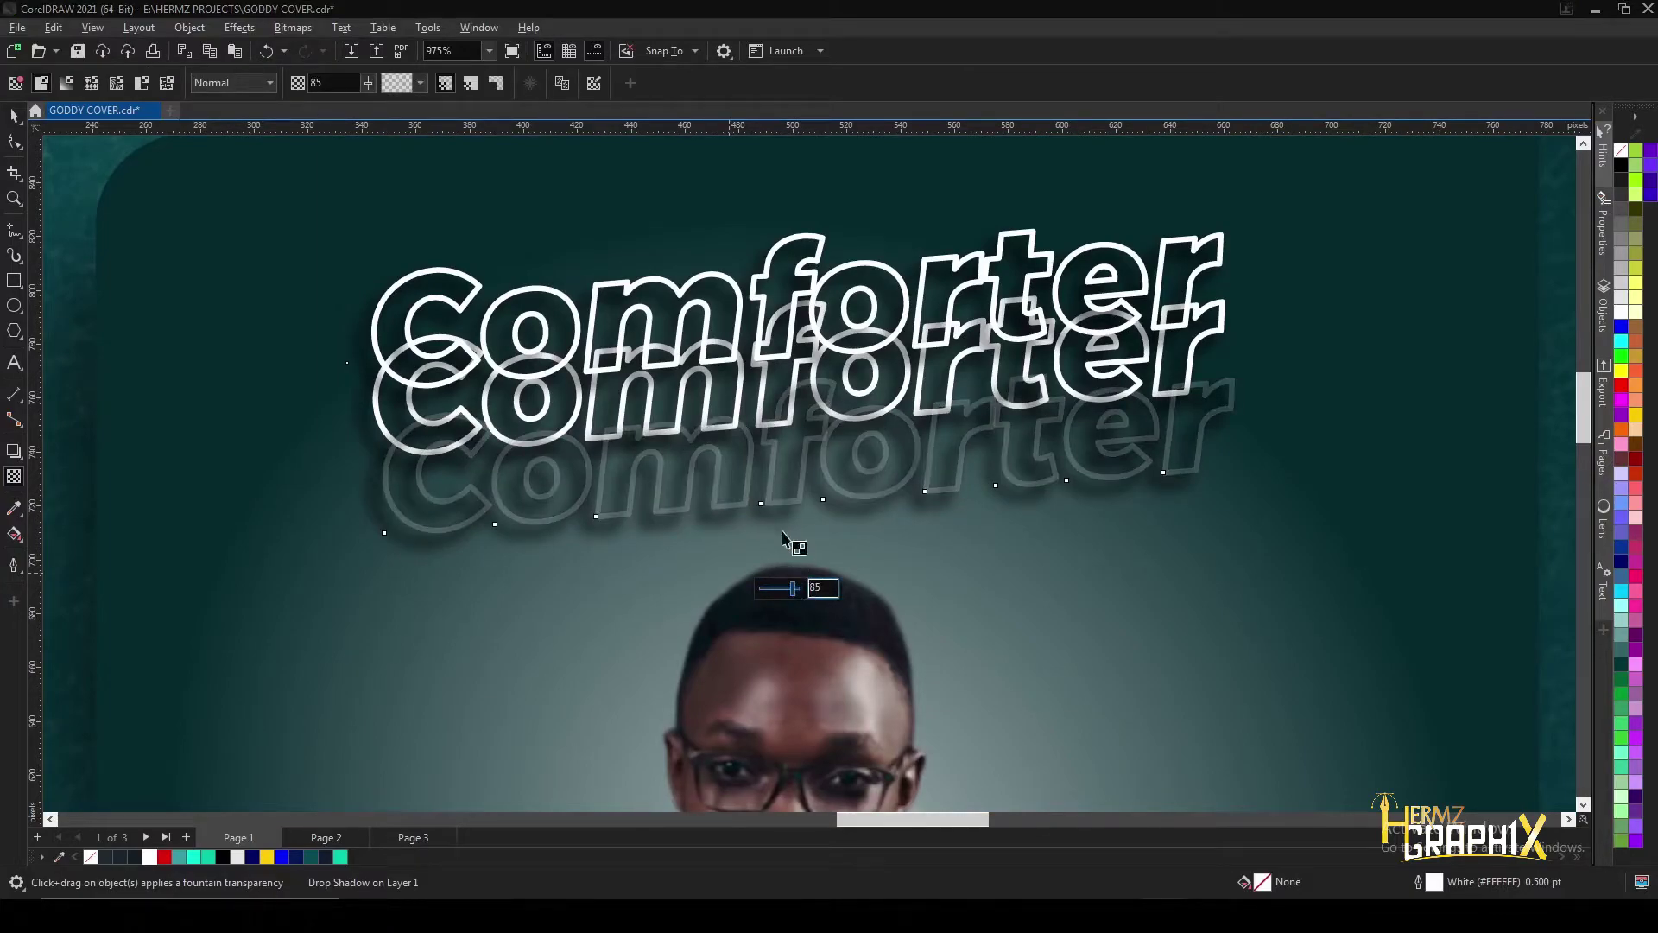
click(778, 259)
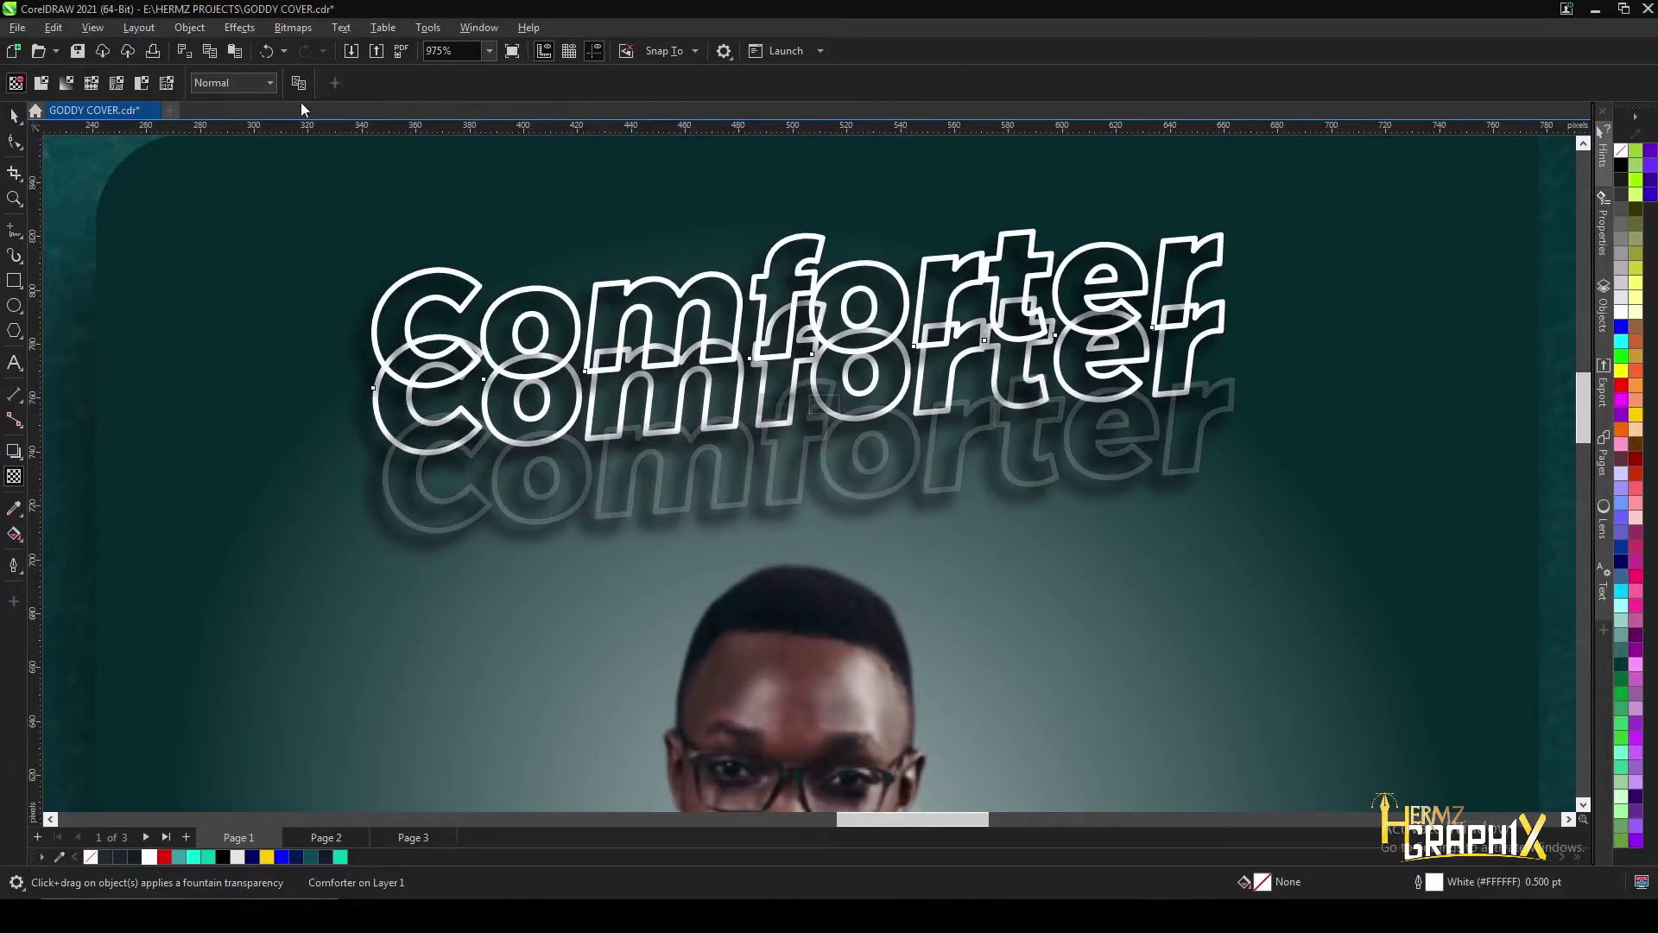
click(596, 490)
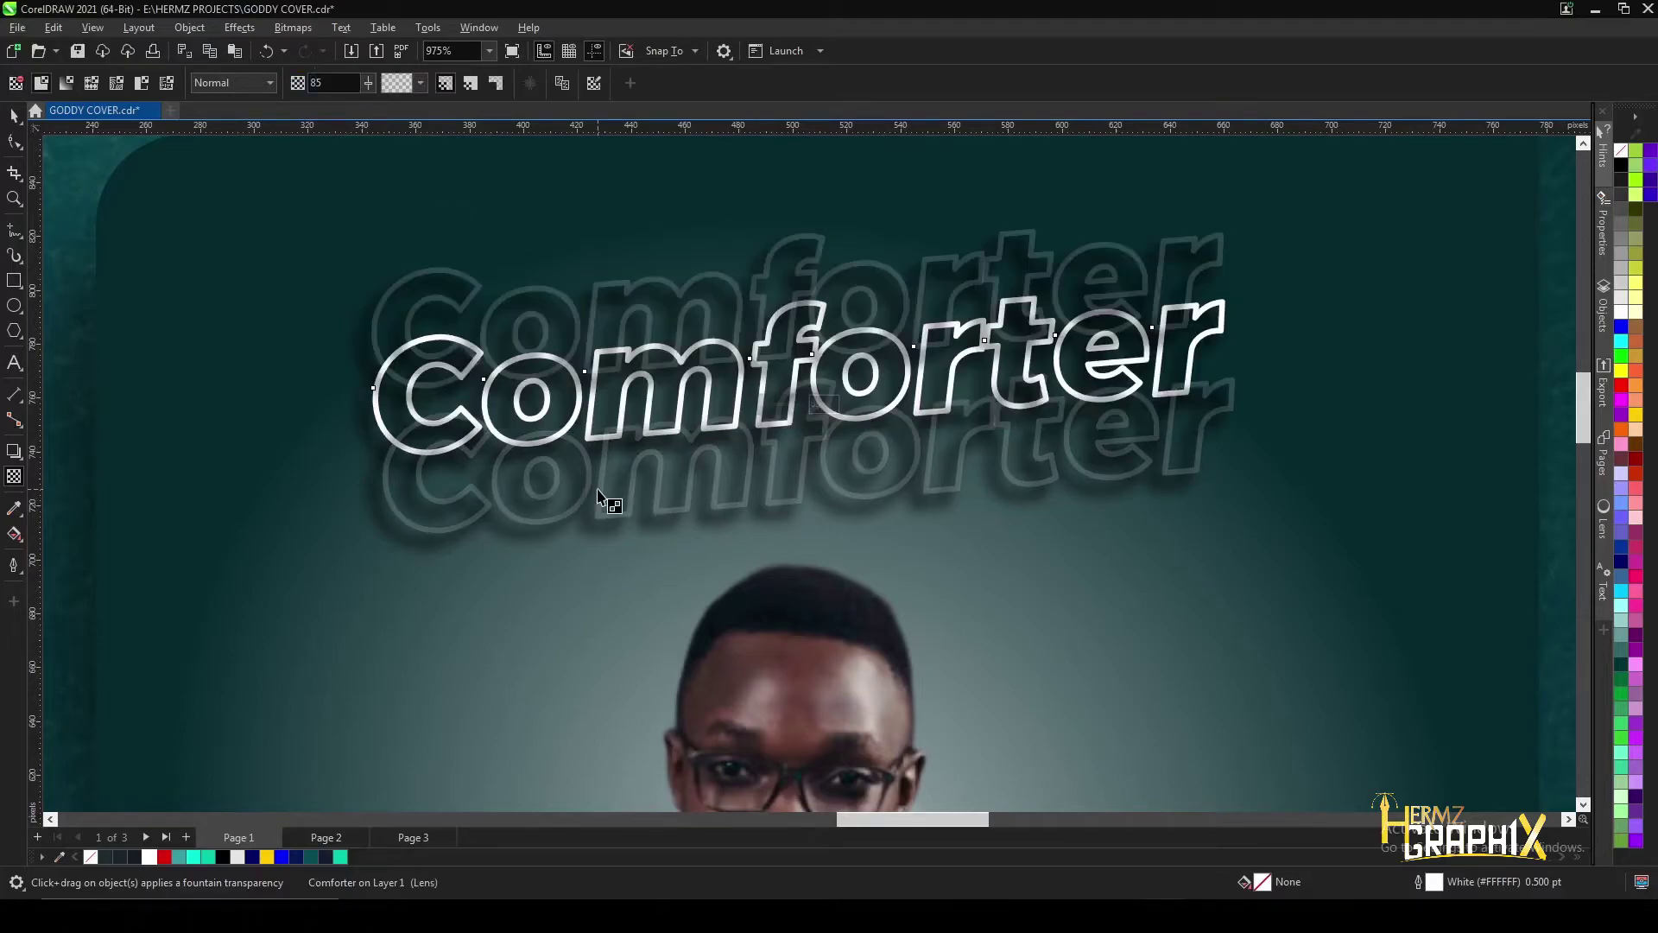
- Move the title's drop shadow behind another object with Order > Behind
click(15, 116)
click(379, 414)
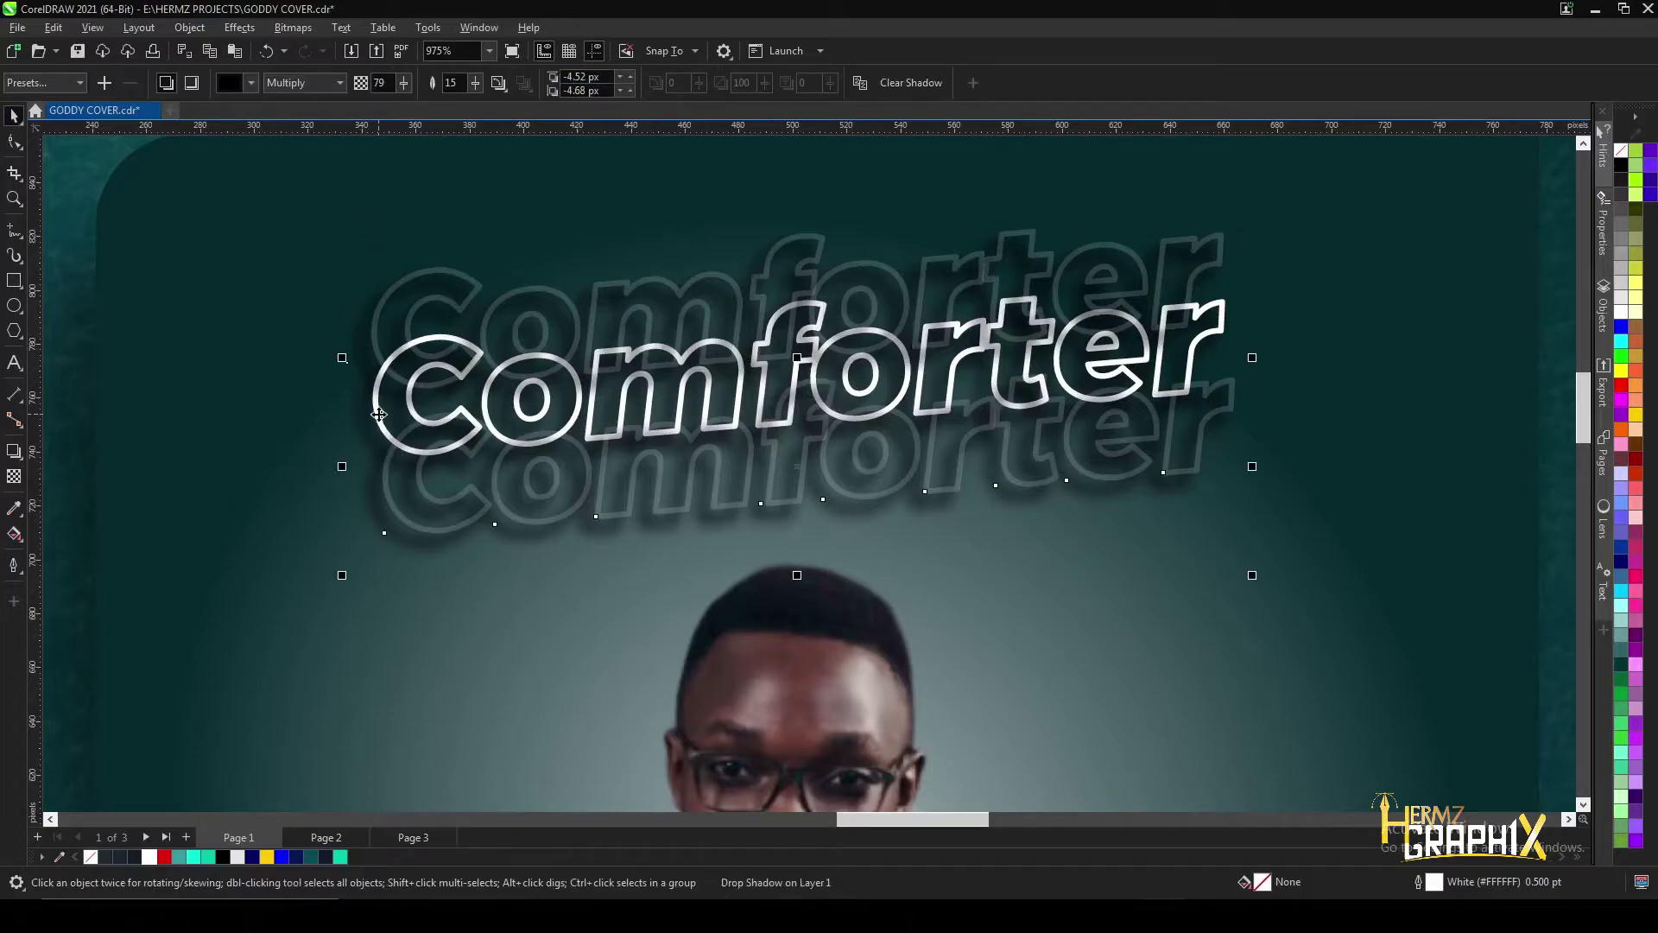
right_click(379, 414)
mouse_move(518, 534)
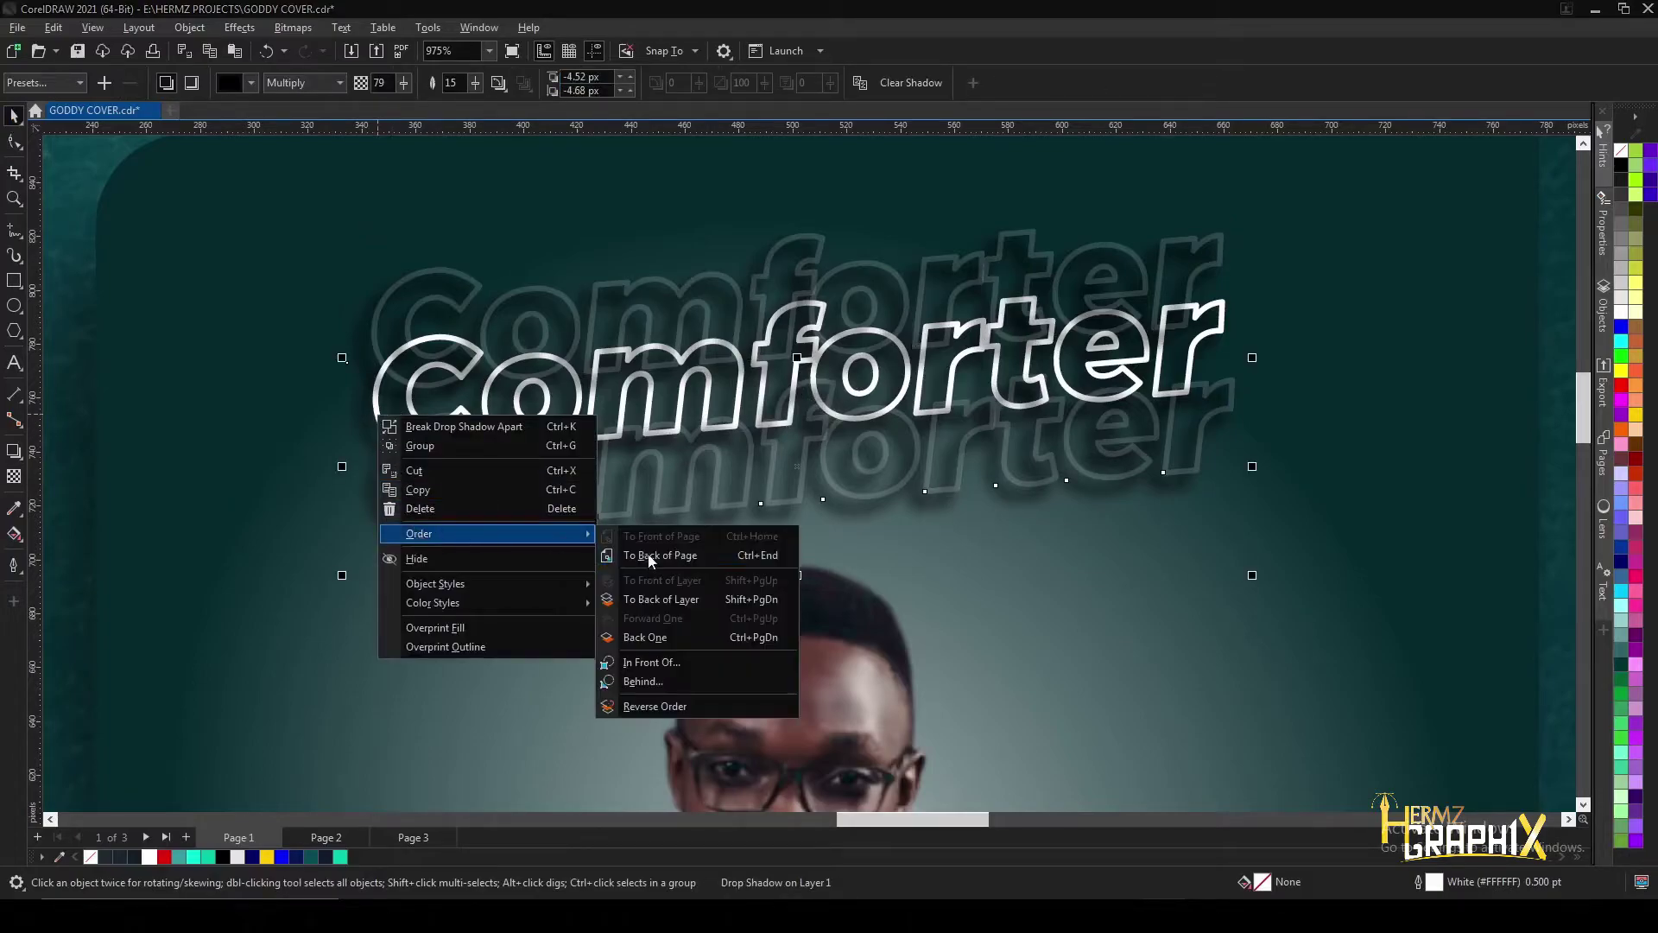
click(649, 680)
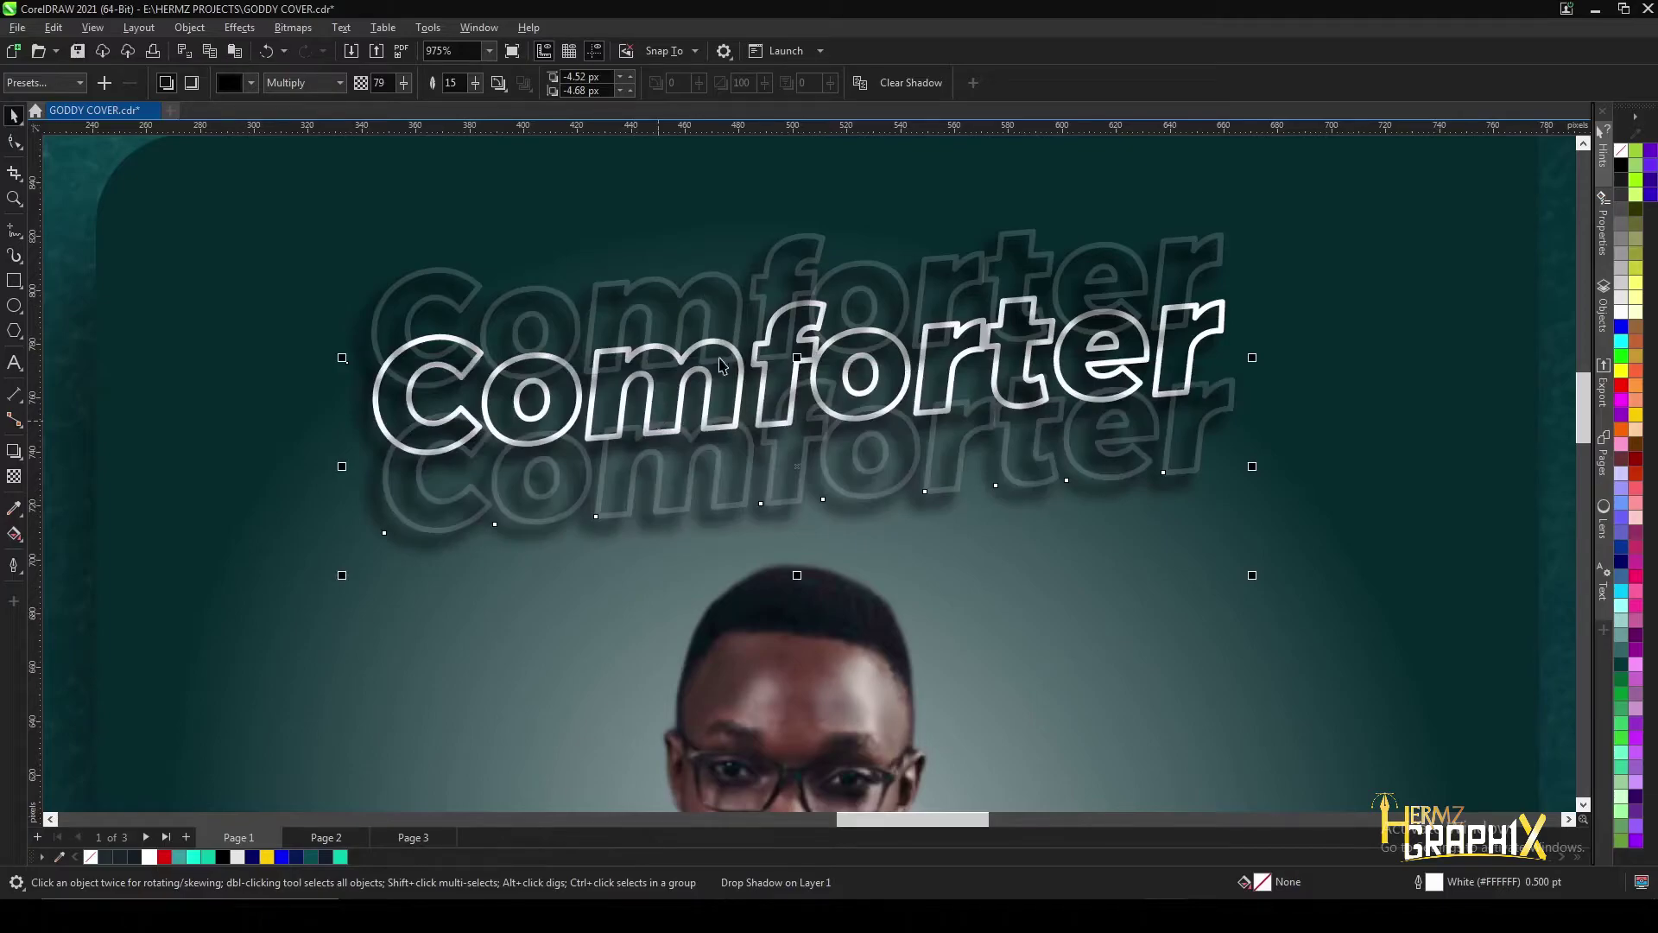
click(376, 398)
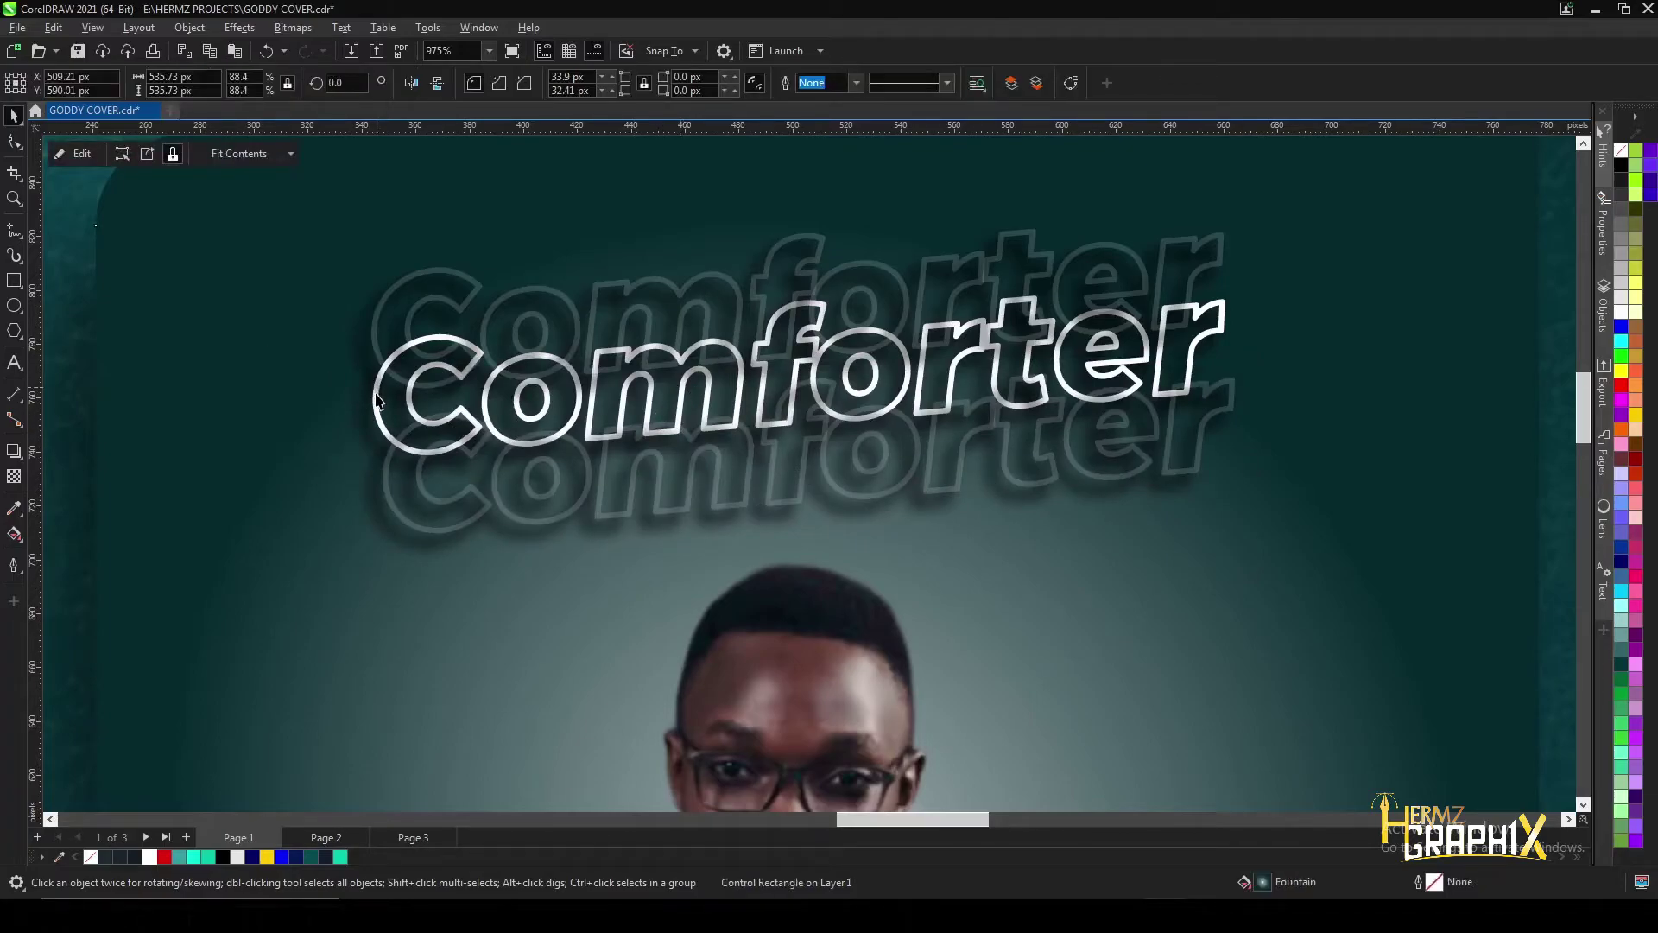
click(377, 398)
click(413, 350)
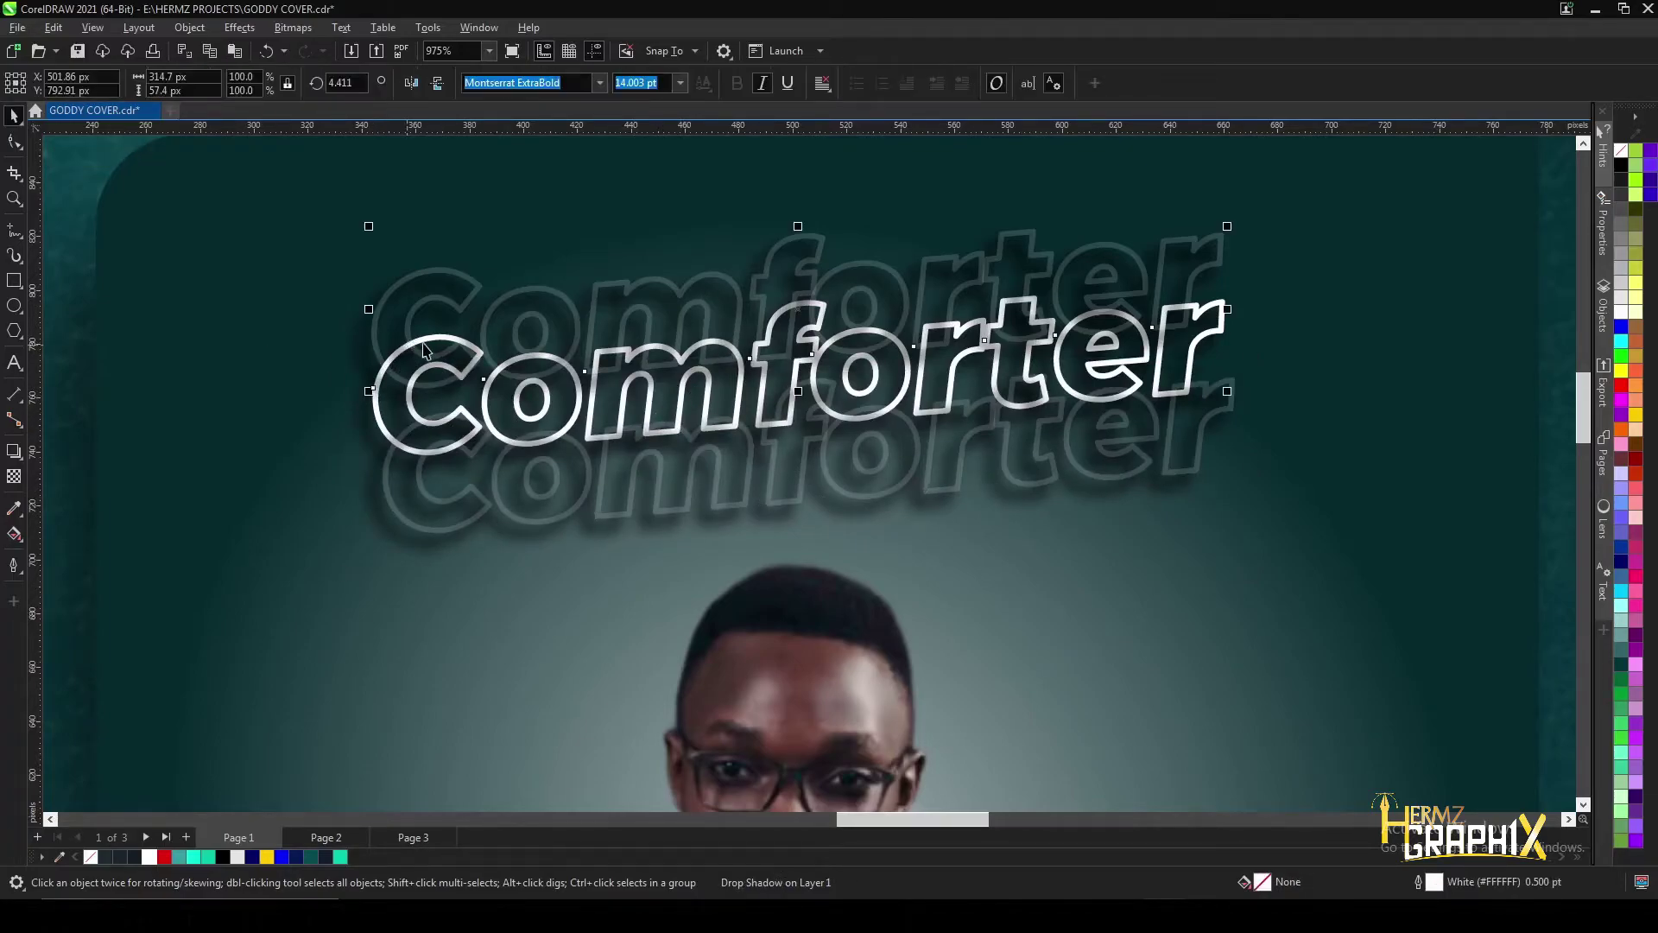
click(377, 406)
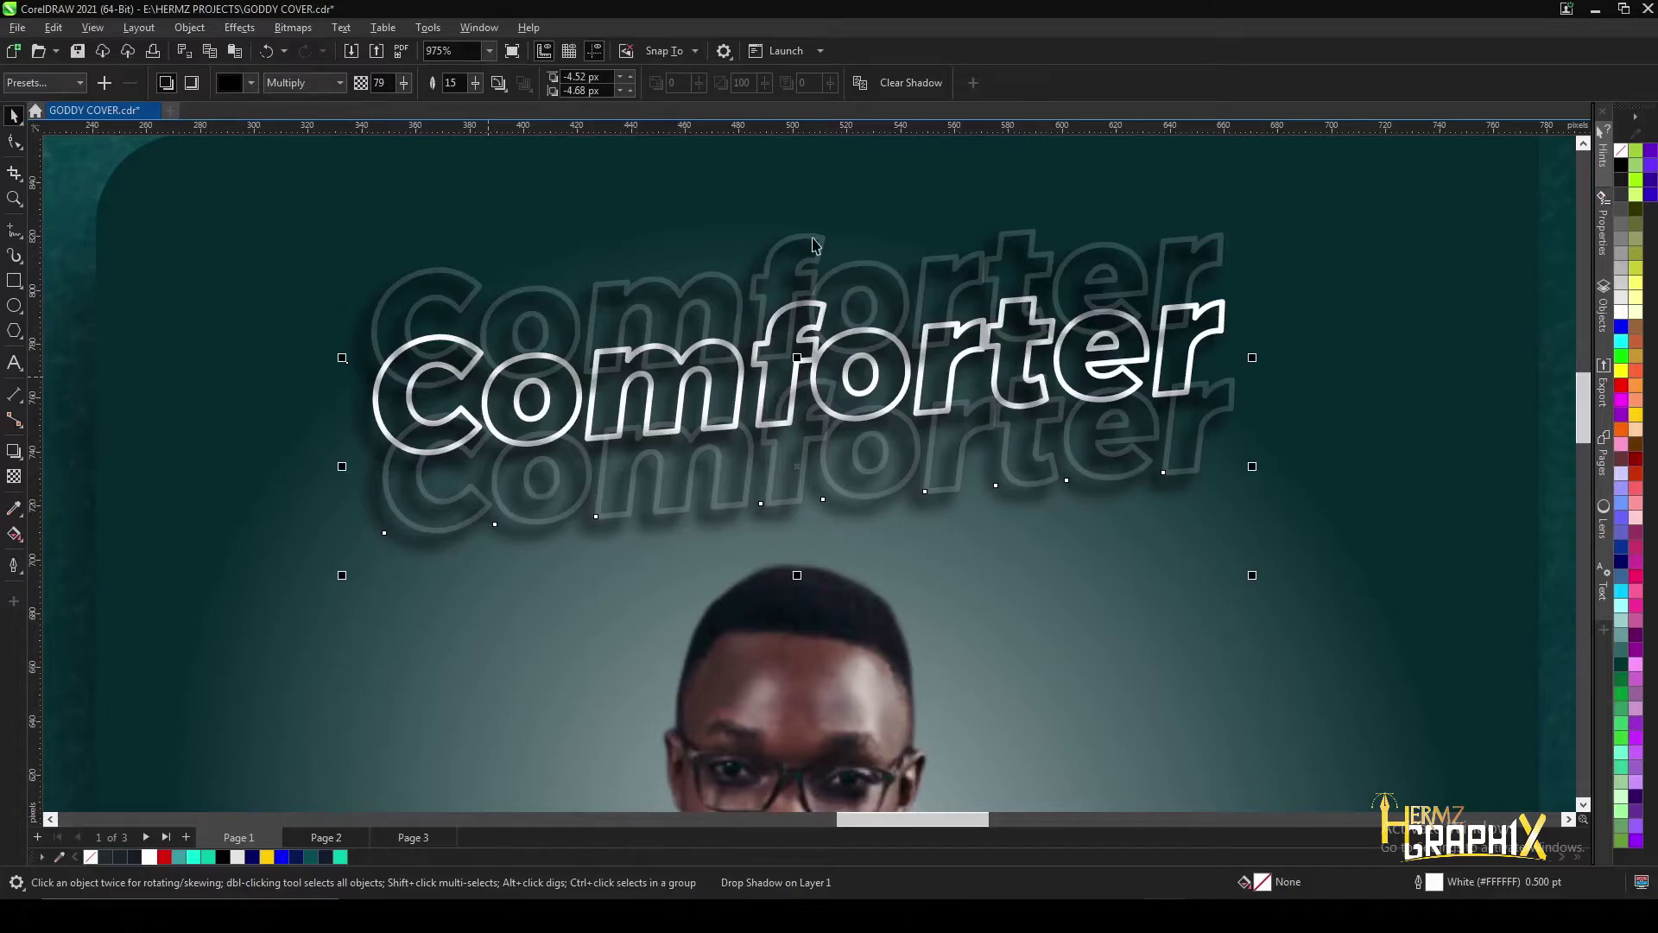
scroll(812, 244, down, 5)
scroll(1084, 268, up, 5)
scroll(507, 323, down, 5)
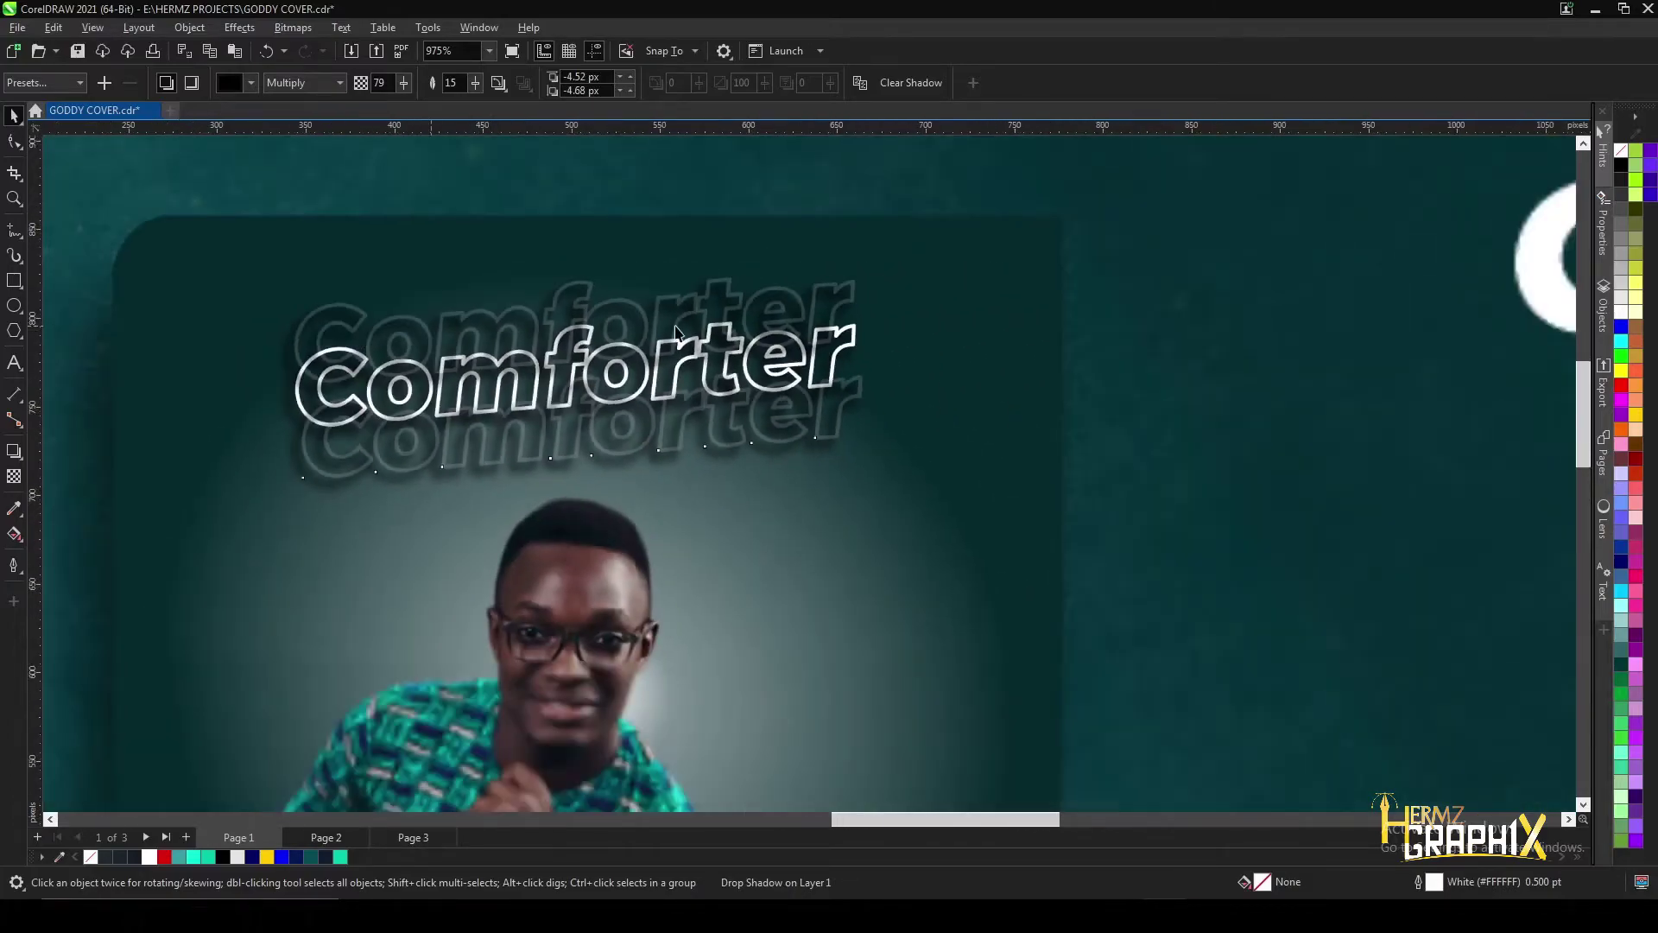
drag(133, 326, 588, 383)
drag(137, 323, 788, 393)
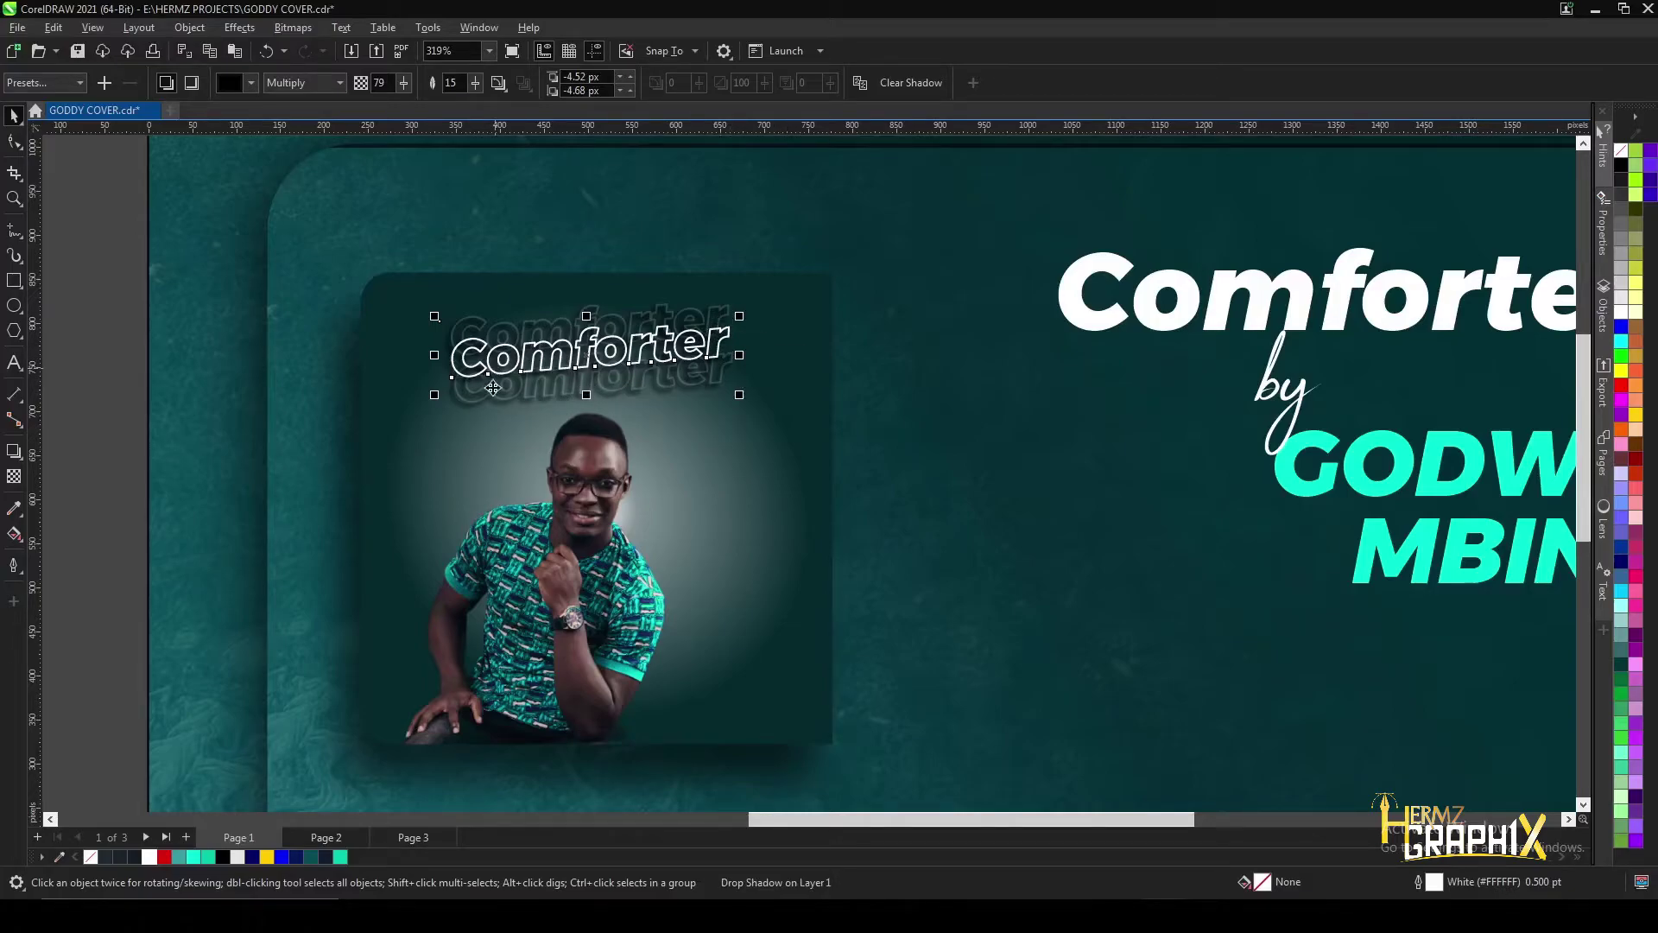
scroll(492, 378, down, 6)
scroll(537, 423, up, 1)
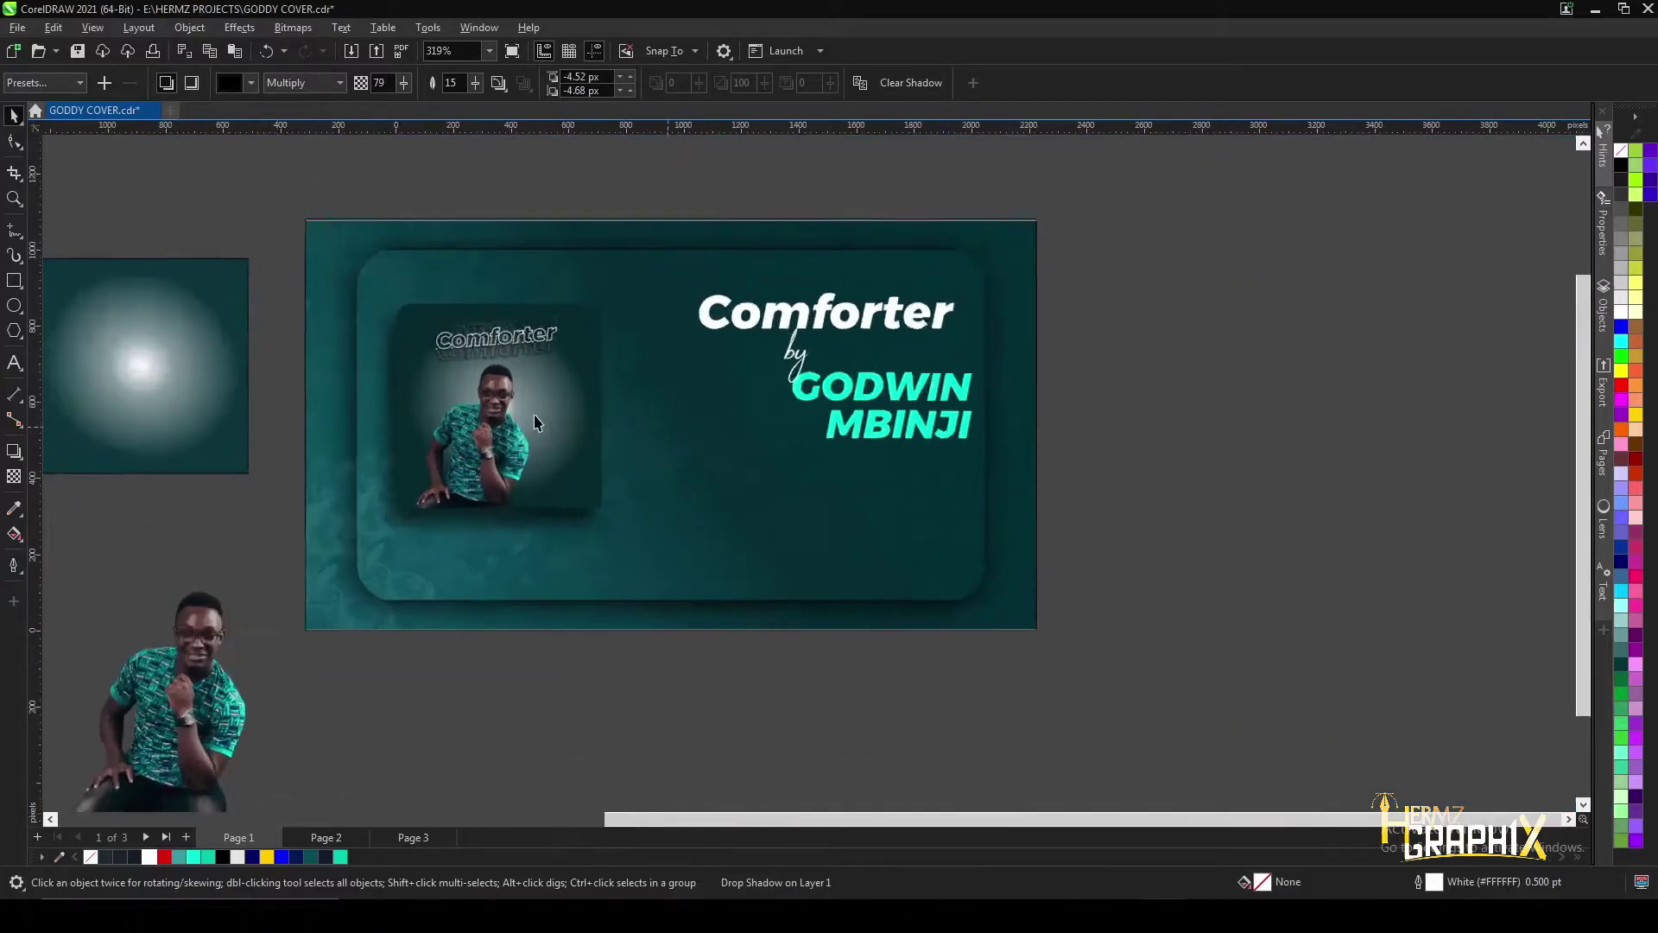
scroll(537, 423, up, 1)
click(481, 415)
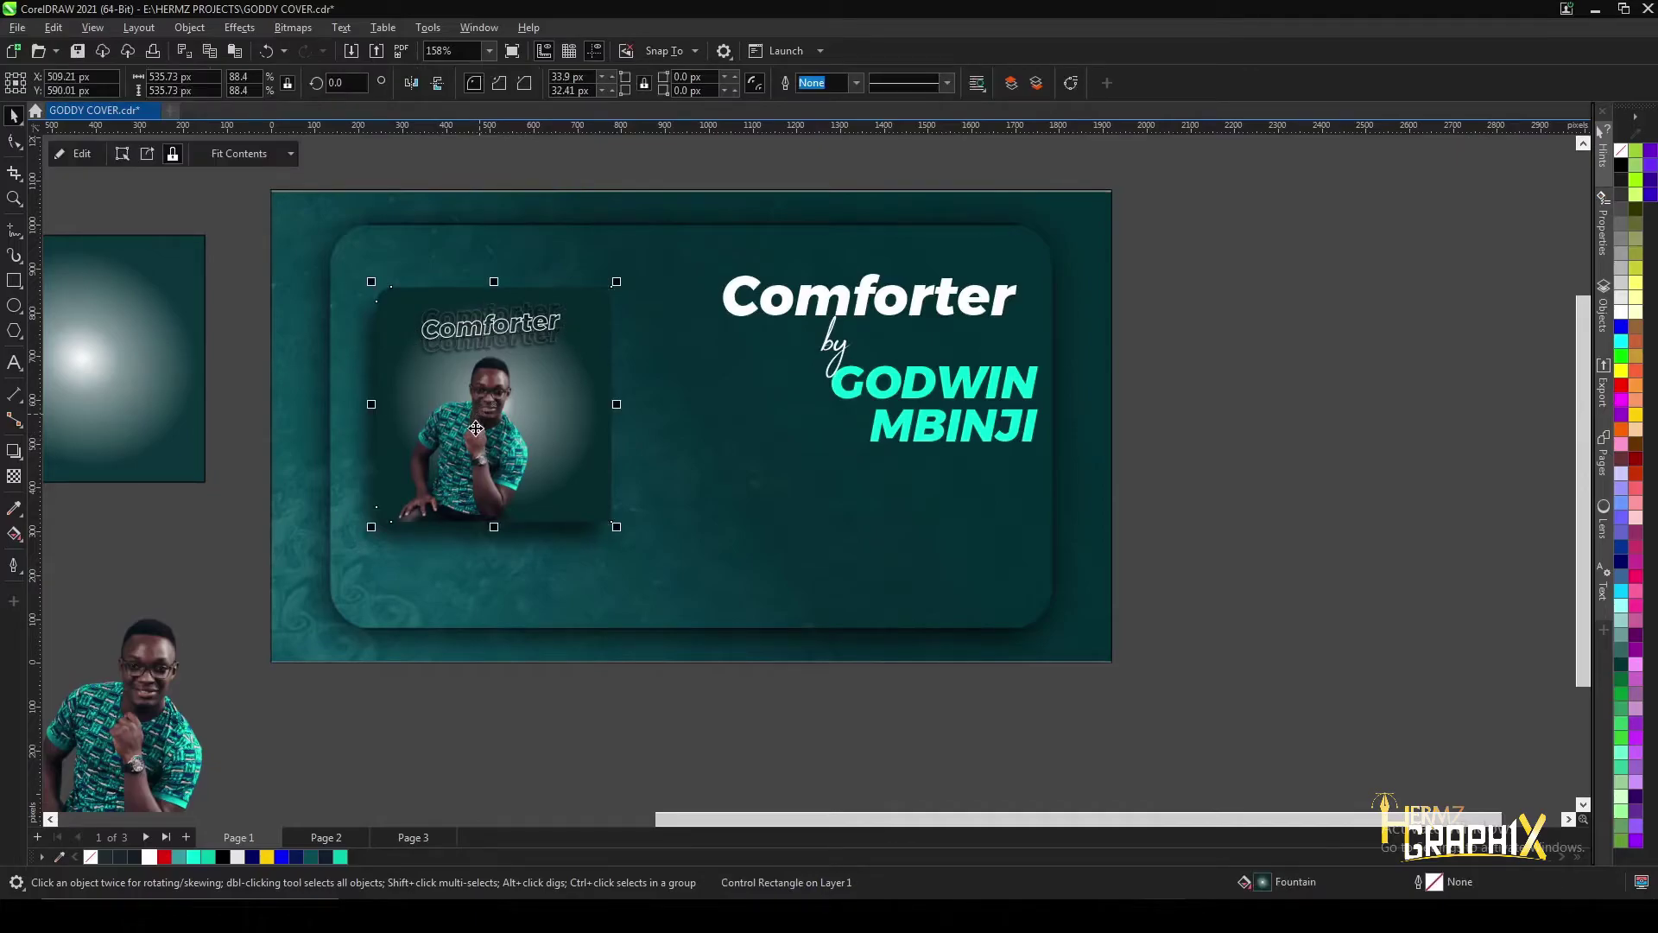
ctrl+click(477, 427)
scroll(495, 391, up, 2)
- Drop an offset copy of the singer's photo down-left and scale the photo up to about 25.6%
drag(572, 315, 616, 273)
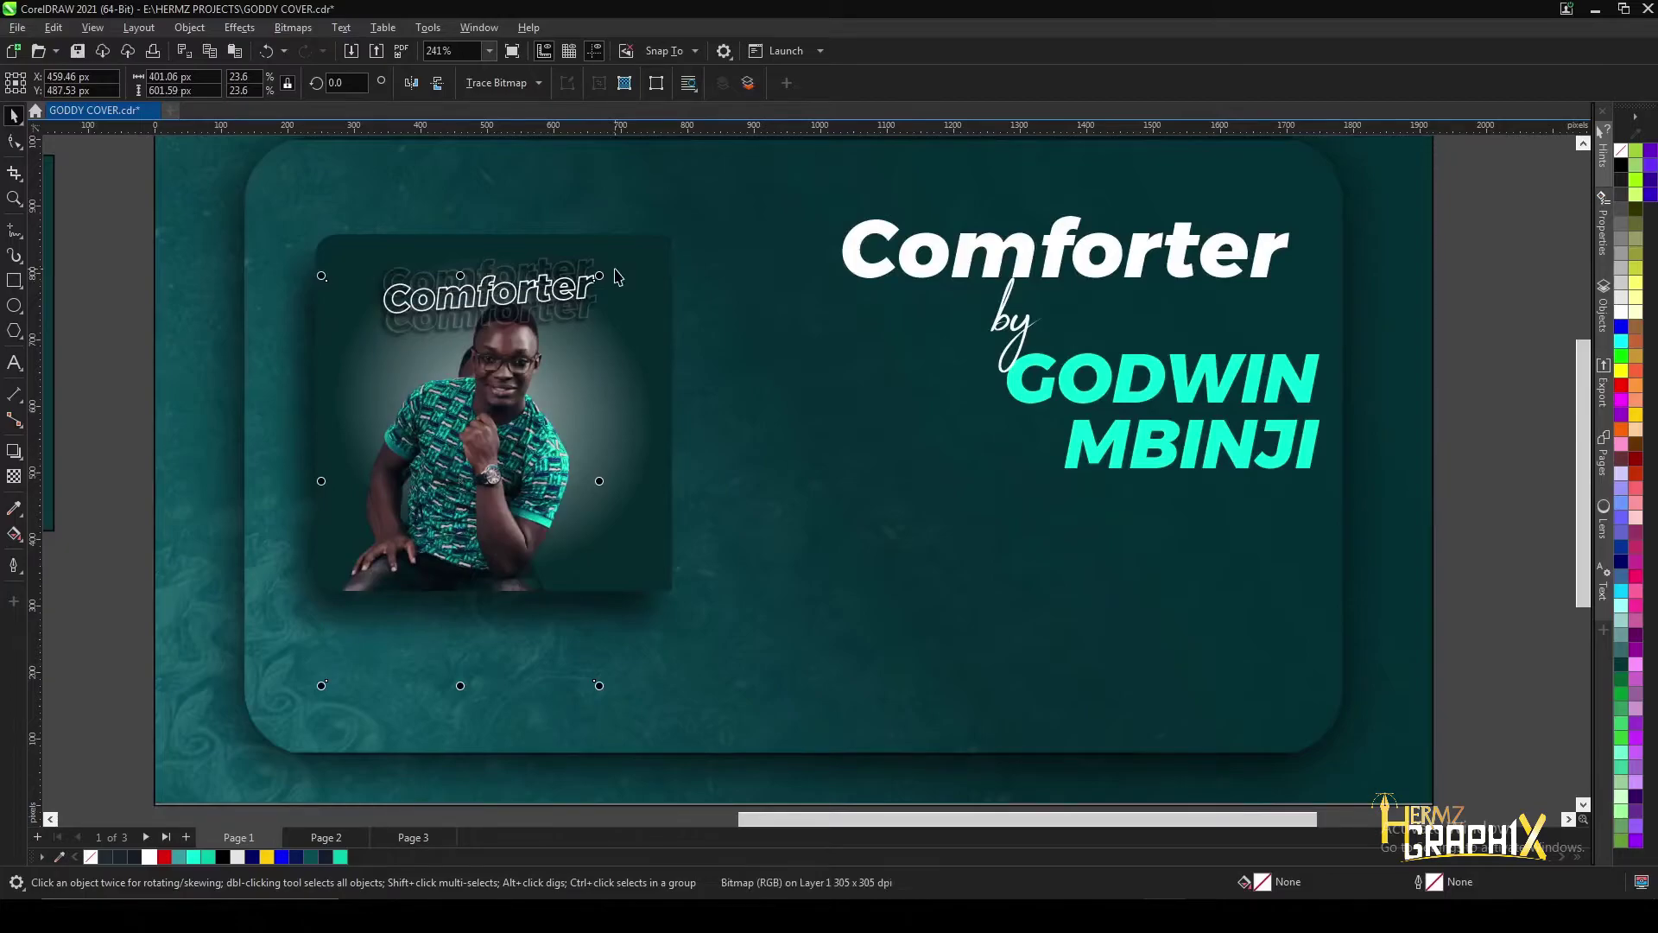
scroll(497, 400, up, 1)
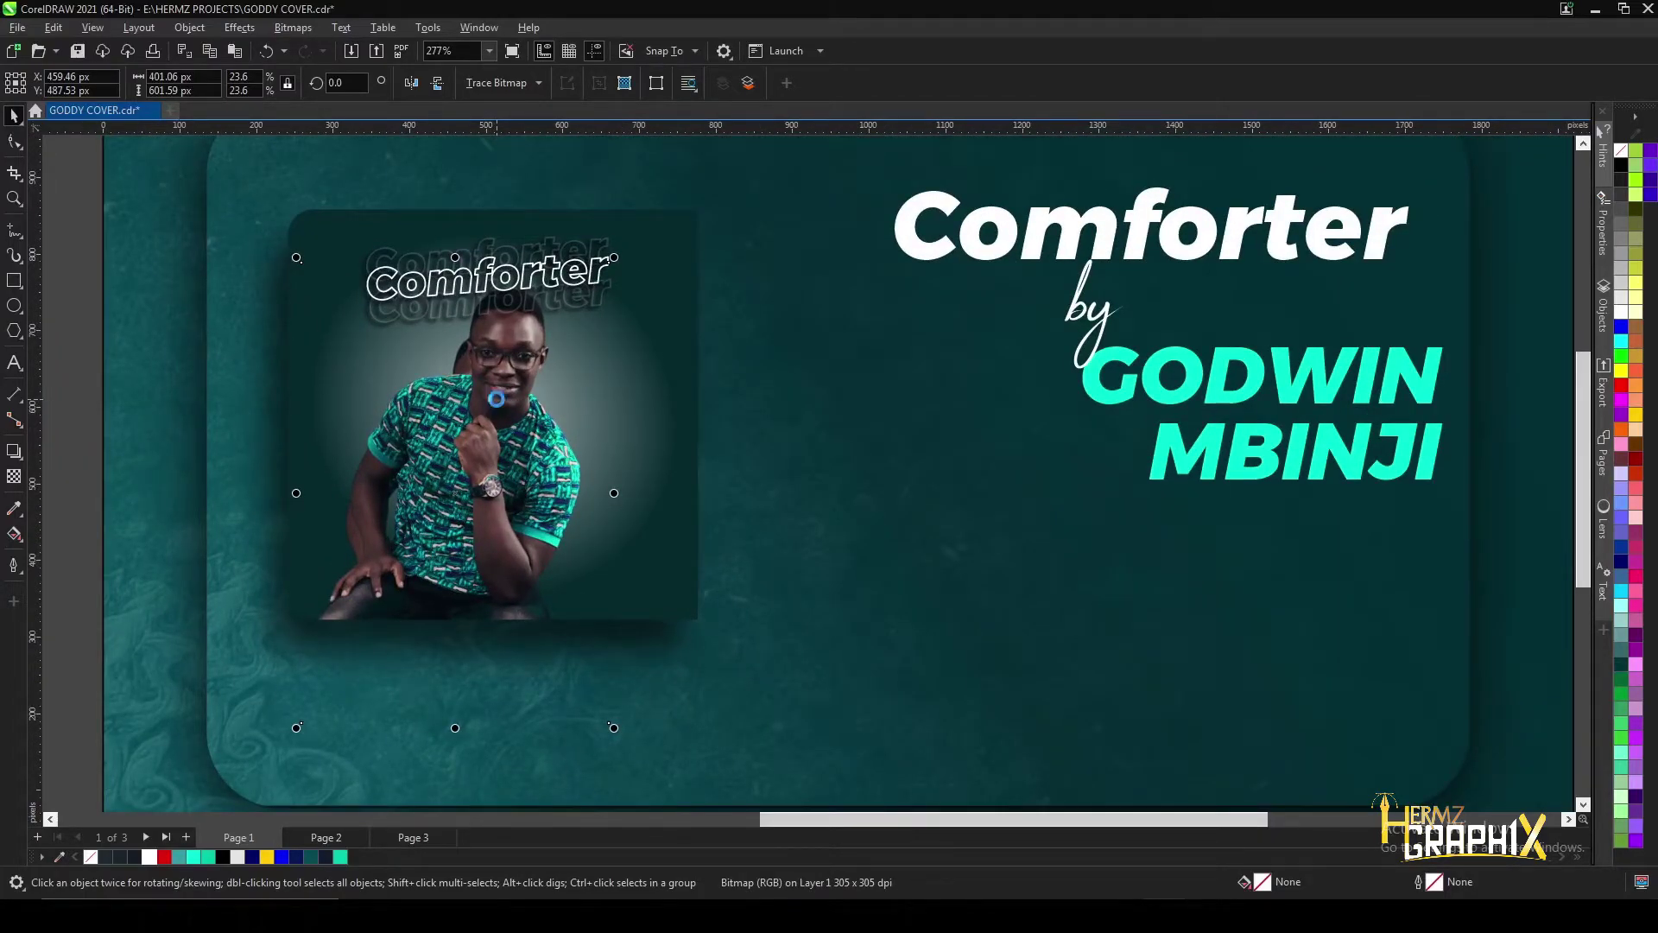
drag(496, 399, 497, 402)
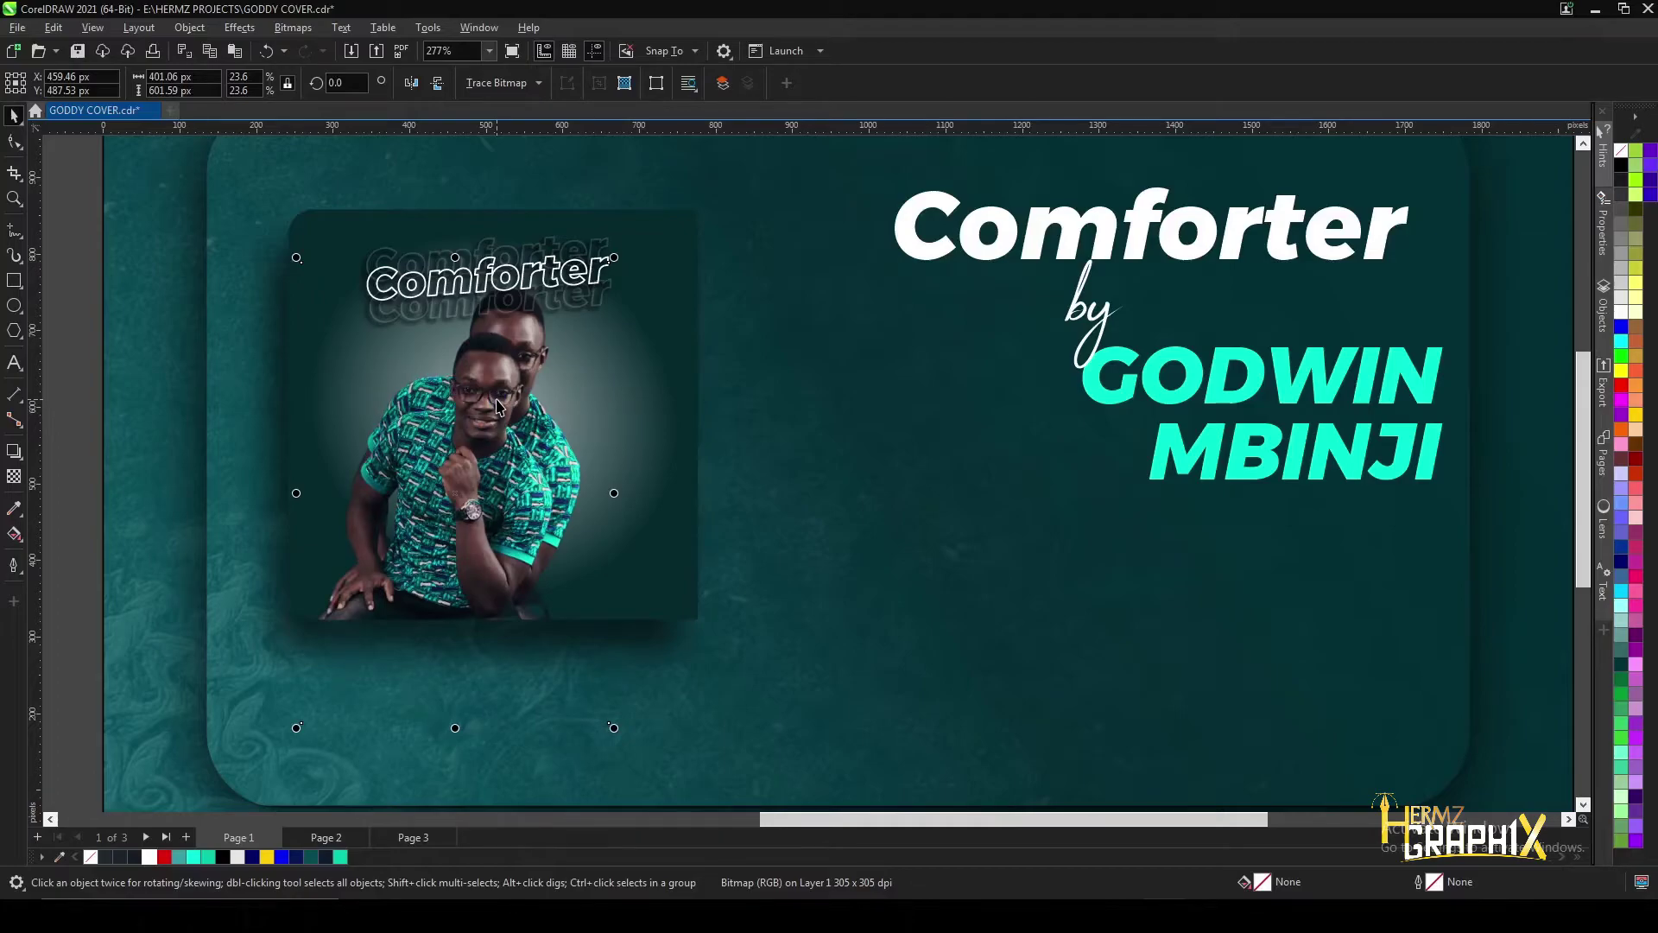
click(532, 339)
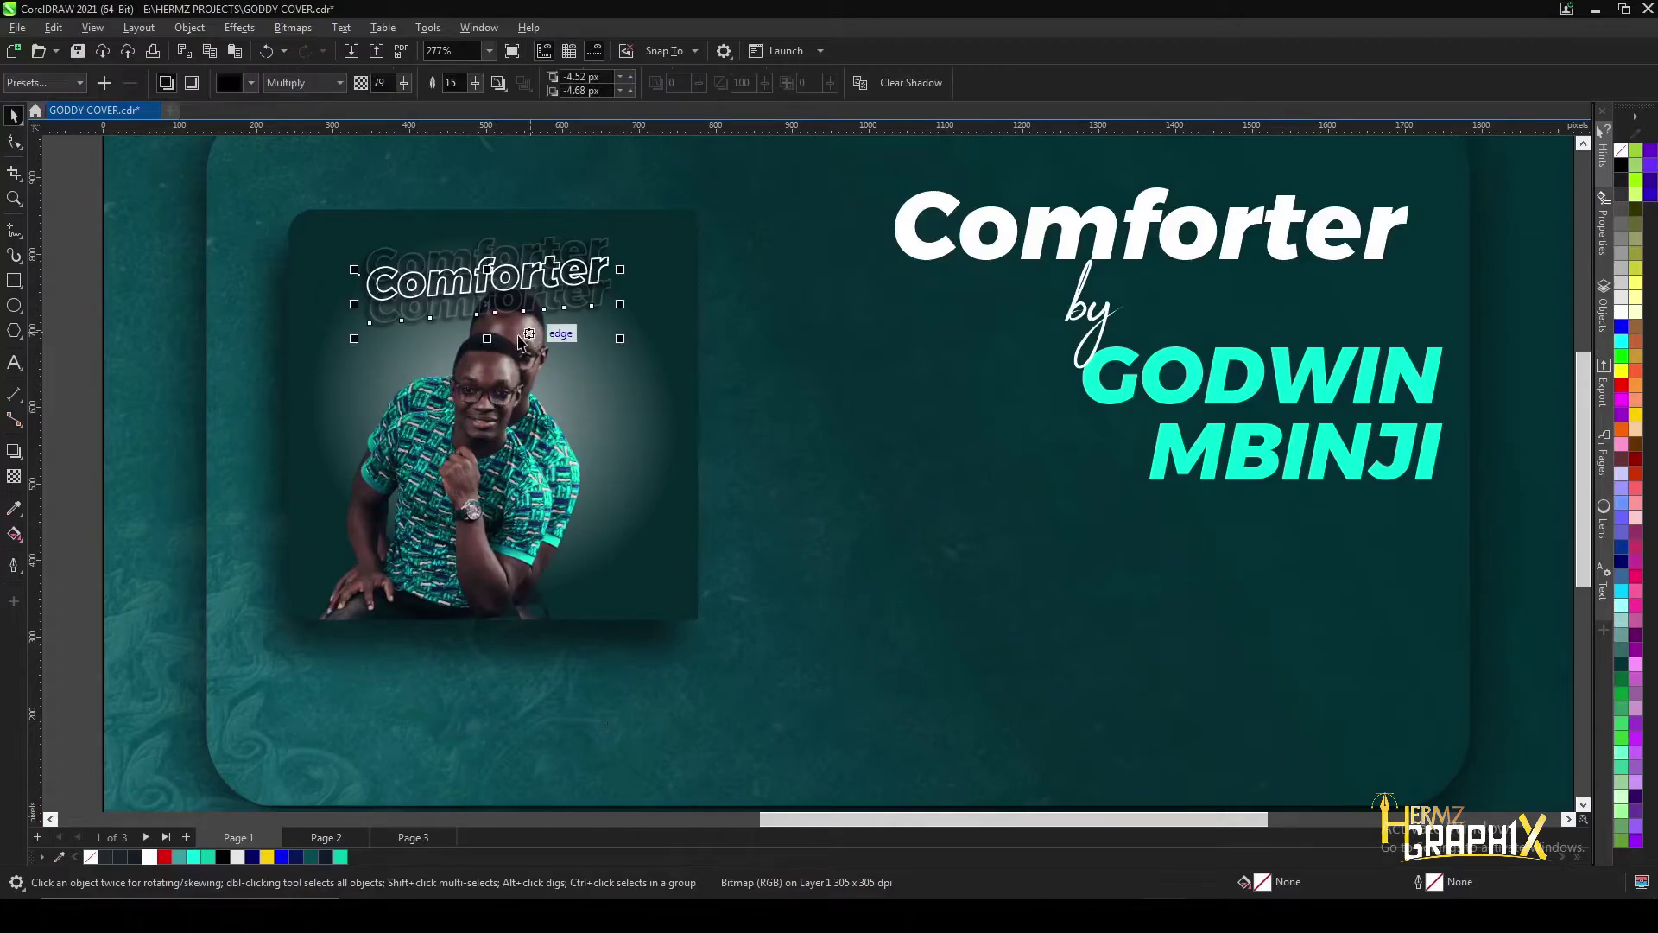
click(548, 421)
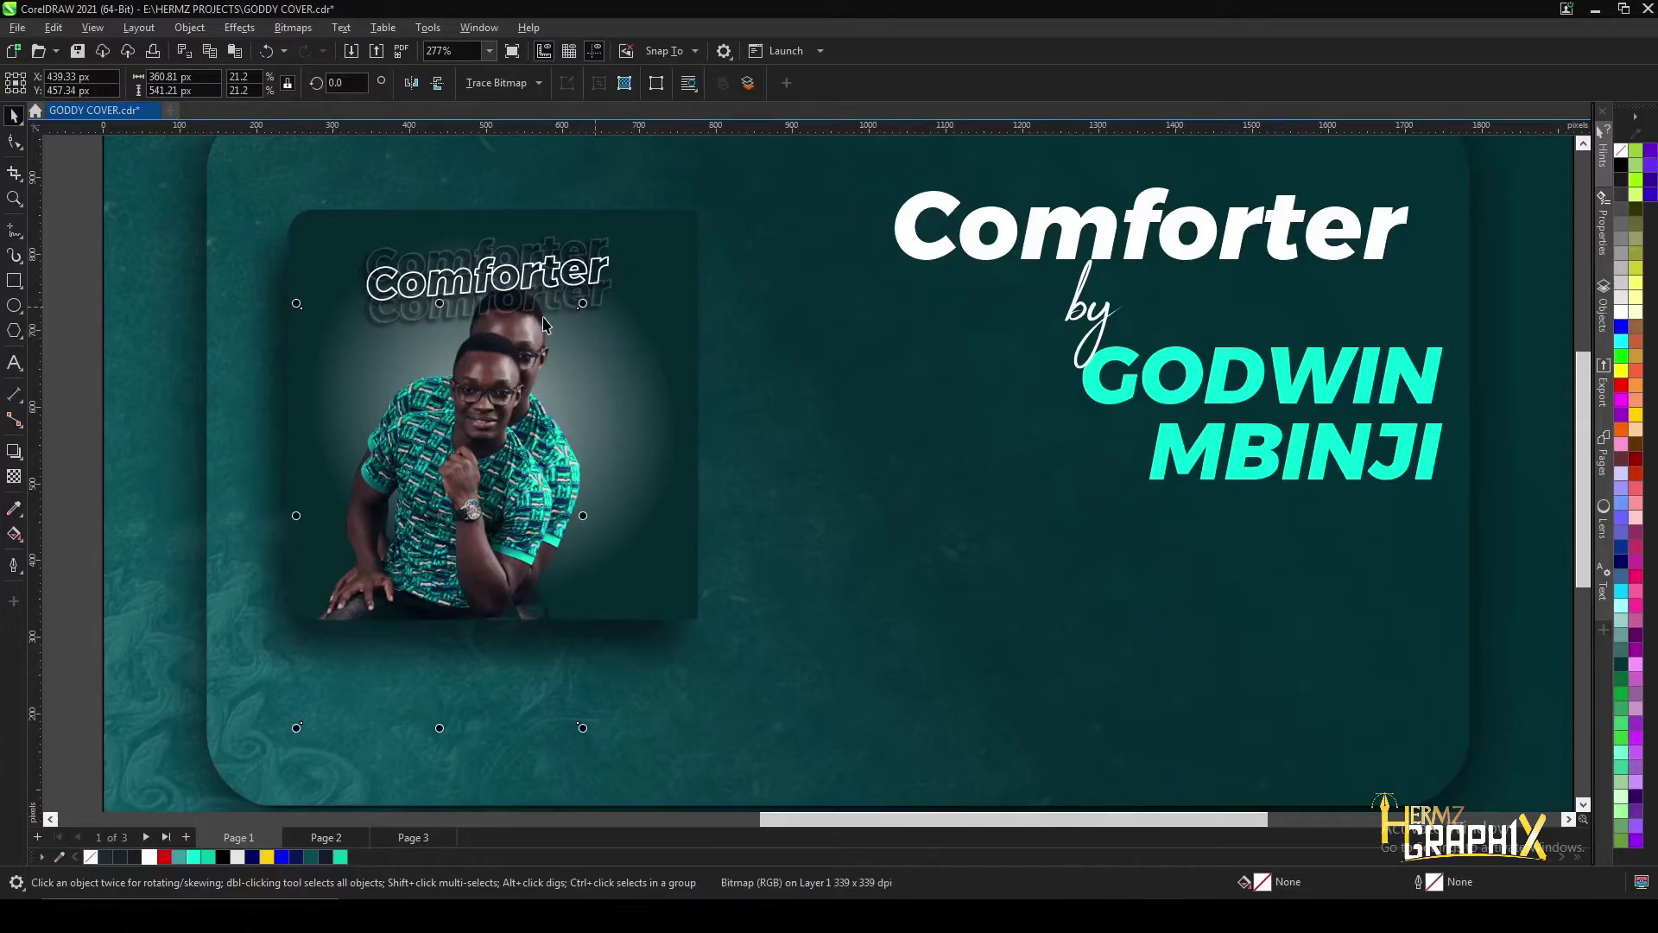
drag(583, 303, 630, 248)
drag(297, 245, 273, 225)
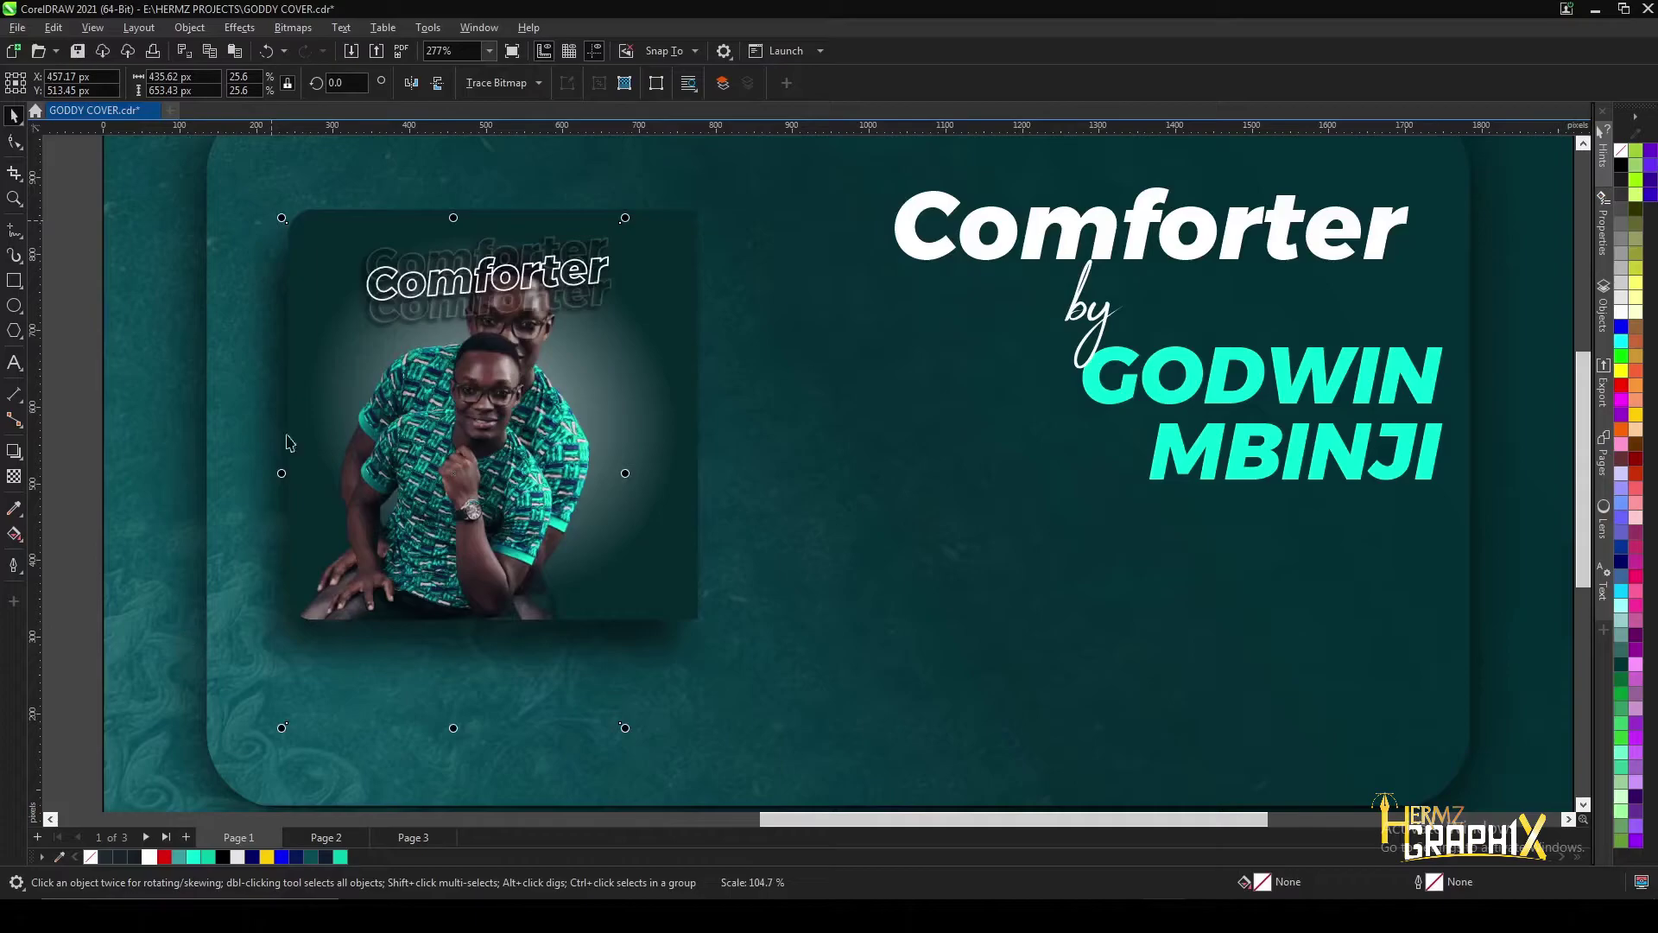
- Mute one photo copy in Image Adjustment Lab with saturation -74 and midtones -8
click(239, 26)
mouse_move(303, 93)
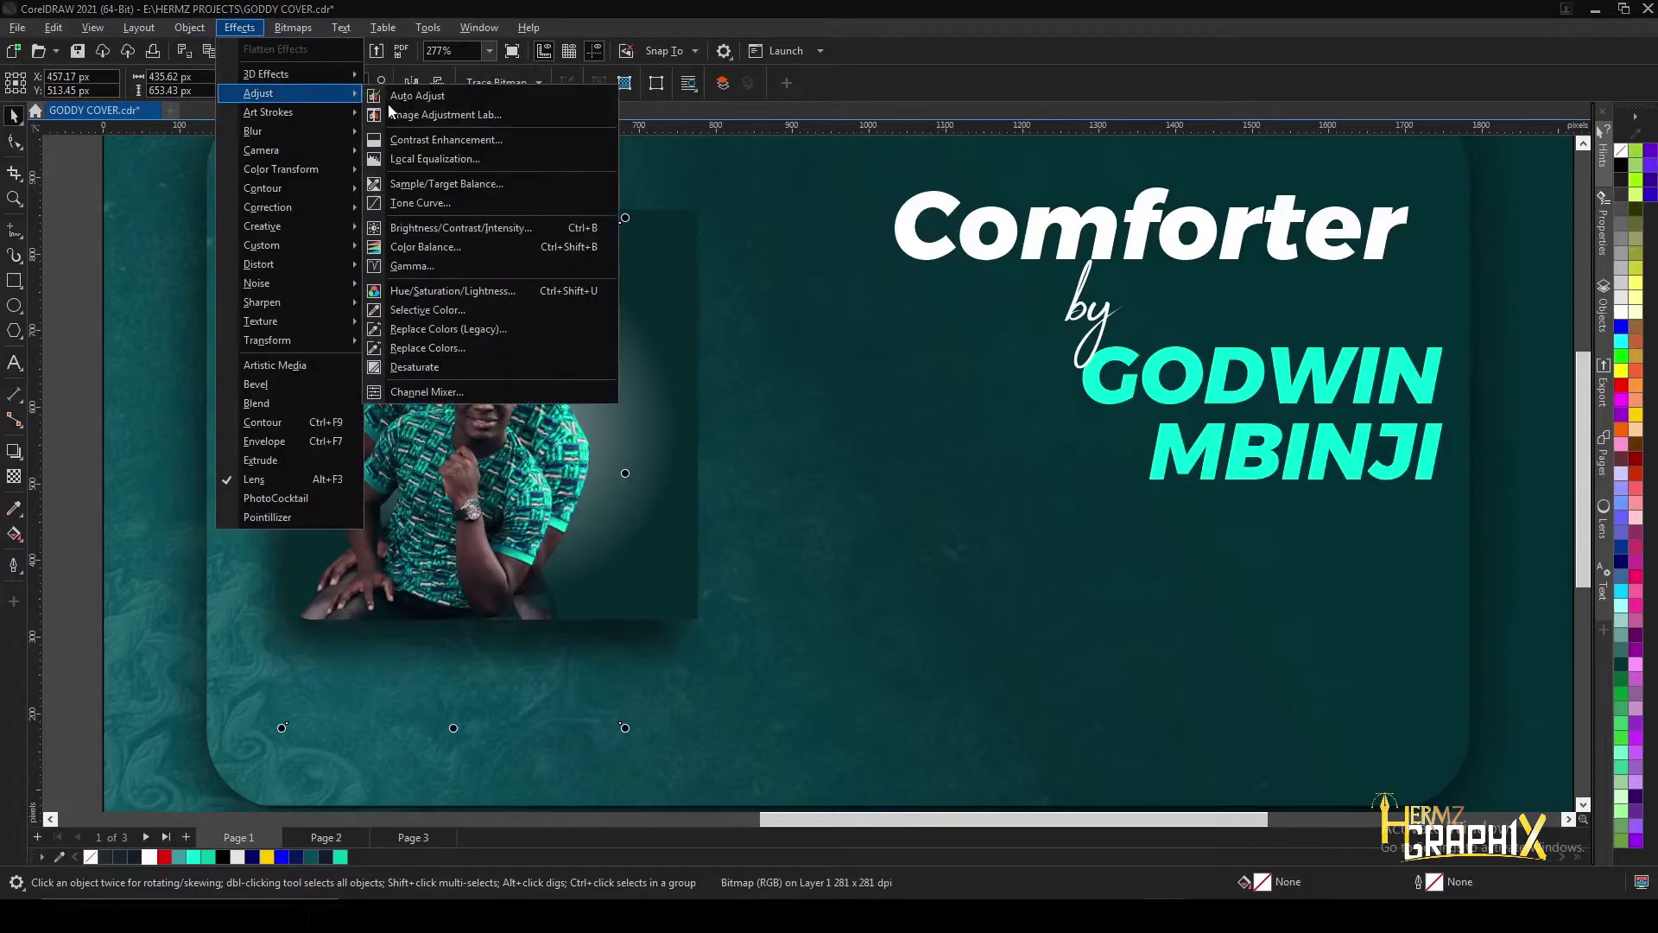
click(816, 380)
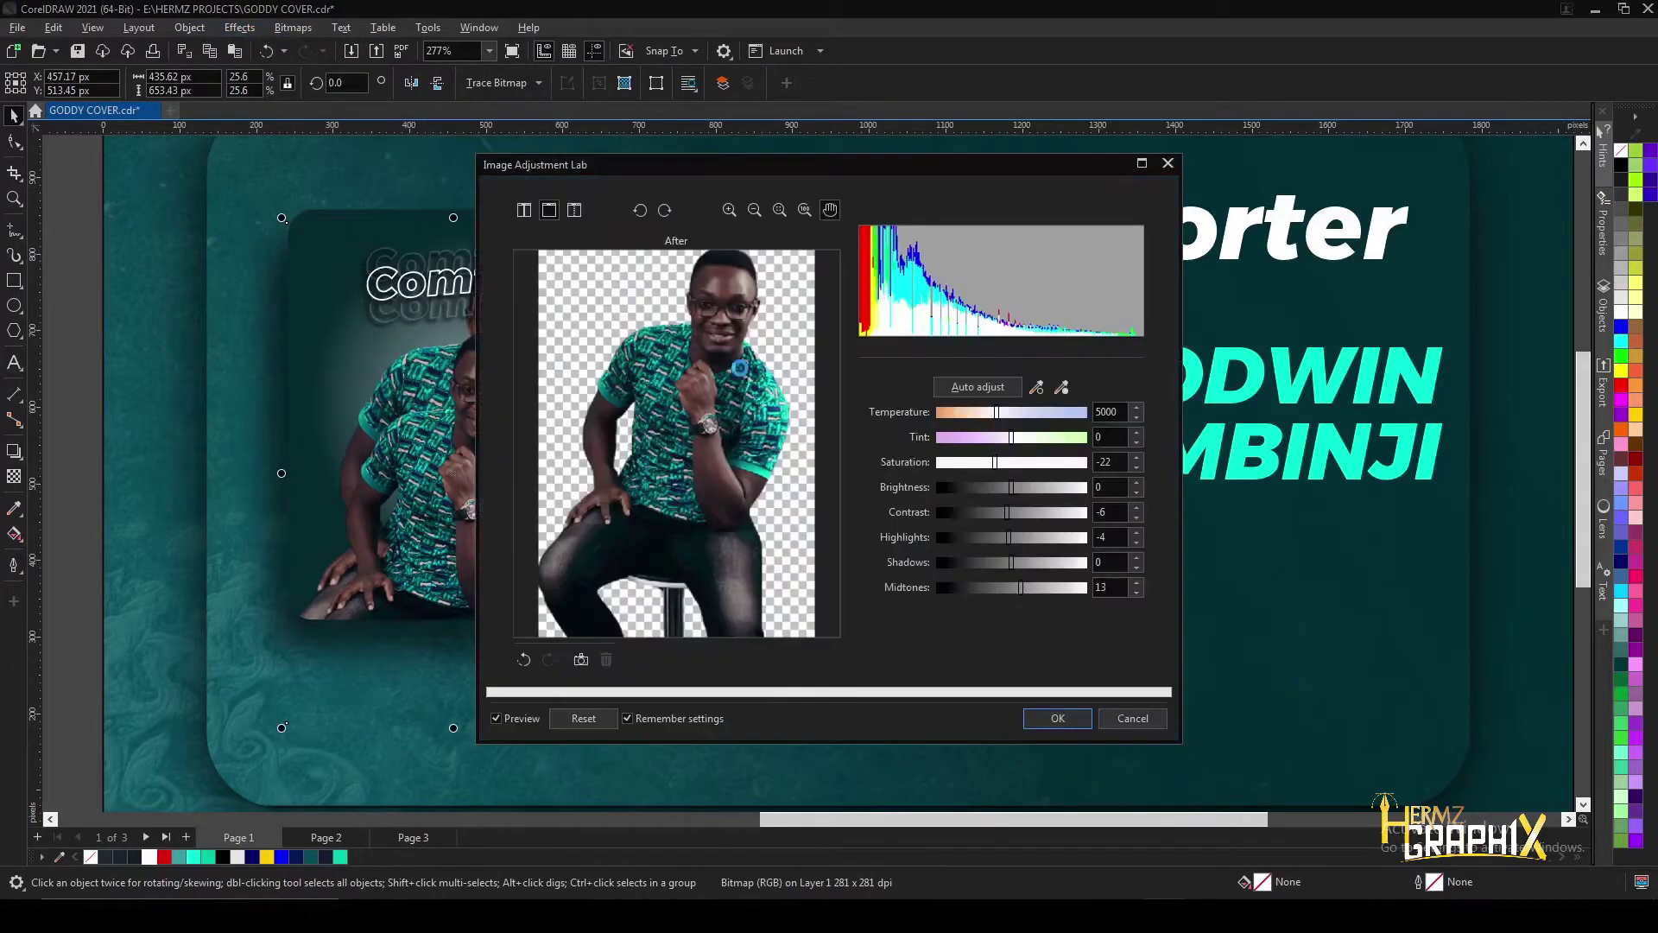
click(524, 210)
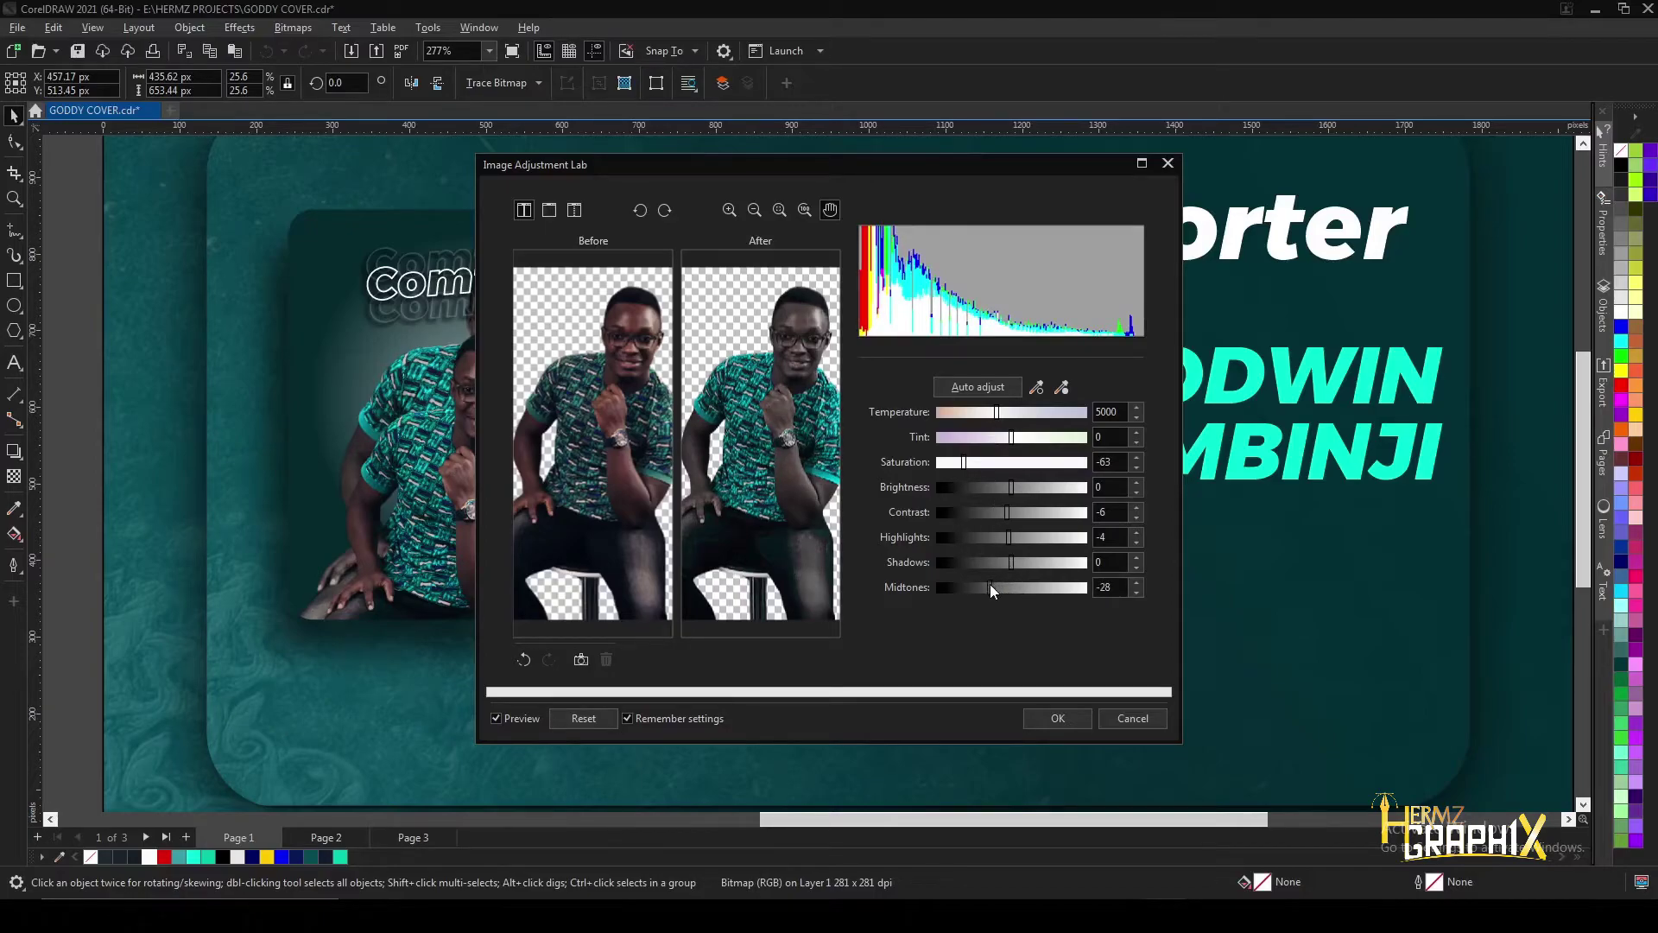
drag(964, 462, 955, 462)
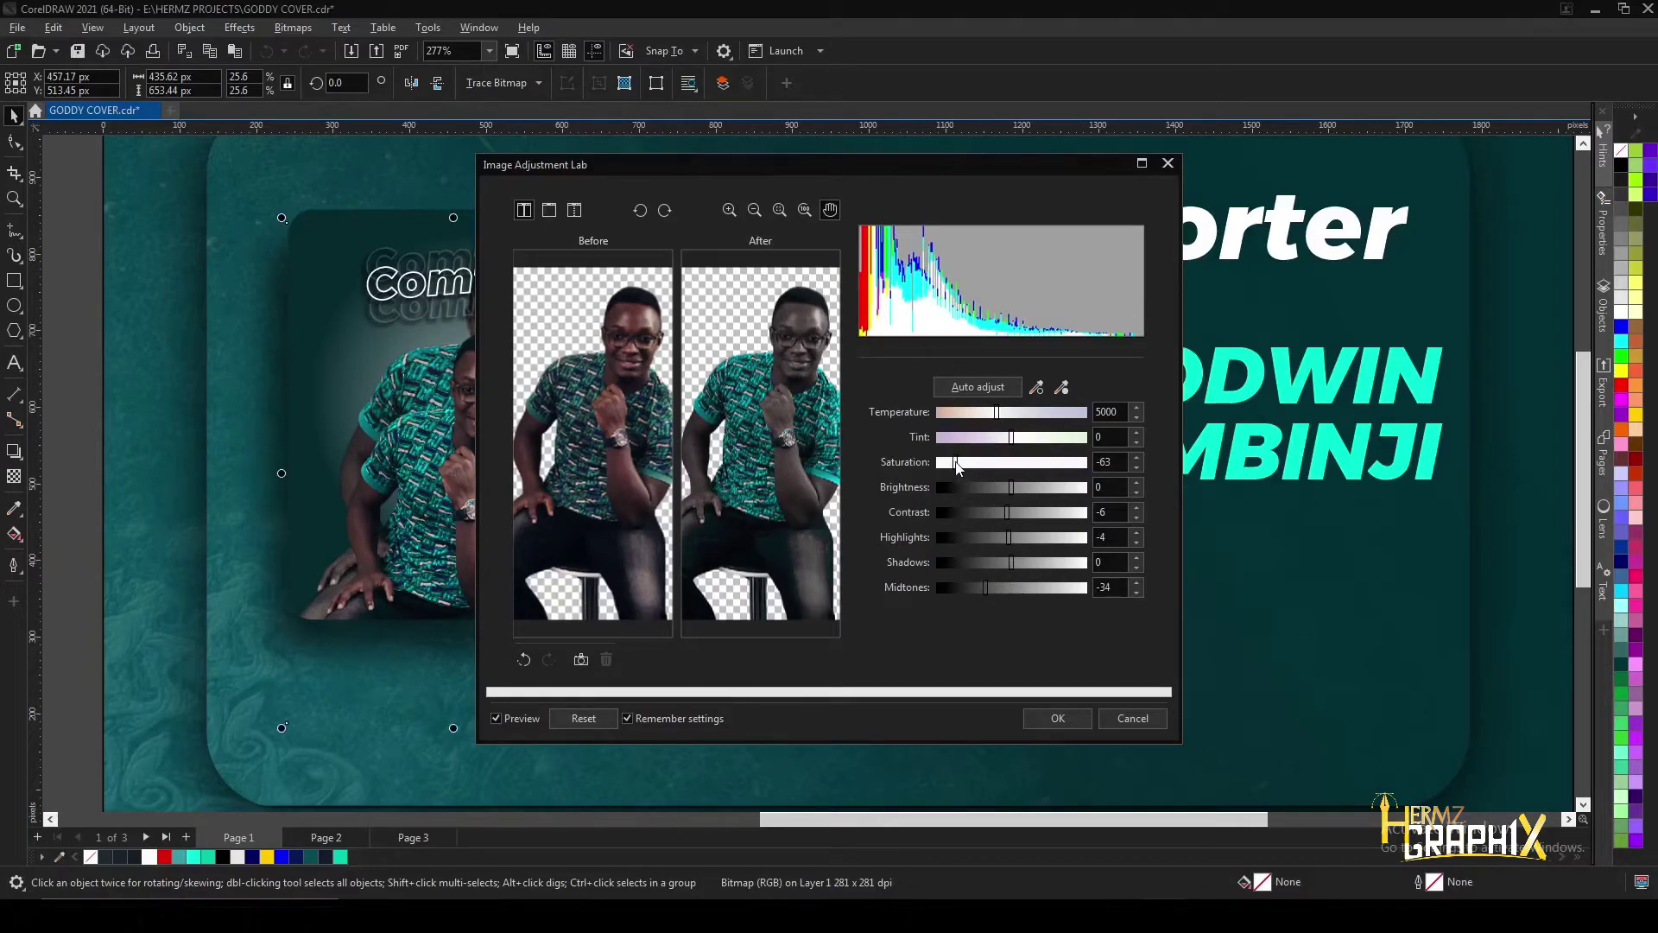
click(1005, 587)
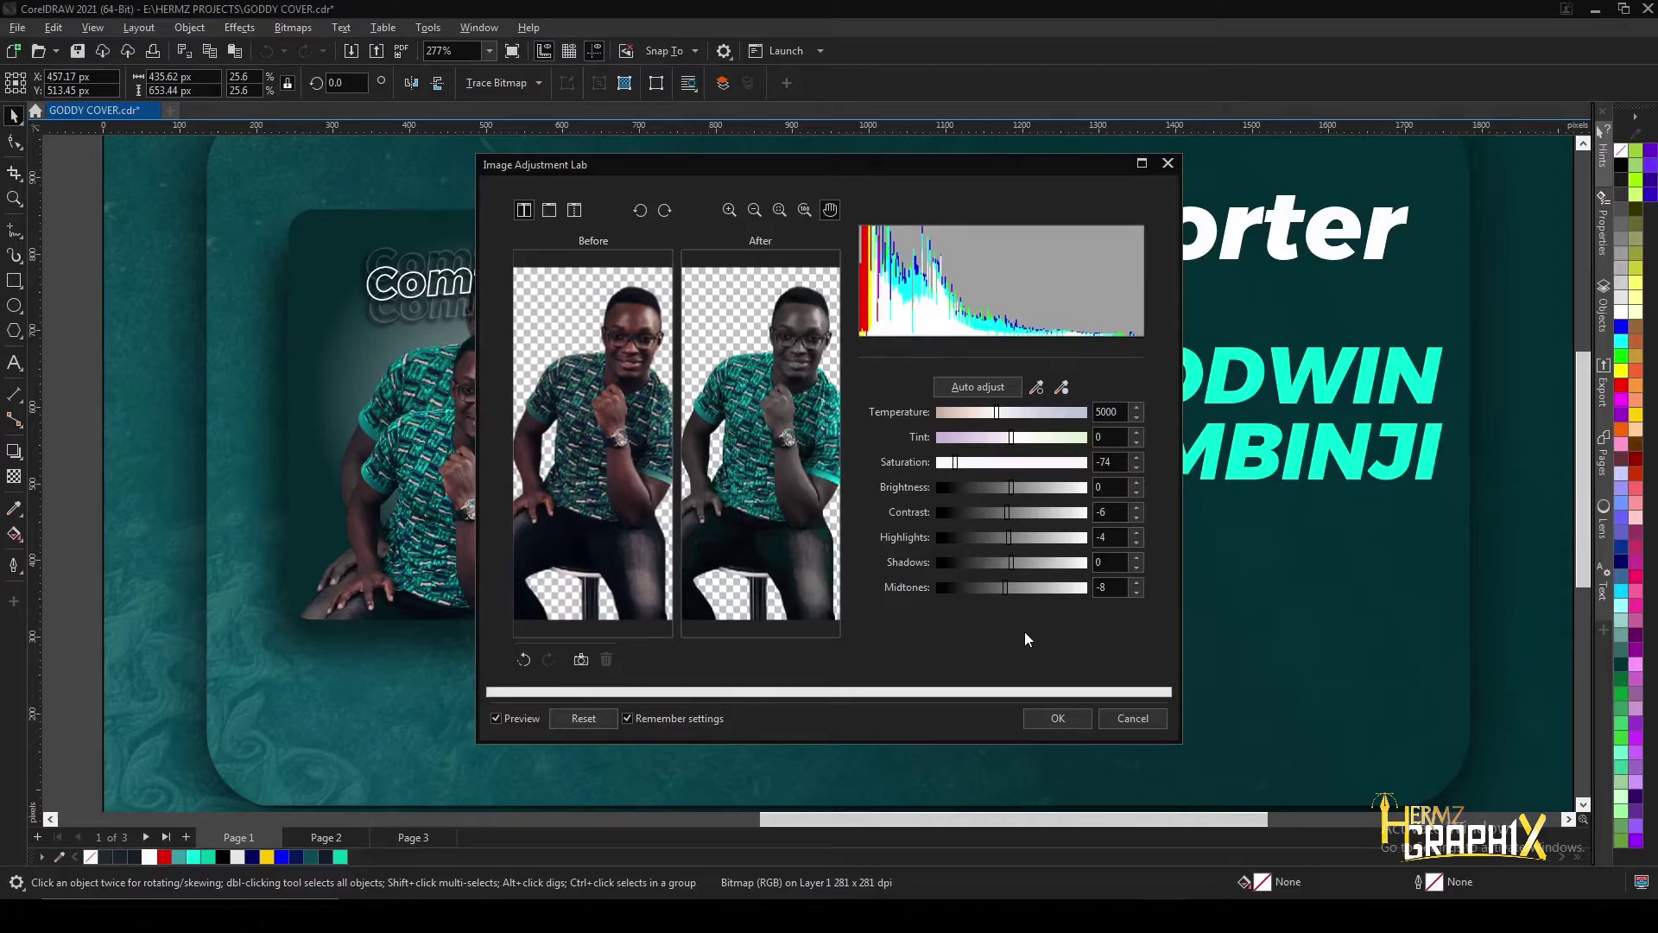
click(1056, 719)
scroll(509, 435, up, 2)
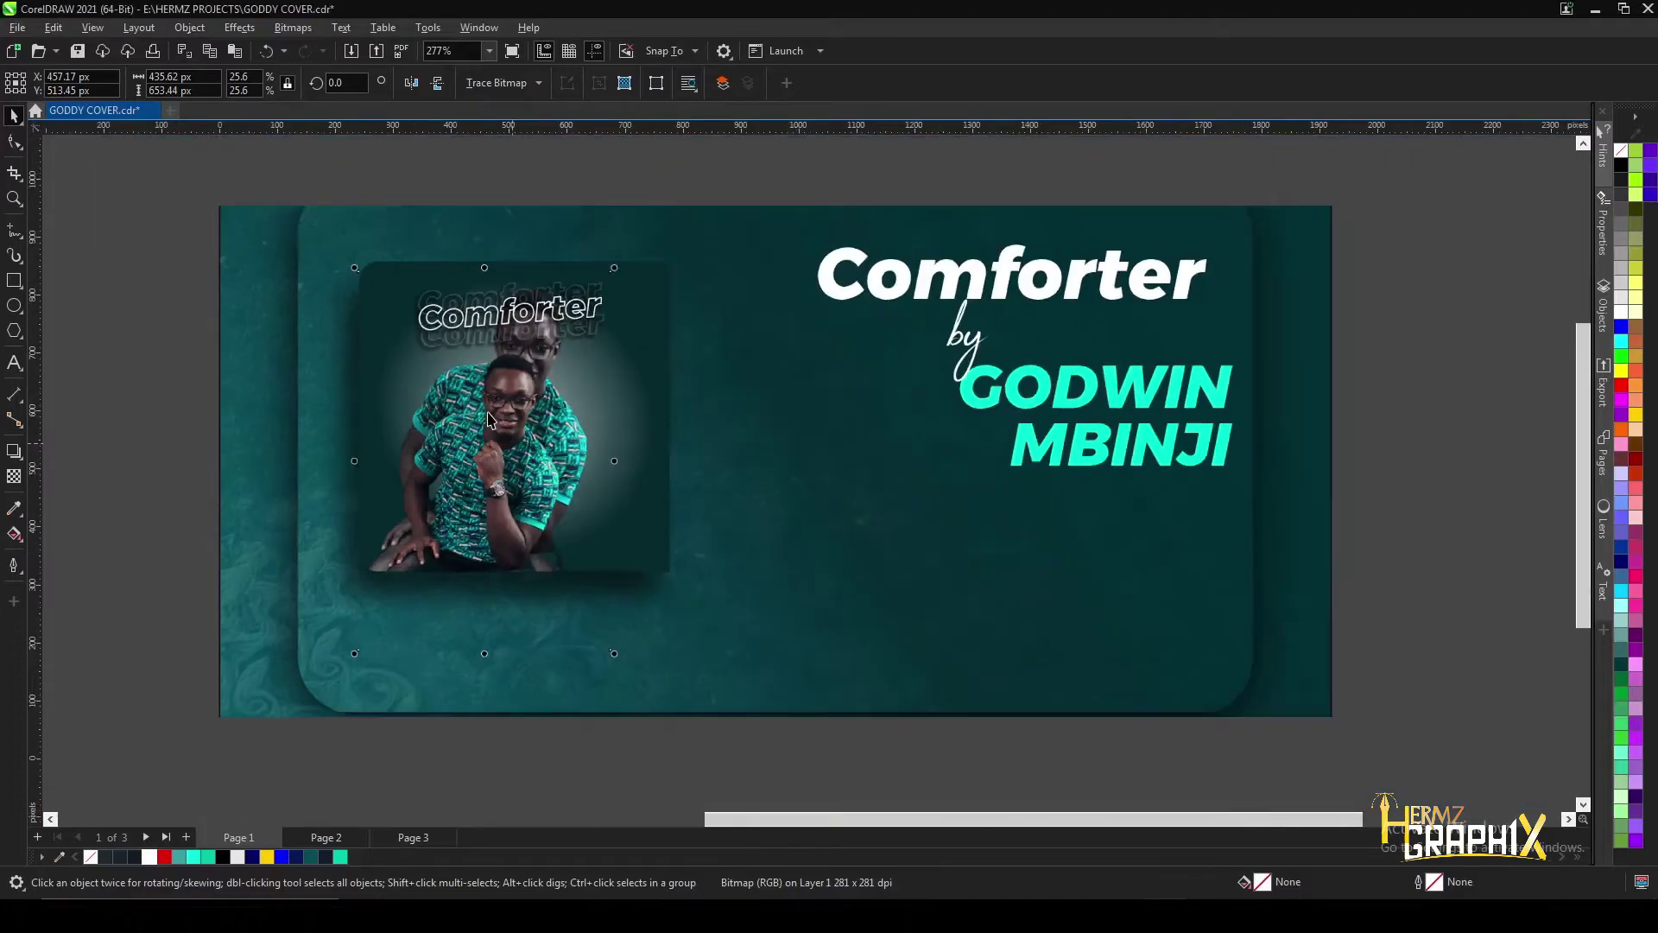
- Adjust the other photo copy in Image Adjustment Lab: saturation -48, shadows 10, midtones 5
click(509, 434)
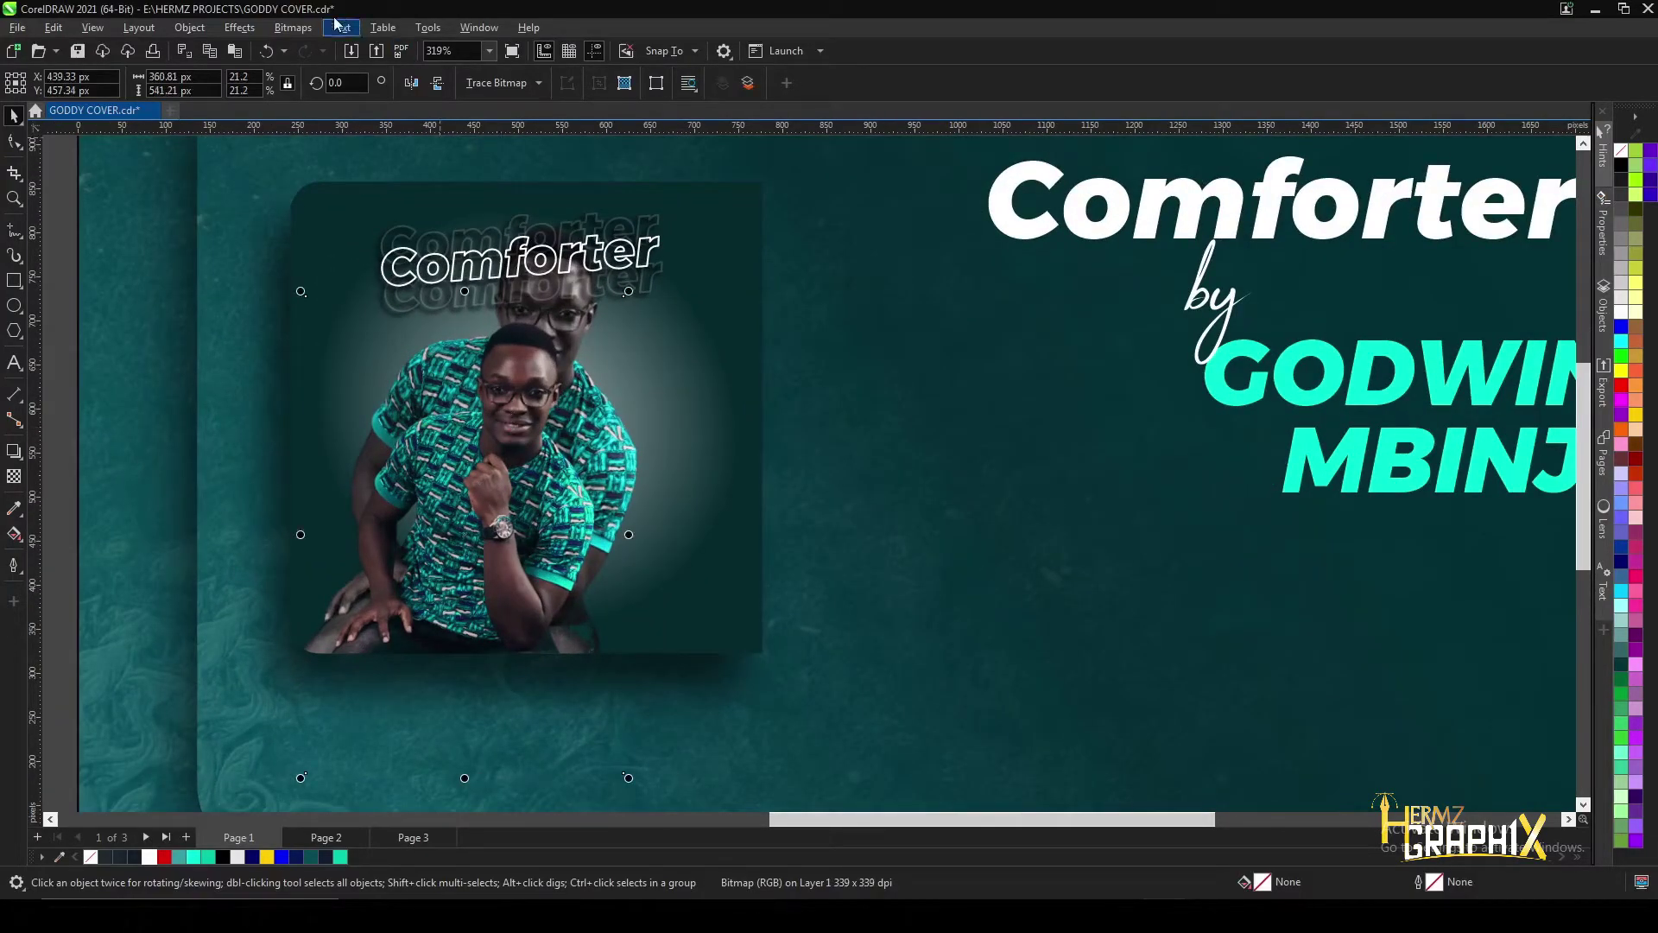
click(255, 31)
mouse_move(279, 98)
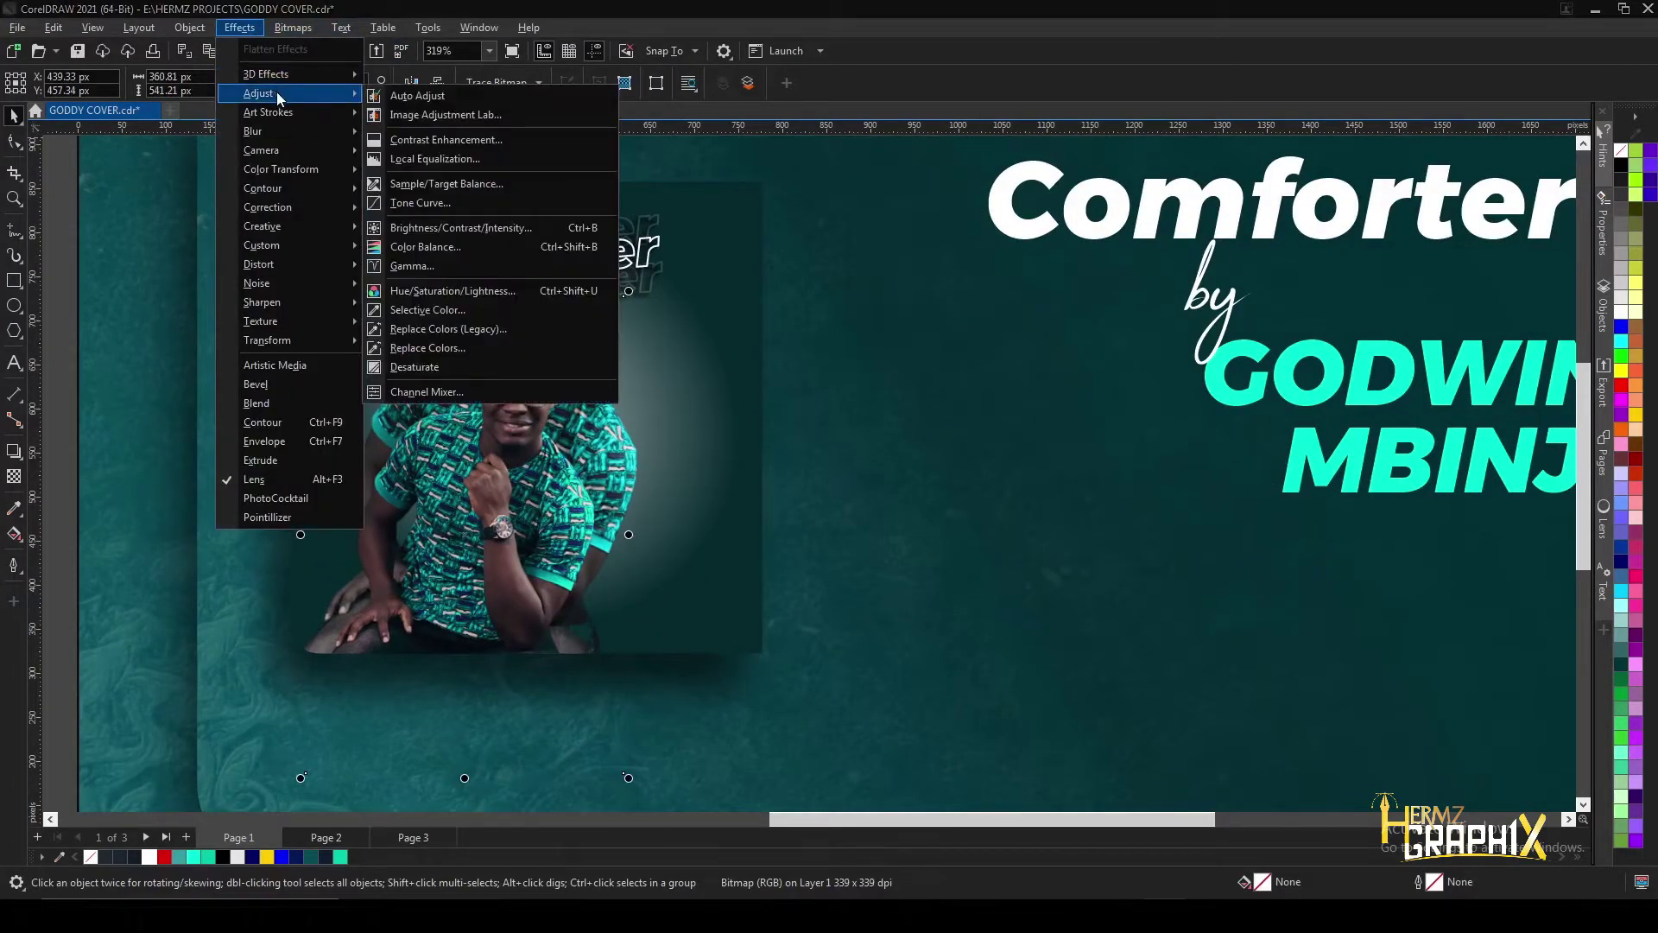
click(454, 116)
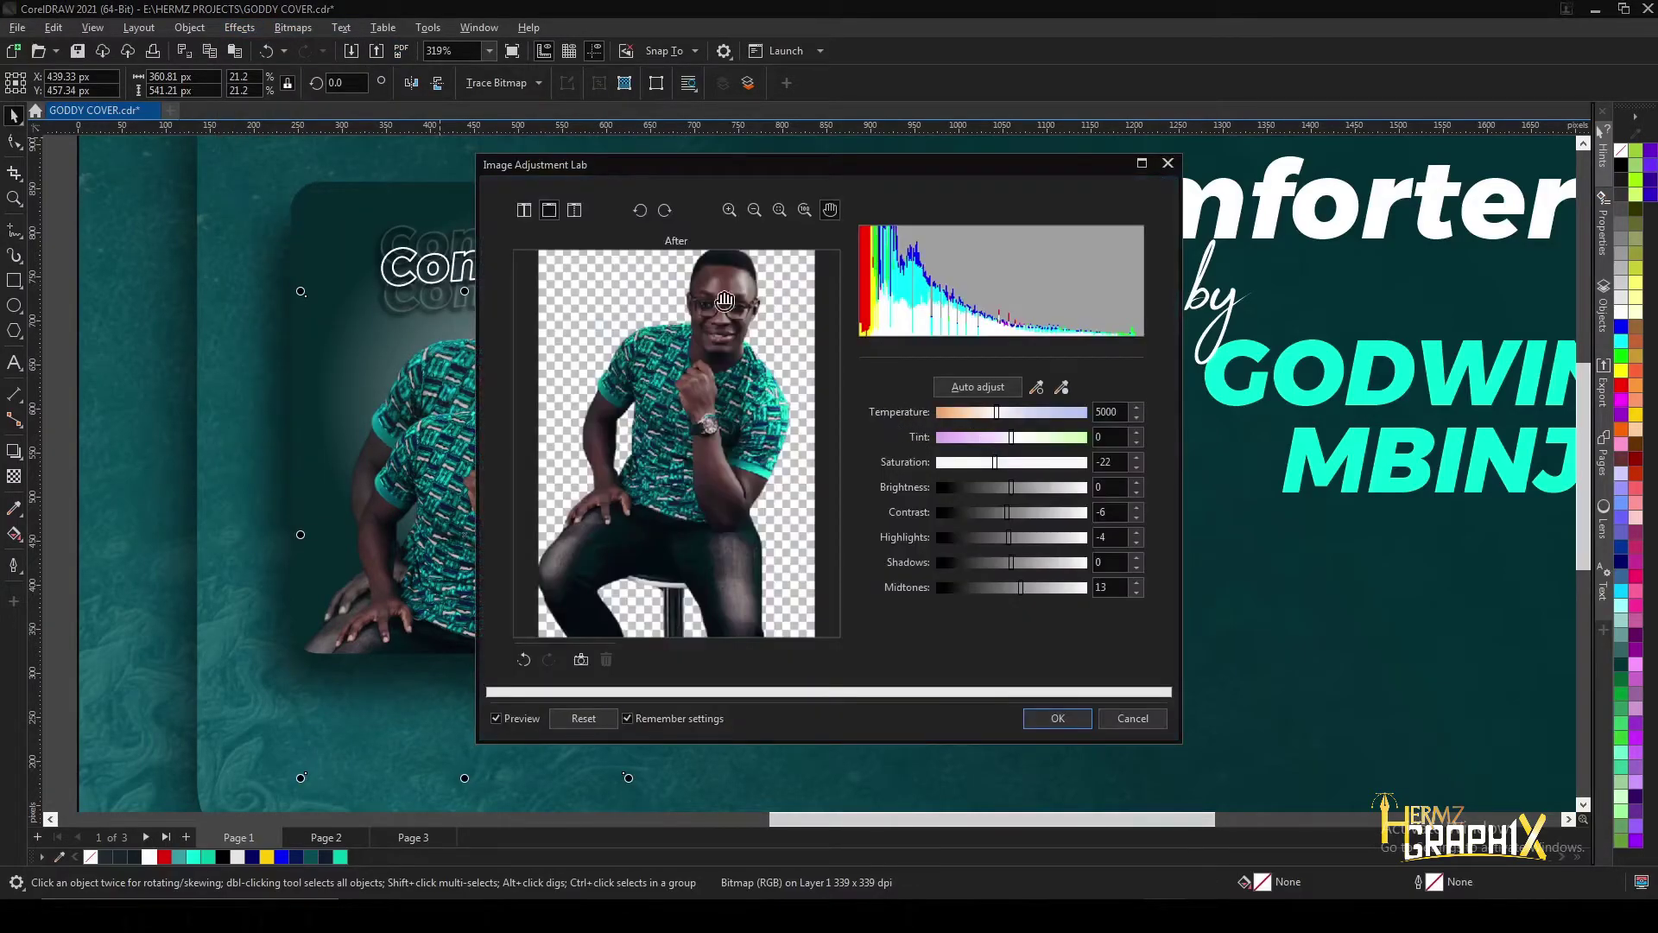
click(524, 210)
drag(659, 170, 769, 175)
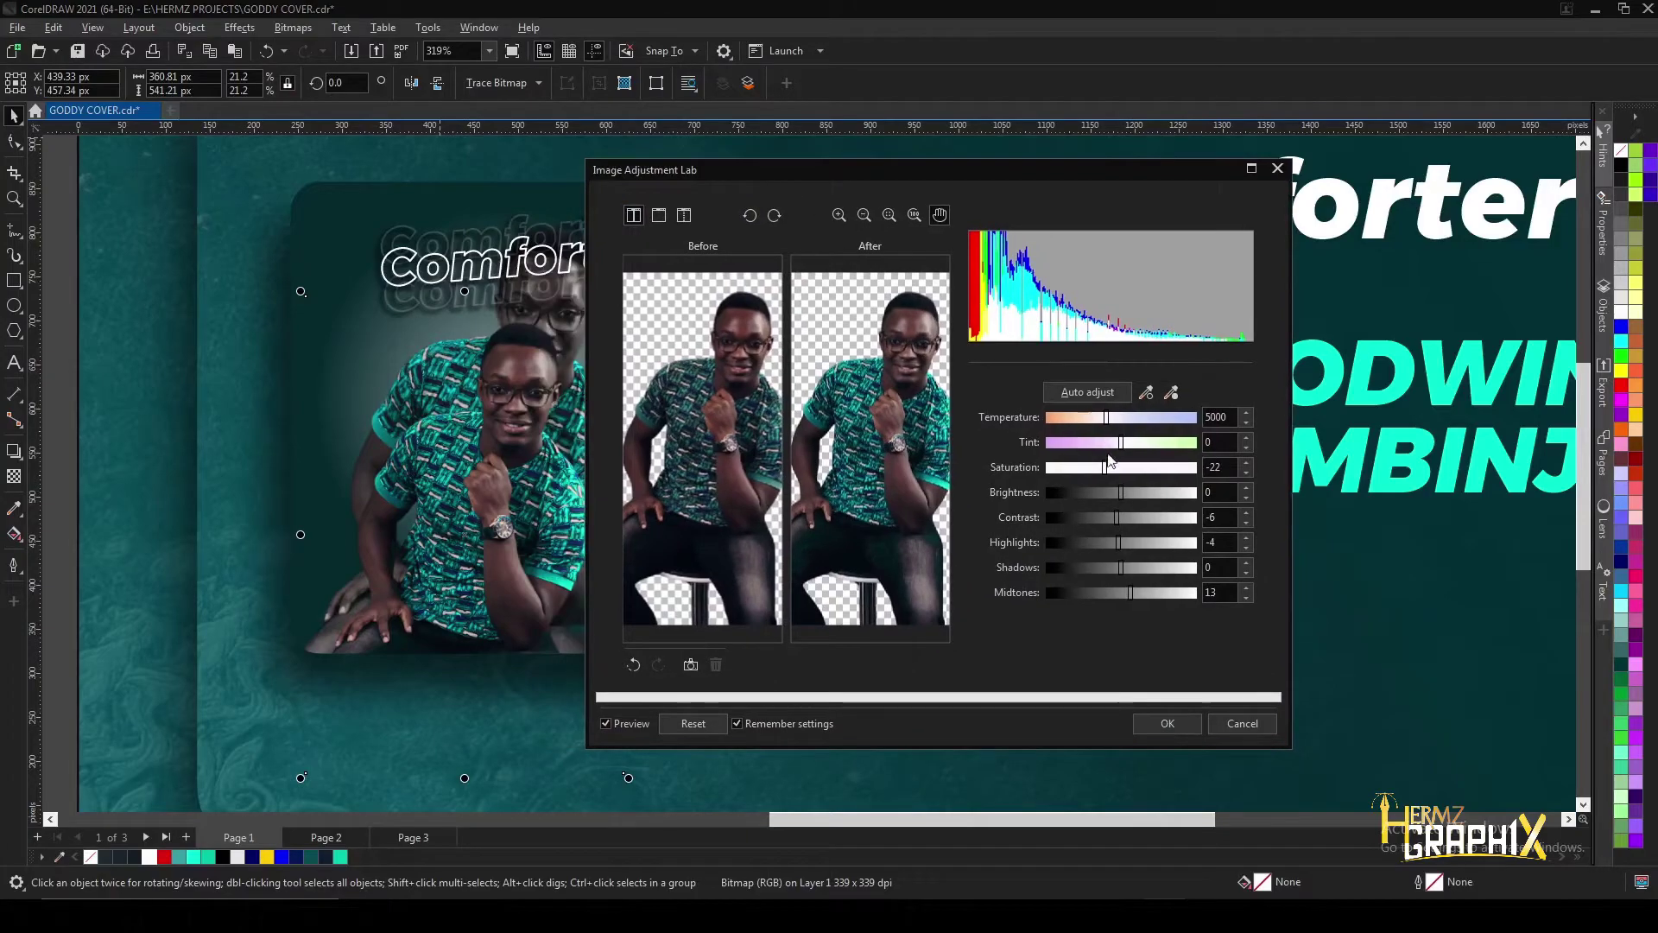
drag(1096, 472, 1086, 471)
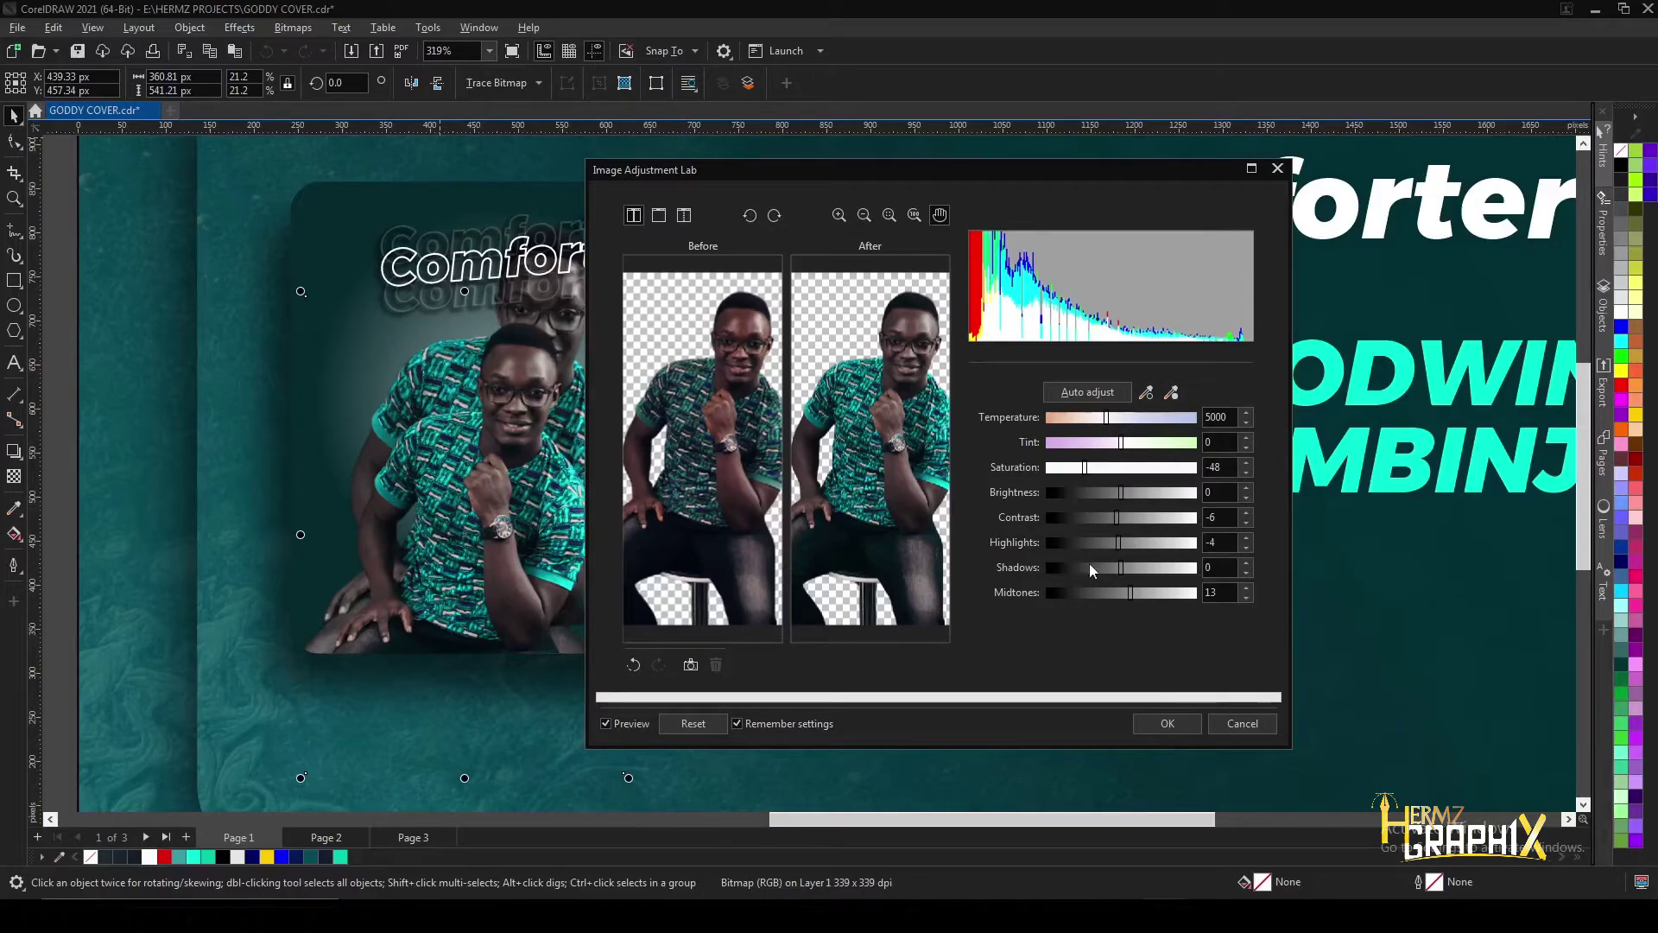
drag(1127, 593, 1128, 572)
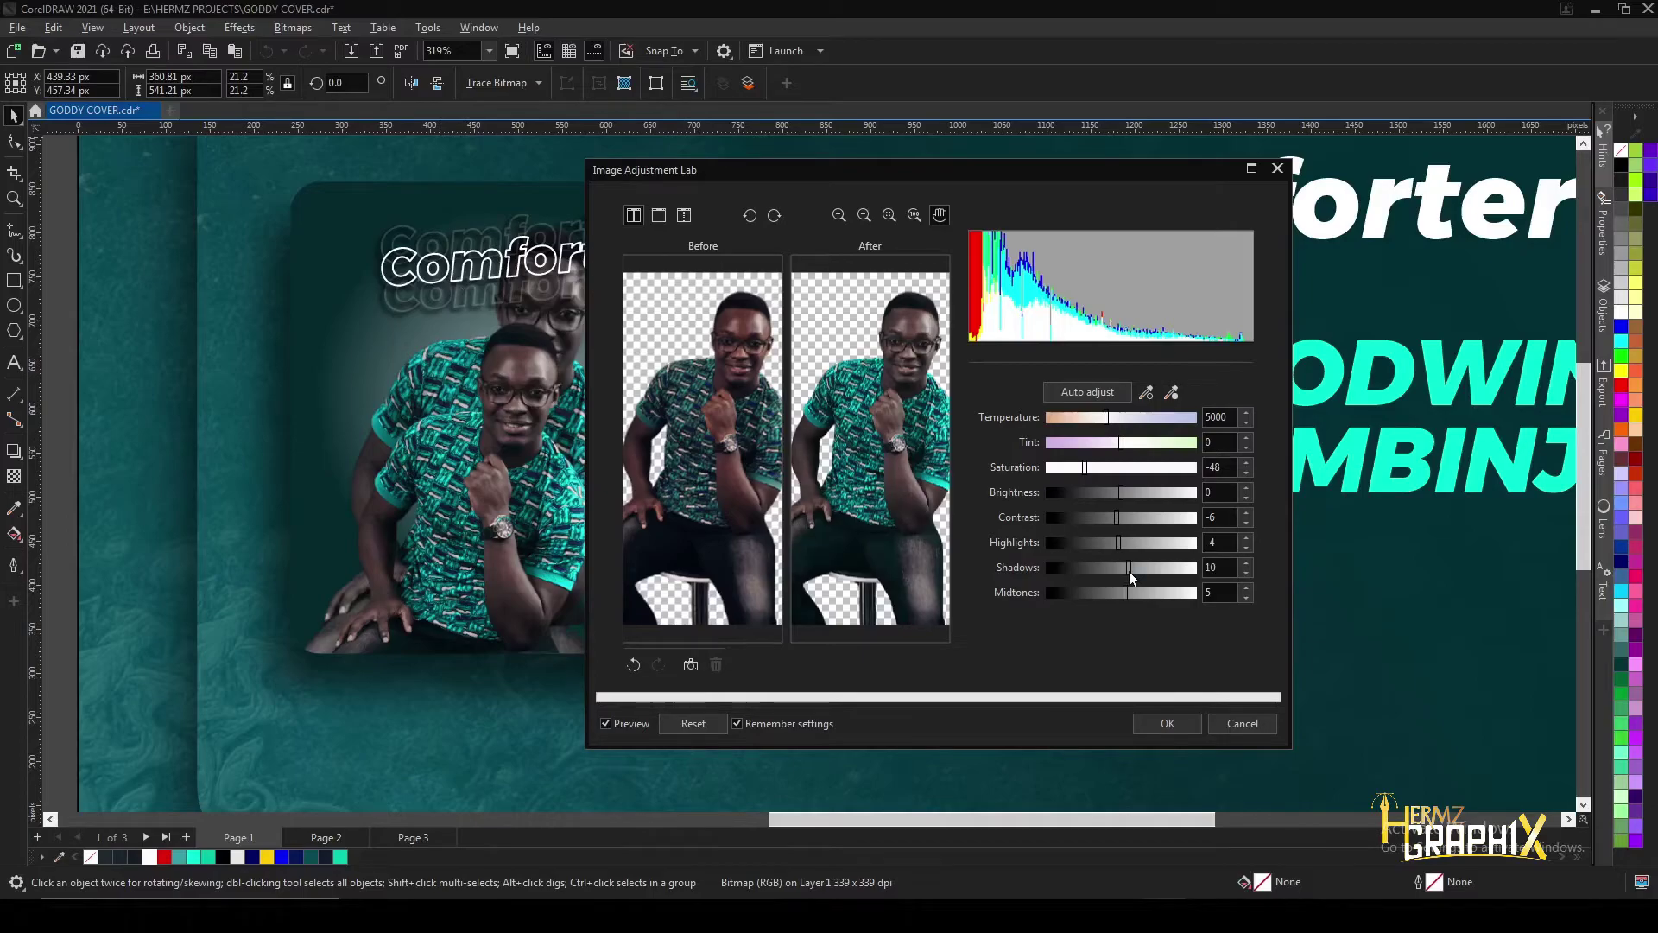
click(1168, 722)
scroll(539, 365, up, 1)
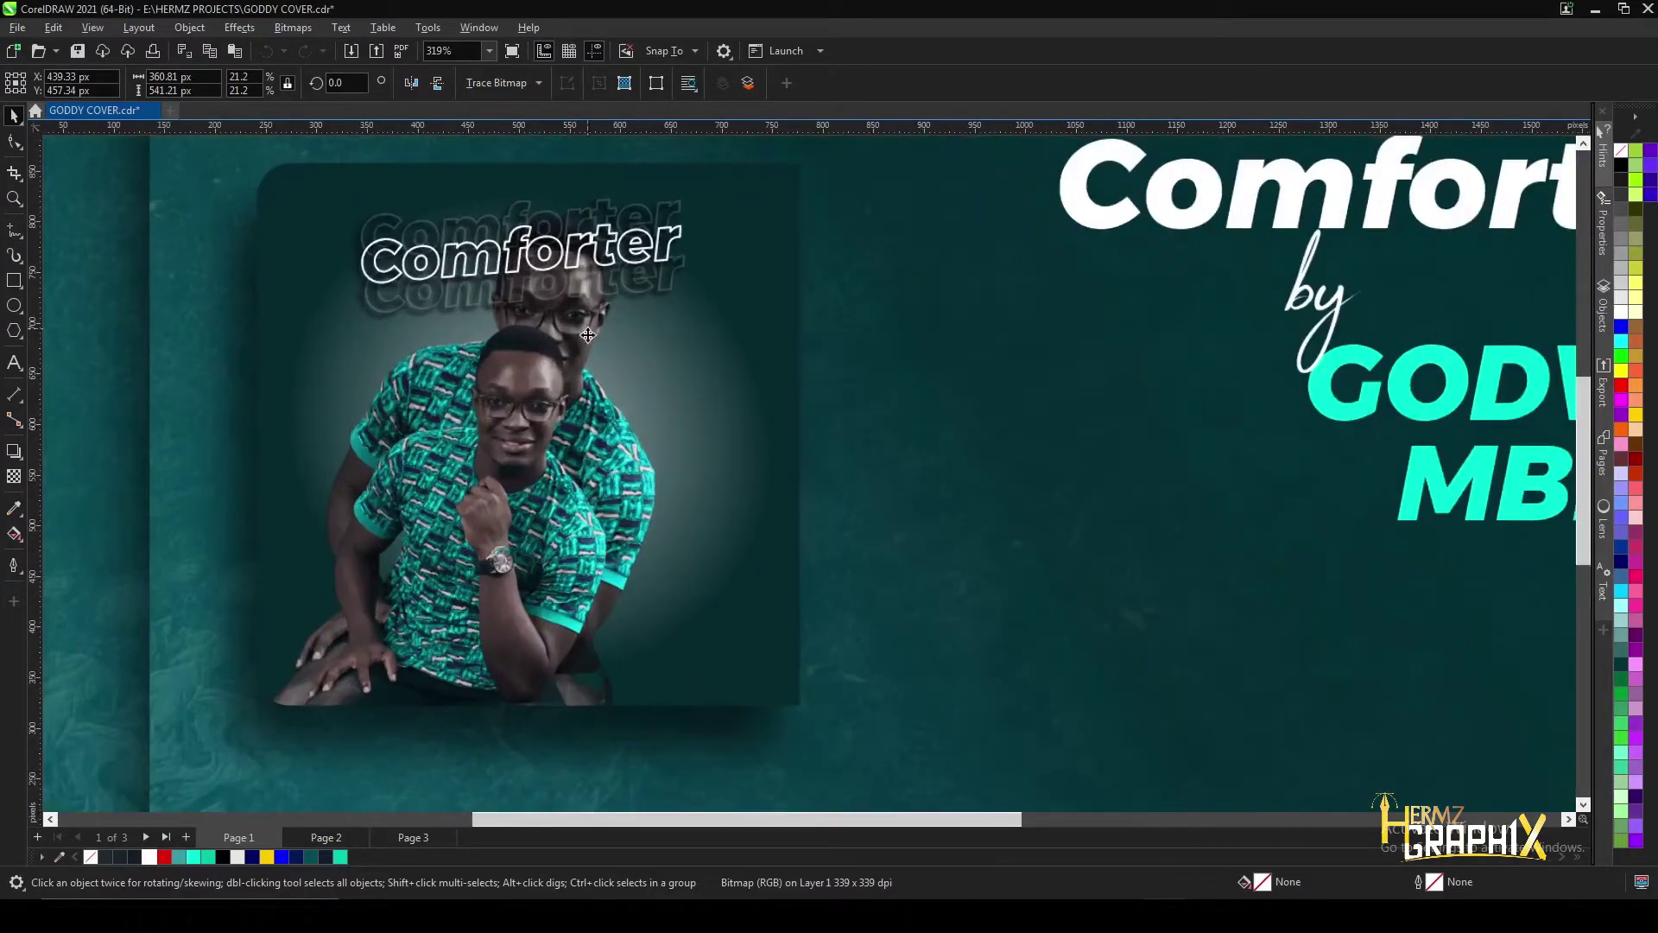
click(681, 293)
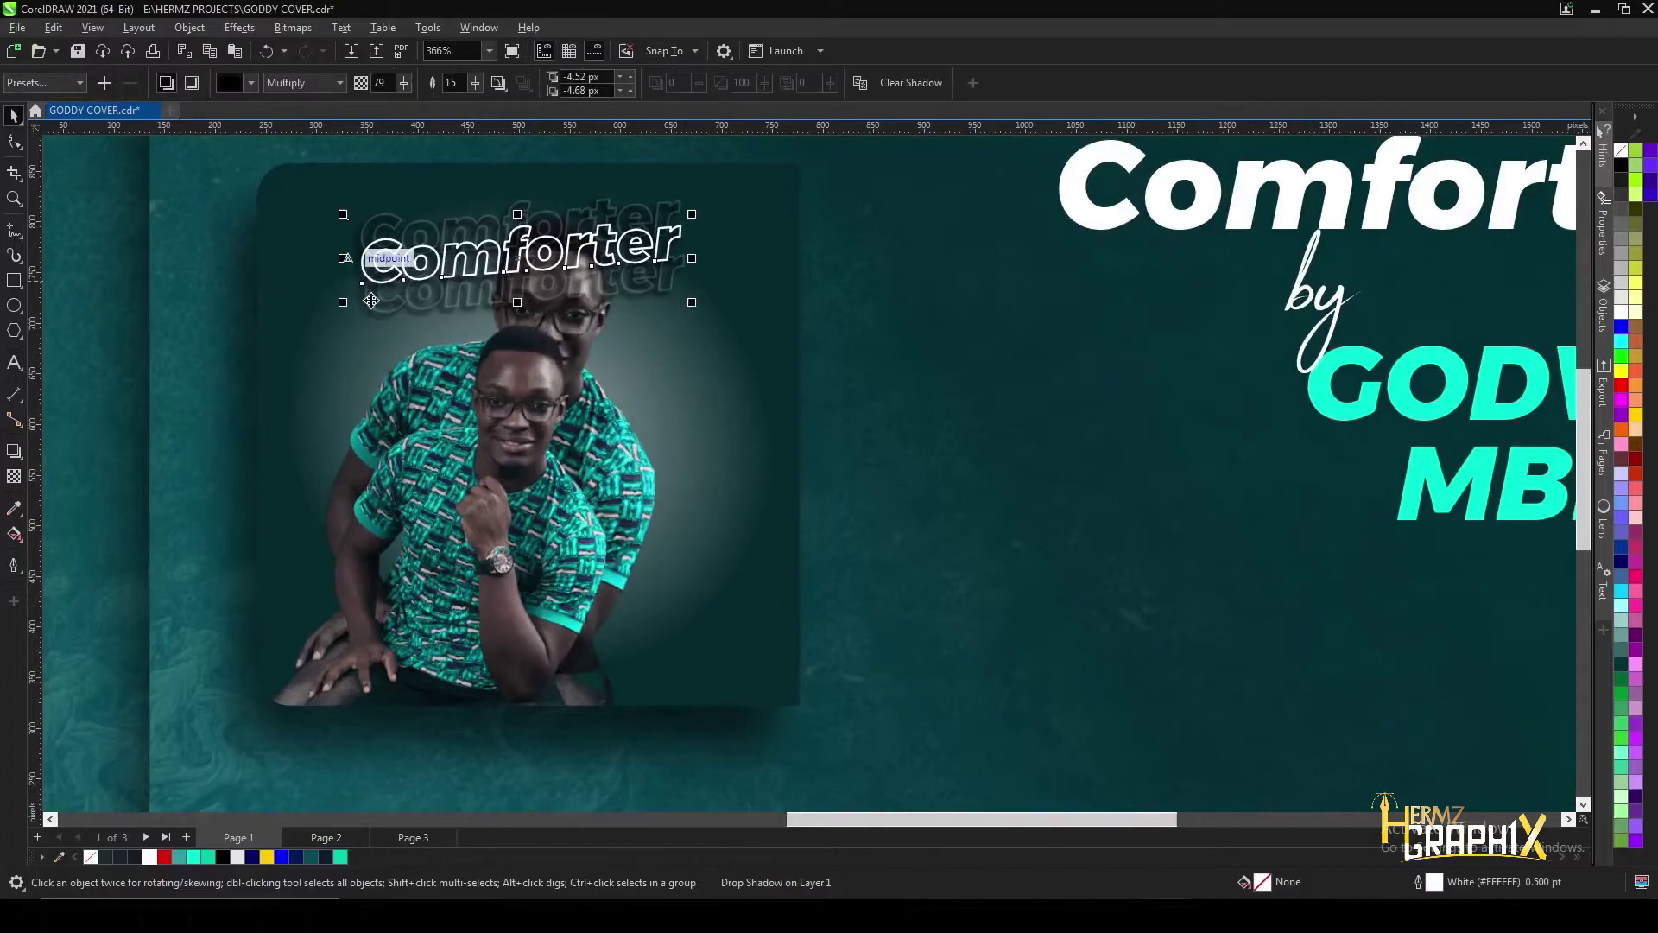
click(303, 364)
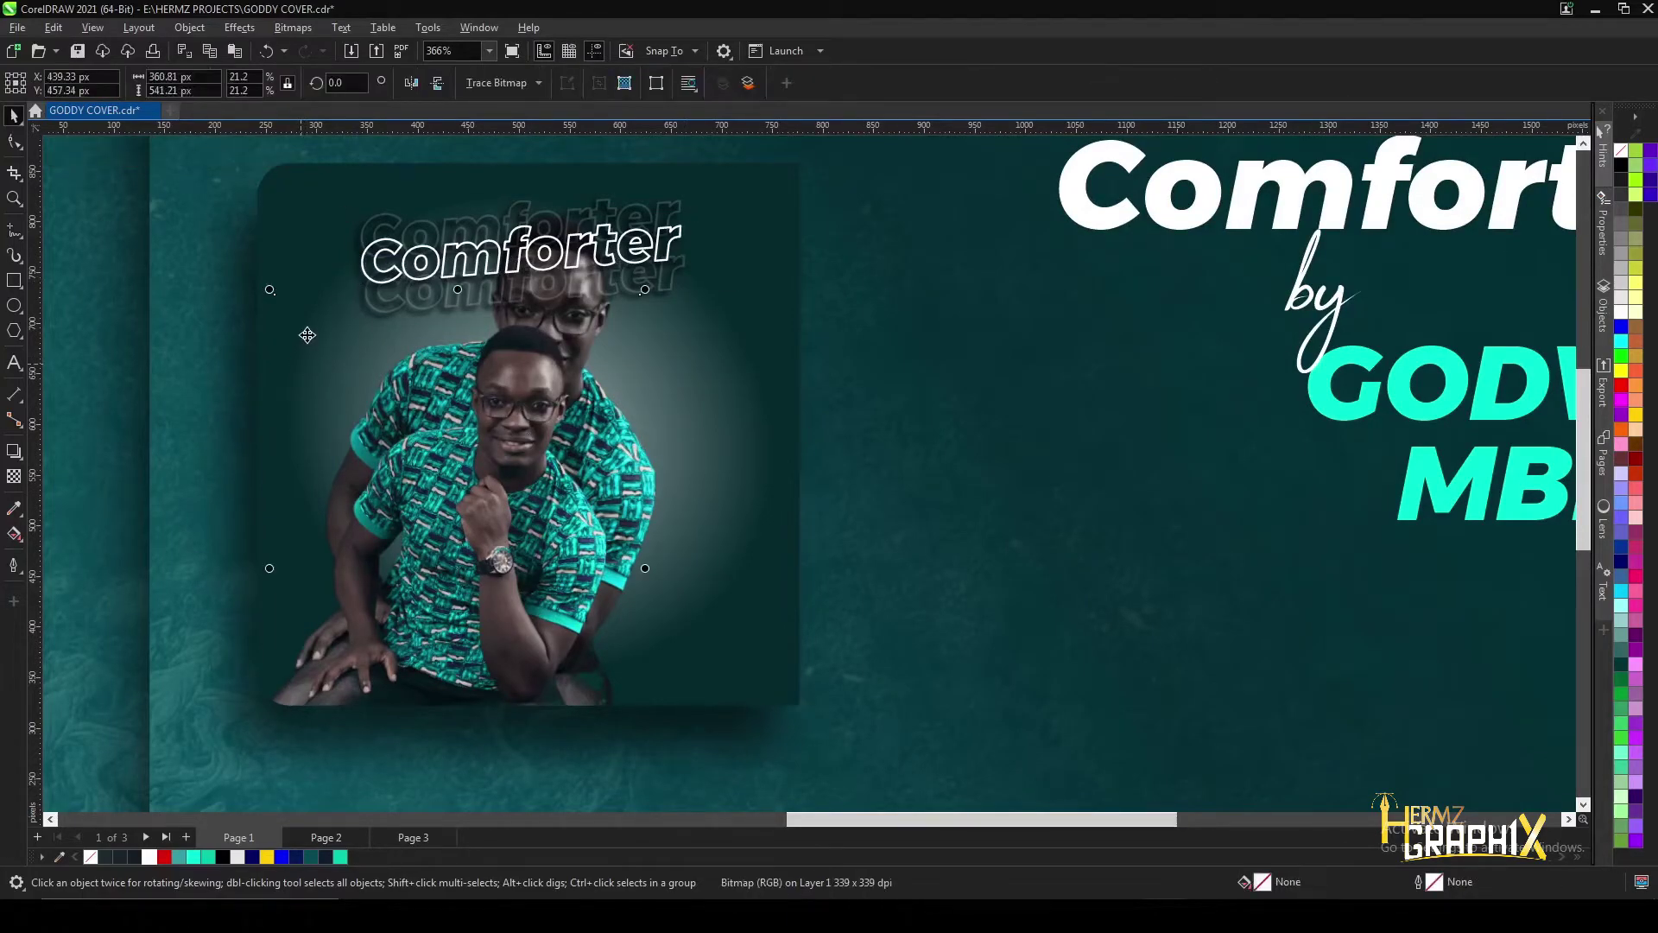
click(318, 285)
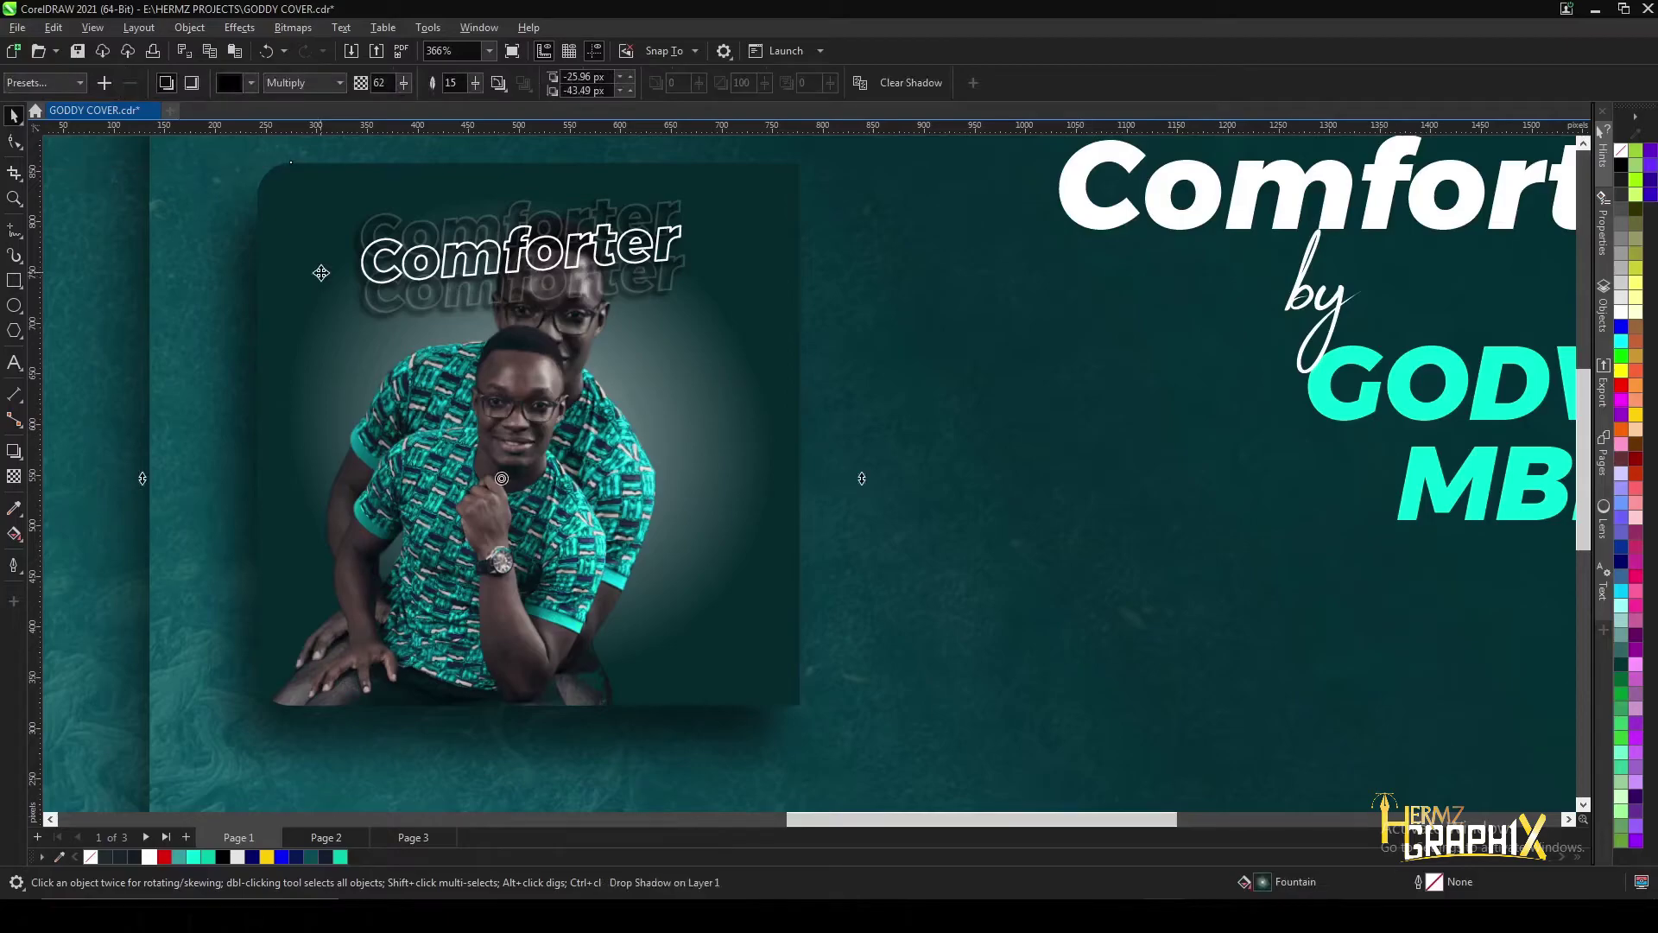
- Give the rear photo uniform transparency, raising it from 57 to 62
click(325, 287)
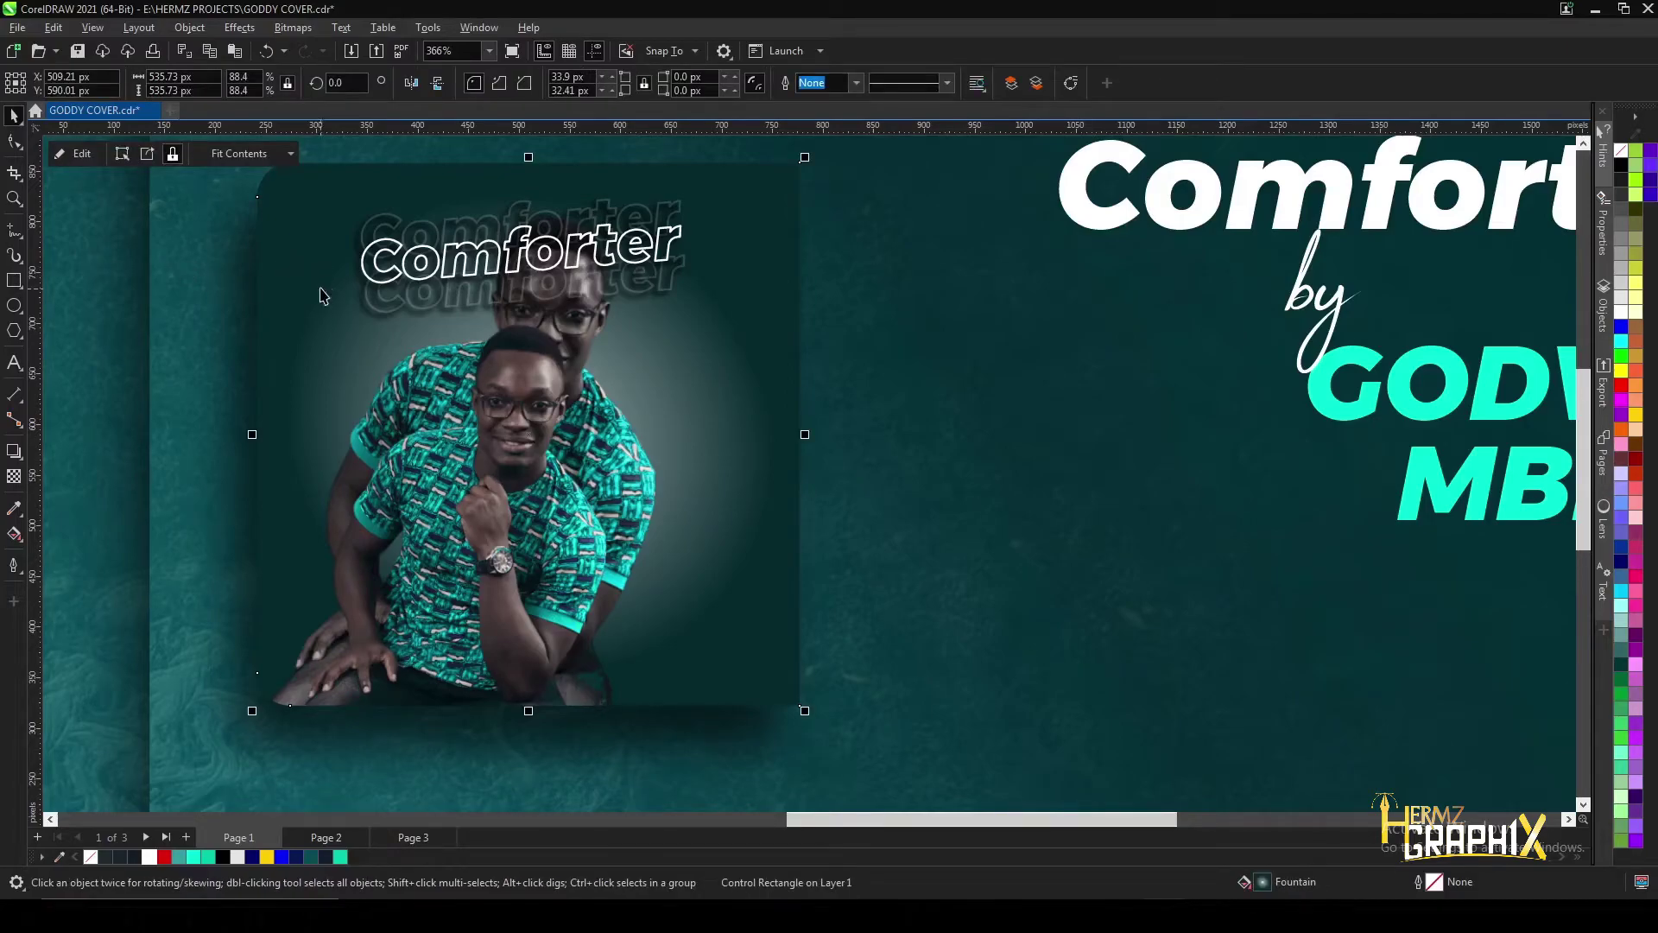
click(13, 476)
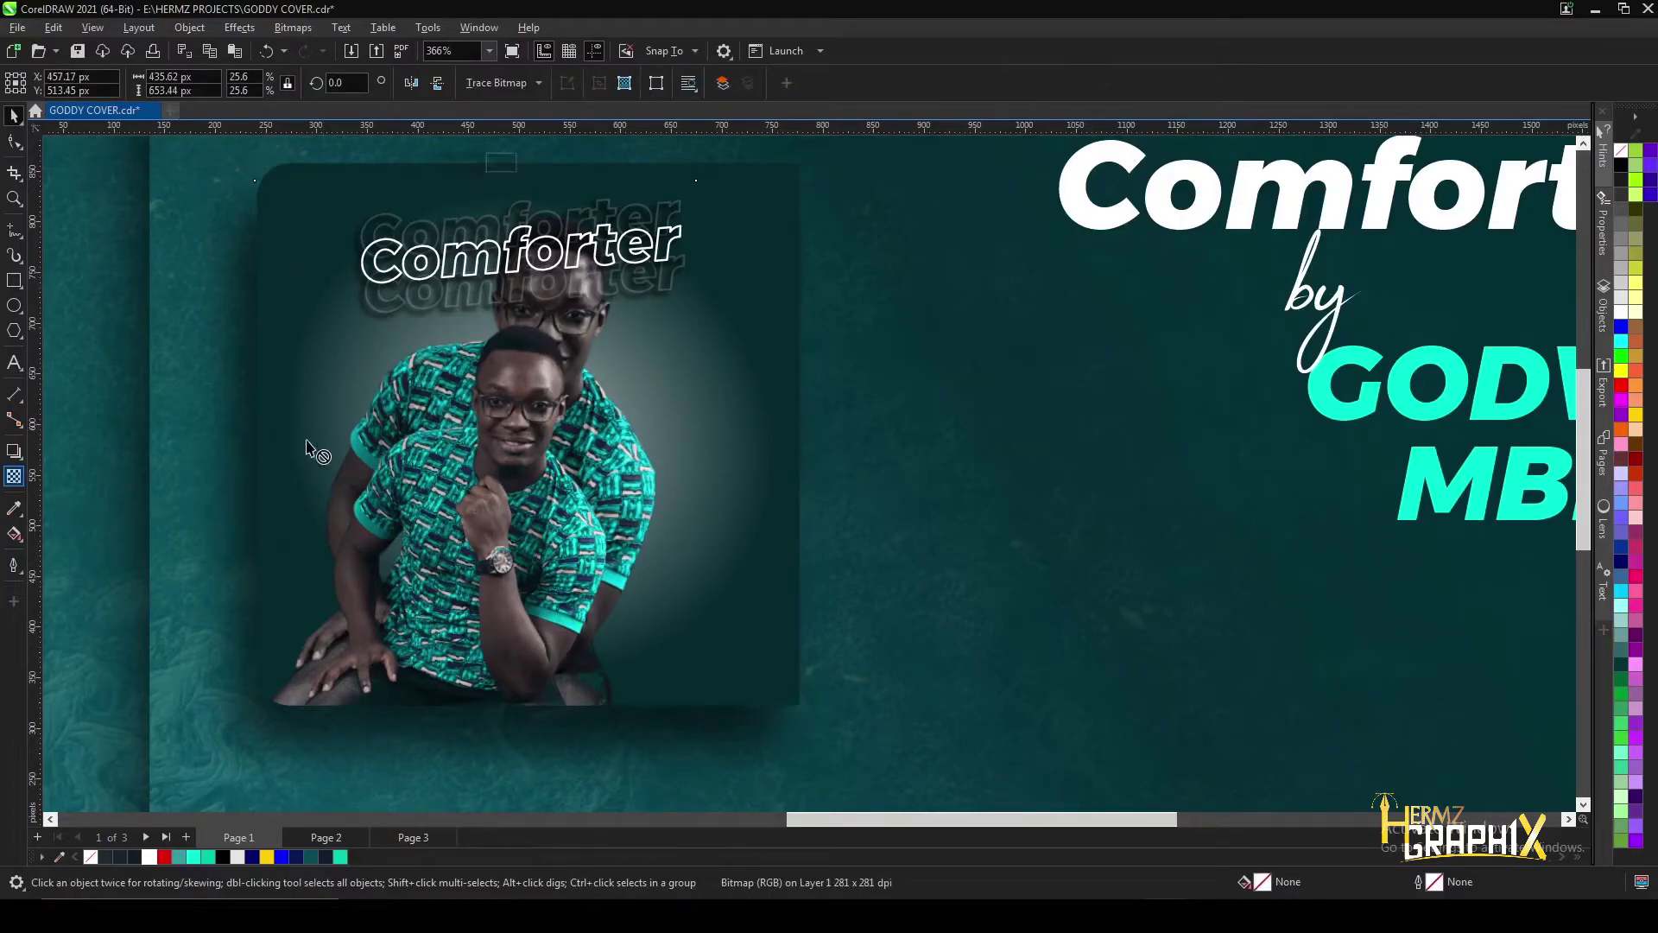
click(462, 164)
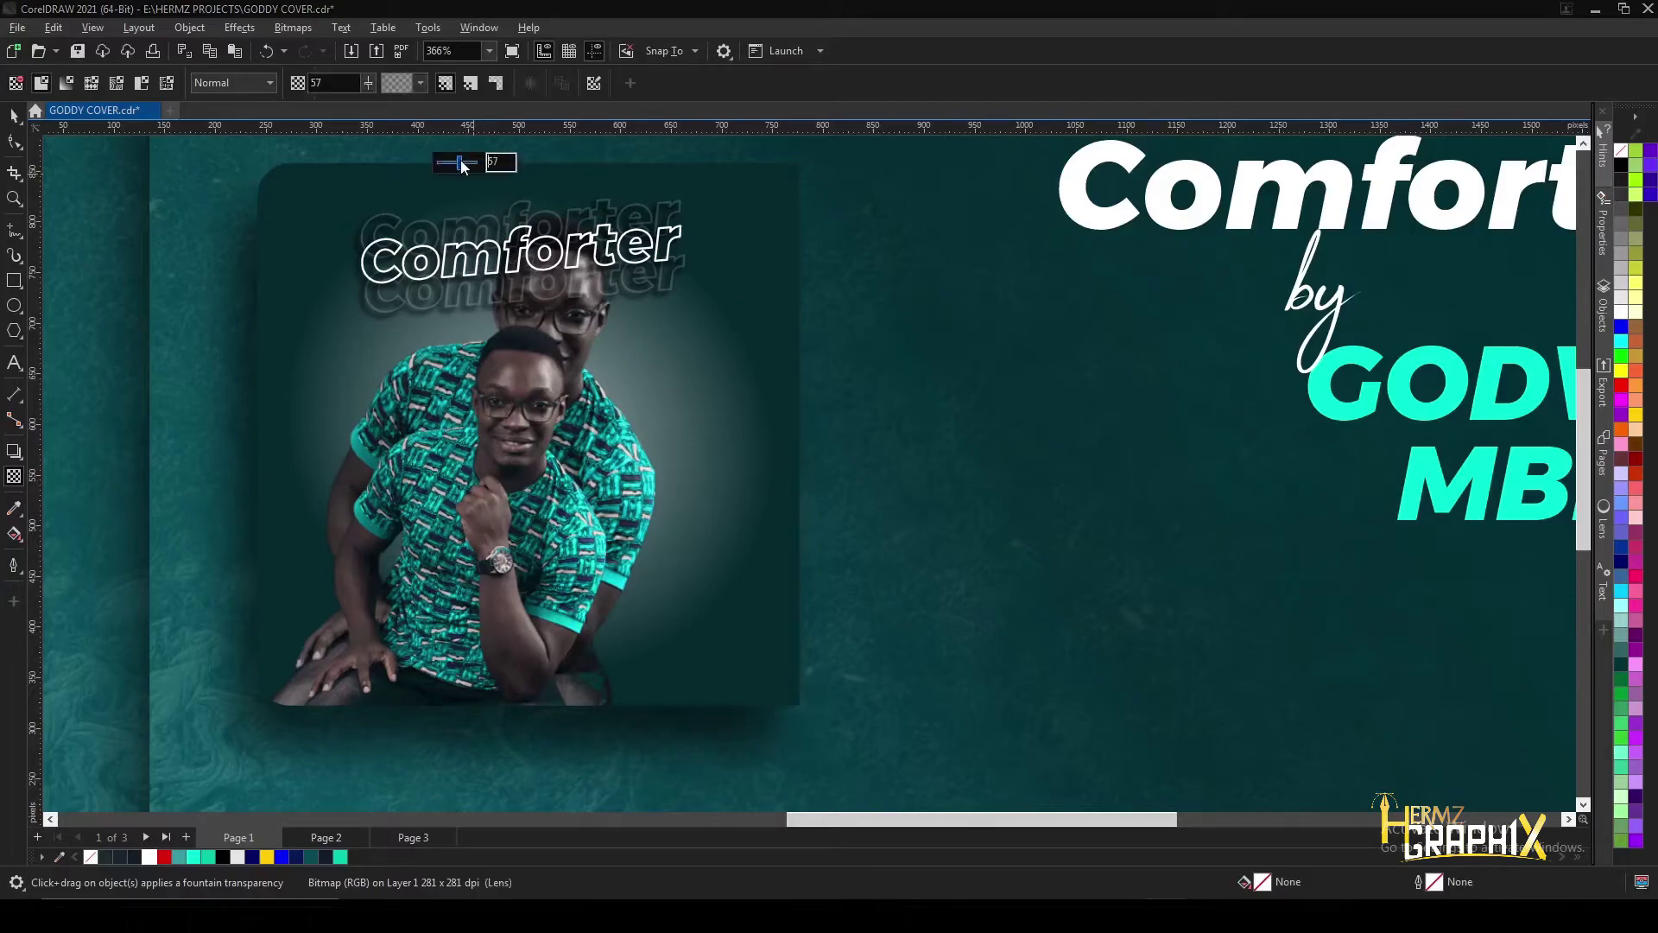
scroll(774, 455, down, 8)
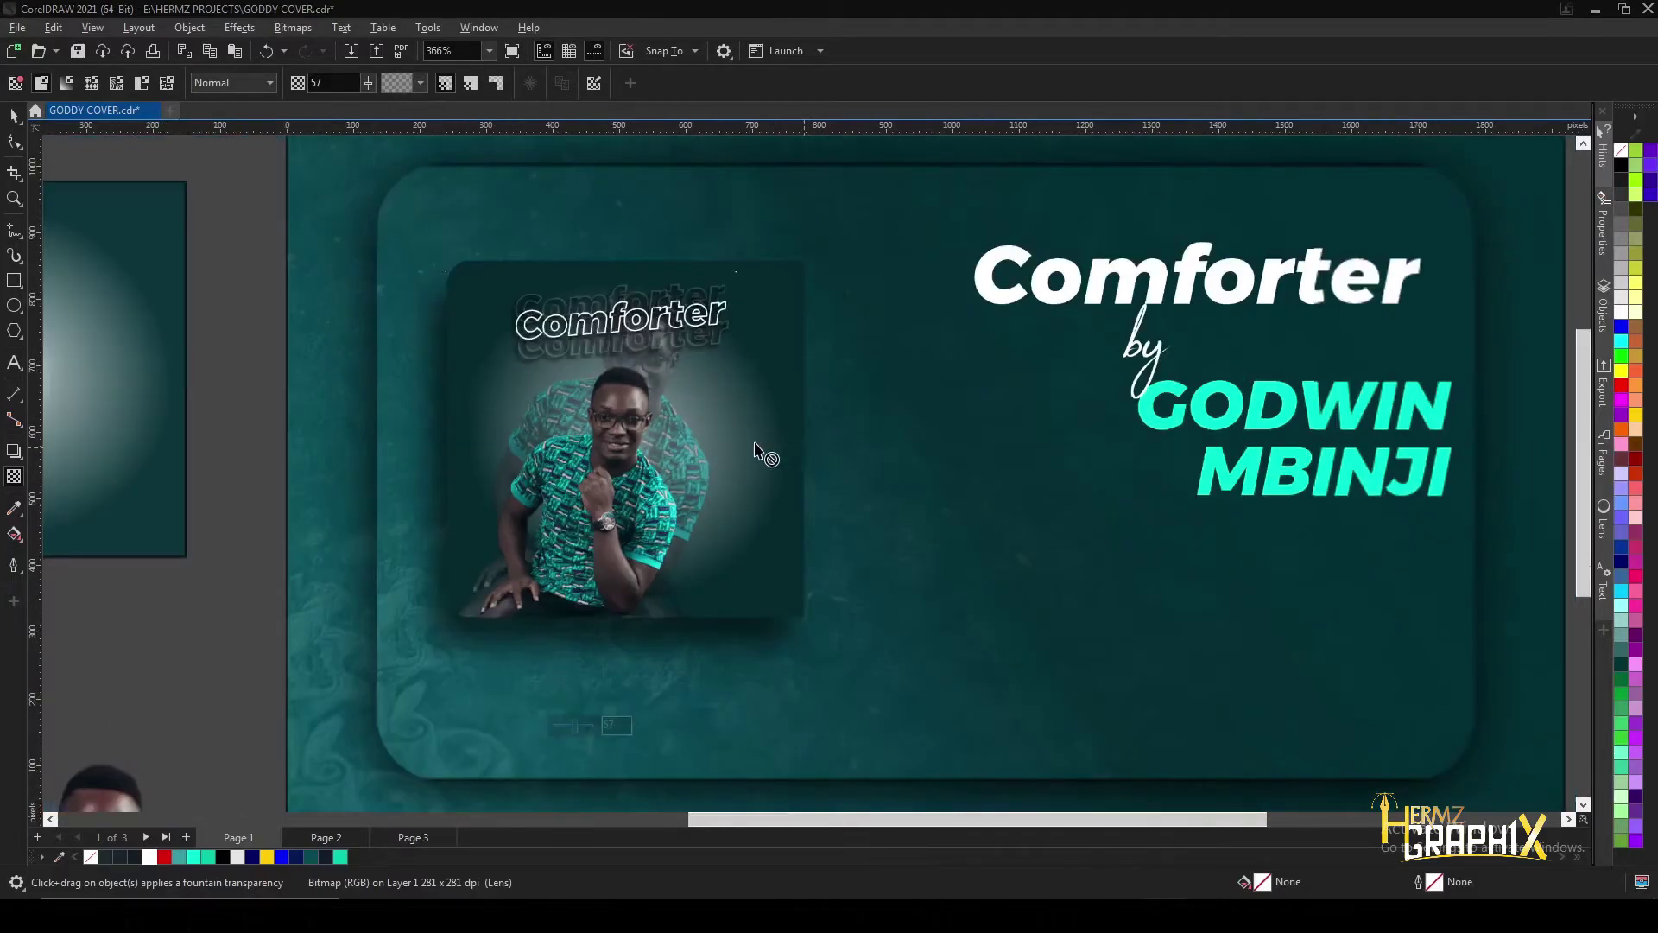
scroll(121, 442, up, 4)
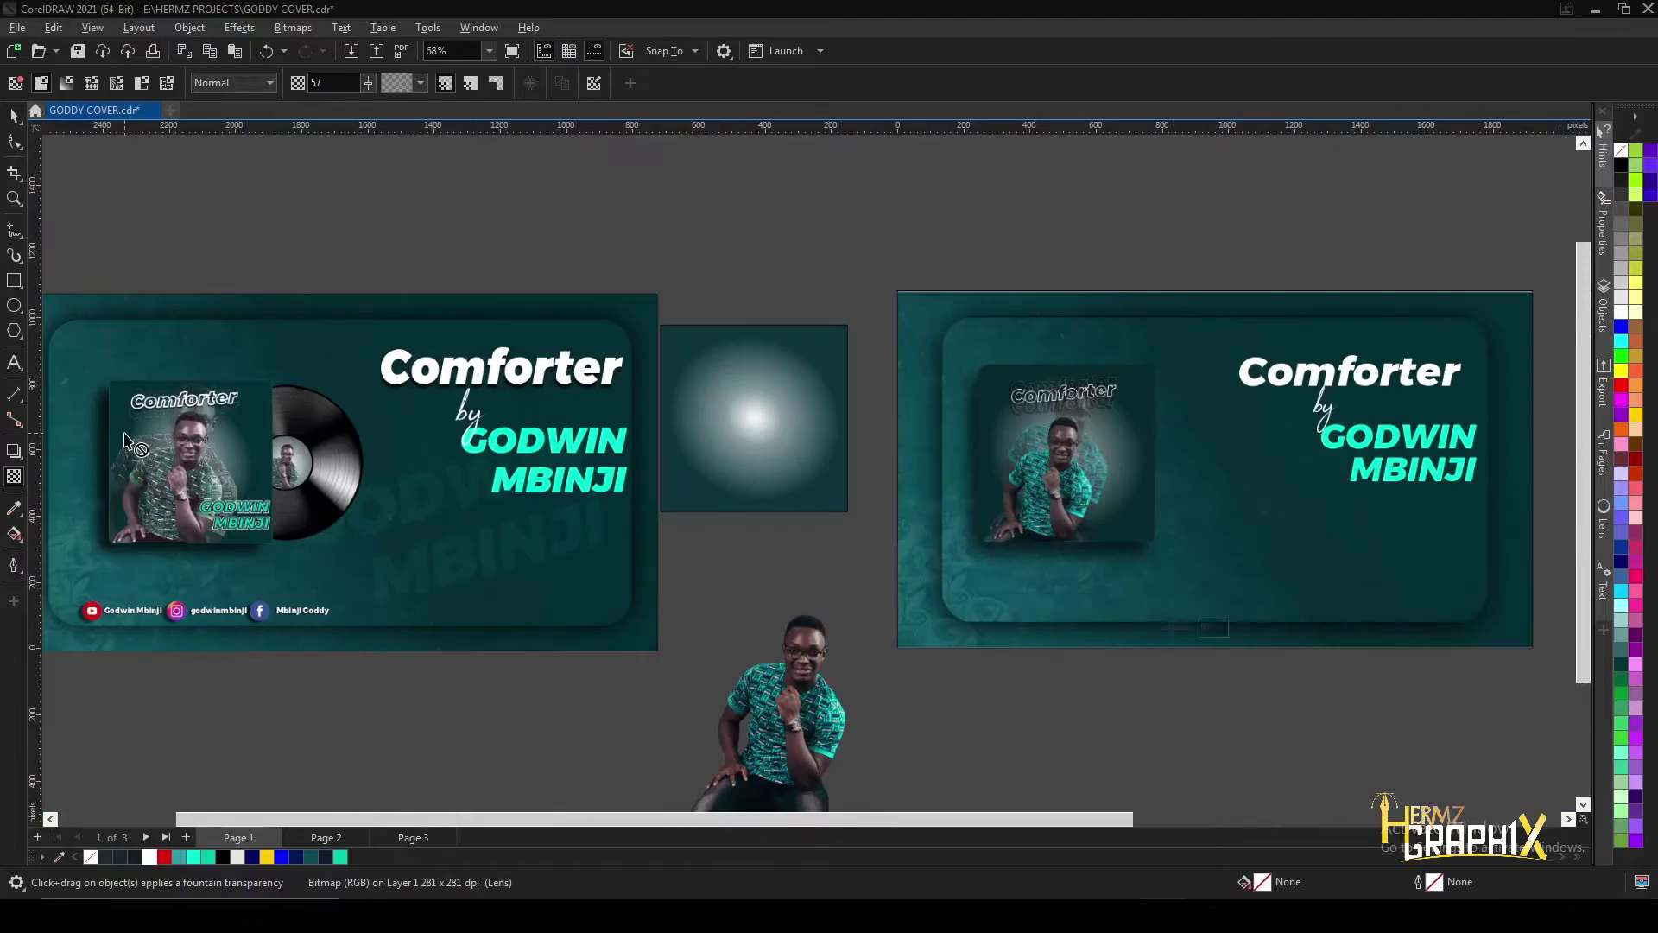
scroll(518, 414, down, 4)
scroll(899, 397, up, 3)
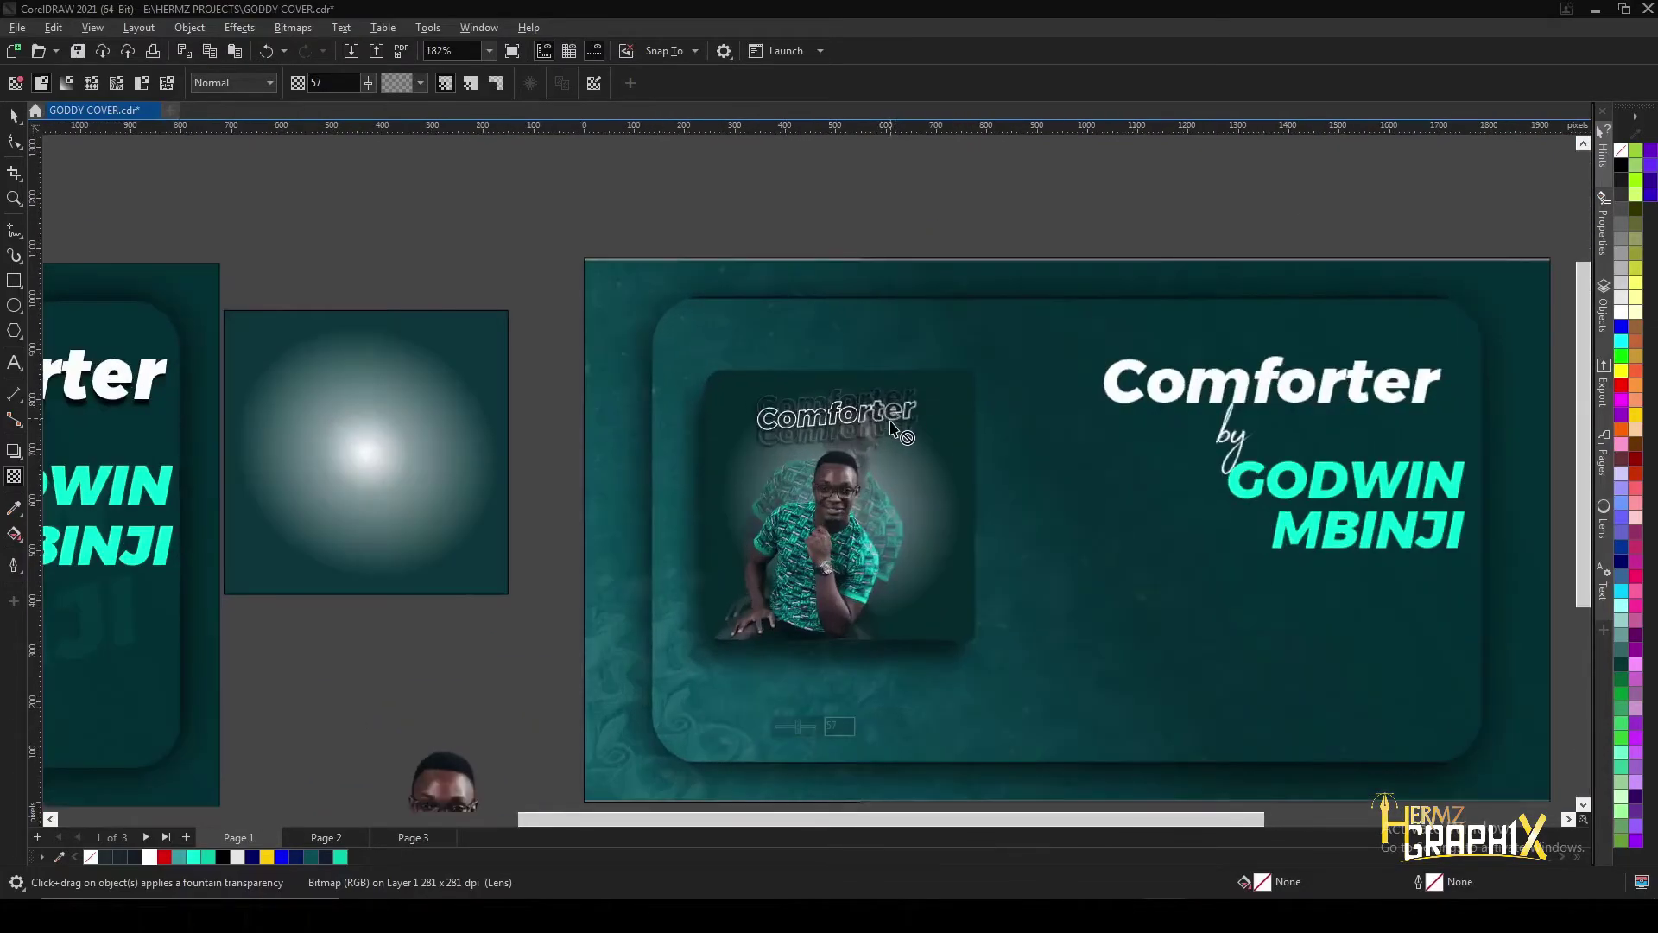
drag(775, 346, 778, 345)
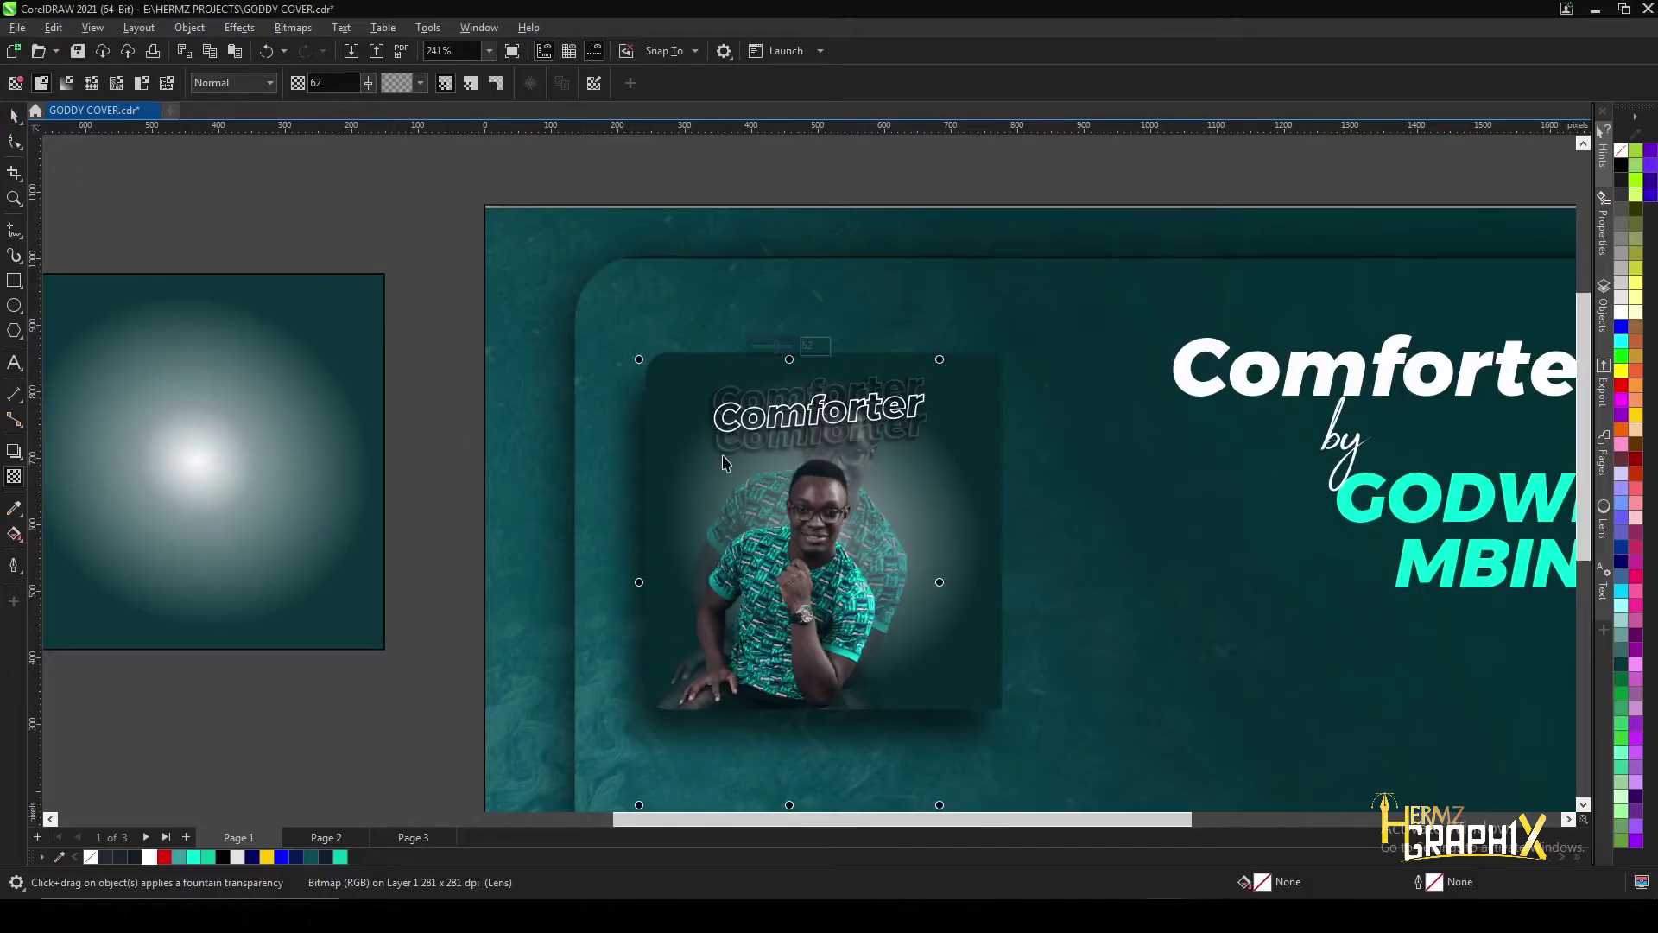
scroll(714, 494, down, 2)
- Enlarge the faded rear photo from its corner and reposition it across the album art
key(space)
drag(670, 730, 583, 793)
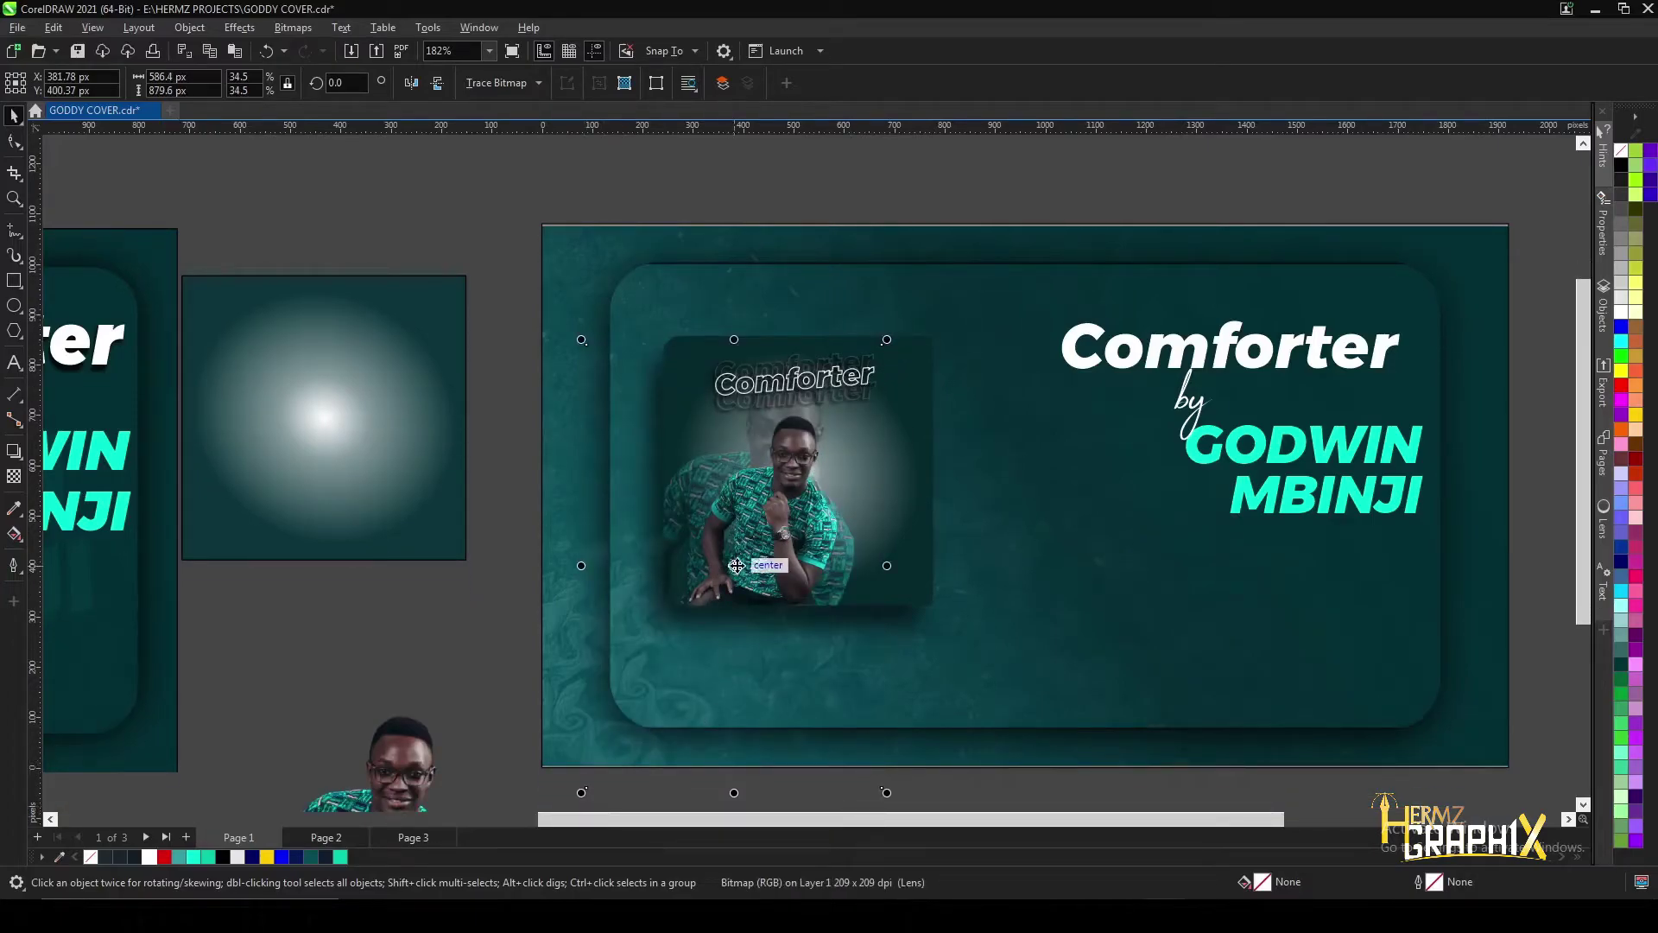
drag(727, 566, 750, 555)
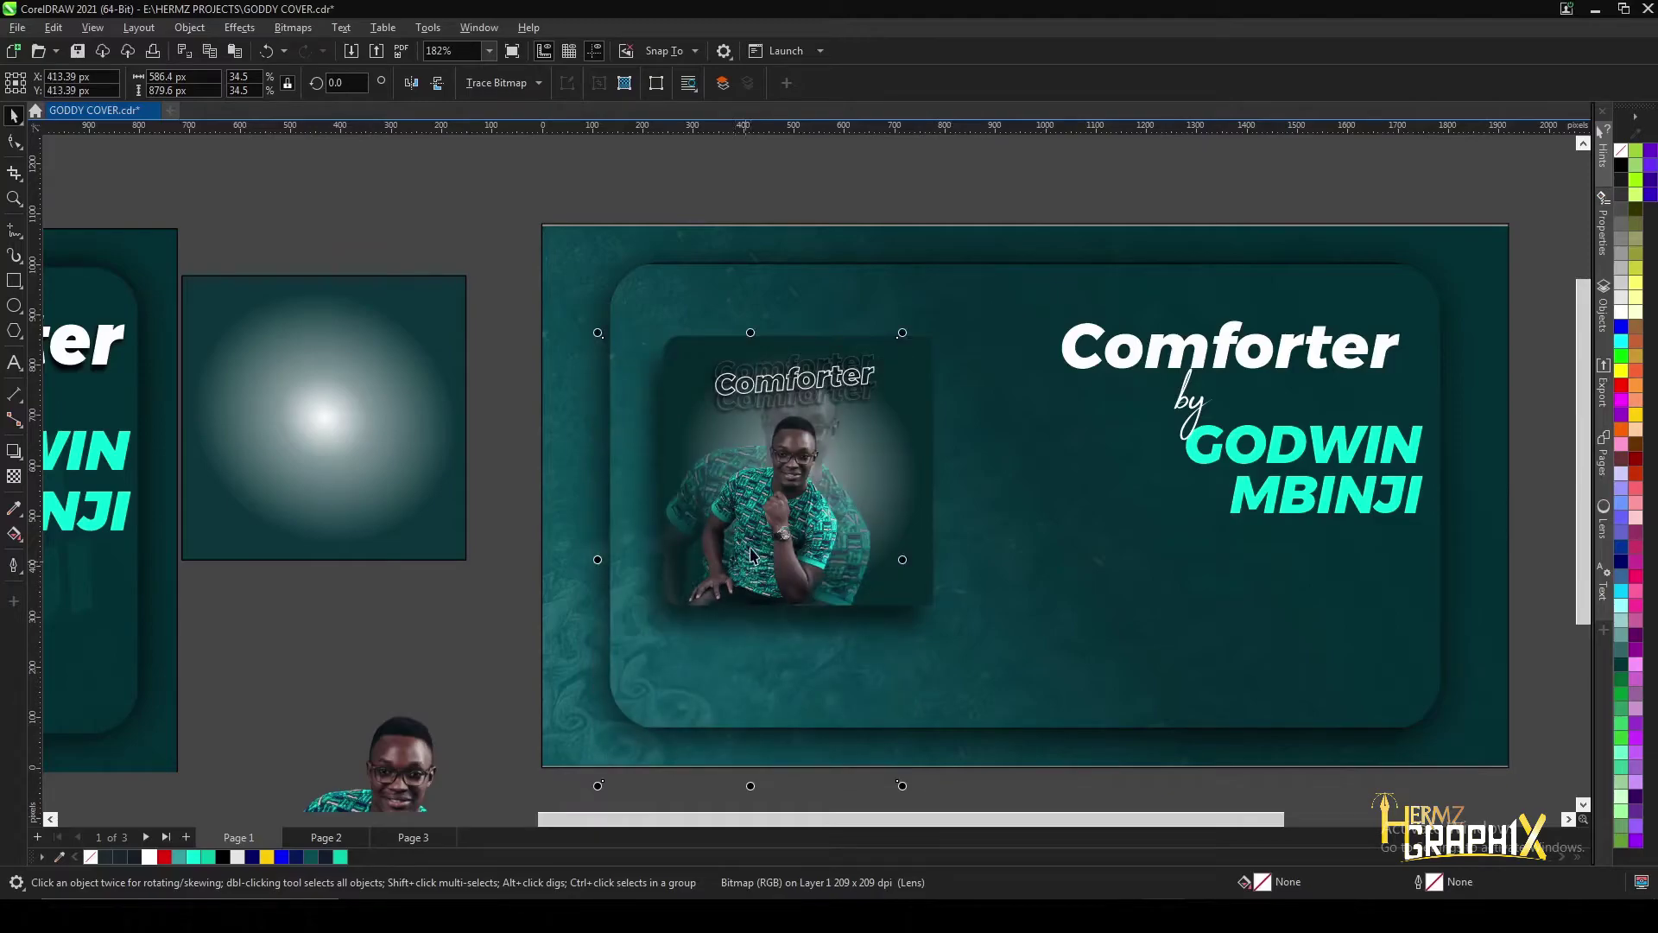
scroll(885, 324, up, 3)
drag(903, 335, 920, 320)
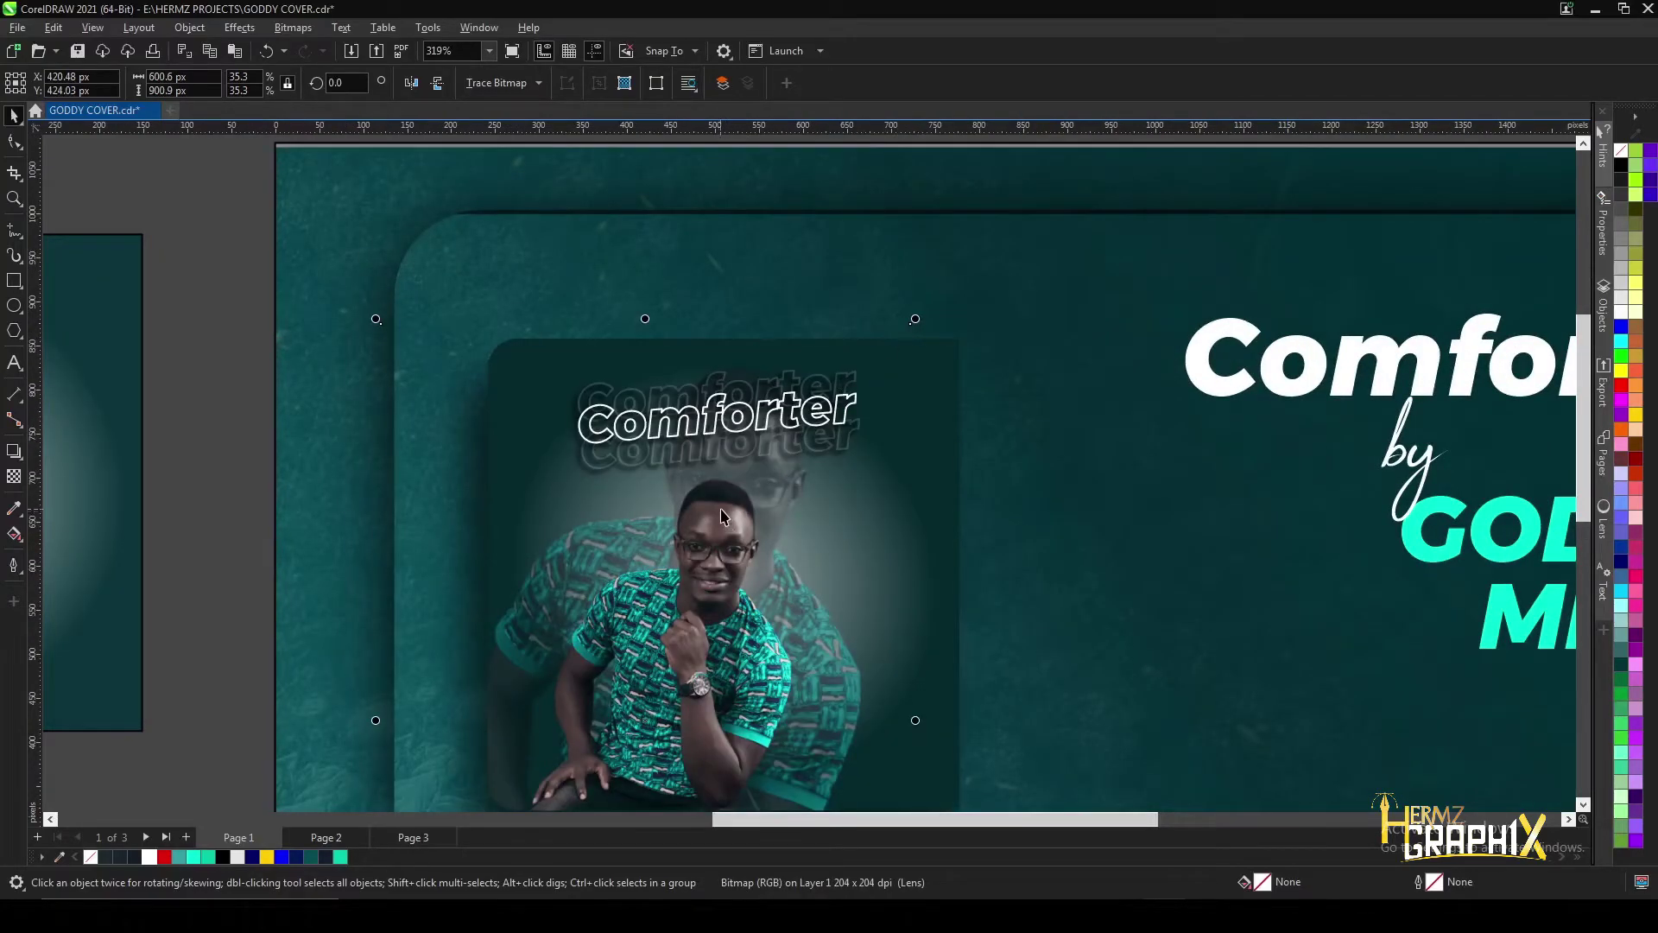
scroll(754, 460, down, 3)
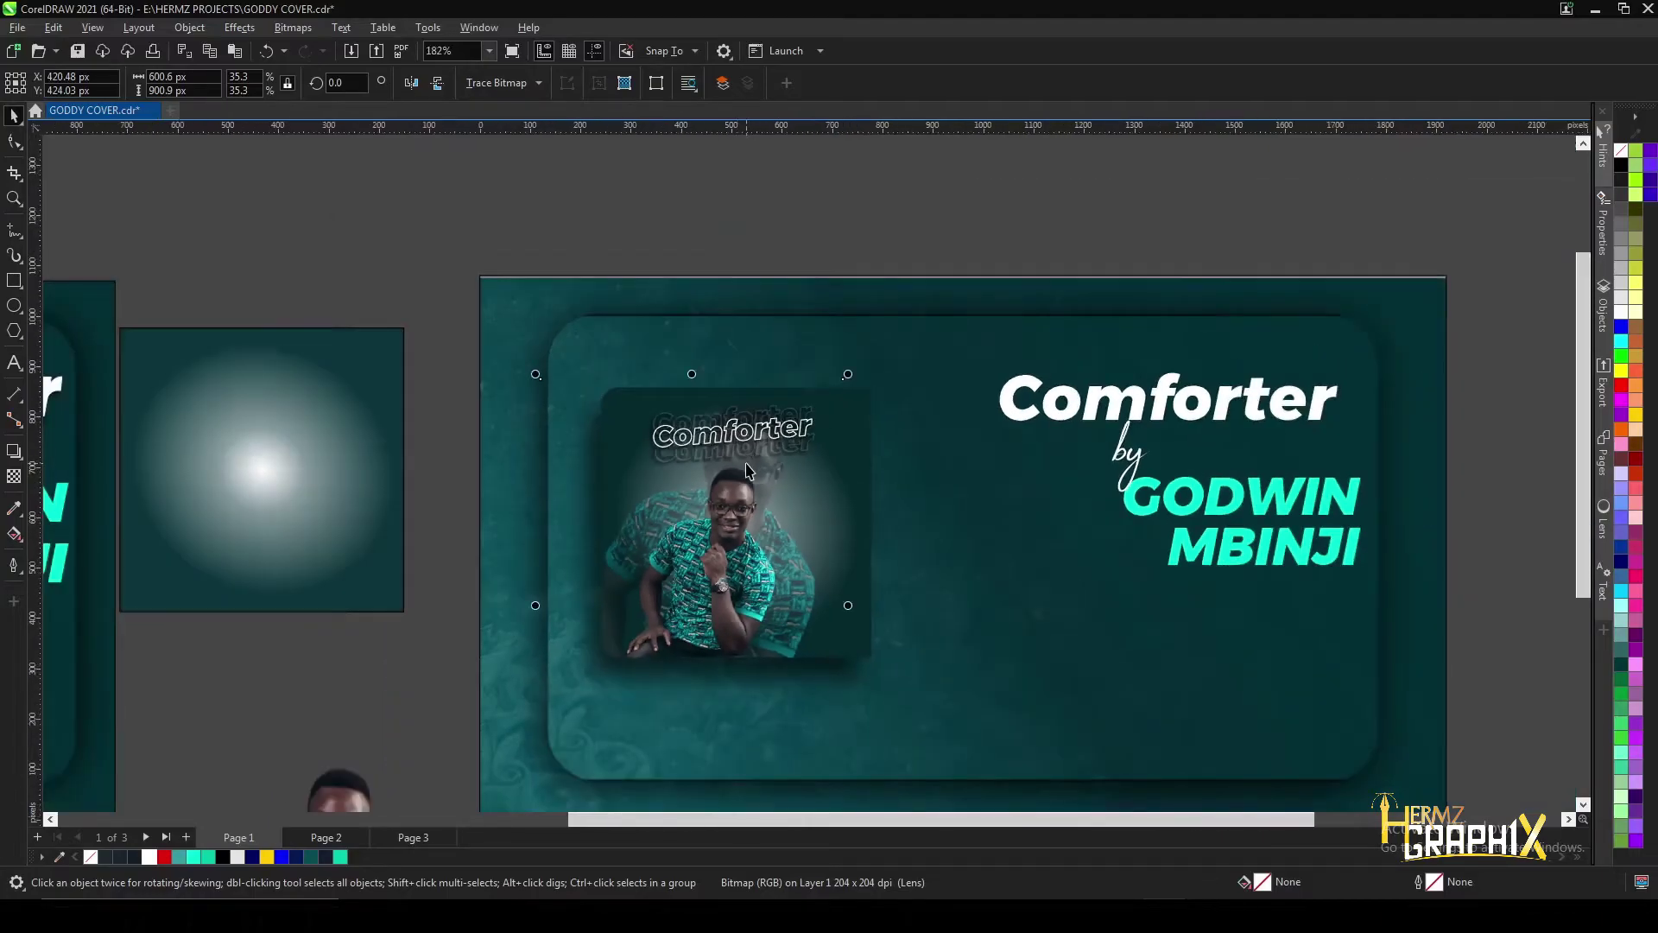
- Nudge the rear photo left, then deselect to review the album art
key(Left)
key(Left)
key(Left)
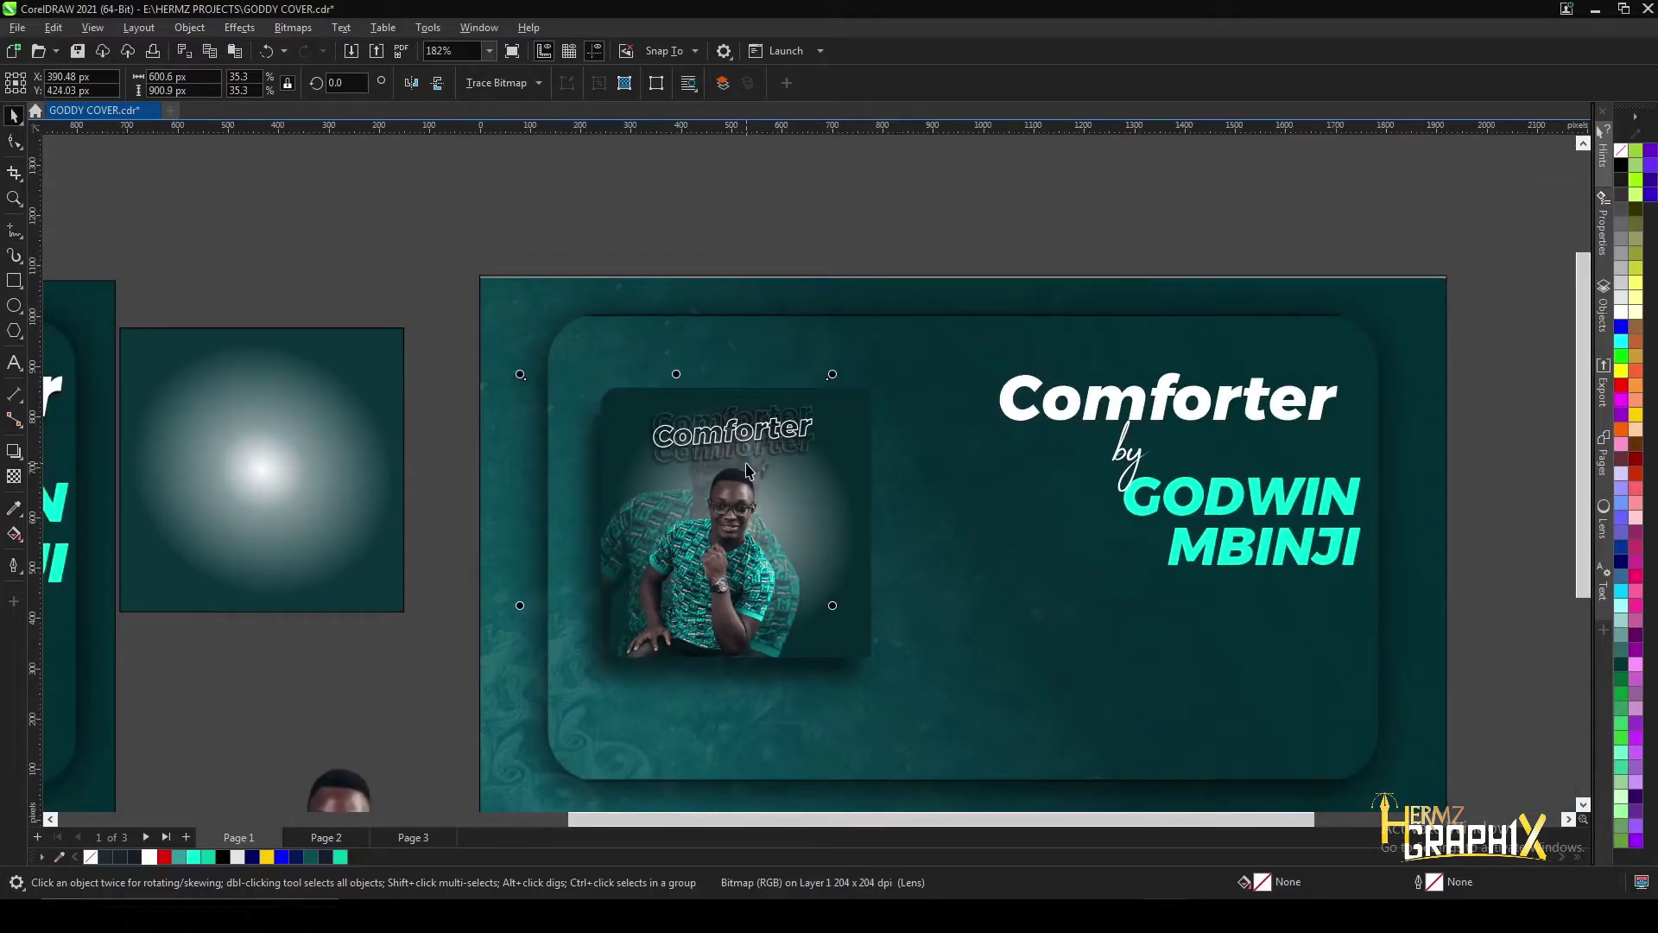
scroll(822, 373, down, 3)
scroll(657, 664, down, 3)
scroll(294, 561, up, 2)
scroll(294, 562, down, 2)
scroll(674, 544, up, 4)
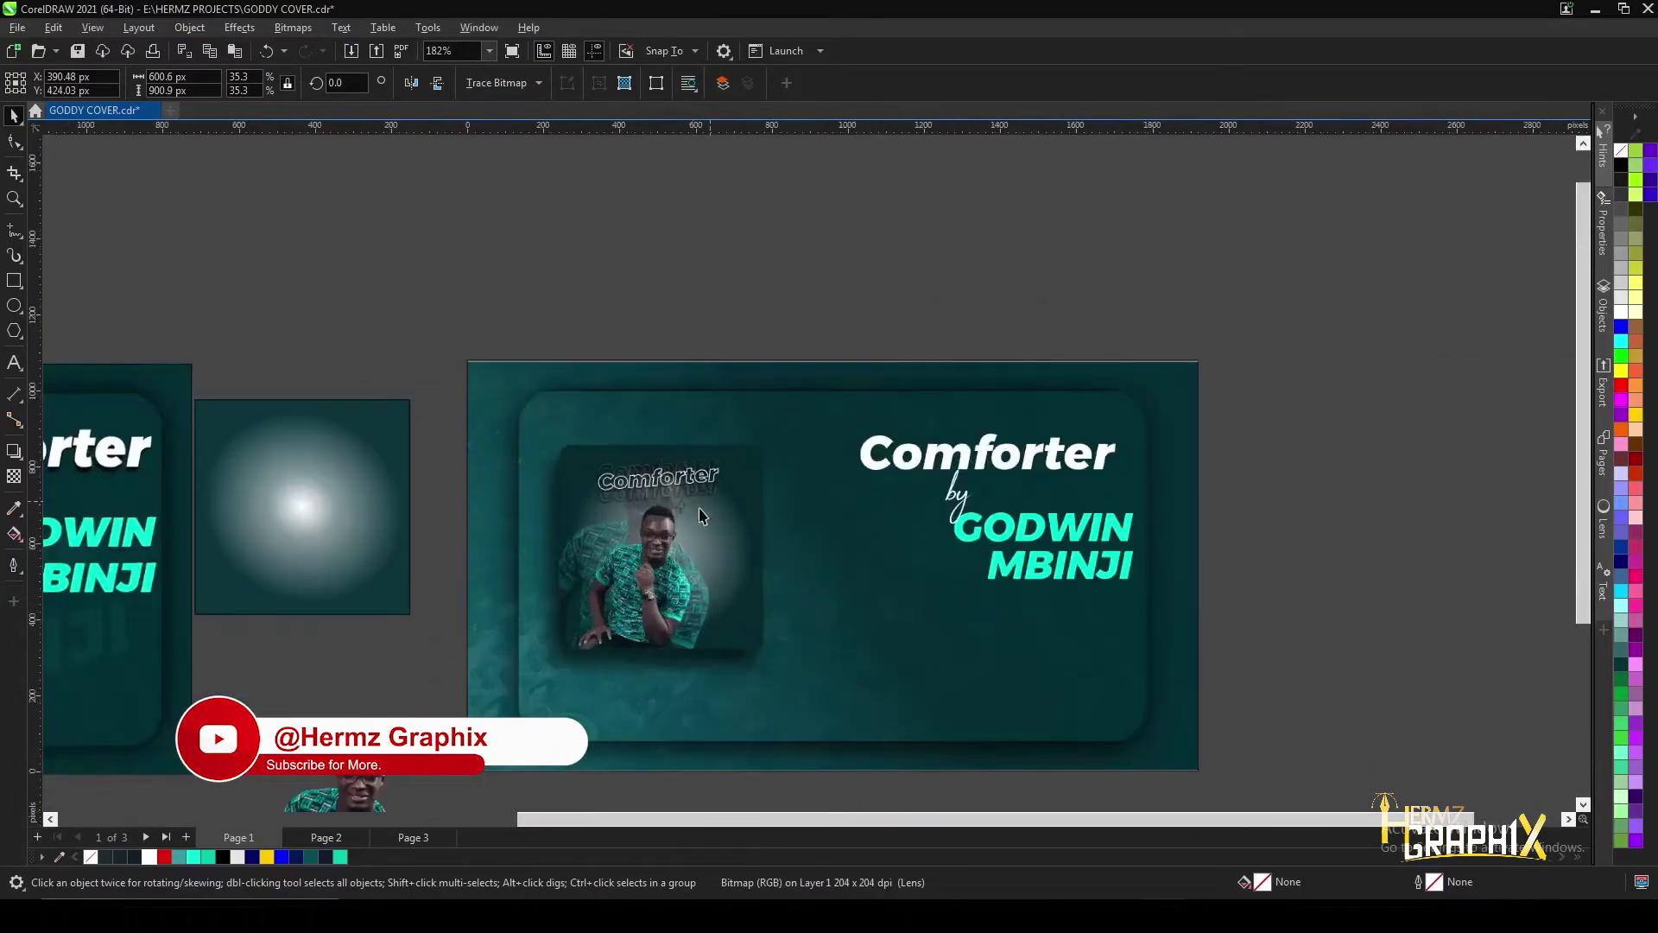
scroll(673, 544, down, 4)
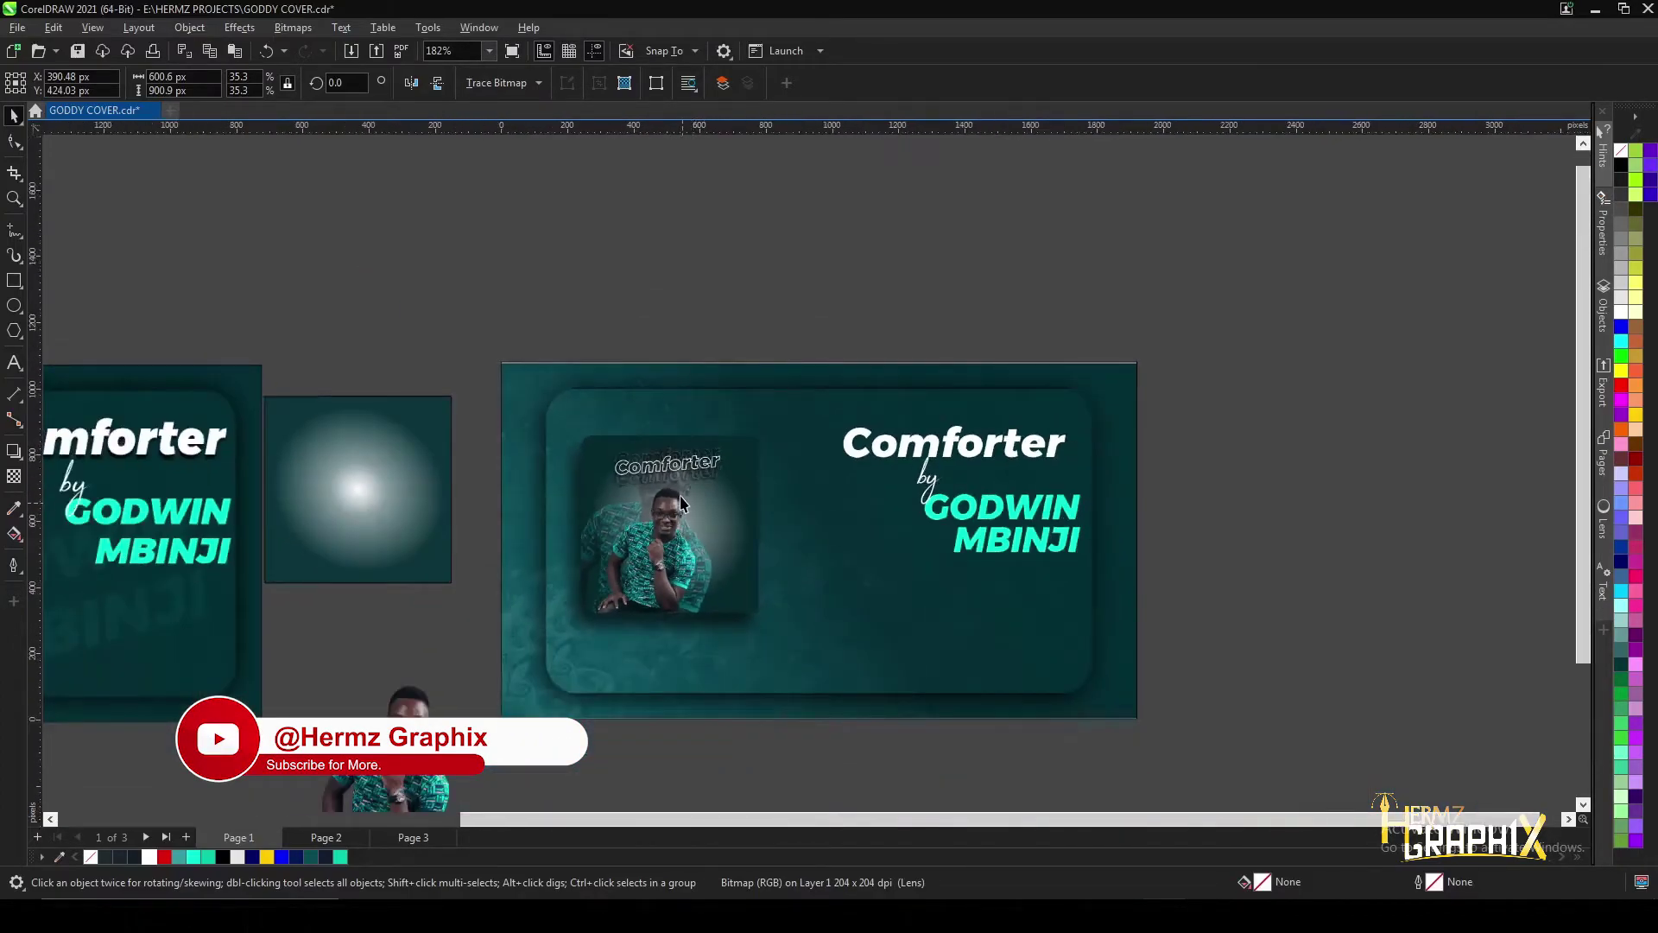
scroll(689, 523, down, 3)
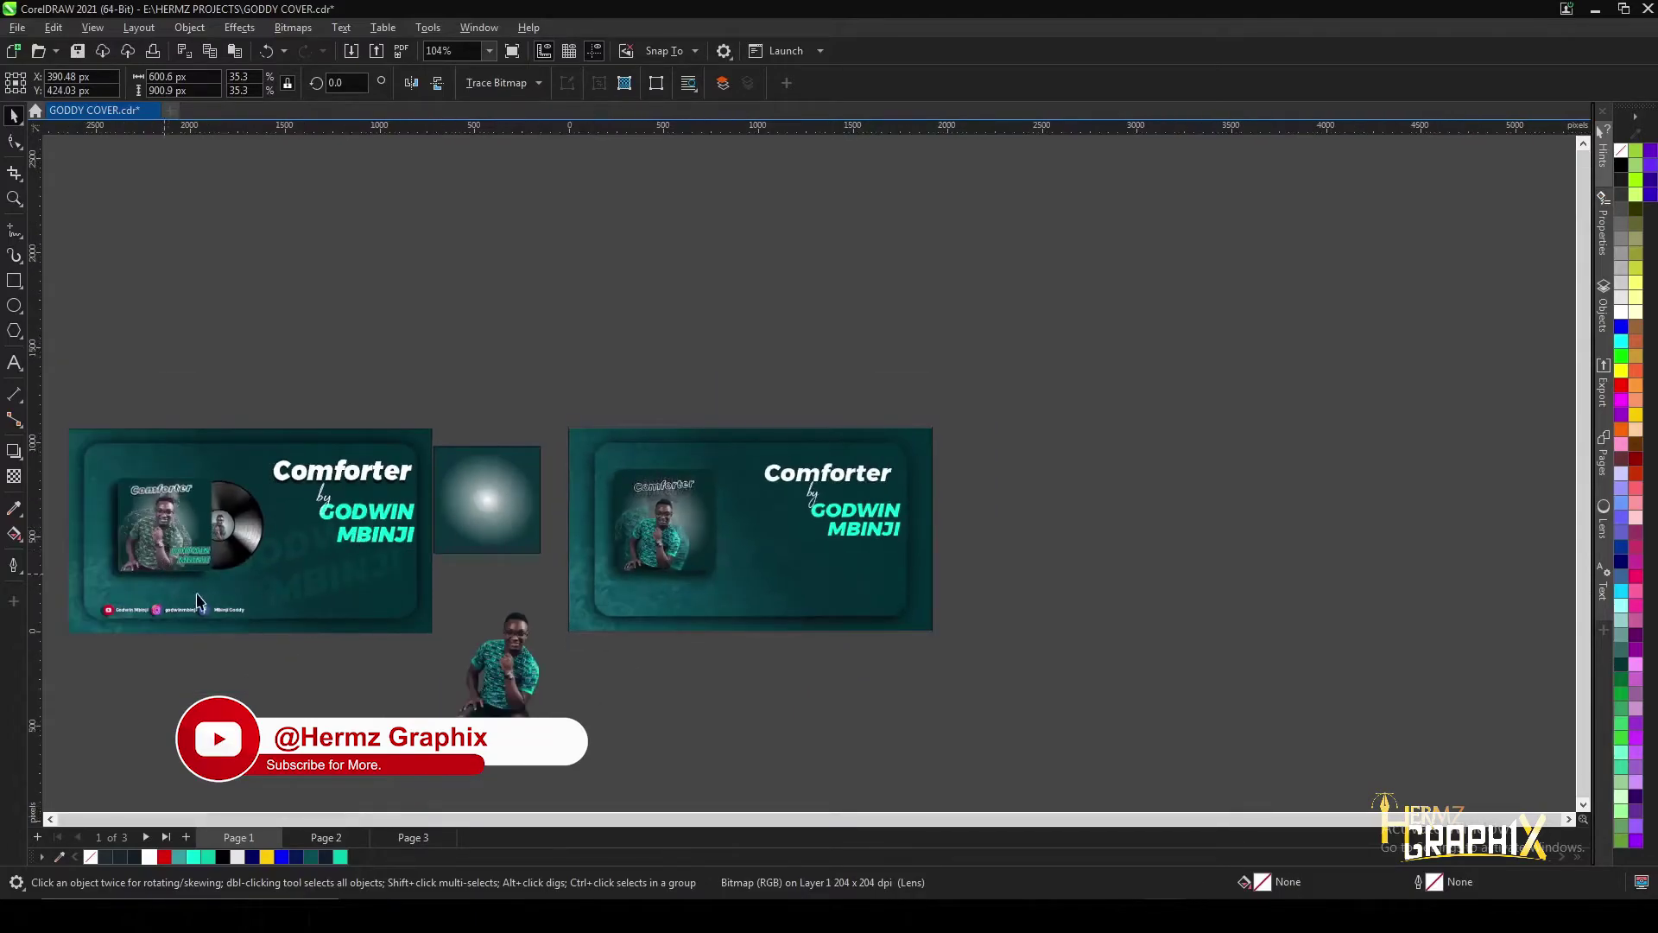
key(Escape)
scroll(424, 628, up, 4)
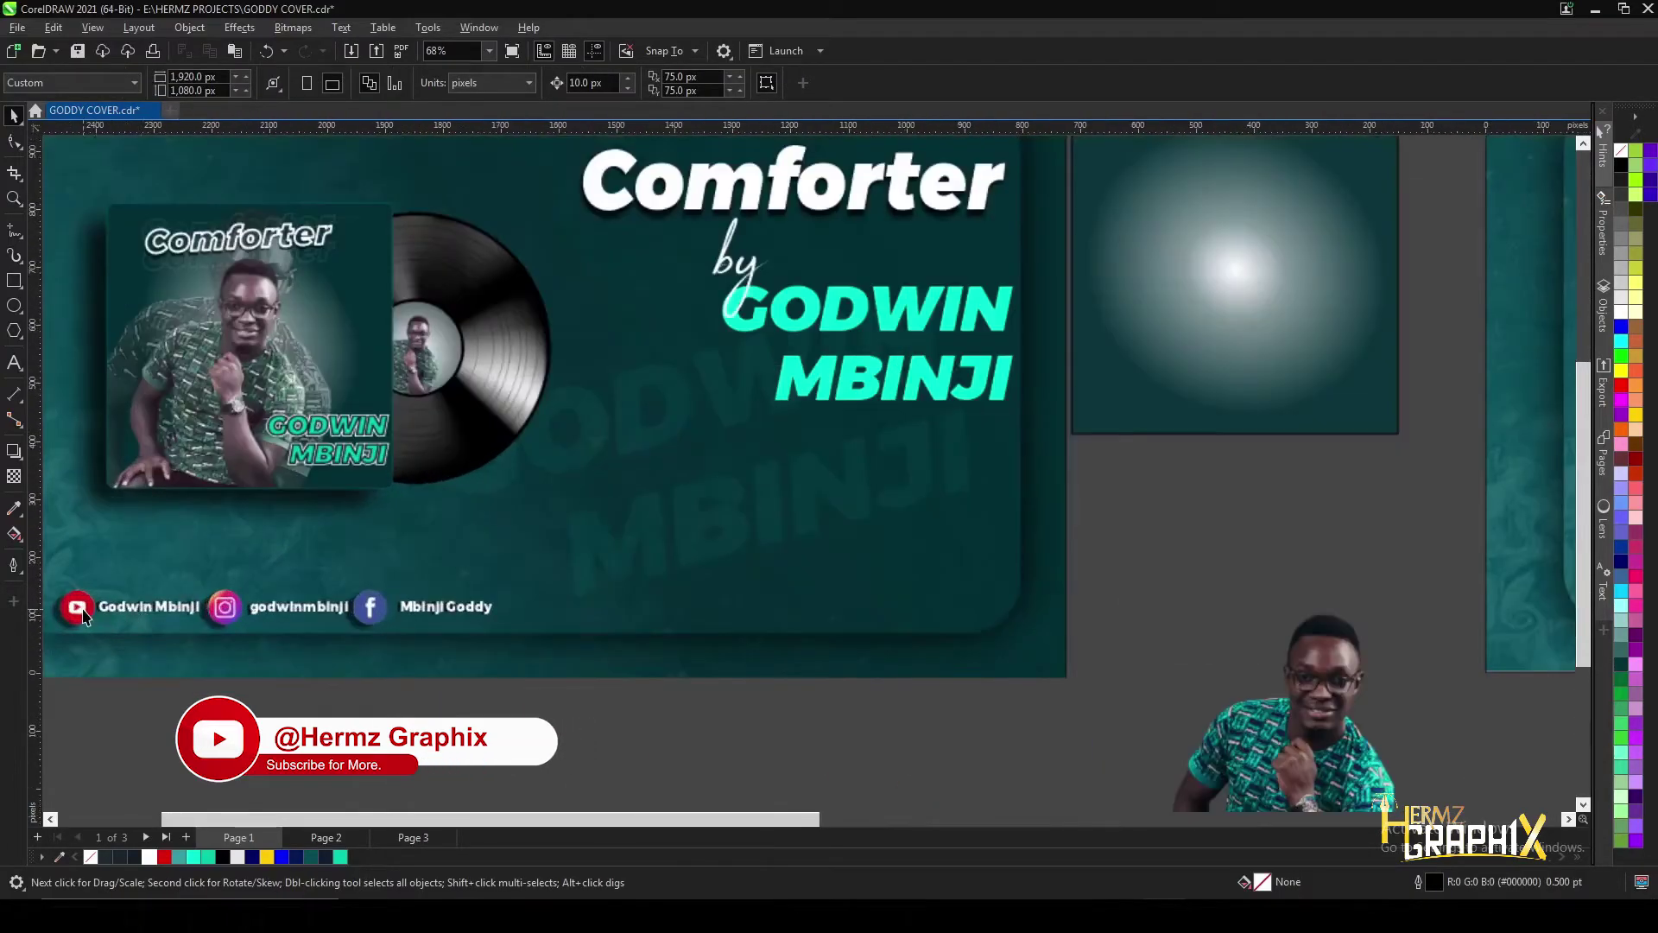
scroll(637, 460, down, 3)
scroll(1121, 420, up, 2)
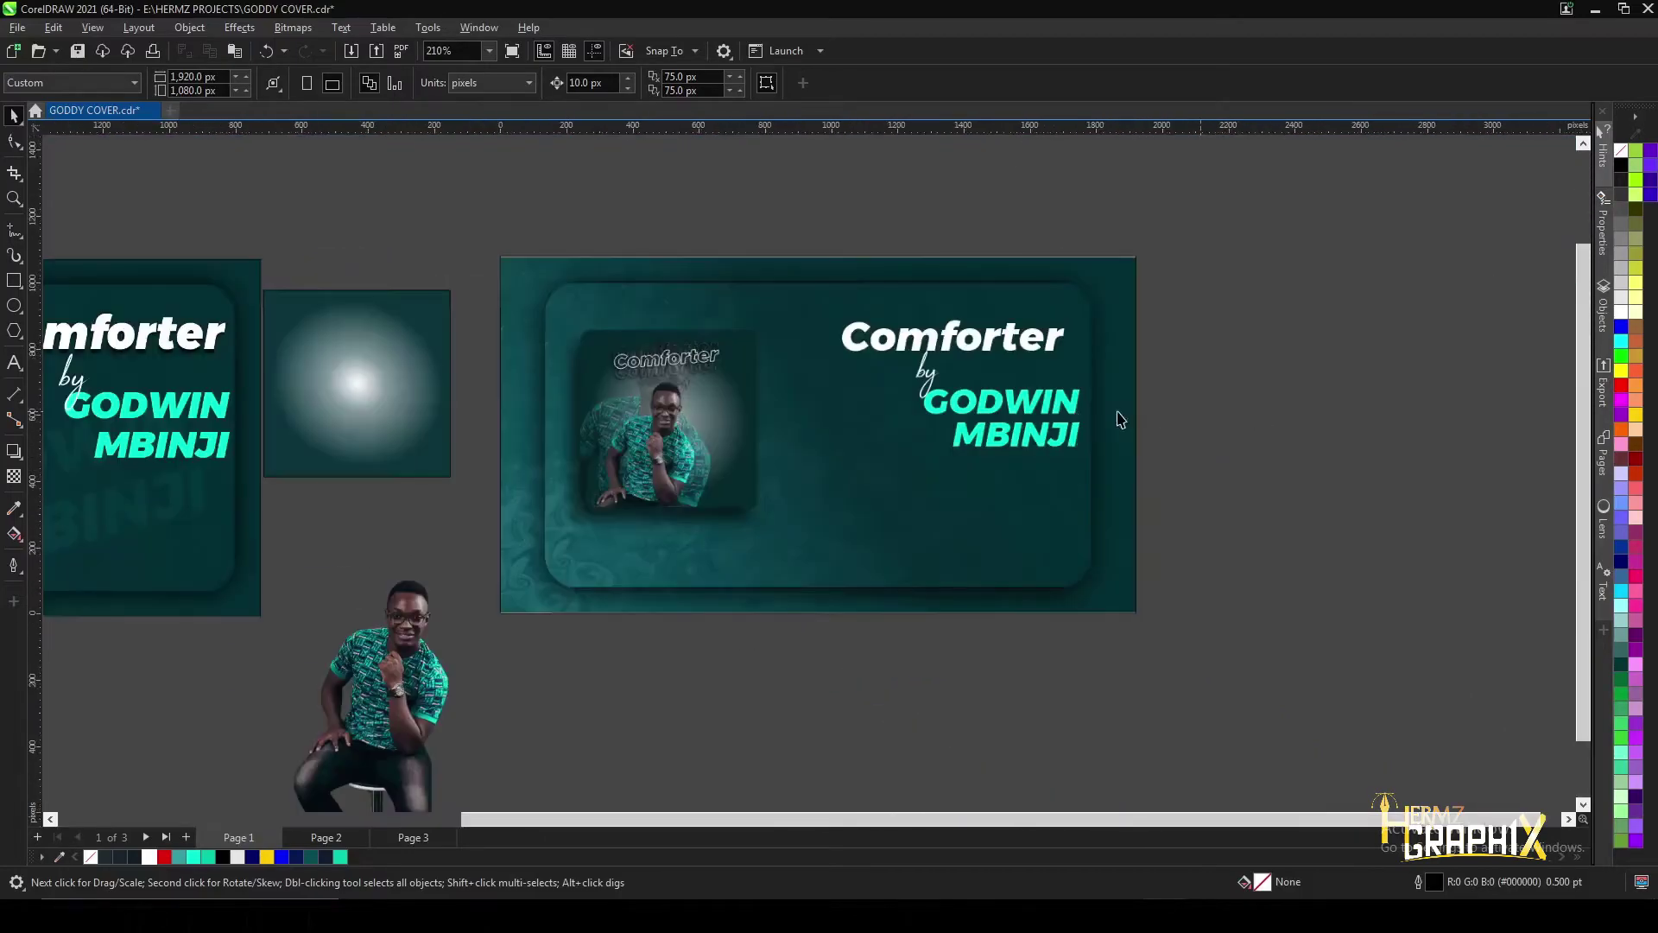
- Duplicate the artist-name text below the original and tilt the copy about 10 degrees
click(1013, 414)
right_click(1005, 414)
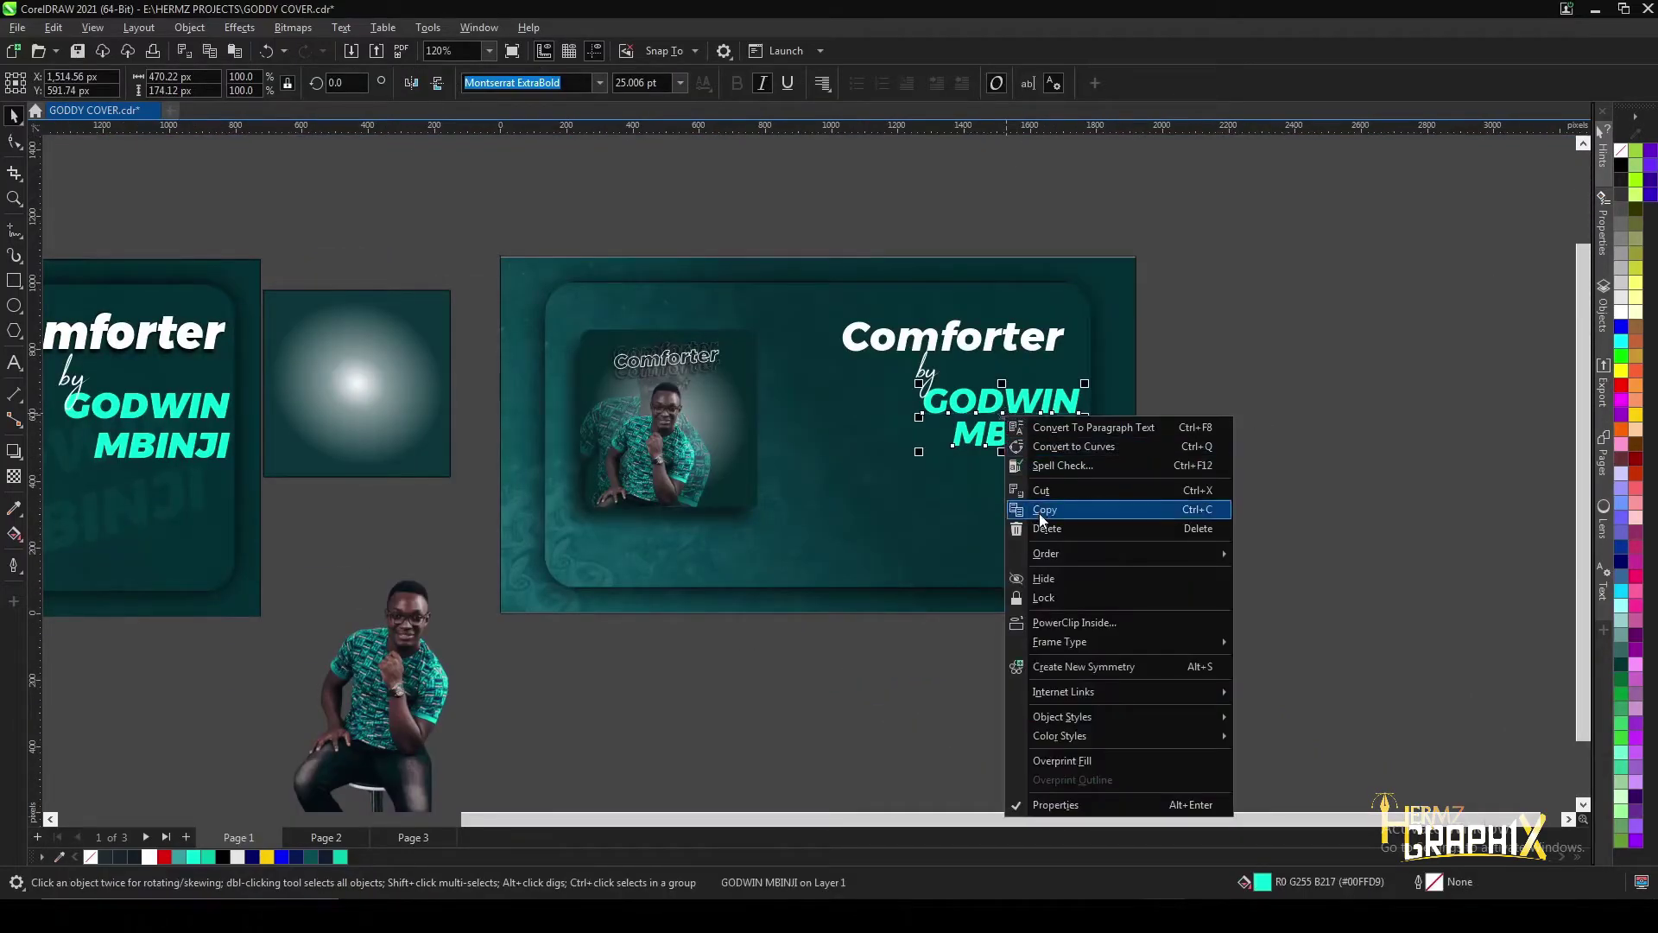
click(1044, 511)
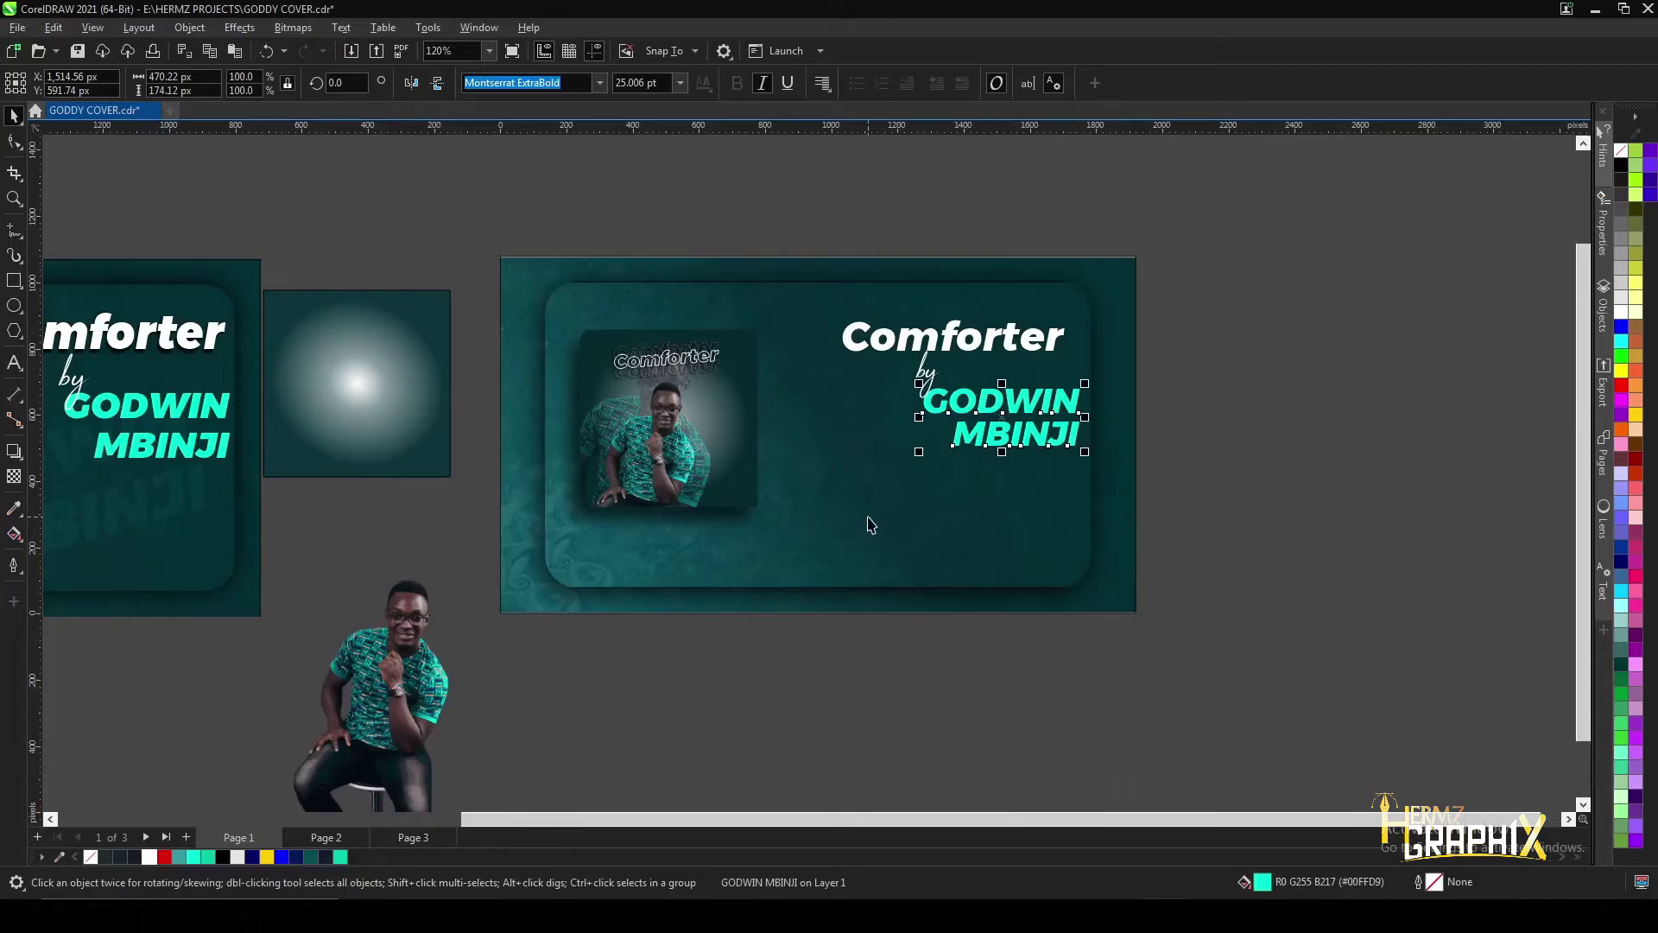
drag(1001, 418, 872, 497)
scroll(921, 485, up, 2)
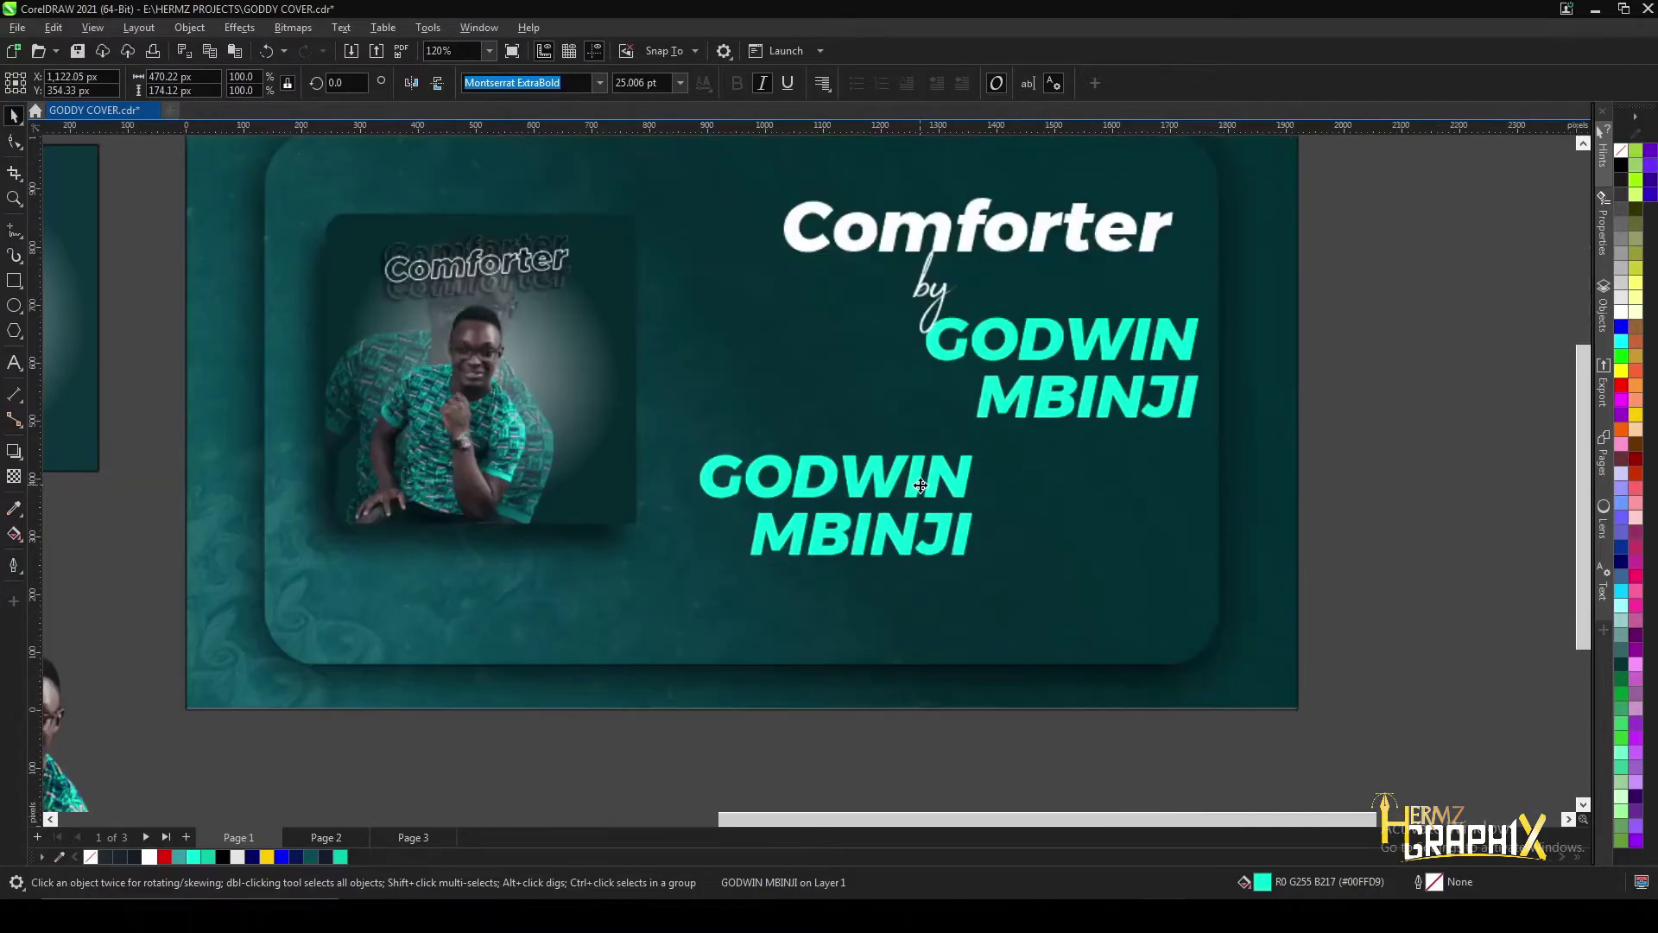
click(882, 486)
drag(983, 454, 948, 409)
- Enlarge the tilted name copy and make it mostly transparent, around 87
click(780, 511)
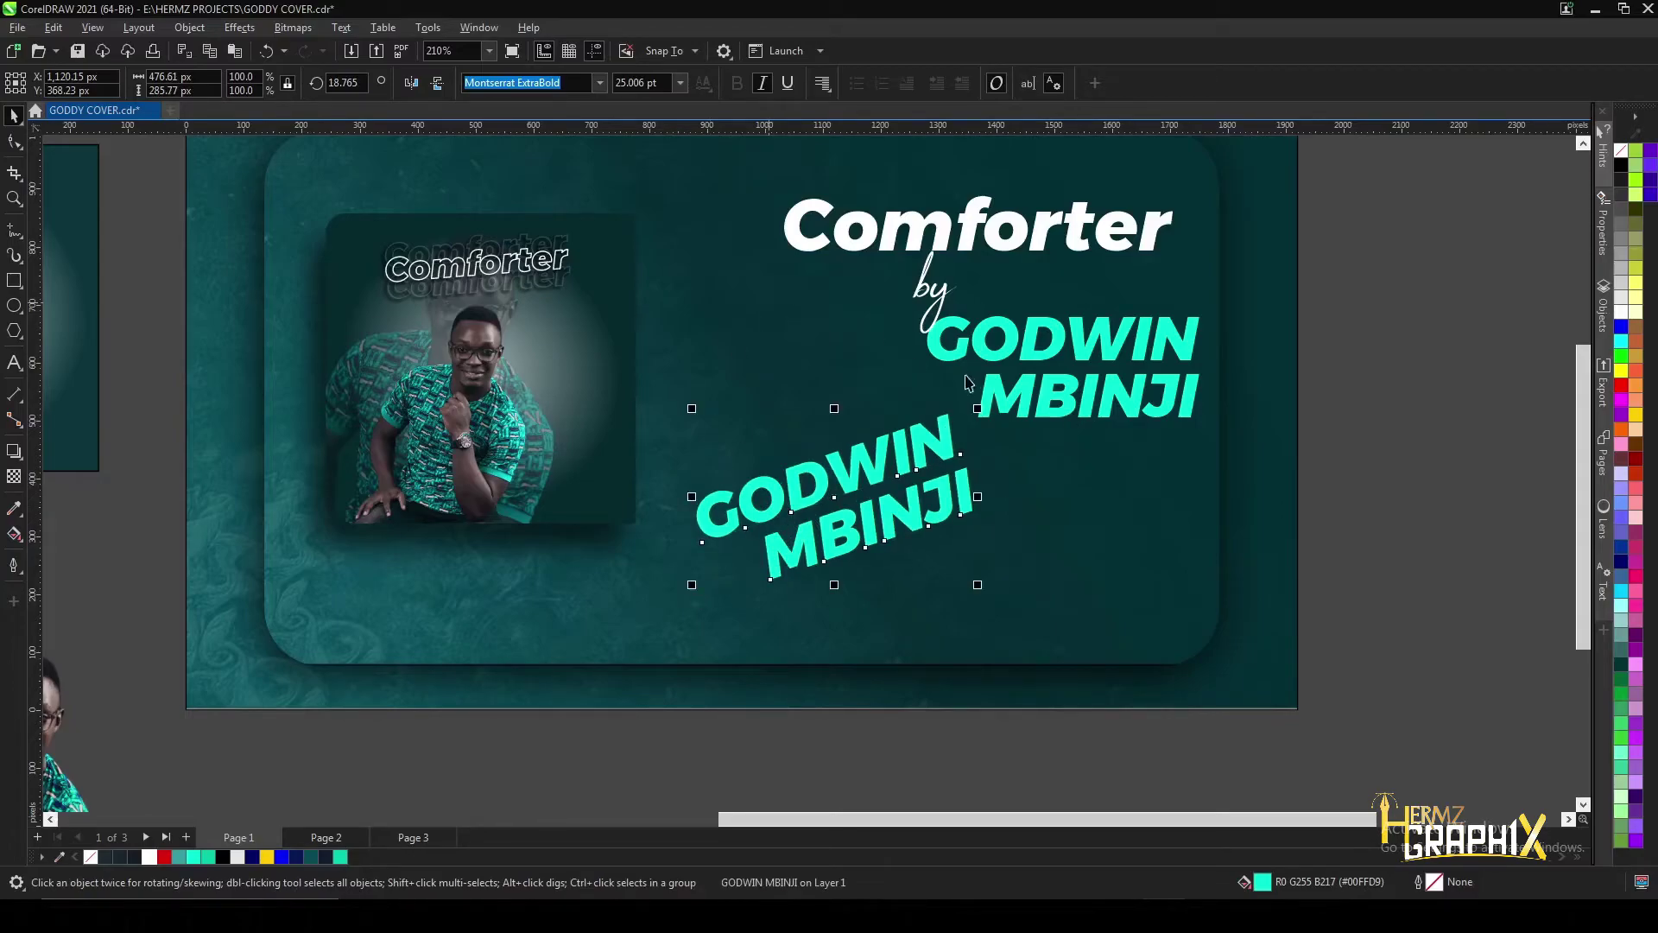
drag(977, 408, 1081, 348)
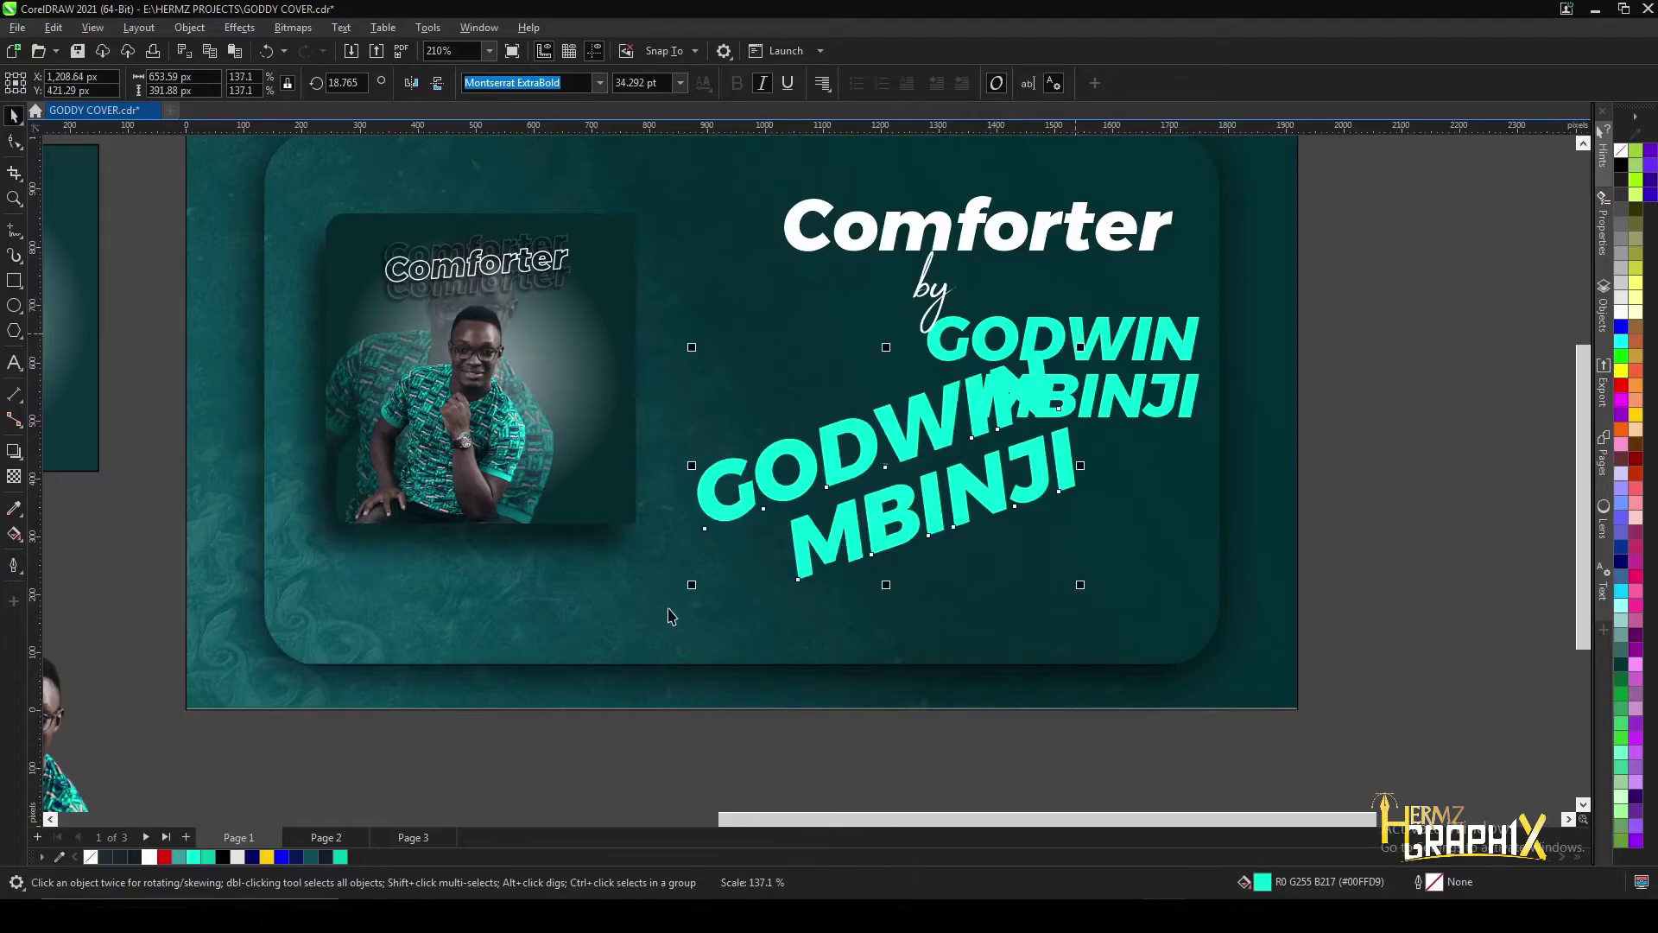
drag(670, 618, 804, 503)
click(14, 475)
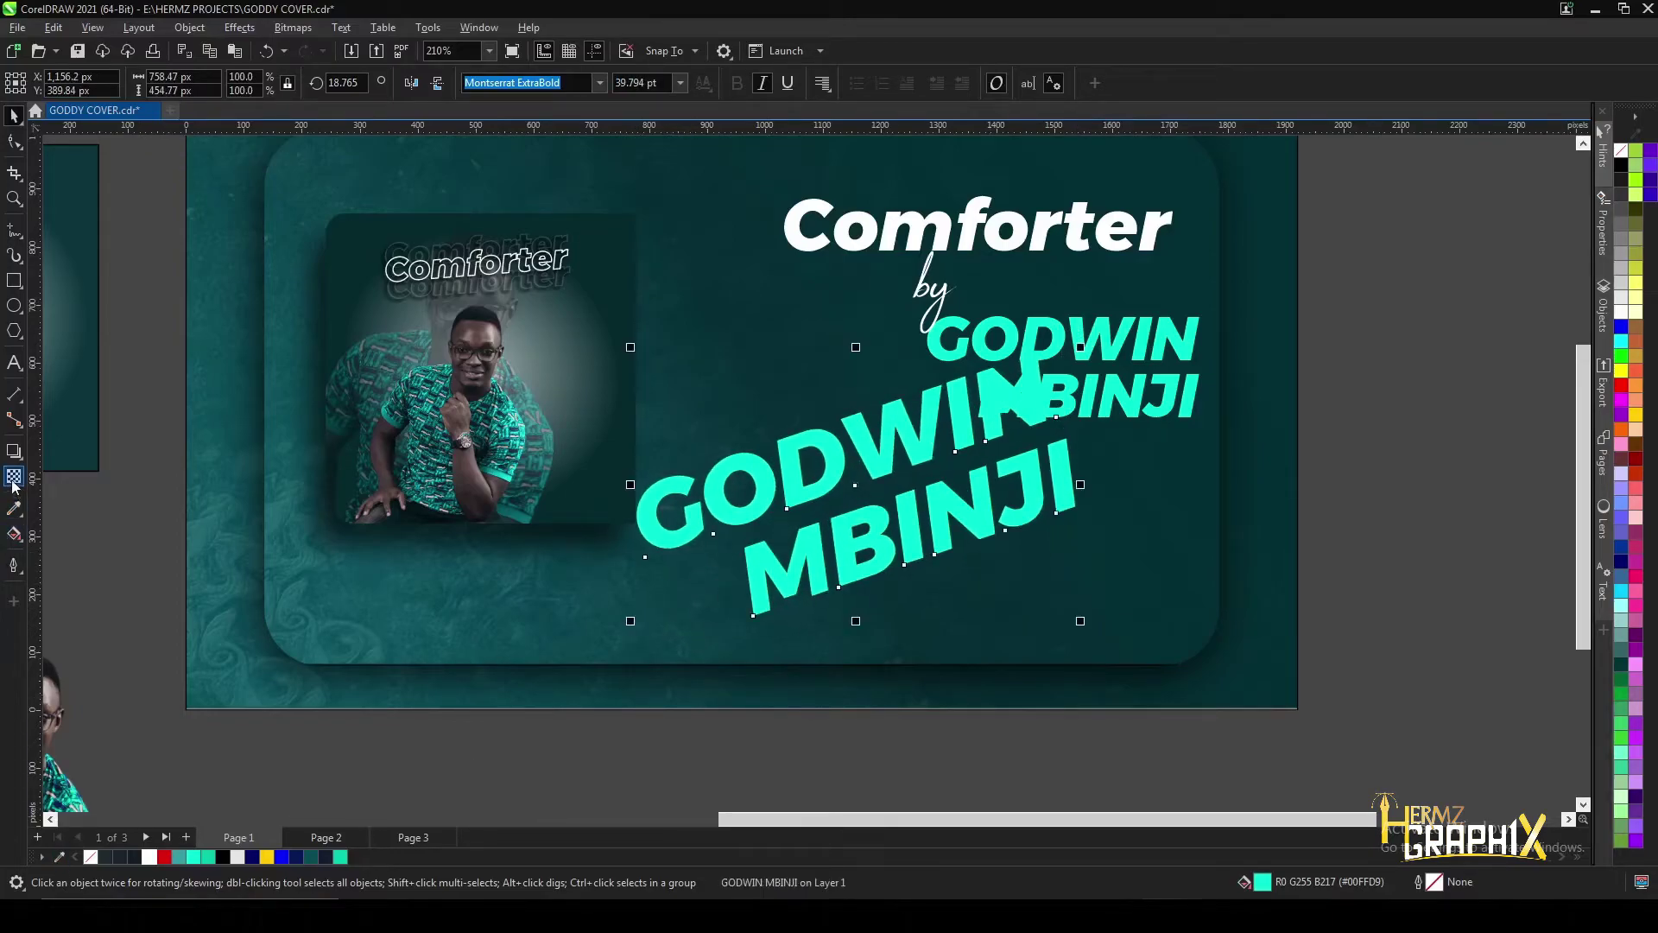
drag(844, 633, 857, 634)
- Scale the tilted watermark text up to about 125%
scroll(889, 567, down, 3)
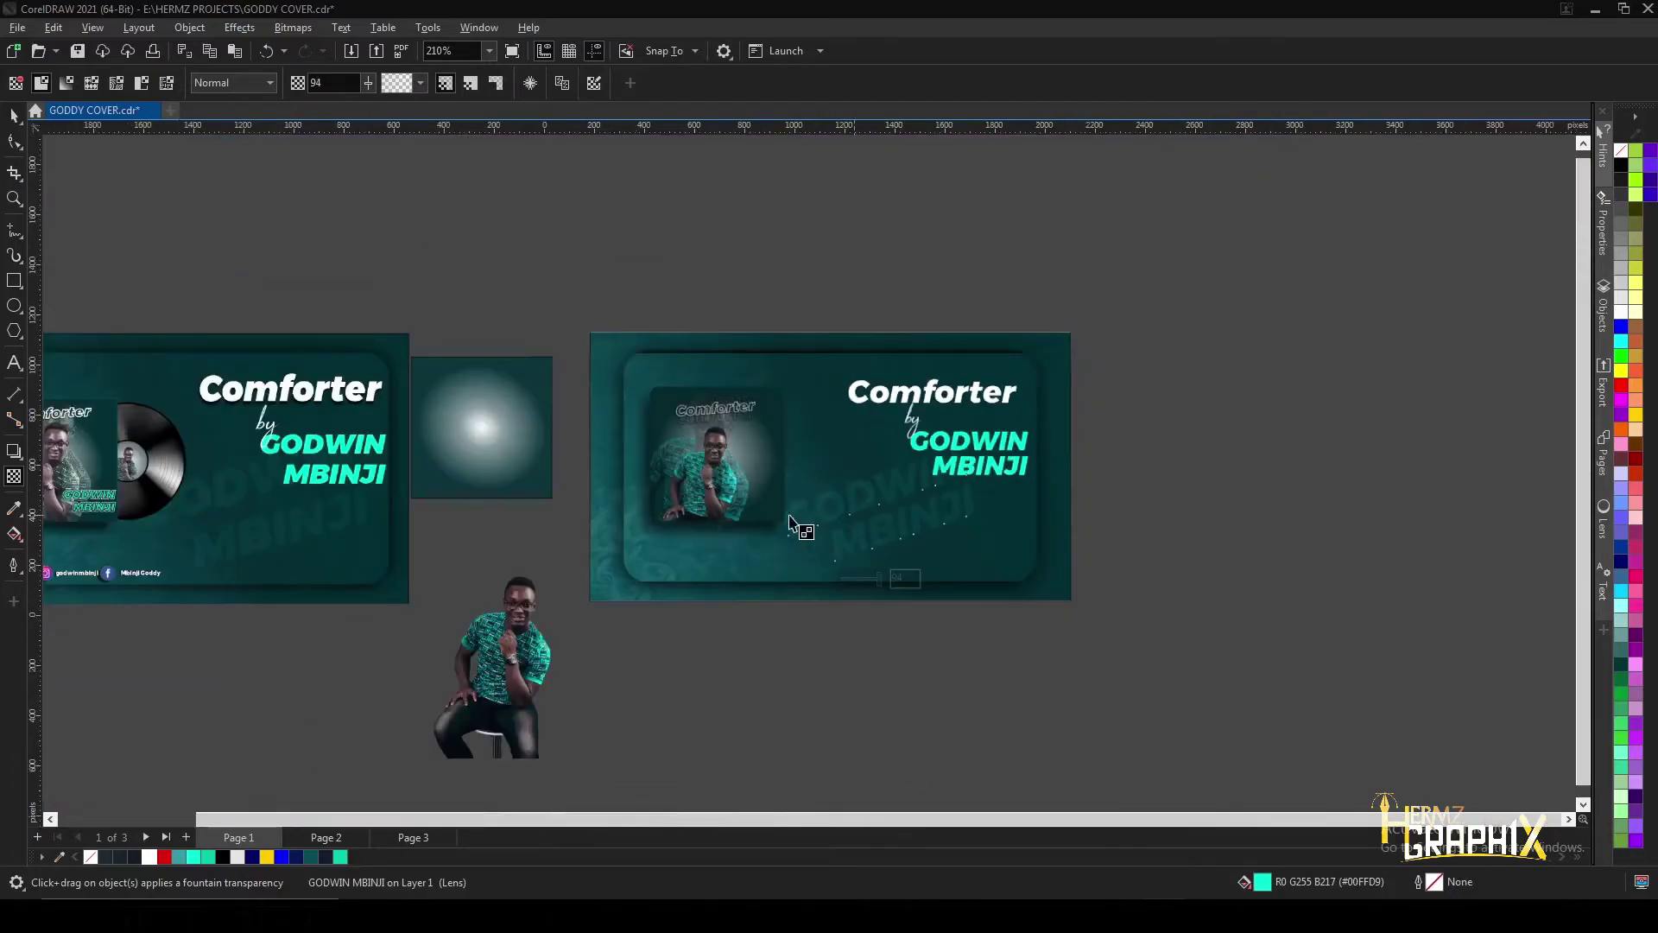
scroll(544, 544, up, 1)
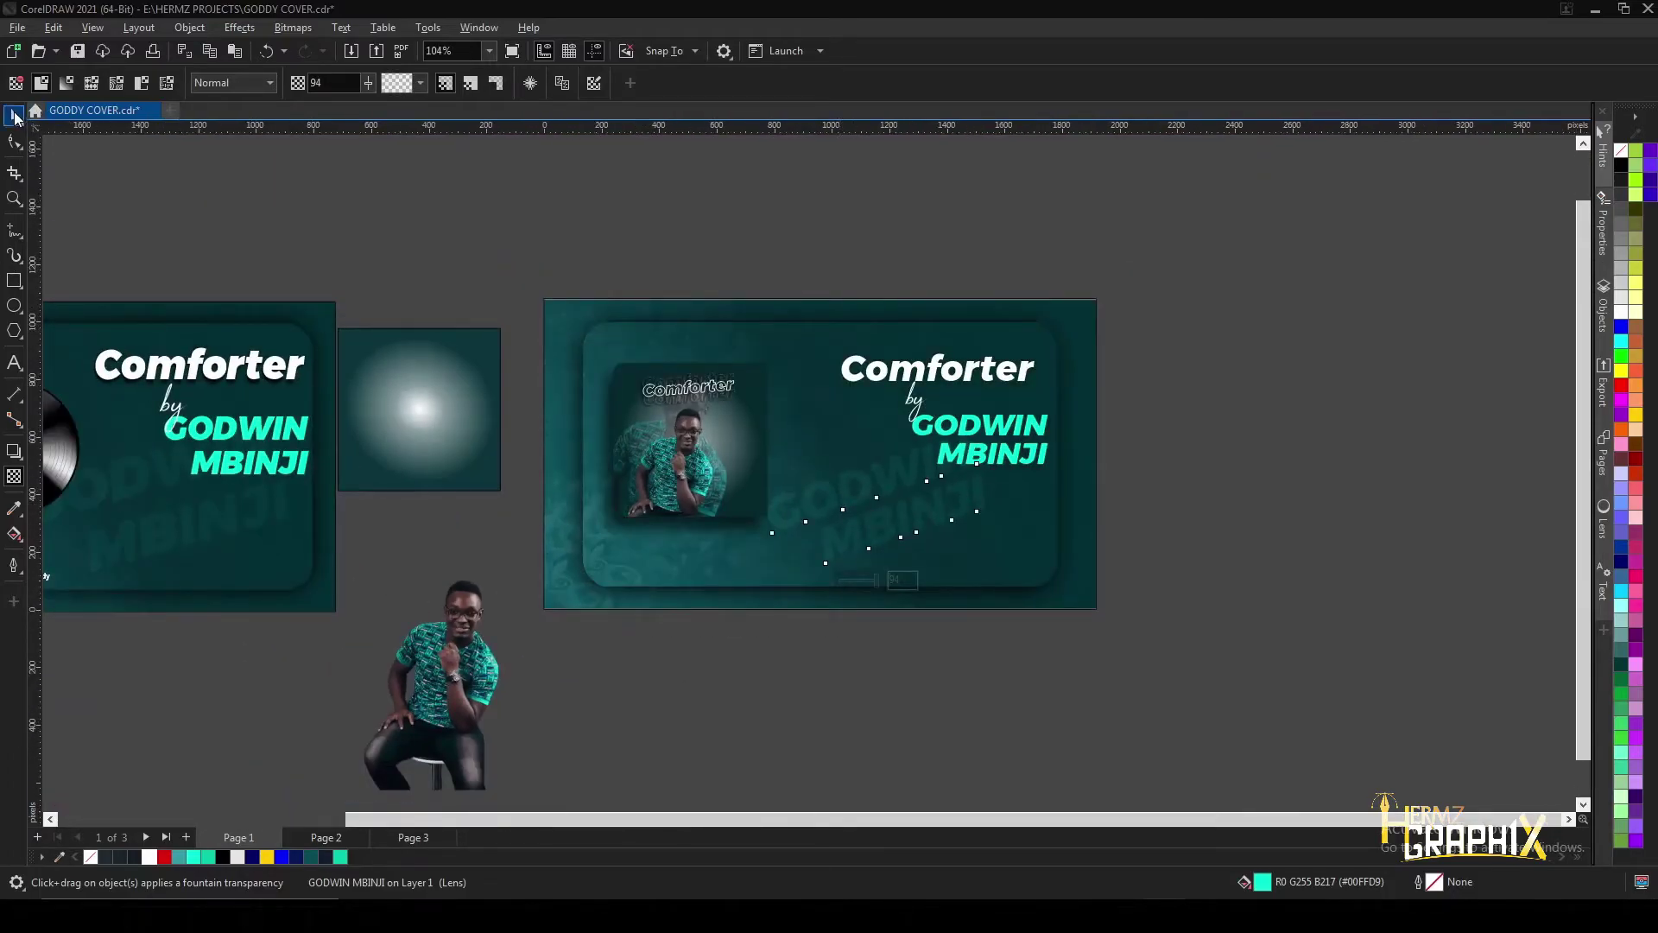
click(14, 117)
drag(993, 432, 1048, 400)
scroll(976, 539, down, 1)
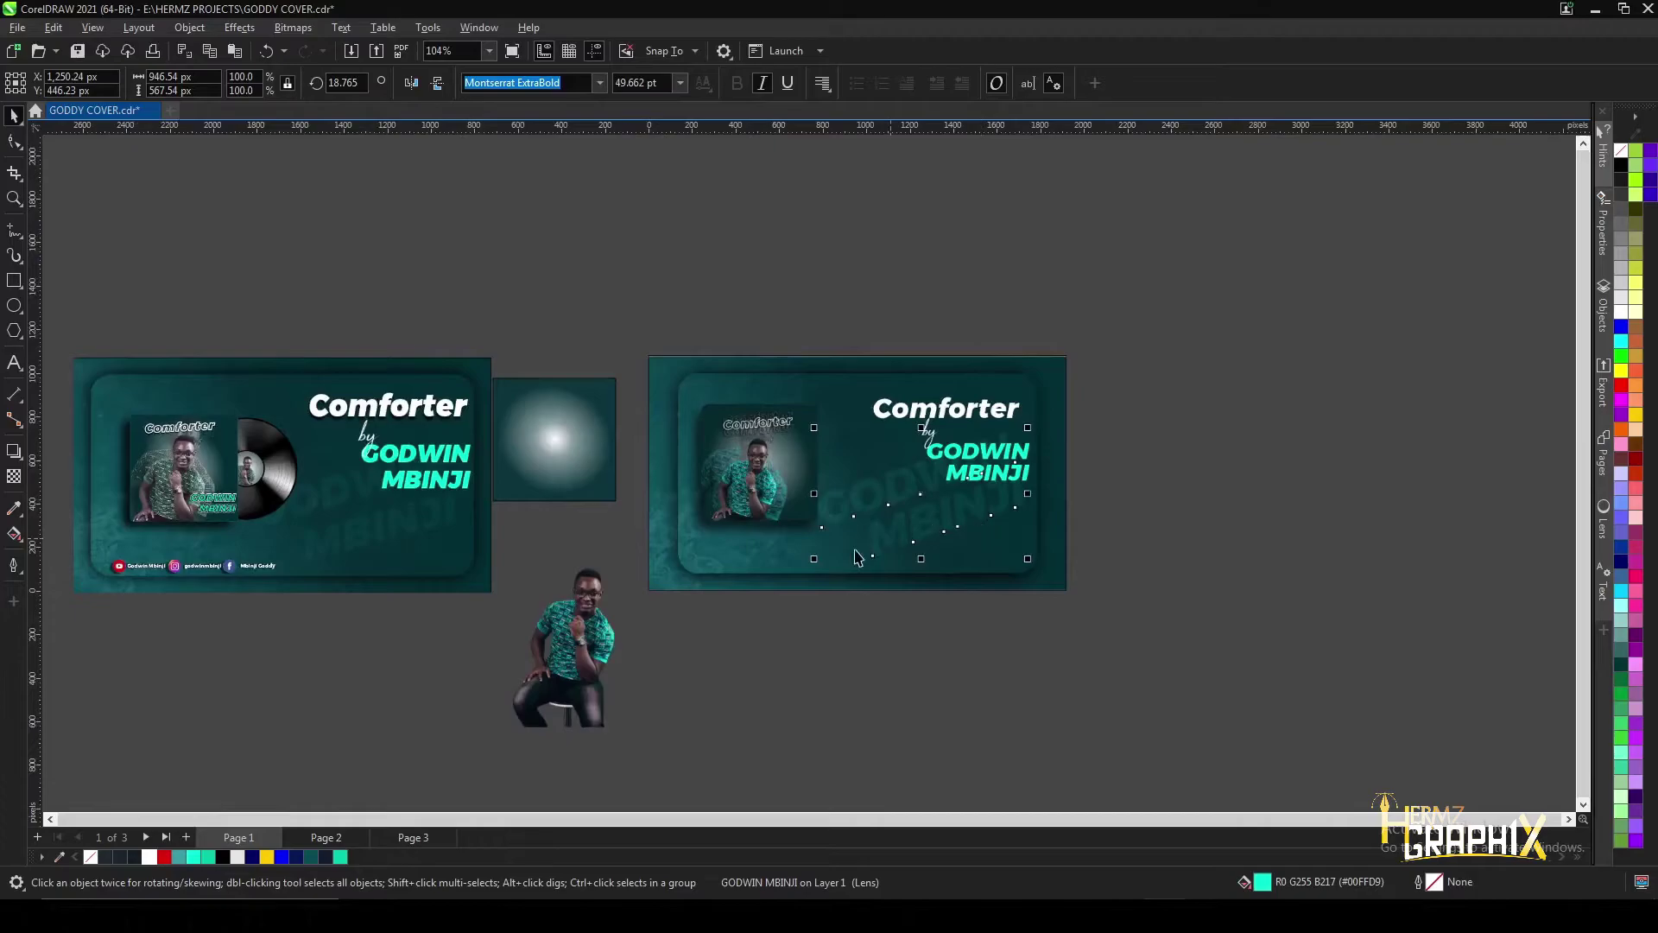
click(878, 319)
- Select the banner's background image
scroll(886, 494, up, 1)
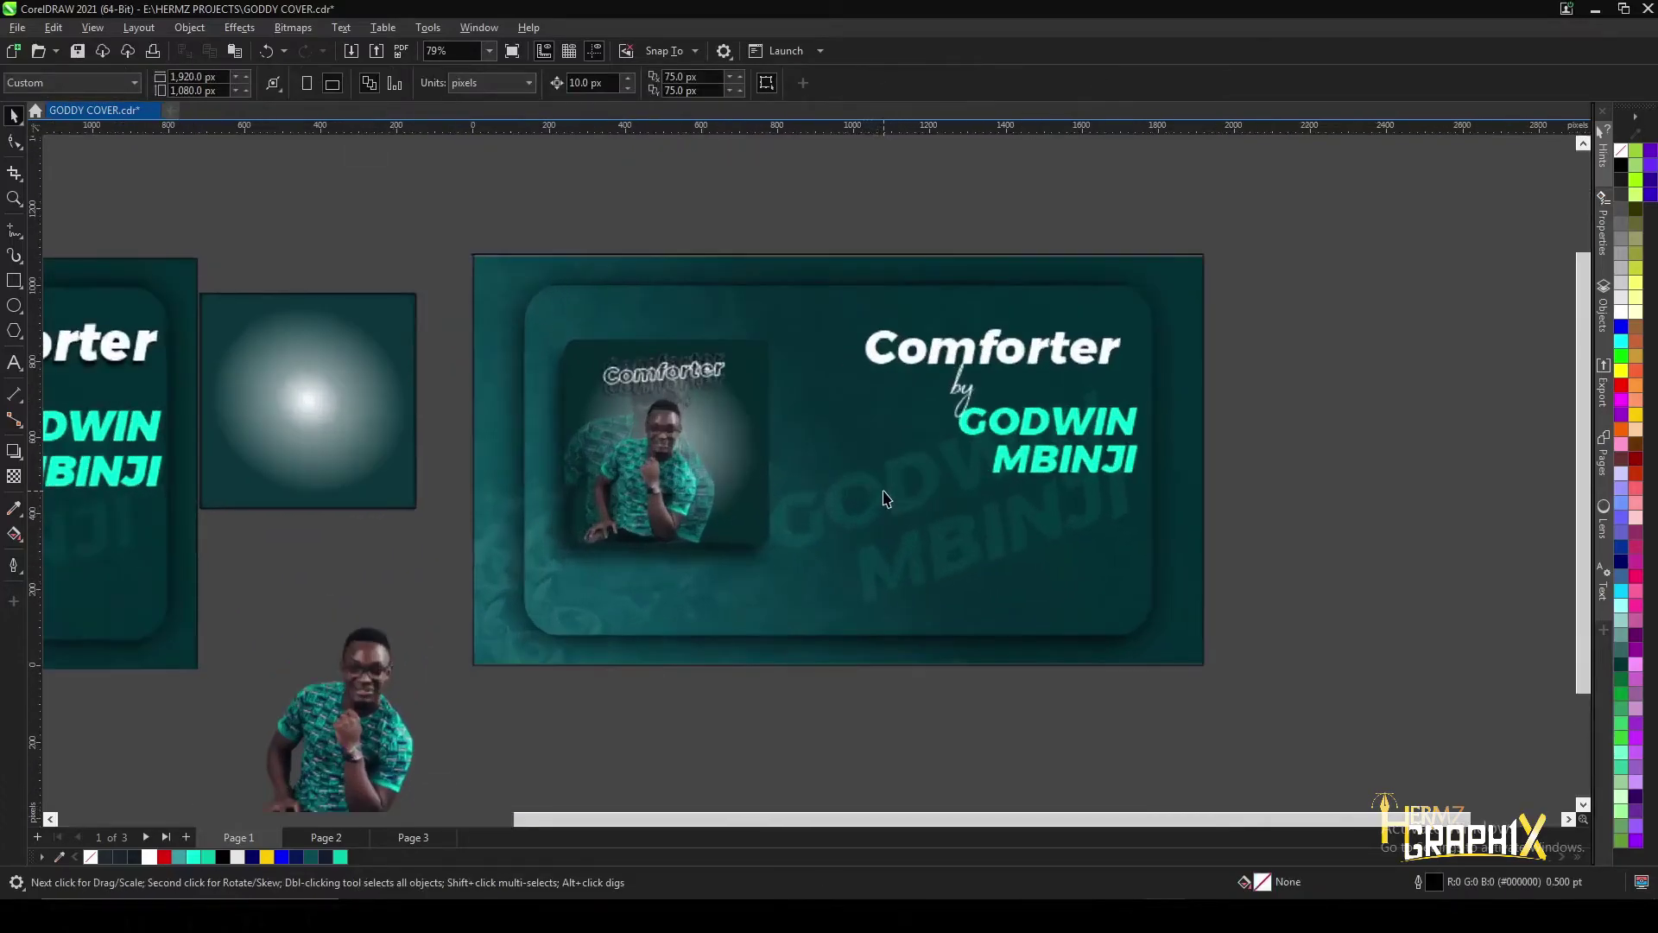
scroll(828, 477, up, 1)
scroll(487, 323, up, 1)
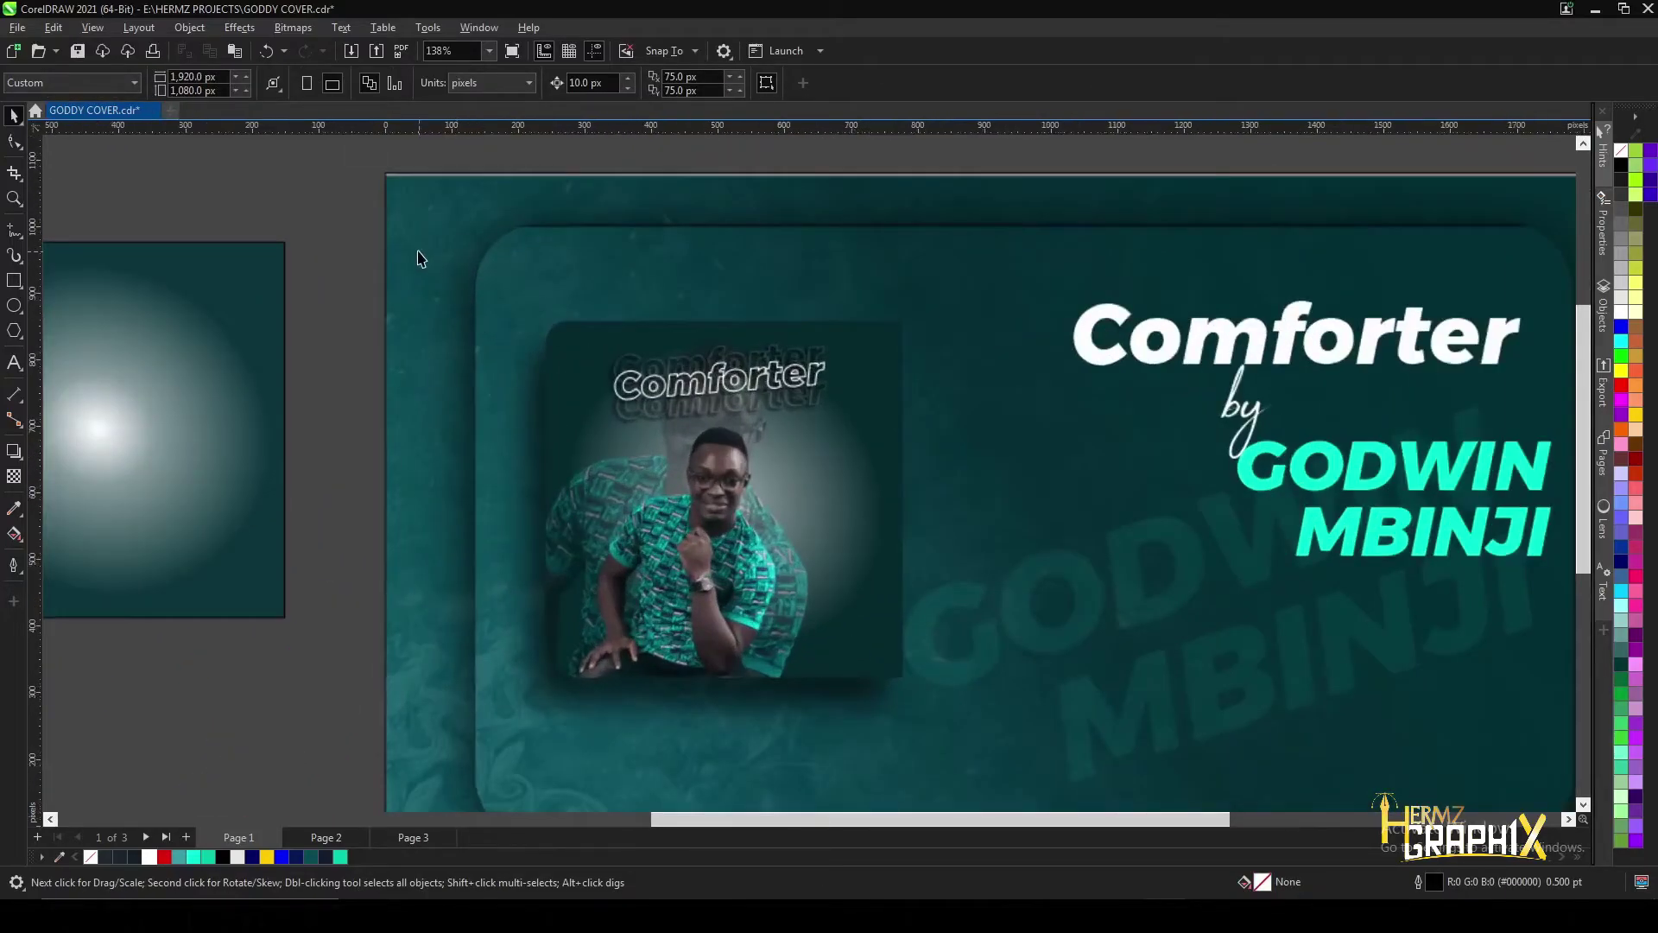
click(397, 250)
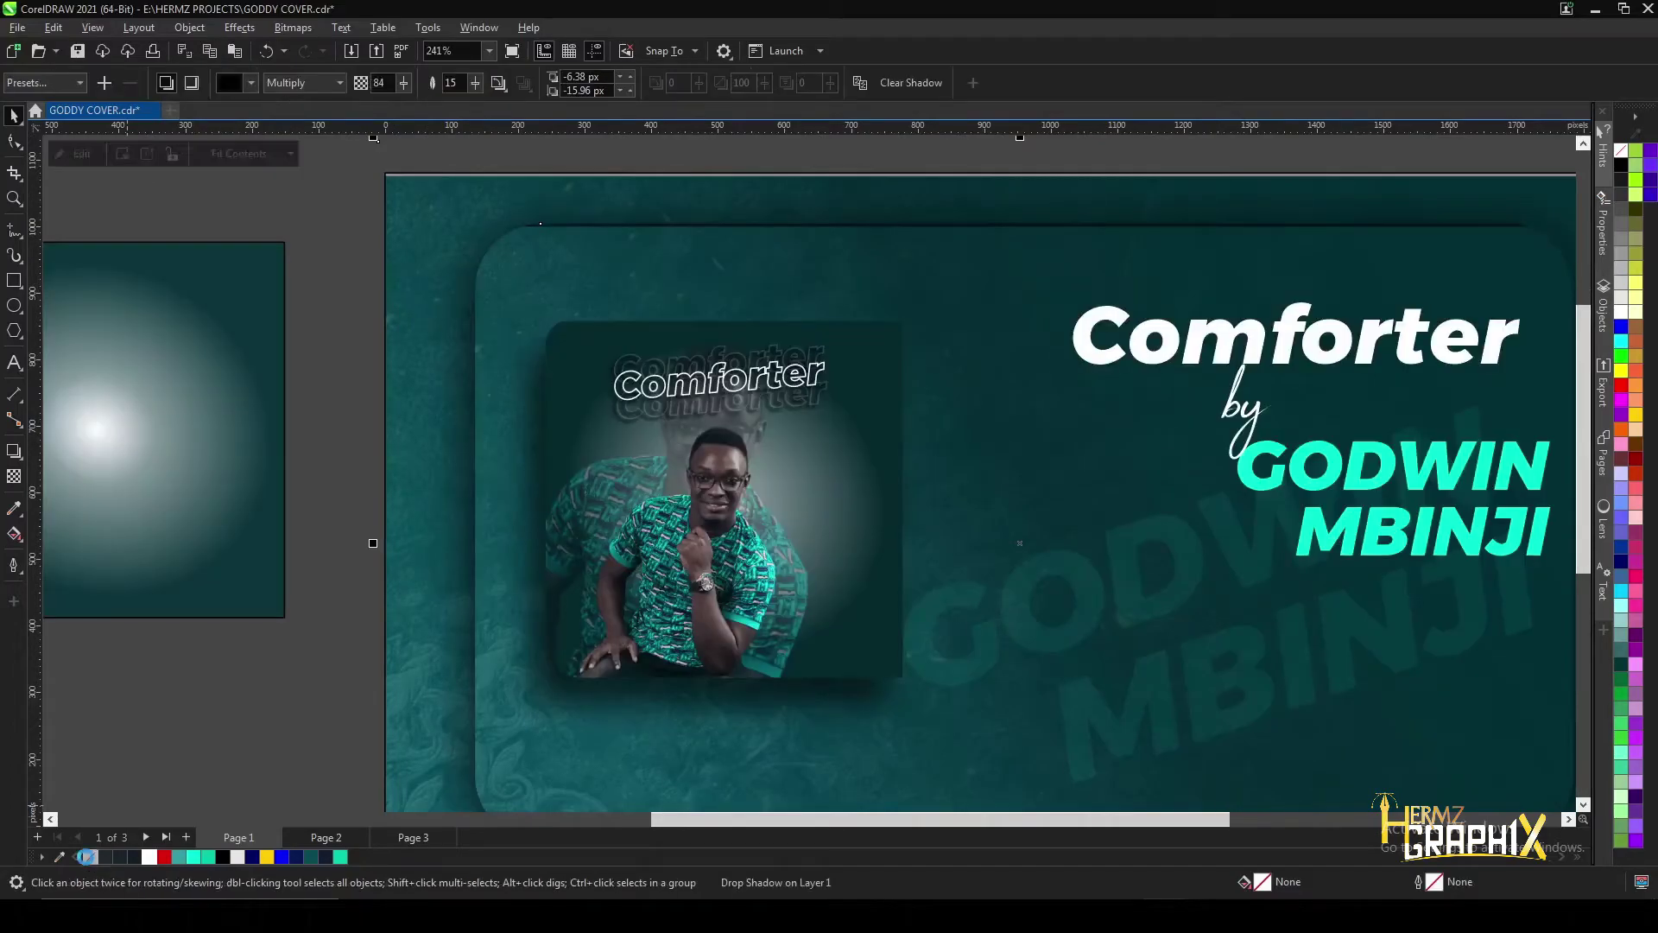
scroll(414, 398, down, 3)
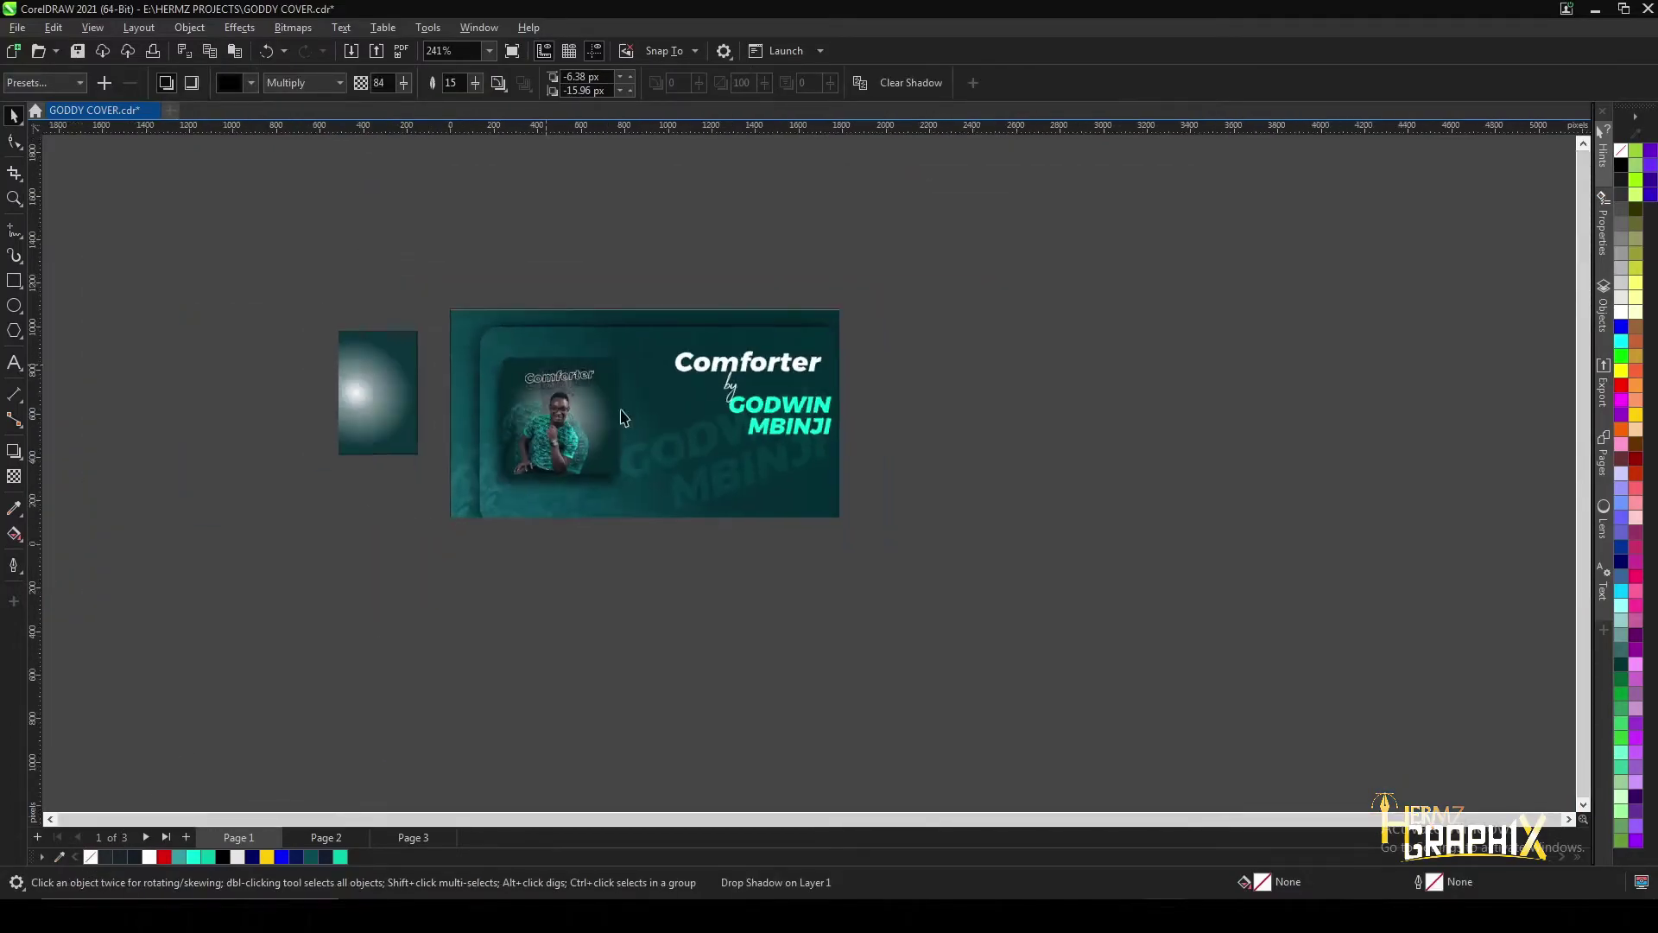
scroll(363, 477, up, 1)
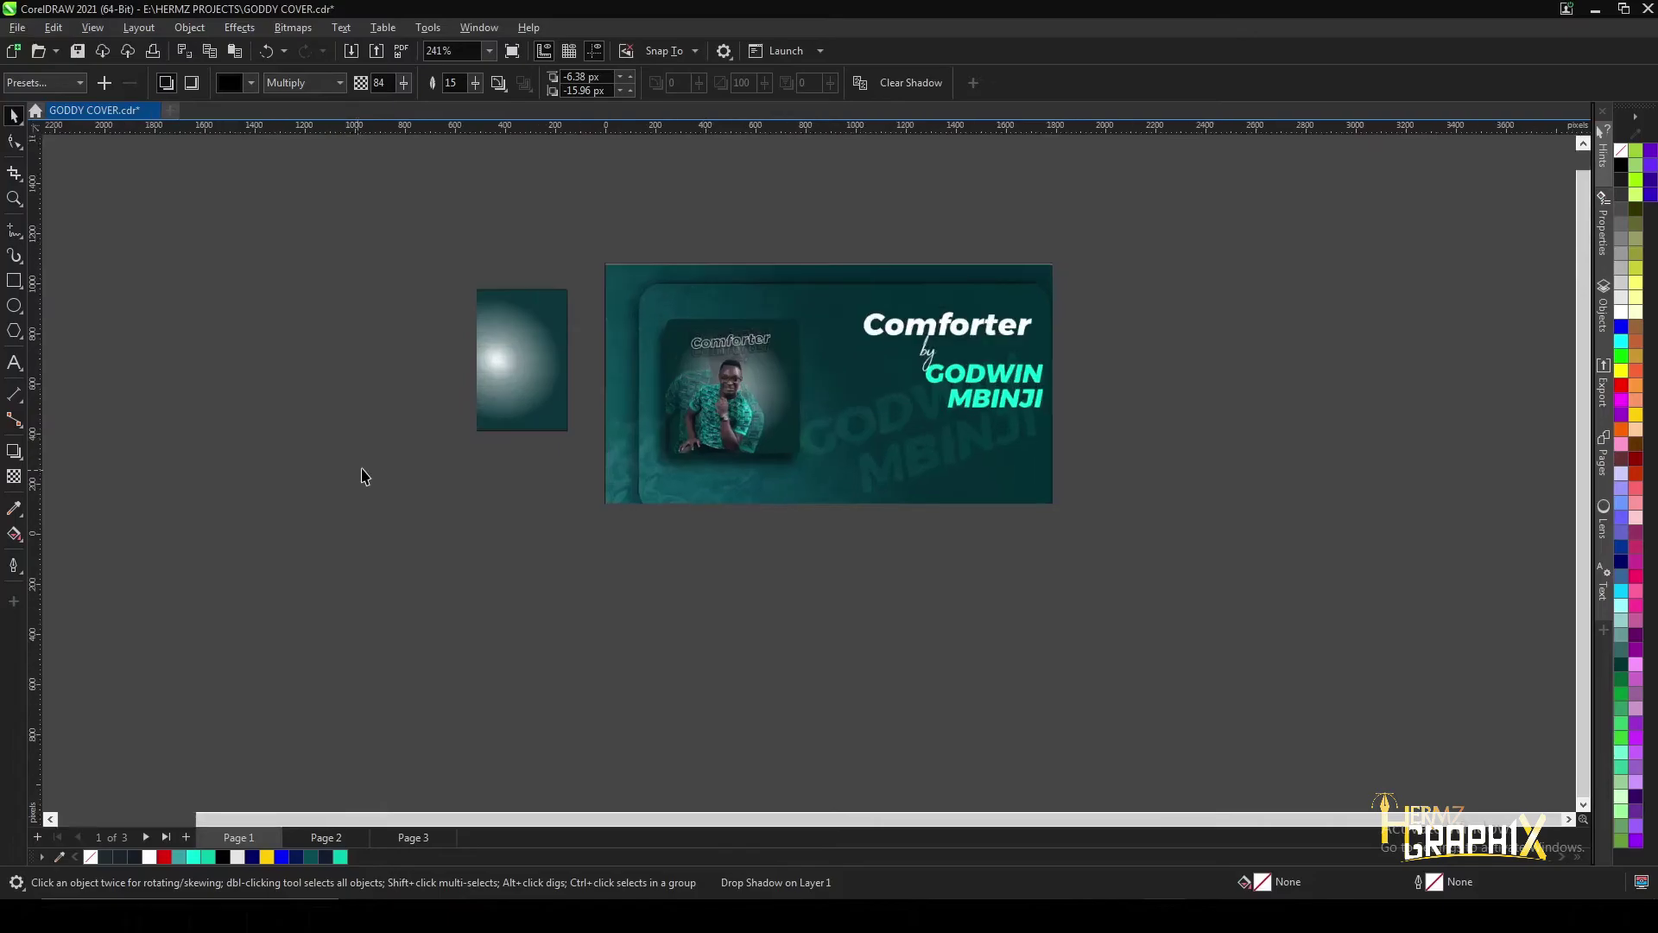
scroll(398, 486, down, 1)
scroll(139, 511, up, 4)
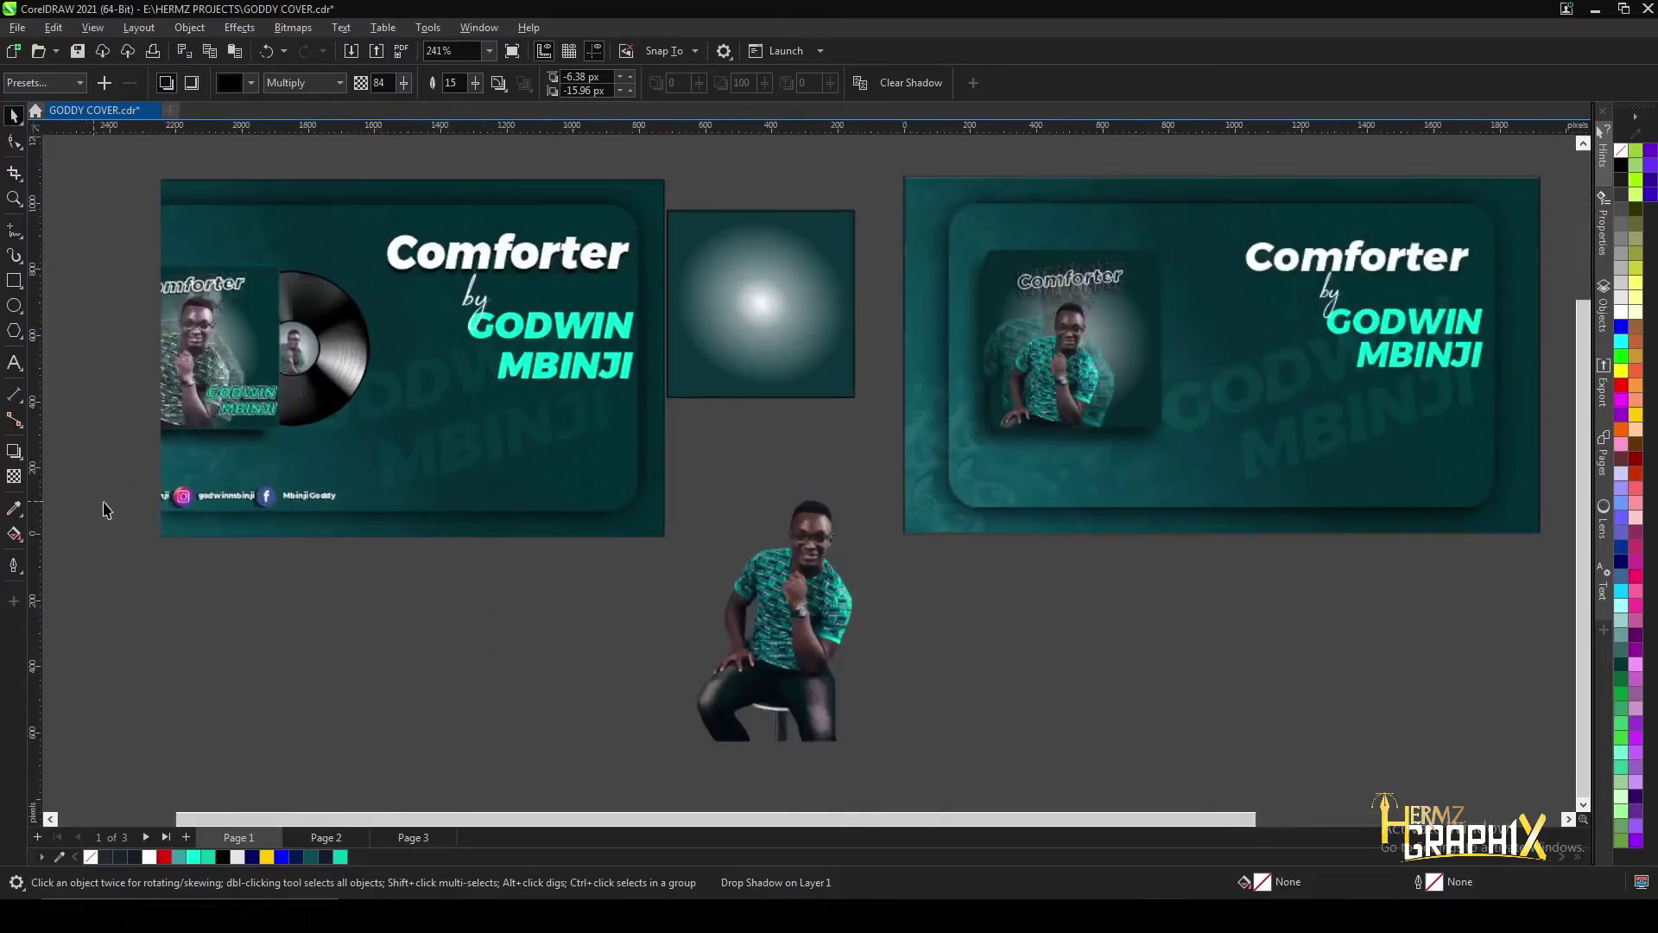
scroll(55, 502, up, 3)
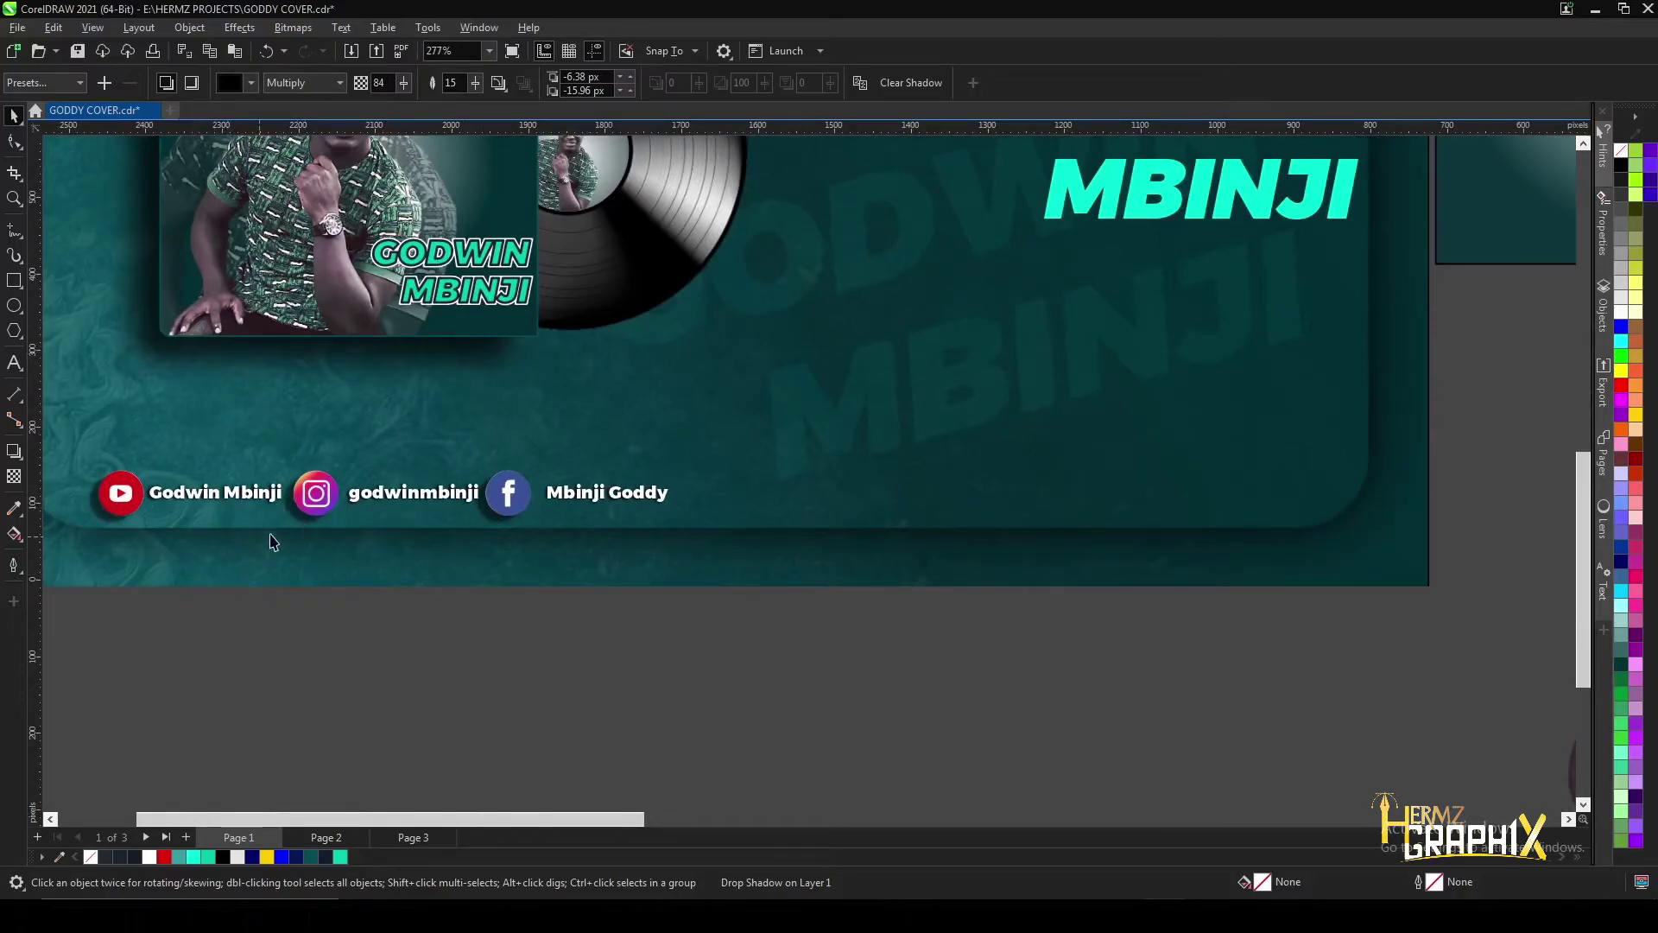
- Add three text lines with F8: the artist's name, the social handle and the page name
scroll(294, 561, up, 1)
key(F8)
key(F8)
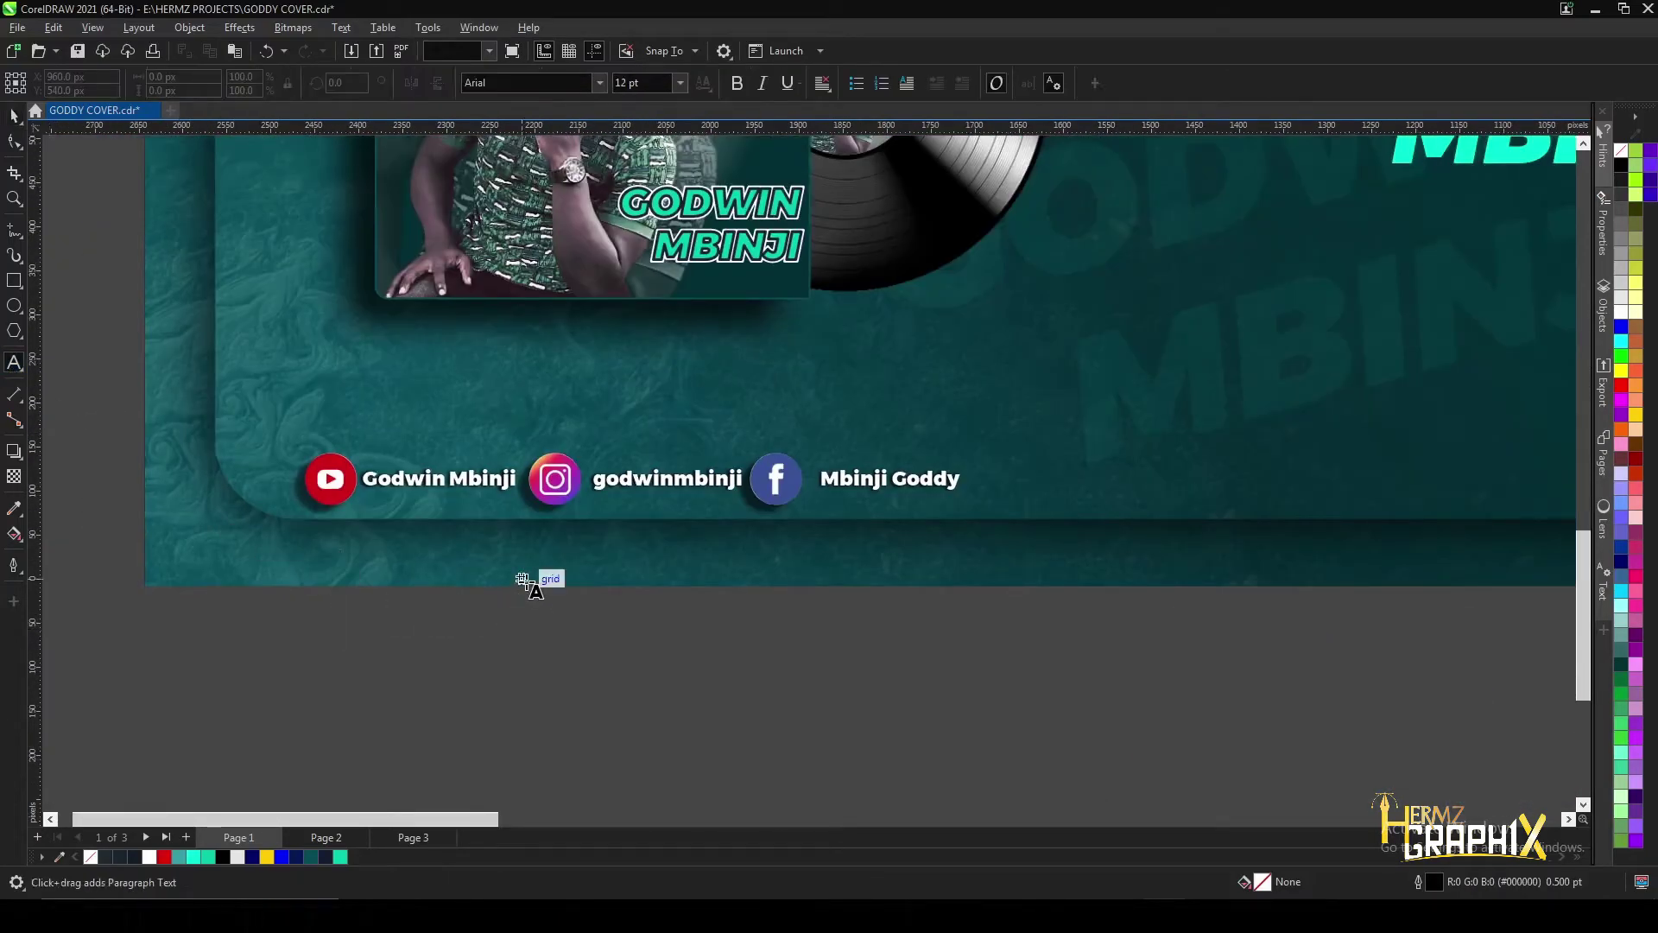
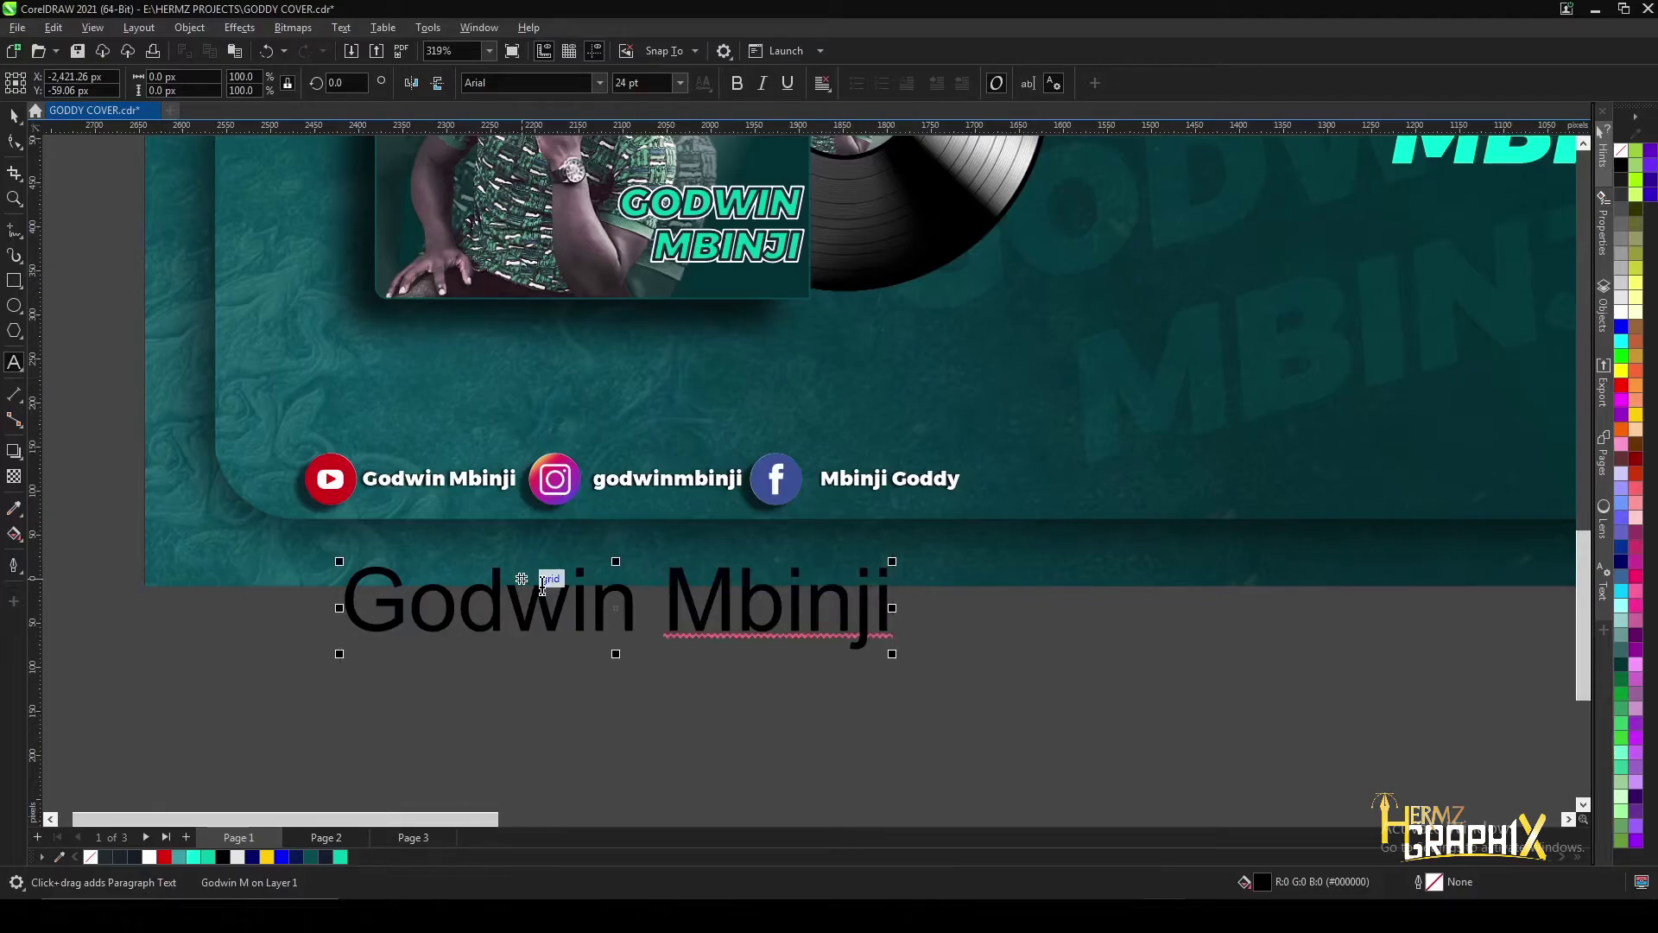
key(Return)
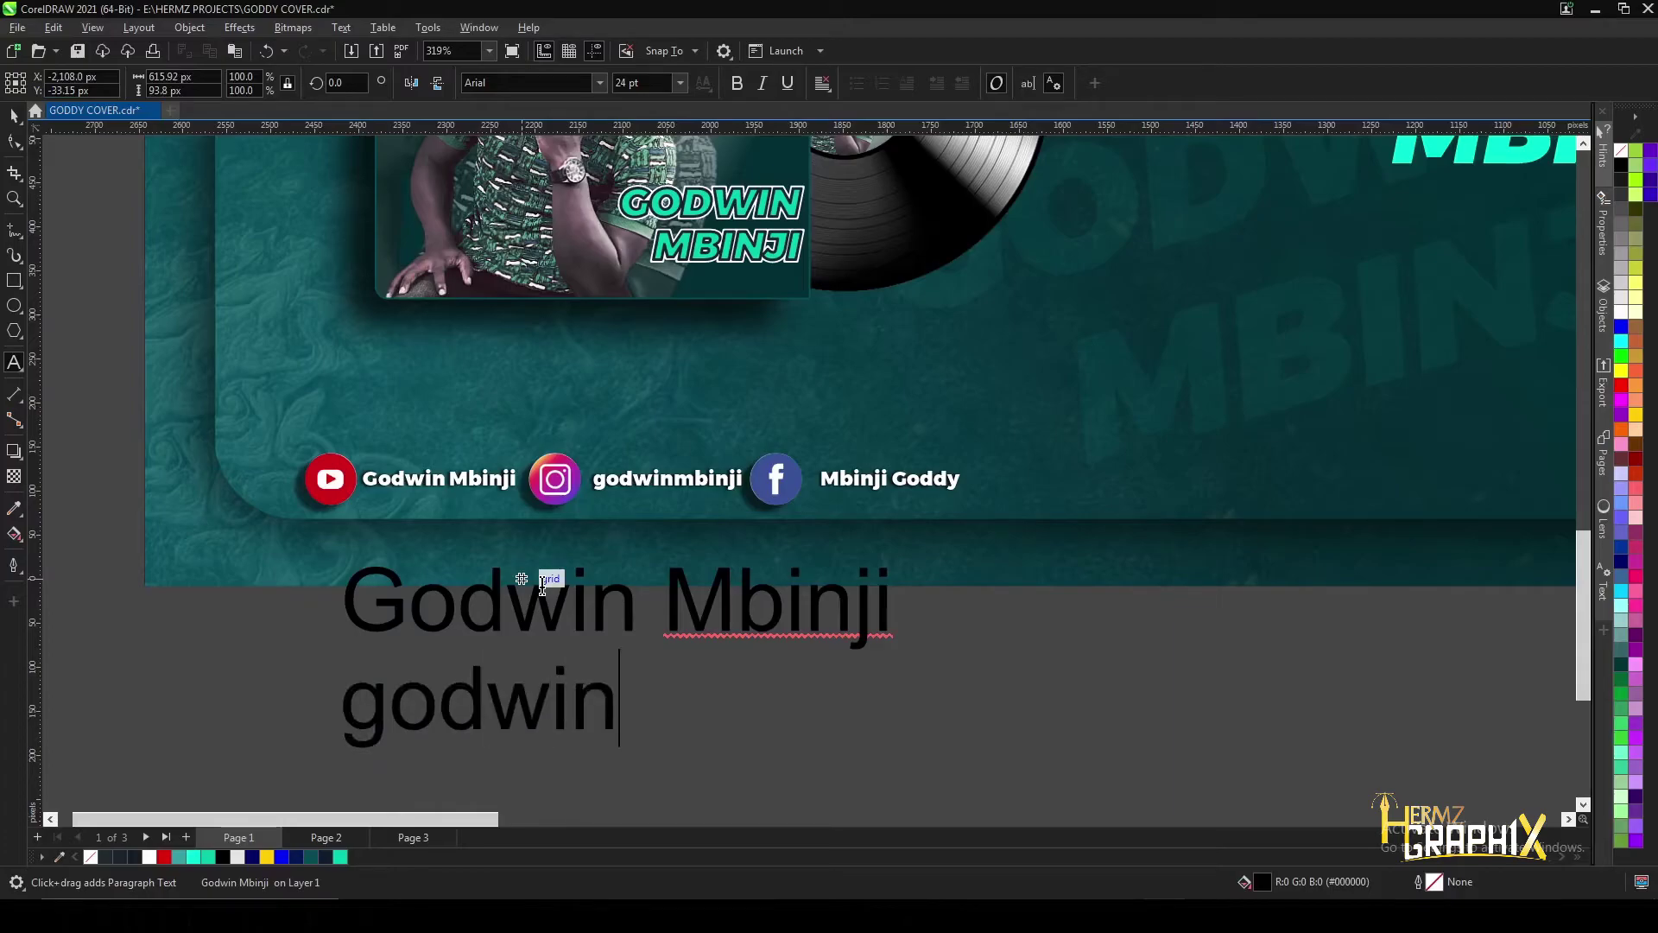
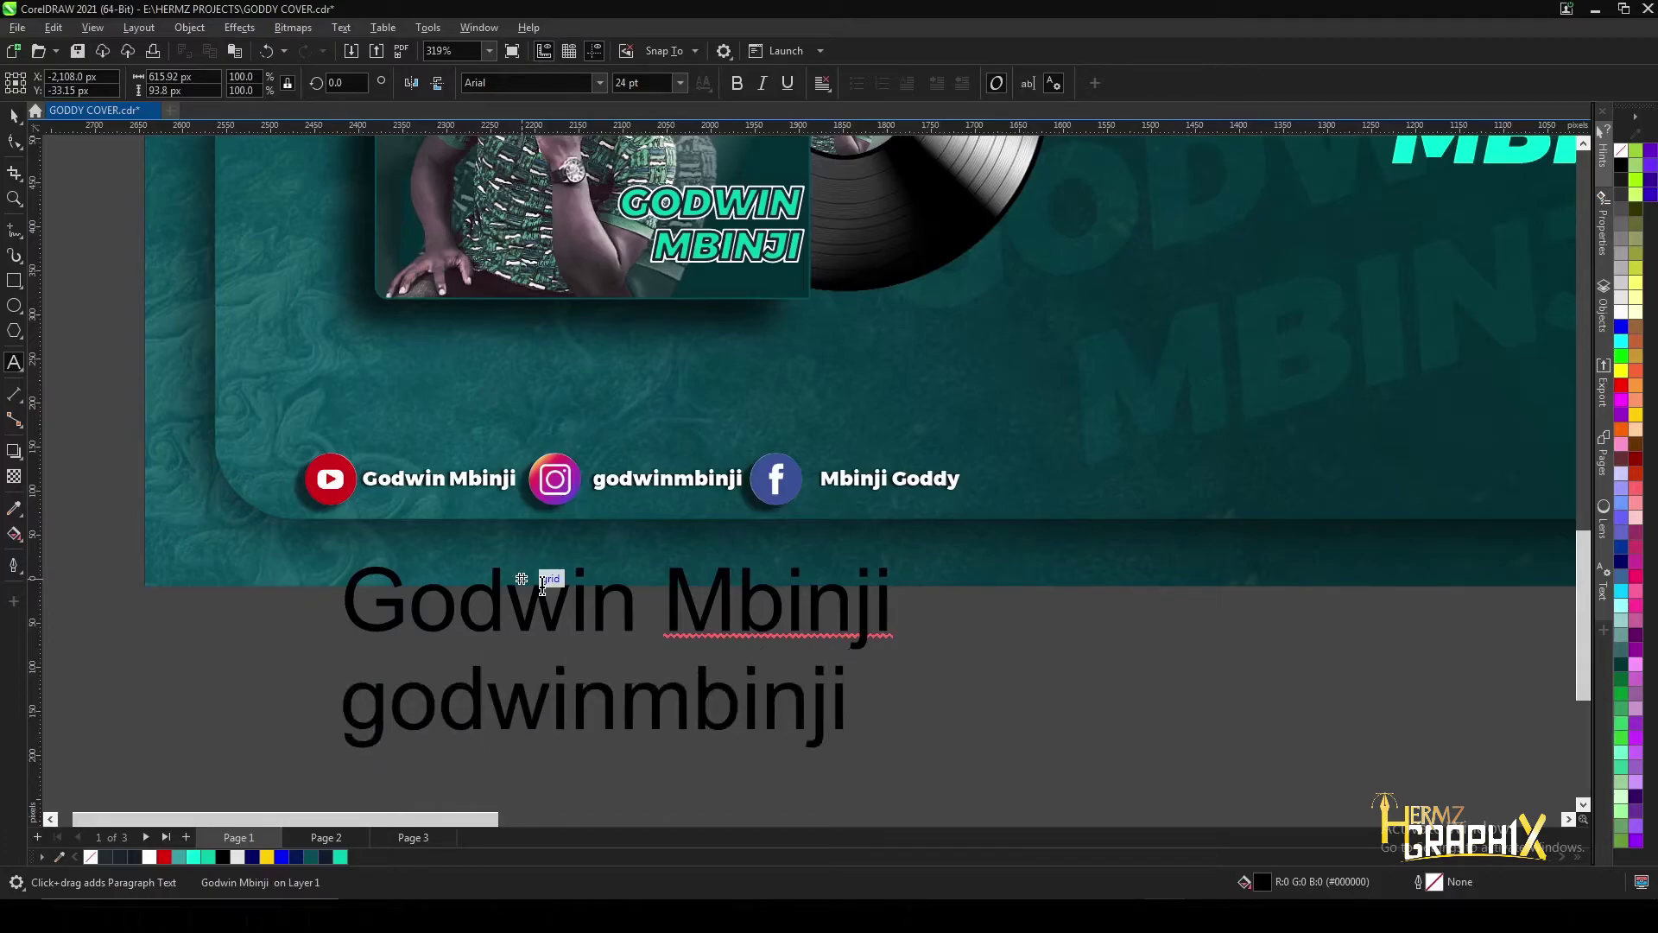
scroll(521, 577, down, 1)
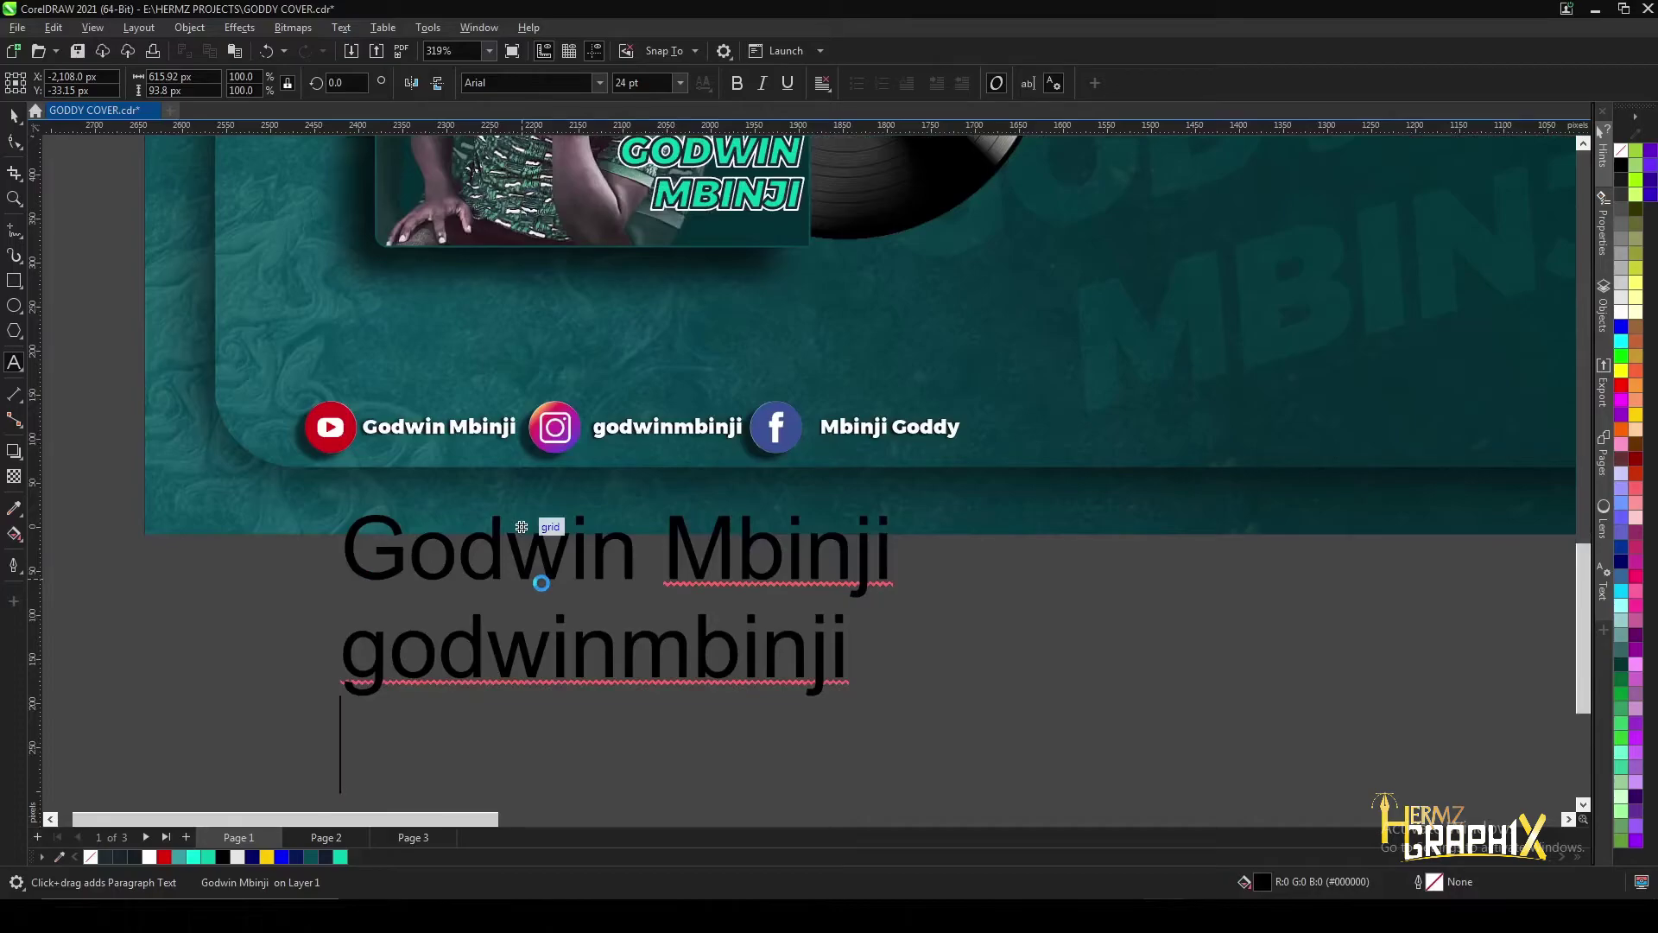
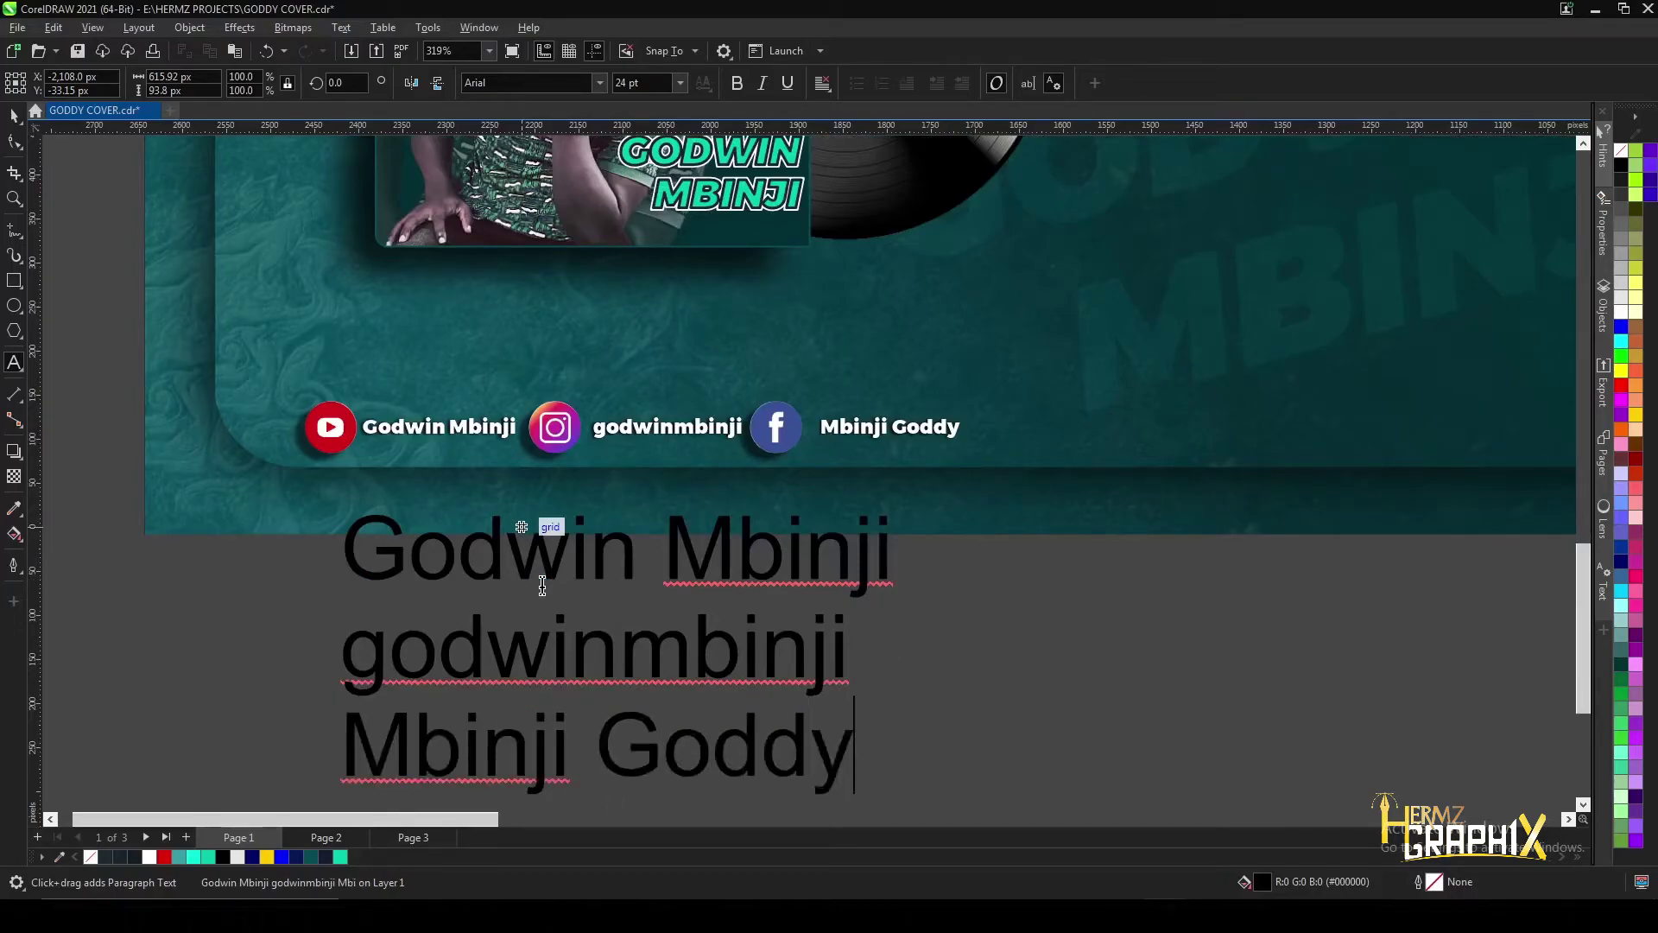
key(ctrl+space)
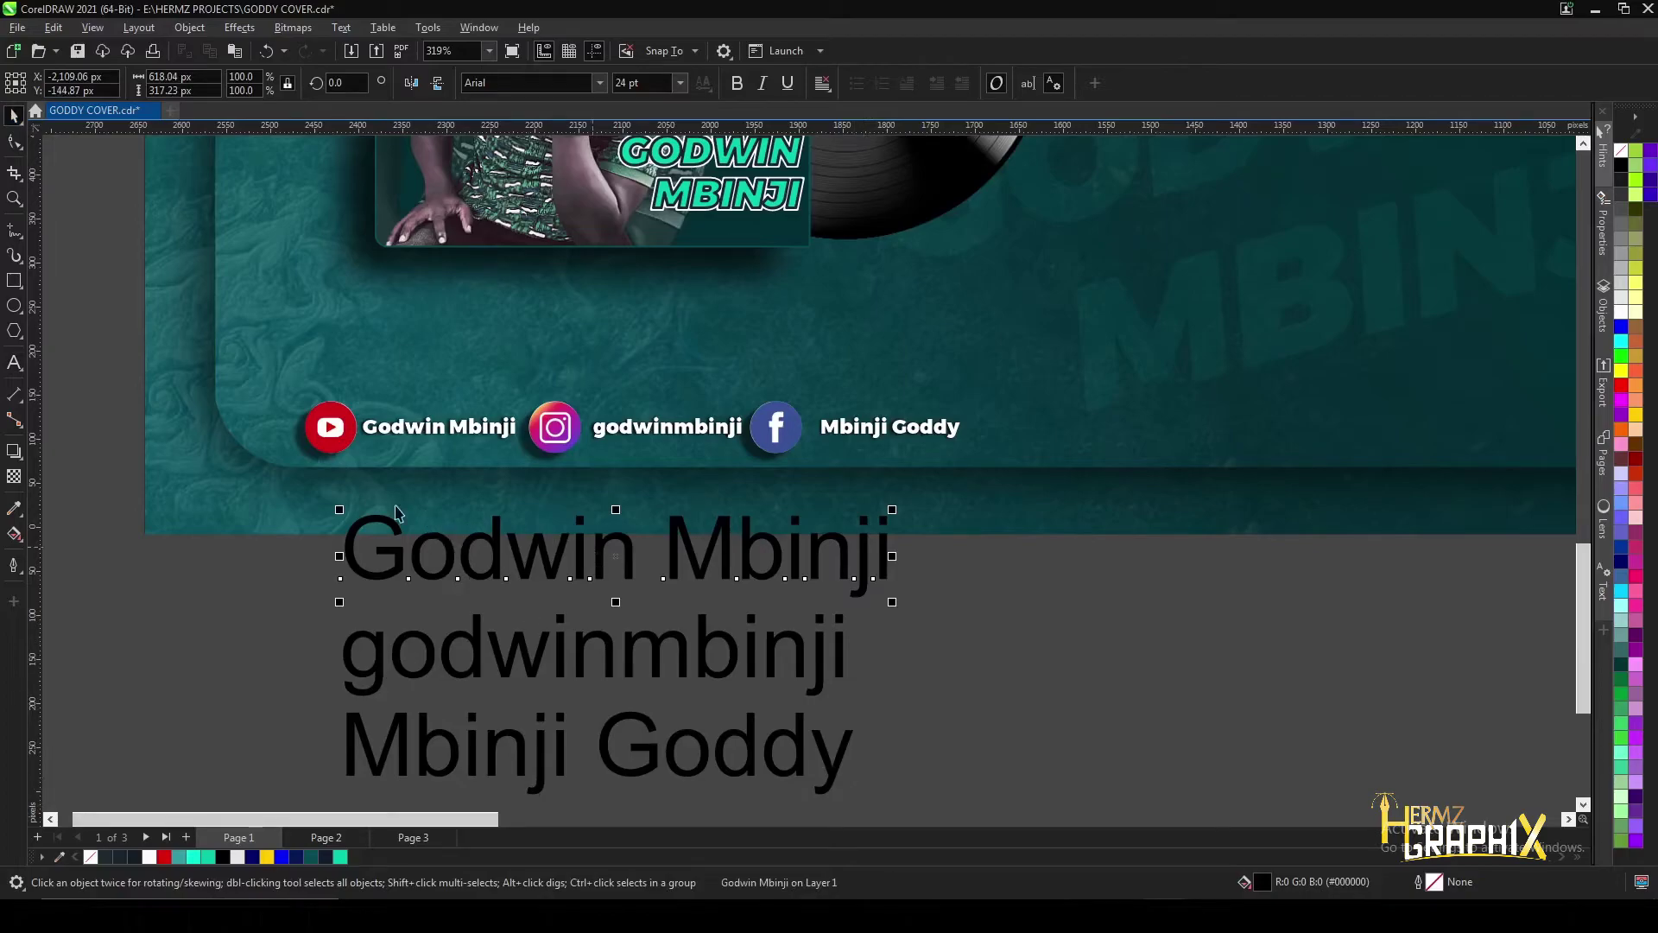
- Make the three lines Montserrat ExtraBold, scaled to about 41%, in white
drag(127, 497, 992, 761)
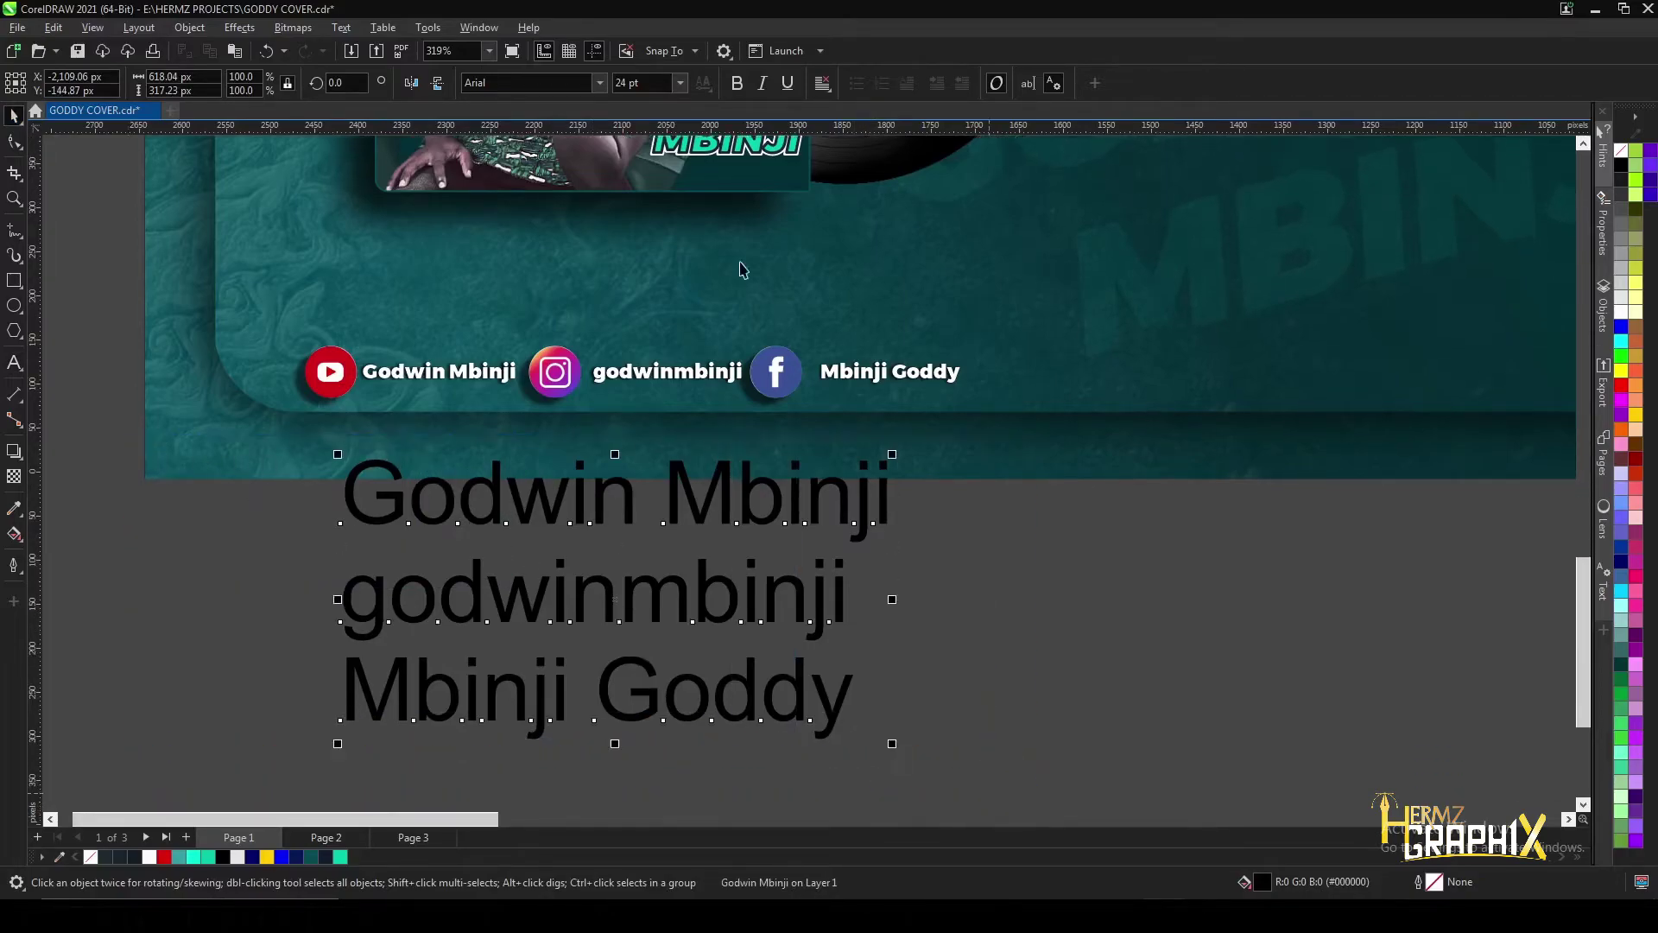
click(599, 83)
click(596, 176)
drag(1002, 447, 614, 617)
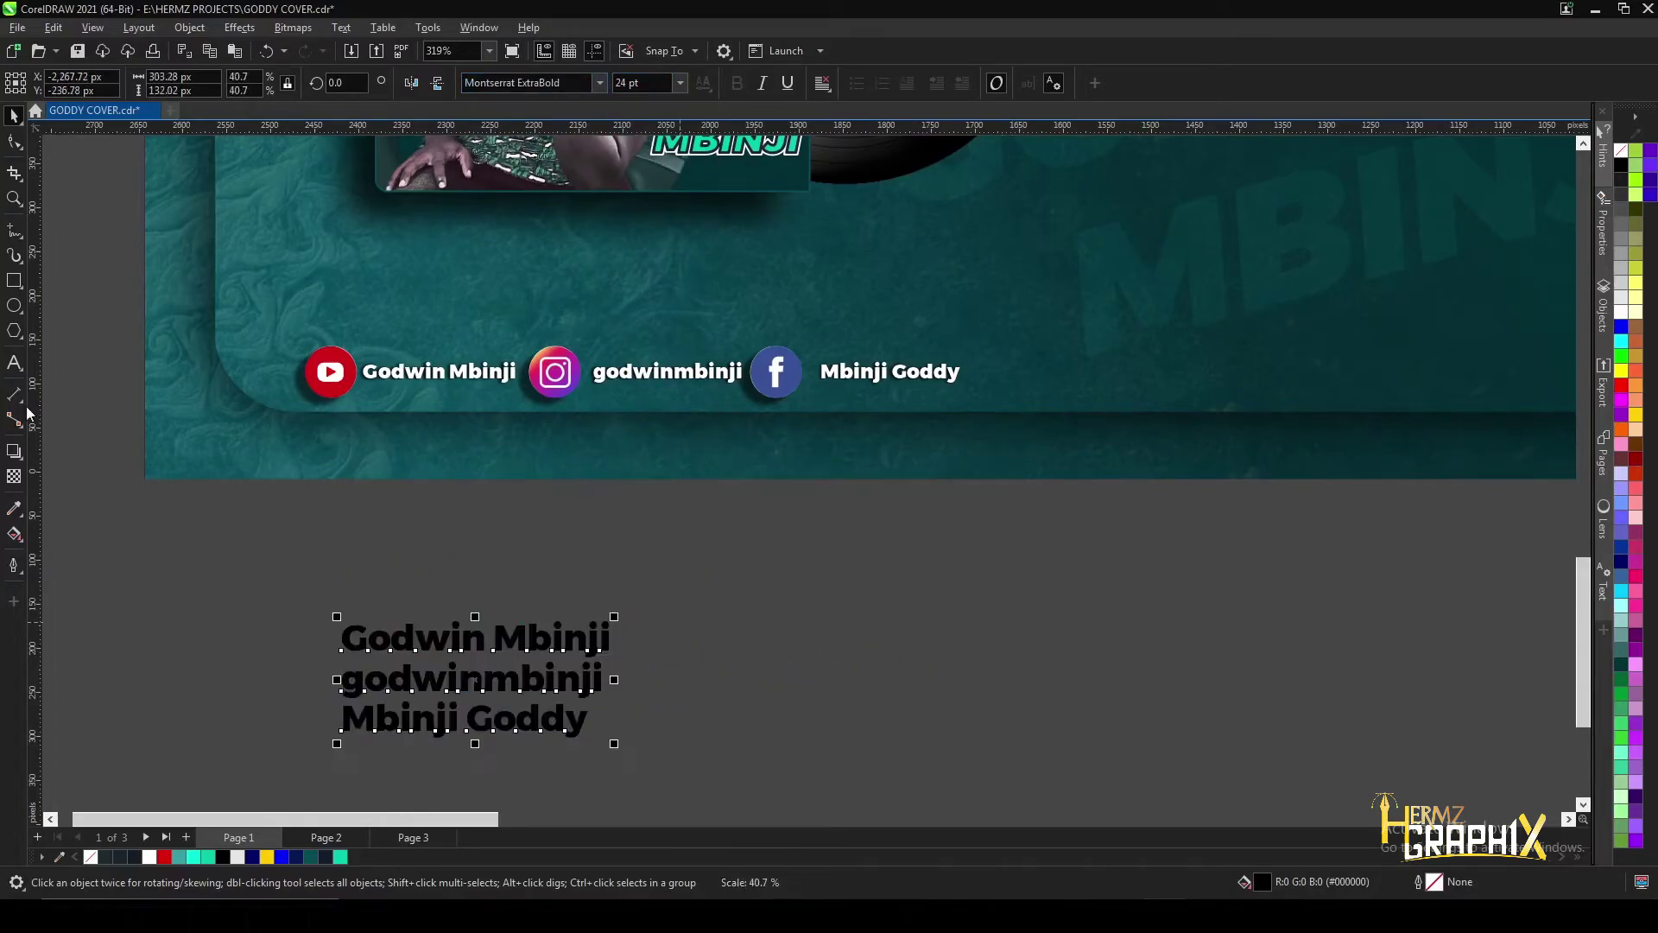
click(147, 859)
- Arrange the handle and page-name lines beside the name line in one horizontal row
drag(235, 644, 650, 702)
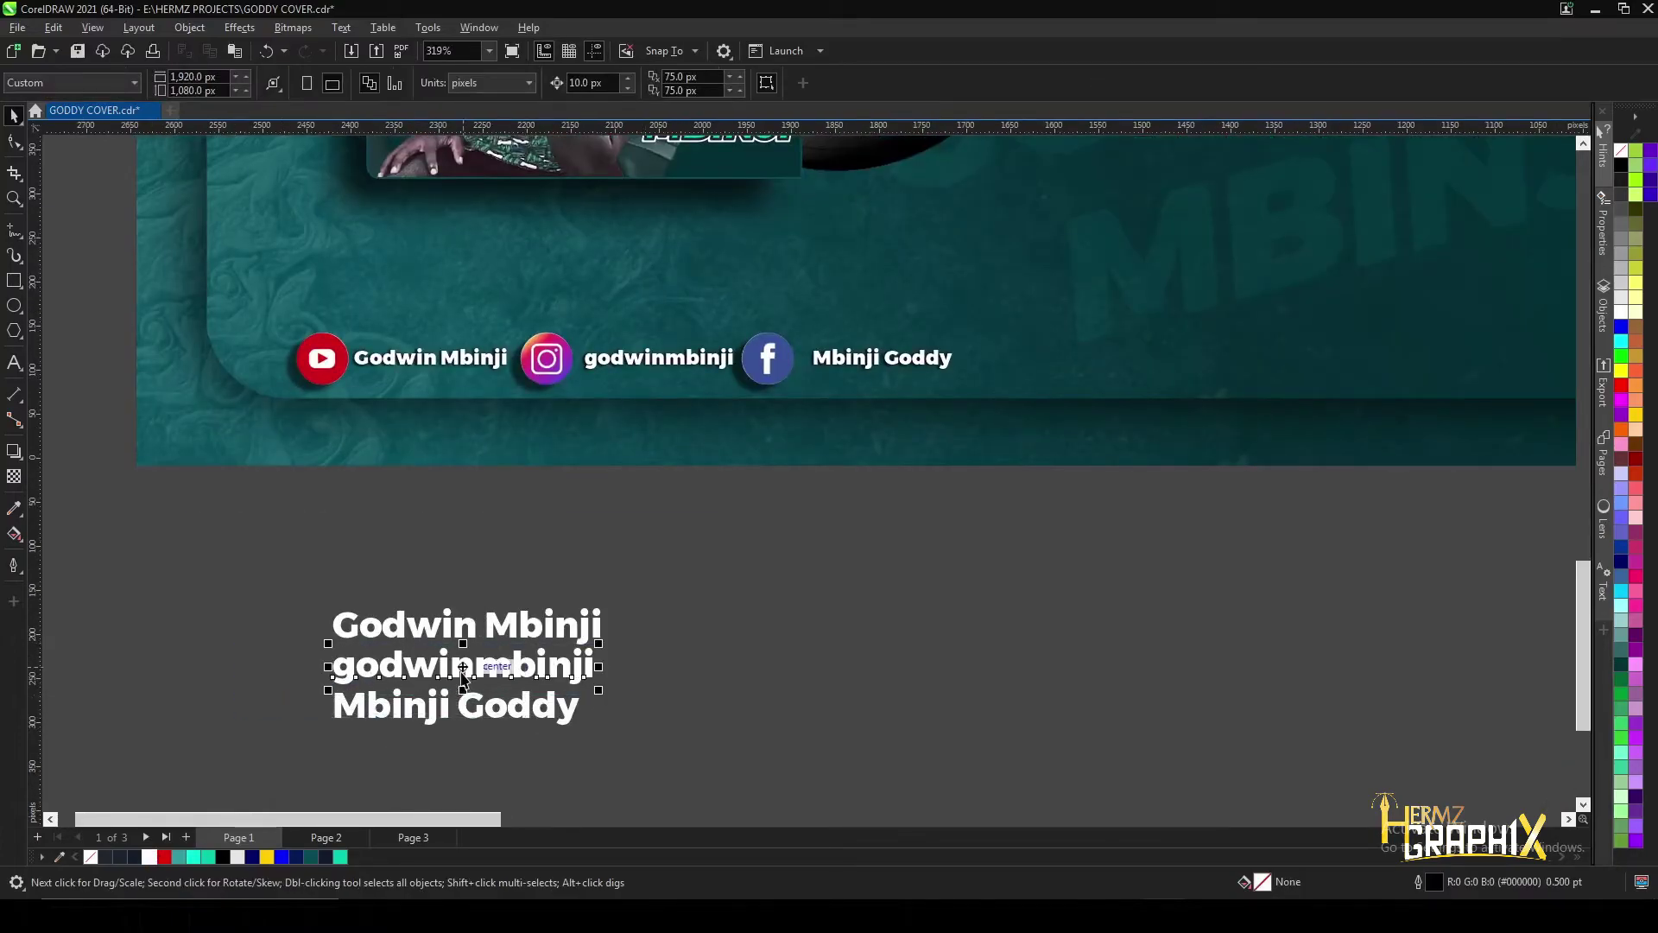
key(Right)
key(Right)
key(Right)
key(Right)
key(Right)
drag(492, 672, 834, 630)
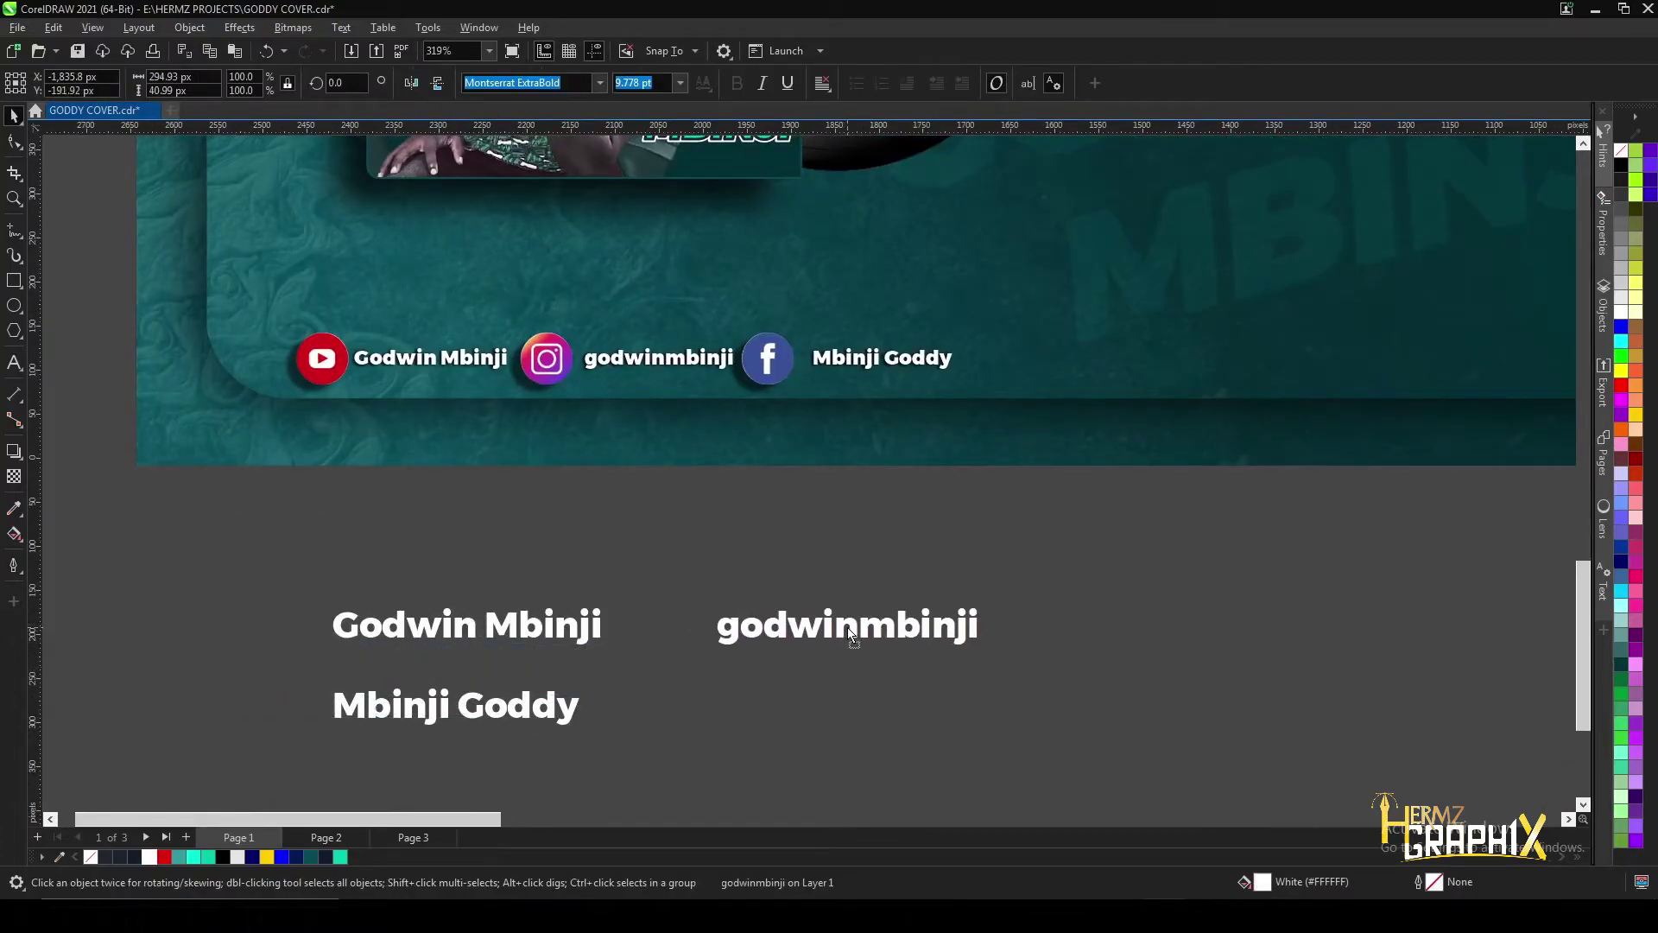
click(464, 715)
drag(464, 716, 1503, 702)
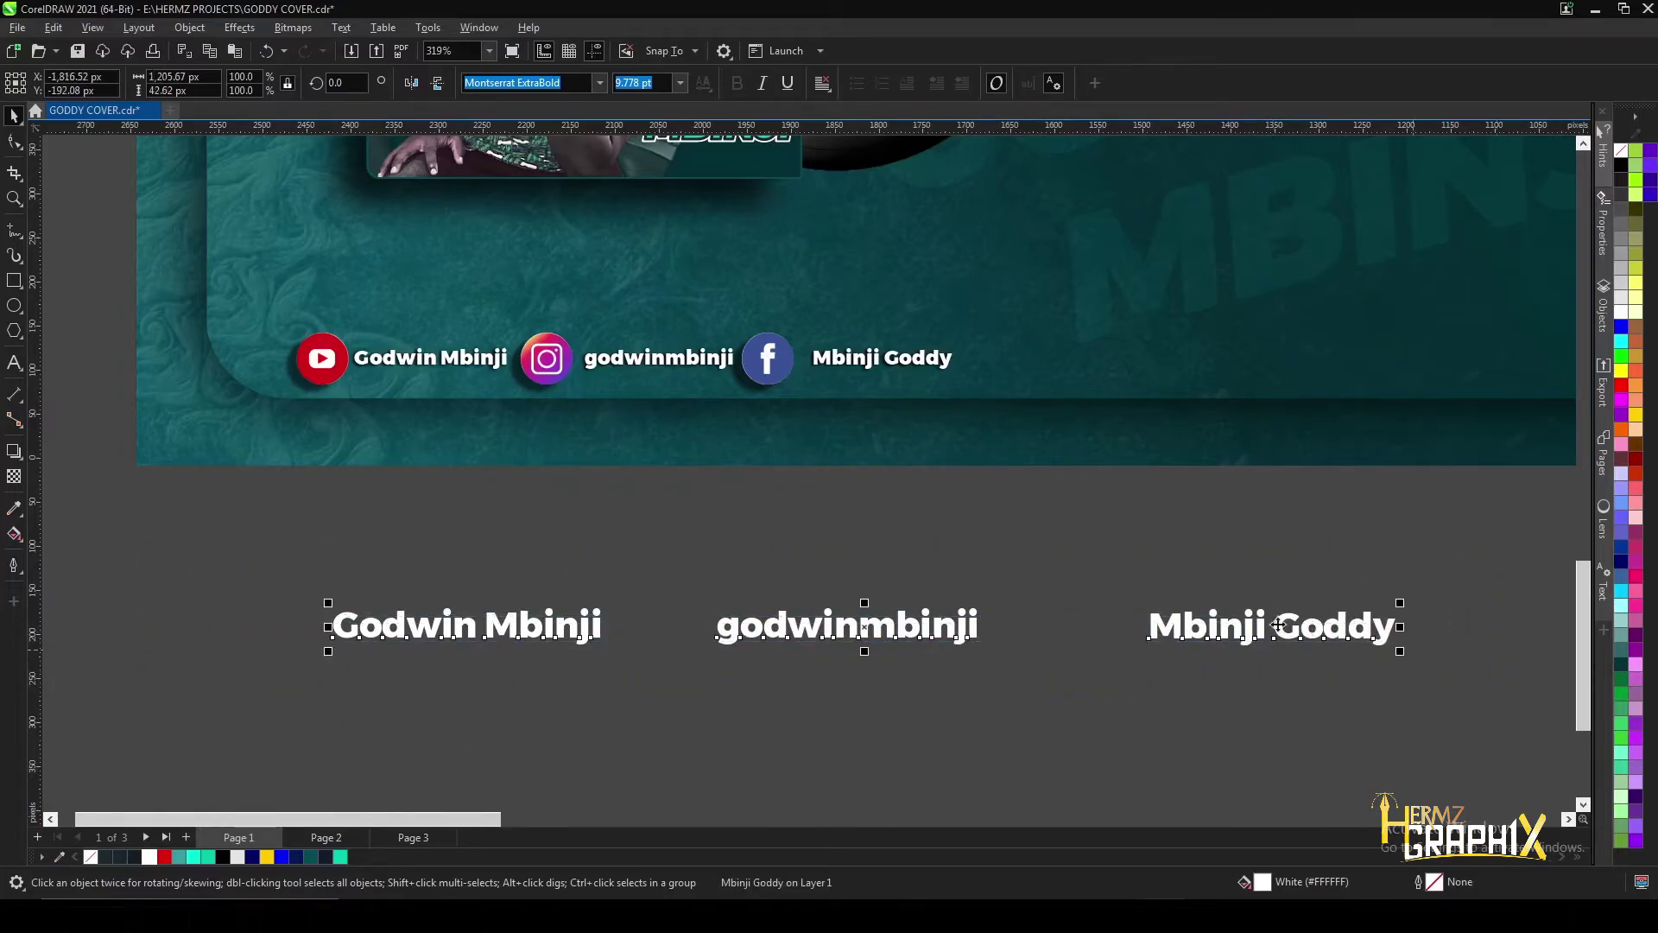
drag(182, 562, 1503, 671)
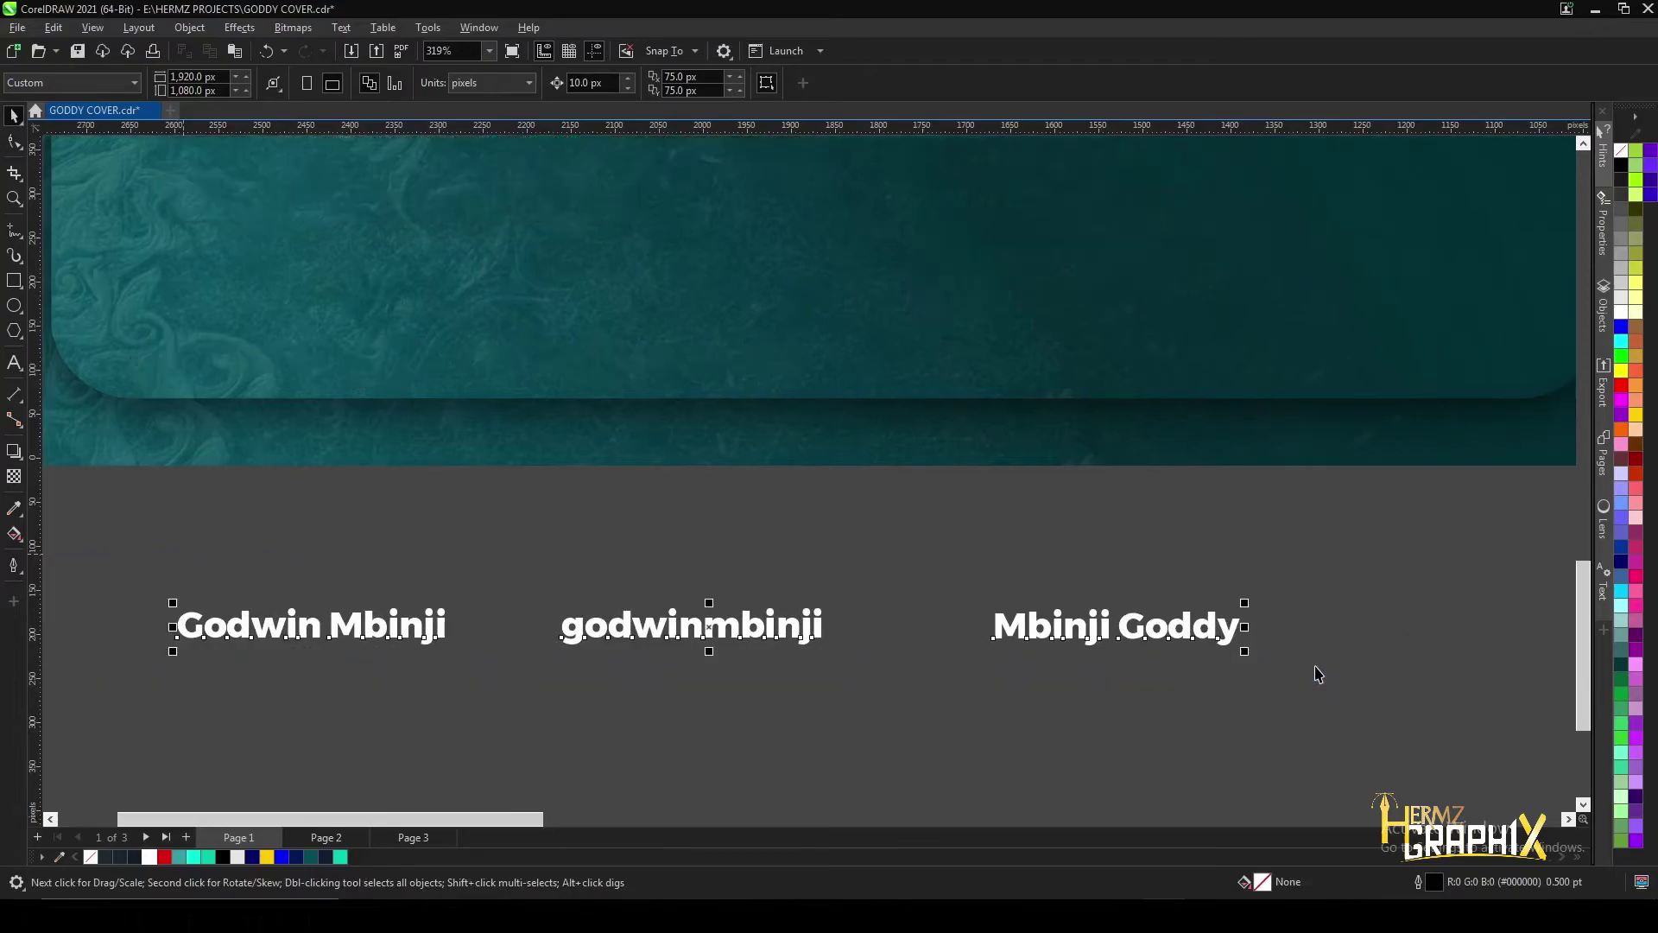
click(713, 635)
click(751, 633)
key(Right)
key(Right)
scroll(755, 621, down, 5)
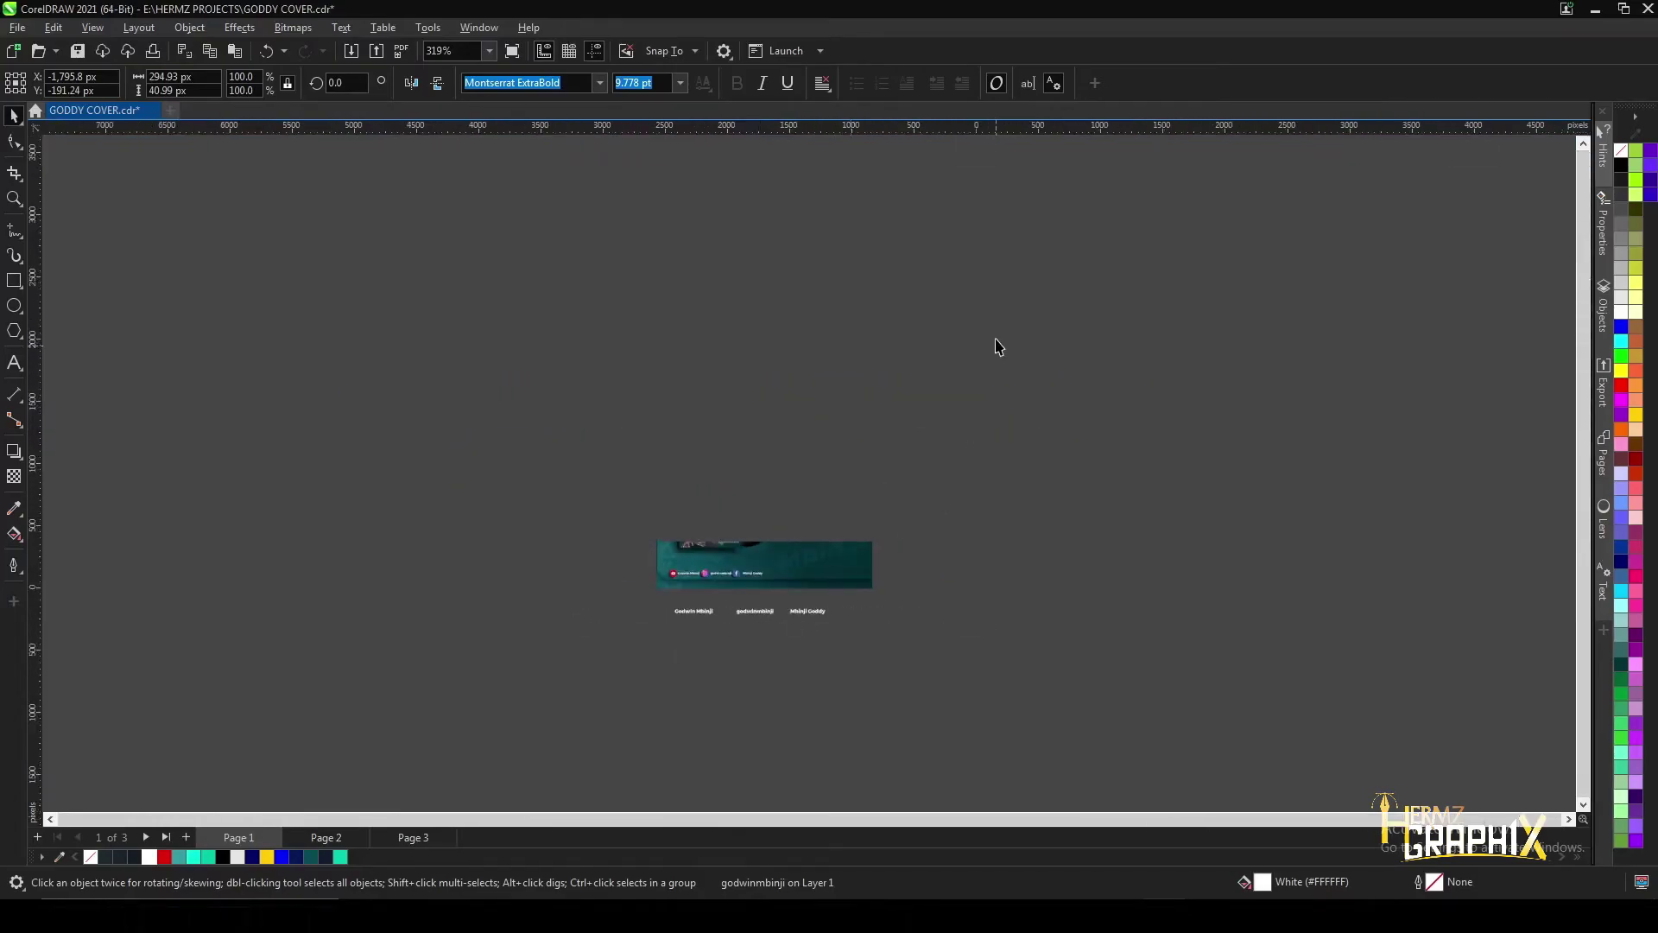
- Bring the group of social media icons down next to the new text row
drag(1280, 276, 1421, 399)
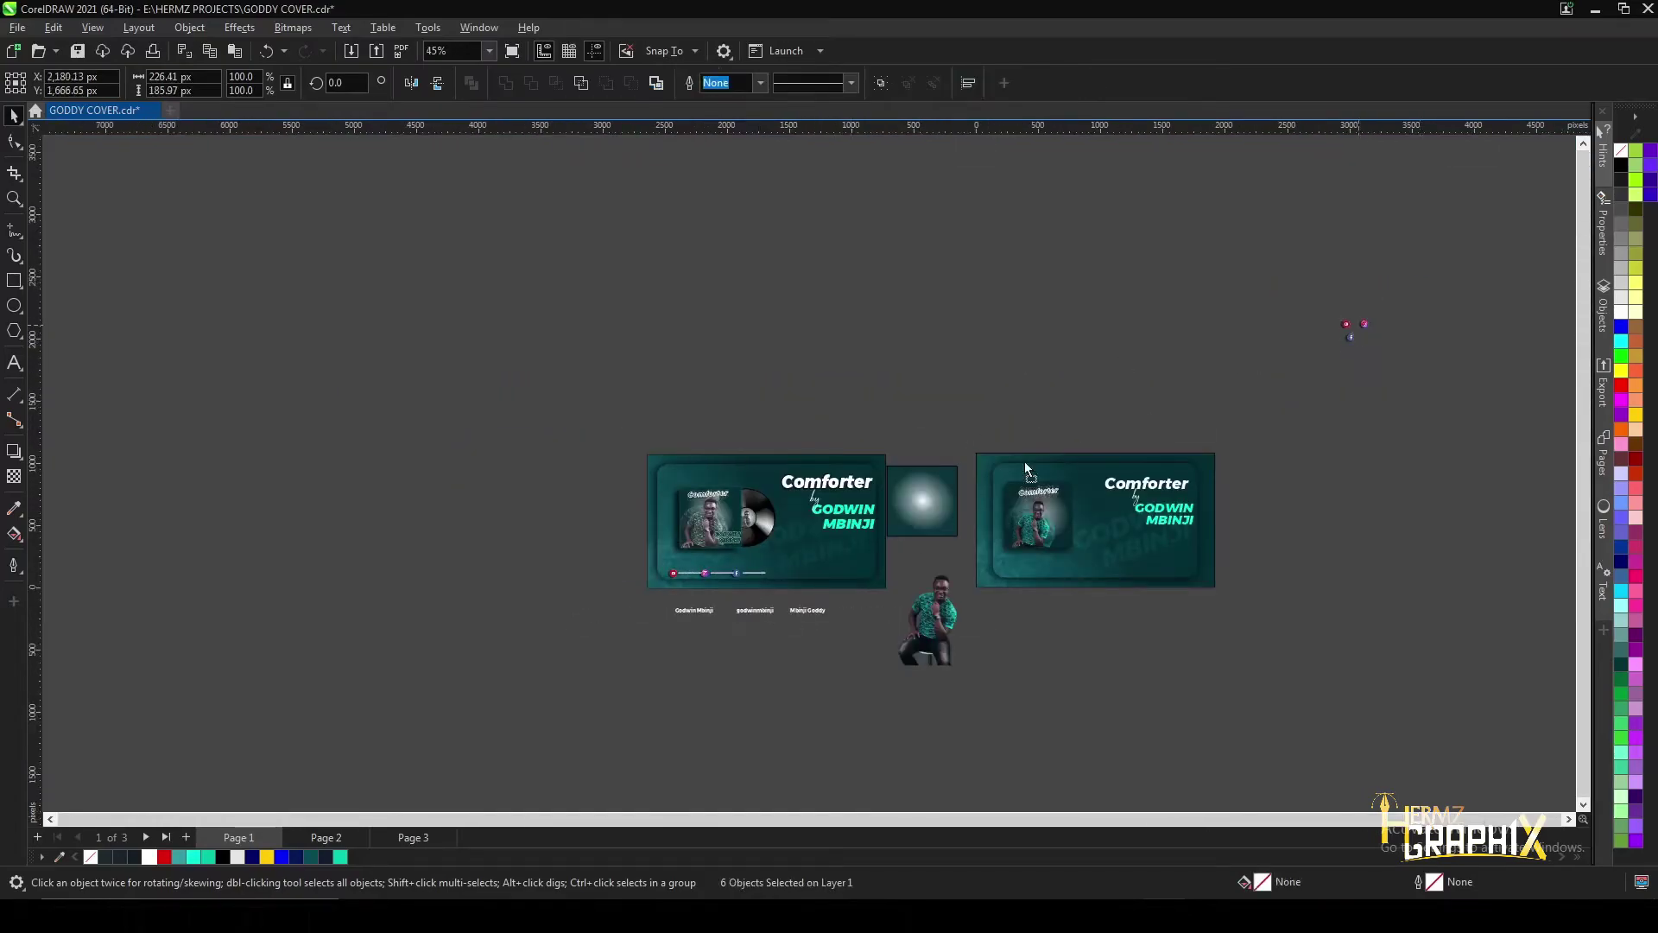
drag(695, 647, 695, 650)
scroll(717, 622, up, 3)
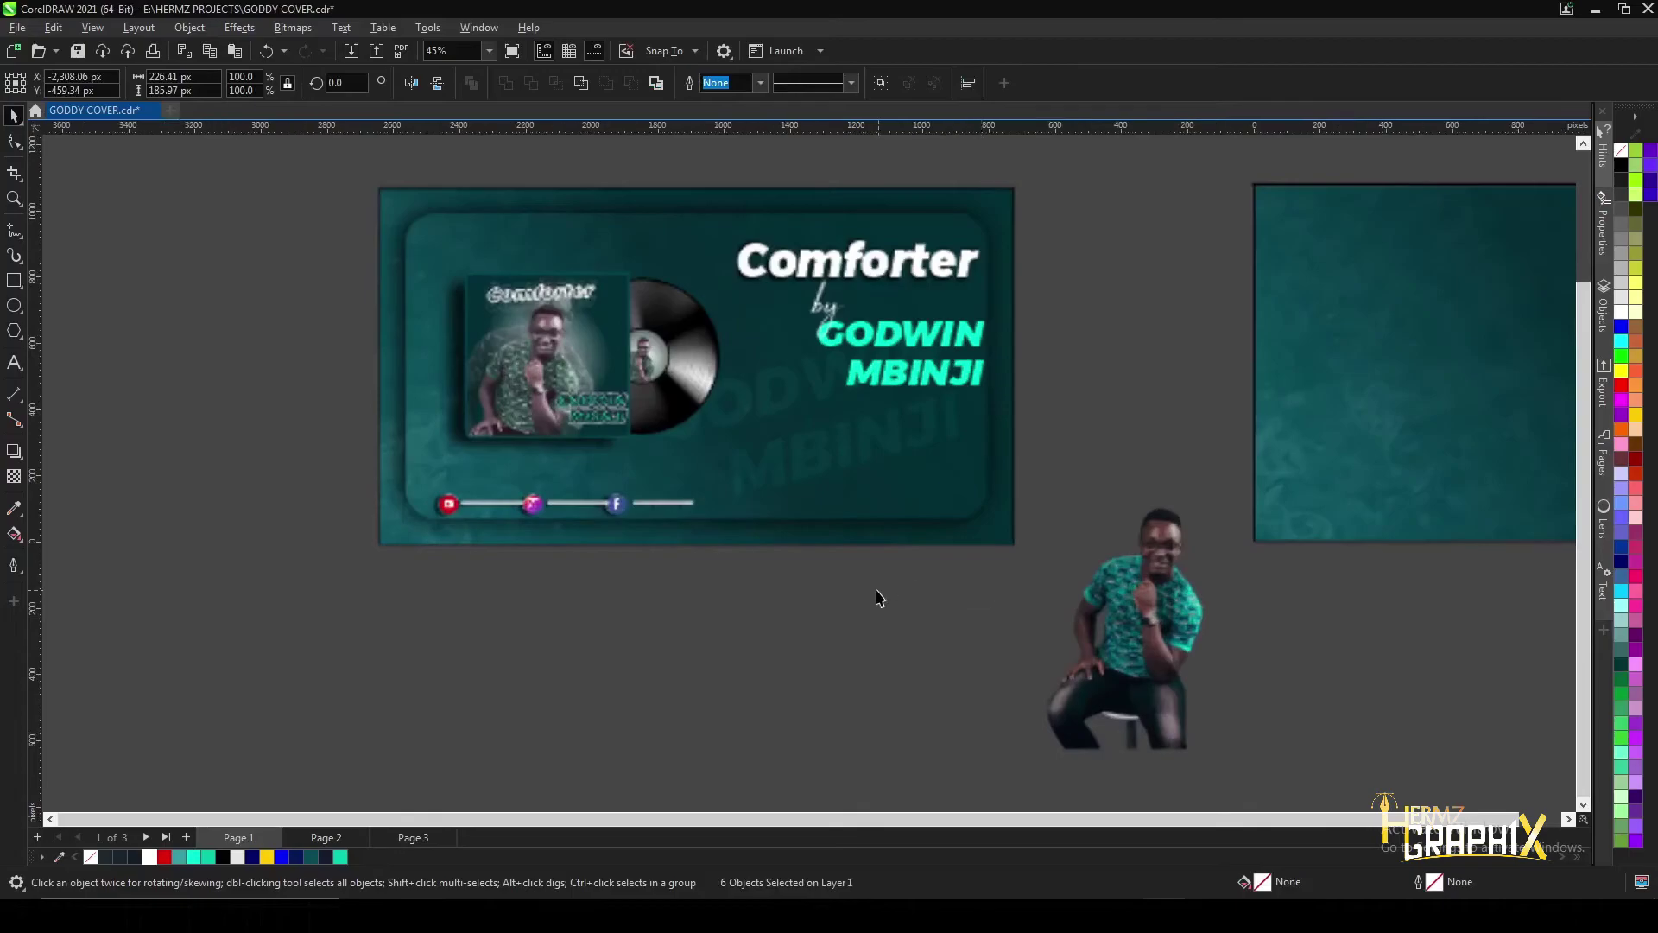
scroll(878, 600, down, 1)
scroll(576, 635, up, 3)
click(523, 646)
- Place the YouTube, Instagram and Facebook icons right beside their matching handle texts
drag(498, 677, 459, 594)
drag(553, 678, 637, 600)
drag(513, 715, 807, 598)
scroll(812, 579, up, 2)
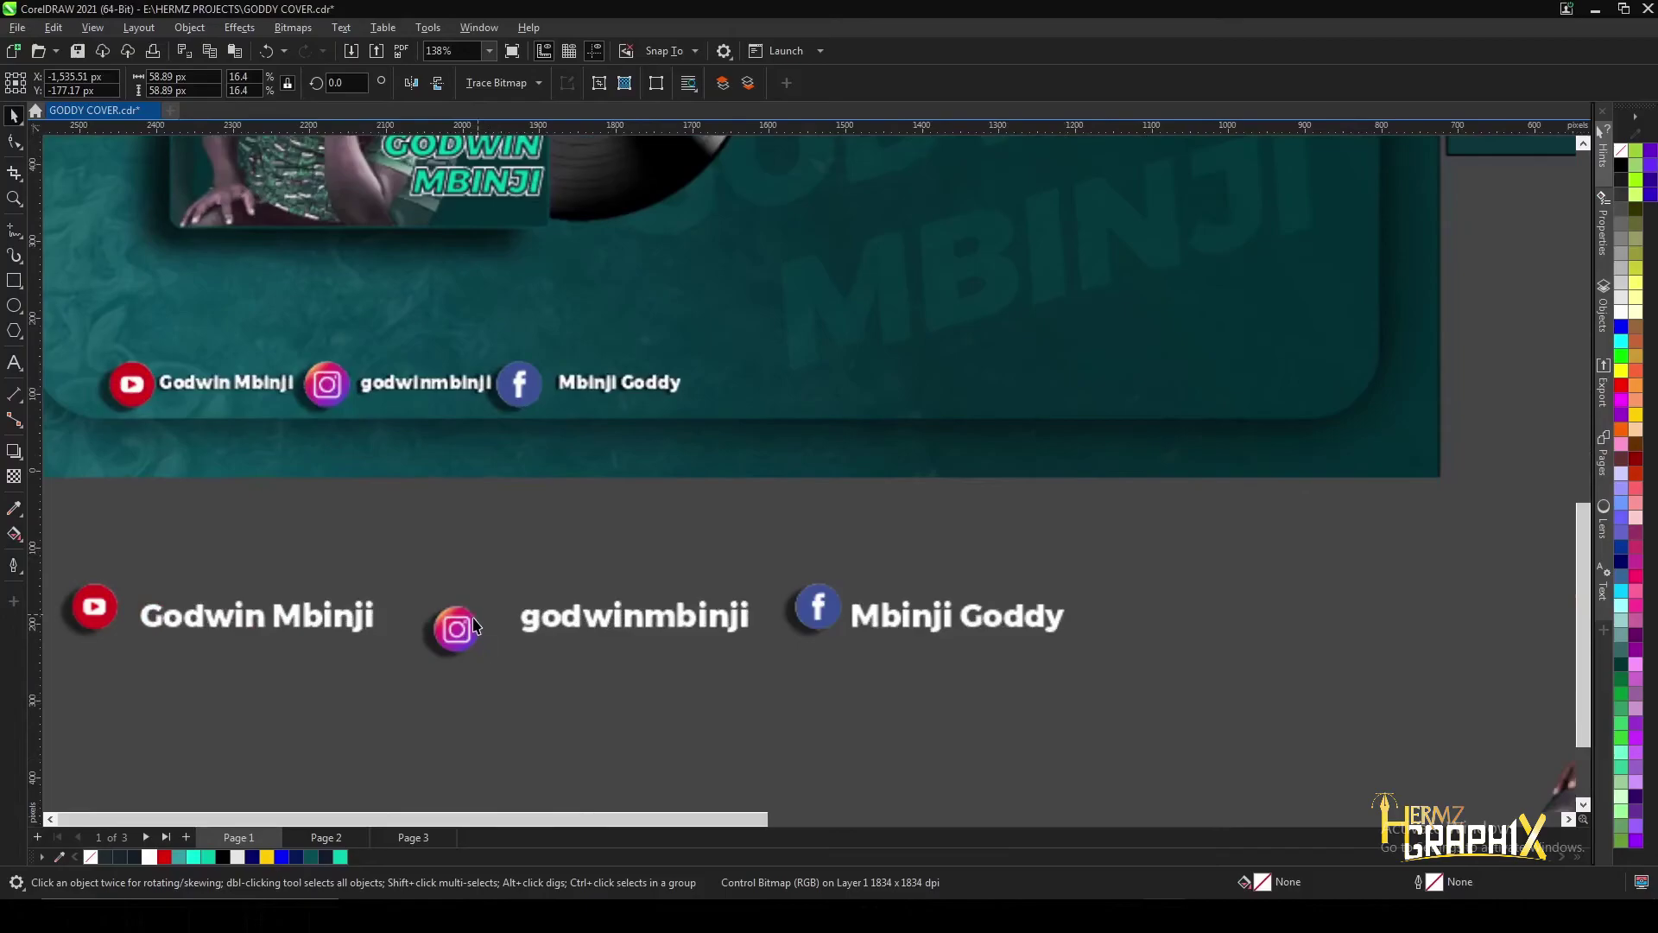
drag(636, 603, 633, 598)
drag(446, 617, 444, 613)
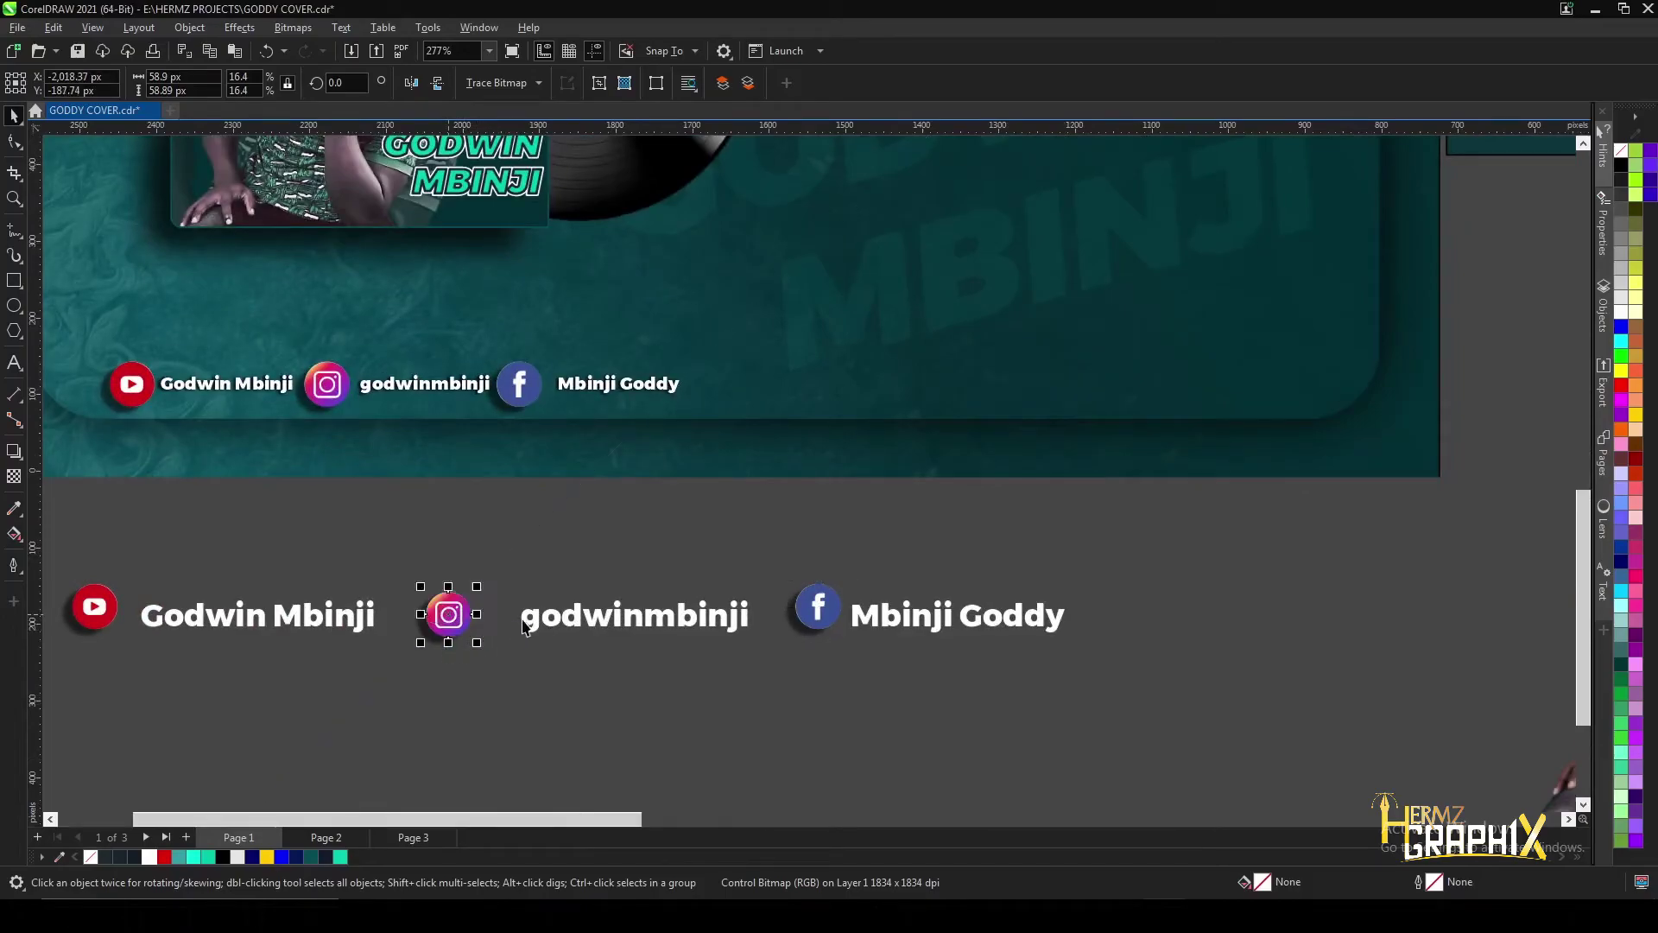
drag(558, 624, 543, 623)
drag(821, 616, 790, 616)
scroll(791, 615, down, 1)
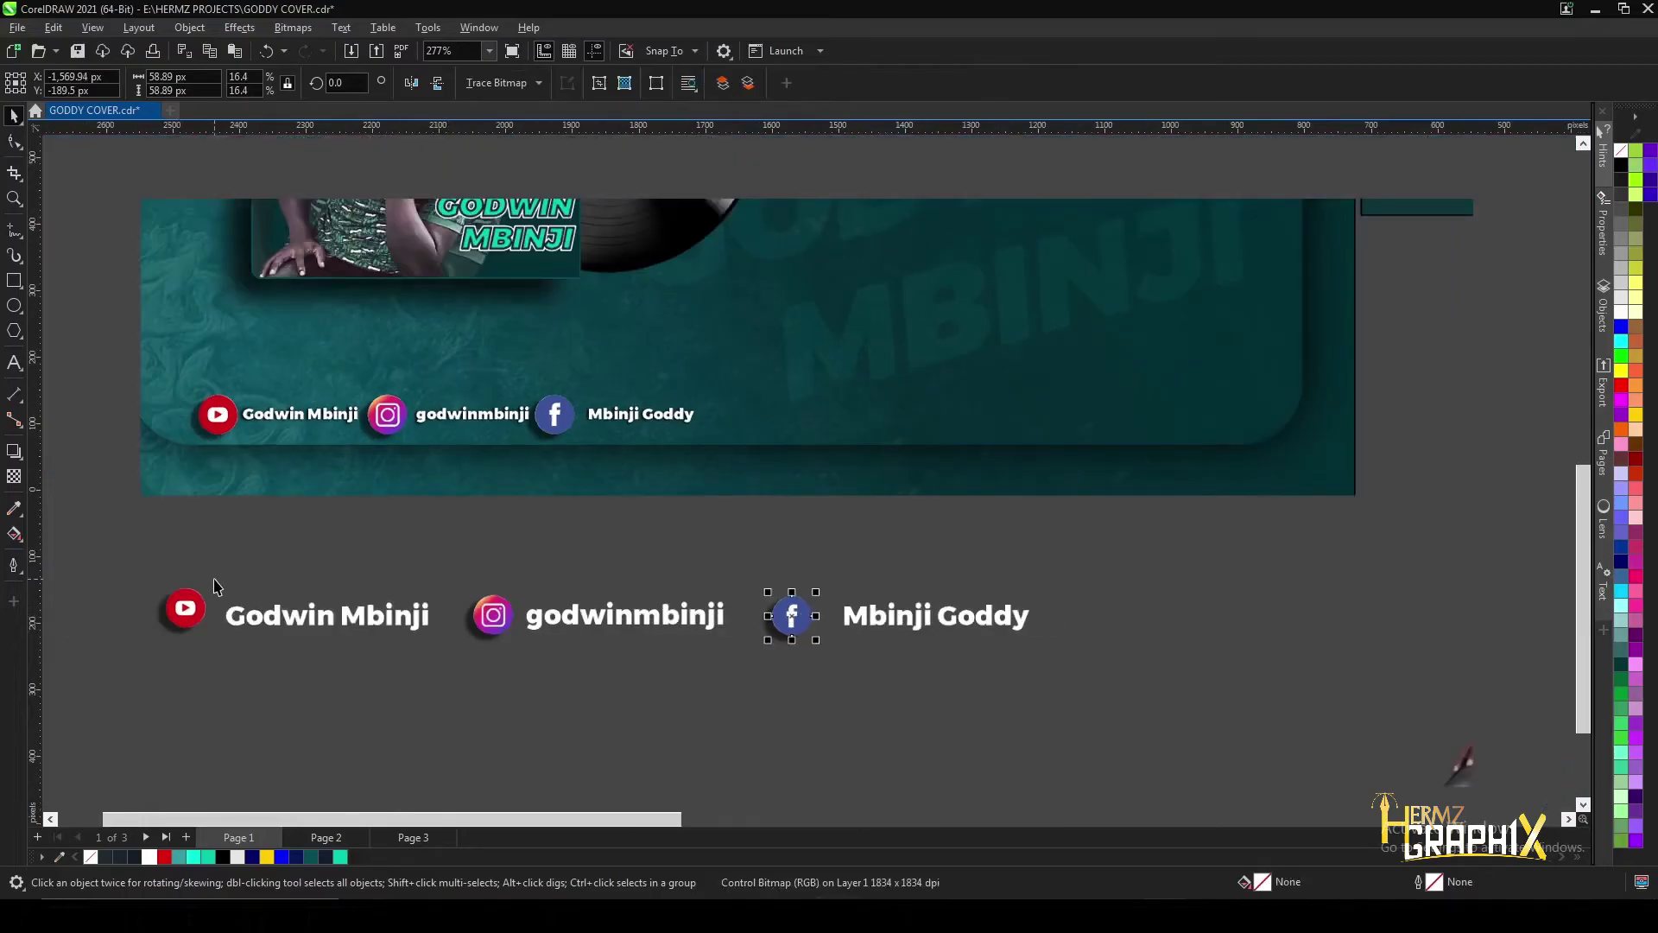
- Nudge the page-name text slightly left and select the whole icon-and-handle row
drag(107, 577, 1181, 663)
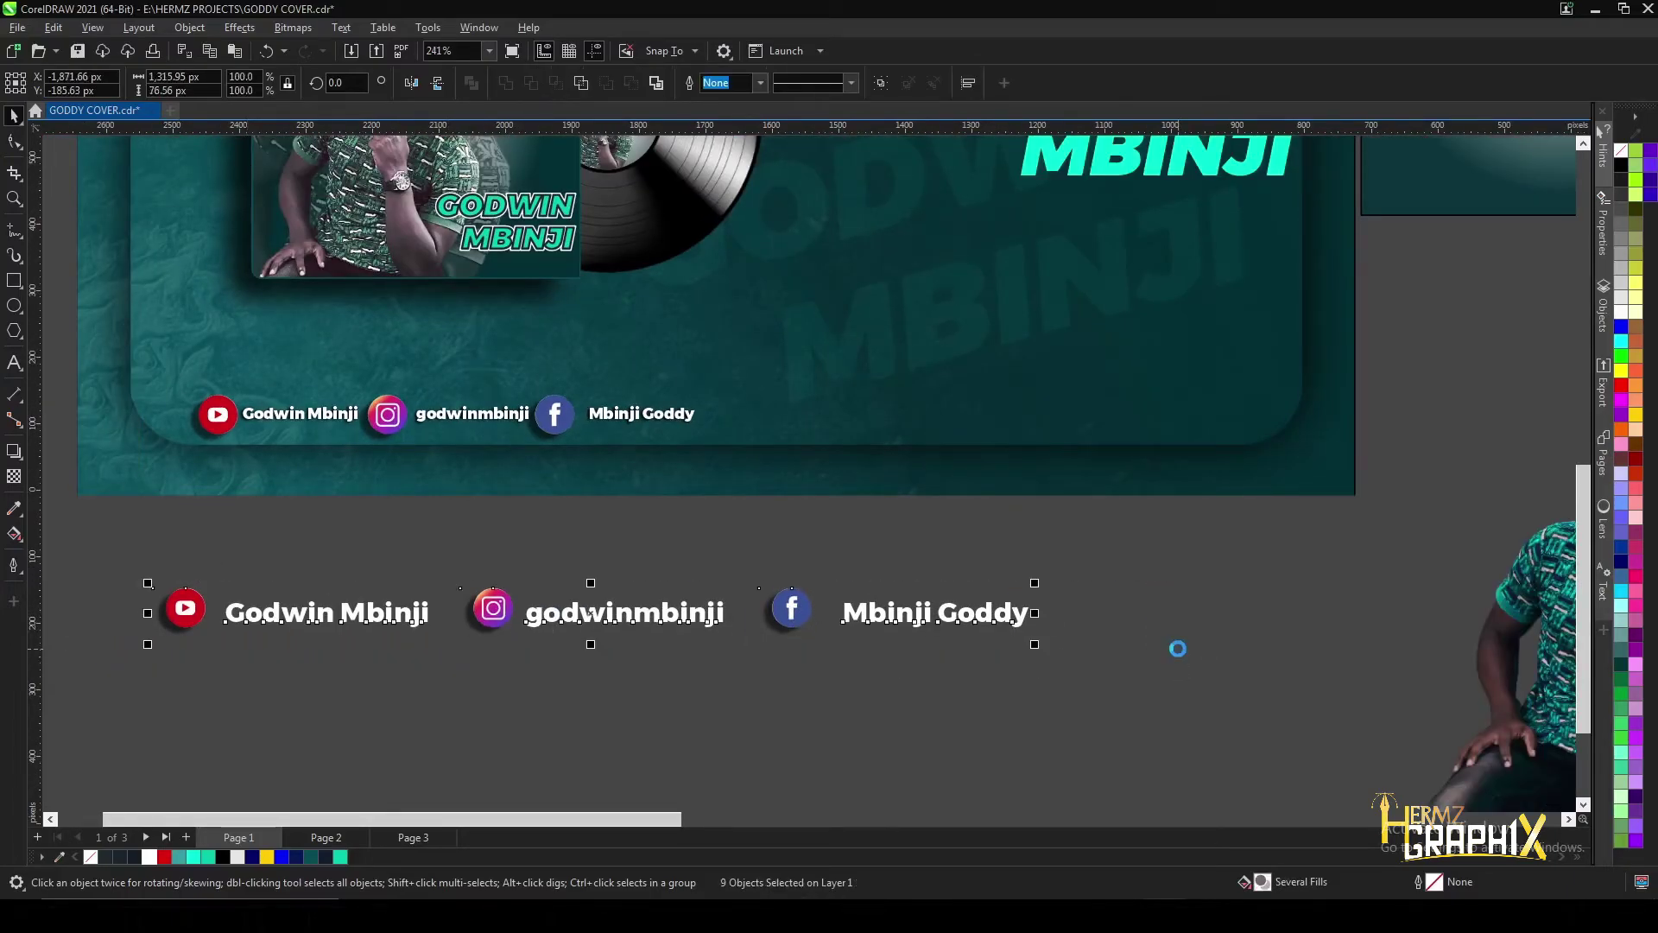
click(184, 610)
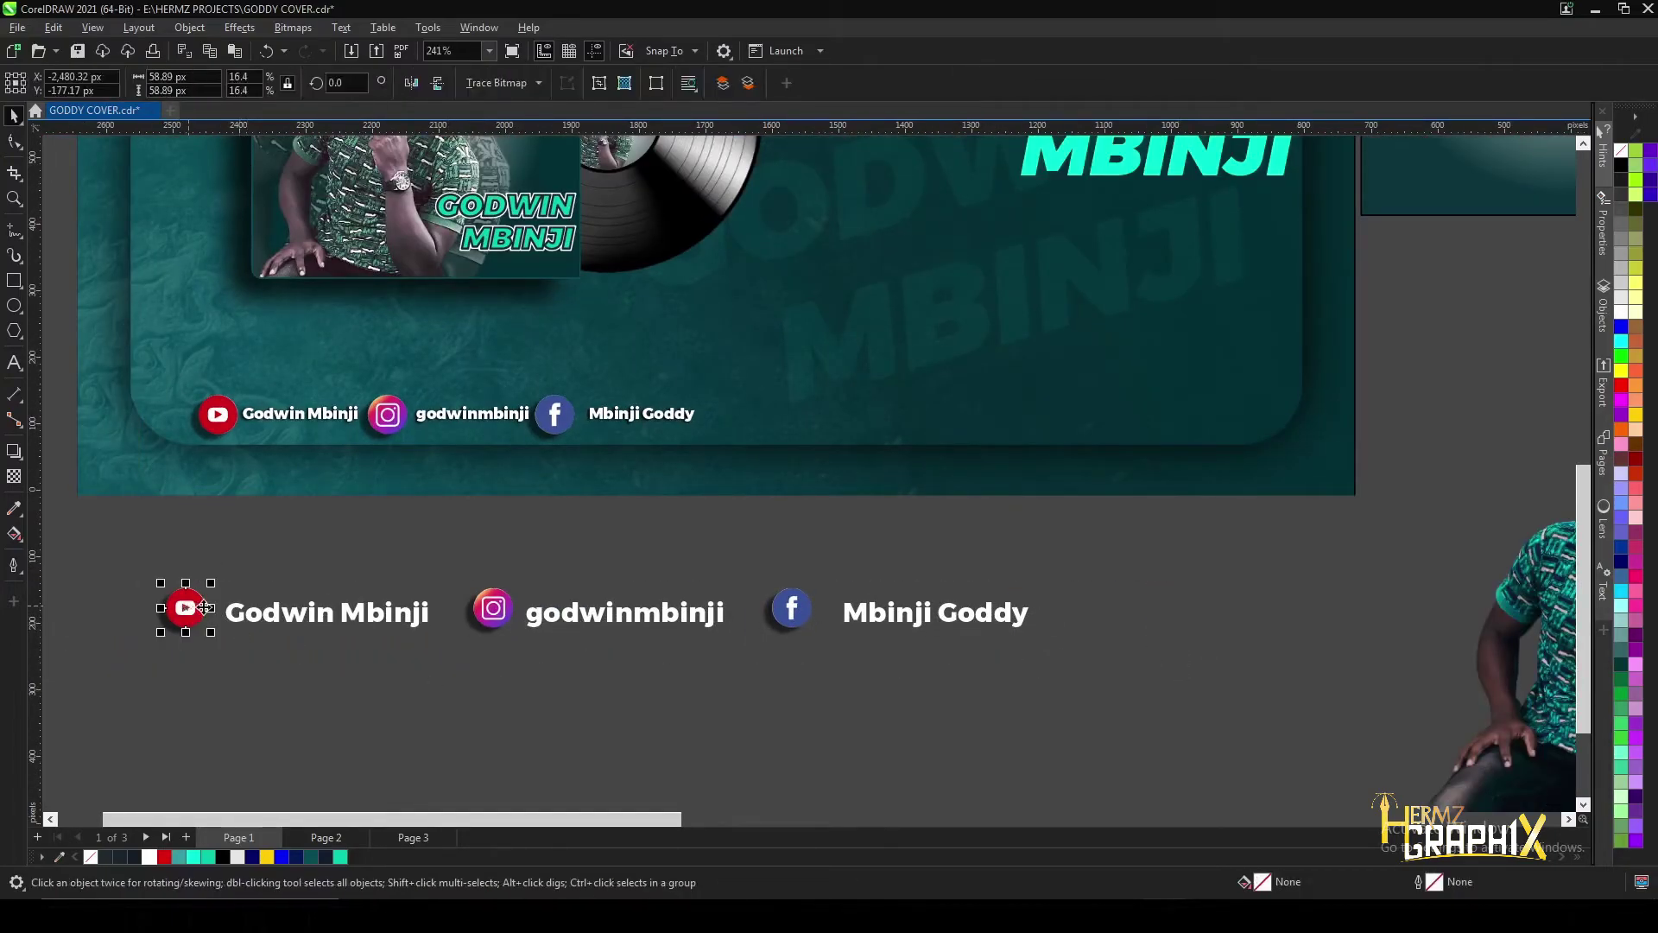
scroll(947, 580, down, 1)
drag(381, 564, 1028, 650)
click(922, 606)
key(Left)
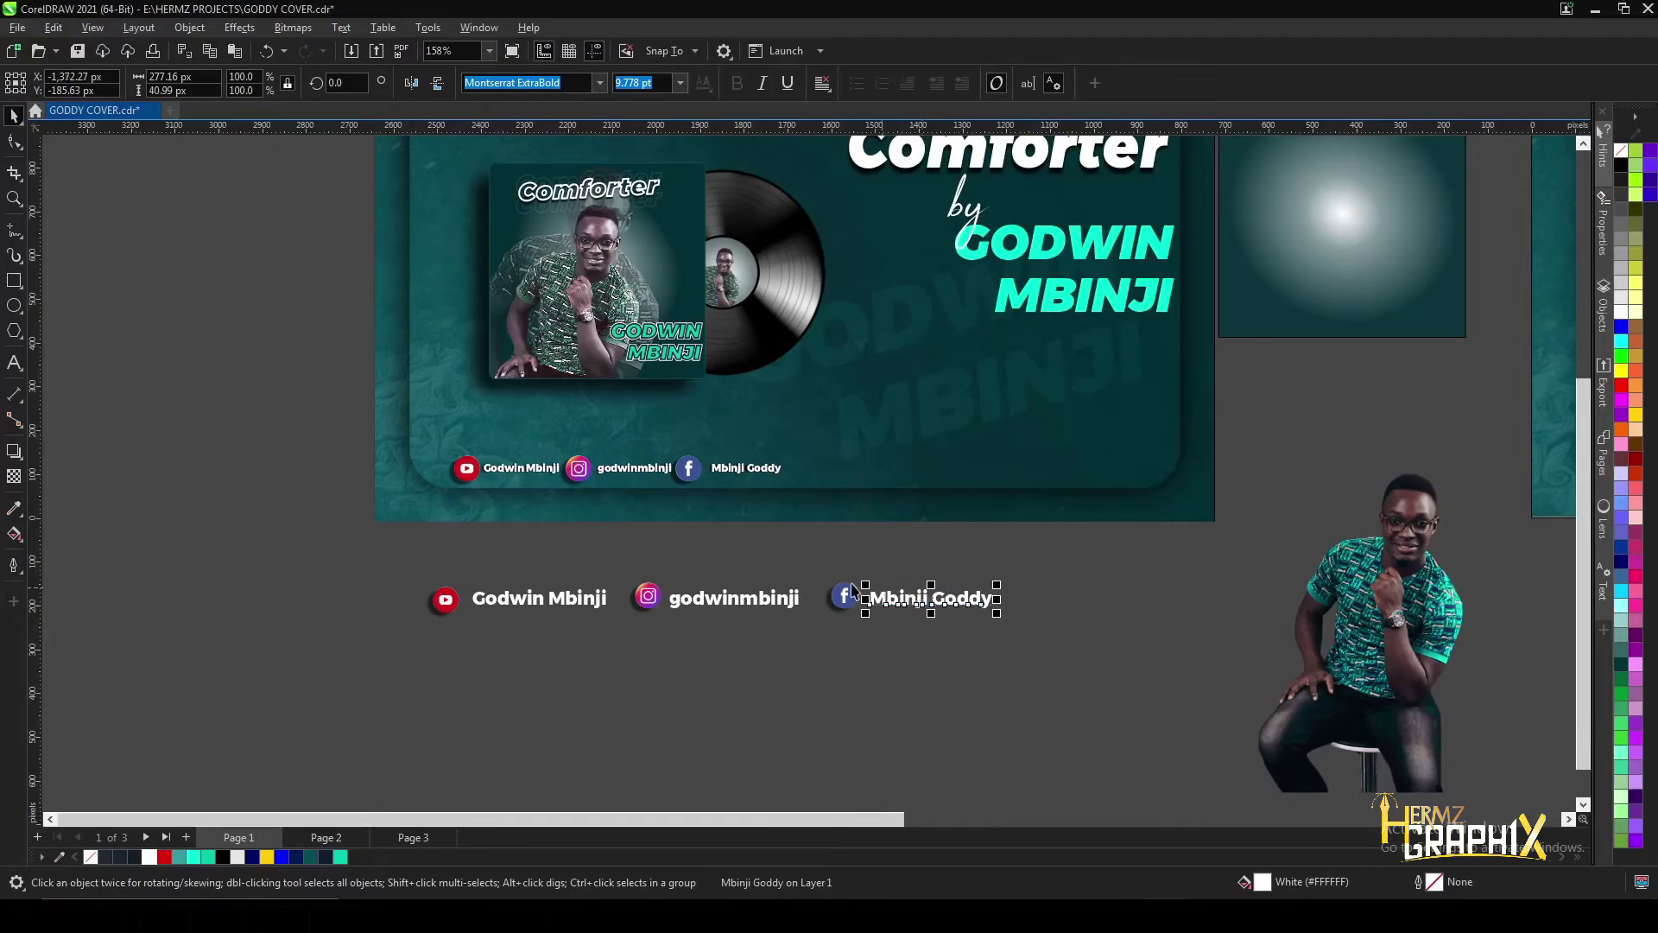
drag(403, 566, 1035, 654)
scroll(673, 596, down, 2)
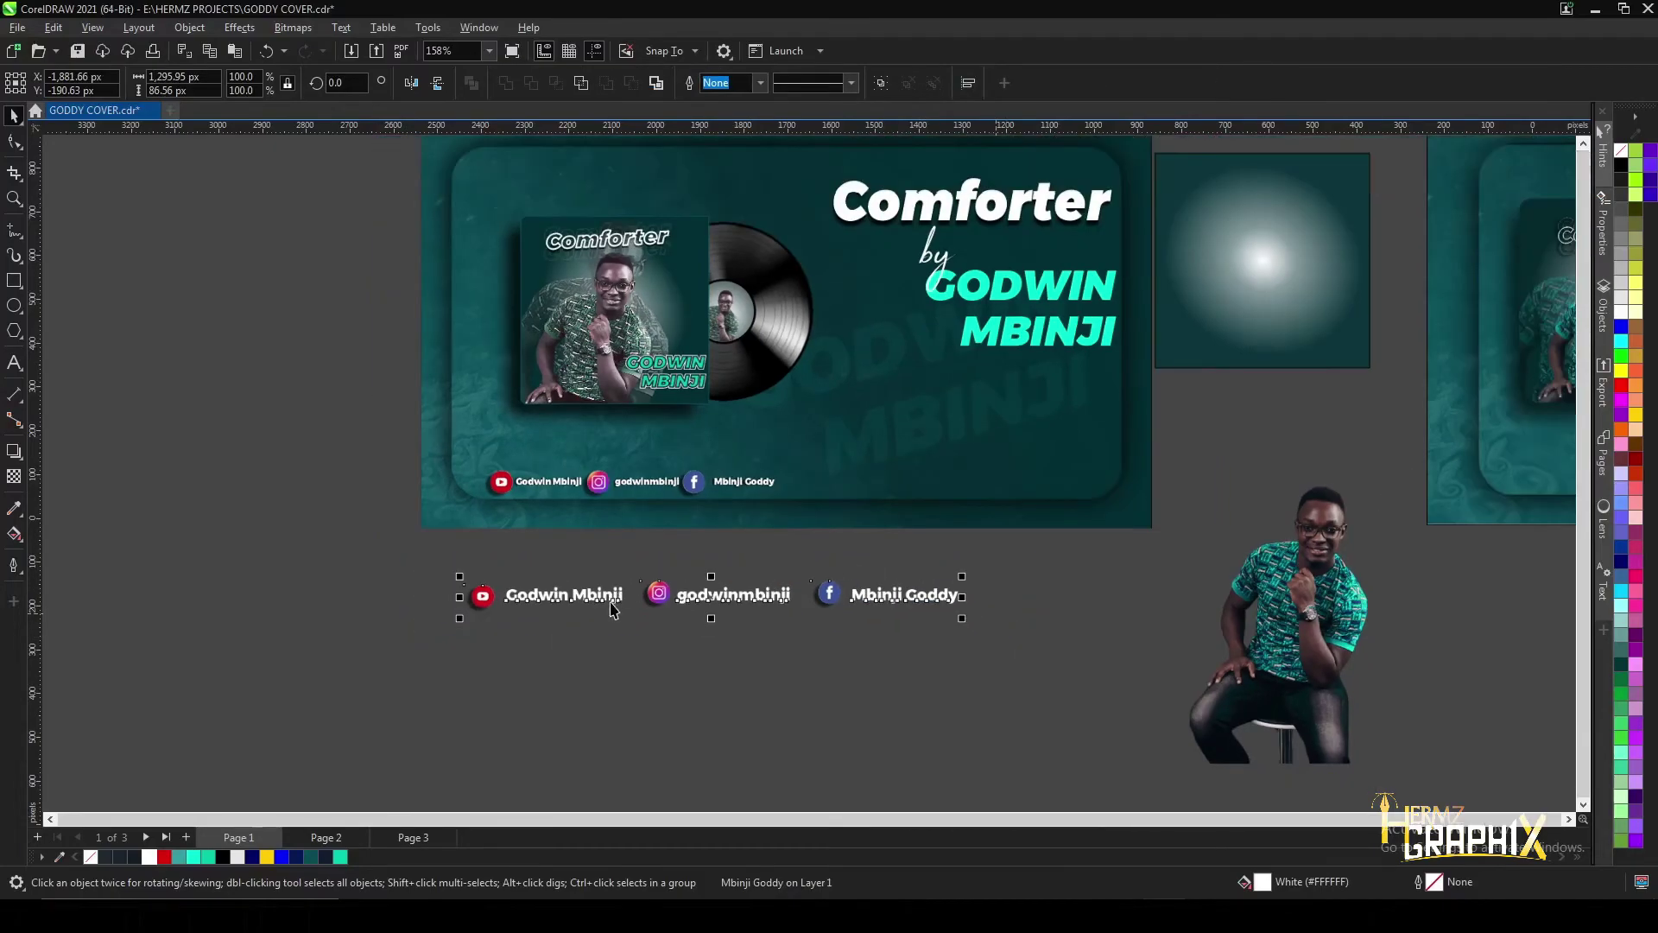
- Move the social handle row onto the bottom of the second teal banner
drag(673, 596, 958, 598)
scroll(1157, 549, up, 4)
scroll(215, 604, up, 2)
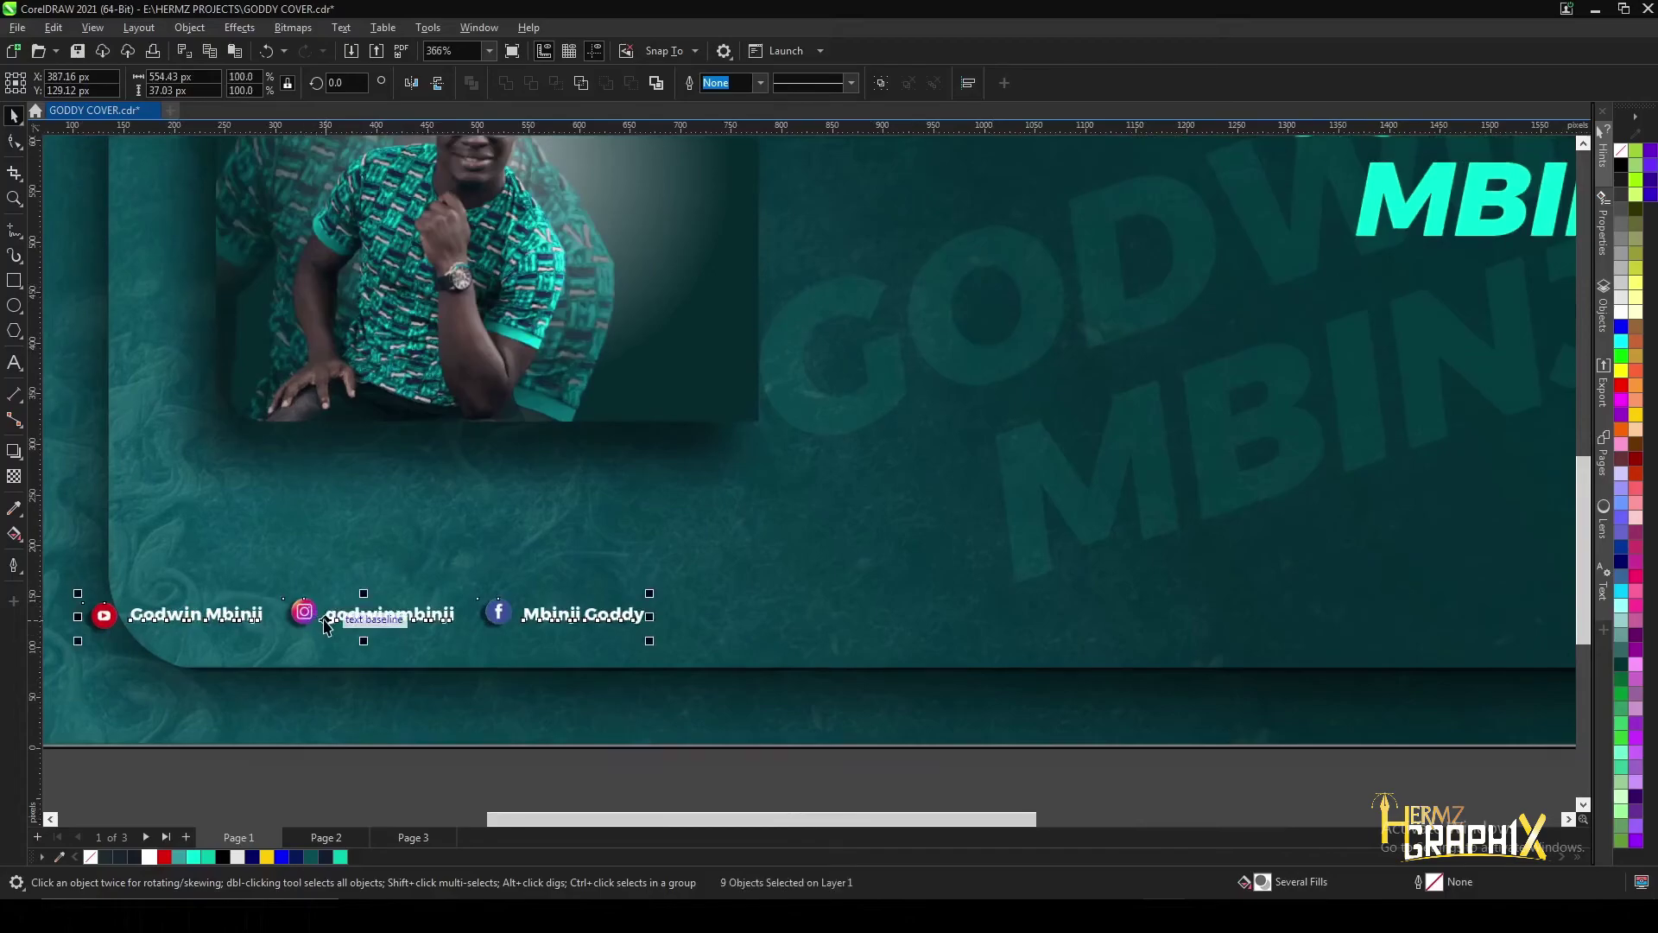
drag(333, 620, 451, 618)
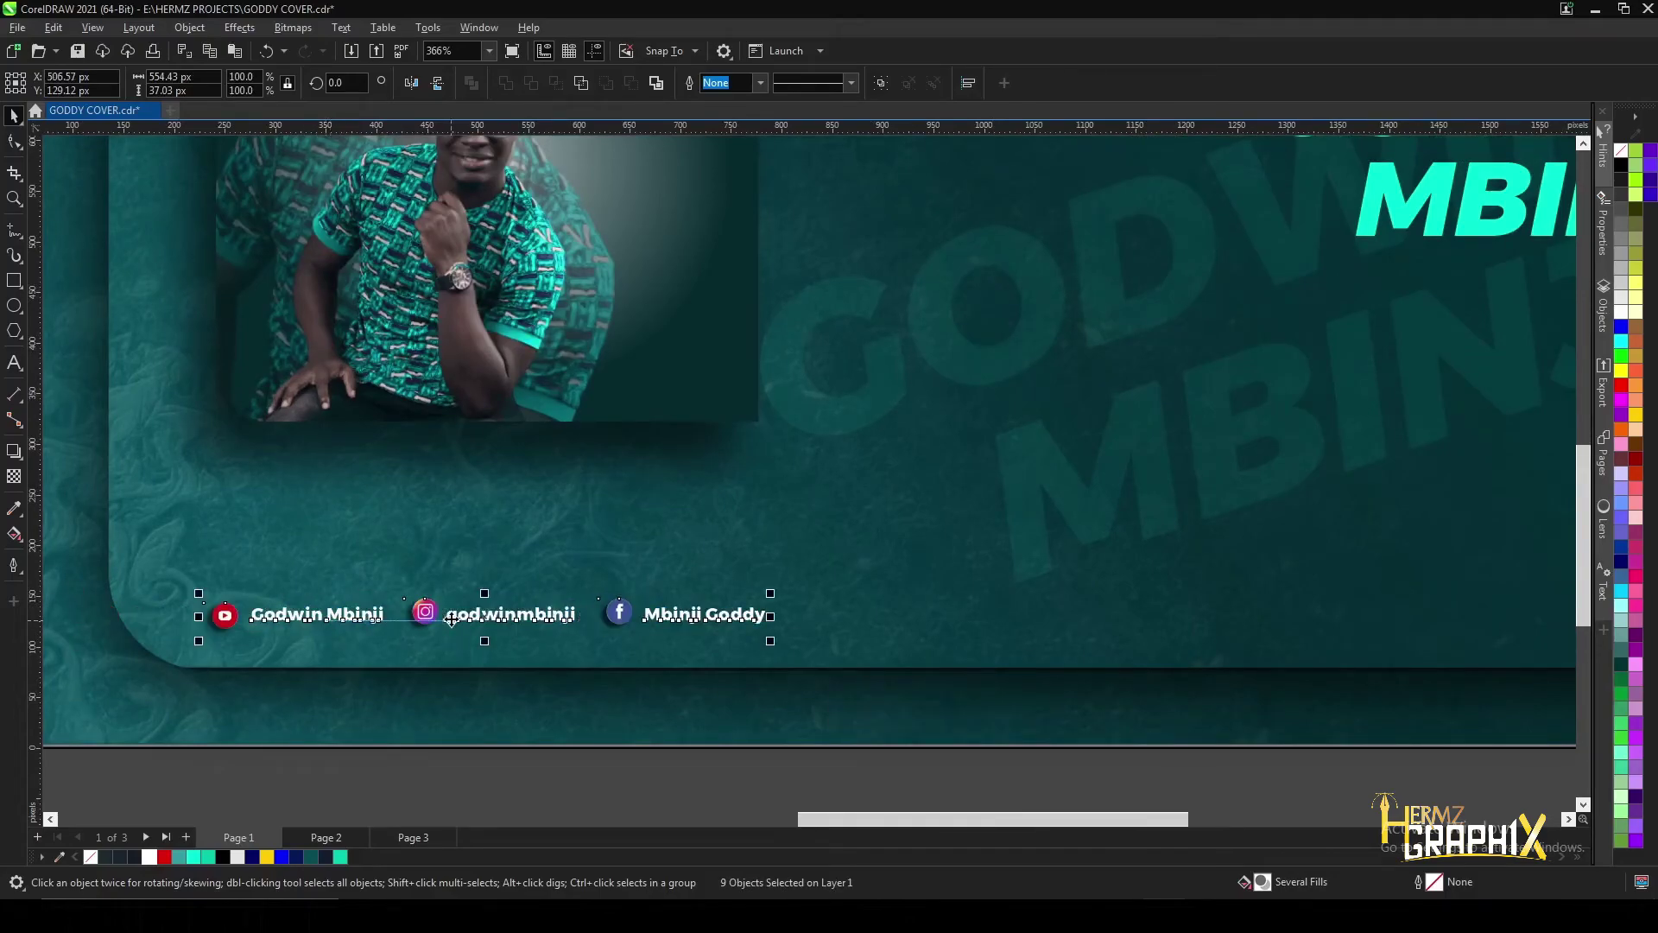
scroll(483, 657, down, 3)
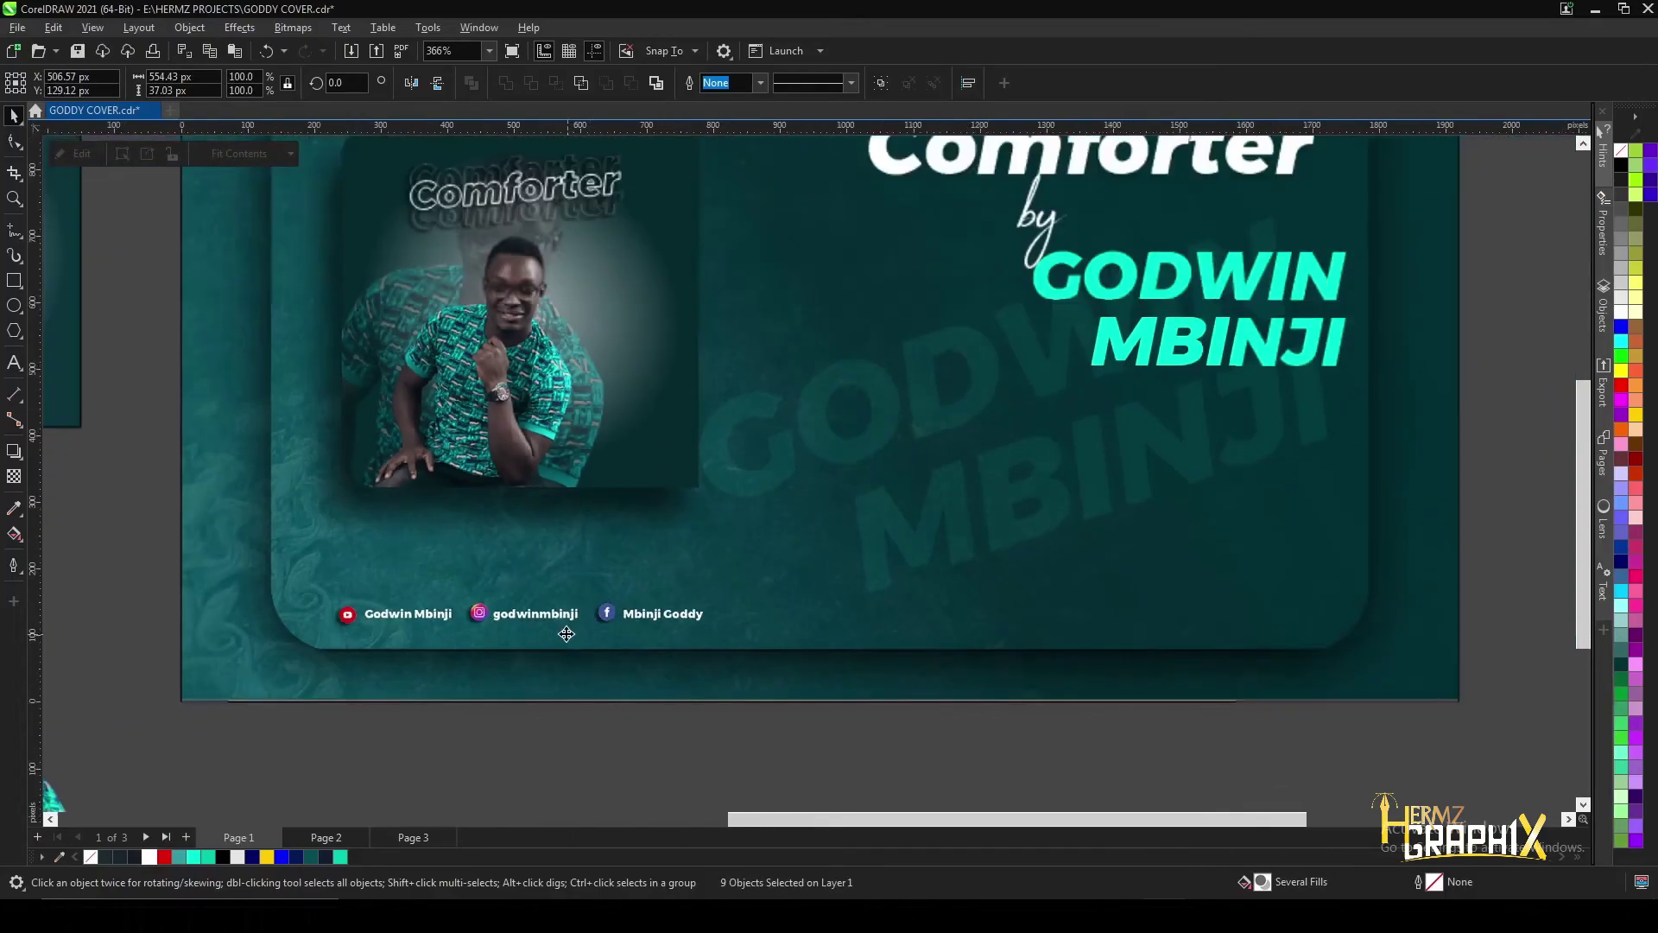
scroll(490, 628, up, 2)
scroll(623, 607, down, 2)
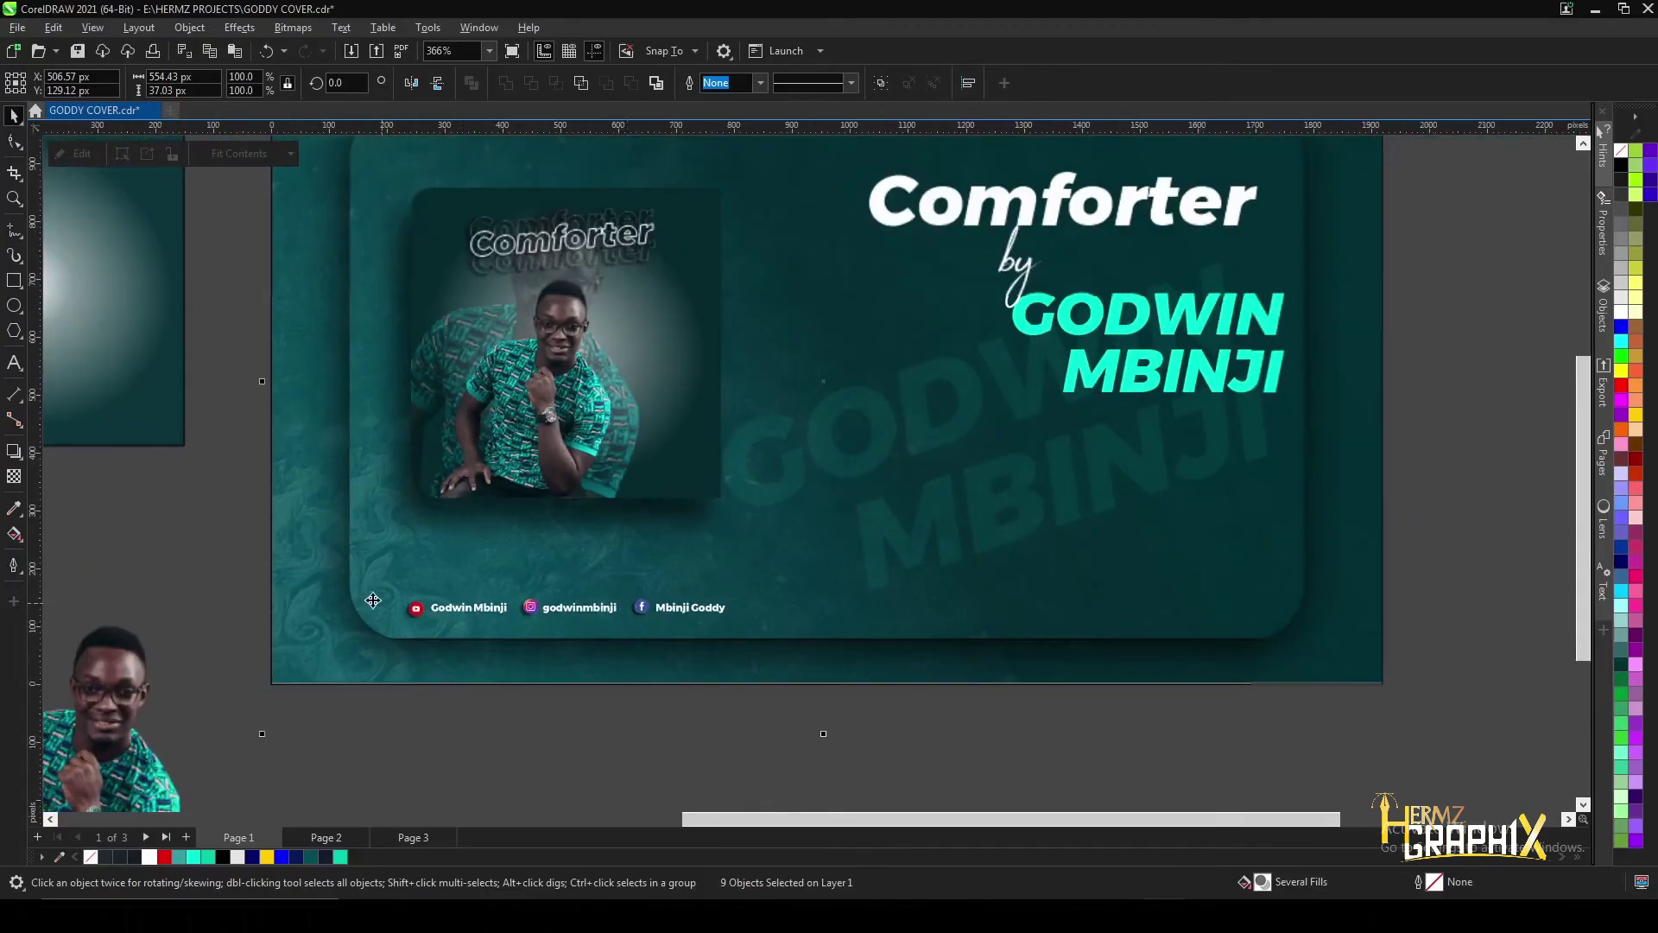
drag(377, 750, 769, 584)
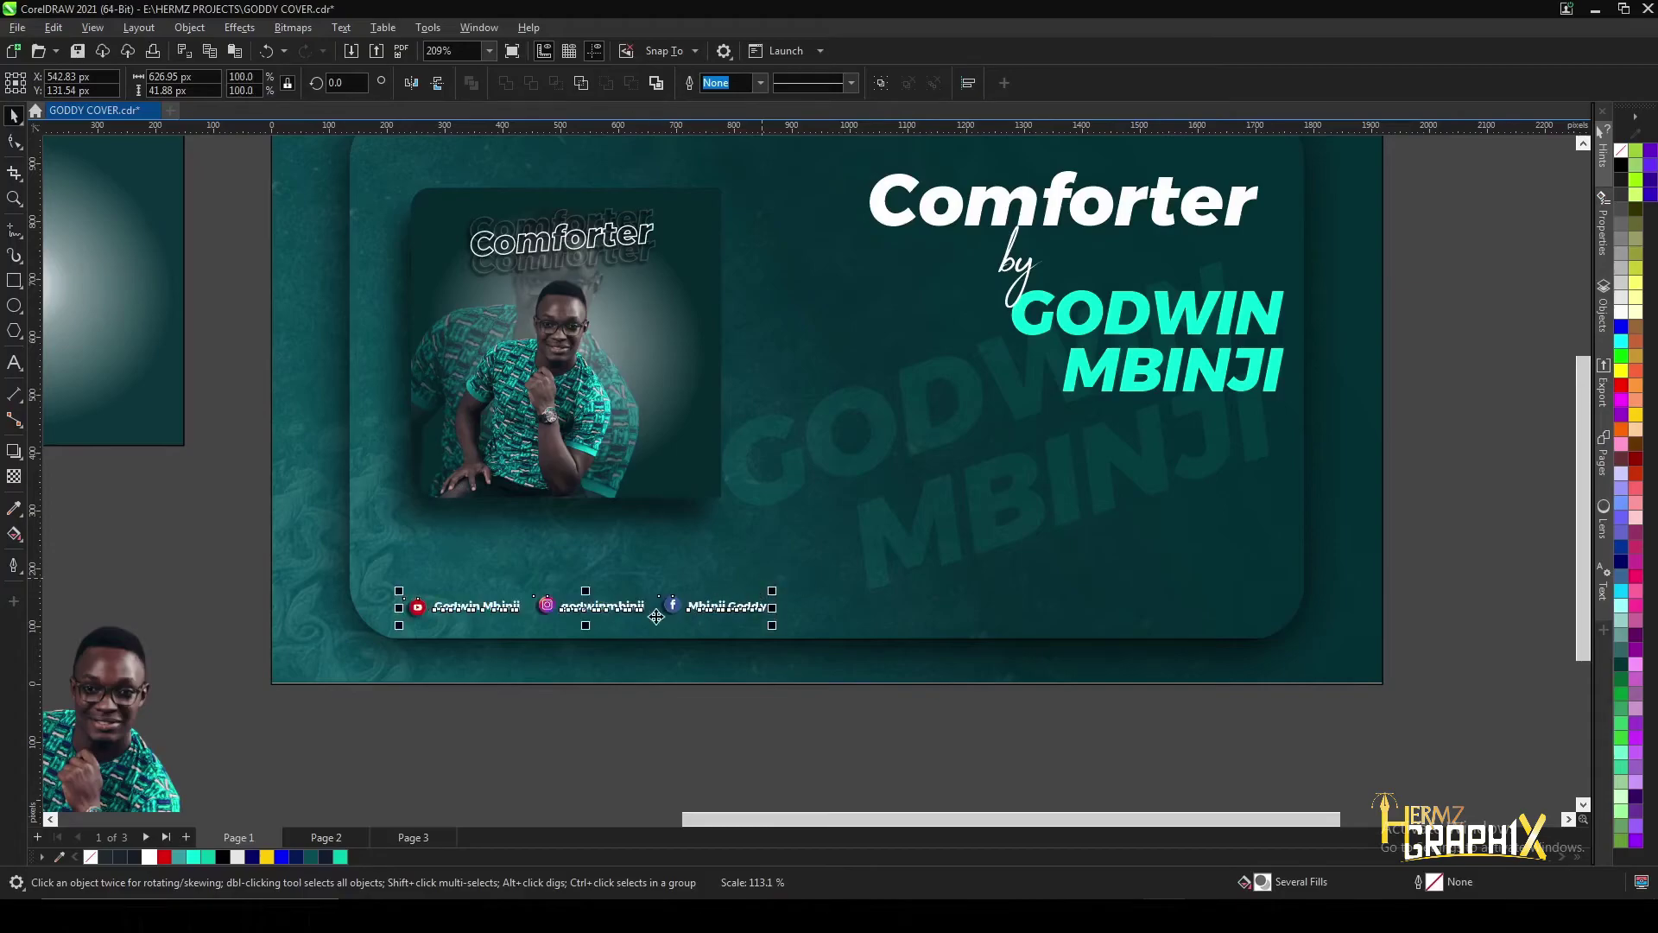
- Go to Page 3 and select the vinyl record graphic
scroll(586, 607, up, 1)
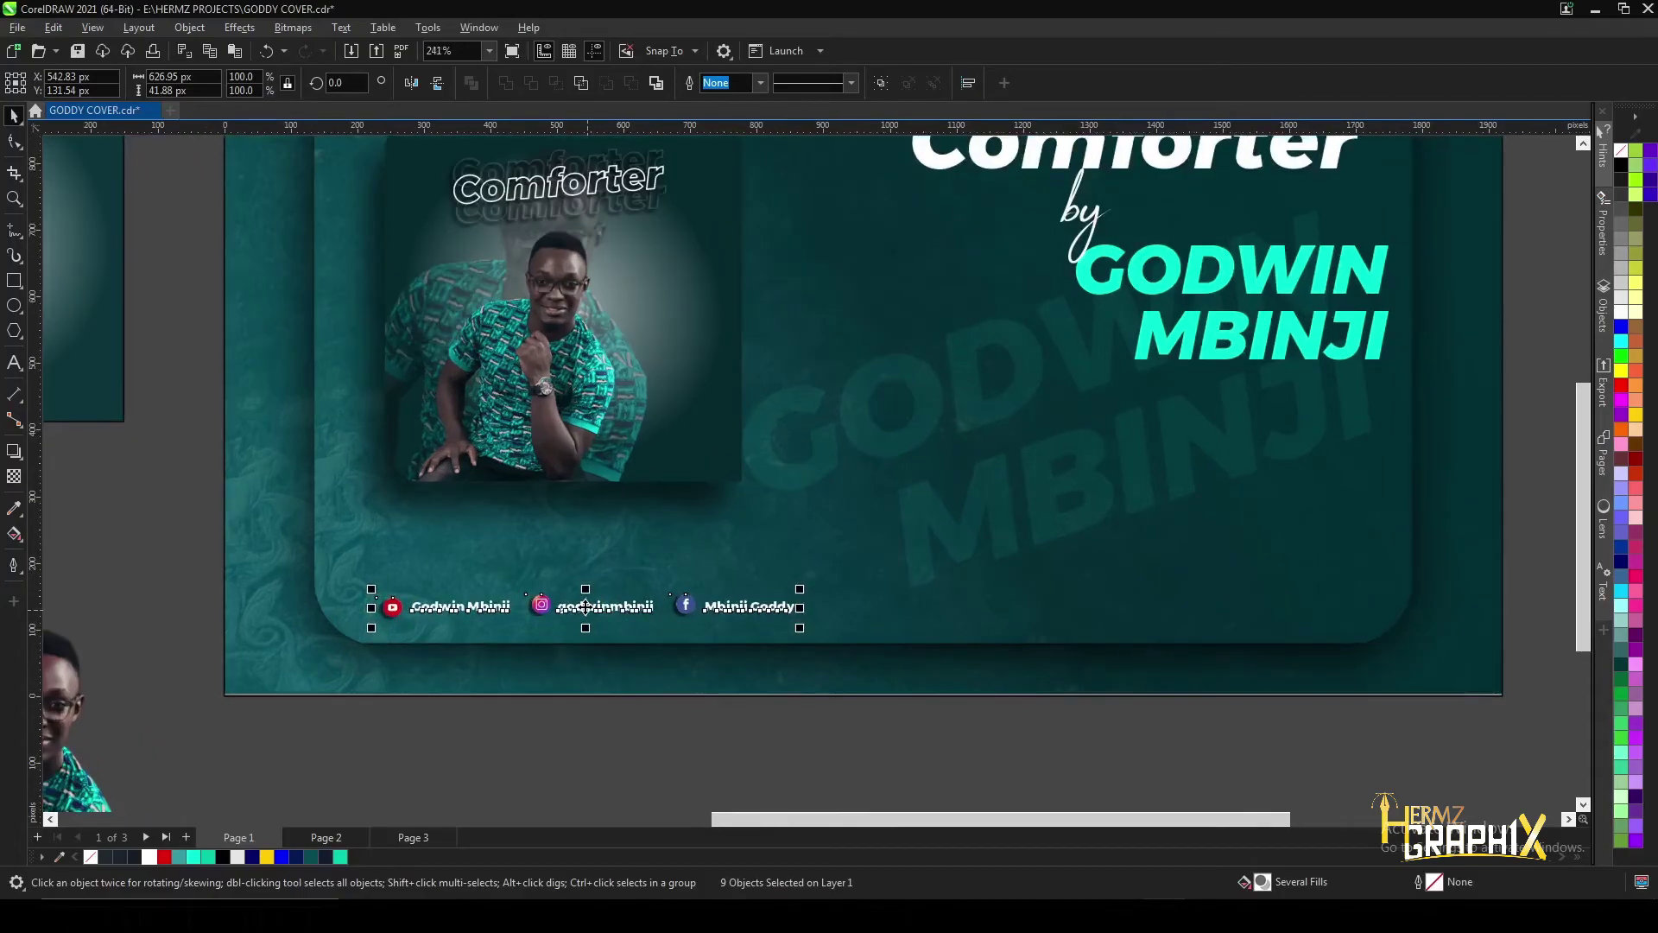
scroll(586, 607, up, 1)
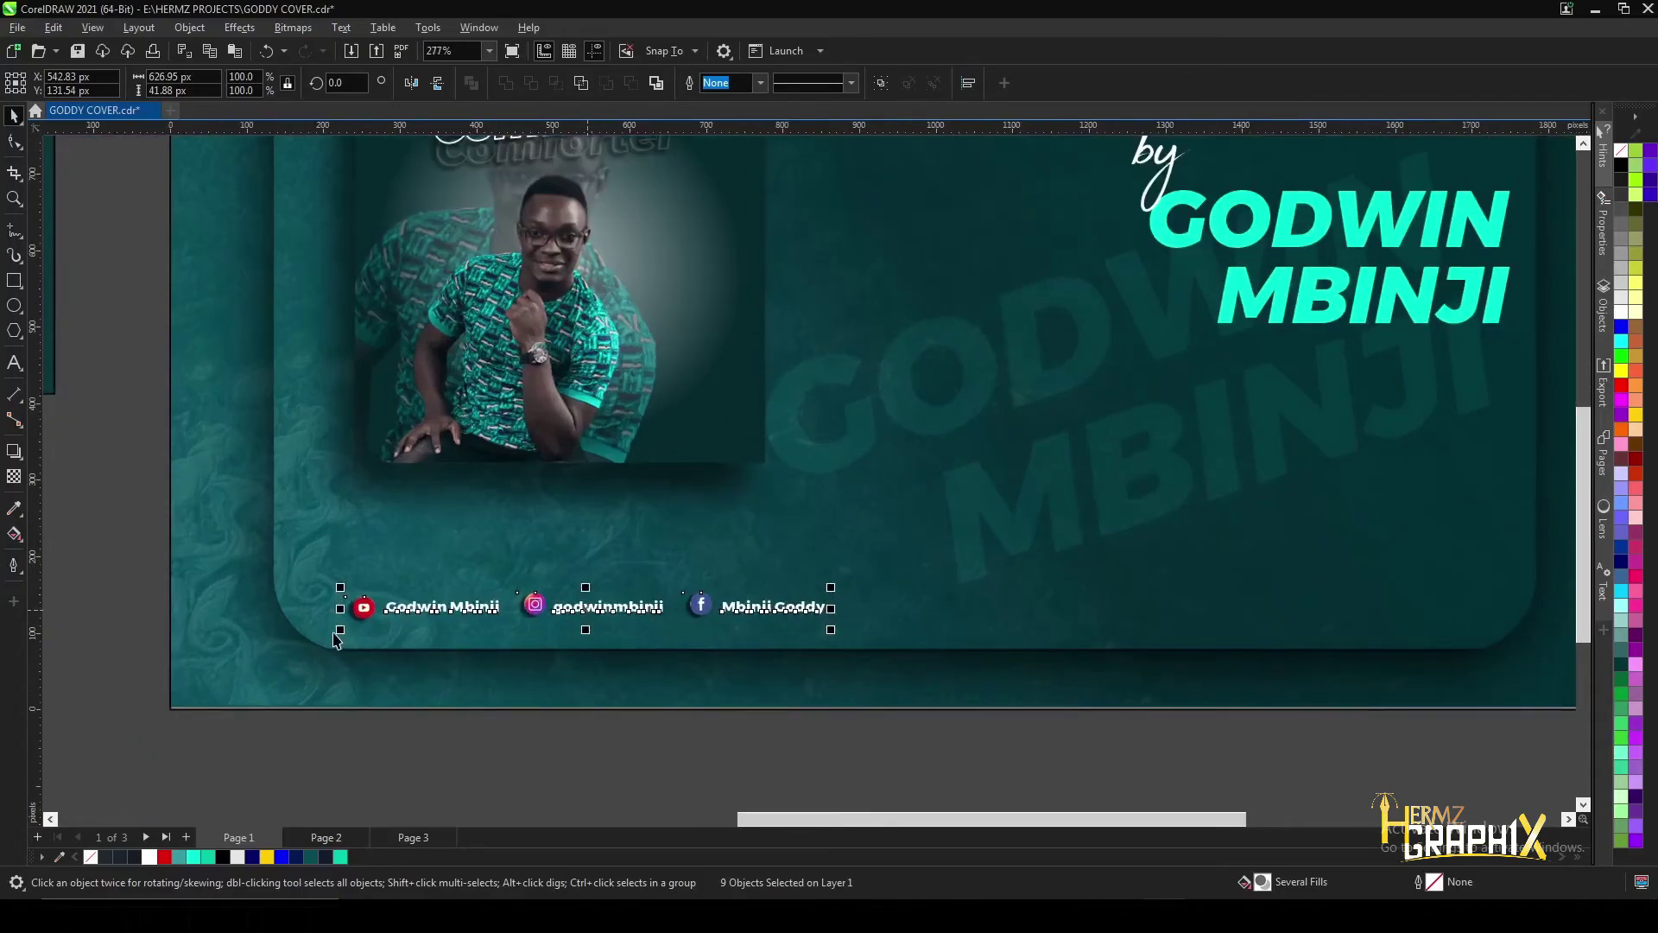
click(413, 837)
drag(774, 199, 1392, 739)
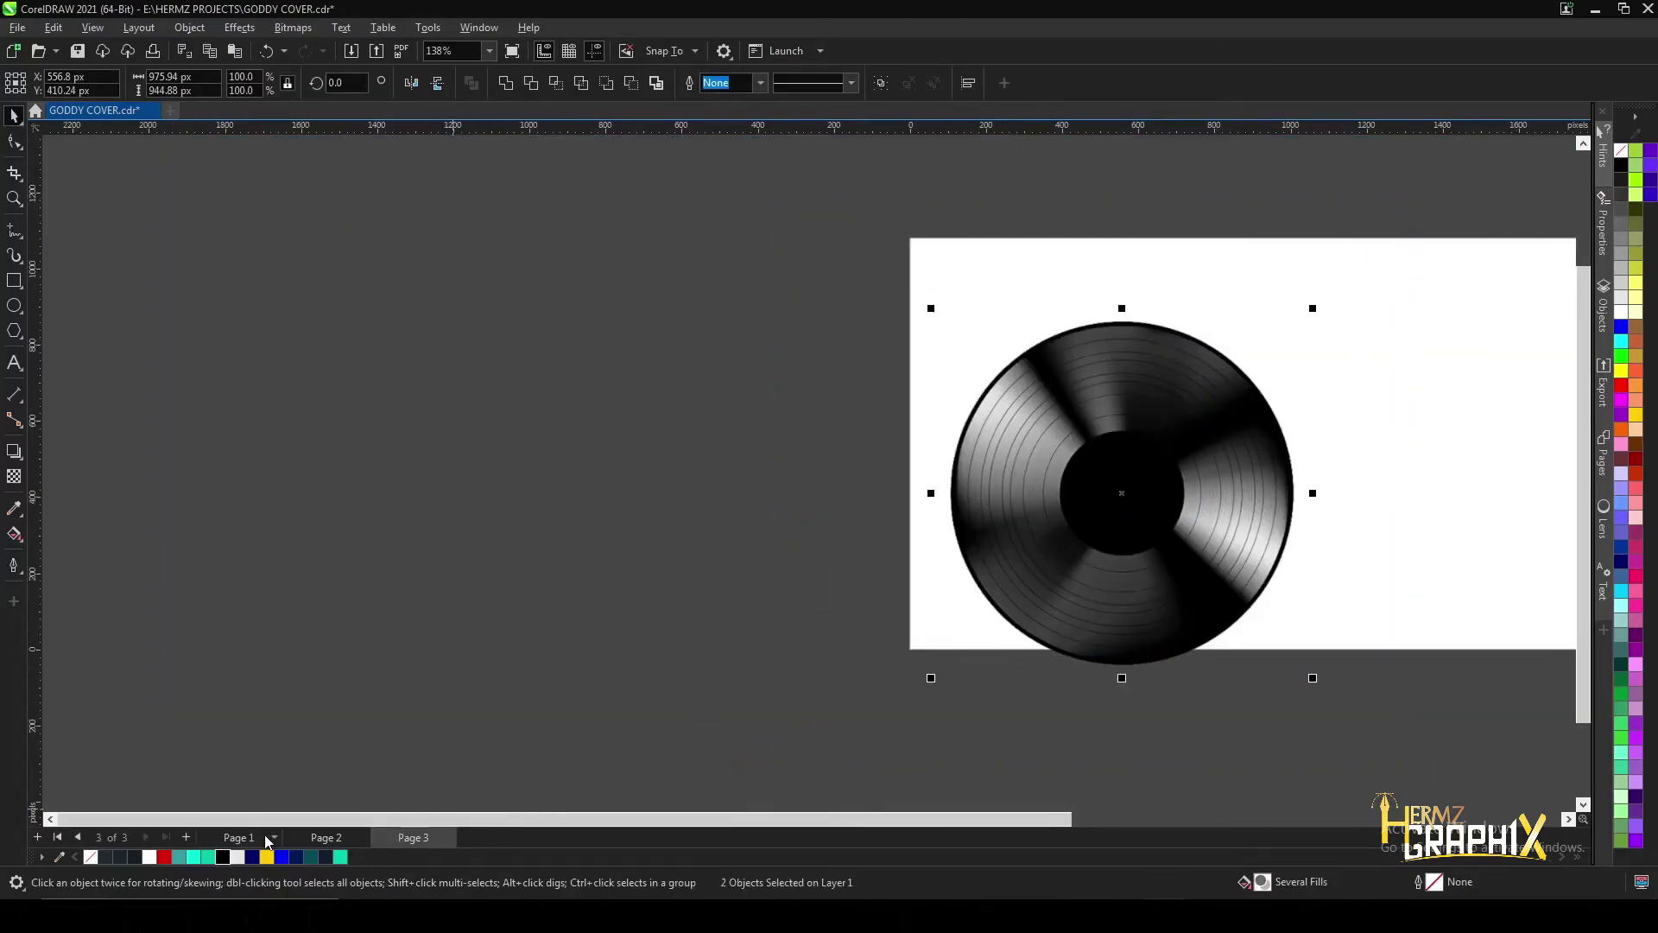
- Copy the vinyl record onto Page 1 and shrink it to about half size
key(ctrl+c)
key(Page_Up)
key(Page_Up)
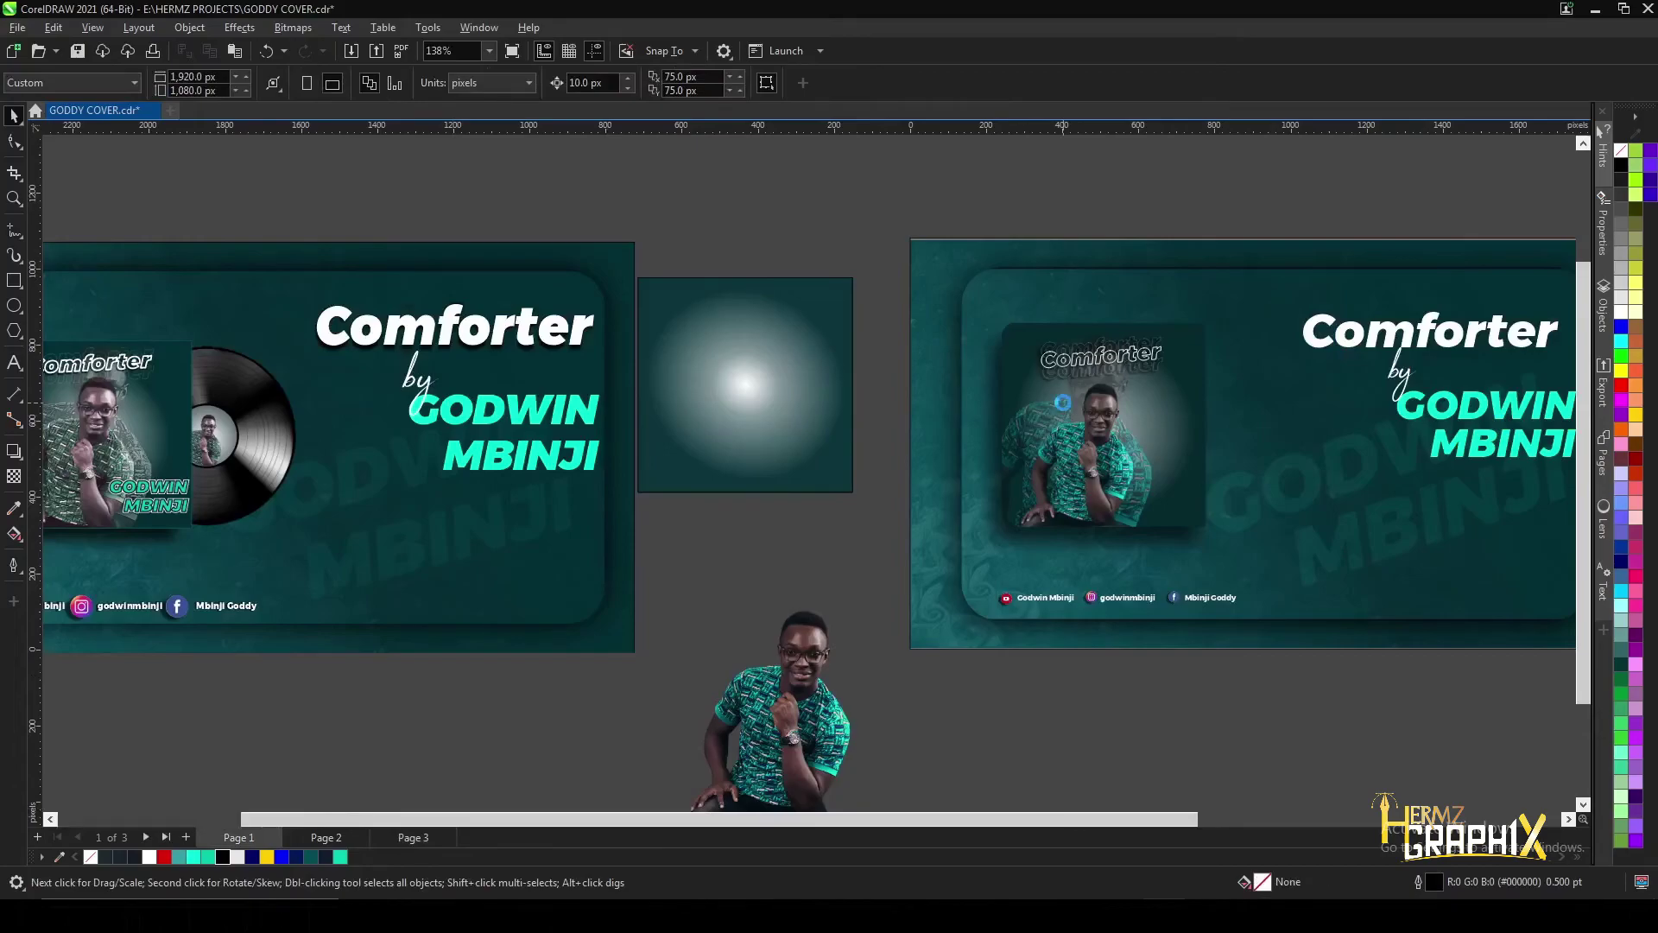
key(ctrl+v)
drag(1313, 308, 1154, 467)
scroll(1207, 432, up, 1)
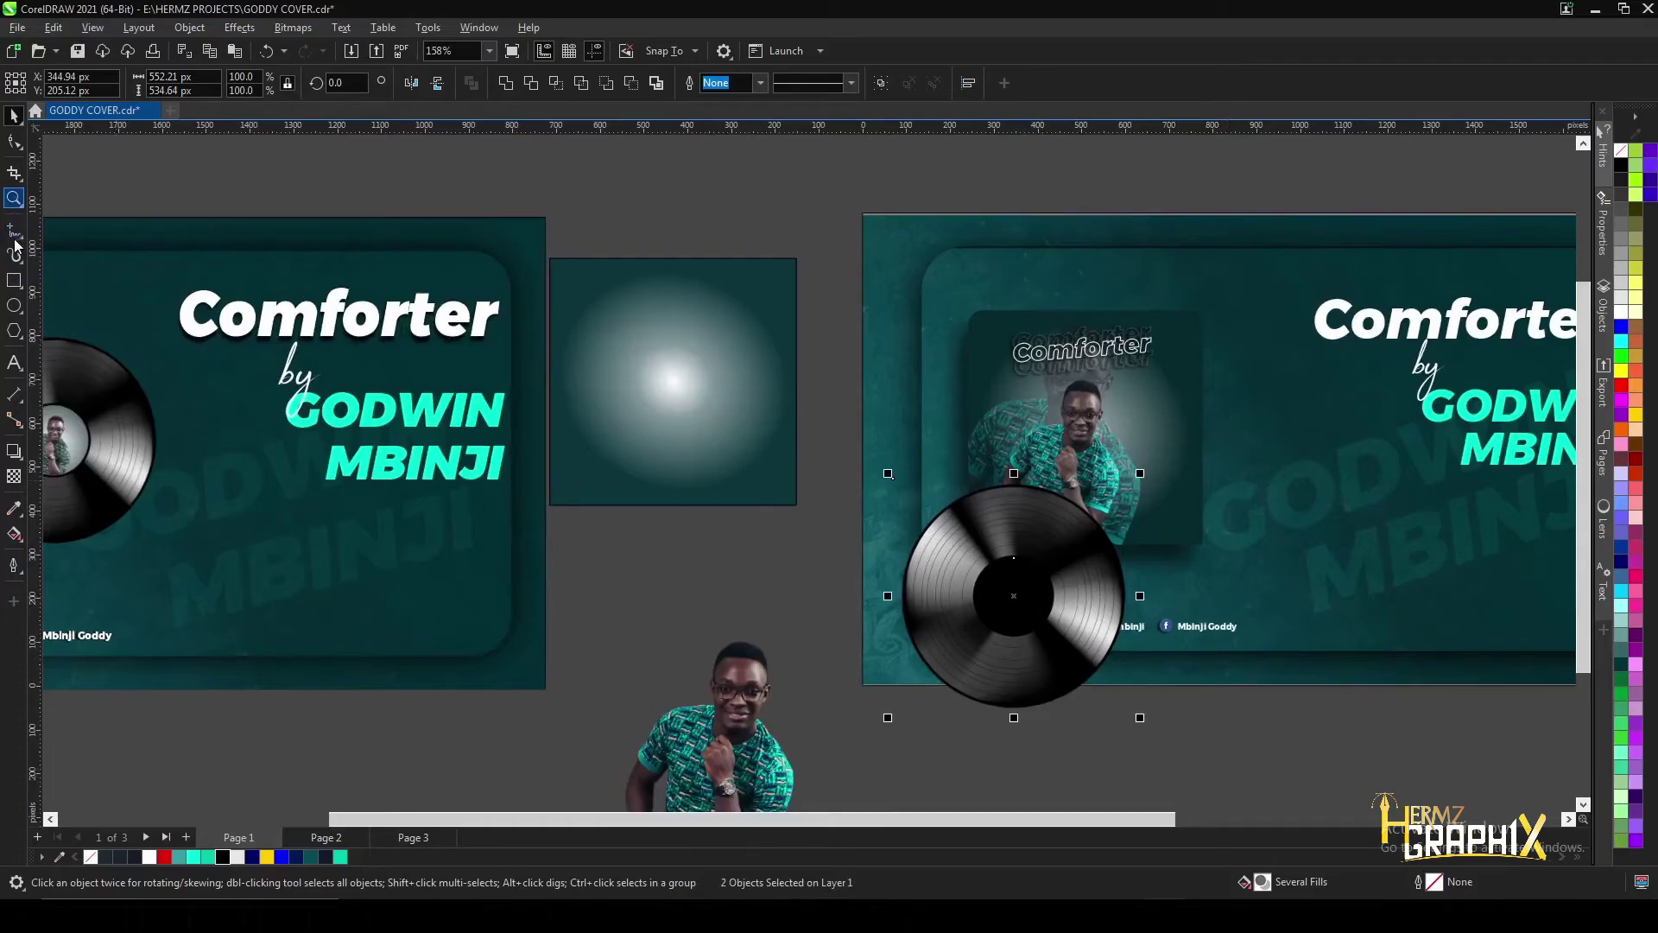
scroll(1052, 596, up, 4)
- Draw a circle matching the record's black centre, then drag a copy of the album art aside
drag(925, 537, 1052, 662)
drag(925, 537, 890, 513)
drag(890, 670, 889, 675)
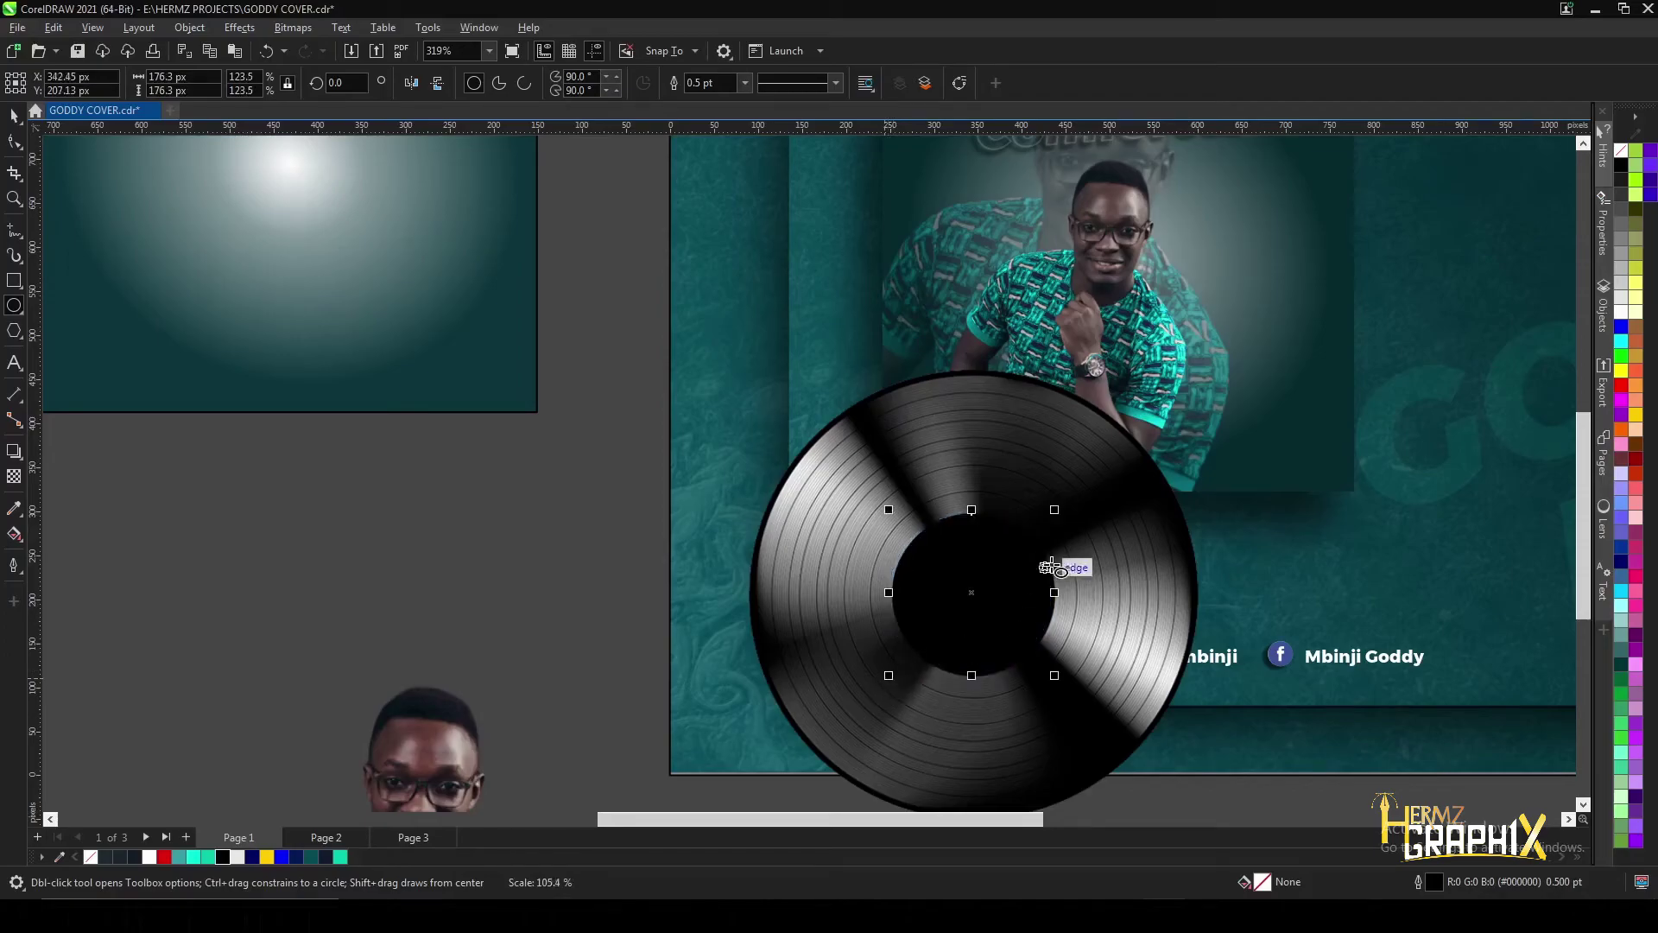
scroll(1071, 432, down, 2)
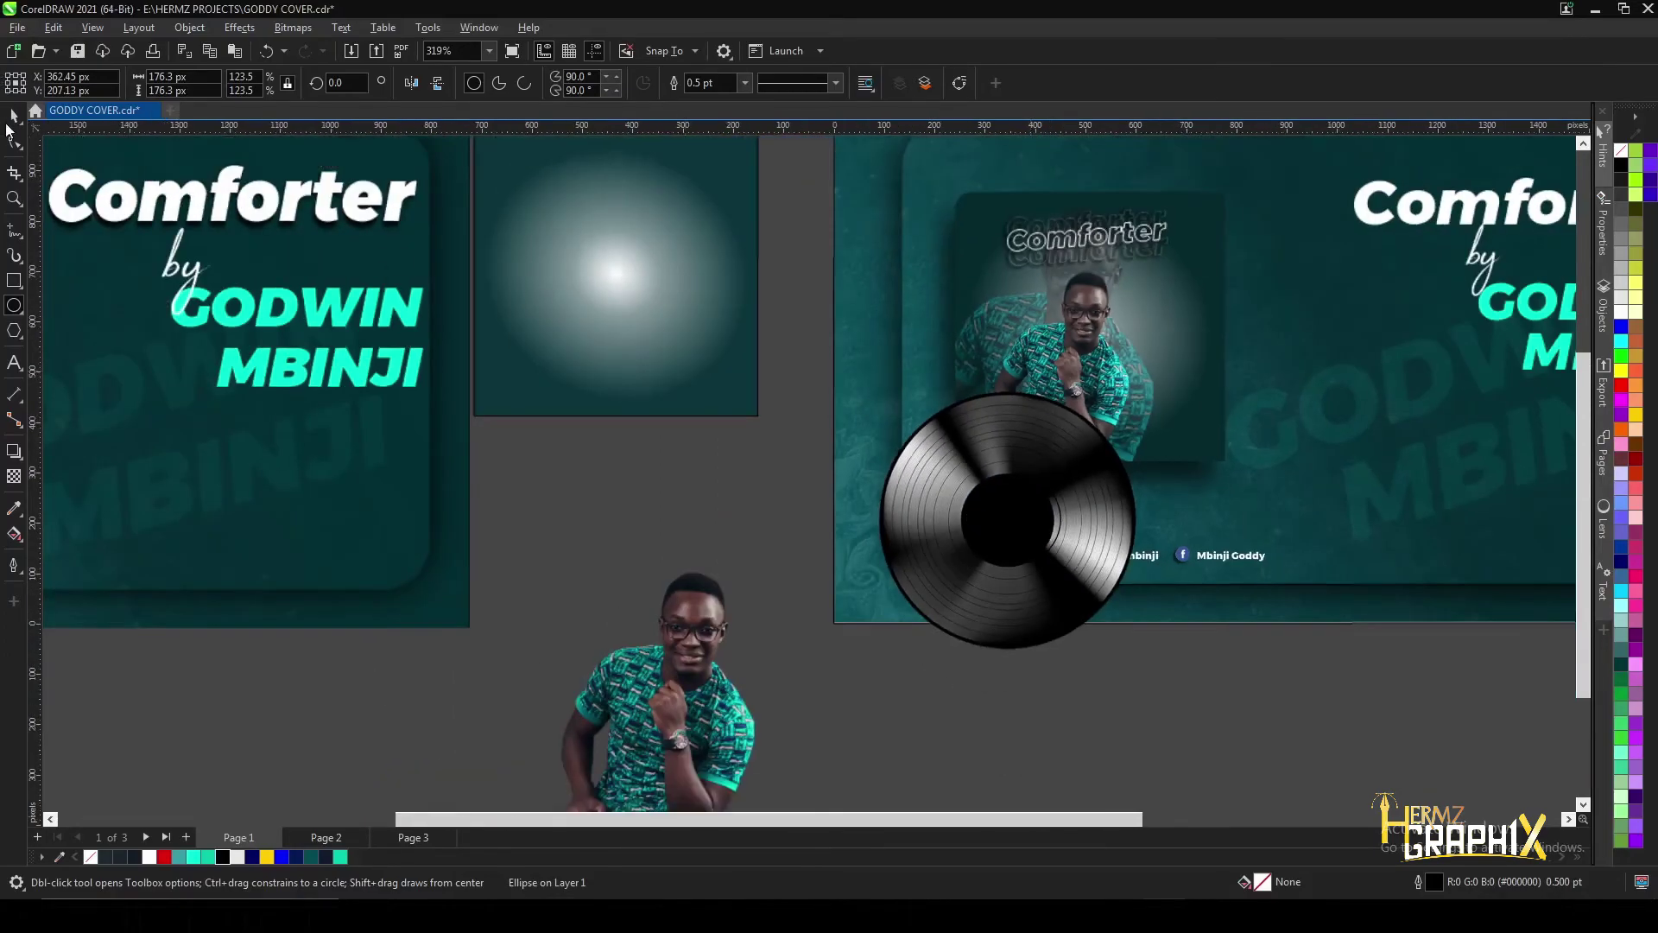
scroll(863, 455, down, 3)
scroll(1071, 406, up, 4)
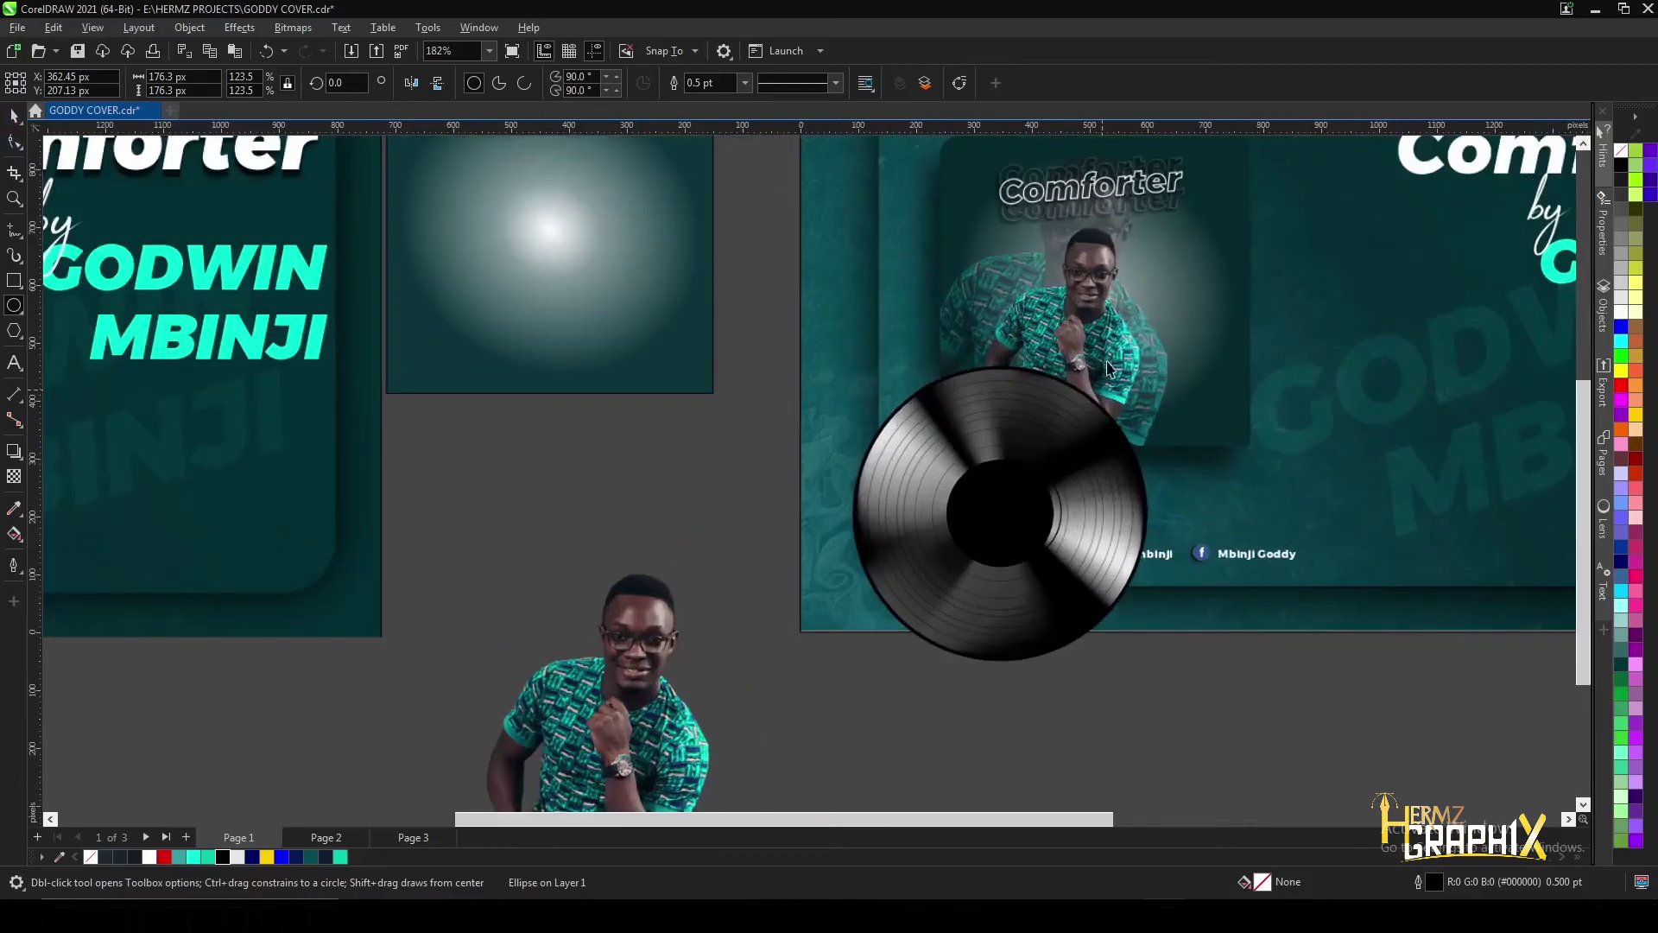
key(space)
drag(1086, 311, 589, 515)
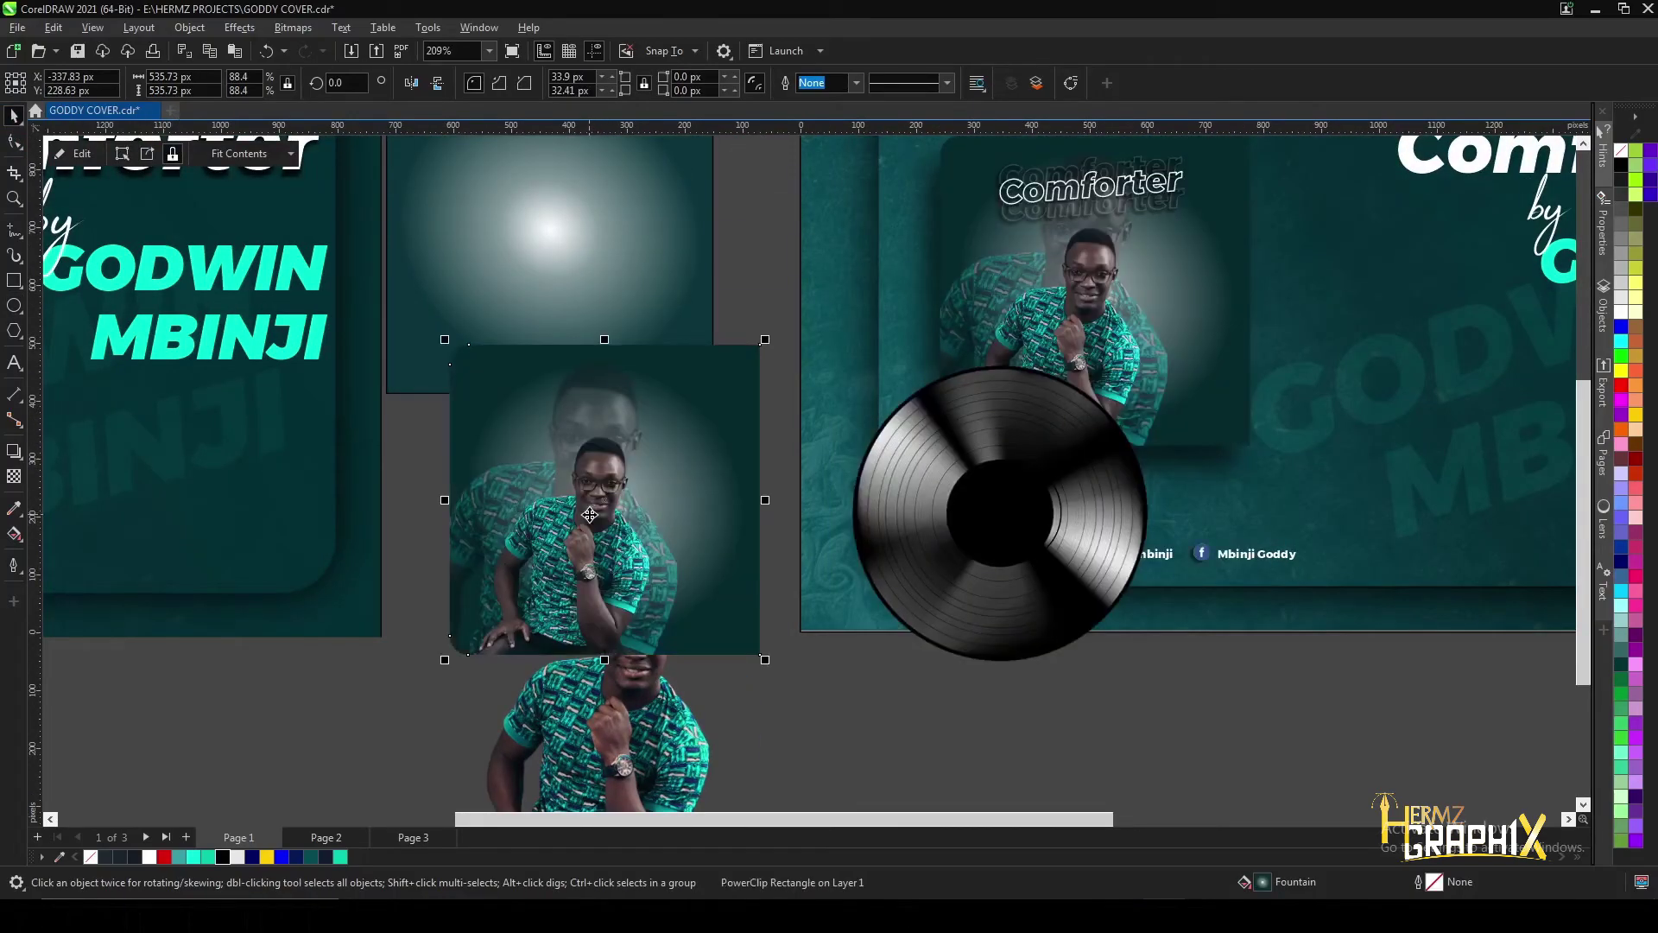
- PowerClip the album-art copy inside the record's centre circle
right_click(590, 515)
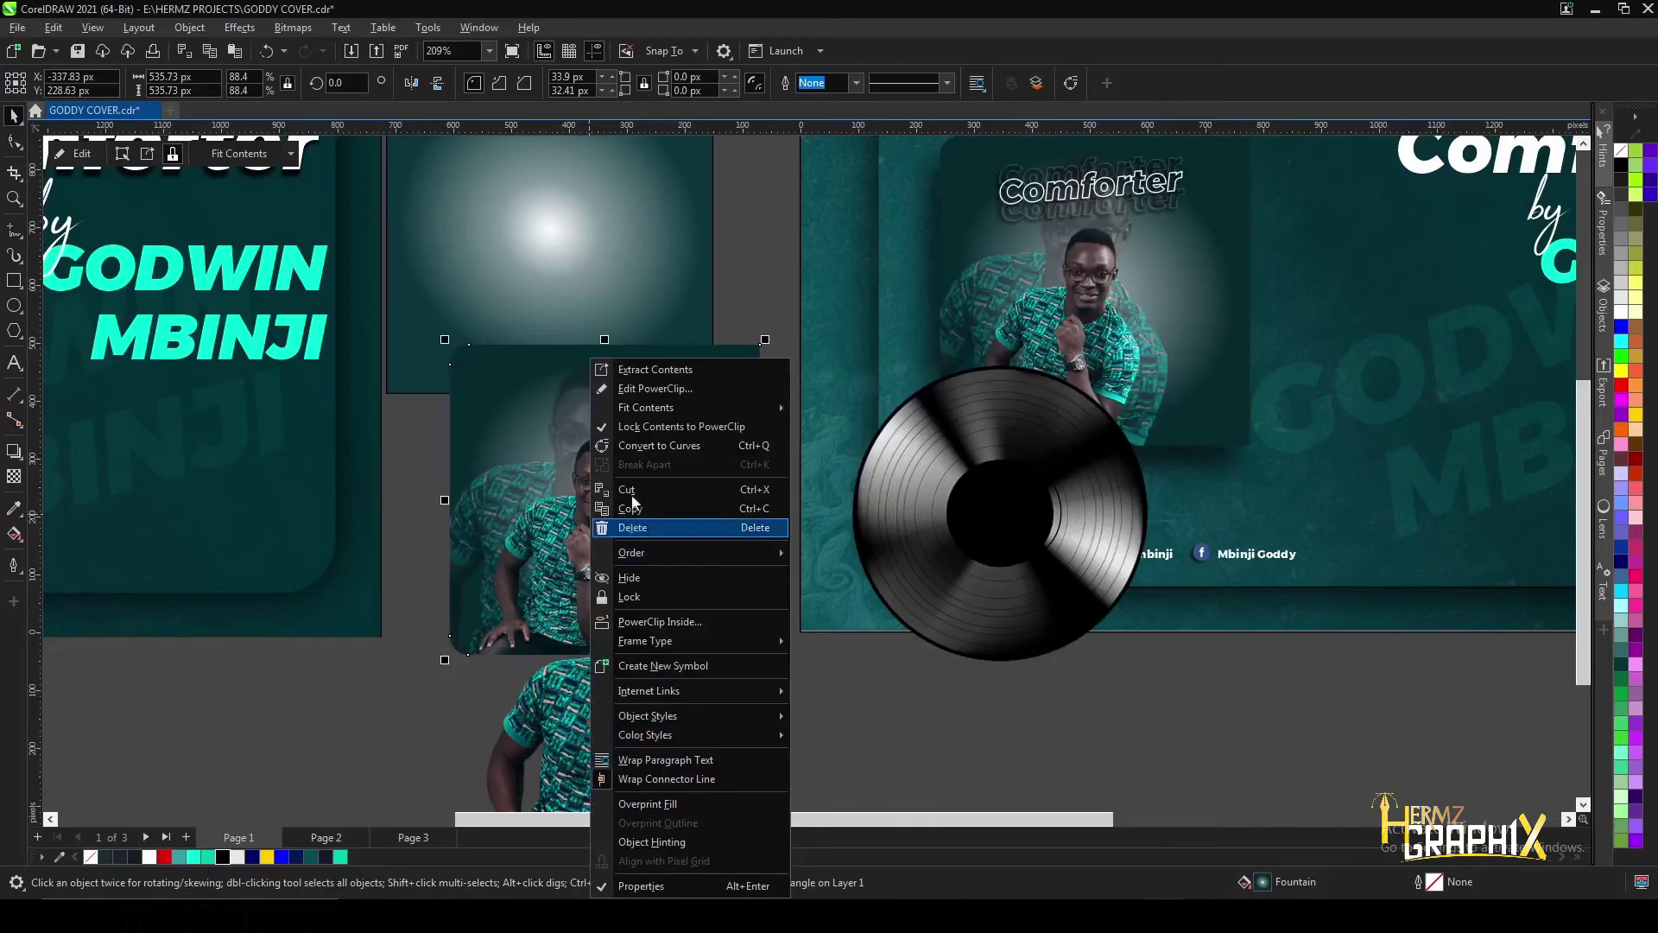
click(640, 624)
click(950, 519)
scroll(994, 505, up, 3)
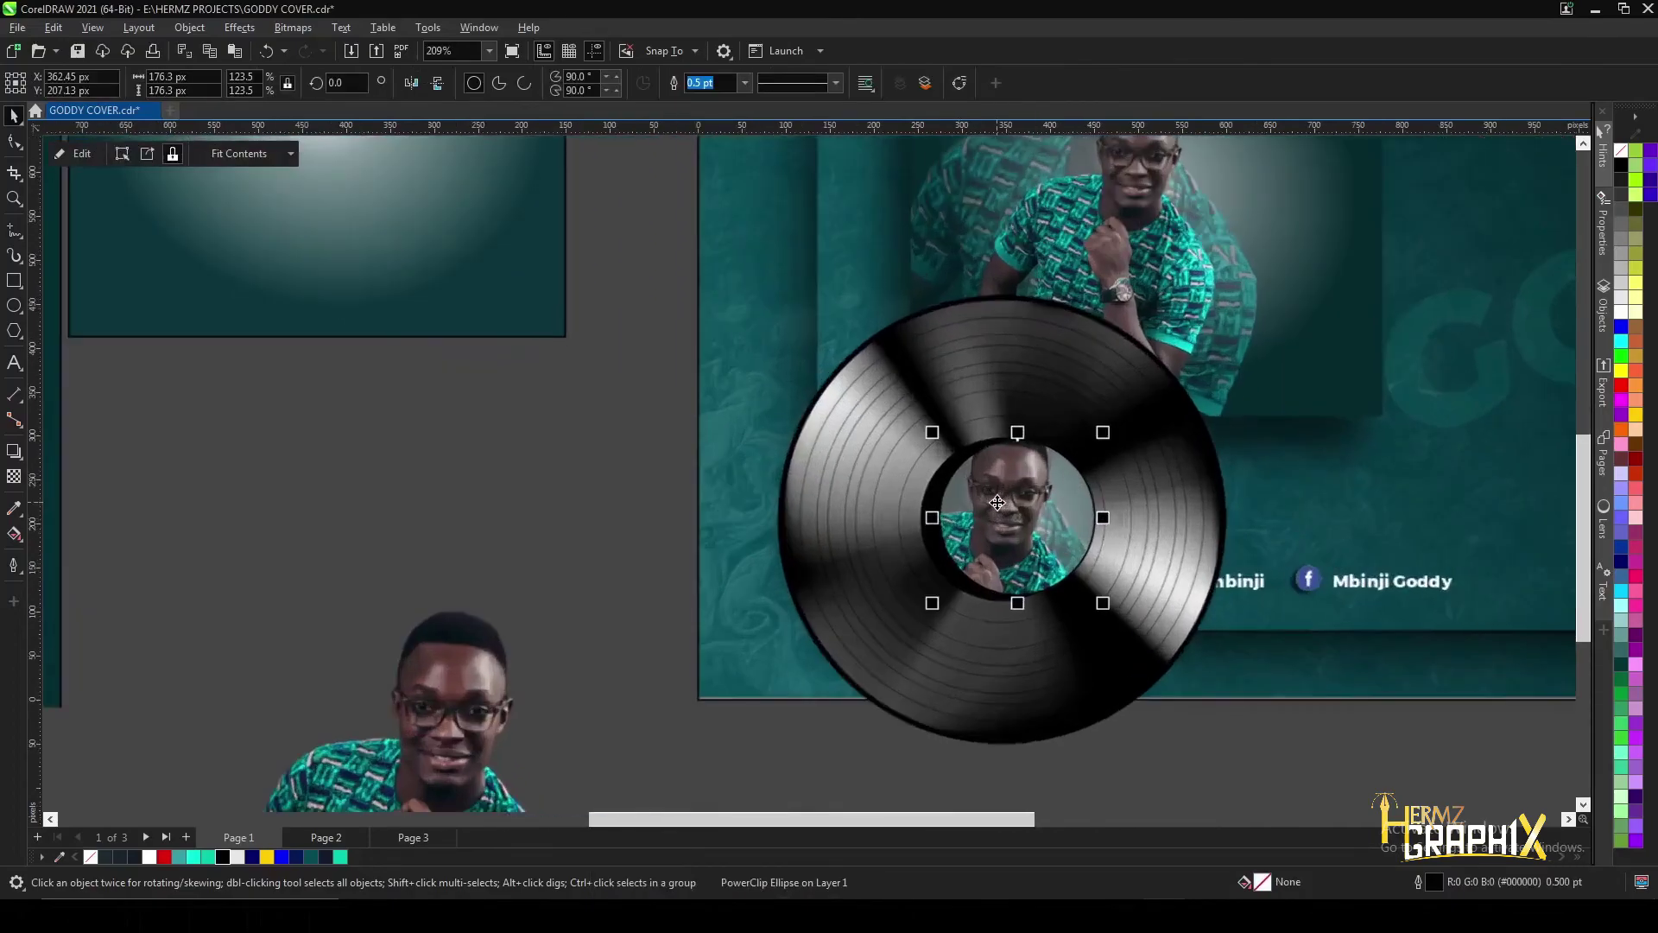
scroll(997, 503, up, 2)
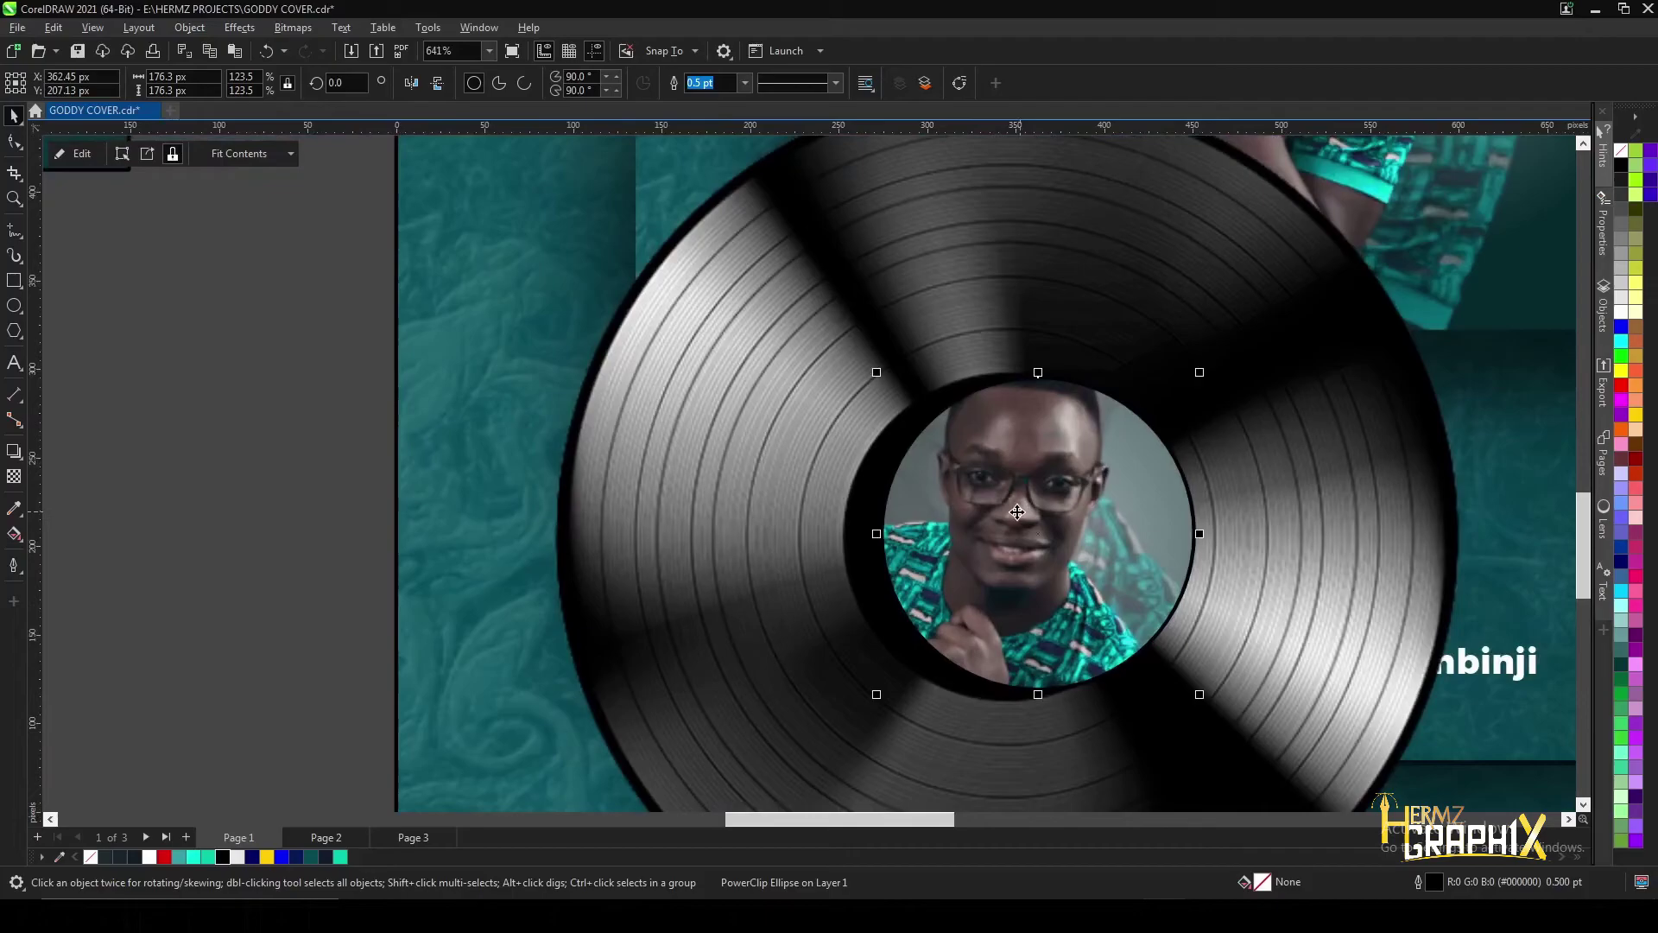
- Edit the PowerClip, scaling the photo to 32.9% and centring it in the circle
click(100, 155)
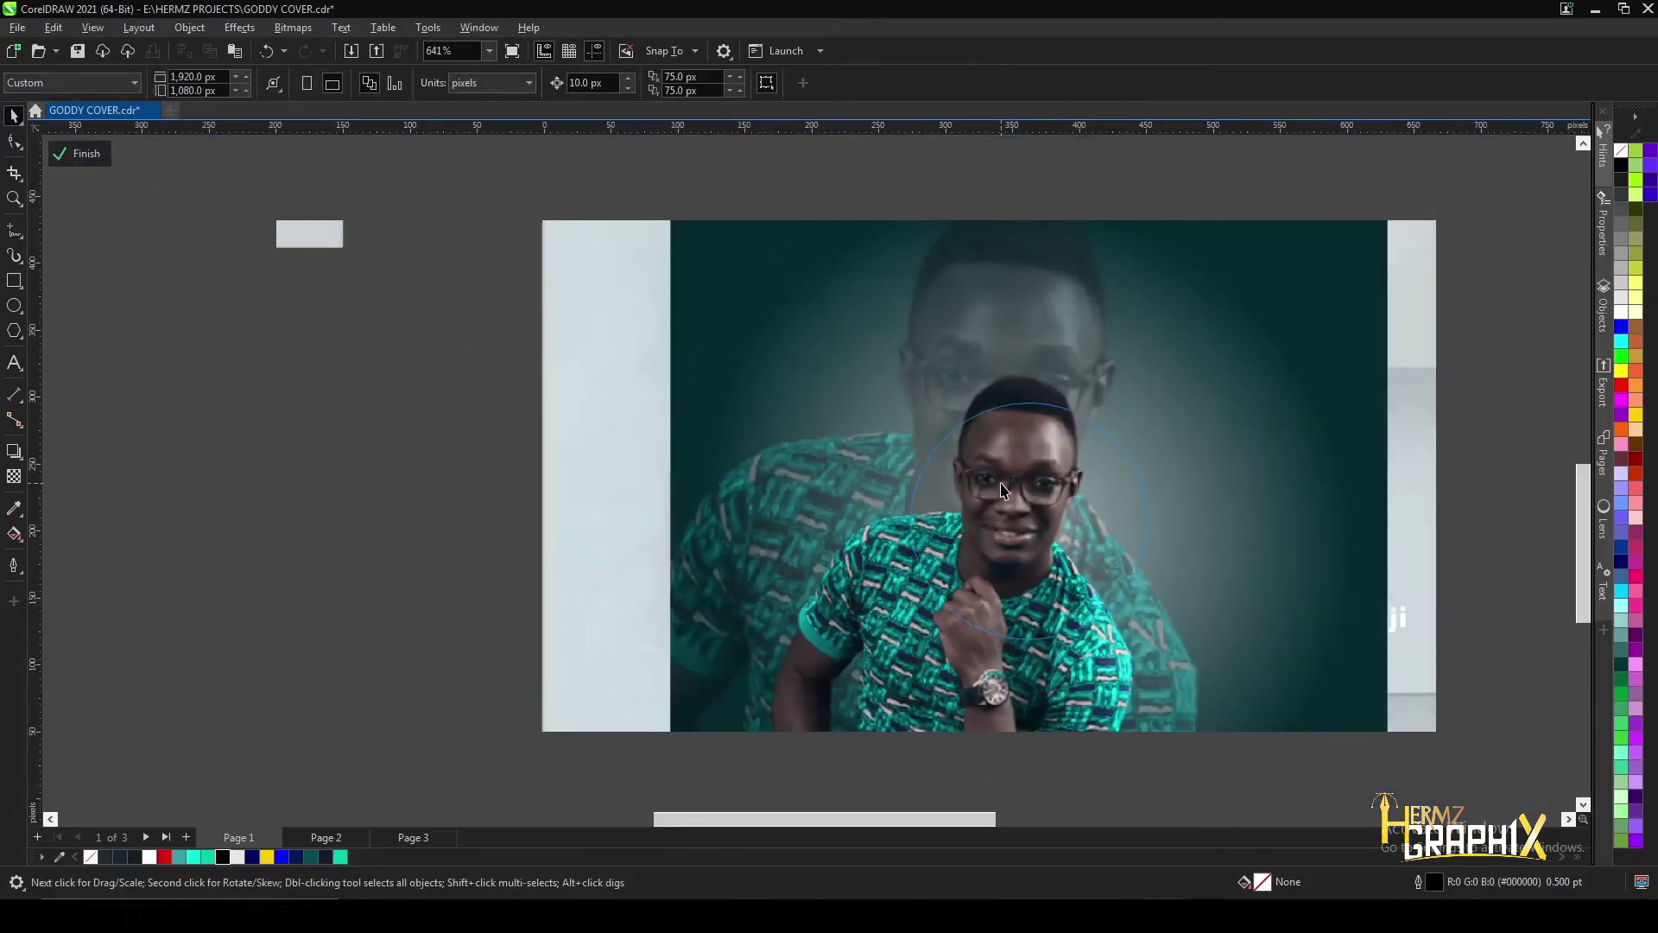
scroll(1002, 490, down, 2)
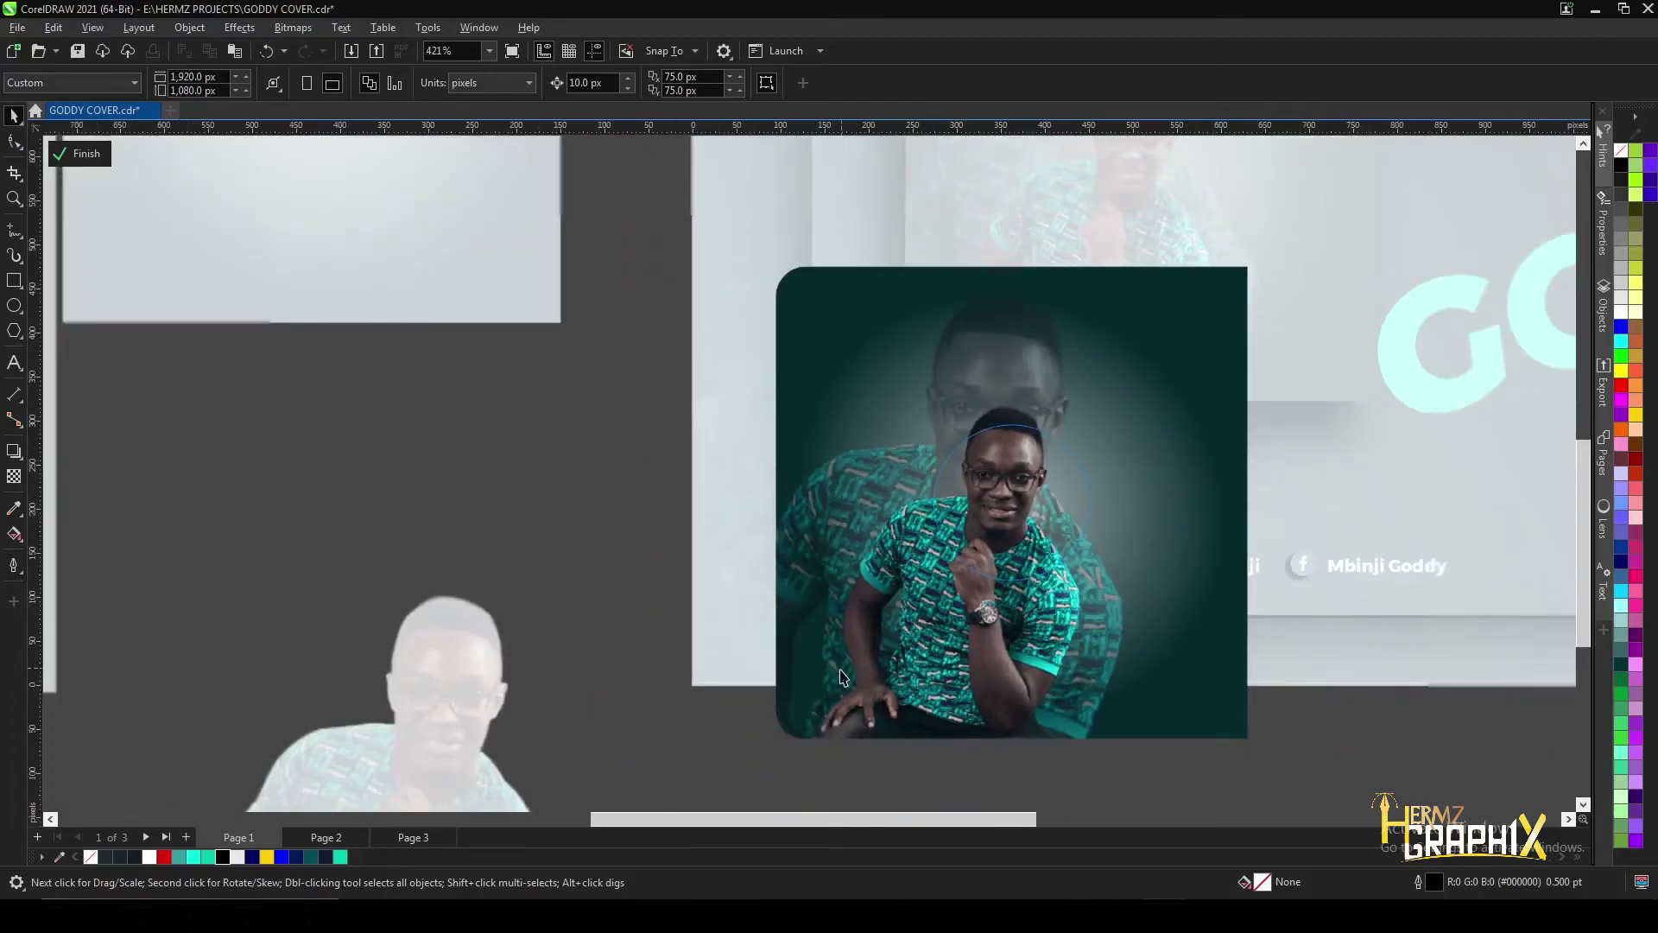
ctrl+click(889, 640)
drag(773, 740, 907, 607)
drag(1250, 275, 1112, 408)
scroll(1132, 402, up, 2)
scroll(1131, 401, up, 2)
drag(855, 626, 900, 591)
scroll(891, 591, down, 2)
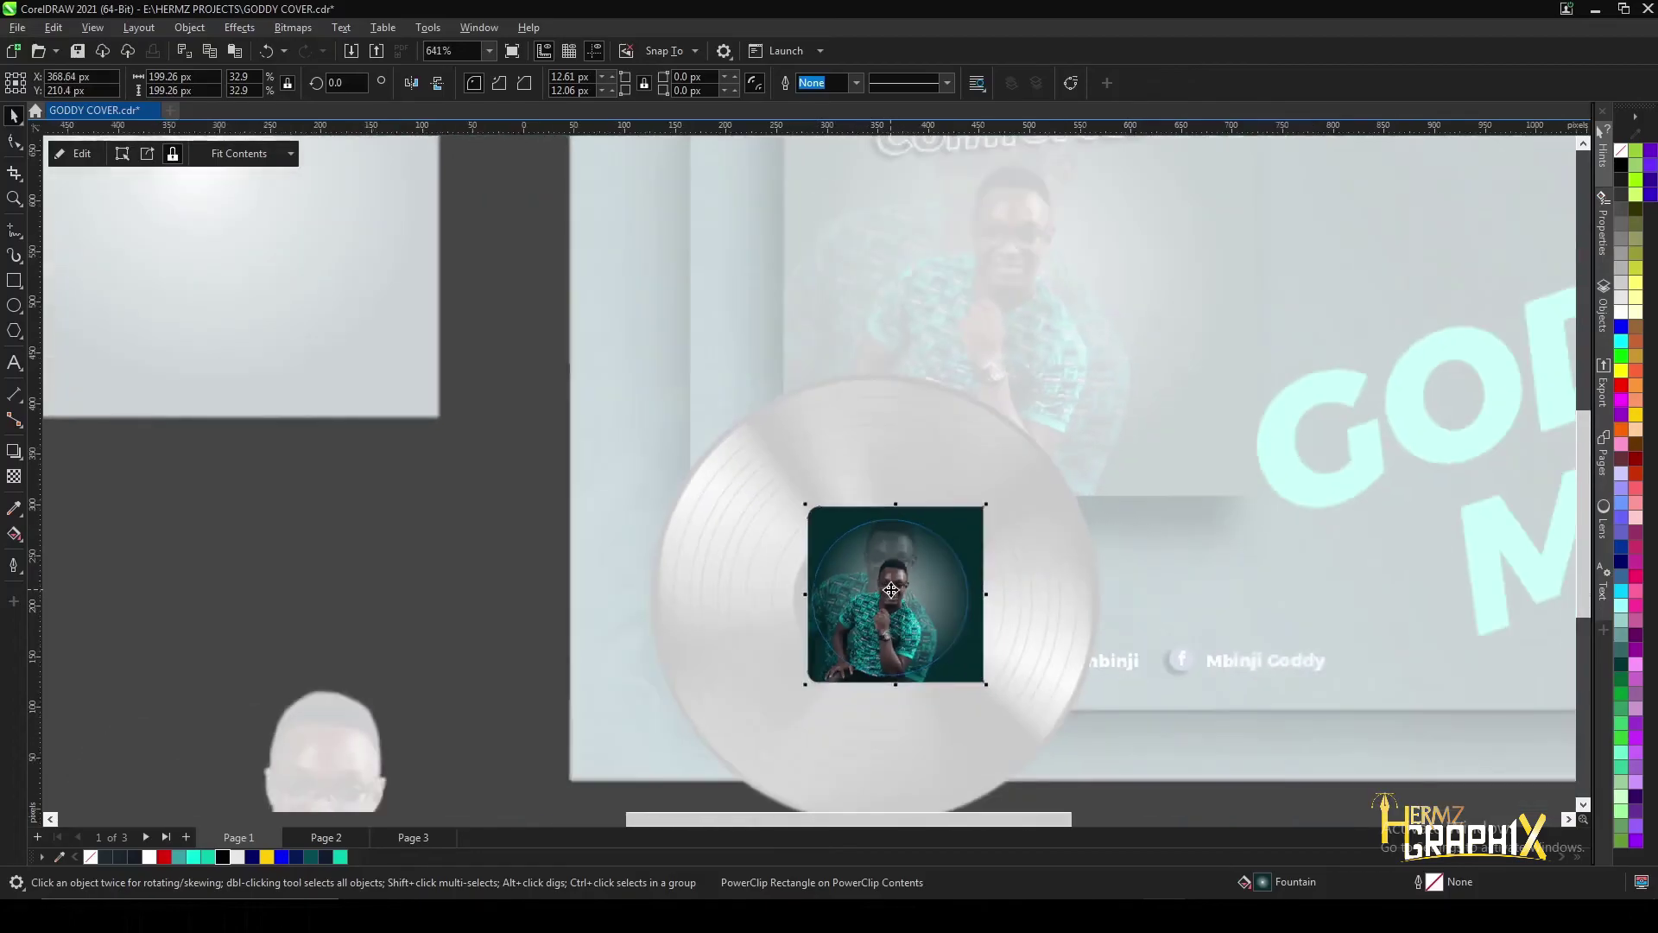
scroll(891, 591, down, 2)
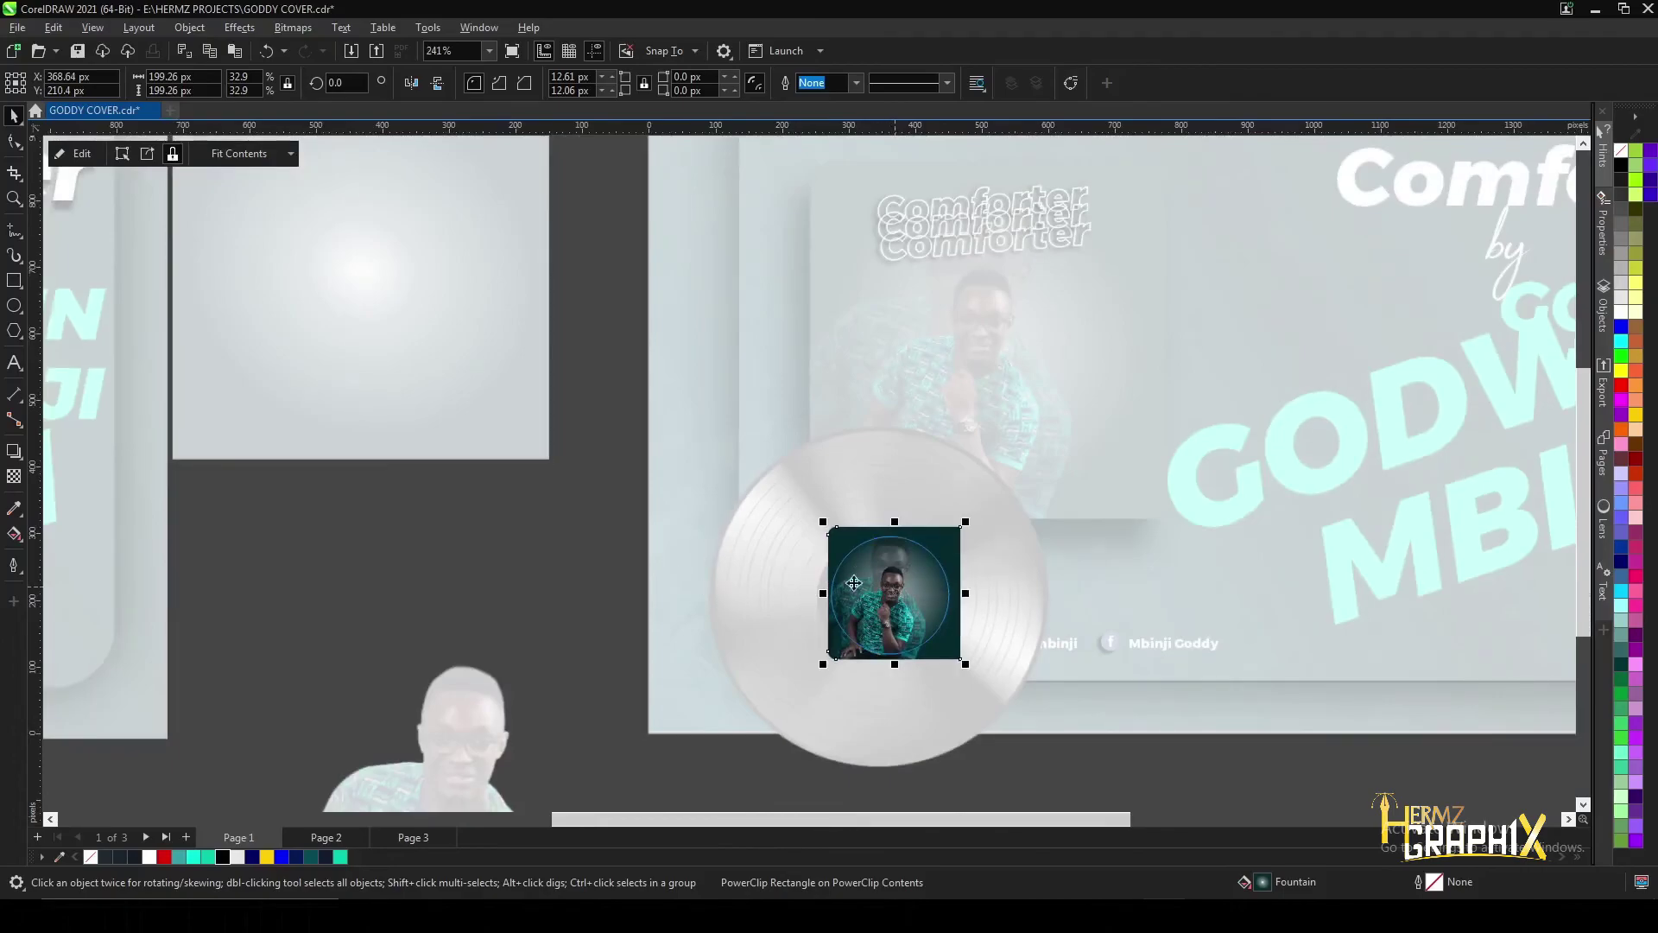
scroll(876, 575, up, 1)
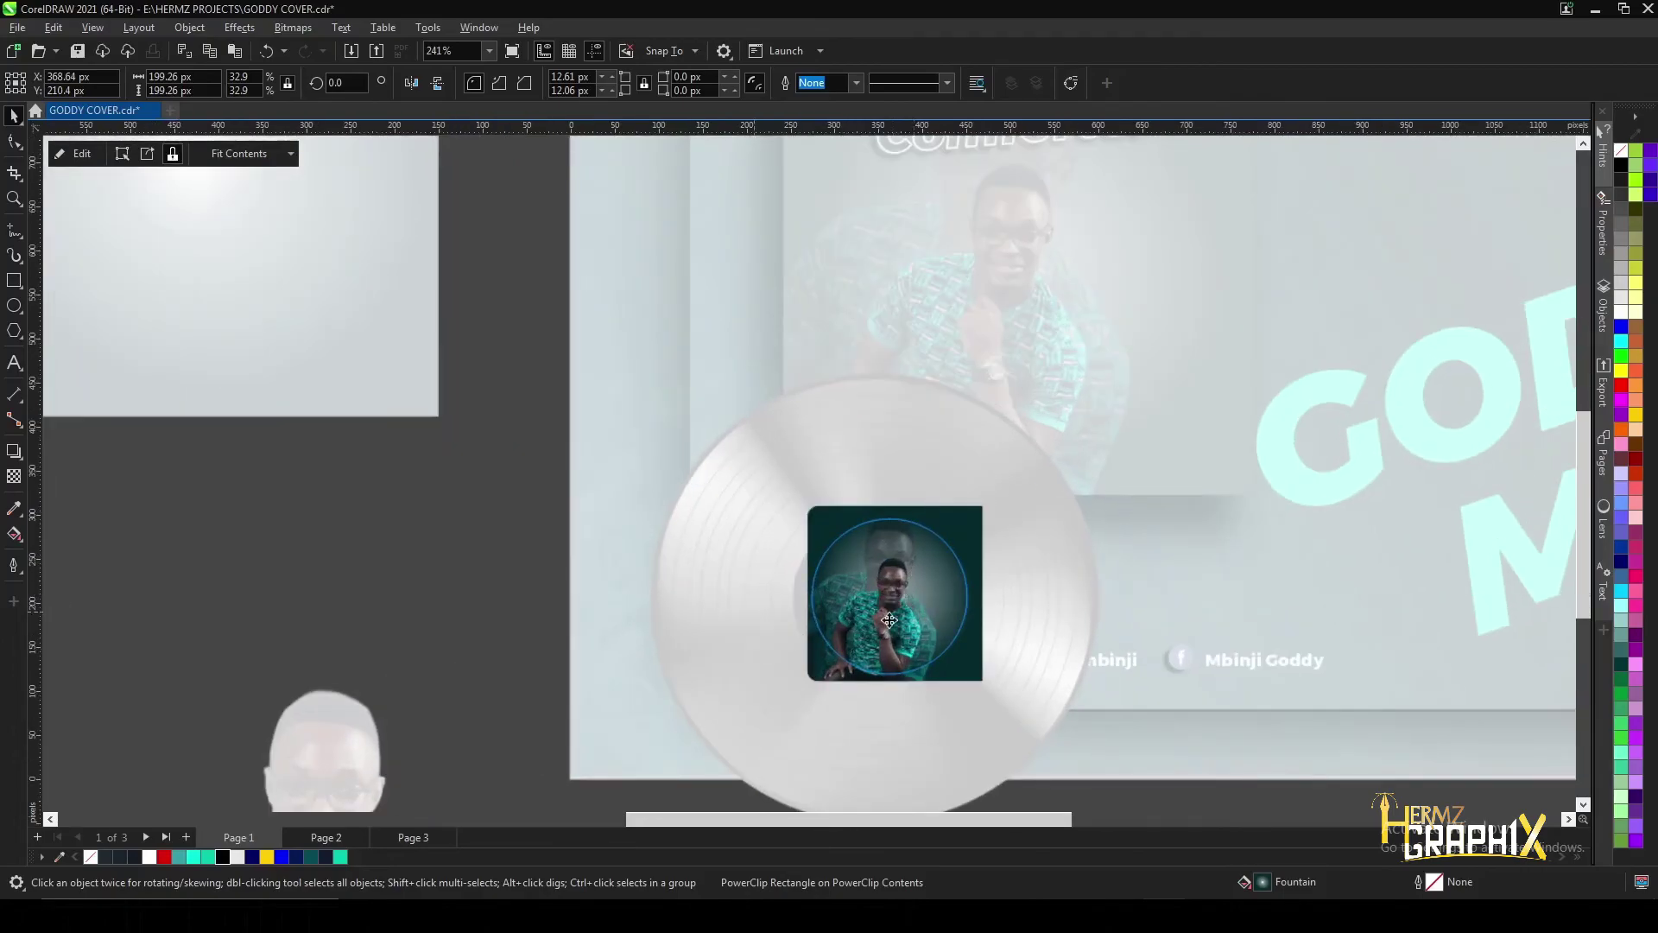
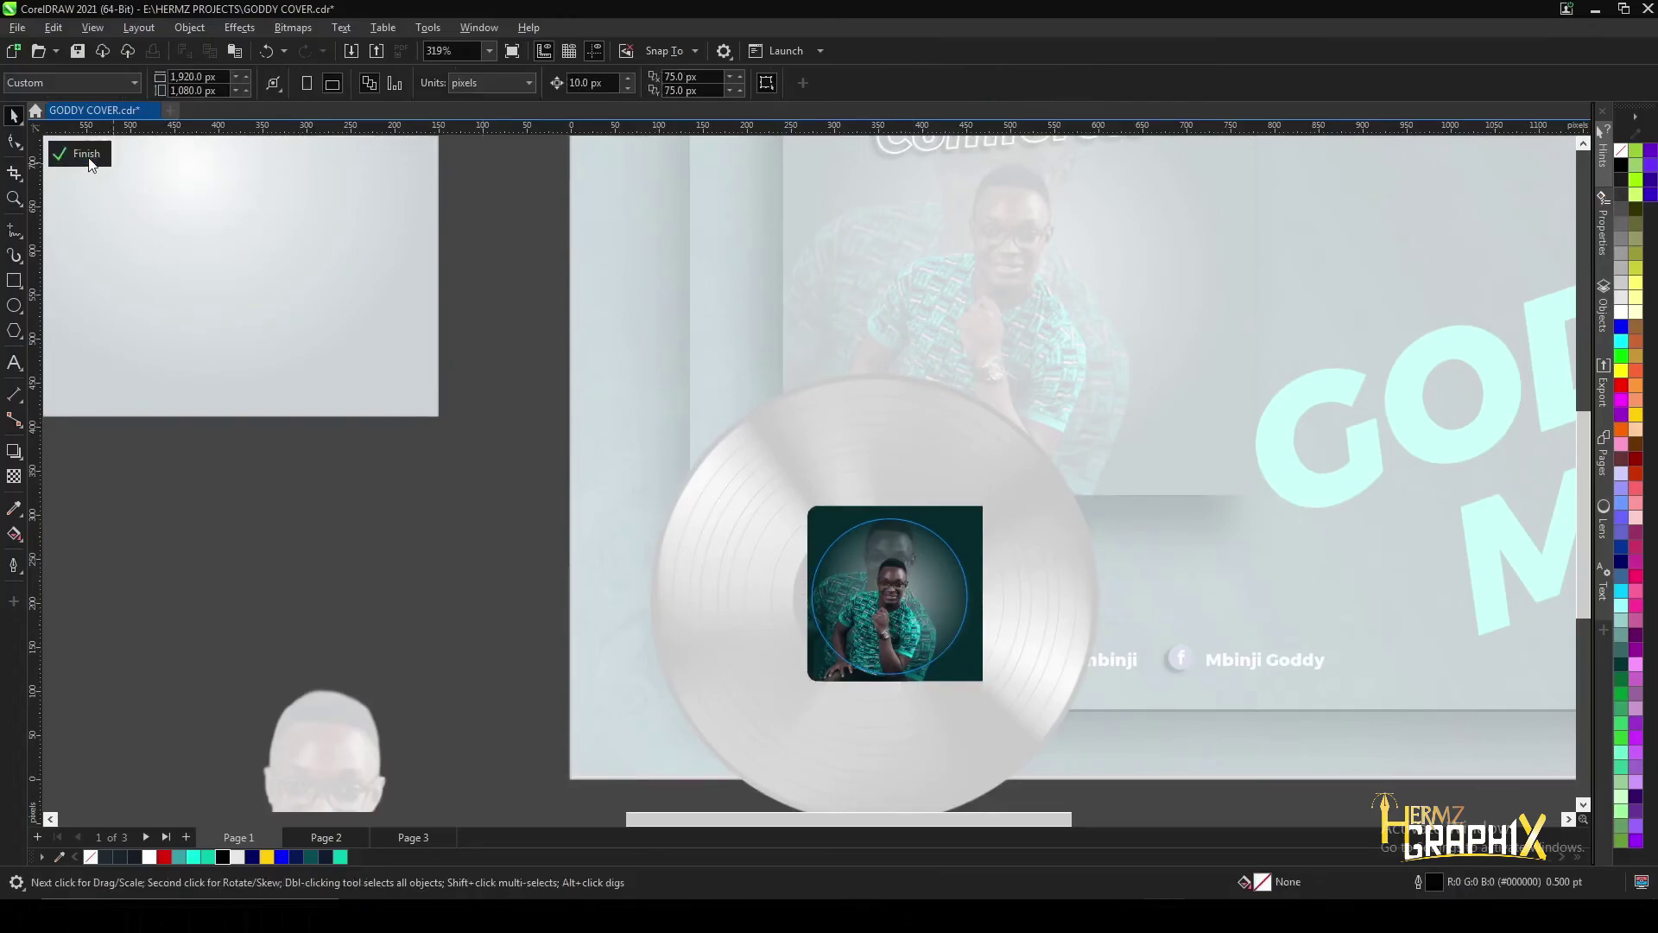
- Finish the PowerClip edit and centre the photo circle within the vinyl record's label
ctrl+click(877, 576)
scroll(877, 577, up, 1)
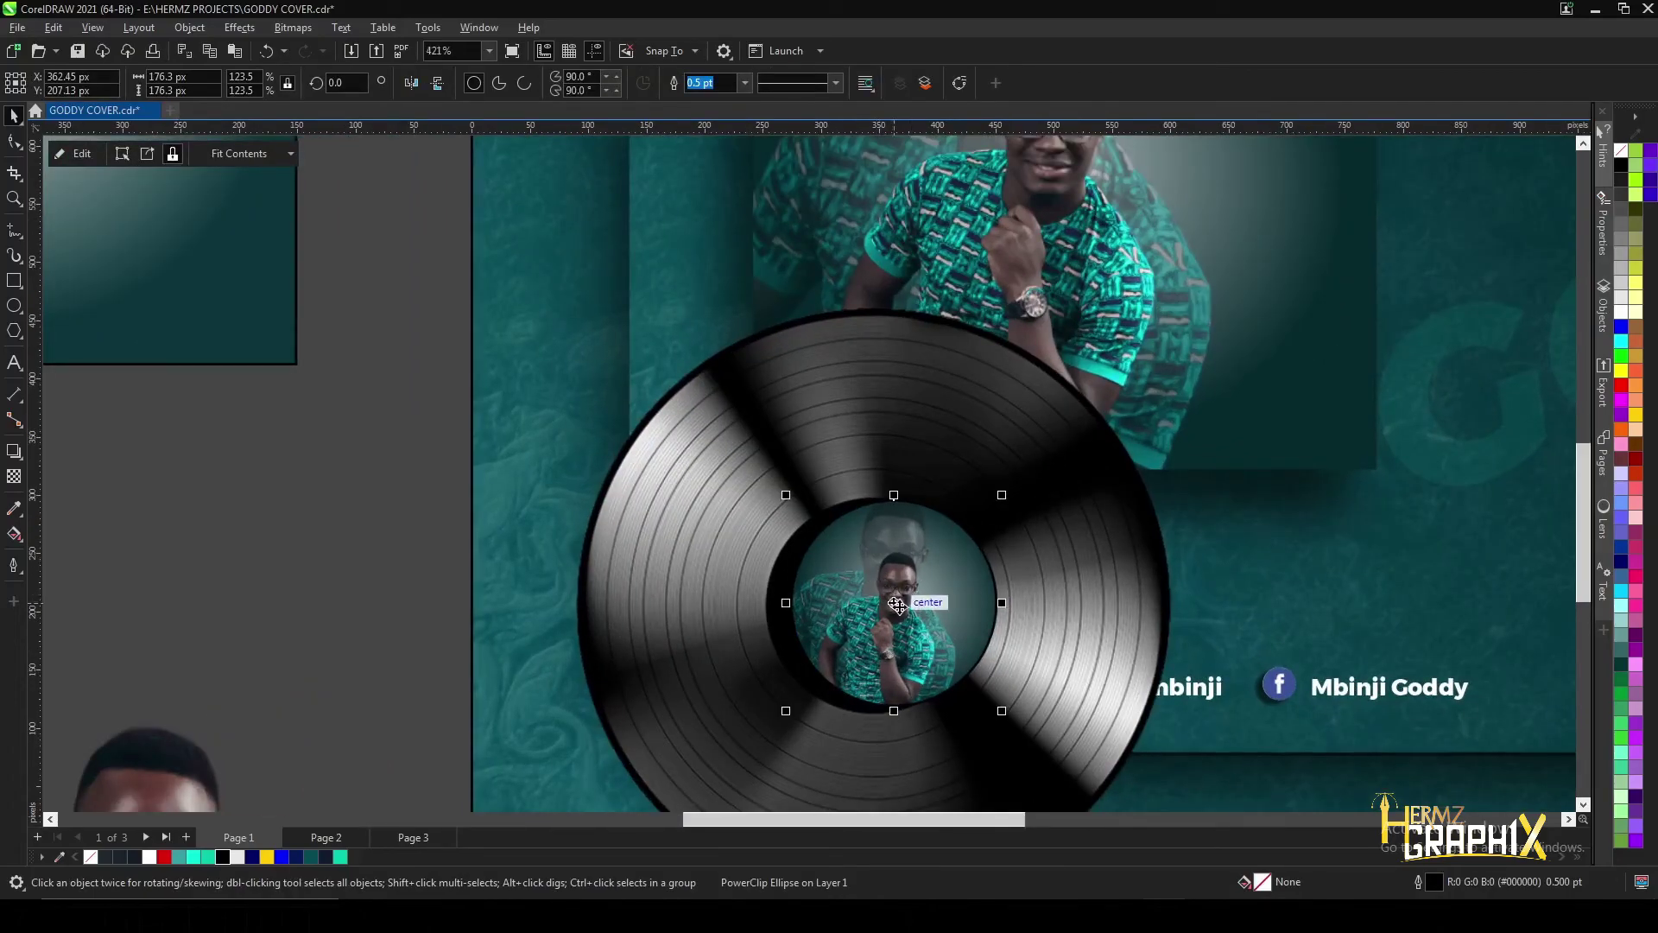
drag(894, 603, 870, 606)
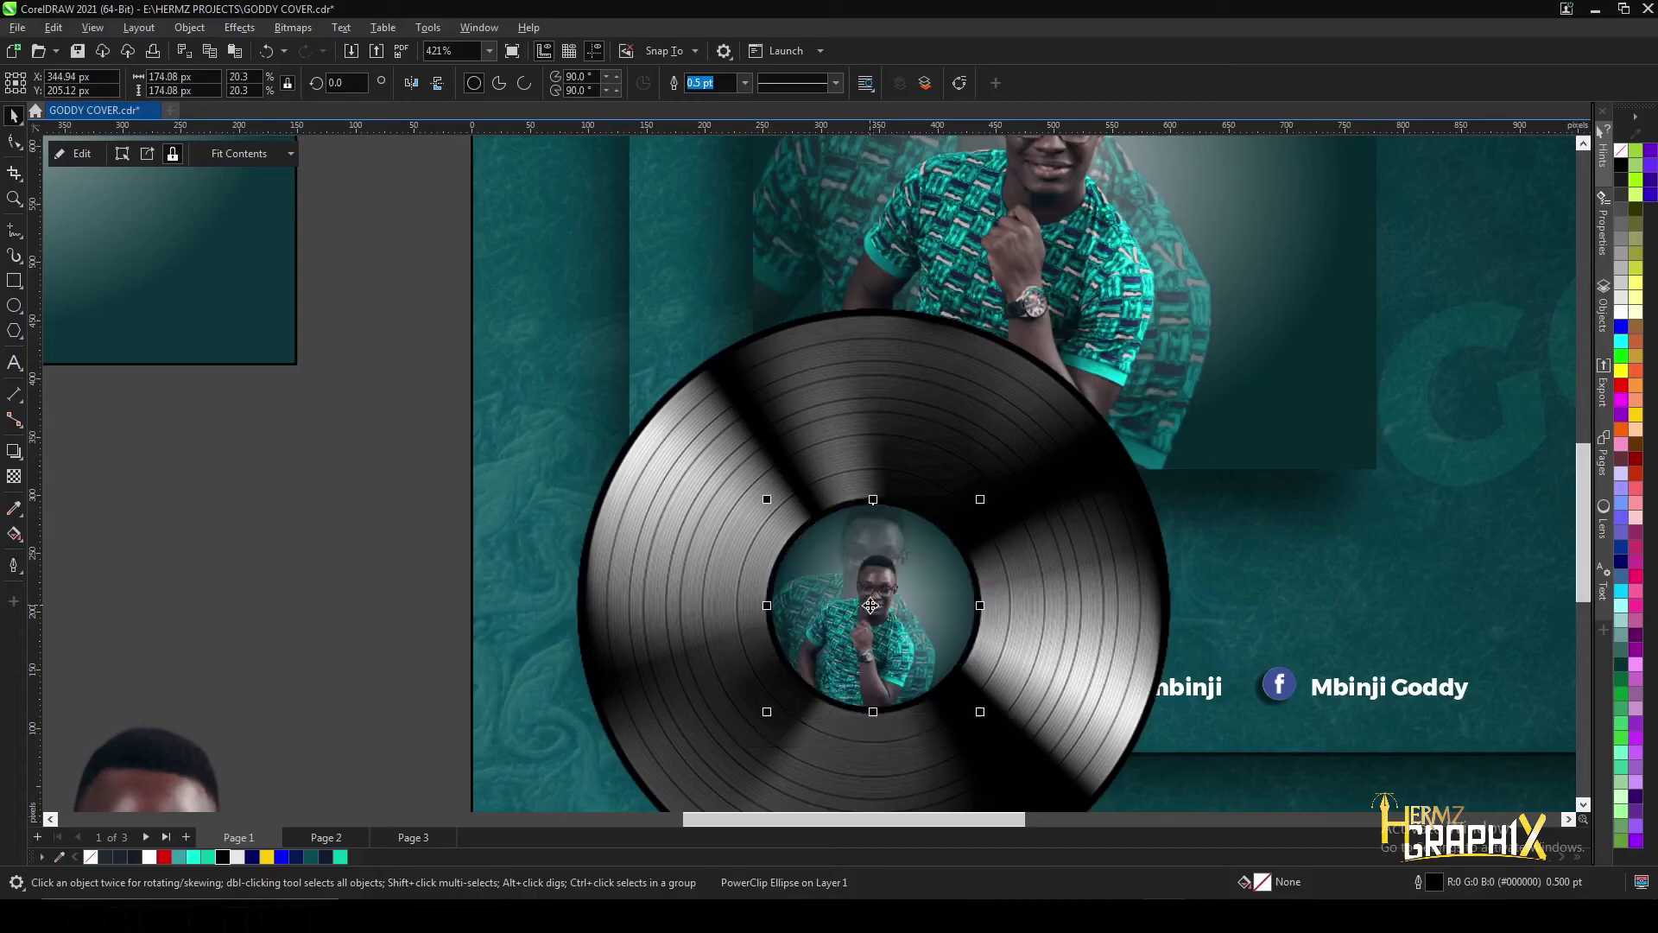
scroll(876, 598, down, 2)
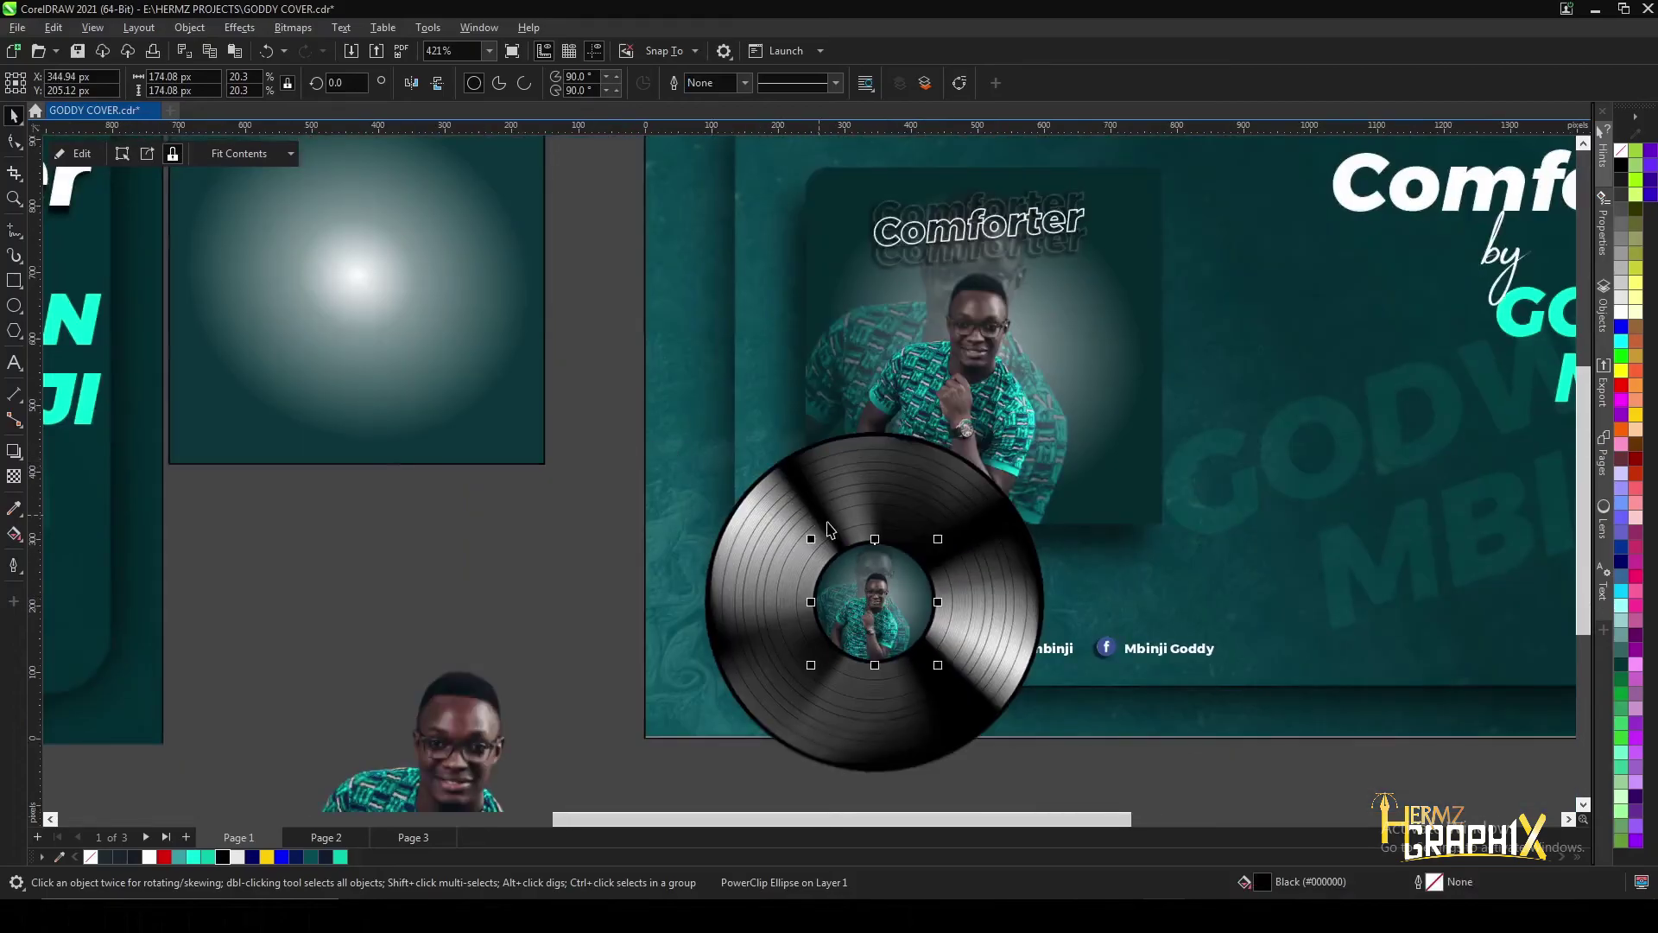
- Group the vinyl record with its photo label and move the group onto the album art
shift+click(793, 530)
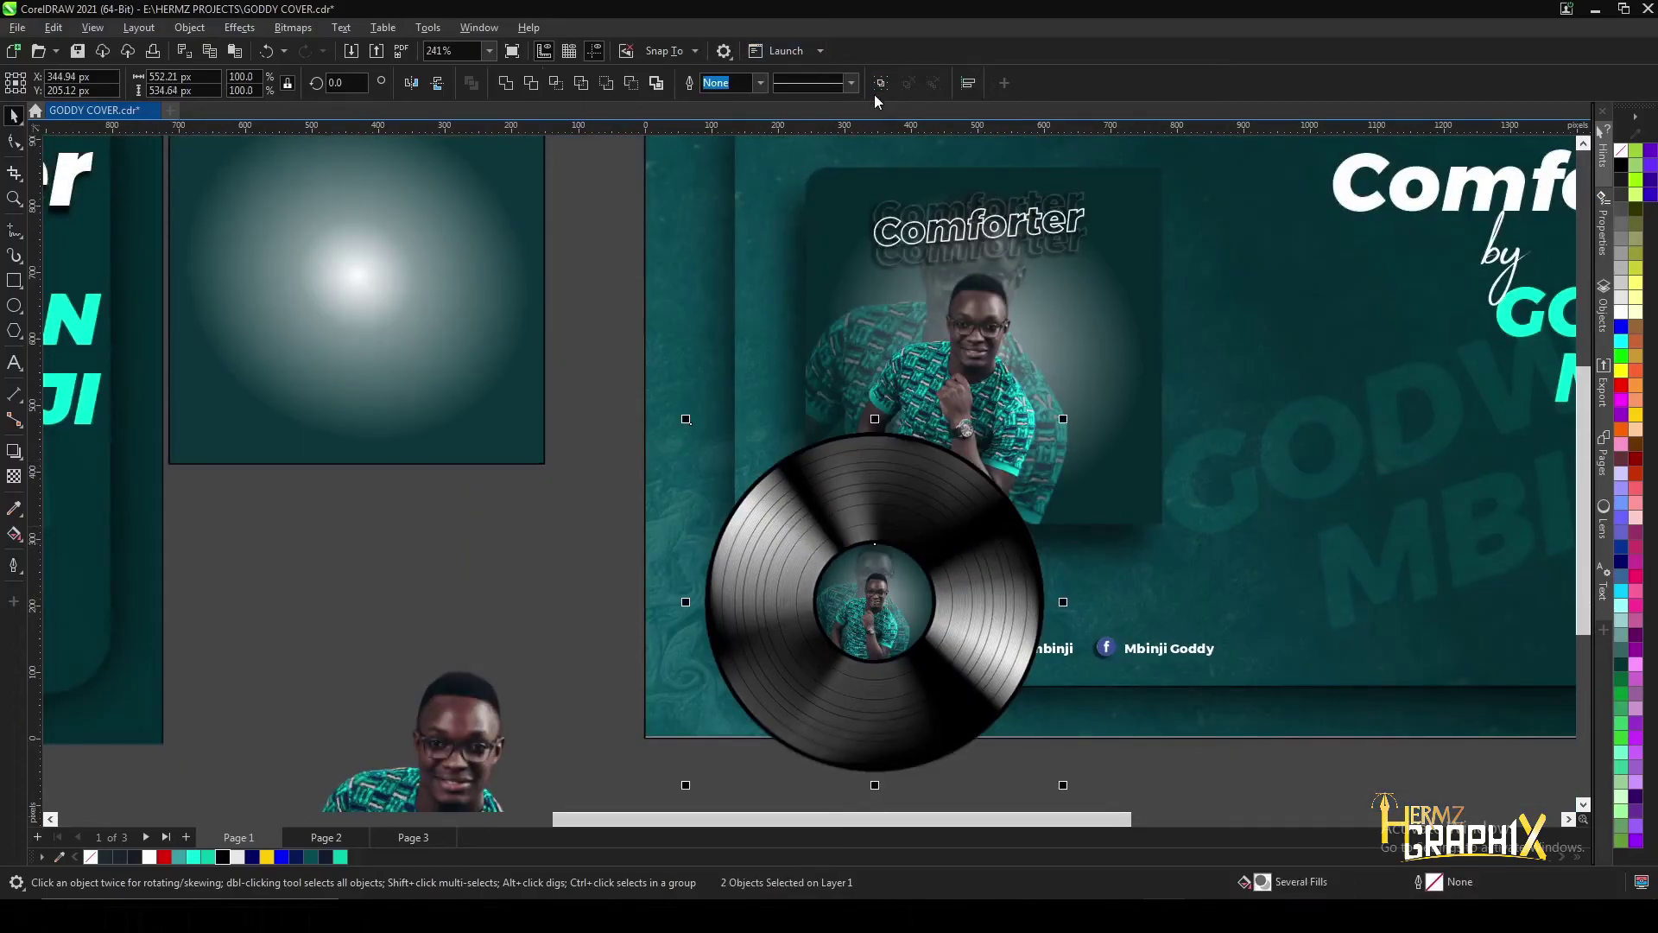
key(ctrl+g)
drag(877, 609, 1188, 343)
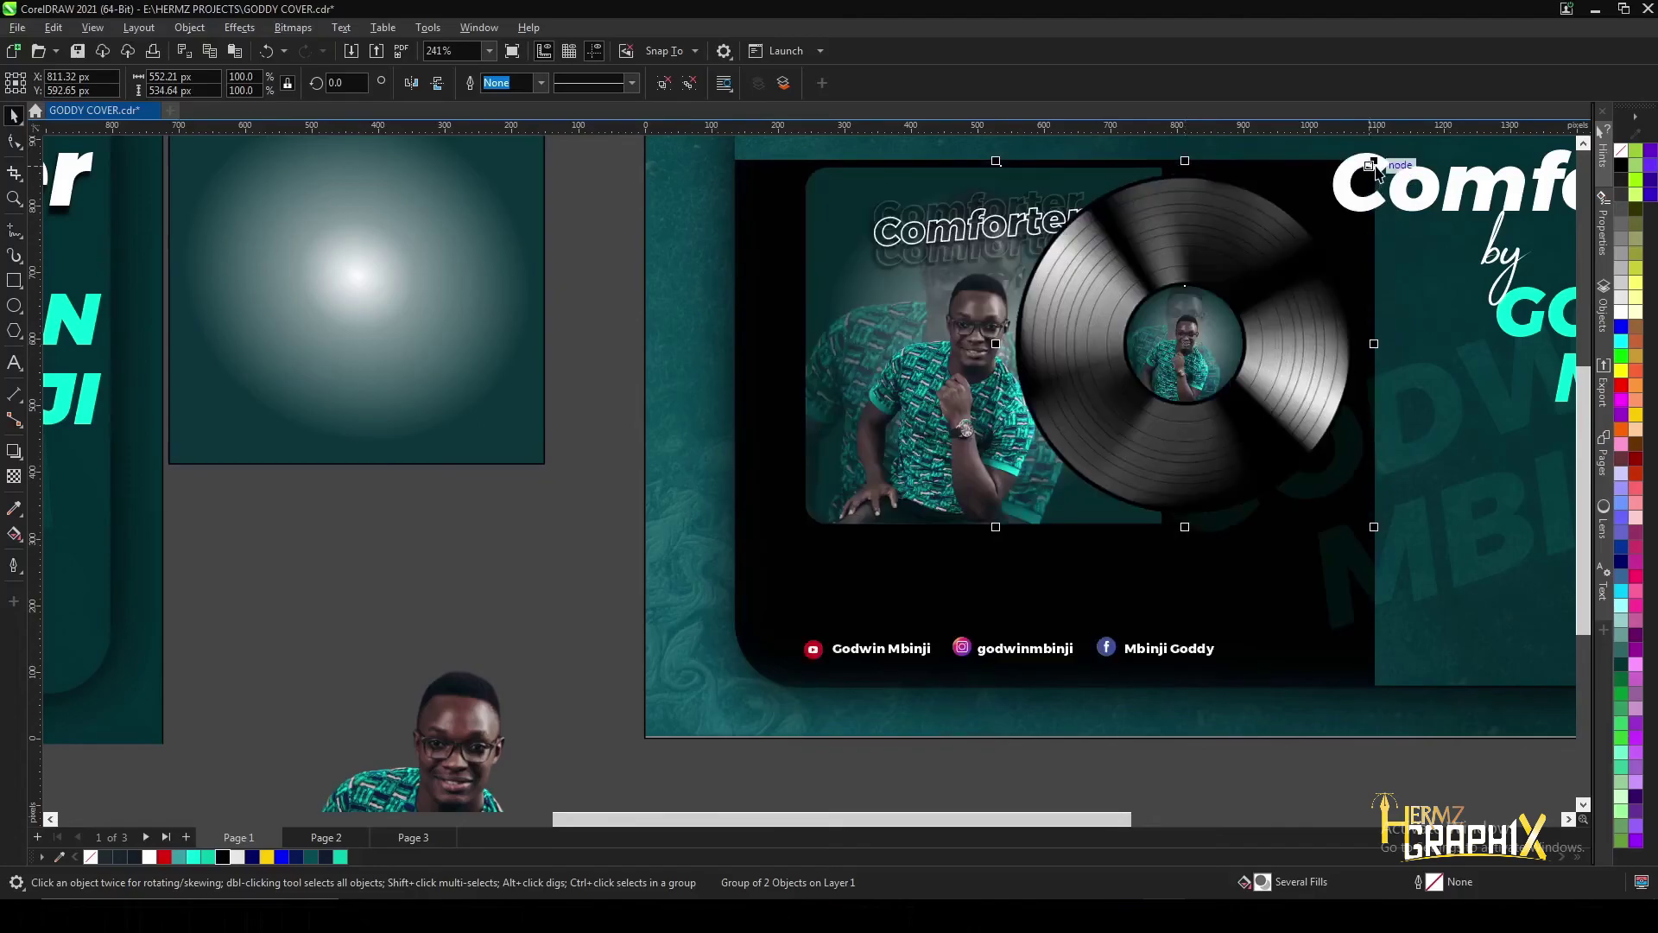
scroll(855, 462, down, 1)
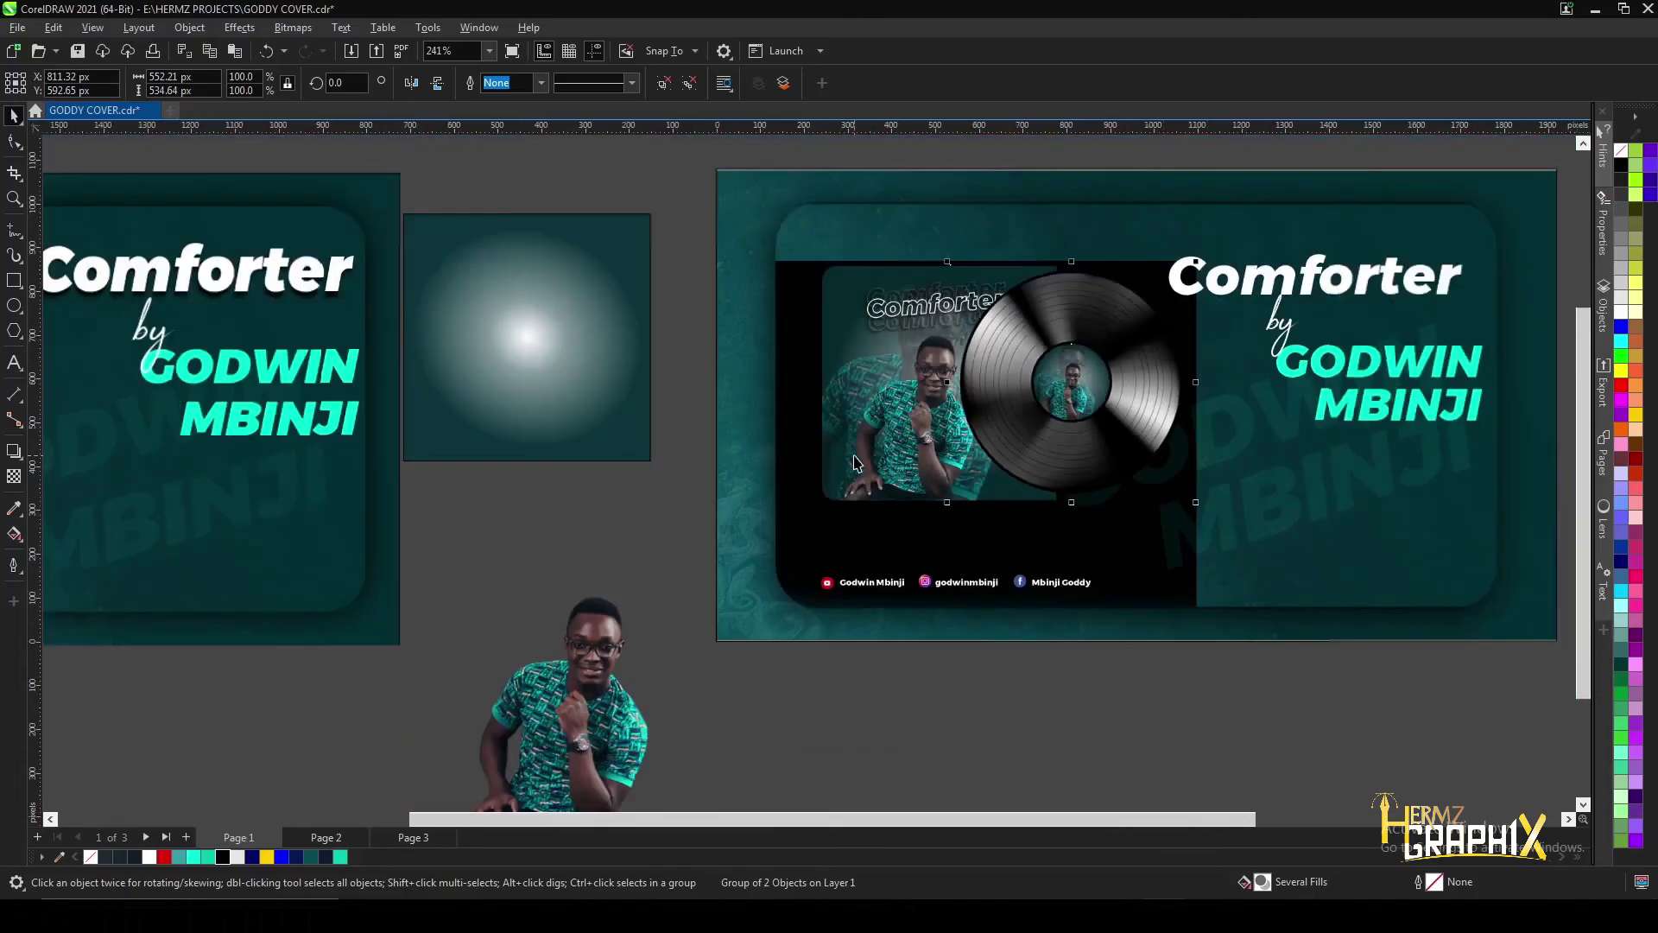
scroll(1179, 343, up, 1)
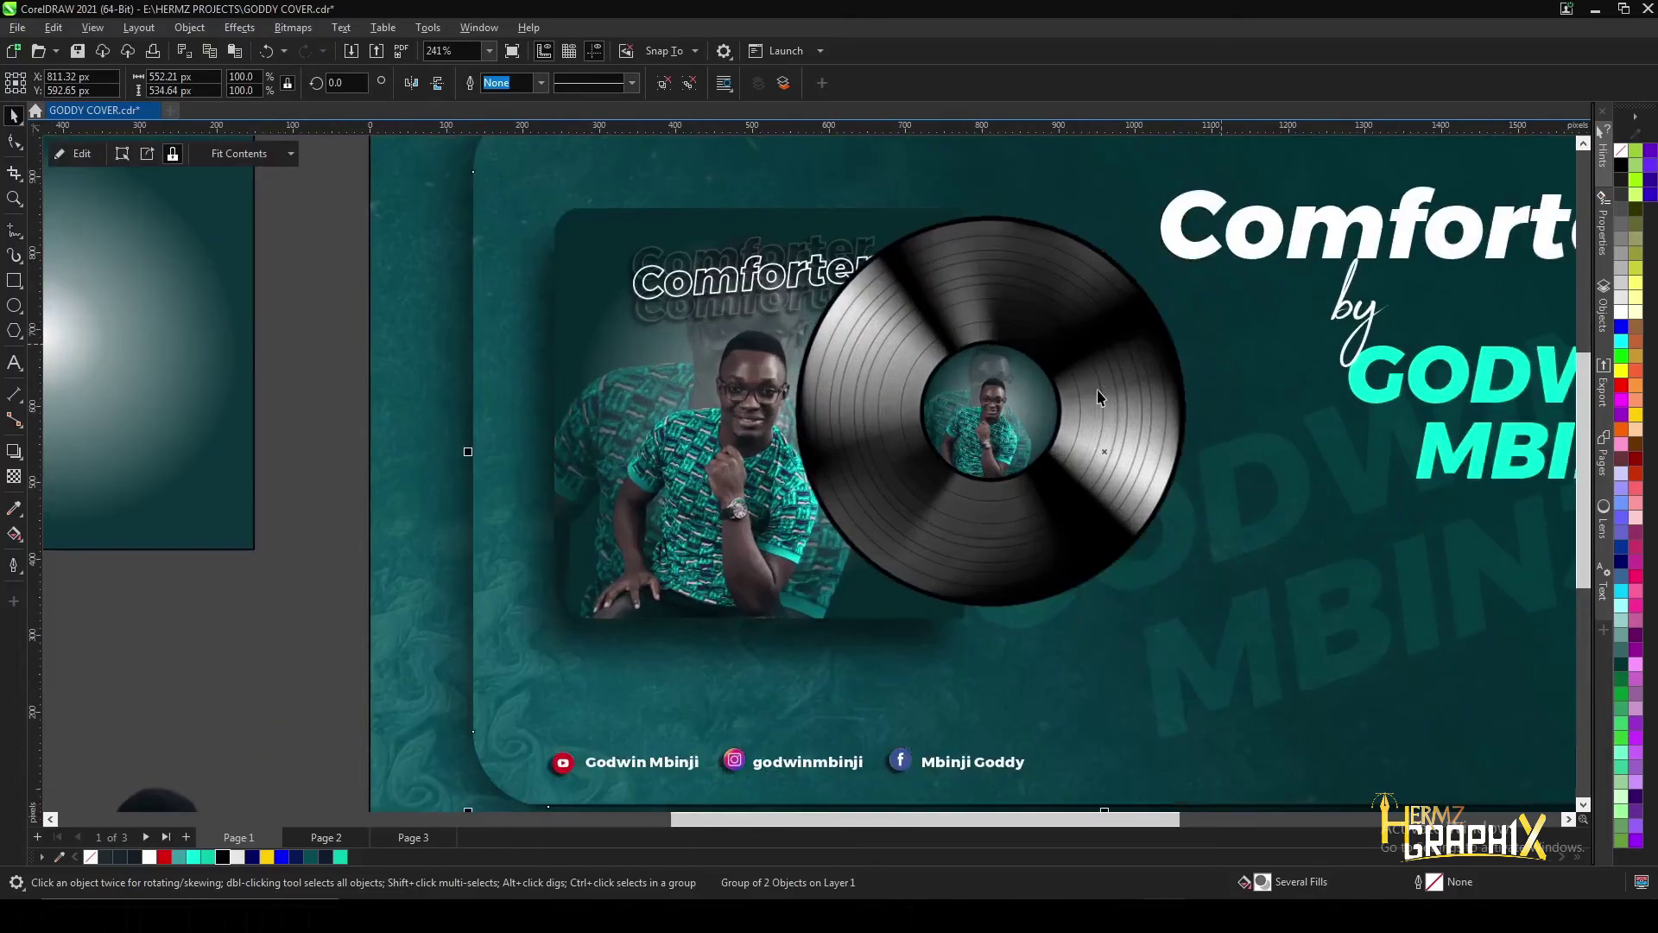
- Order the record group behind the album art so it peeks out partly
click(1012, 292)
scroll(1020, 309, up, 1)
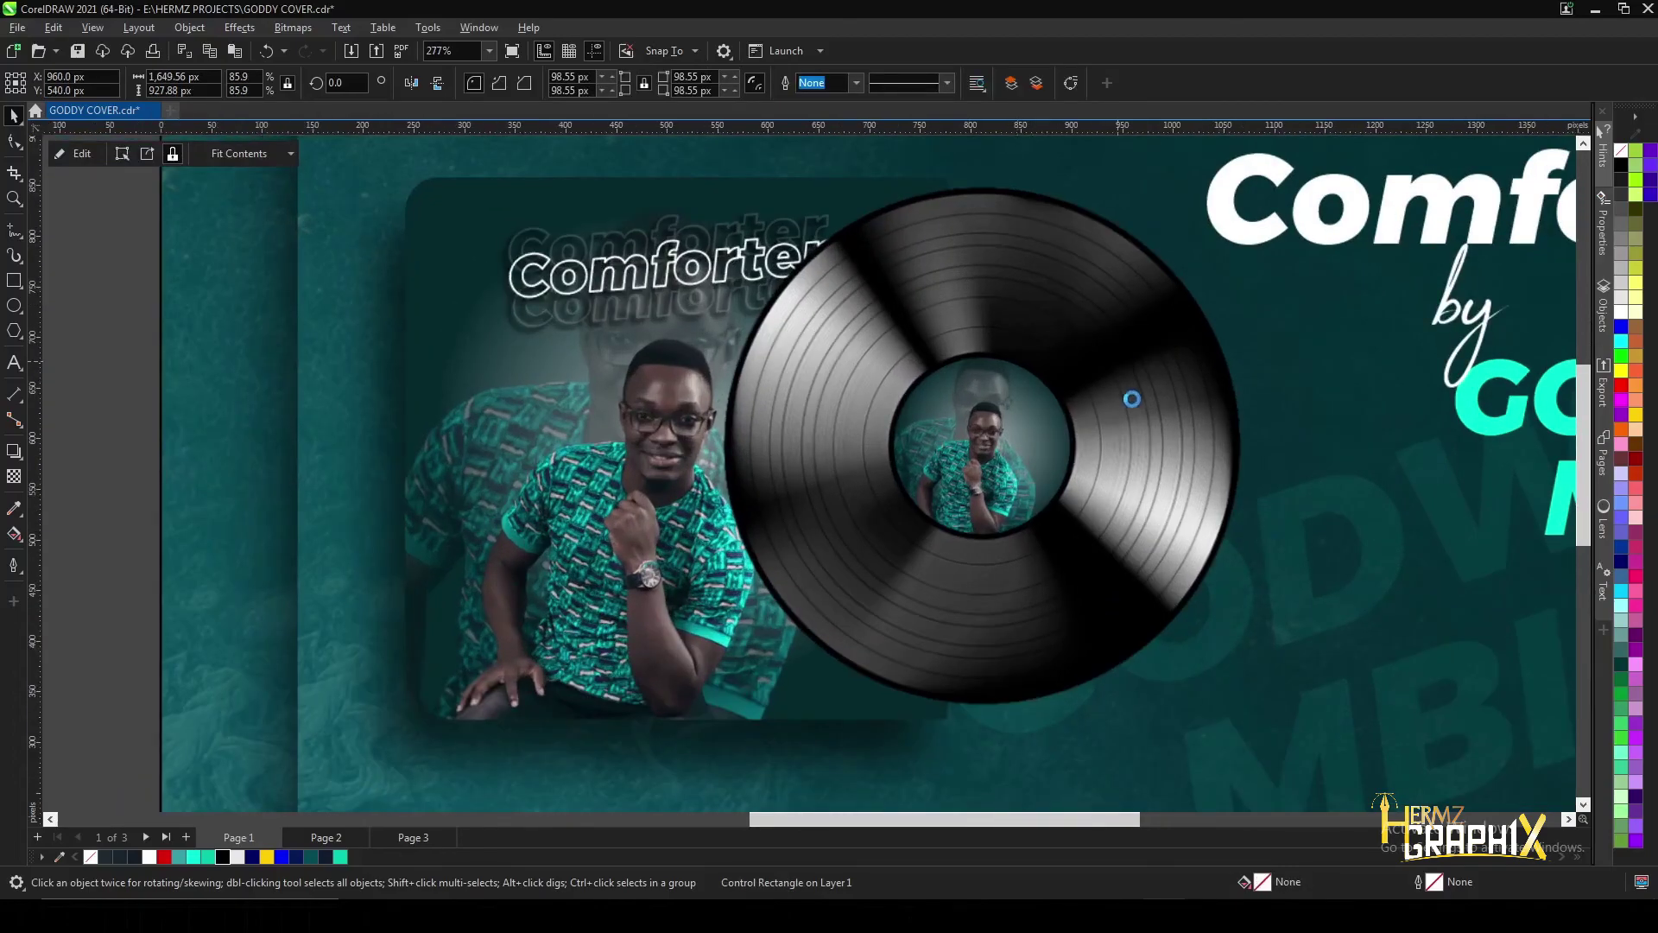
right_click(1124, 393)
mouse_move(1175, 500)
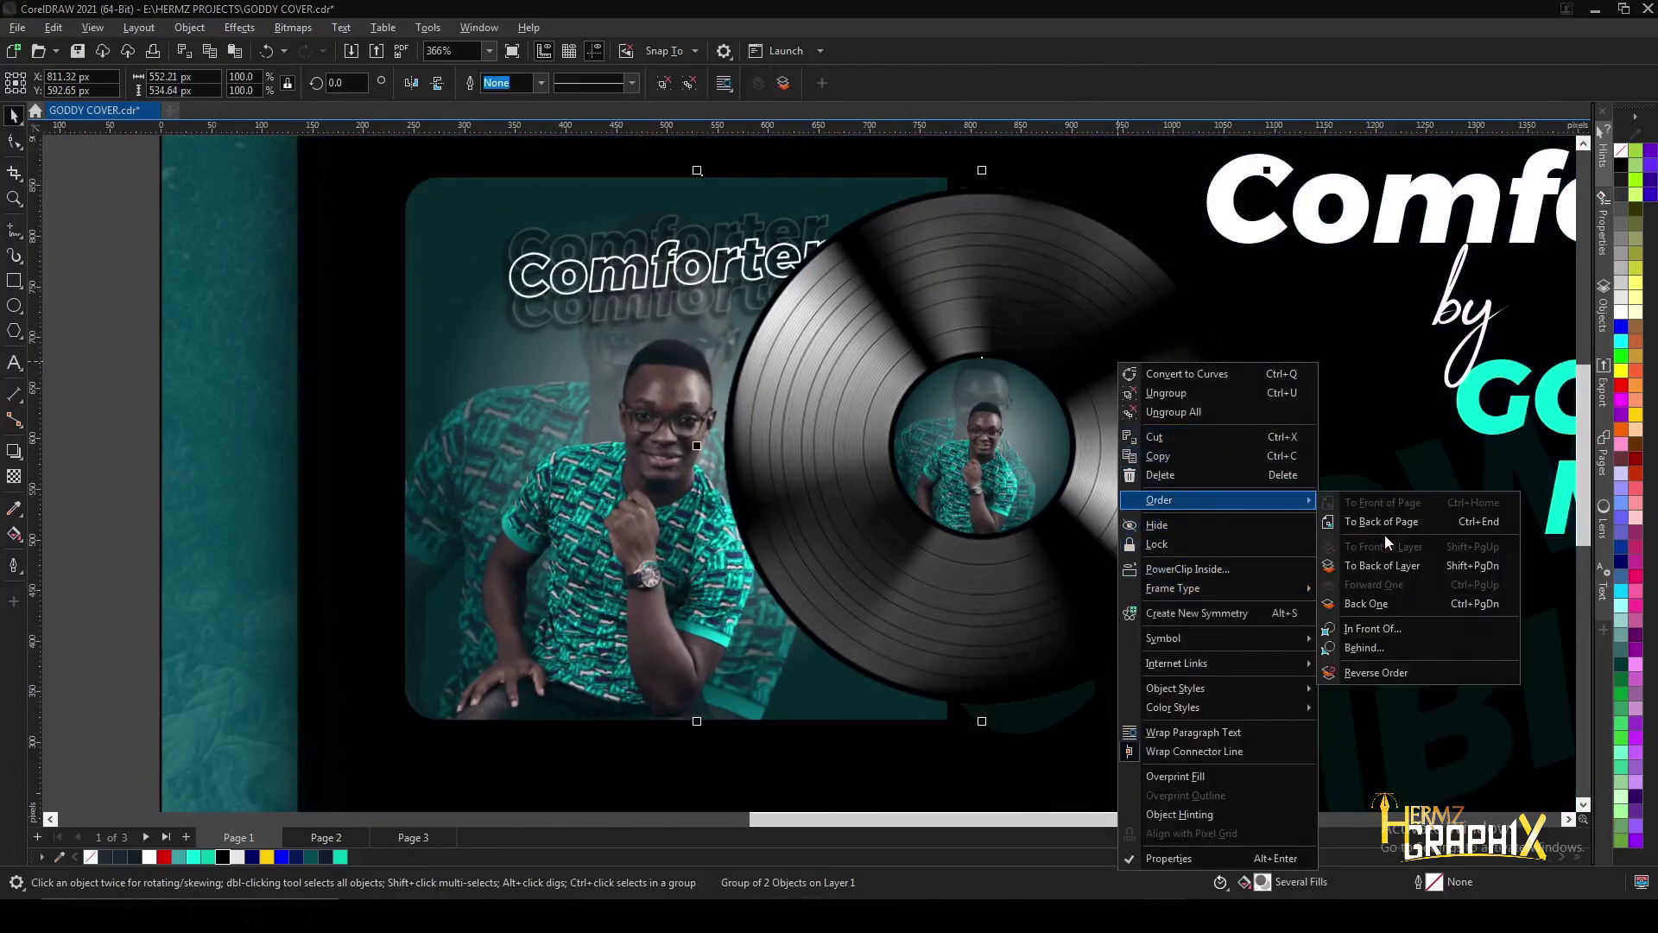
click(1365, 647)
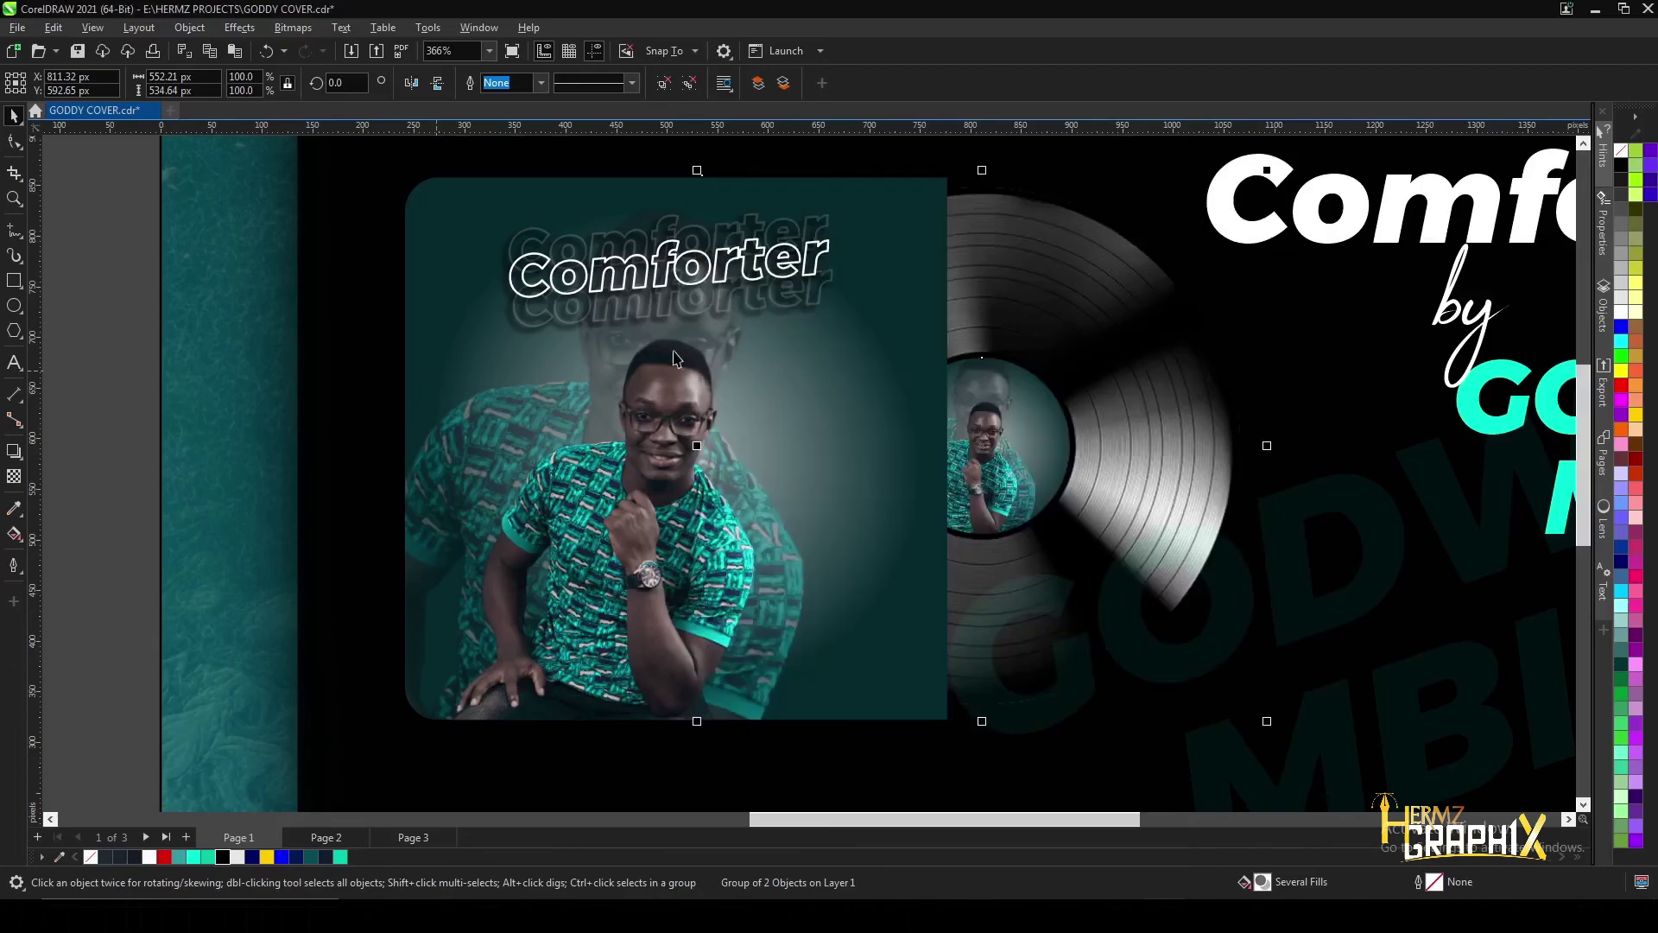
scroll(896, 343, down, 5)
key(Escape)
scroll(976, 393, up, 1)
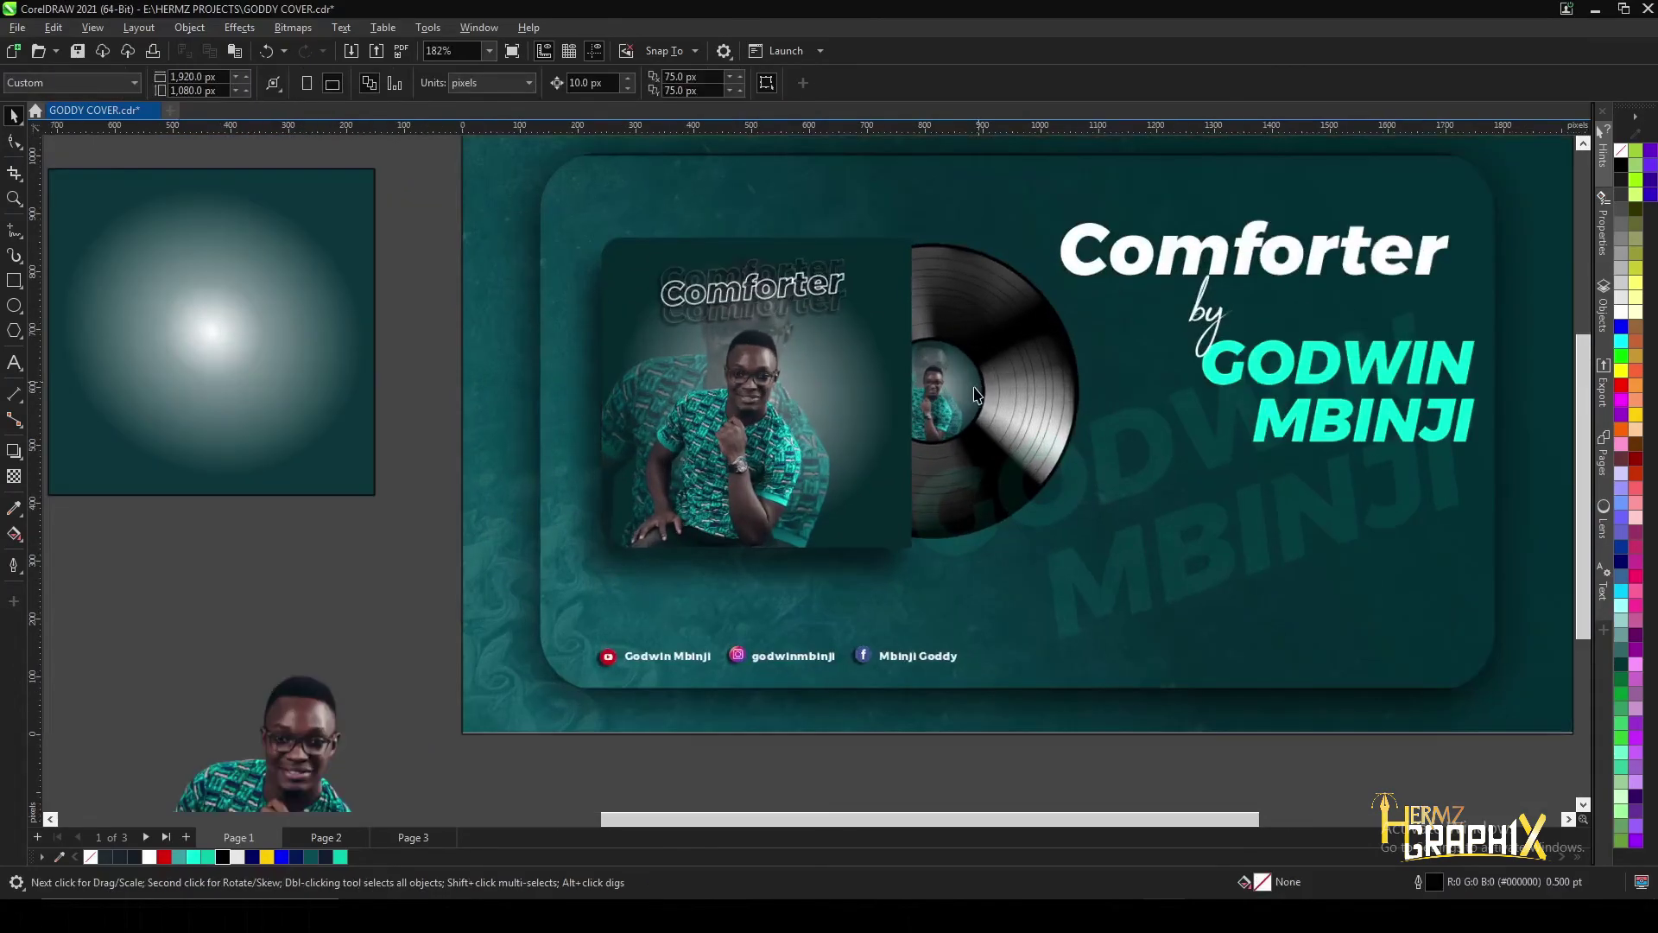
- Delete the leftover gradient square and the standalone artist photo beside the pages
scroll(920, 302, down, 2)
scroll(1024, 194, up, 2)
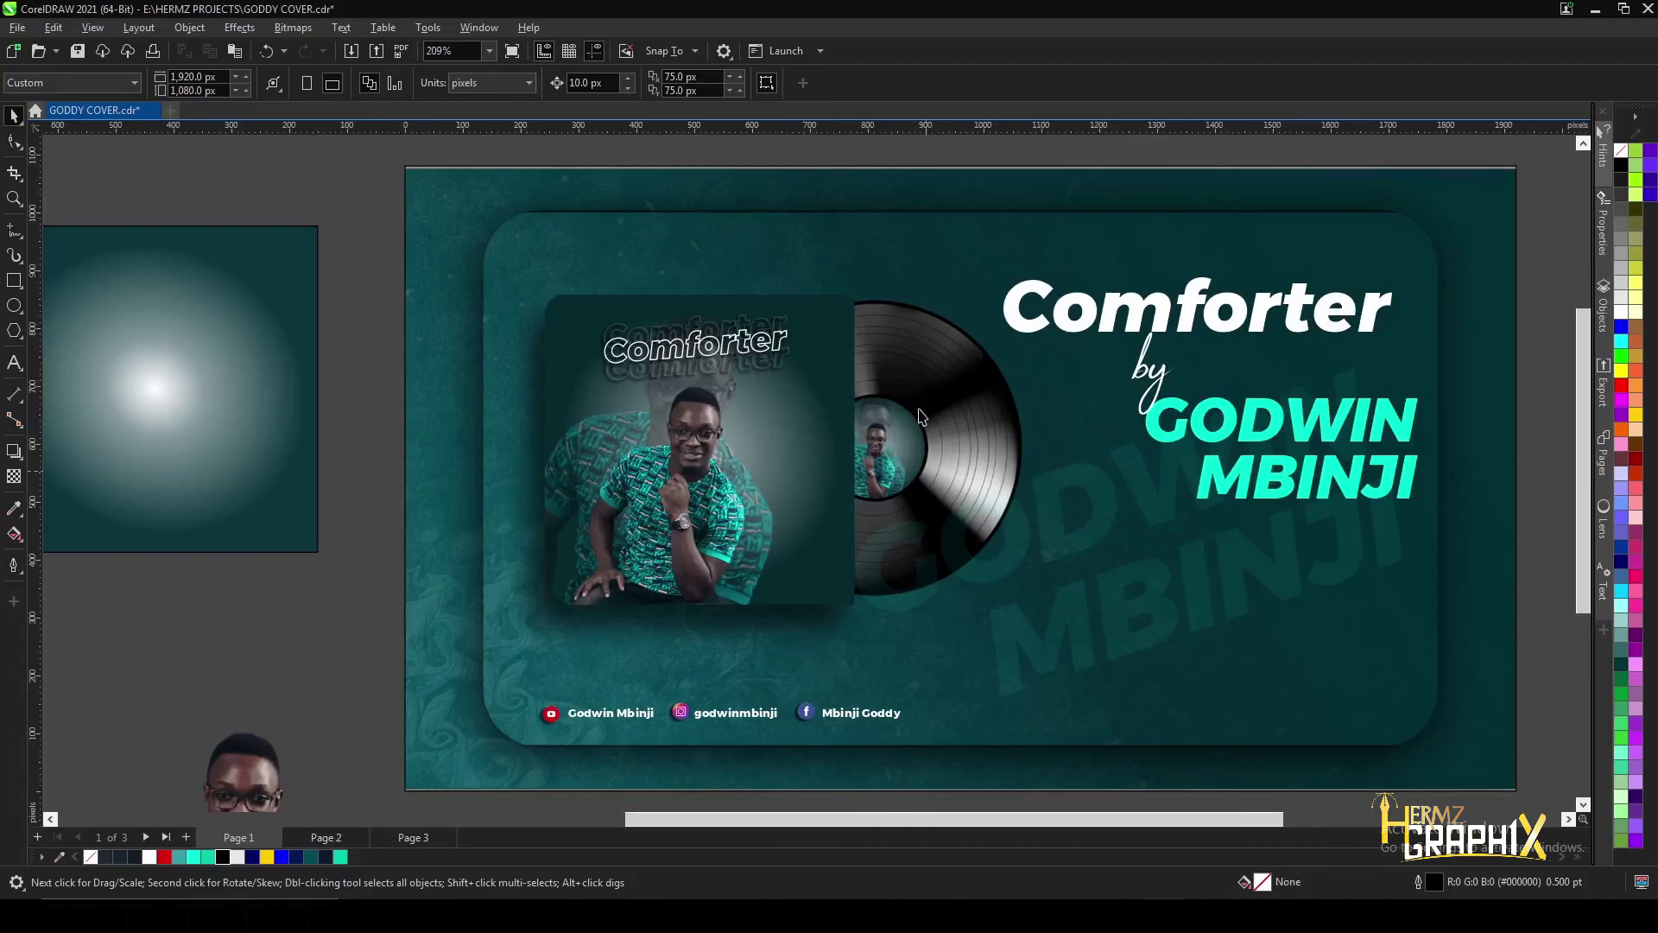
scroll(917, 428, down, 3)
right_click(620, 414)
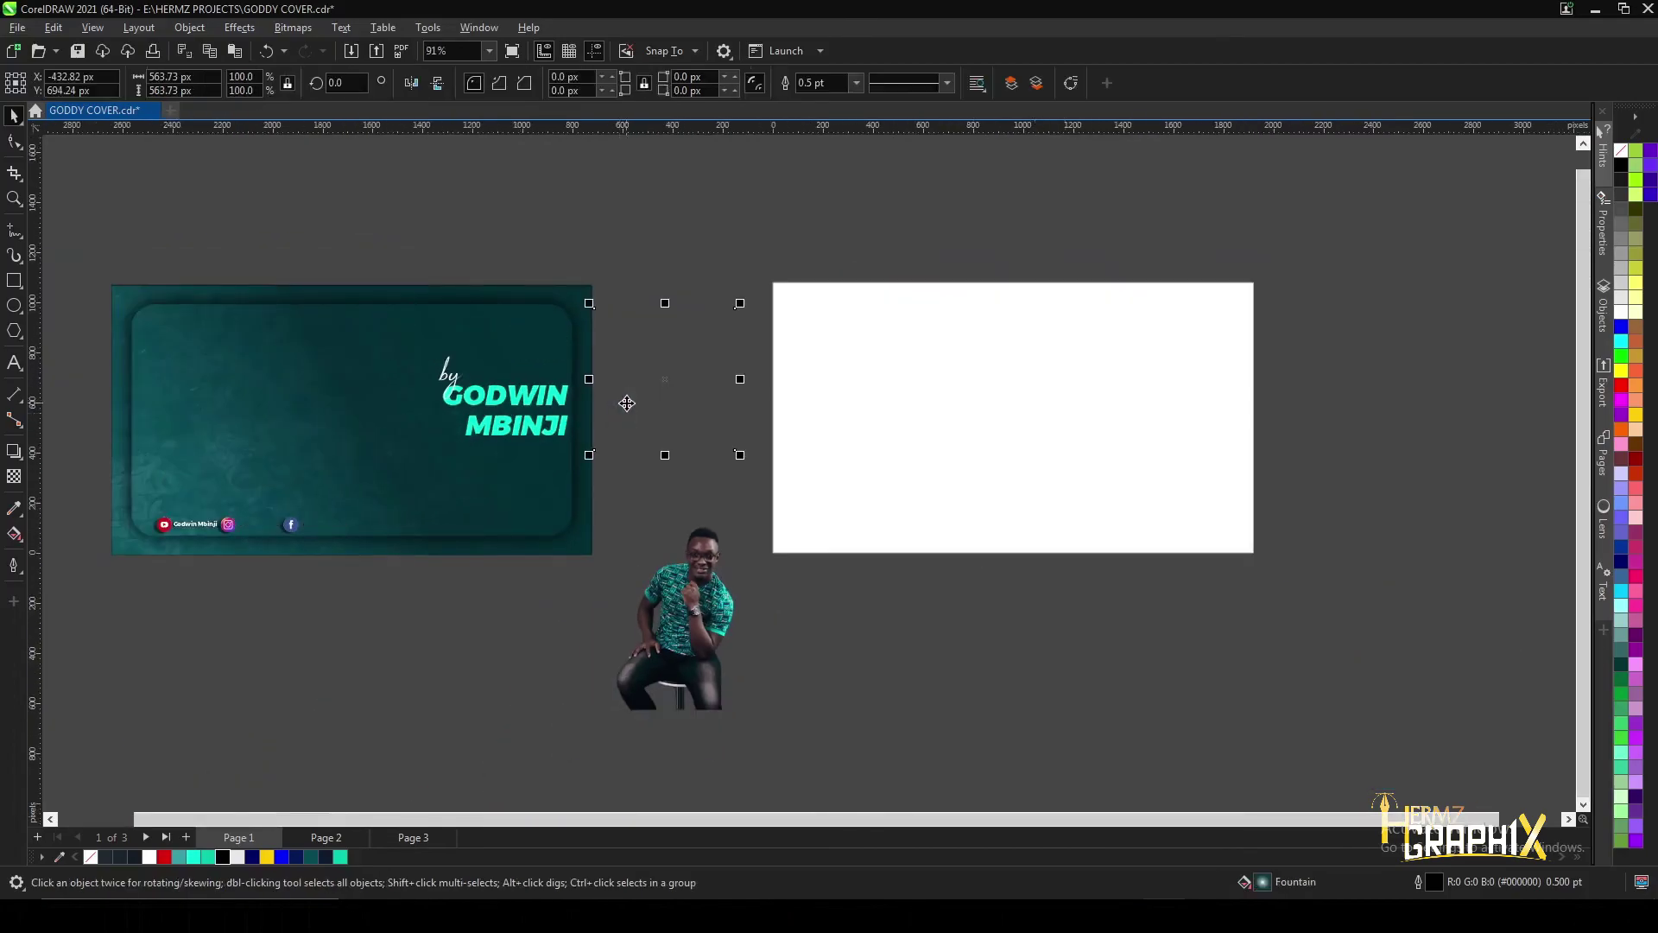
click(675, 498)
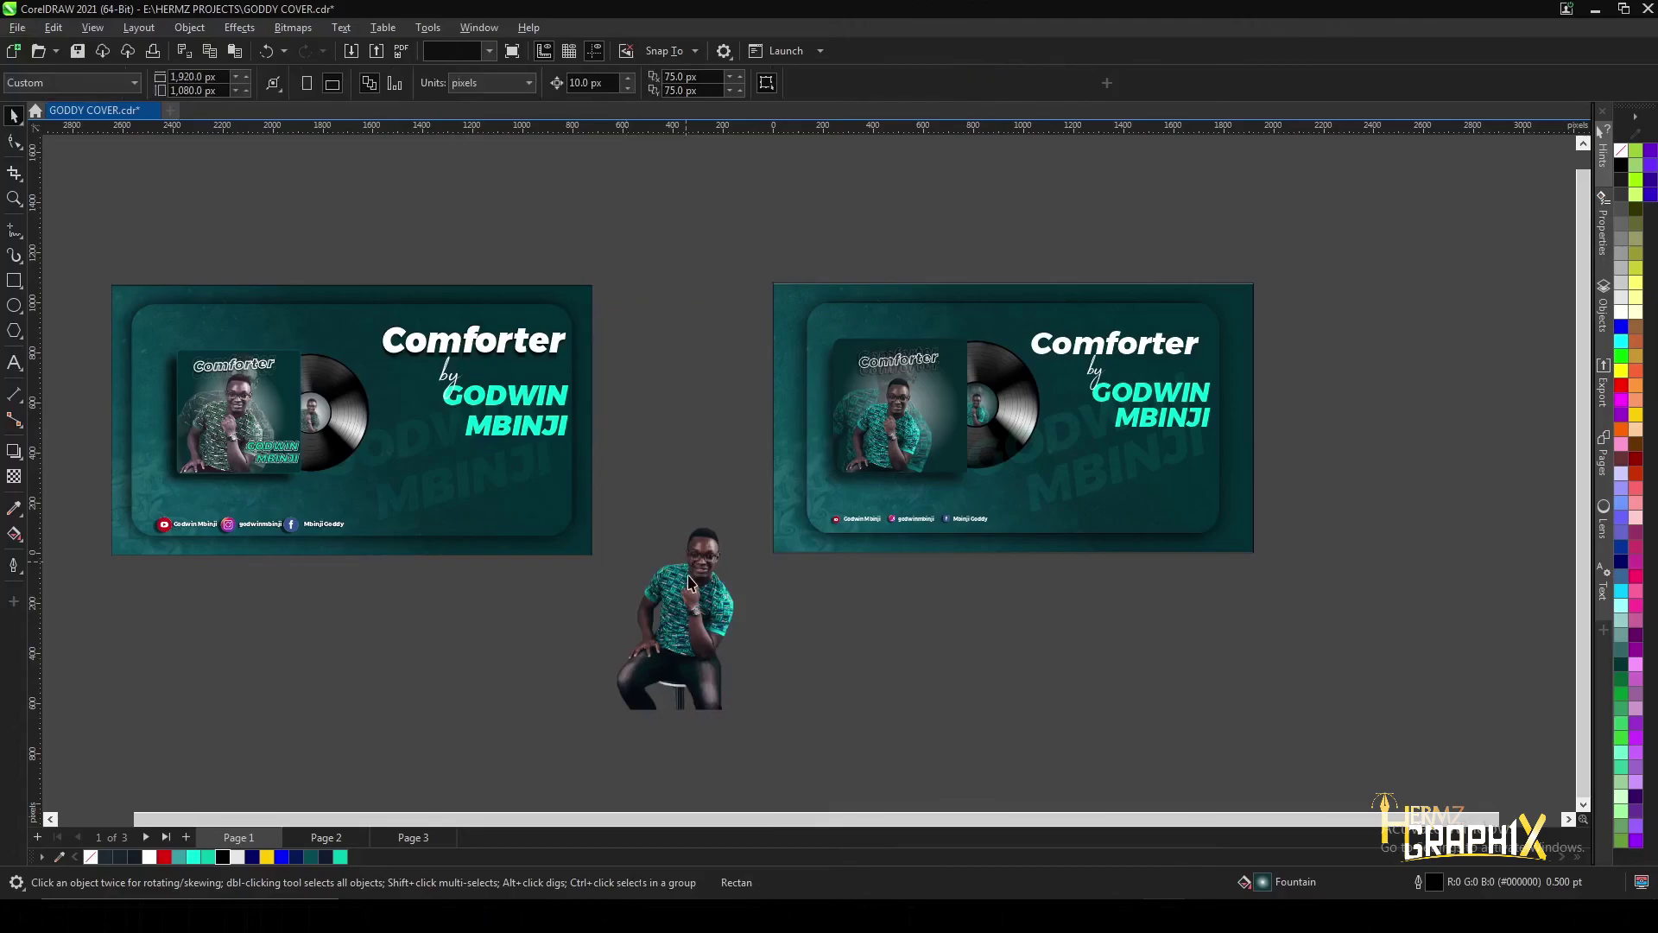
right_click(691, 572)
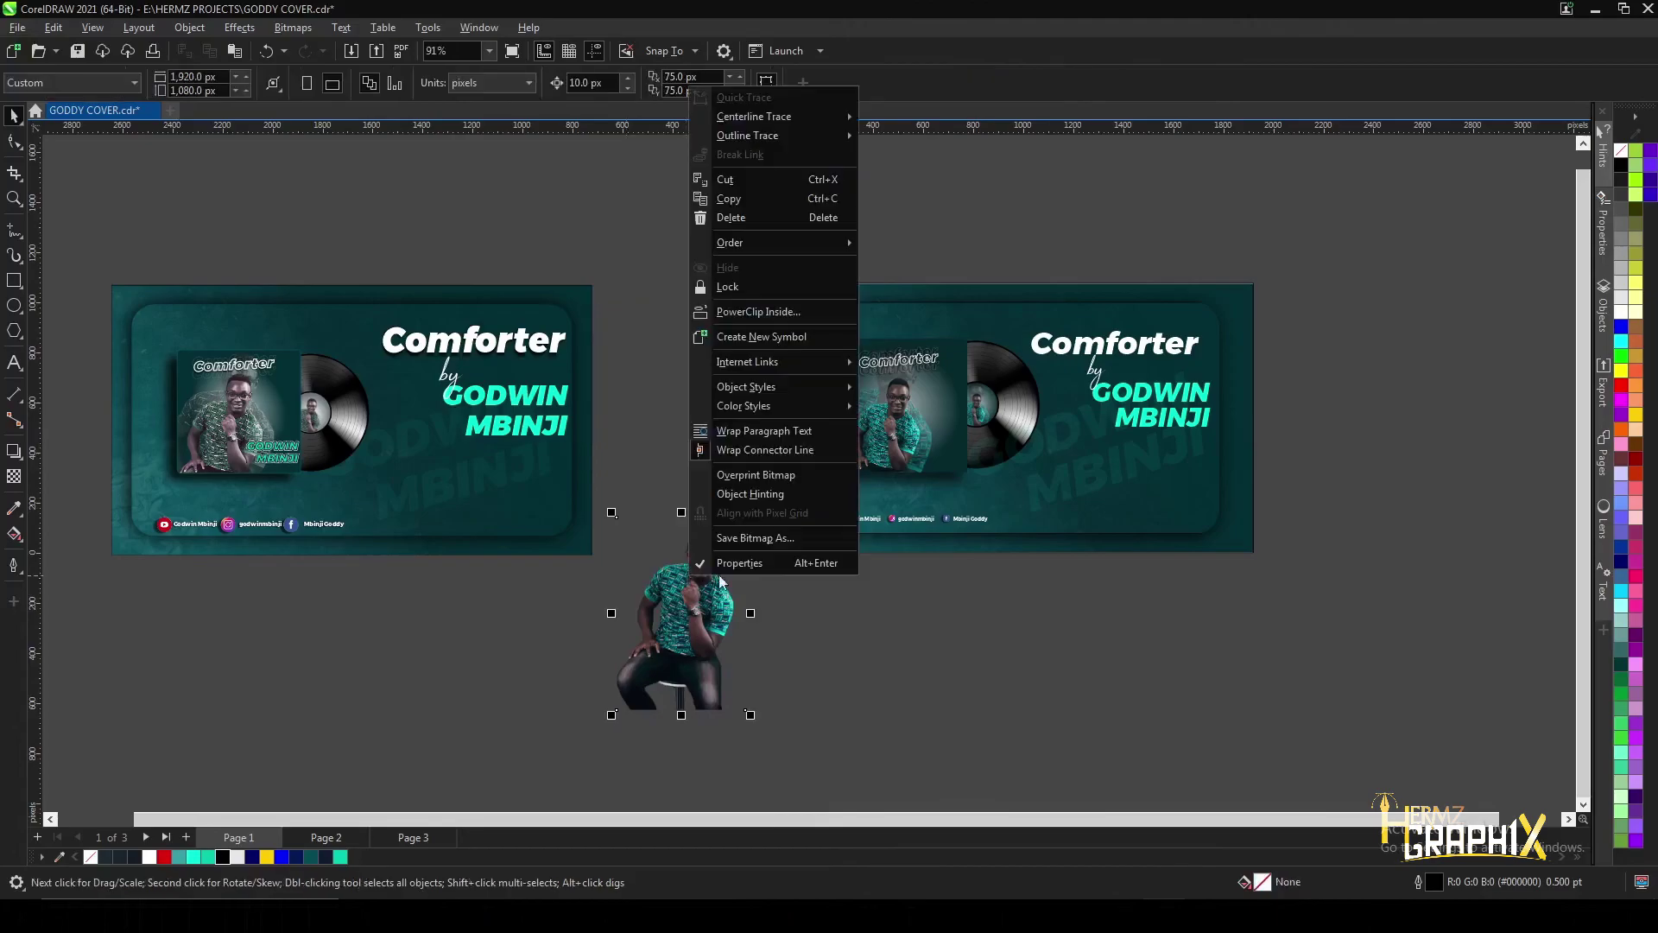
click(743, 217)
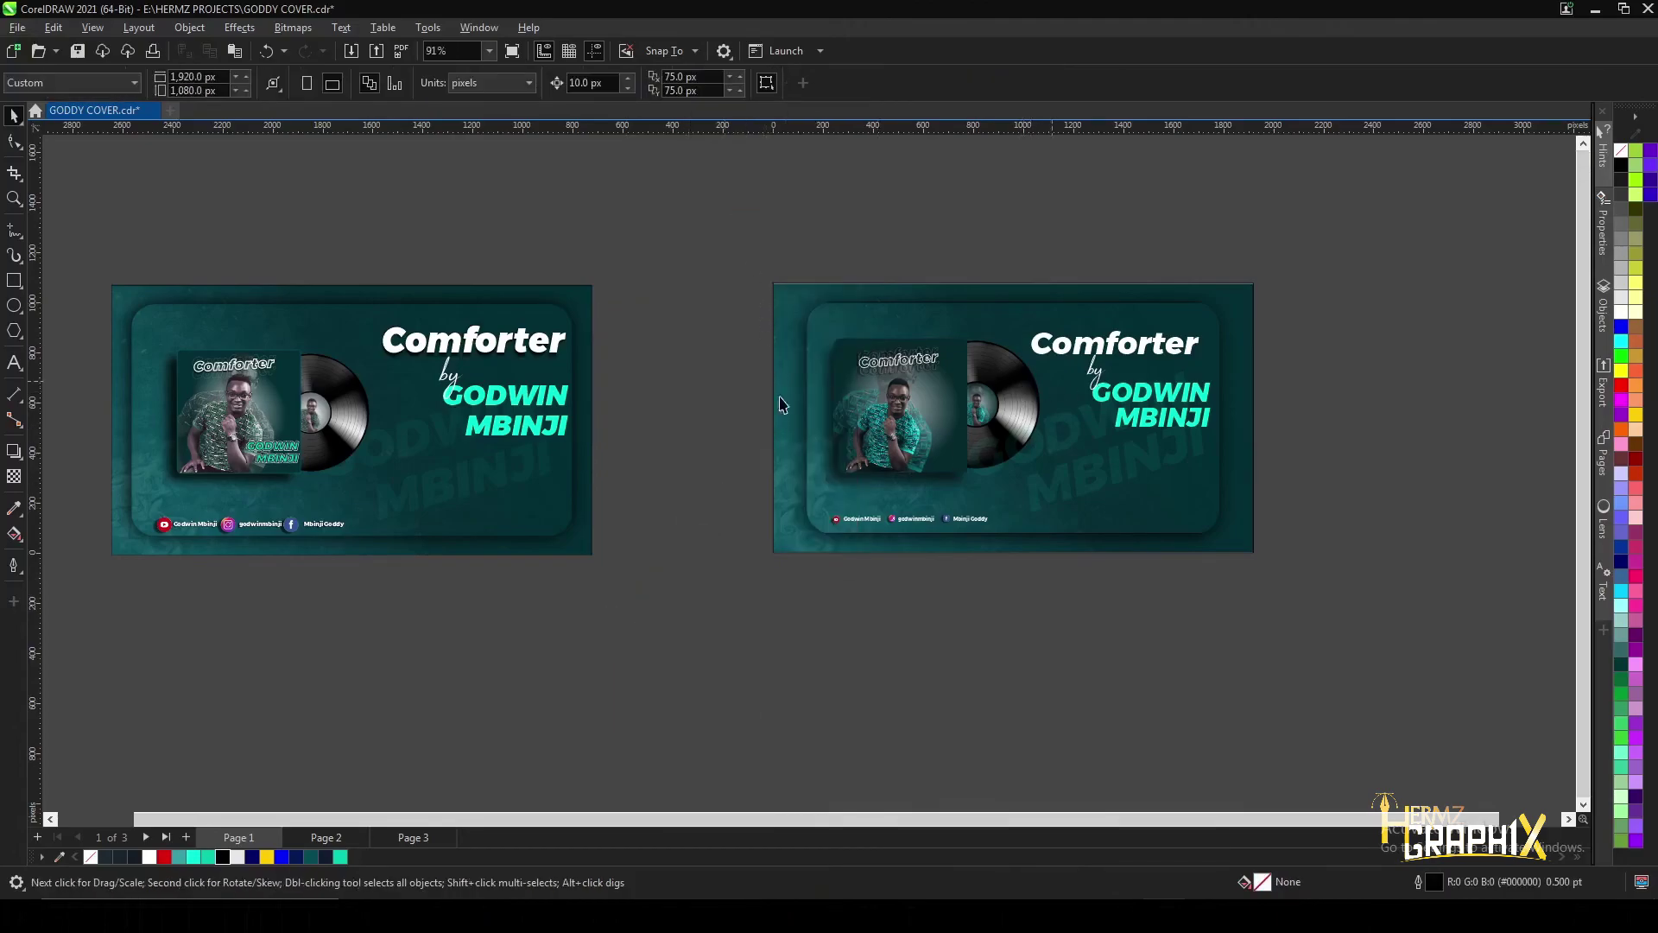
scroll(1215, 342, up, 3)
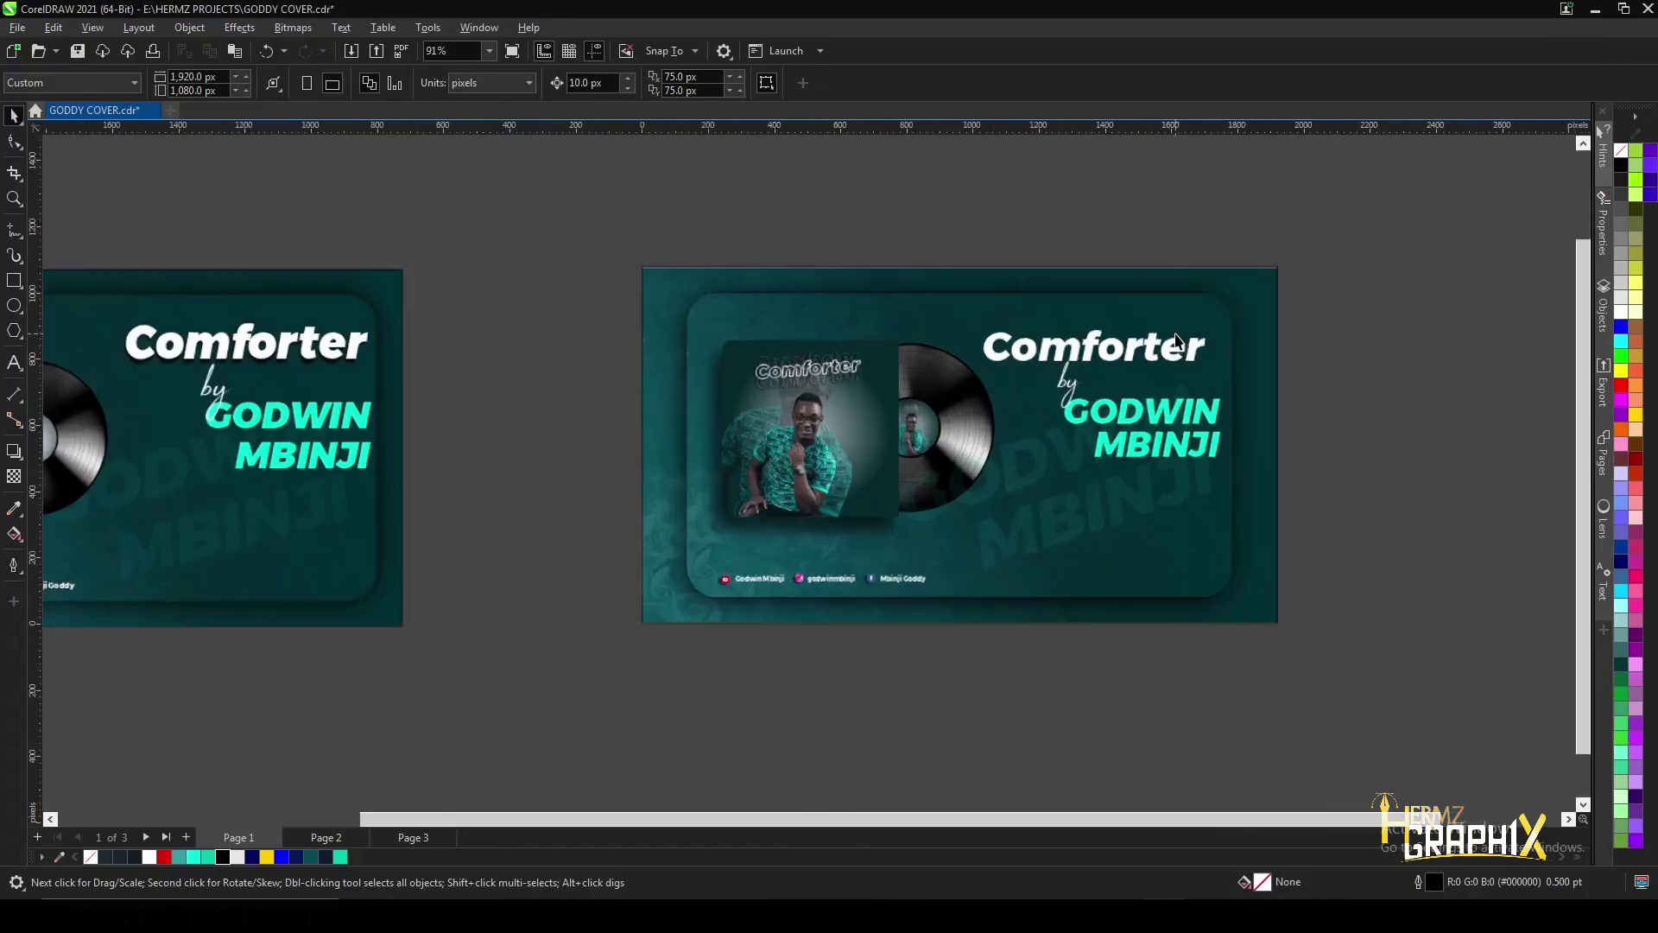
scroll(1137, 324, up, 2)
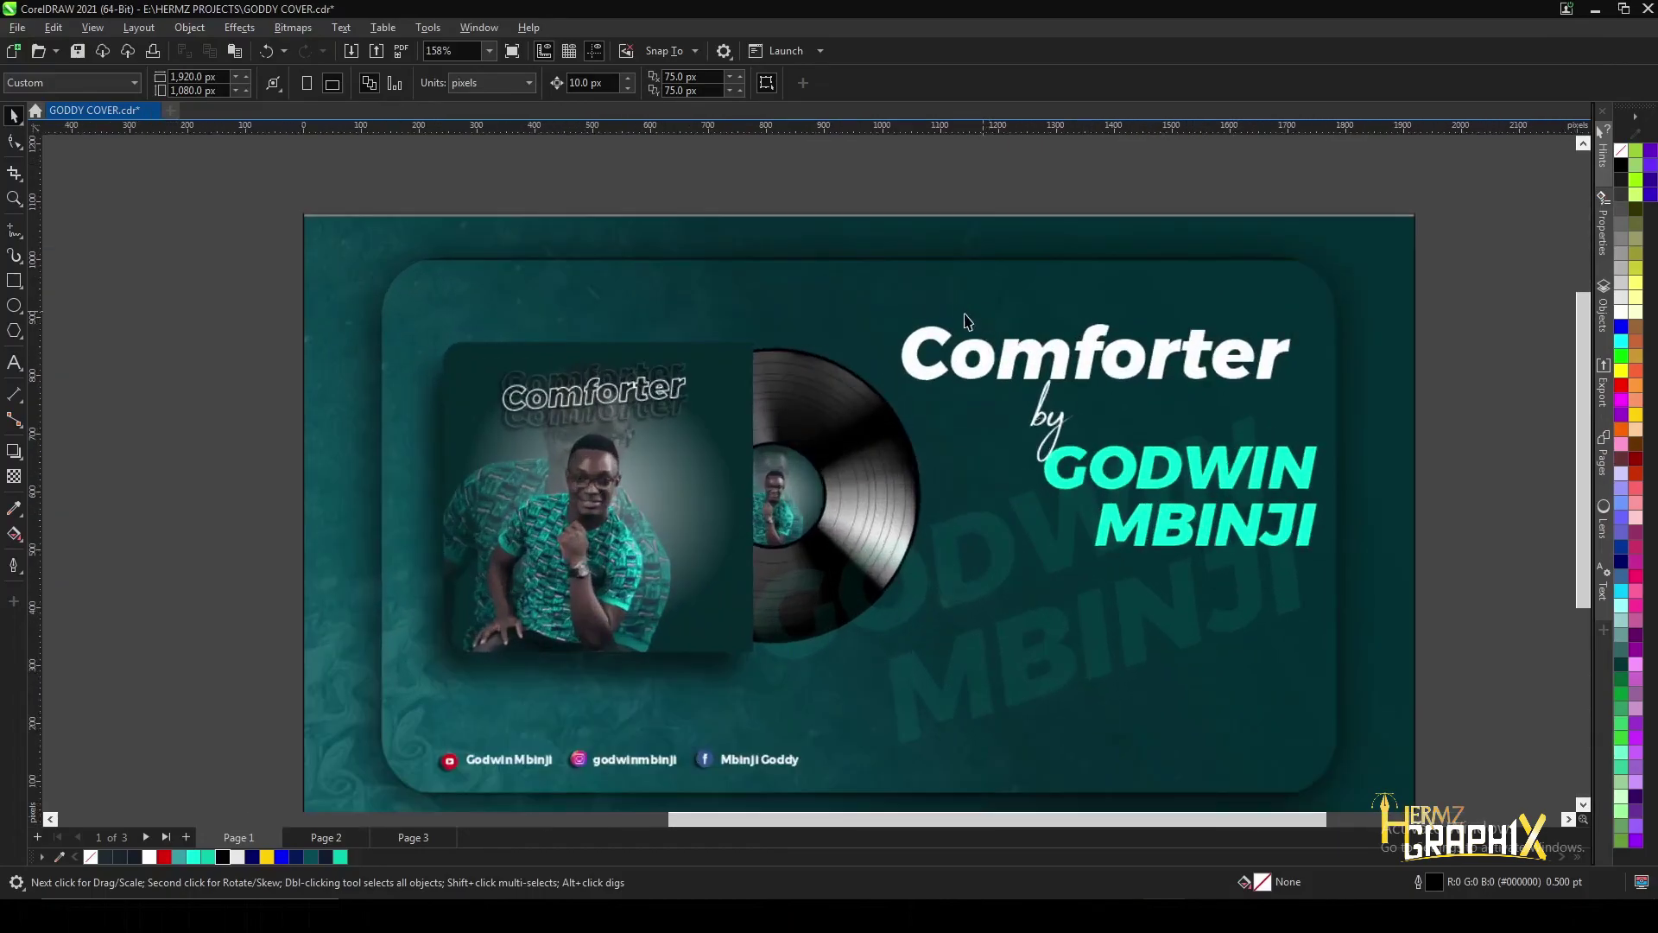
- Switch to the Interactive Fill tool and look over the cleaned-up 'Comforter' banner
key(g)
scroll(1139, 315, down, 2)
scroll(771, 397, up, 3)
scroll(892, 458, down, 3)
scroll(967, 466, up, 1)
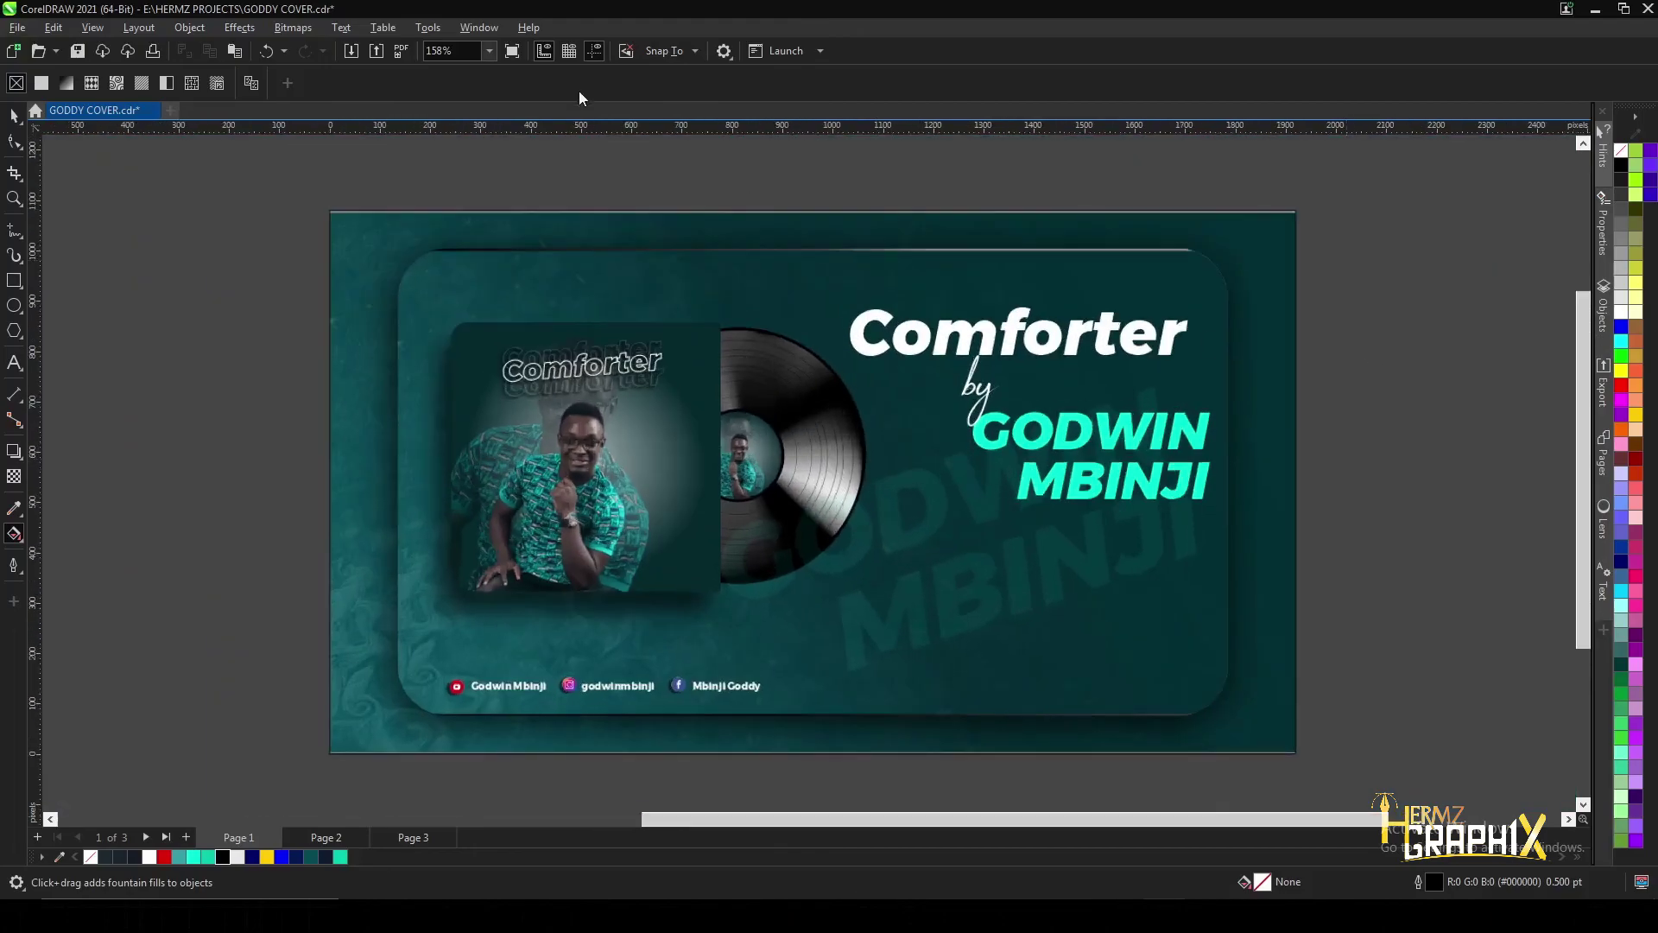